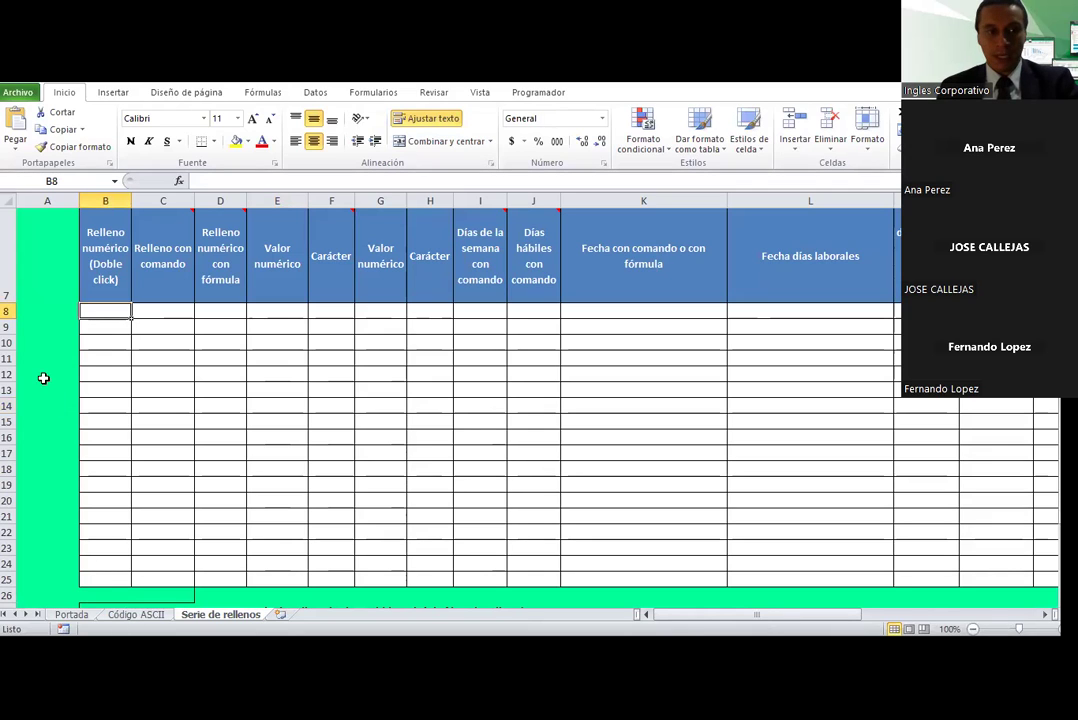
# Step: Browse the empty cells of column B from B8 down to B25
pyautogui.moveTo(90, 310); pyautogui.dragTo(89, 566)
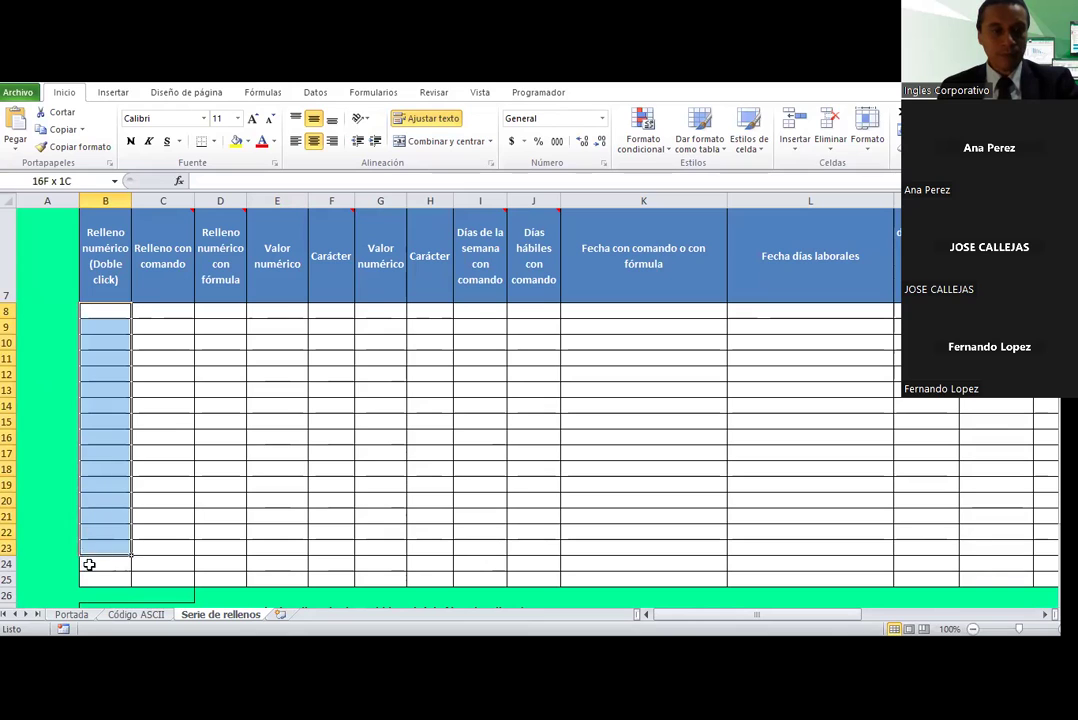
pyautogui.click(110, 309)
pyautogui.click(104, 577)
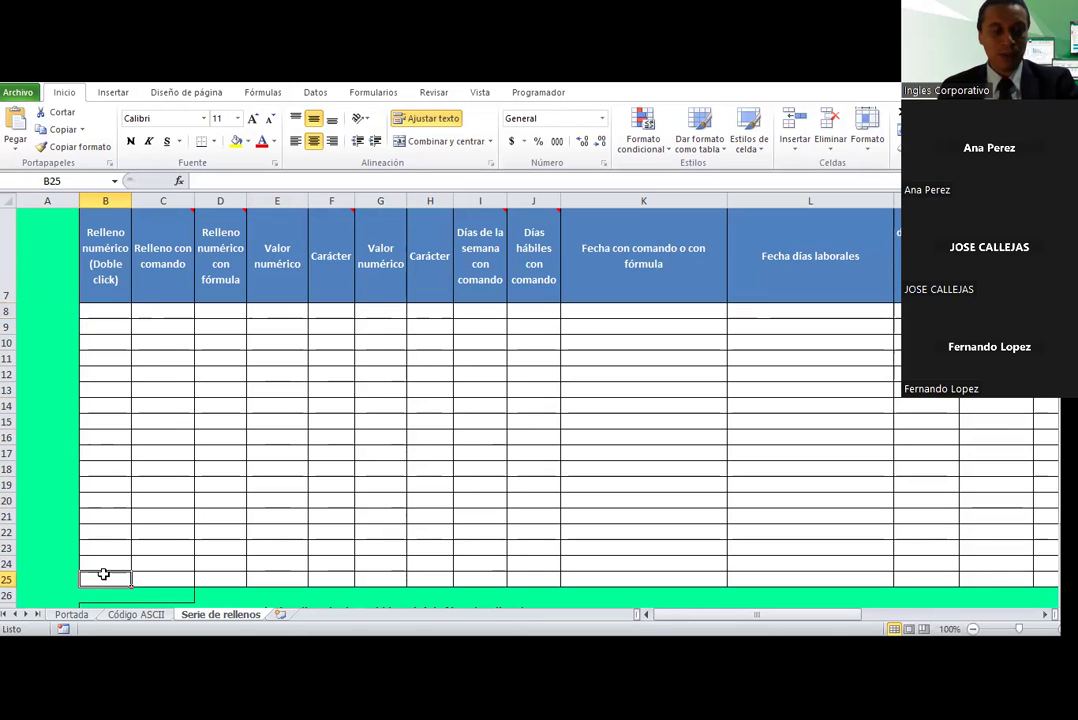
pyautogui.click(116, 309)
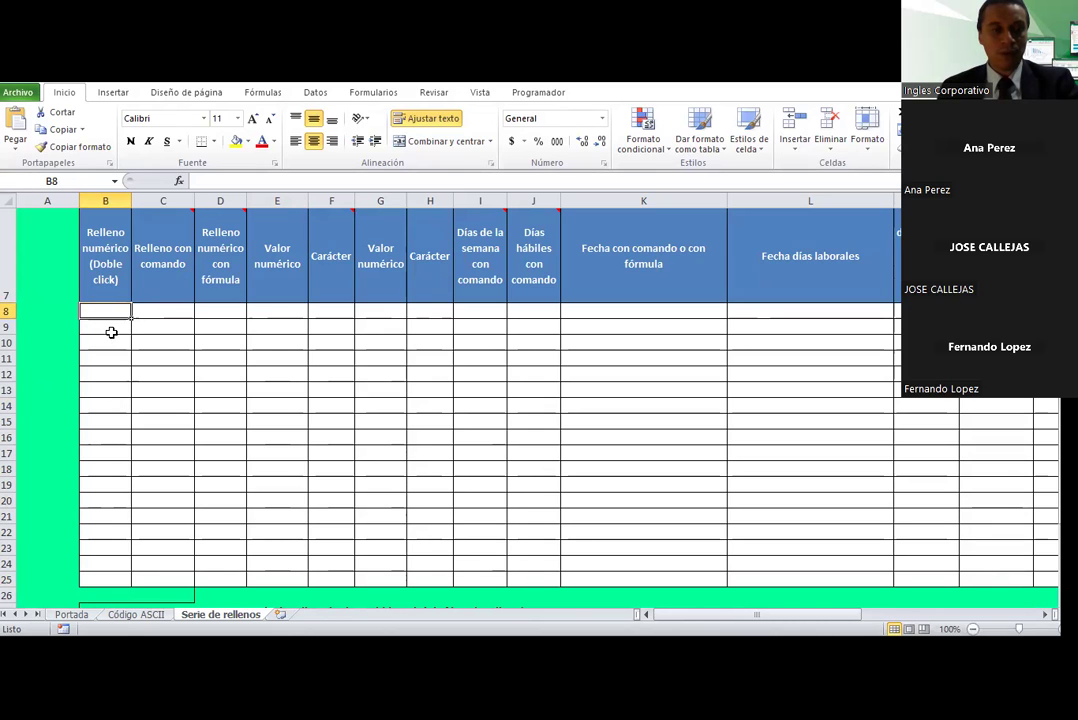
pyautogui.click(111, 328)
pyautogui.click(108, 344)
pyautogui.click(108, 358)
pyautogui.click(110, 374)
pyautogui.click(106, 390)
pyautogui.click(106, 406)
pyautogui.click(103, 423)
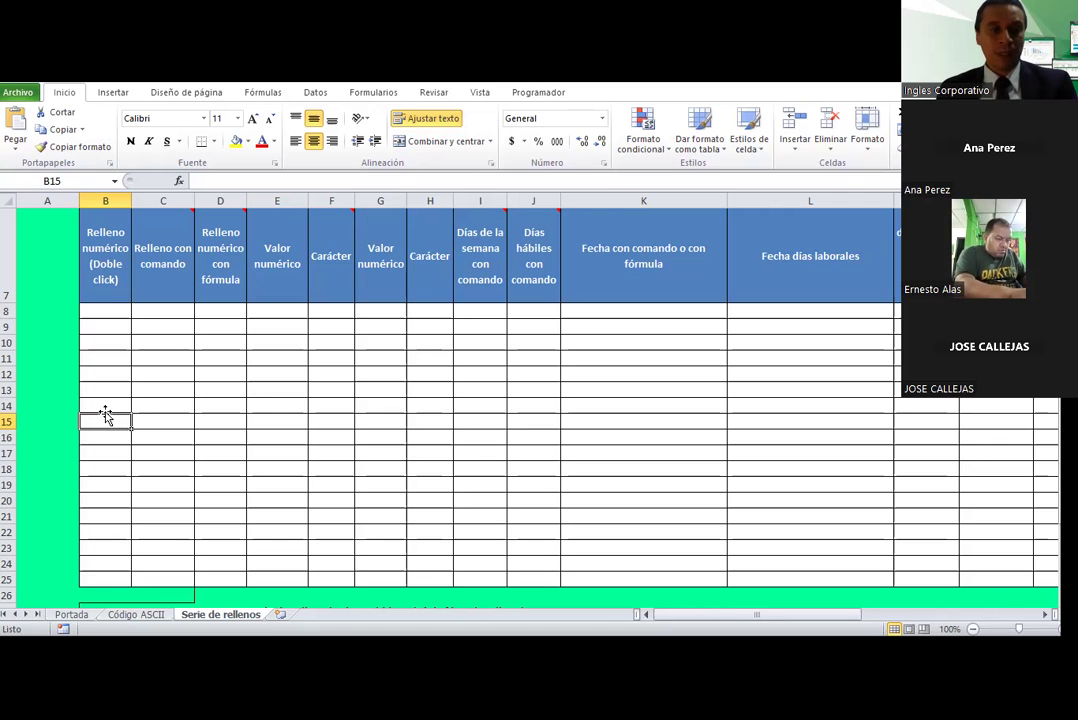
pyautogui.click(120, 313)
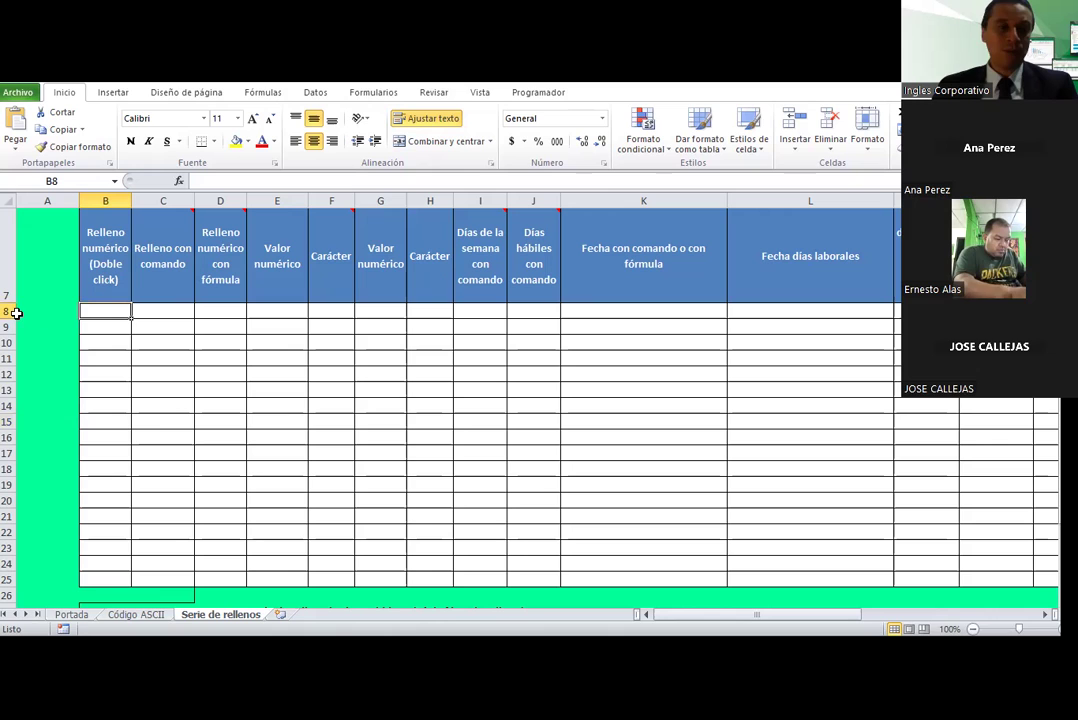
# Step: Enter 1 in cell B8 and check the empty cells just below it
pyautogui.write('1')
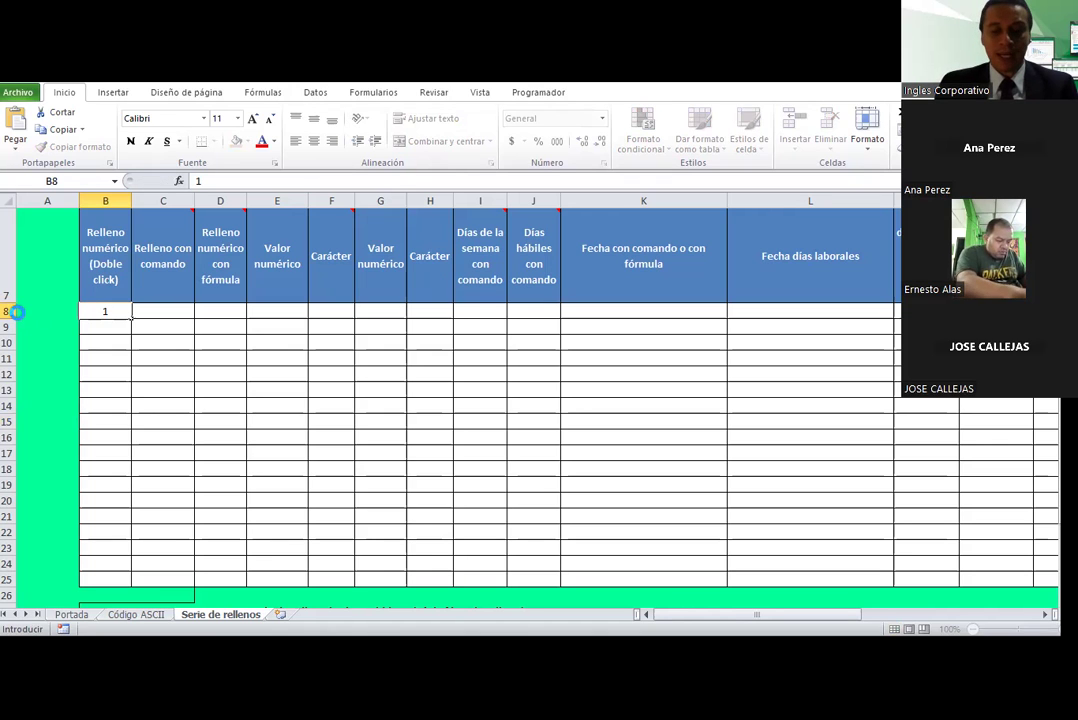
pyautogui.press('Return')
pyautogui.press('Return')
pyautogui.press('Return')
pyautogui.press('Up')
pyautogui.press('Up')
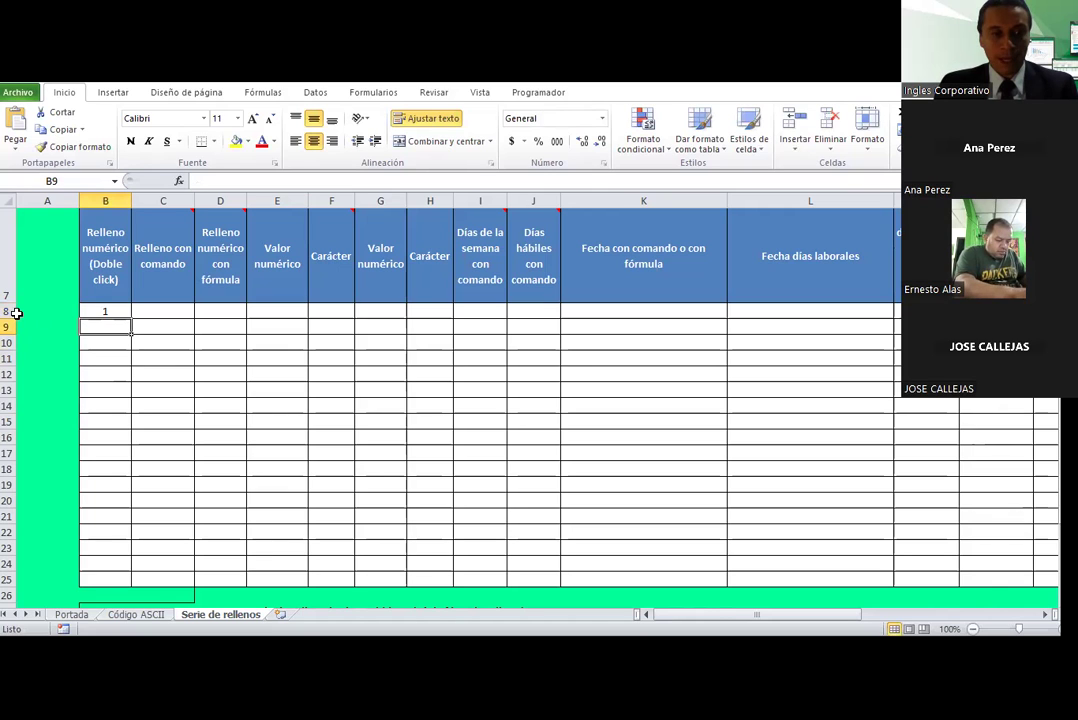
pyautogui.press('Down')
pyautogui.press('Up')
pyautogui.press('Down')
pyautogui.press('Down')
pyautogui.press('Up')
pyautogui.press('Up')
pyautogui.press('Down')
pyautogui.press('Up')
pyautogui.press('Up')
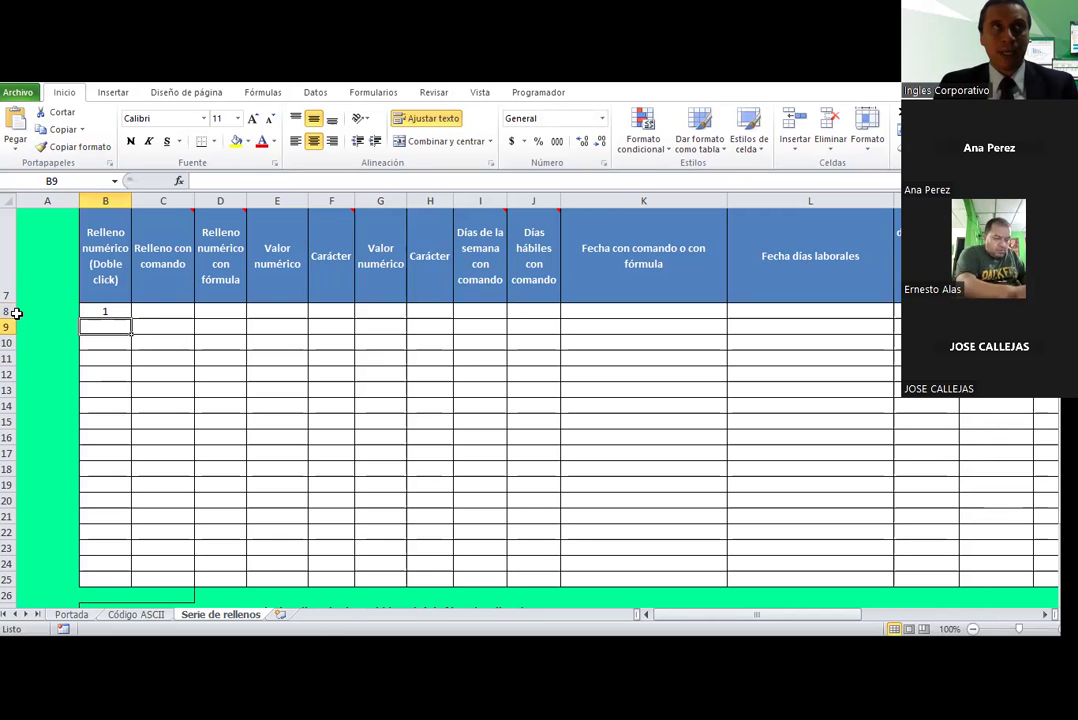
pyautogui.press('Down')
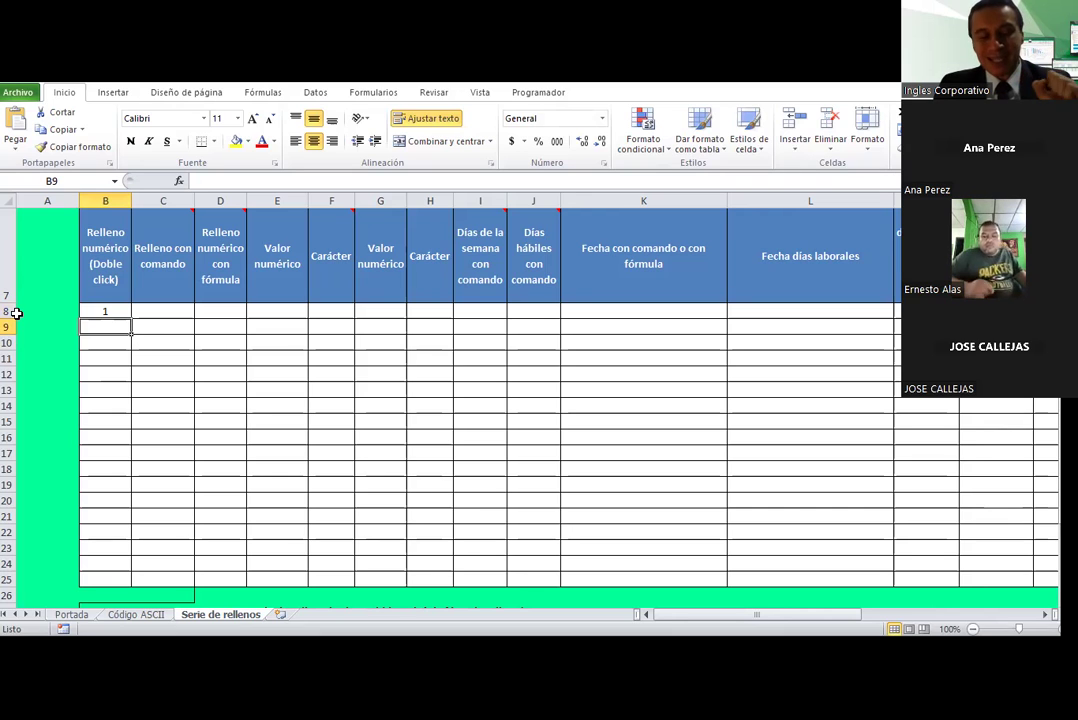
pyautogui.press('Up')
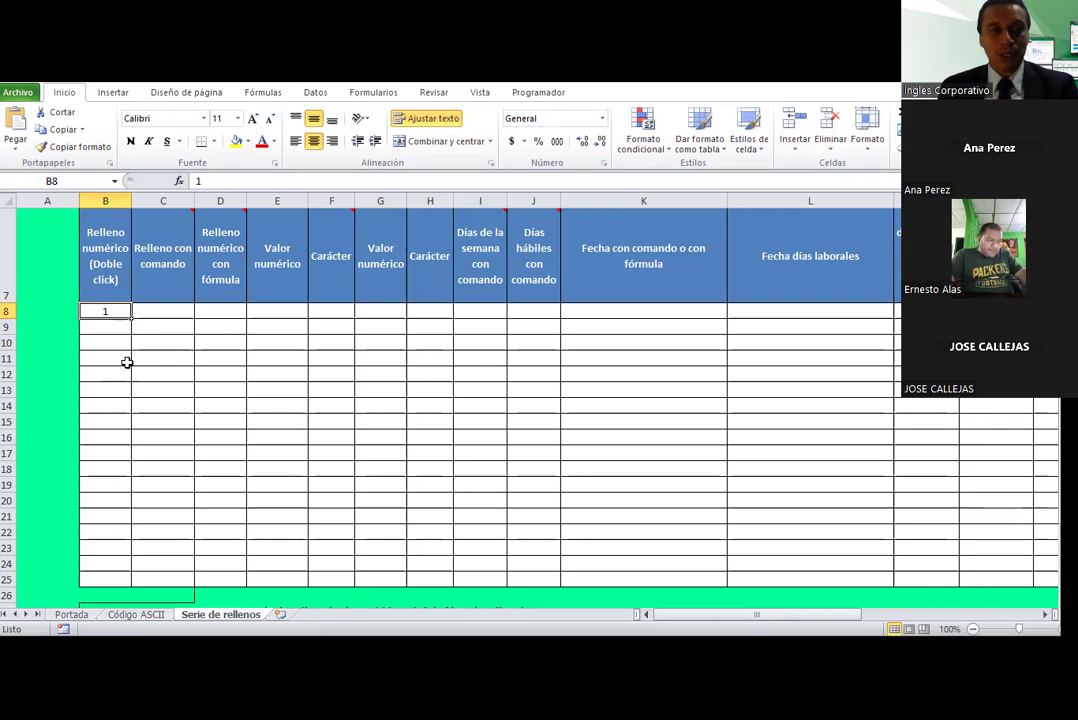
# Step: Drag B8's fill handle down to B25 so every cell repeats the value 1
pyautogui.keyDown('ctrl'); pyautogui.scroll(1, 122, 346); pyautogui.keyUp('ctrl')
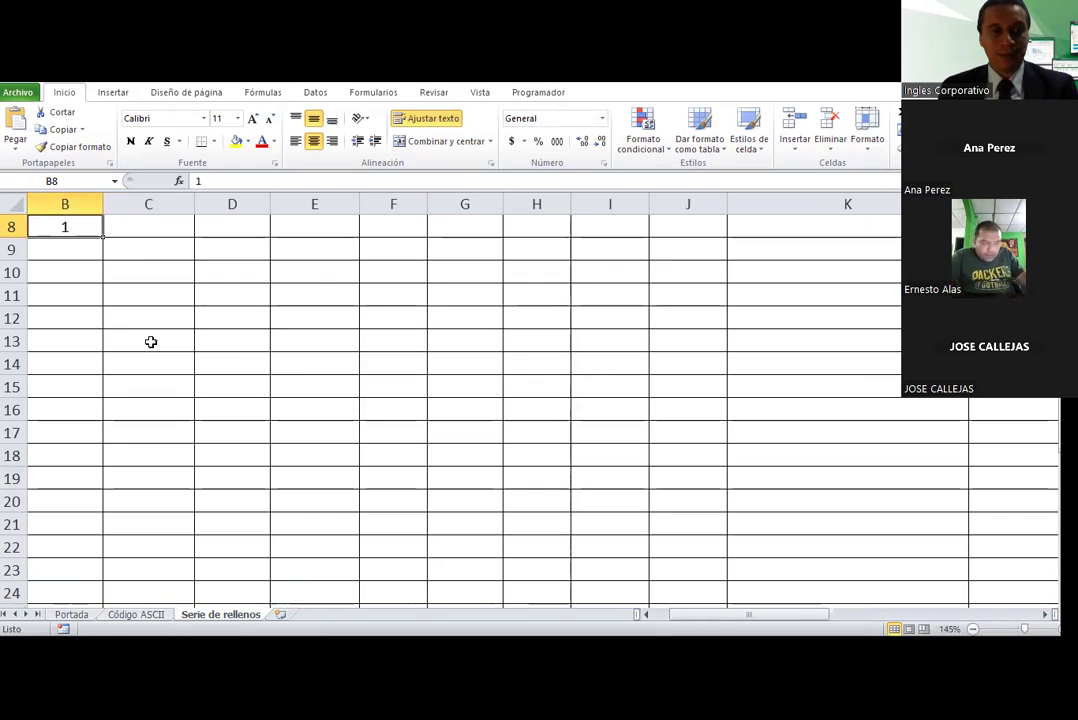
pyautogui.scroll(1, 99, 286)
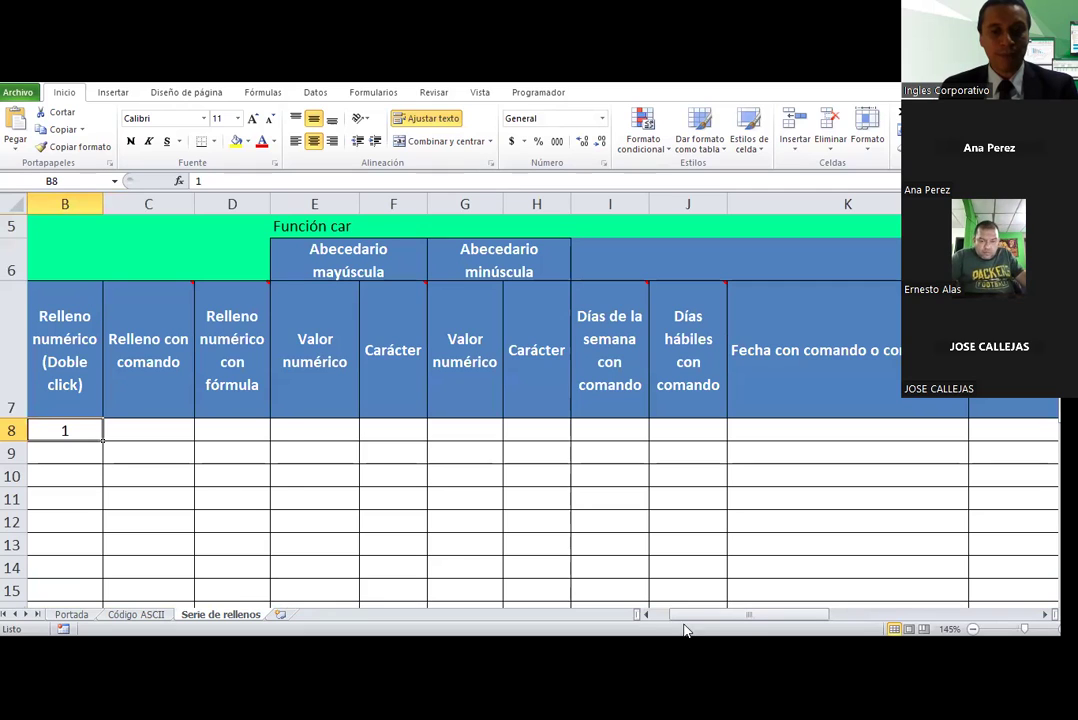
pyautogui.hscroll(-1, 548, 520)
pyautogui.scroll(-1, 149, 435)
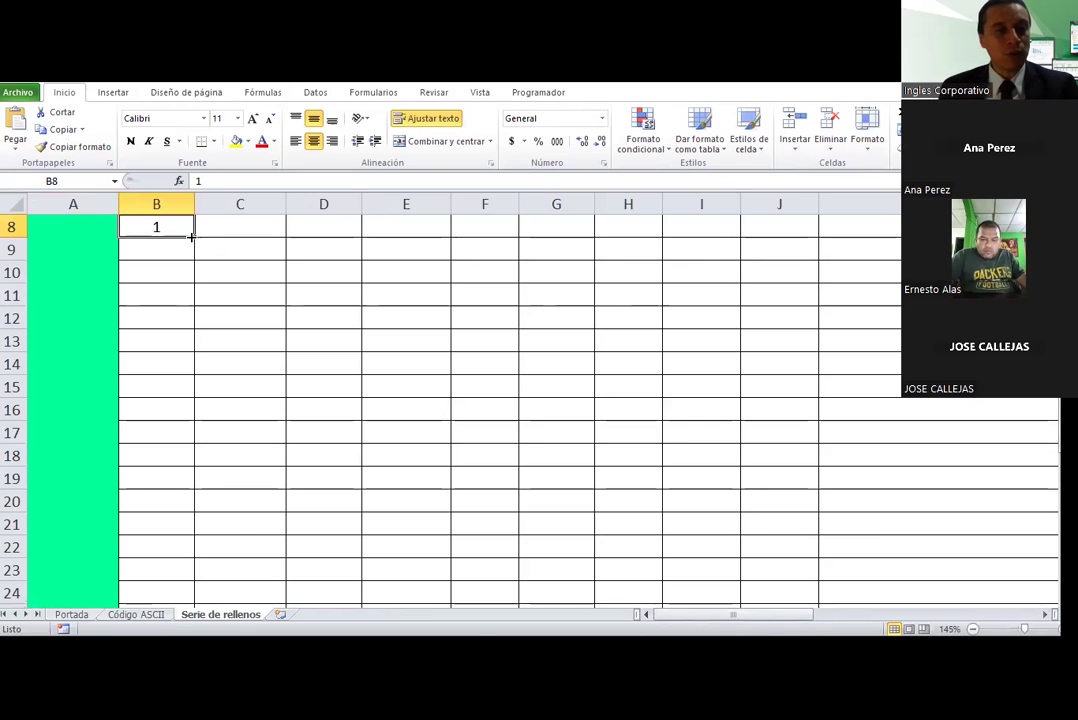
pyautogui.moveTo(195, 236); pyautogui.dragTo(195, 236)
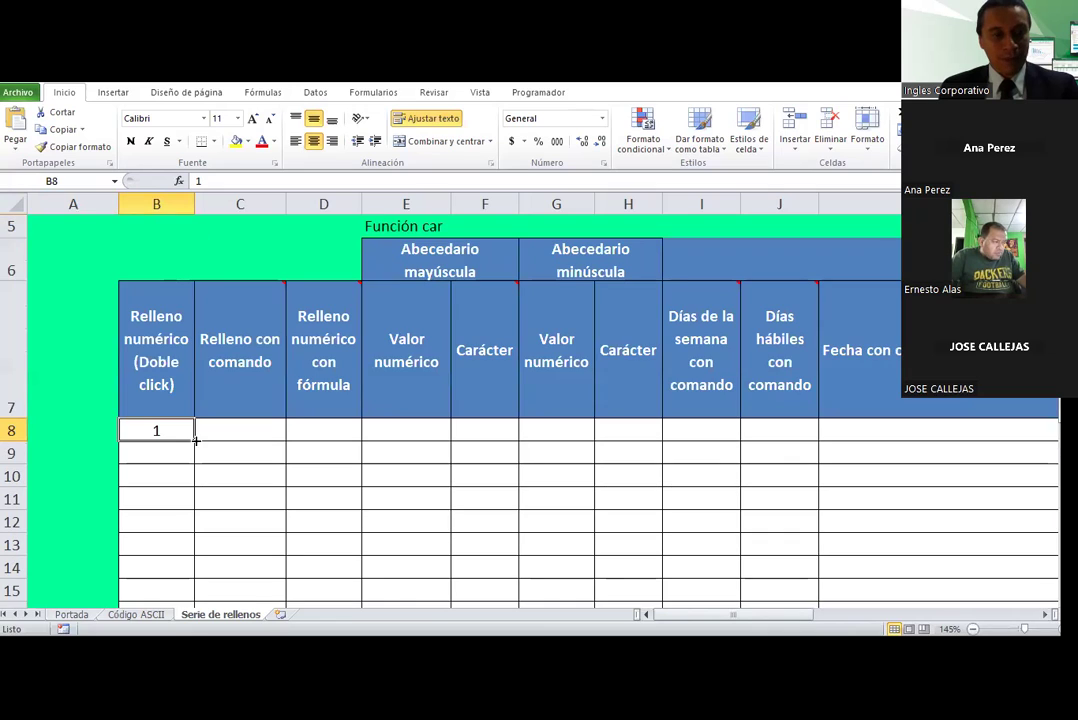
pyautogui.click(193, 437)
pyautogui.click(192, 437)
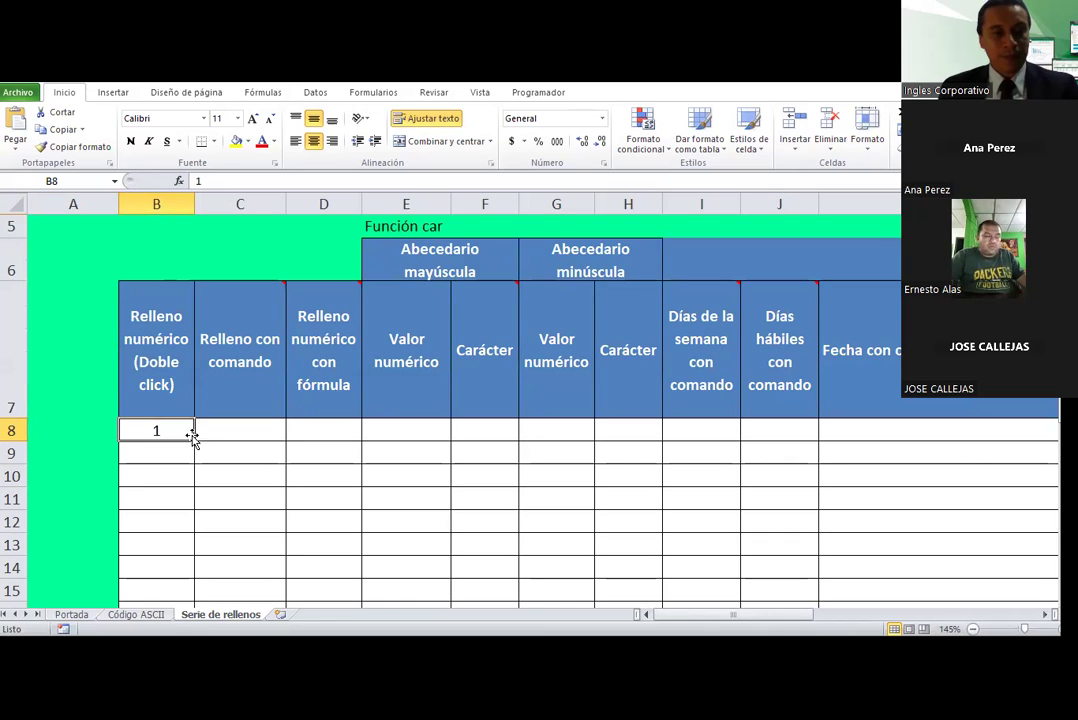
pyautogui.moveTo(193, 440)
pyautogui.mouseDown()
pyautogui.moveTo(194, 459)
pyautogui.moveTo(221, 448)
pyautogui.mouseUp()
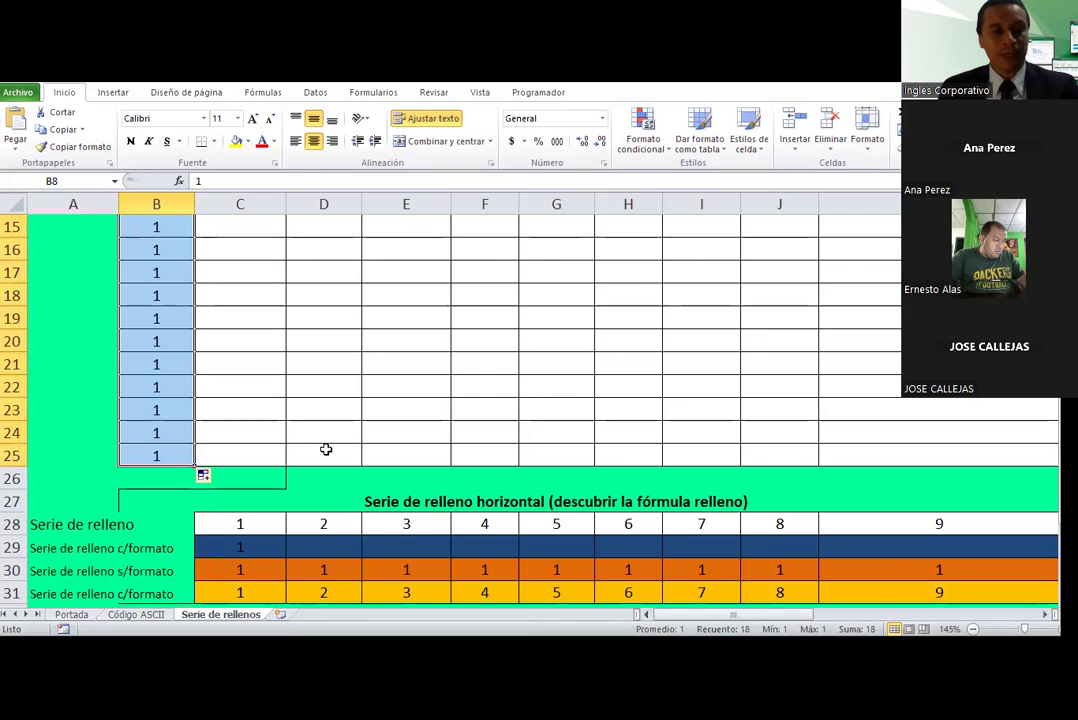
pyautogui.scroll(2, 325, 448)
pyautogui.scroll(1, 326, 450)
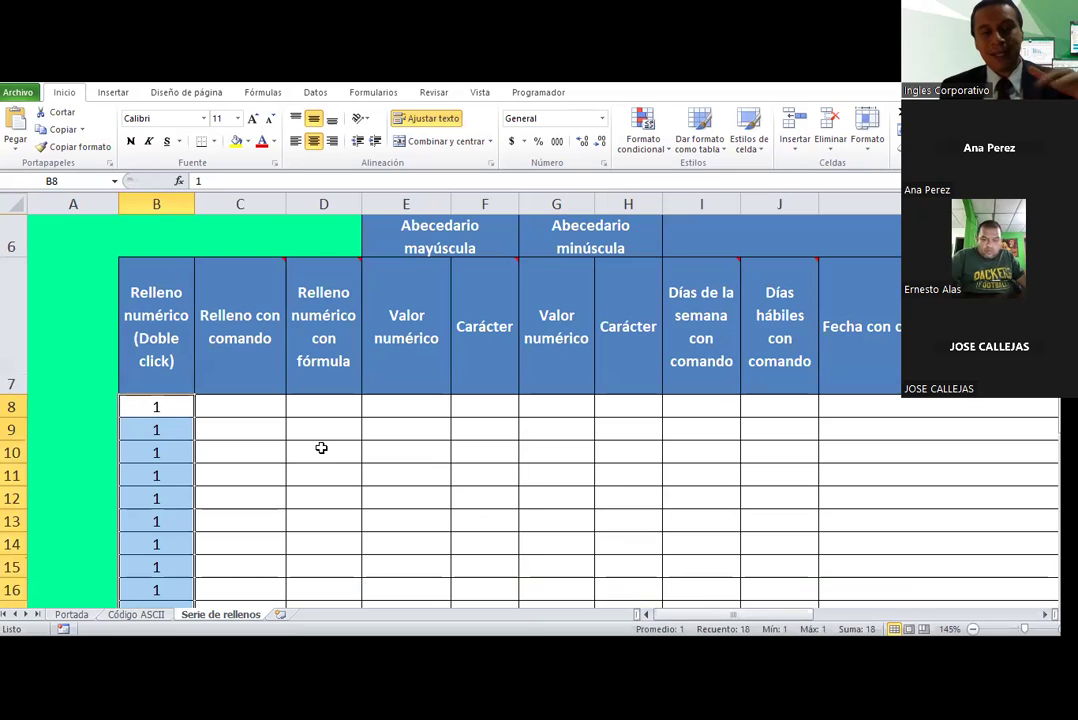
pyautogui.scroll(-1, 318, 443)
pyautogui.scroll(1, 318, 443)
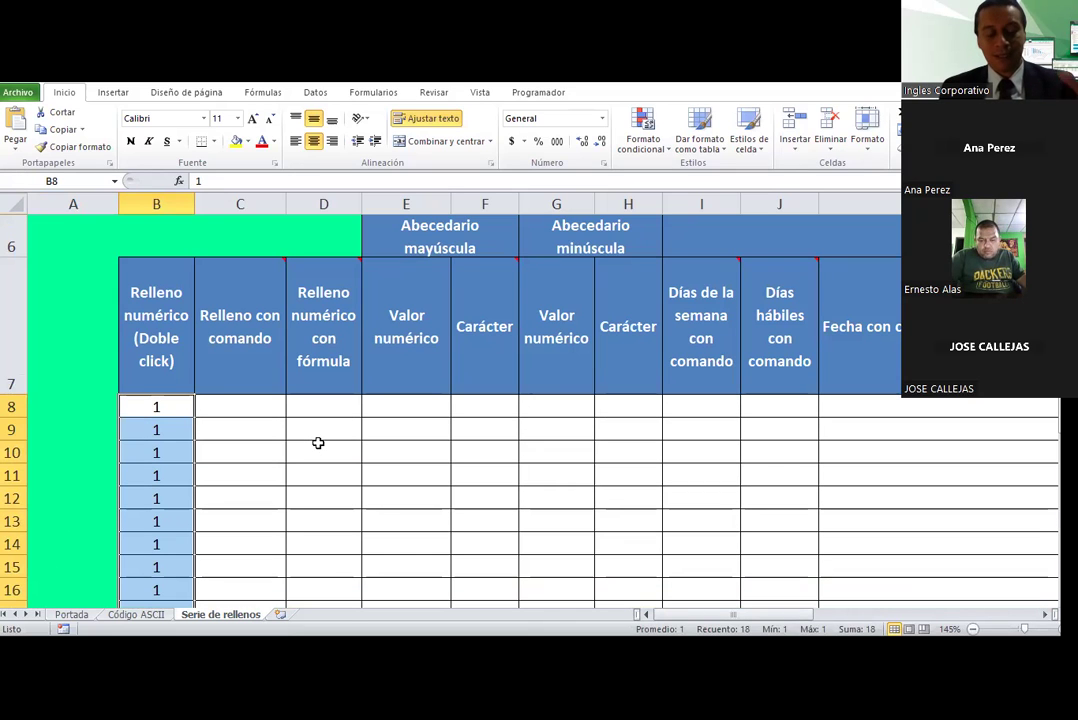
# Step: Undo the copied 1s in B9:B25, leaving only the 1 in B8
pyautogui.keyDown('ctrl'); pyautogui.scroll(-1, 324, 380); pyautogui.keyUp('ctrl')
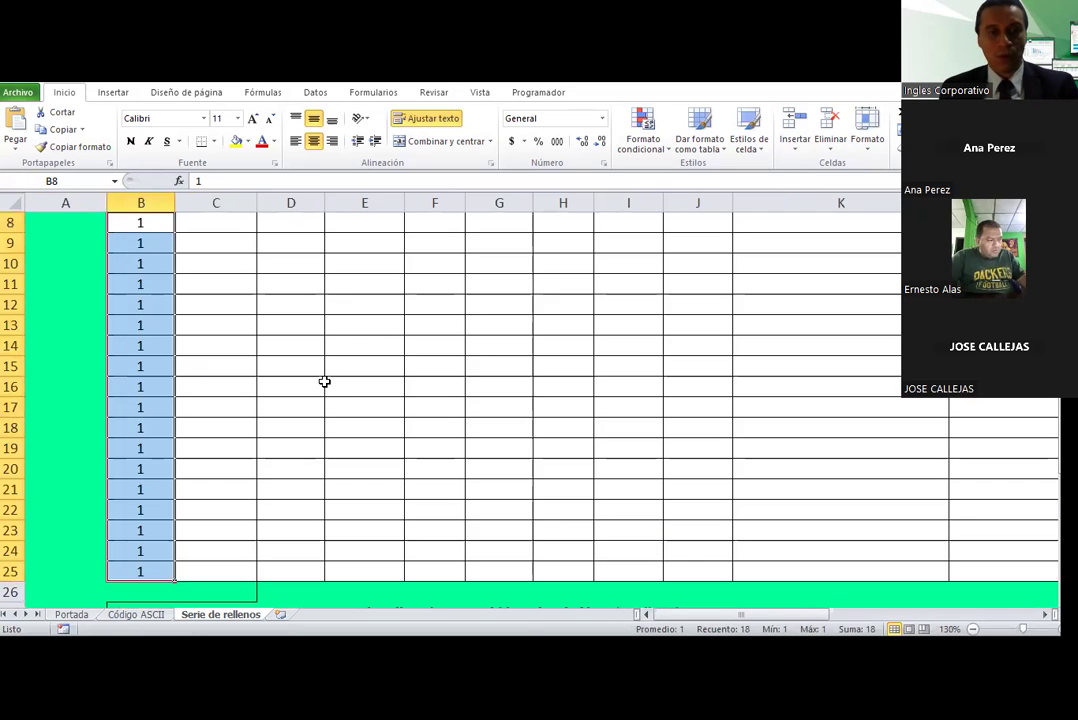
pyautogui.scroll(1, 324, 381)
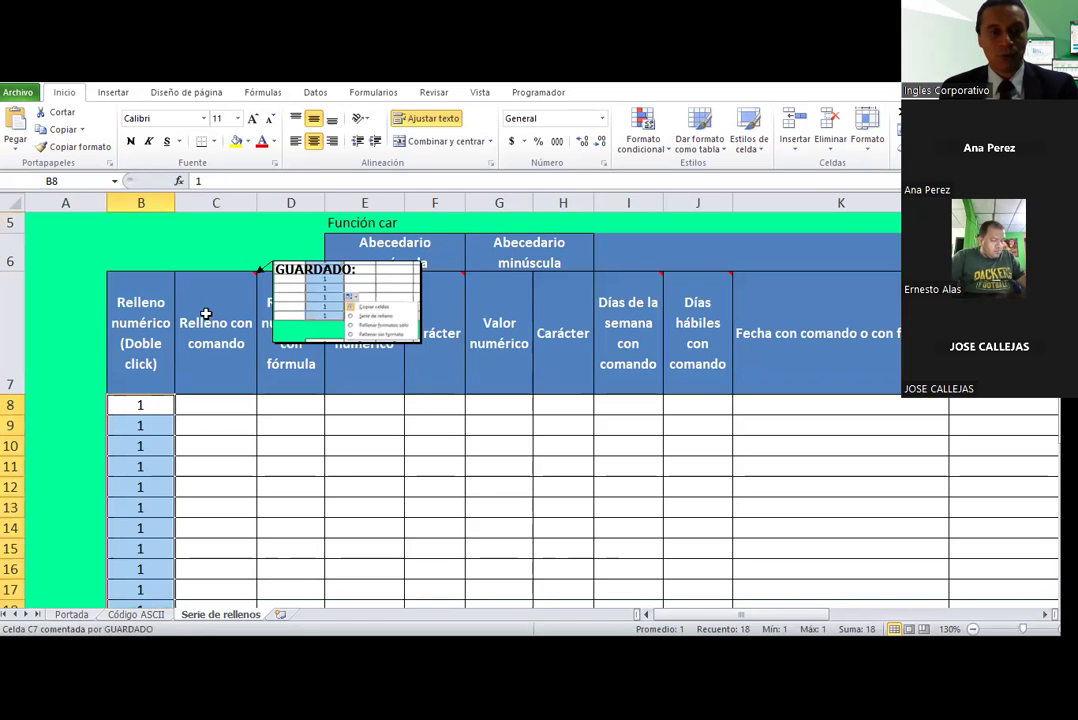
pyautogui.scroll(-1, 231, 446)
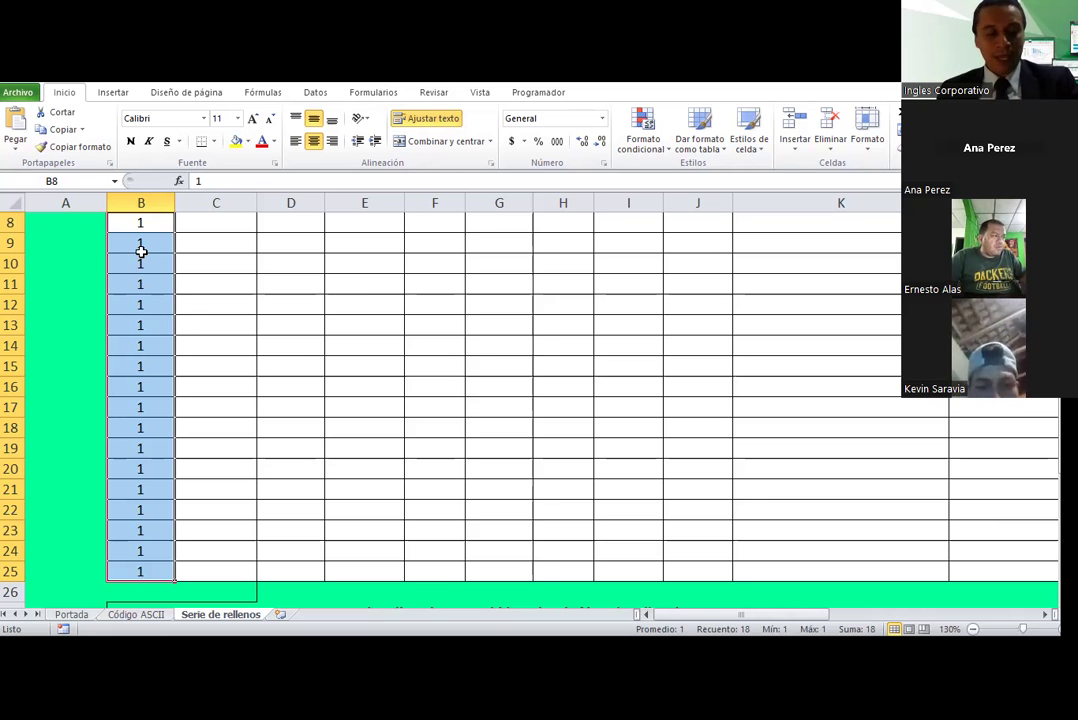
pyautogui.keyDown('ctrl'); pyautogui.scroll(1, 141, 251); pyautogui.keyUp('ctrl')
pyautogui.hotkey('ctrl', 'z')
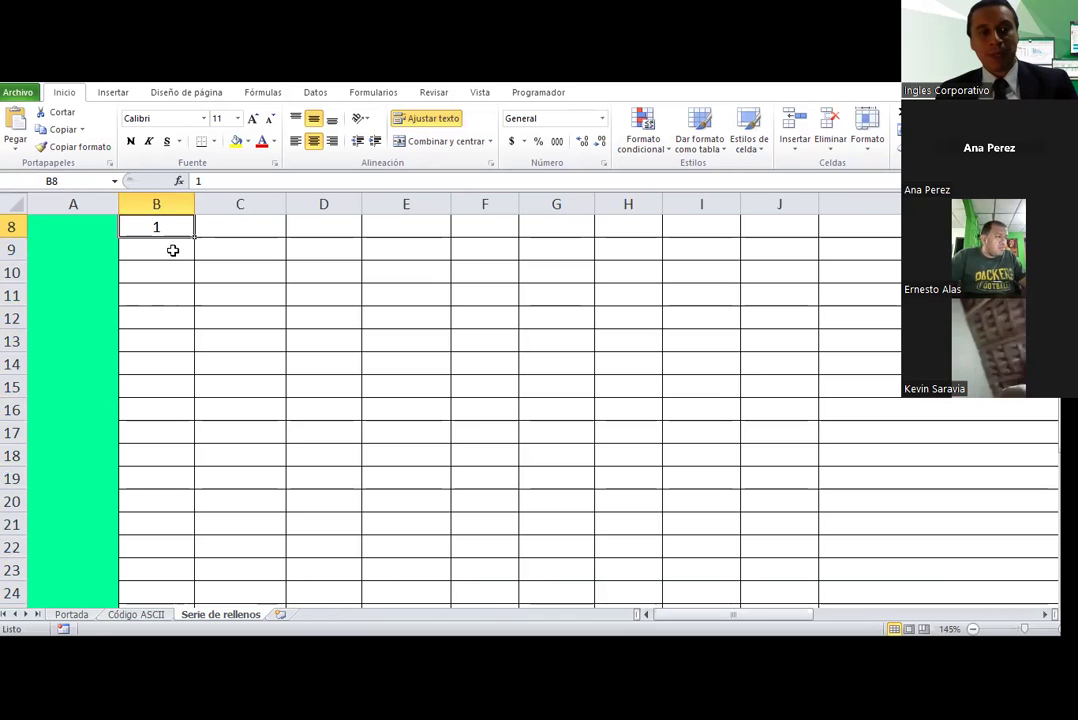
# Step: Enter 2 in B9 and select B8:B9 as the series start
pyautogui.click(172, 251)
pyautogui.write('2')
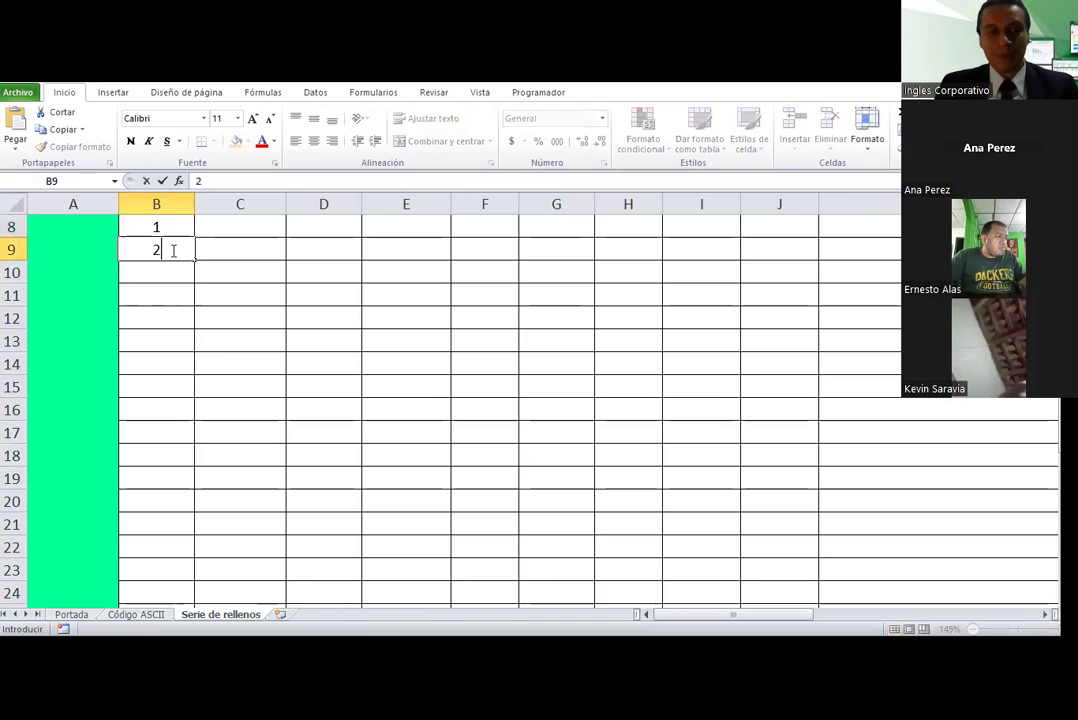
pyautogui.press('Up')
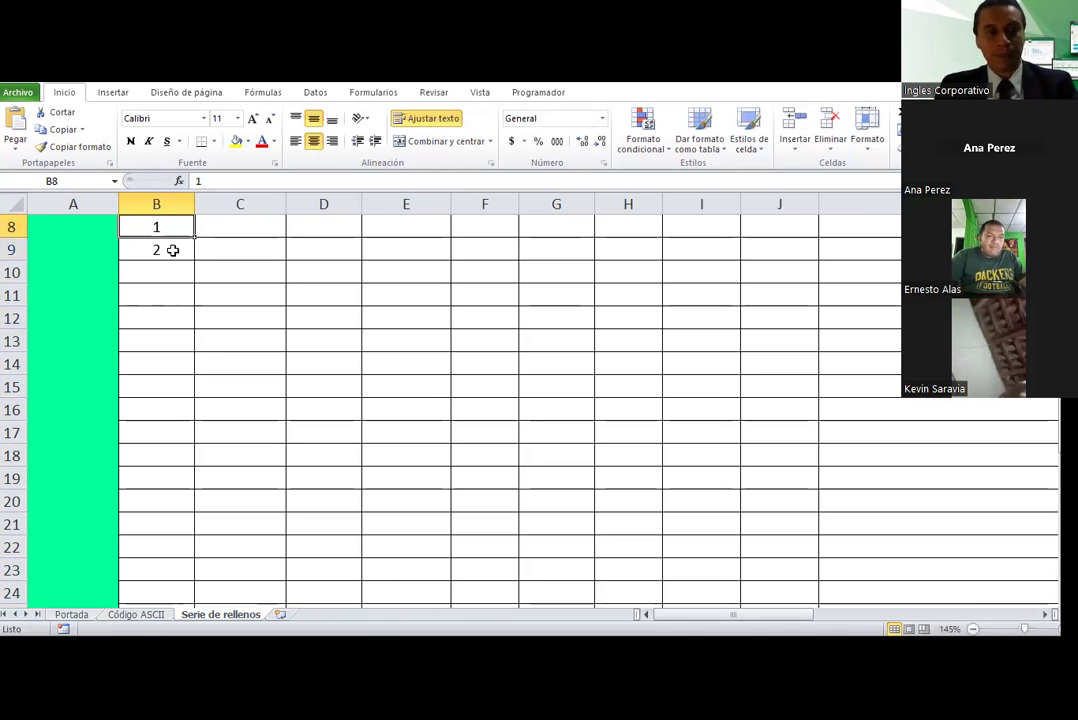
pyautogui.keyDown('shift'); pyautogui.click(172, 251); pyautogui.keyUp('shift')
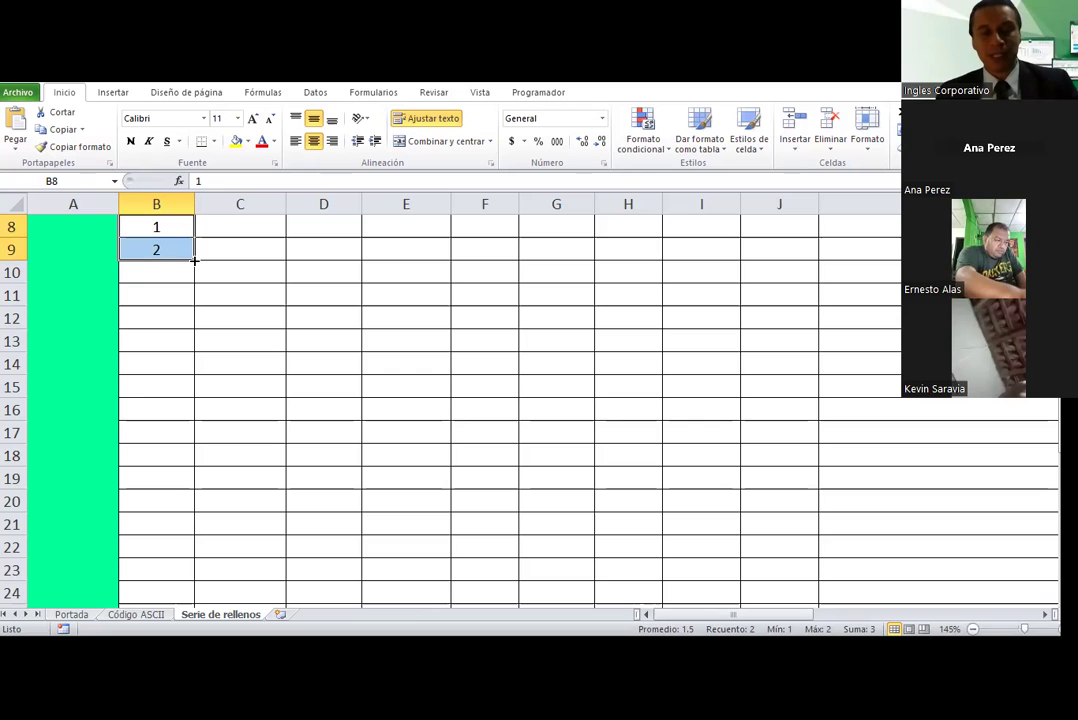
# Step: Extend the 1, 2 series down to row 25, reaching 18, and check the numbers
pyautogui.moveTo(195, 260); pyautogui.dragTo(200, 365)
pyautogui.moveTo(195, 636); pyautogui.dragTo(198, 554)
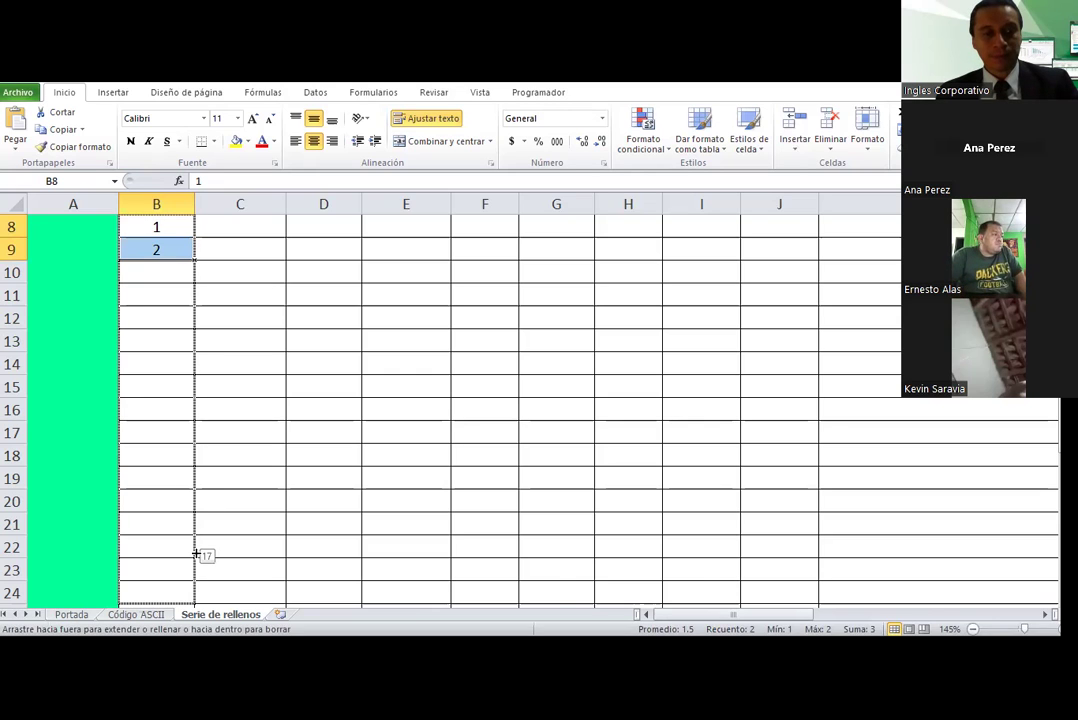
pyautogui.moveTo(191, 488); pyautogui.dragTo(195, 498)
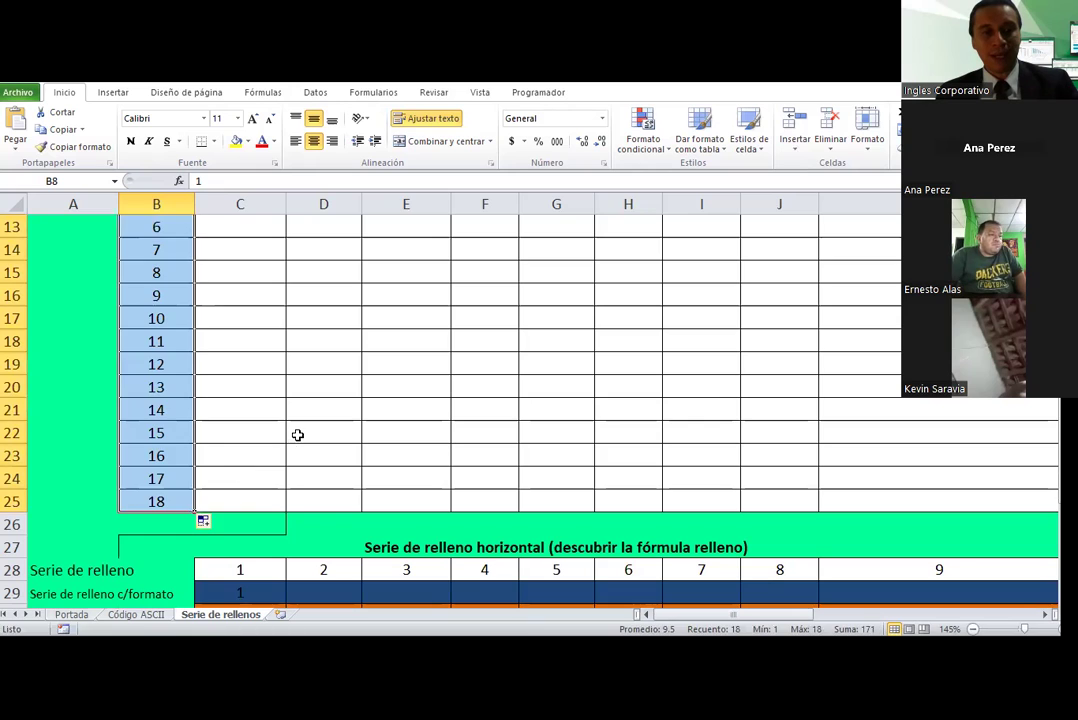
pyautogui.scroll(2, 153, 397)
pyautogui.click(143, 366)
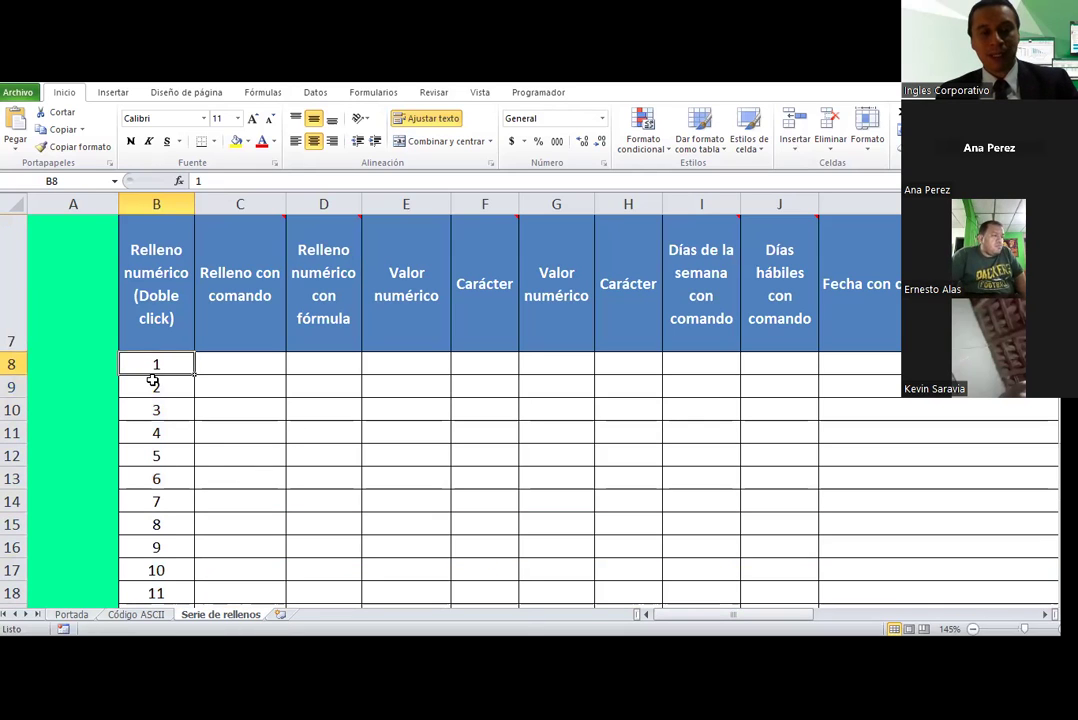
pyautogui.click(156, 408)
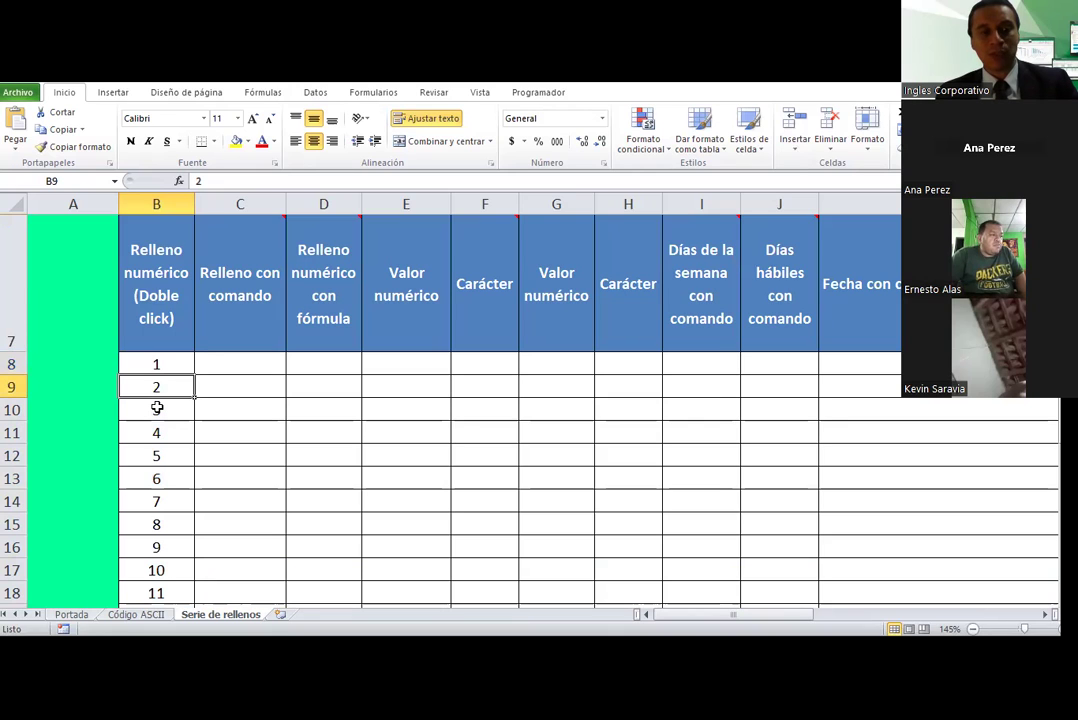
pyautogui.scroll(-1, 156, 408)
pyautogui.press('Down')
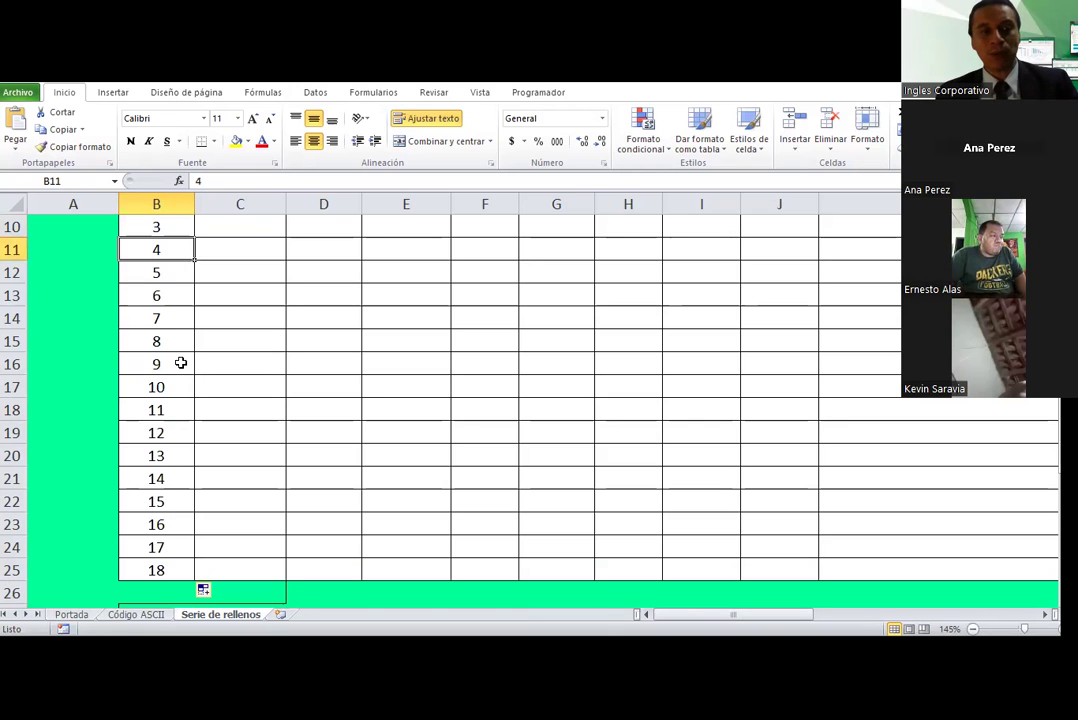
pyautogui.scroll(1, 180, 363)
pyautogui.click(180, 363)
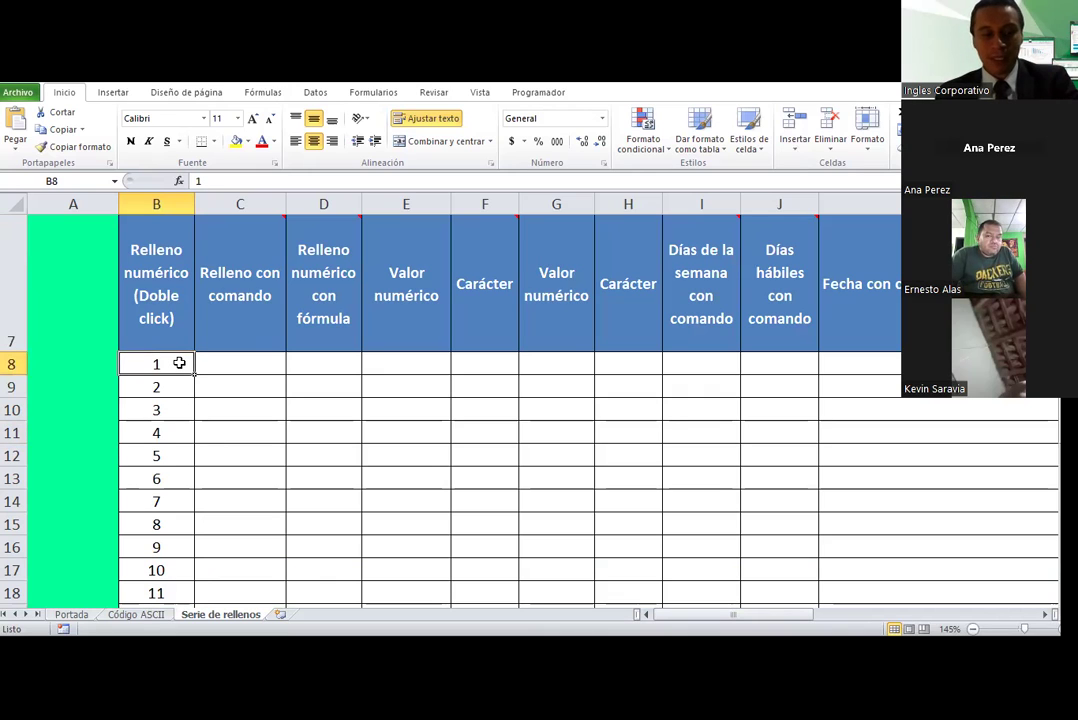
# Step: Clear the filled series and the 2 below B8 in column B
pyautogui.hotkey('ctrl', 'z')
pyautogui.press('Down')
pyautogui.press('Delete')
# Step: Copy B8's 1 down column B as a trial, then undo that fill
pyautogui.click(179, 363)
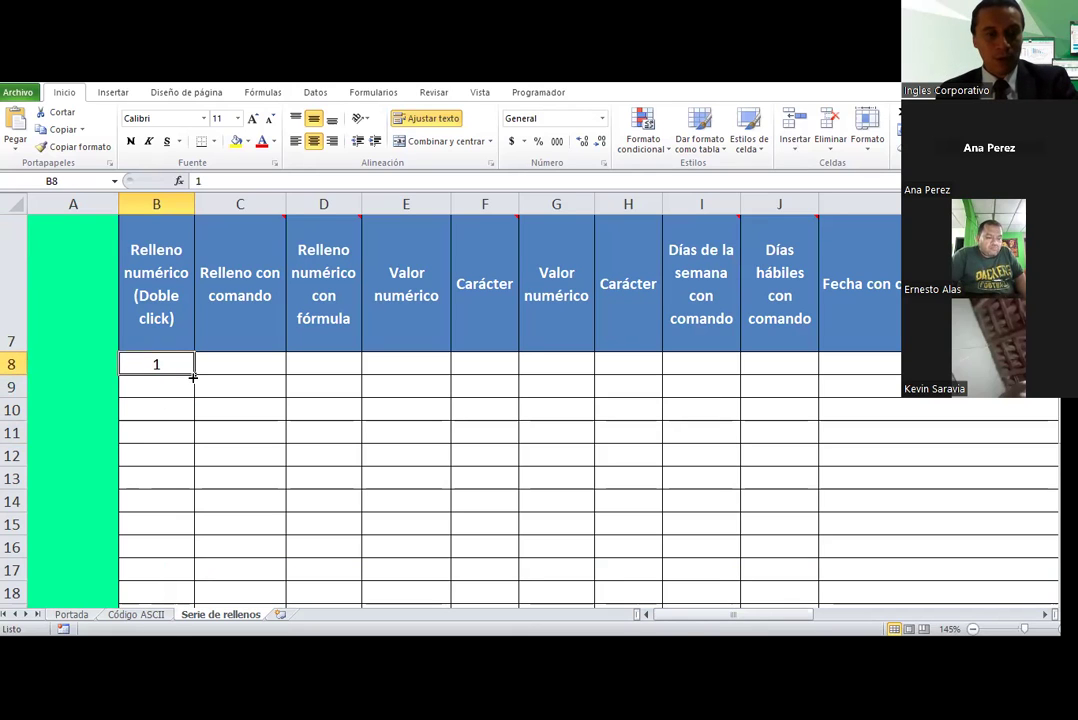
pyautogui.moveTo(193, 376); pyautogui.dragTo(191, 467)
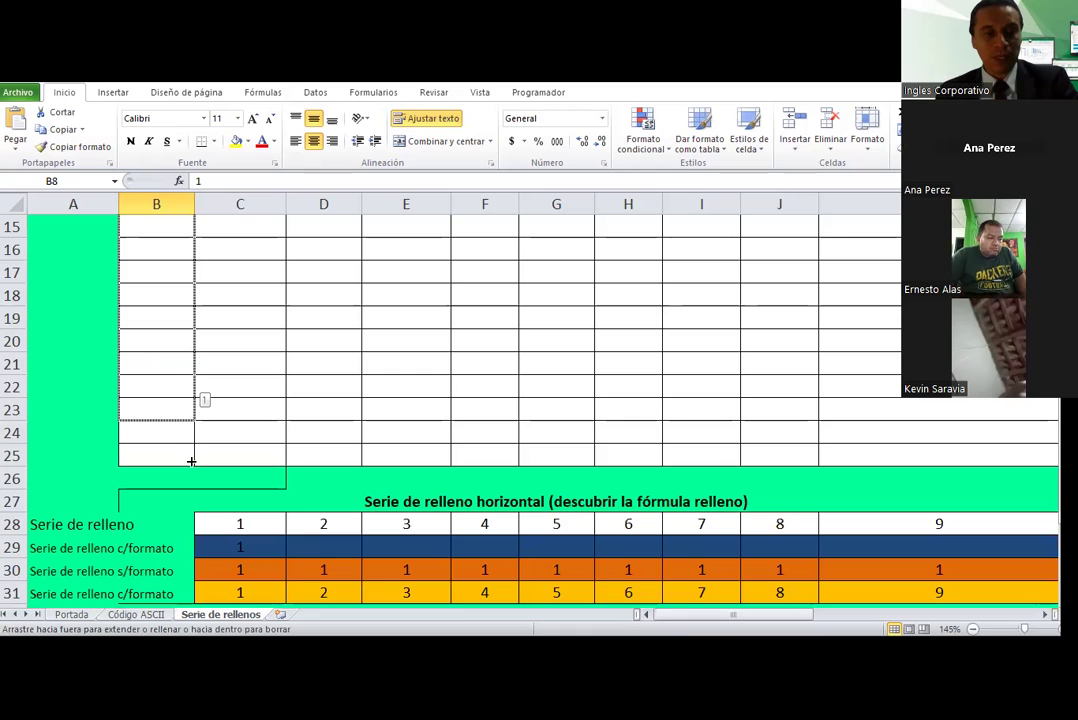
pyautogui.moveTo(191, 467); pyautogui.dragTo(277, 397)
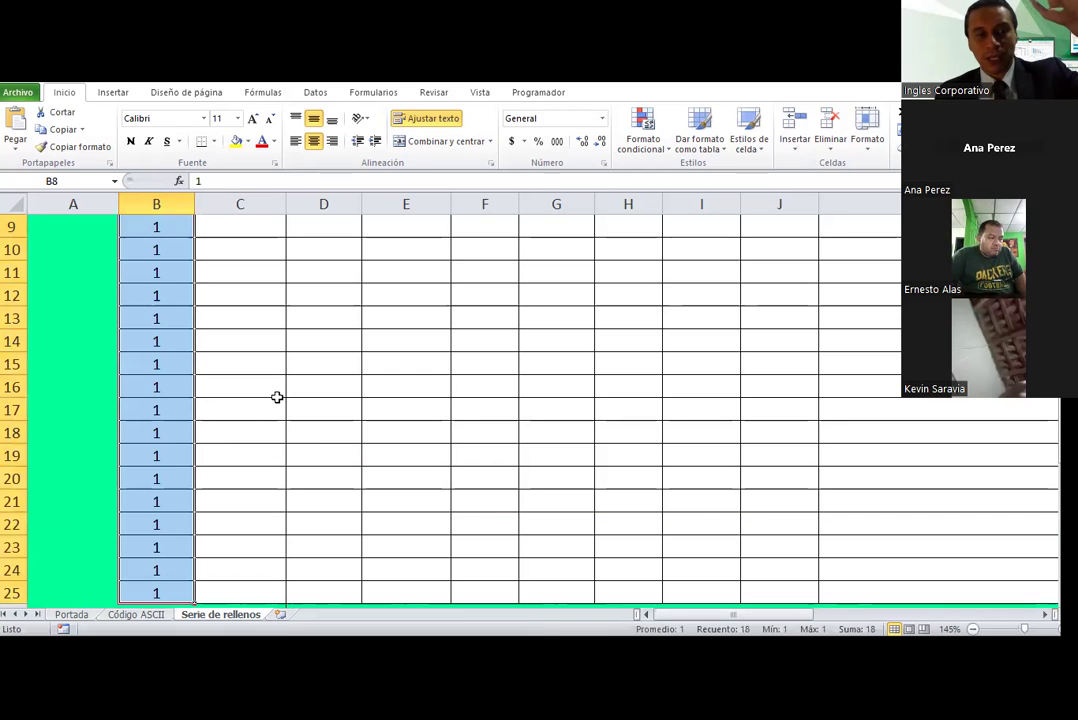
pyautogui.scroll(1, 277, 397)
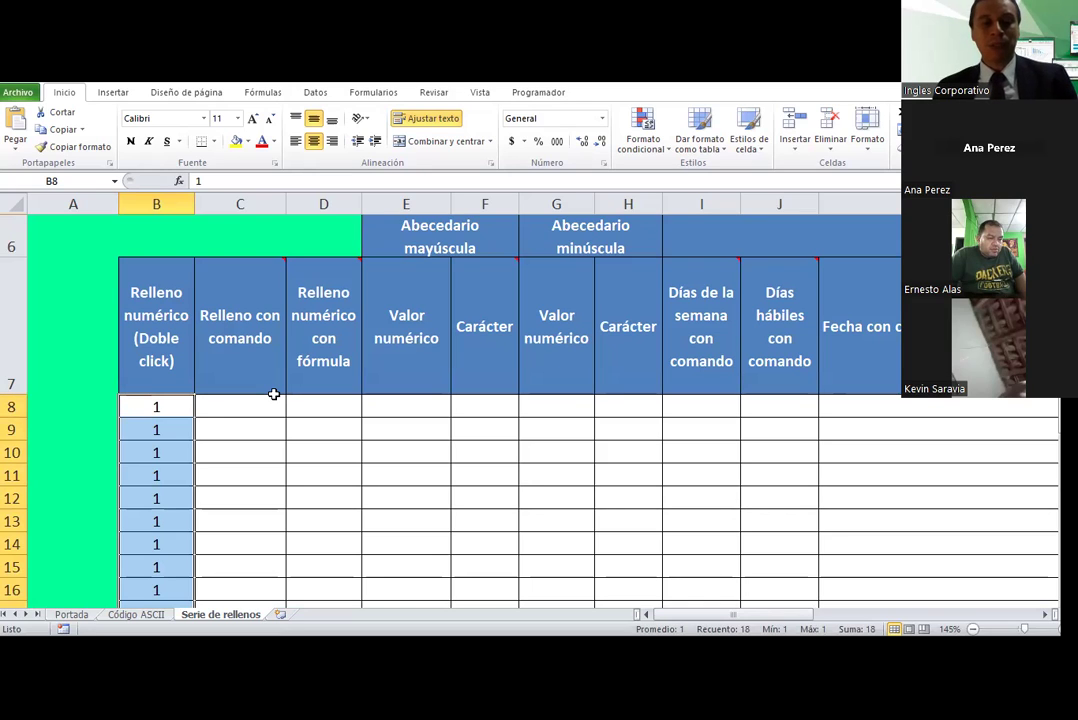
pyautogui.hotkey('ctrl', 'z')
pyautogui.click(187, 428)
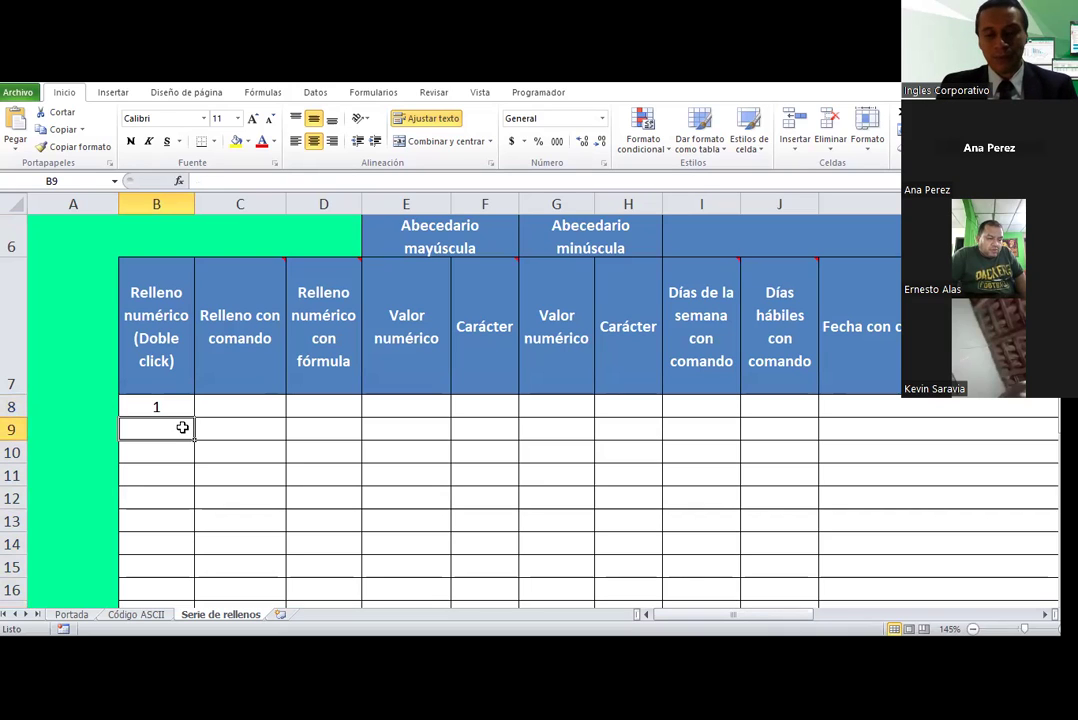
# Step: Enter 2 in B9 and select the 1 and 2 in B8:B9
pyautogui.write('2')
pyautogui.press('Return')
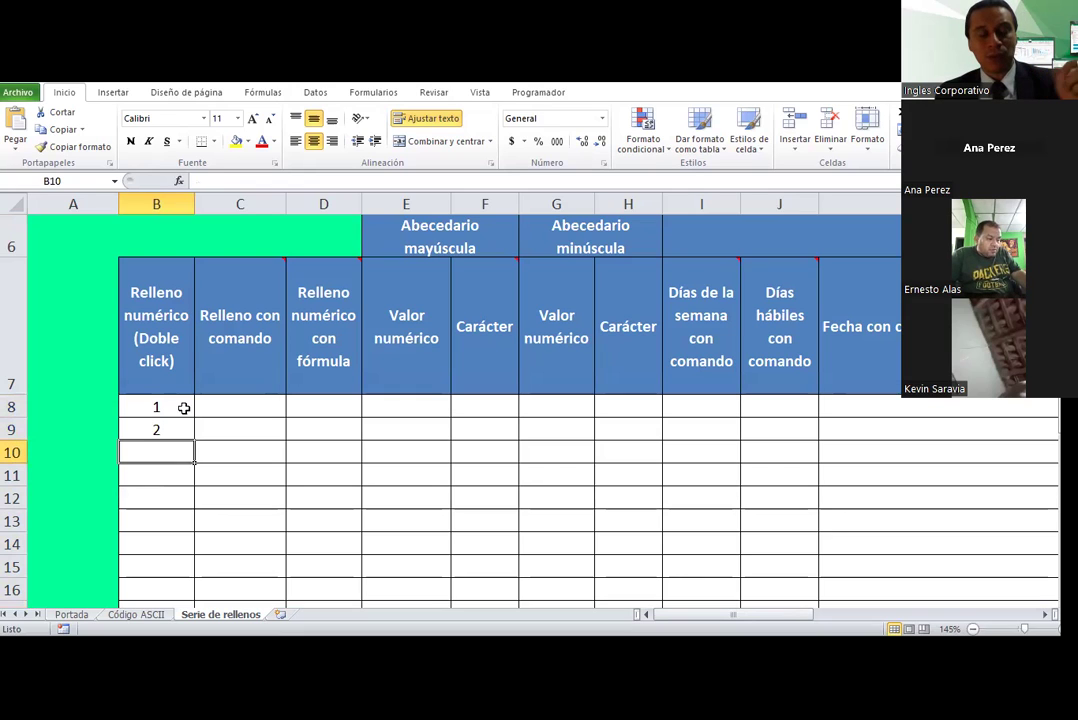
pyautogui.moveTo(184, 408); pyautogui.dragTo(184, 433)
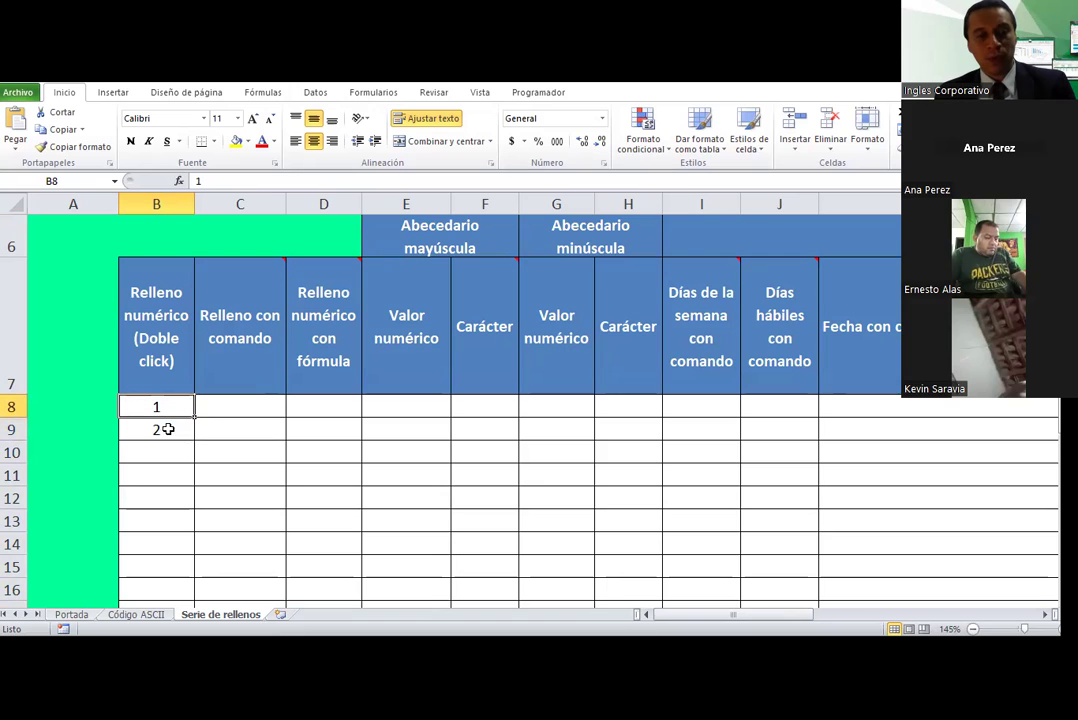
pyautogui.click(170, 404)
pyautogui.moveTo(170, 404); pyautogui.dragTo(176, 436)
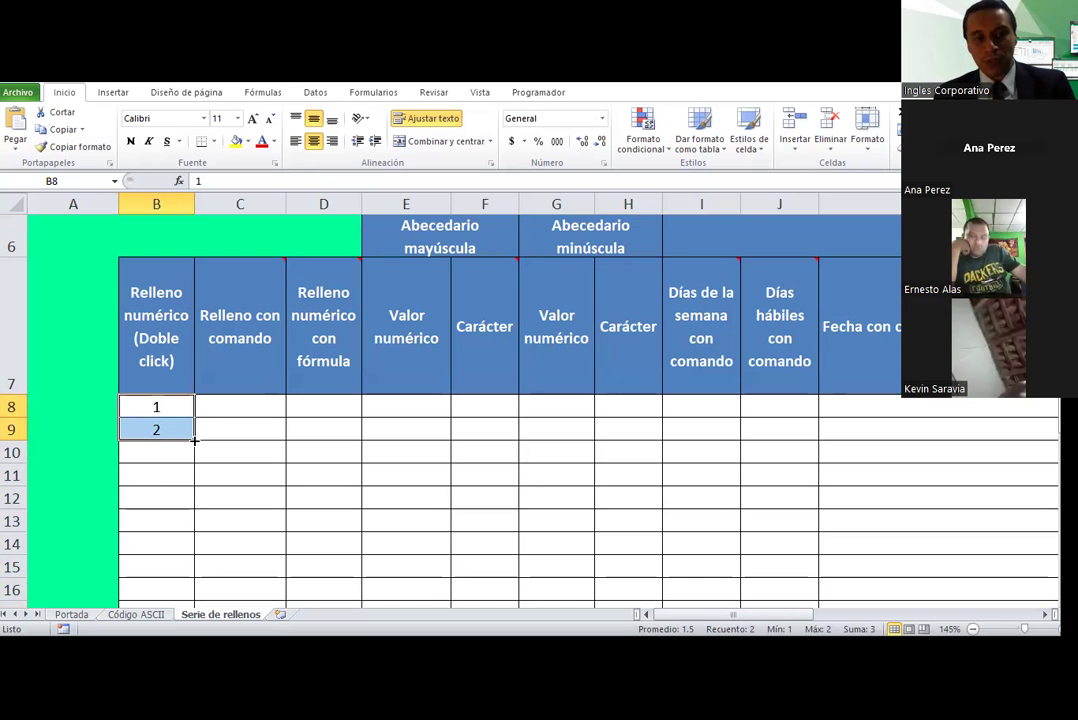
# Step: Drag the fill handle down to row 25 so the series counts up to 18
pyautogui.moveTo(195, 440); pyautogui.dragTo(200, 626)
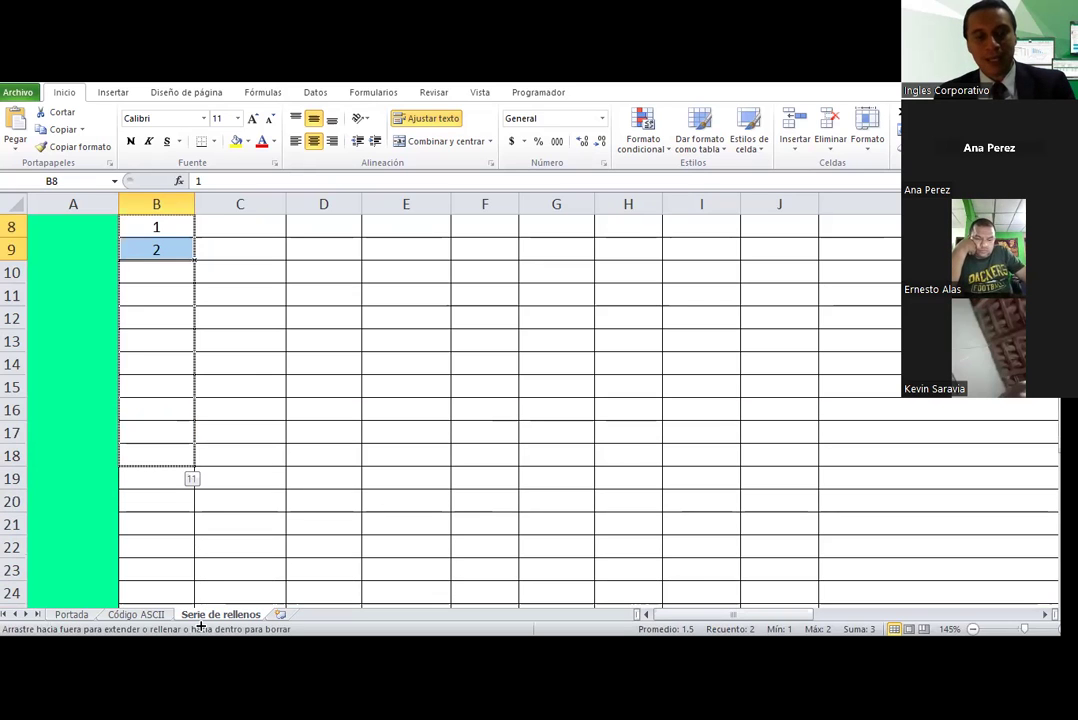
pyautogui.moveTo(194, 537)
pyautogui.mouseDown()
pyautogui.moveTo(194, 556)
pyautogui.moveTo(189, 530)
pyautogui.mouseUp()
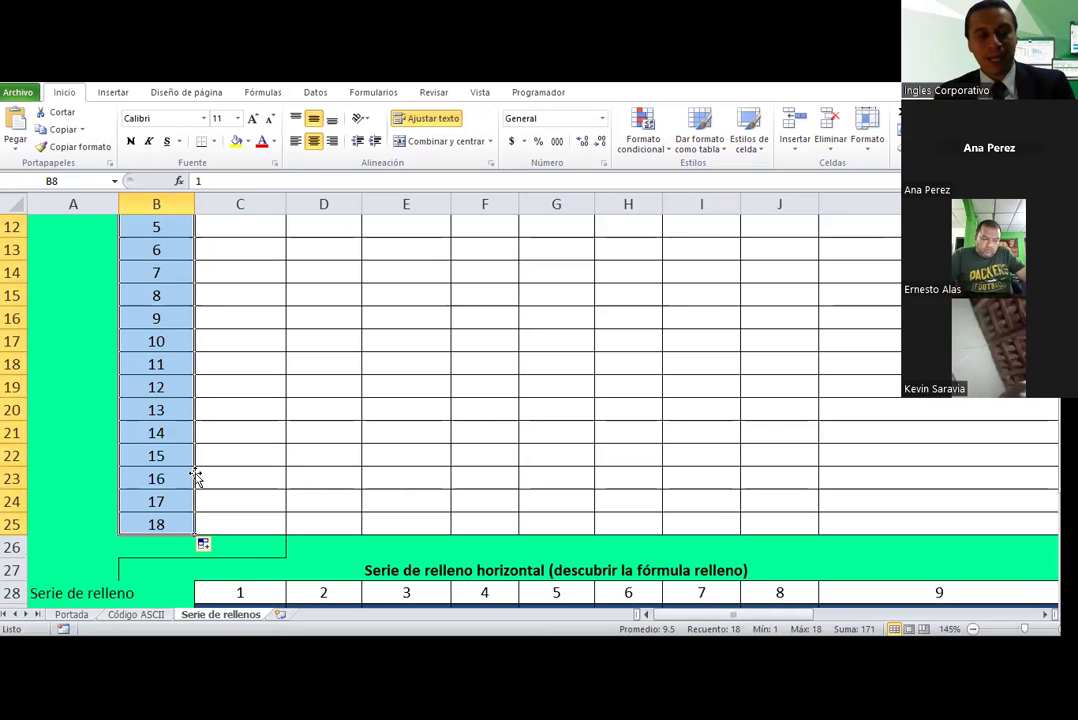
pyautogui.scroll(1, 197, 478)
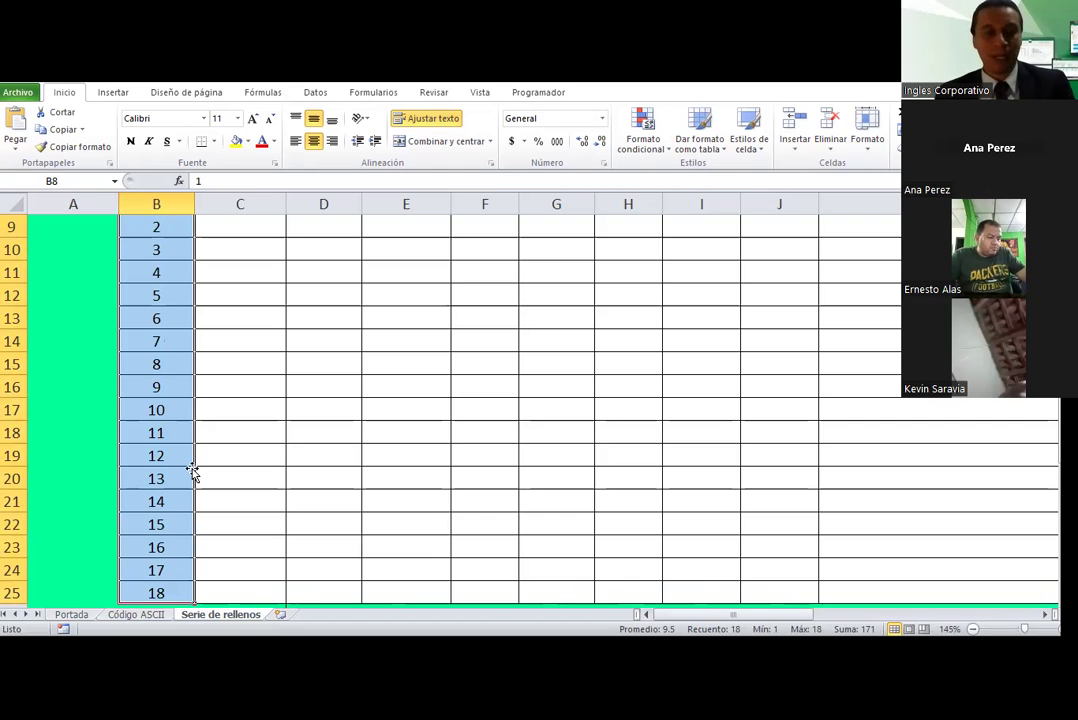
pyautogui.scroll(-1, 193, 474)
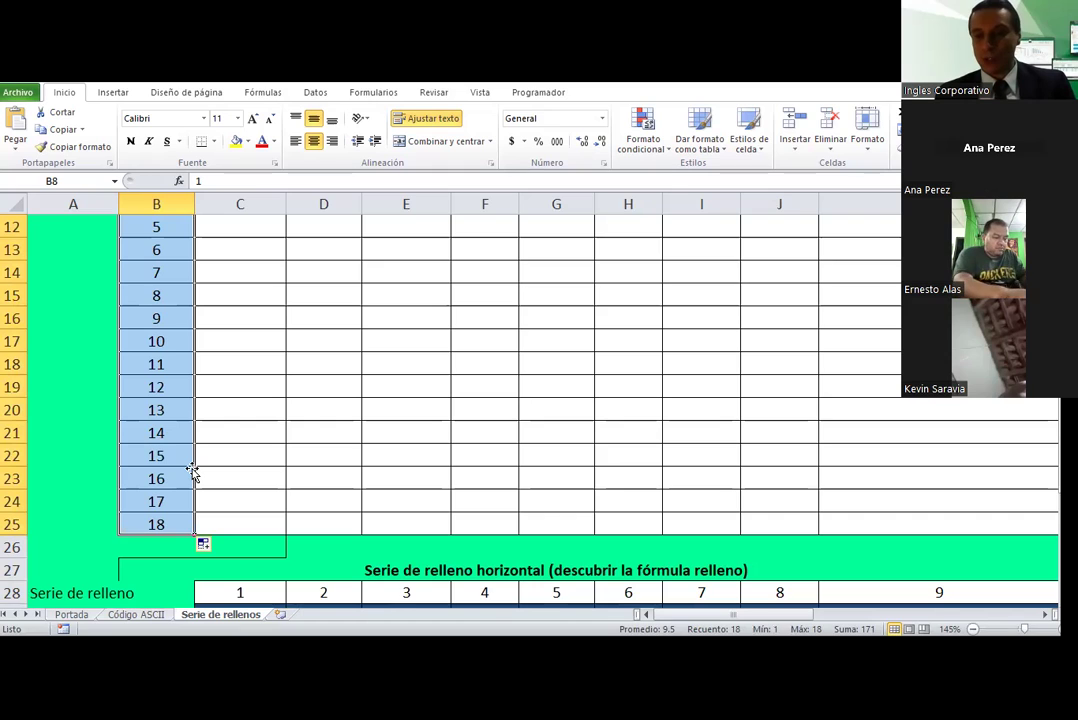
pyautogui.scroll(1, 193, 474)
pyautogui.scroll(1, 193, 474)
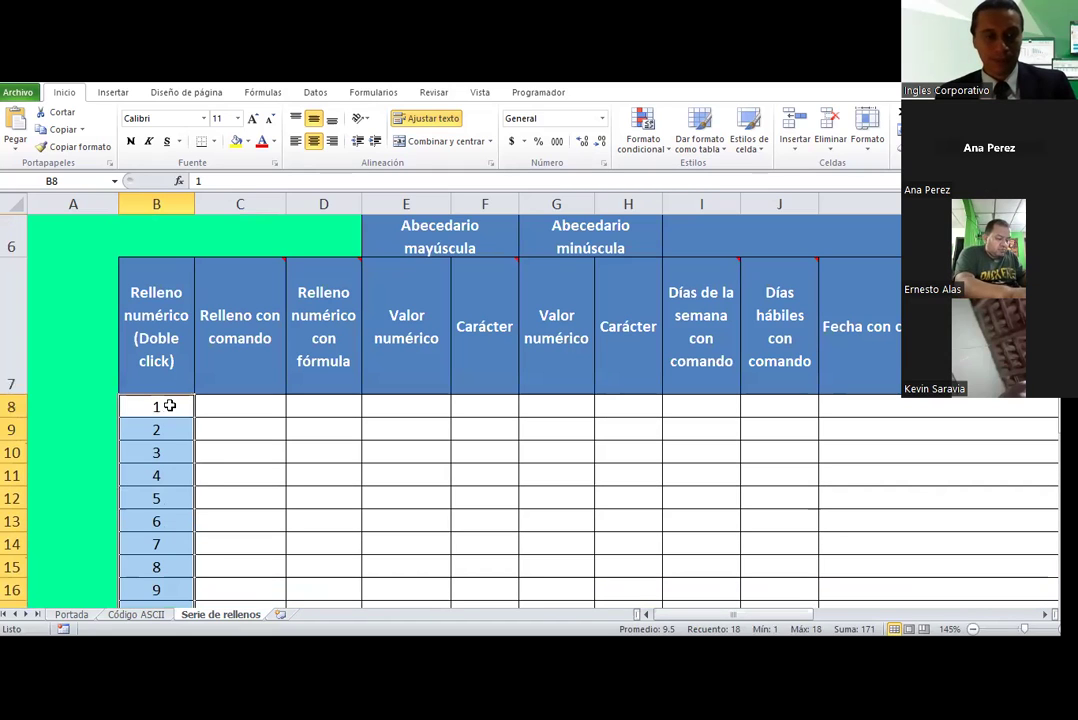
pyautogui.click(169, 405)
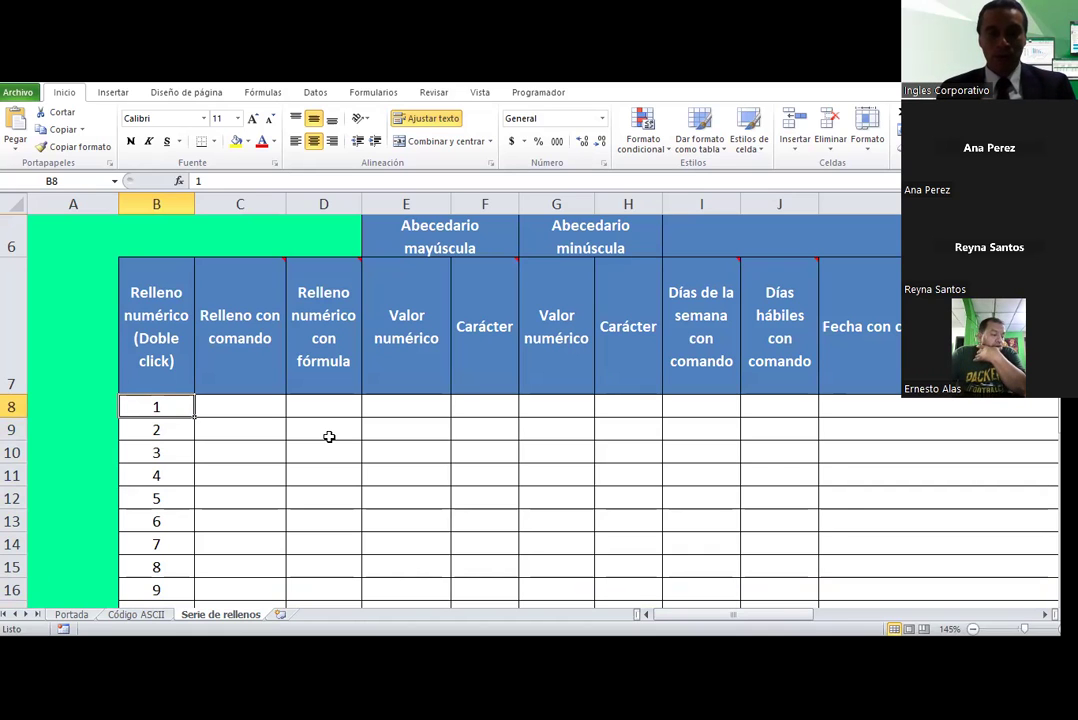
# Step: Clear the series values below B8, keeping only the 1 in B8
pyautogui.moveTo(137, 434)
pyautogui.mouseDown()
pyautogui.moveTo(192, 584)
pyautogui.moveTo(163, 566)
pyautogui.mouseUp()
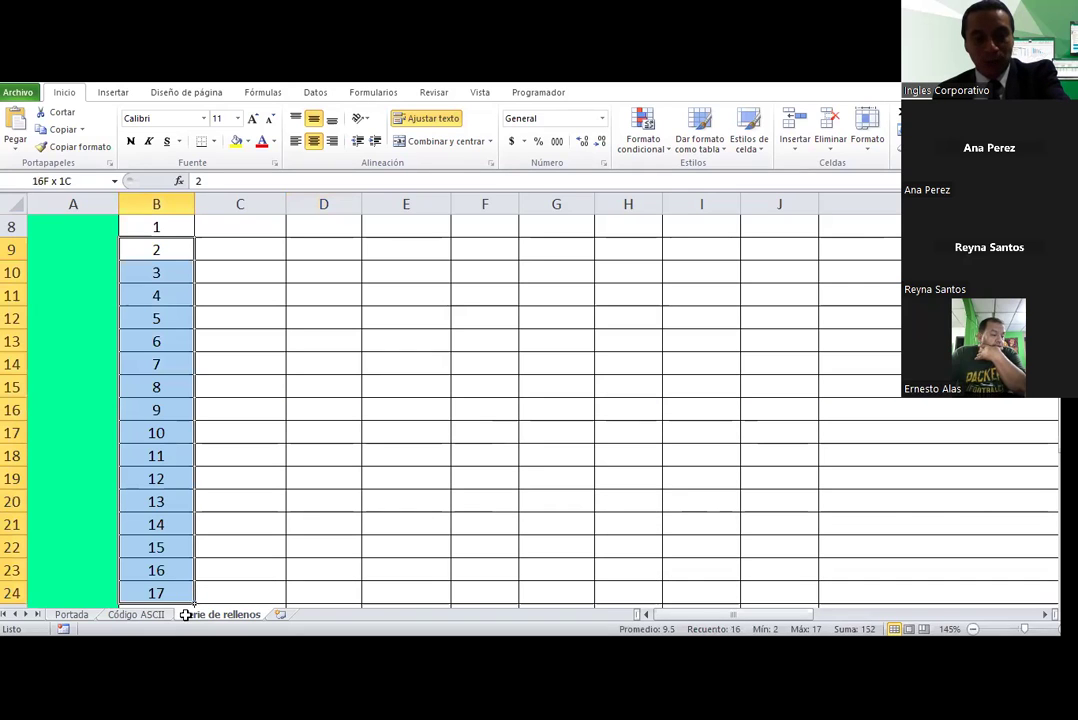
pyautogui.hotkey('ctrl', 'z')
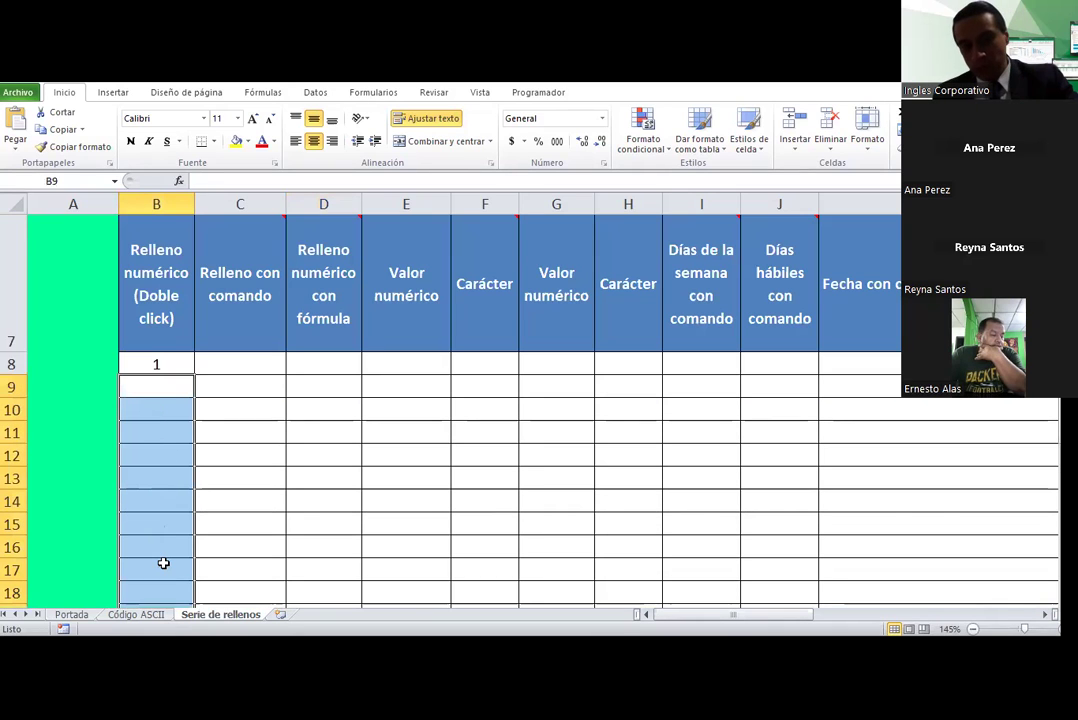
pyautogui.click(171, 379)
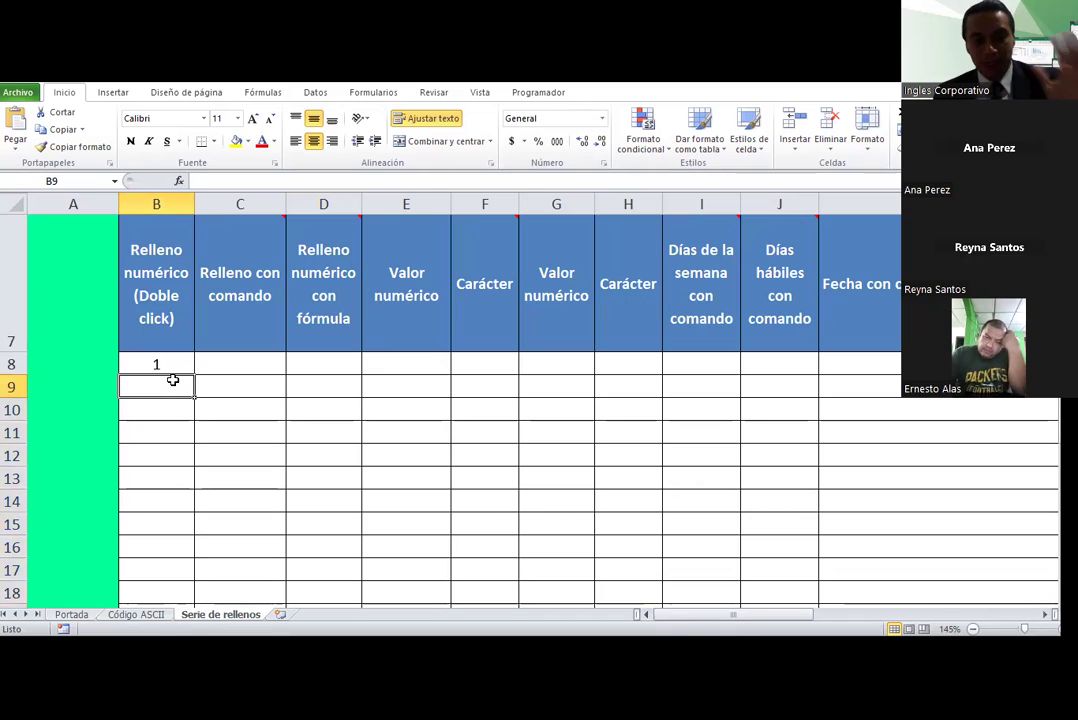
pyautogui.click(176, 360)
pyautogui.click(176, 383)
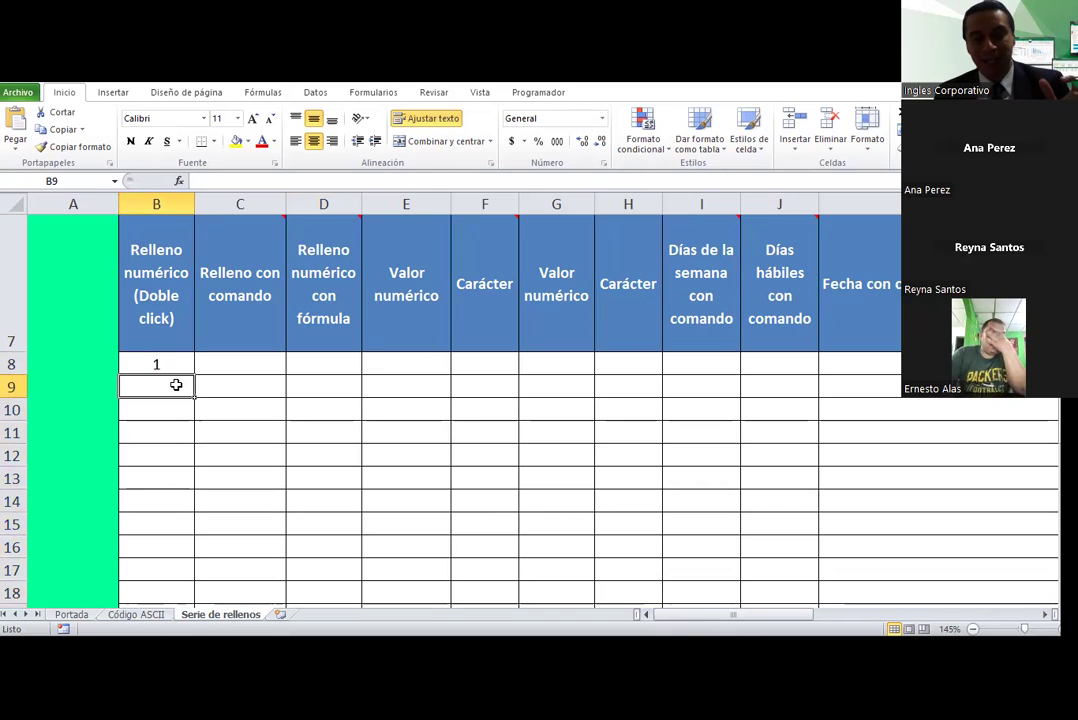
pyautogui.click(176, 362)
pyautogui.doubleClick(176, 364)
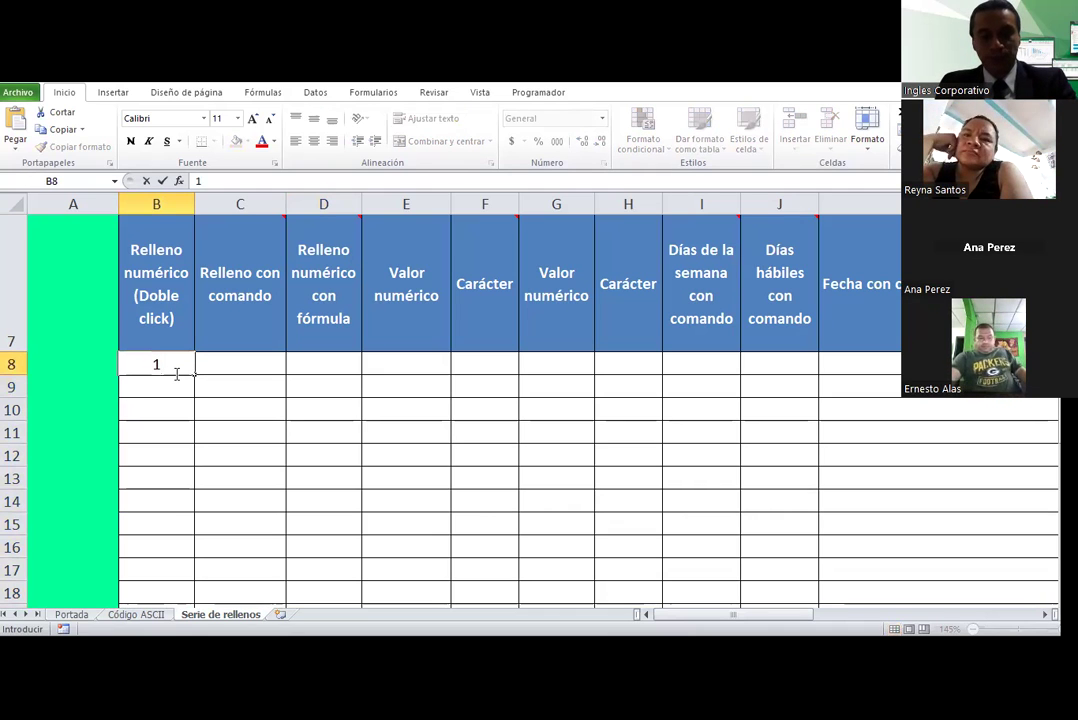
pyautogui.press('Return')
pyautogui.press('Return')
pyautogui.press('Return')
# Step: Type 2 in B9 and select B8:B9 together
pyautogui.press('Up')
pyautogui.press('Up')
pyautogui.write('2')
pyautogui.press('Return')
pyautogui.click(163, 364)
pyautogui.moveTo(163, 364); pyautogui.dragTo(158, 387)
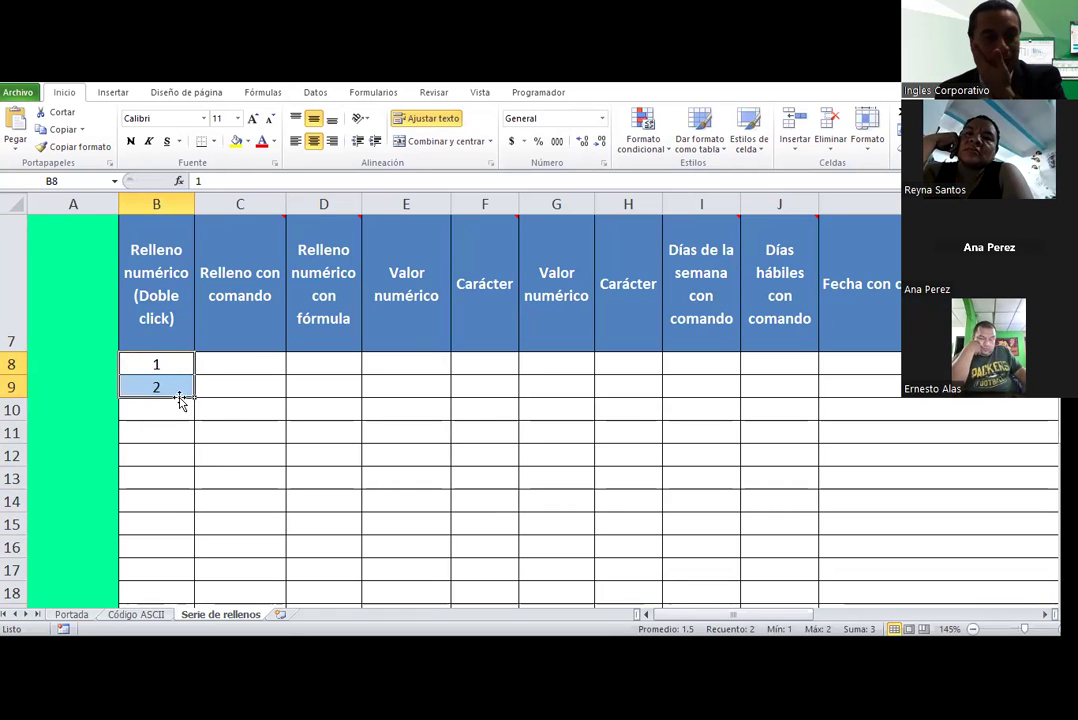
# Step: Extend the series down column B to 18 in B25, totalling 171
pyautogui.keyDown('ctrl'); pyautogui.scroll(1, 224, 462); pyautogui.keyUp('ctrl')
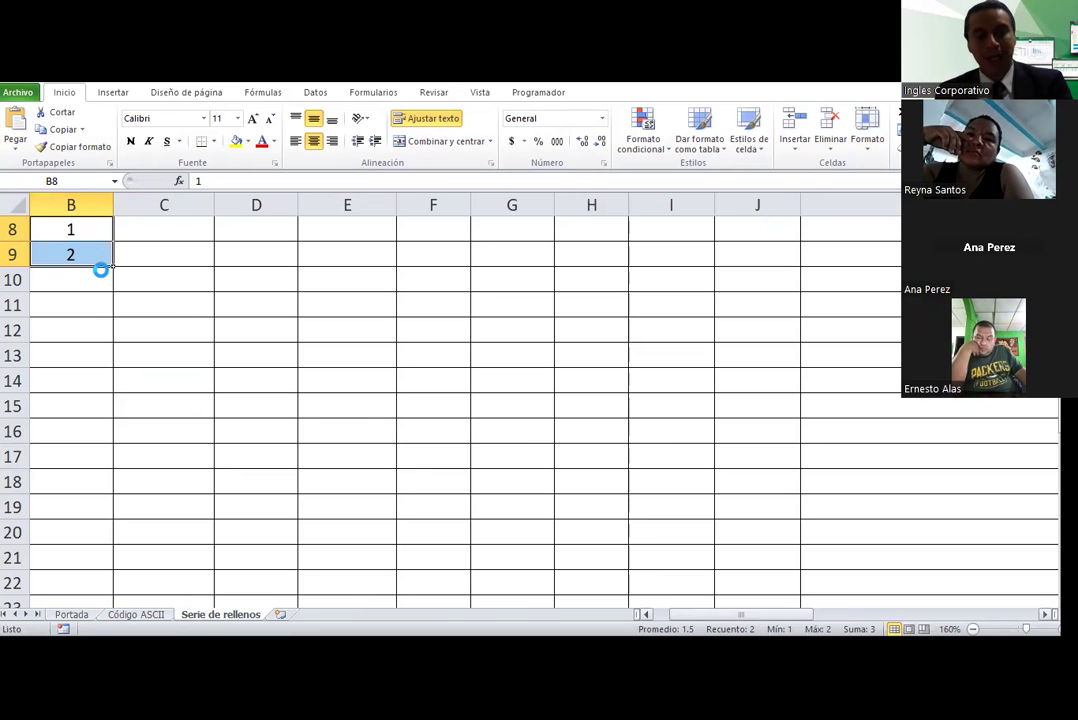
pyautogui.scroll(-1, 315, 465)
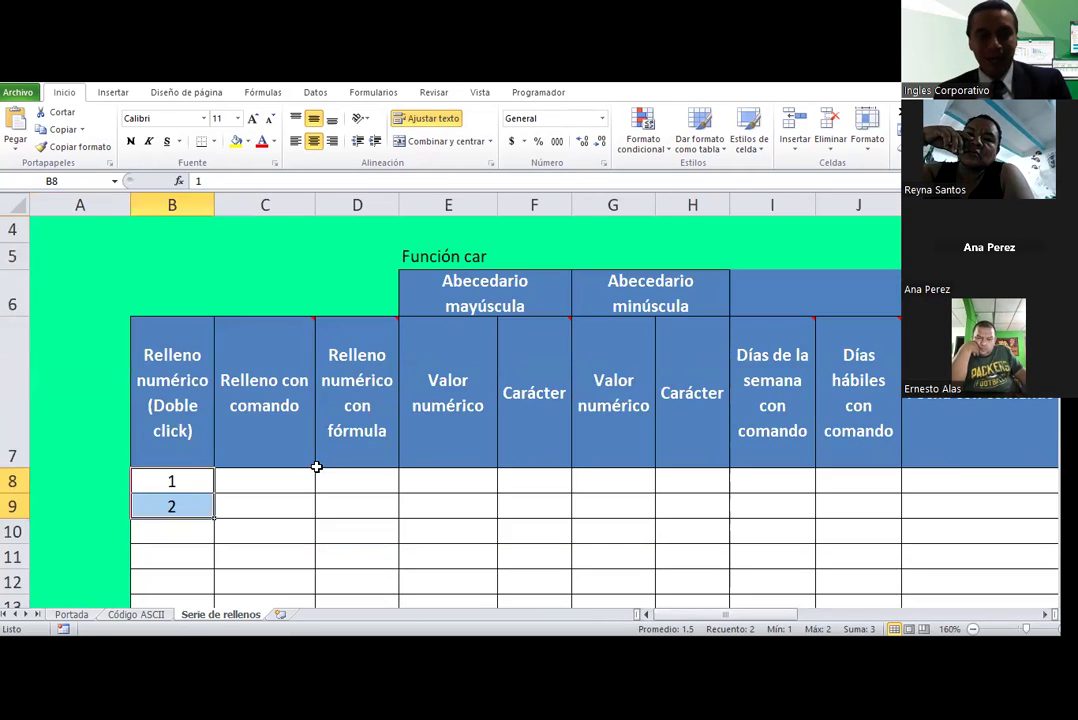
pyautogui.scroll(-2, 241, 328)
pyautogui.scroll(1, 241, 328)
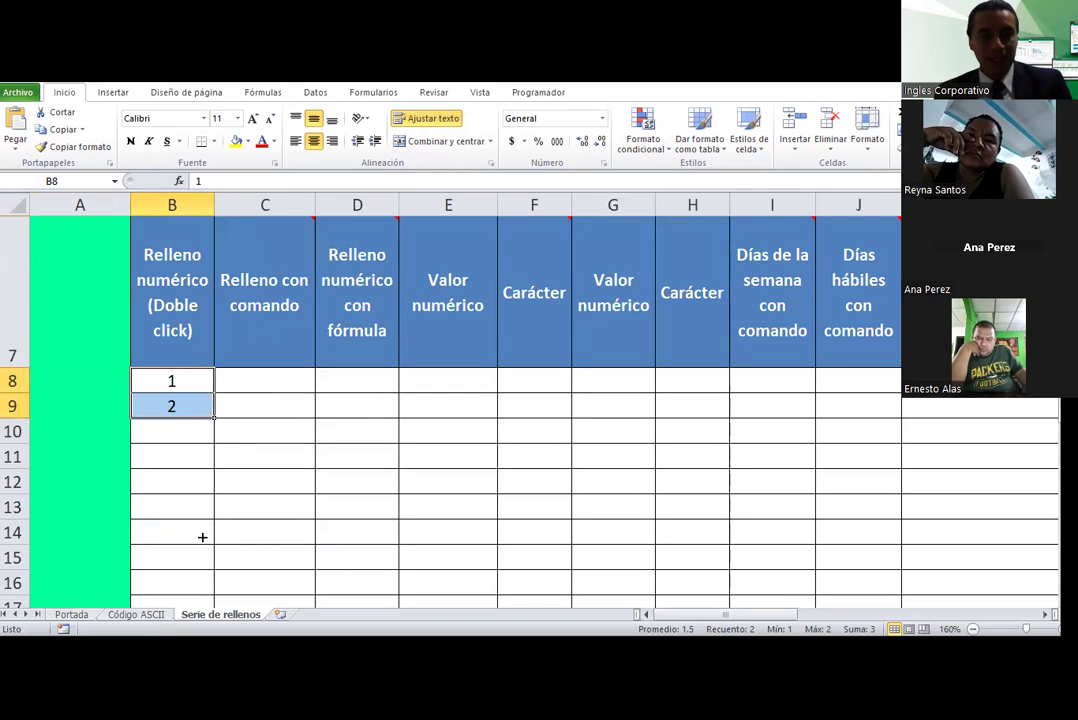
pyautogui.moveTo(202, 537); pyautogui.dragTo(201, 549)
pyautogui.scroll(1, 490, 457)
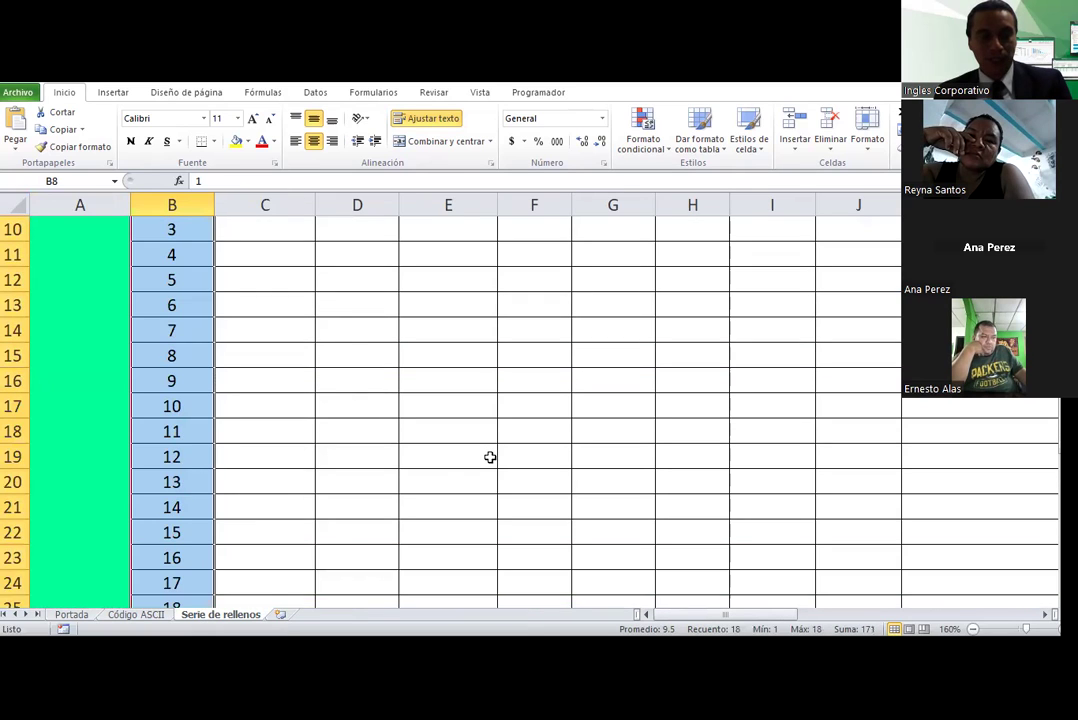
pyautogui.scroll(1, 490, 457)
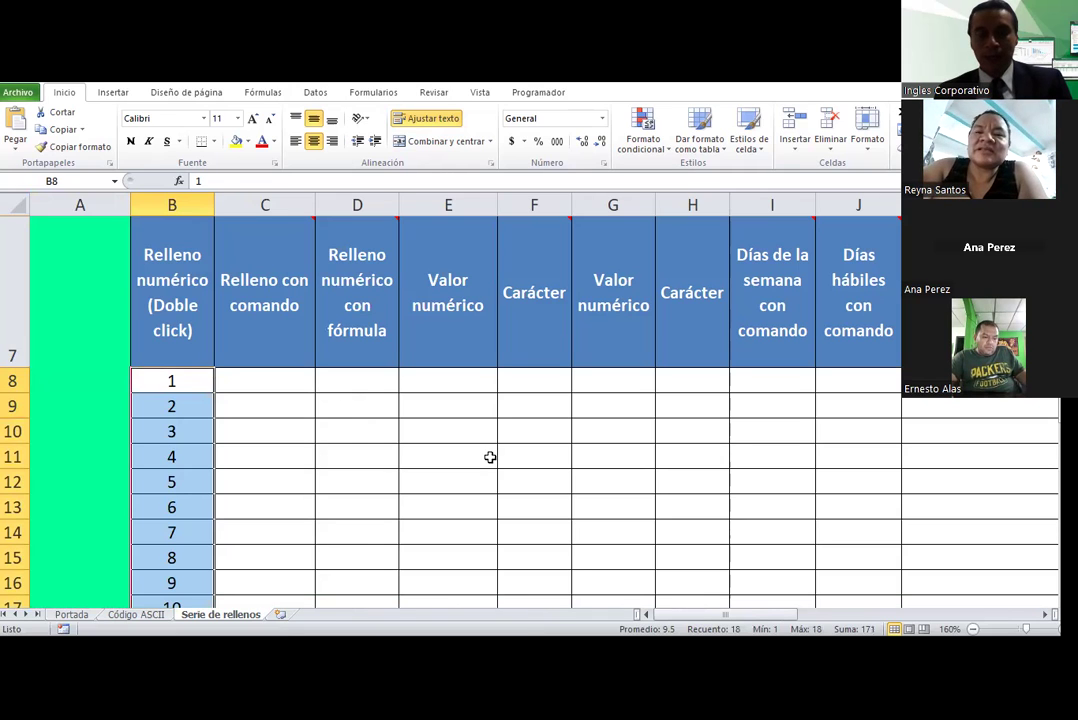
pyautogui.keyDown('ctrl'); pyautogui.scroll(-1, 354, 438); pyautogui.keyUp('ctrl')
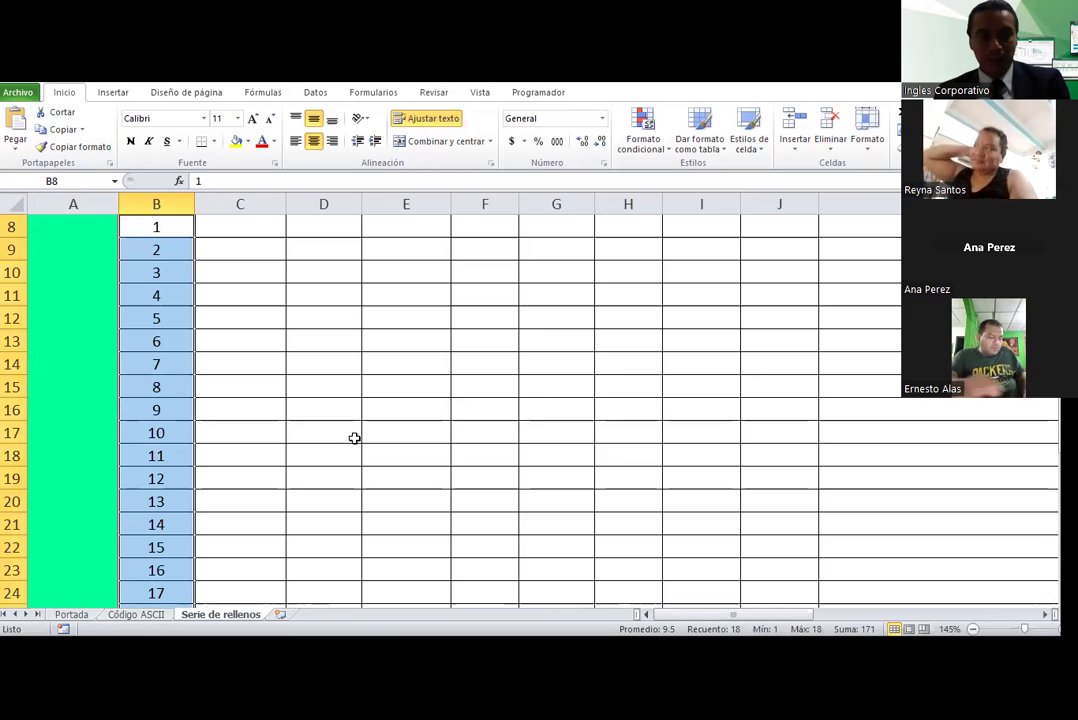
pyautogui.keyDown('ctrl'); pyautogui.scroll(-1, 354, 438); pyautogui.keyUp('ctrl')
pyautogui.scroll(1, 354, 438)
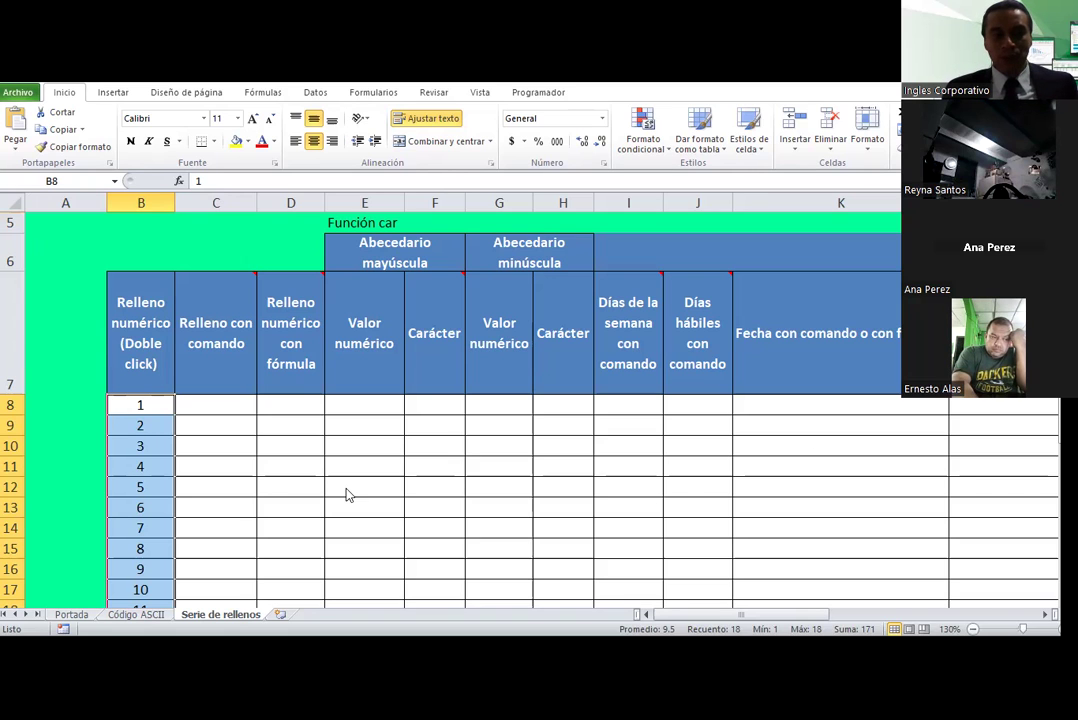
# Step: Enter 1 in cell C8 under Relleno con comando
pyautogui.click(263, 420)
pyautogui.scroll(-1, 270, 409)
pyautogui.scroll(1, 272, 414)
pyautogui.scroll(-1, 270, 397)
pyautogui.scroll(1, 270, 397)
pyautogui.click(232, 408)
pyautogui.moveTo(215, 333)
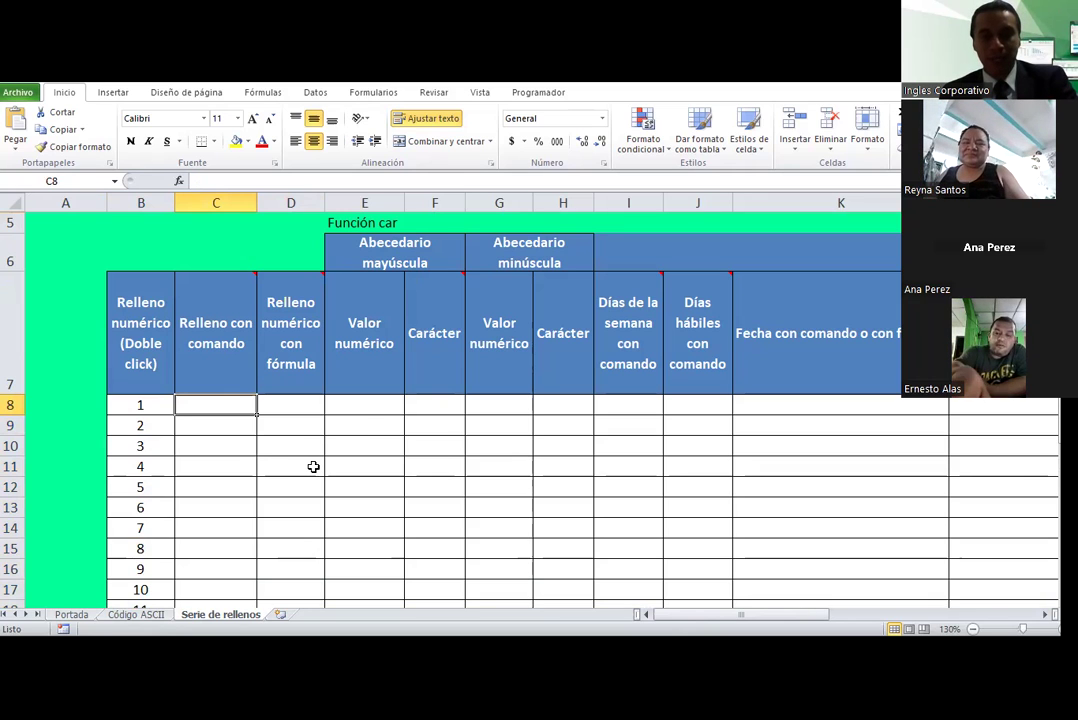
pyautogui.write('1')
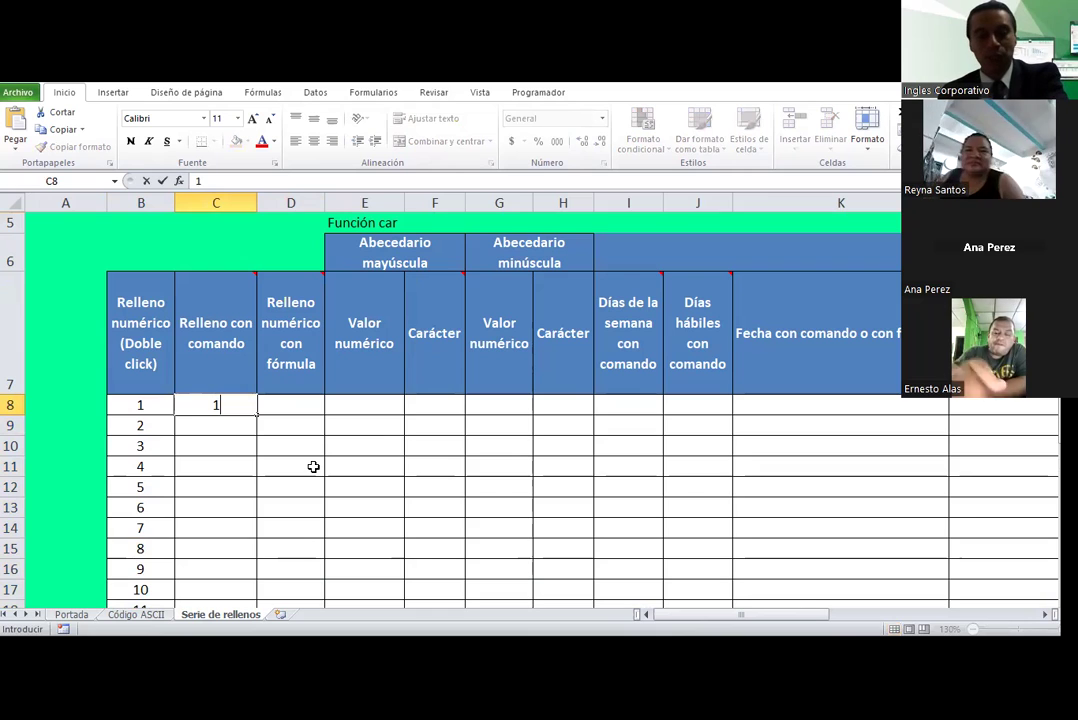
pyautogui.press('Return')
# Step: Copy the 1 from C8 down to C25 with the fill handle
pyautogui.click(242, 410)
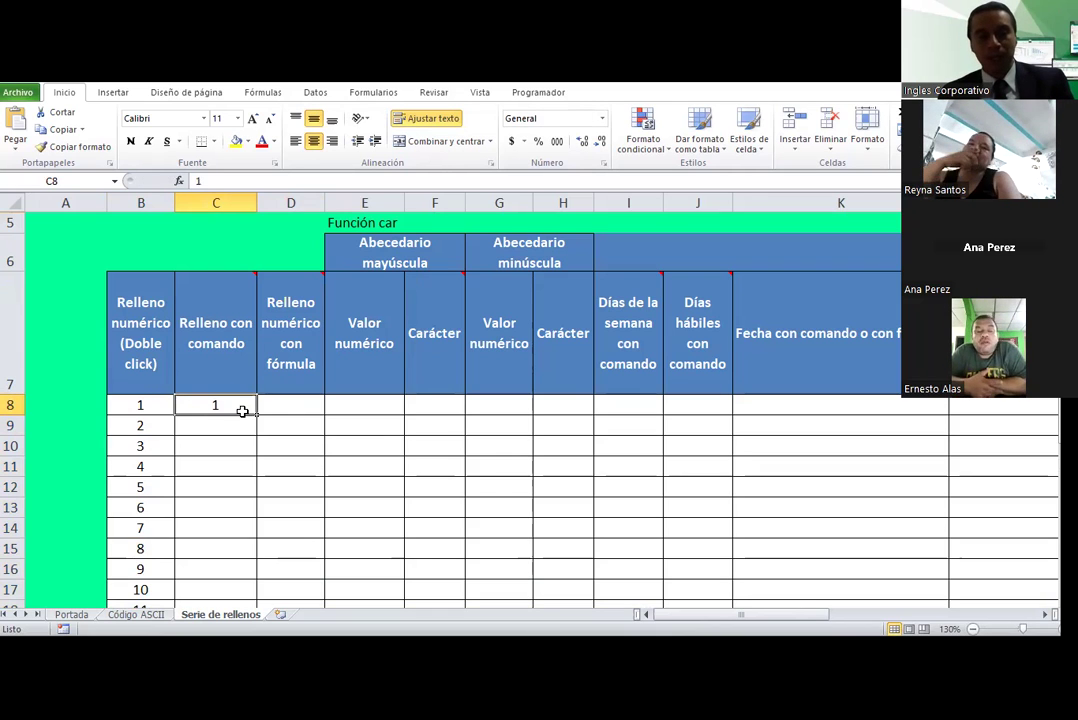
pyautogui.moveTo(242, 410); pyautogui.dragTo(255, 622)
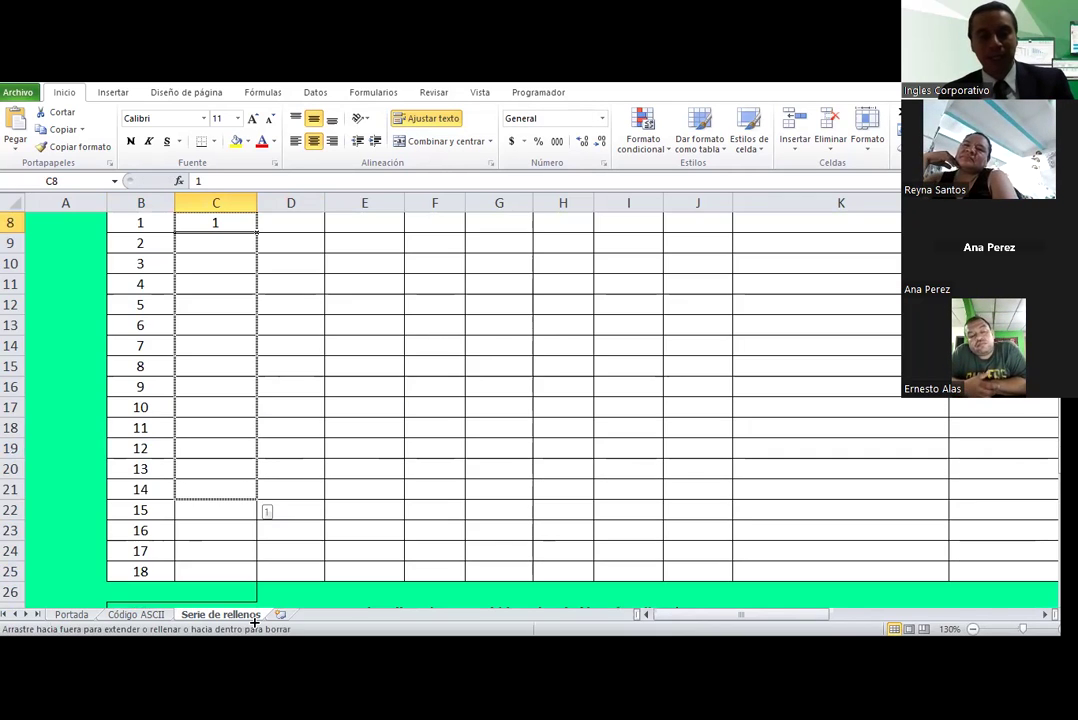
pyautogui.moveTo(254, 566); pyautogui.dragTo(248, 582)
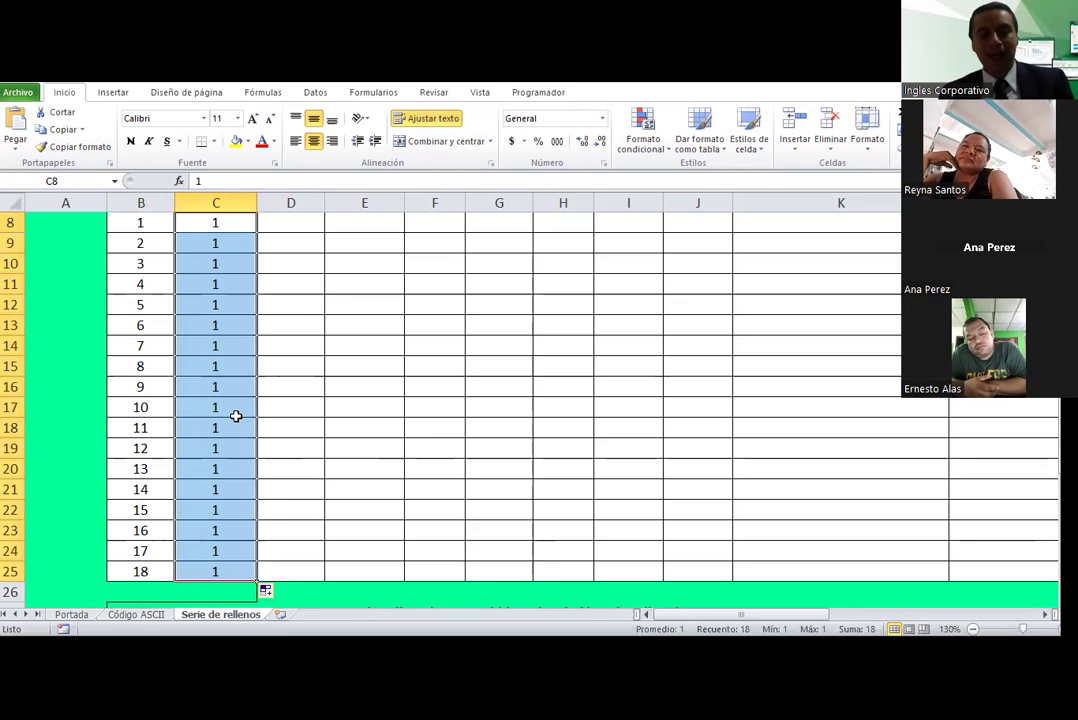
pyautogui.scroll(1, 224, 330)
pyautogui.scroll(-1, 224, 364)
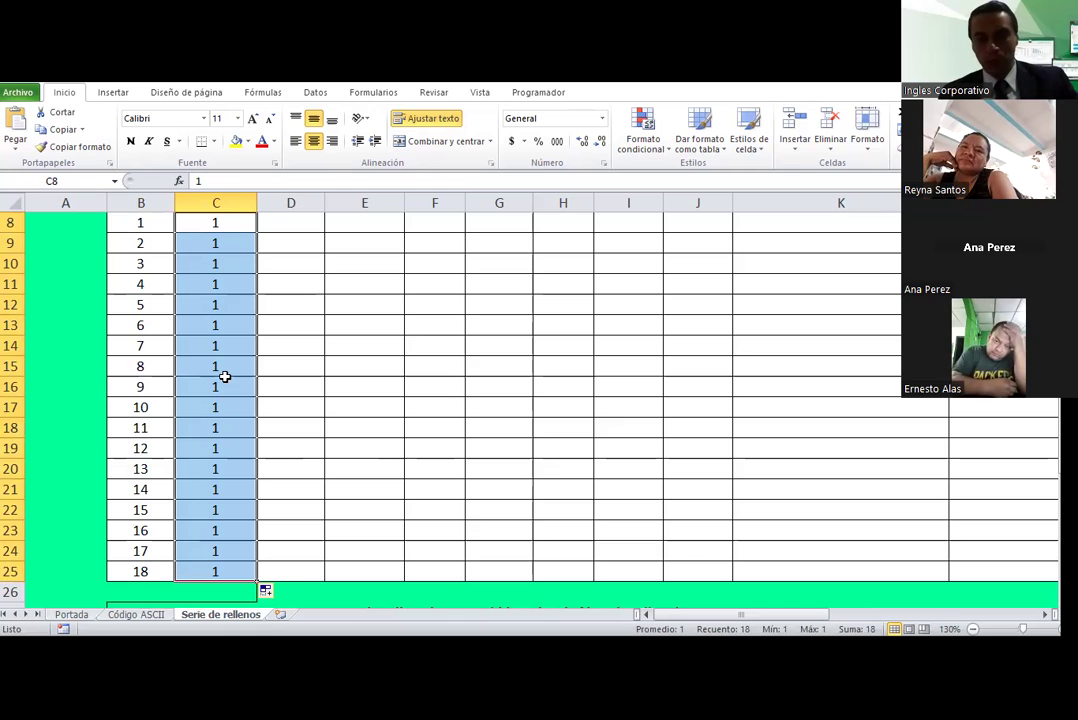
pyautogui.scroll(-1, 229, 380)
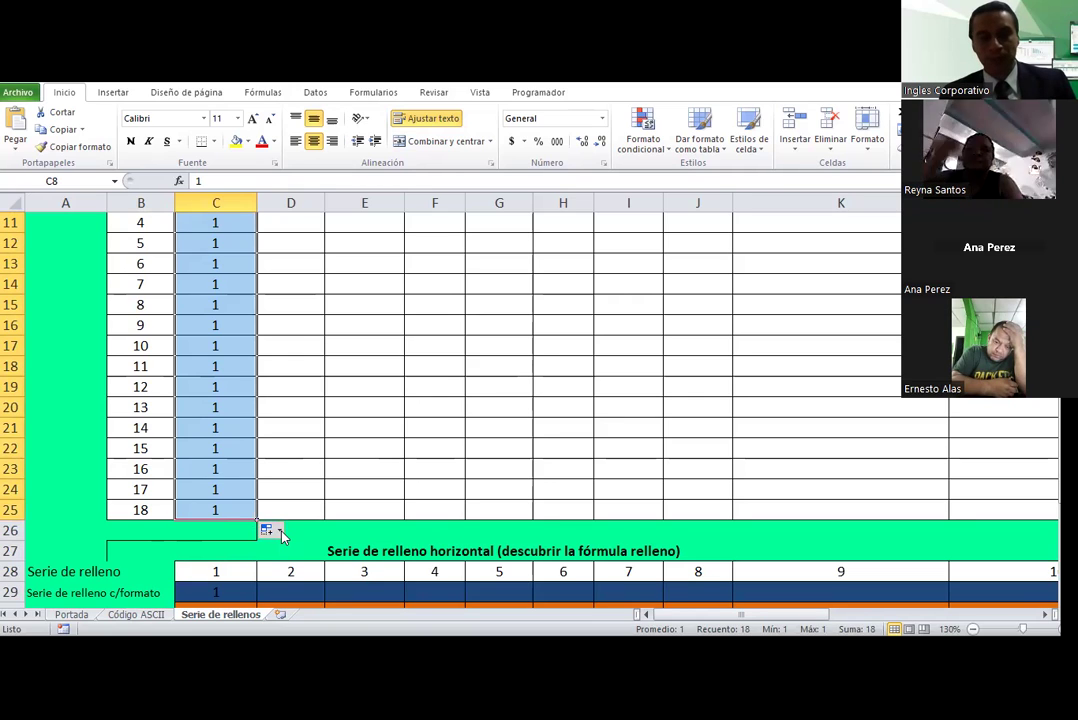
# Step: Use Auto Fill Options to turn the copied 1s into Serie de relleno 1–18
pyautogui.click(279, 532)
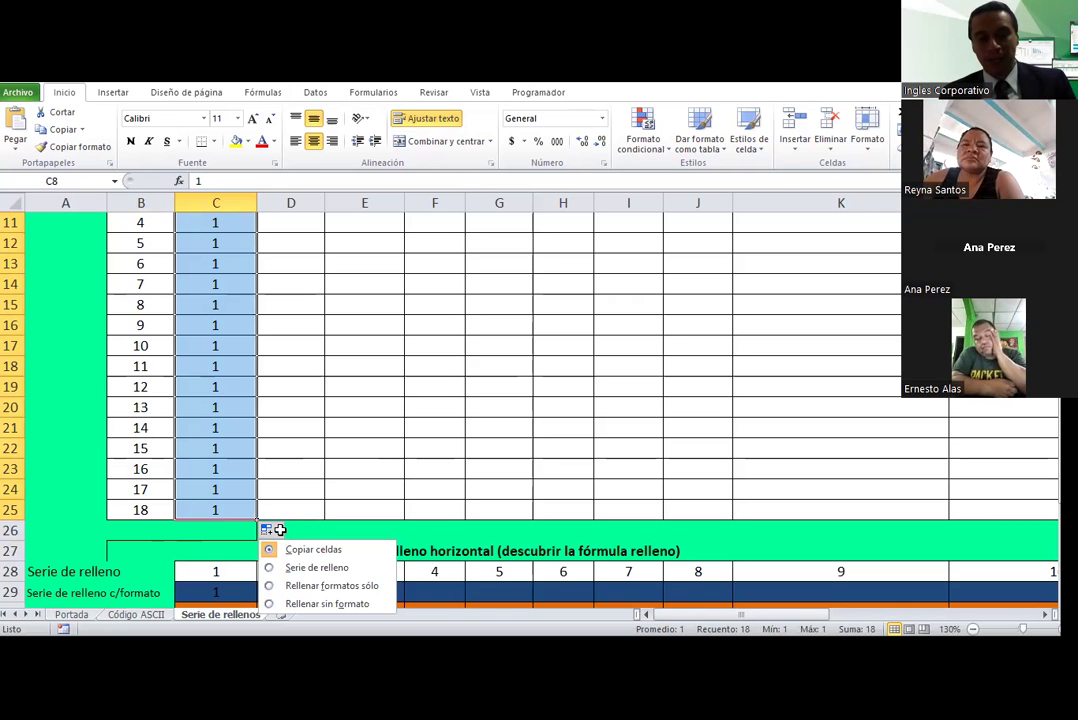
pyautogui.scroll(-1, 279, 530)
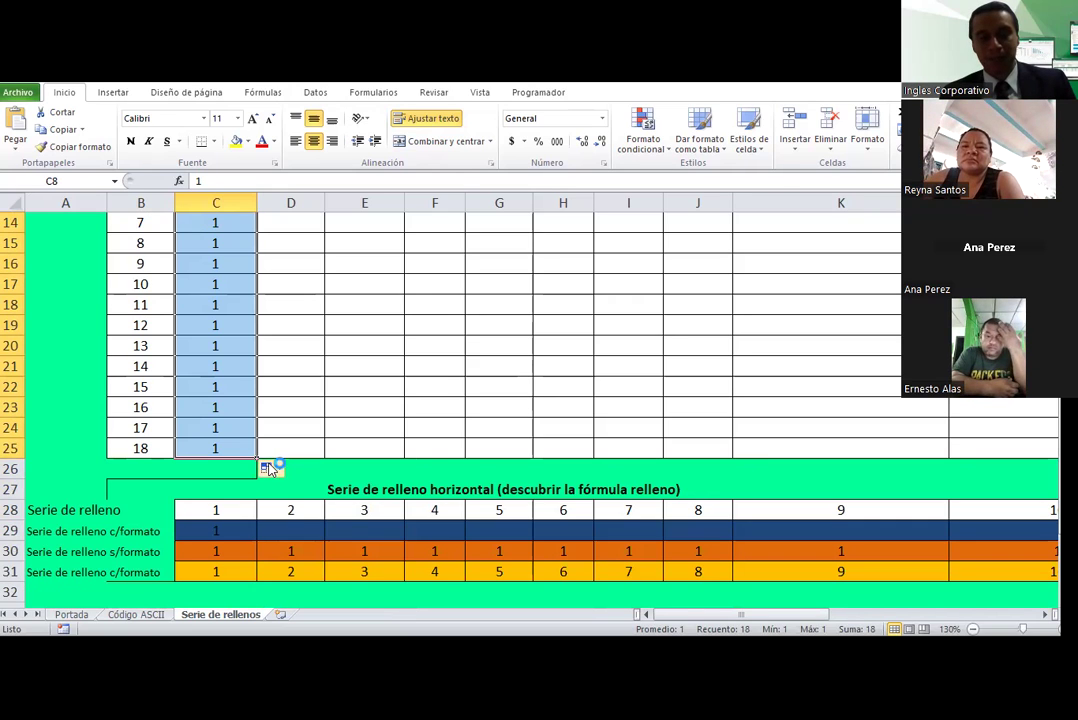
pyautogui.click(280, 472)
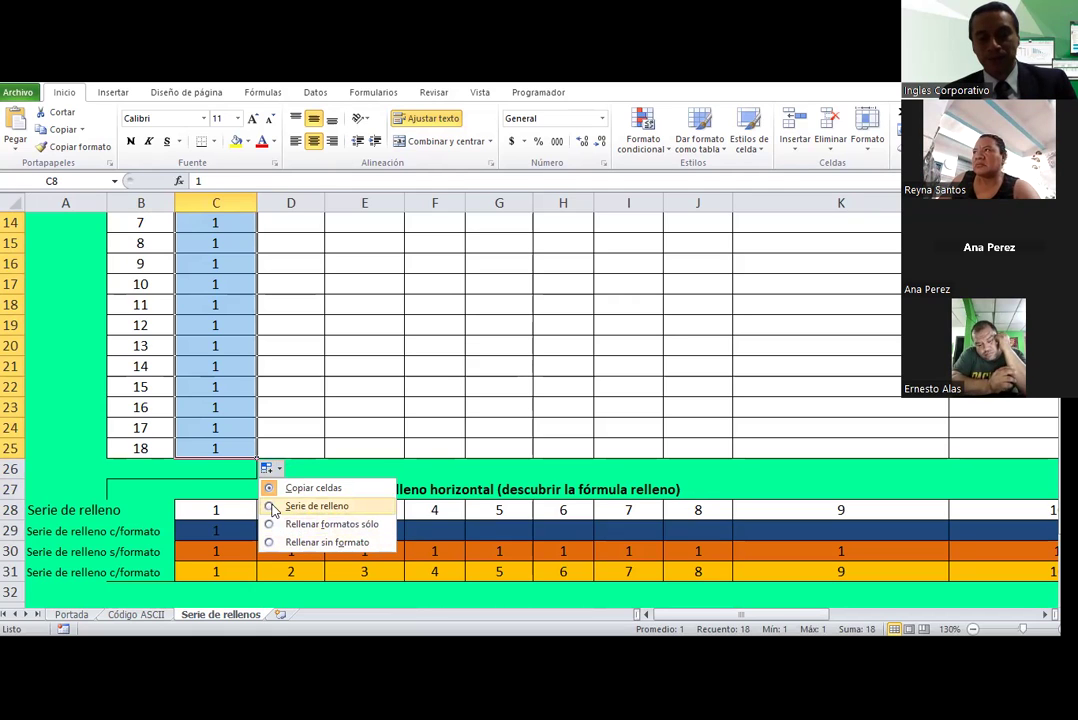
pyautogui.click(272, 506)
pyautogui.scroll(1, 266, 428)
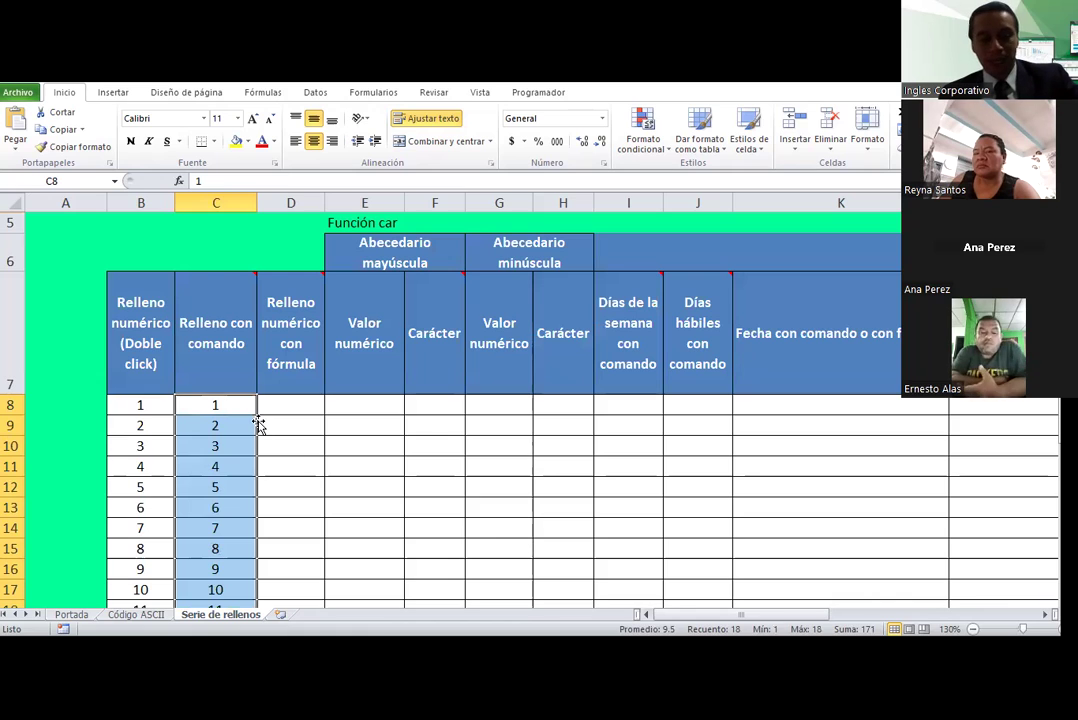
# Step: Undo, recopy the 1 down column C, and choose Serie de relleno again
pyautogui.hotkey('ctrl', 'z')
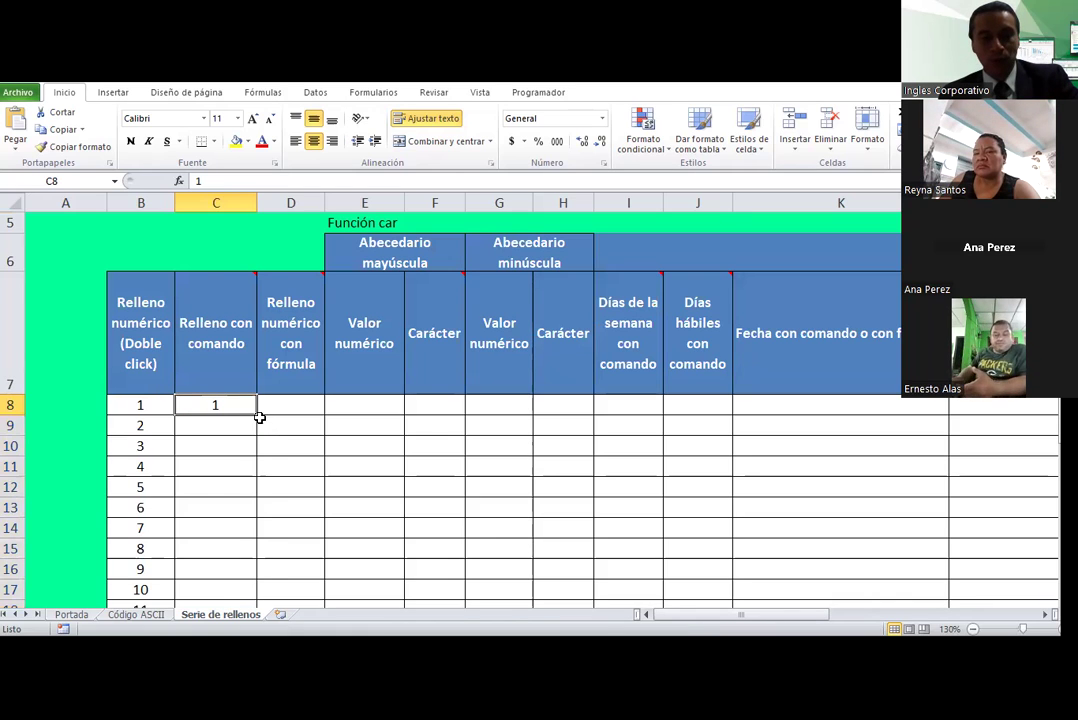
pyautogui.moveTo(258, 414)
pyautogui.mouseDown()
pyautogui.moveTo(248, 563)
pyautogui.moveTo(274, 467)
pyautogui.mouseUp()
pyautogui.moveTo(273, 458); pyautogui.dragTo(262, 574)
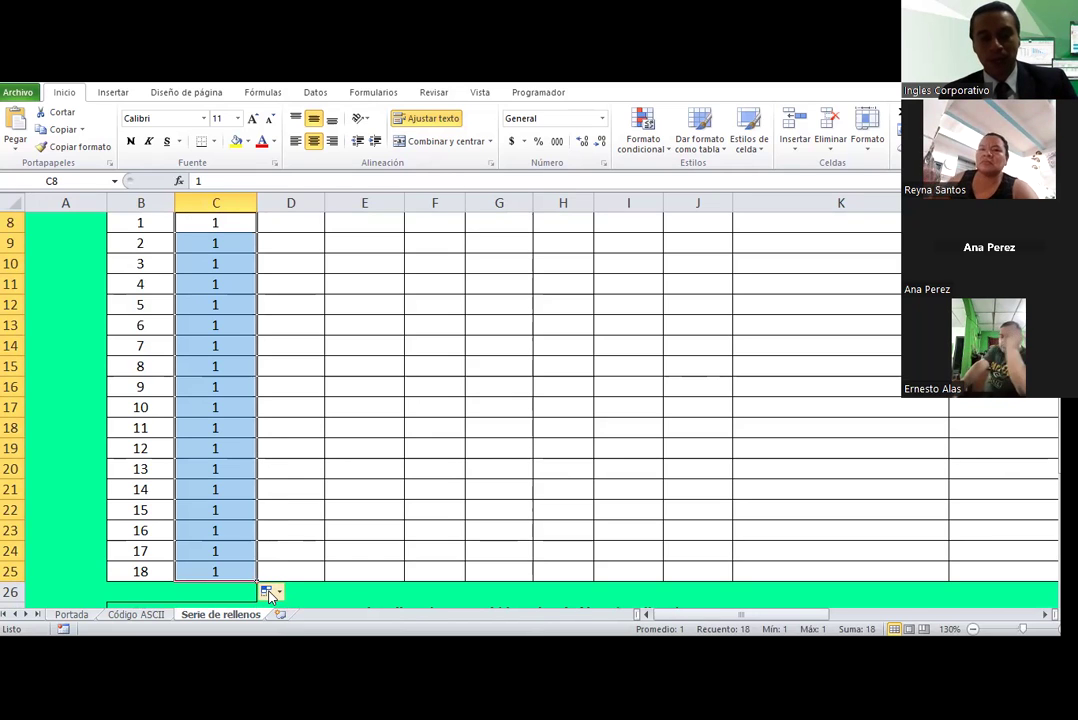
pyautogui.click(270, 592)
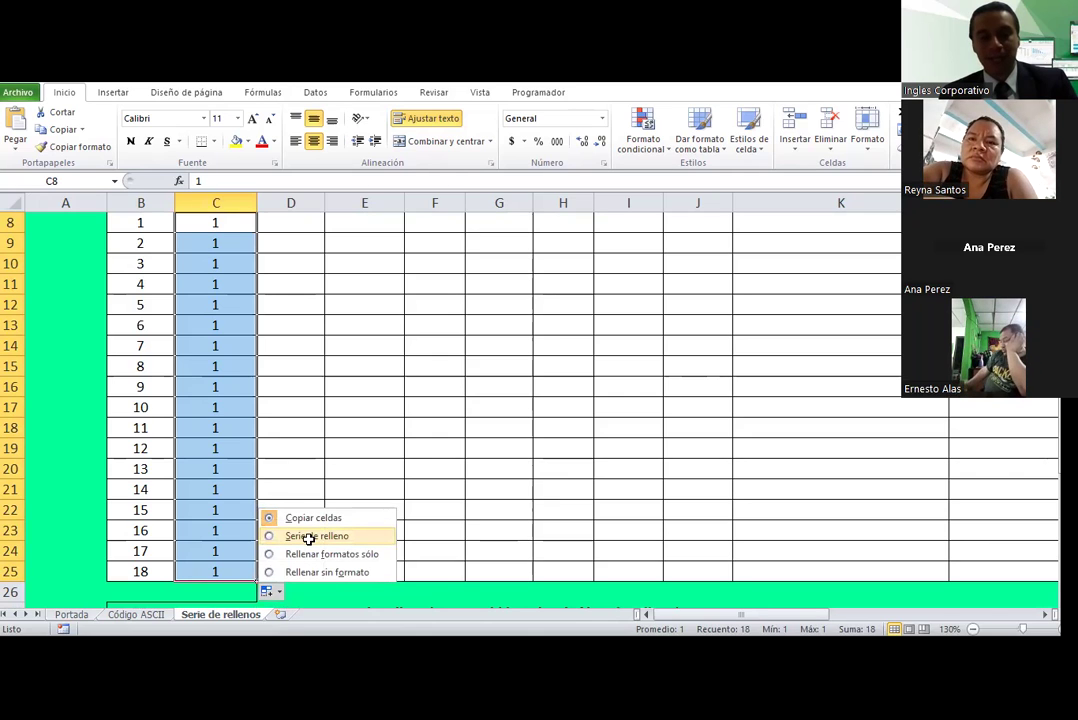
pyautogui.click(308, 538)
pyautogui.scroll(-1, 318, 527)
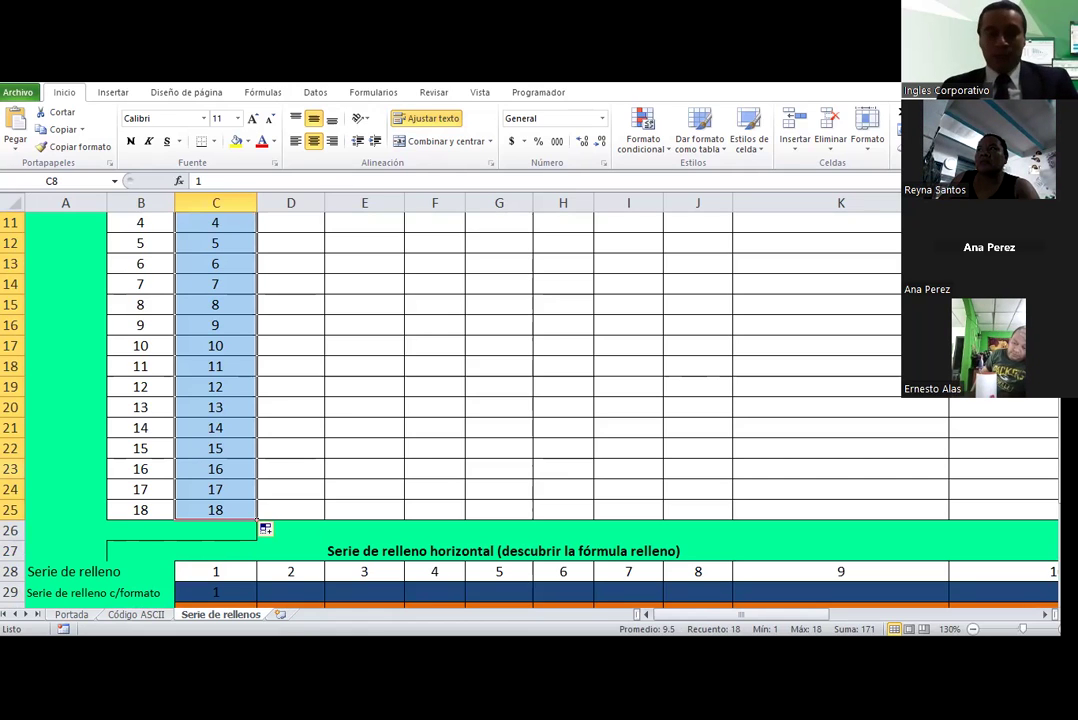
# Step: Clear the old values 1–10 from C28:L28 in row 28
pyautogui.click(394, 472)
pyautogui.scroll(-1, 394, 472)
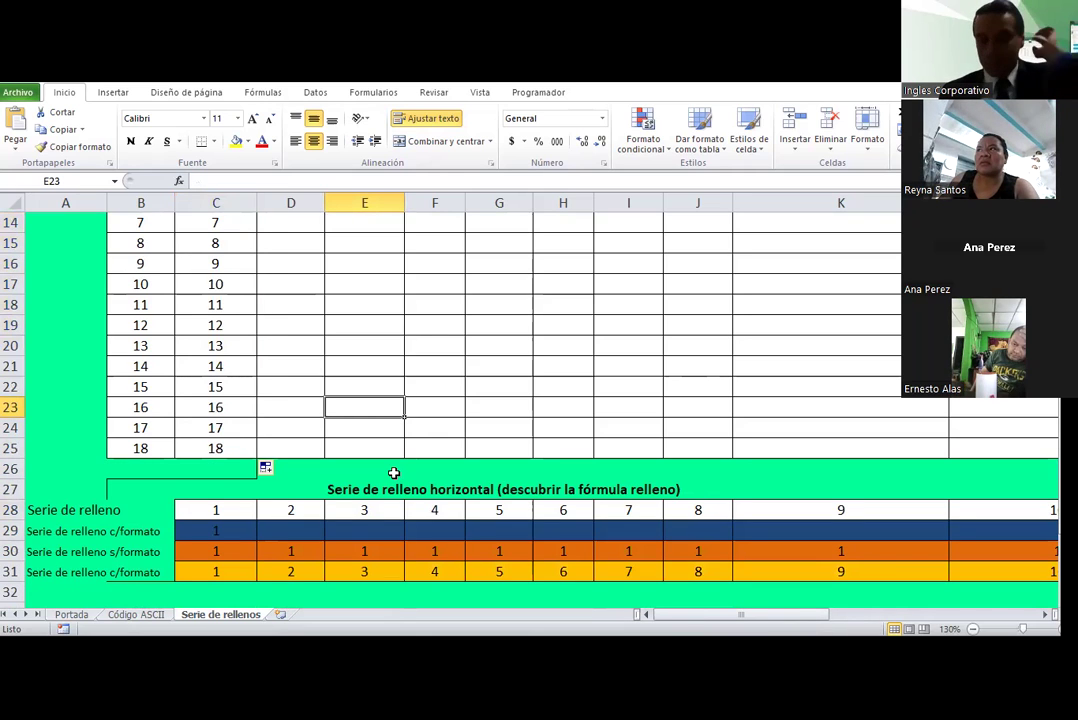
pyautogui.scroll(3, 237, 373)
pyautogui.scroll(-3, 248, 400)
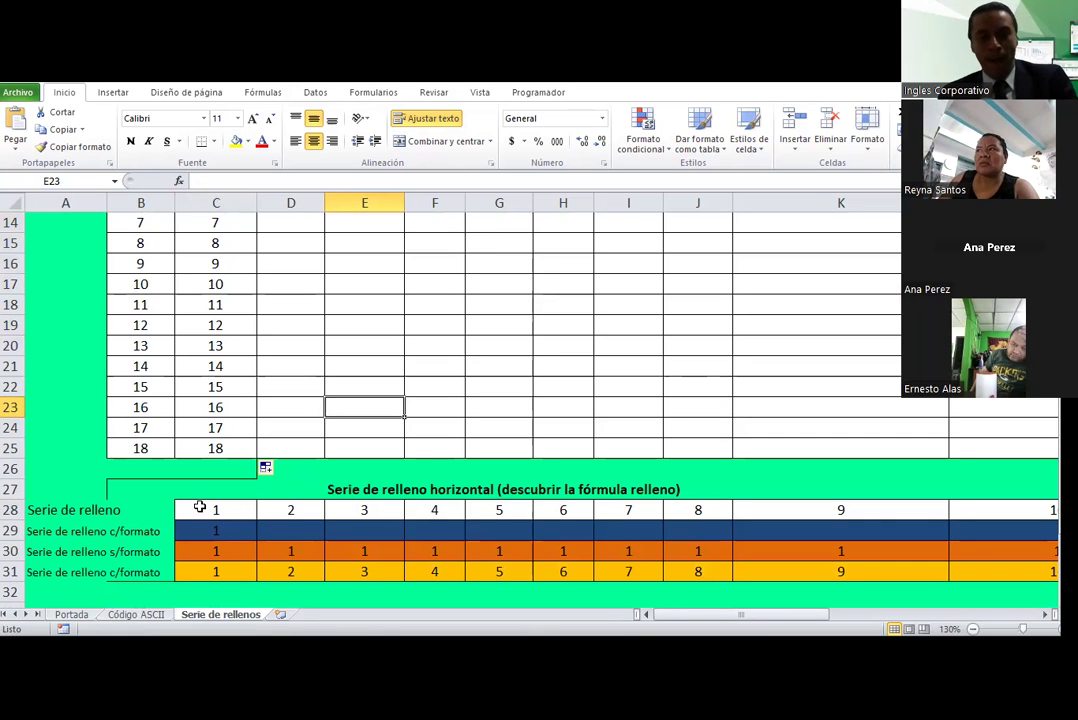
pyautogui.moveTo(215, 510); pyautogui.dragTo(780, 508)
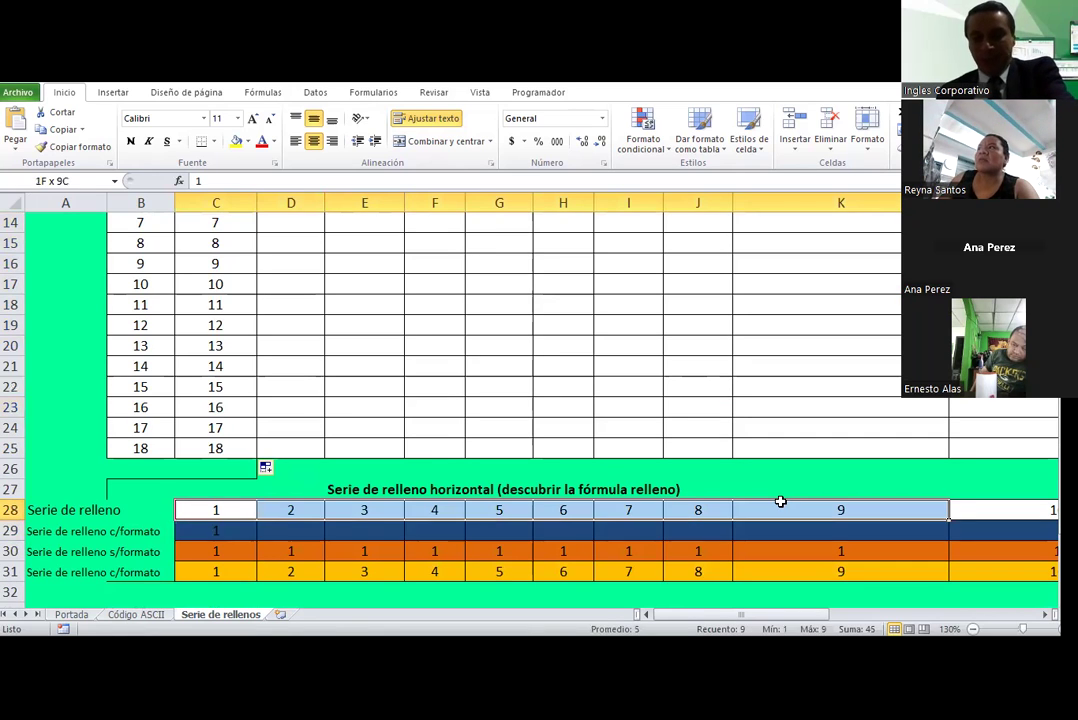
pyautogui.press('Delete')
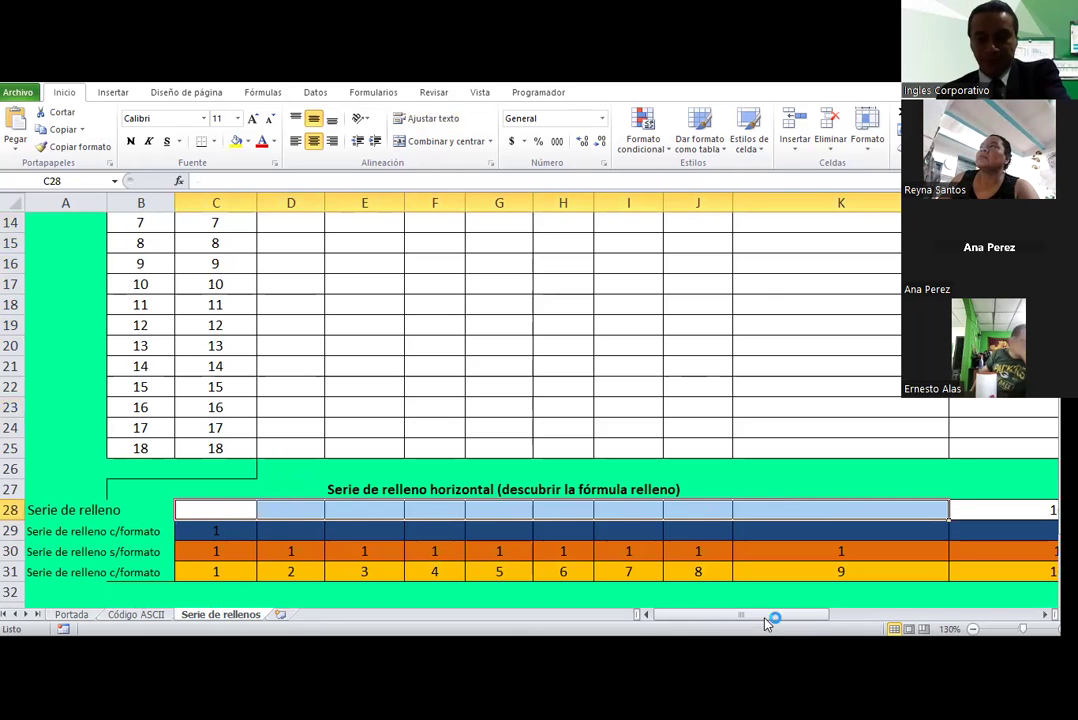
pyautogui.moveTo(826, 620); pyautogui.dragTo(939, 620)
pyautogui.click(522, 509)
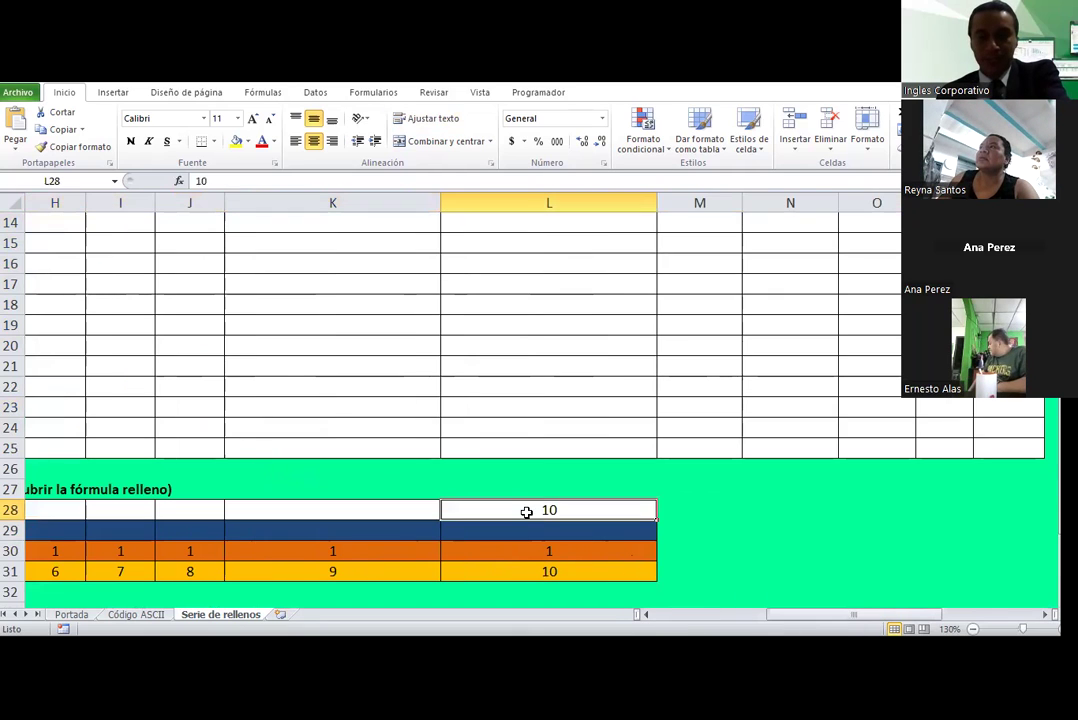
pyautogui.press('Delete')
pyautogui.hscroll(-7, 606, 611)
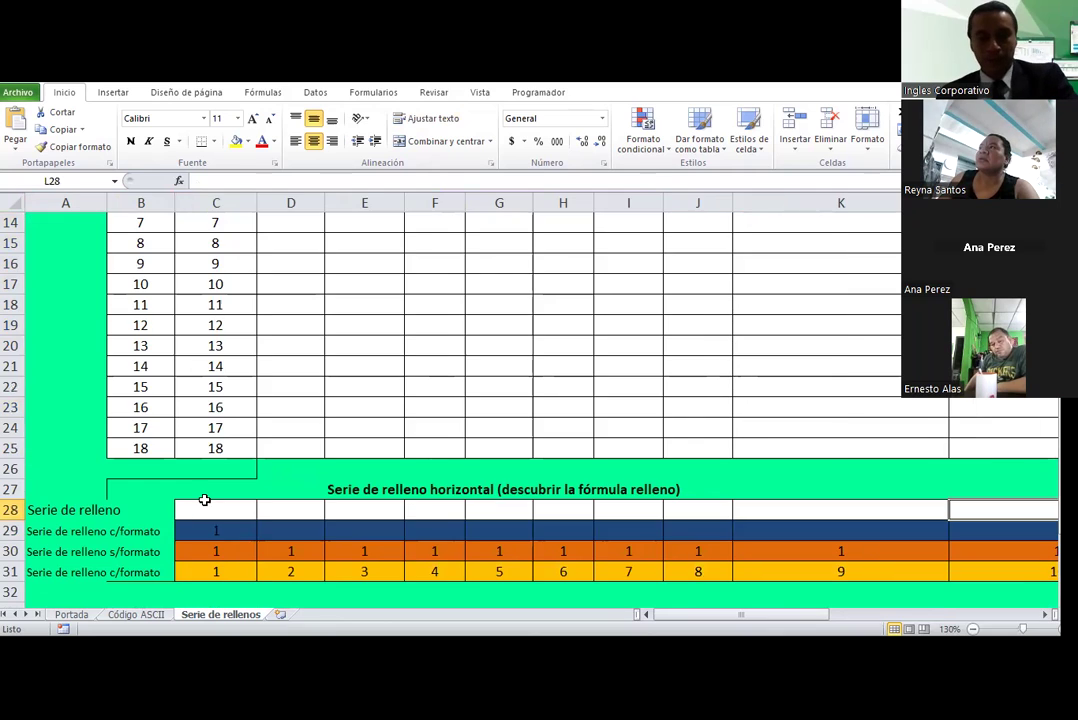
# Step: Enter 1 in C28 and copy it along row 28 to column K
pyautogui.click(205, 506)
pyautogui.write('1')
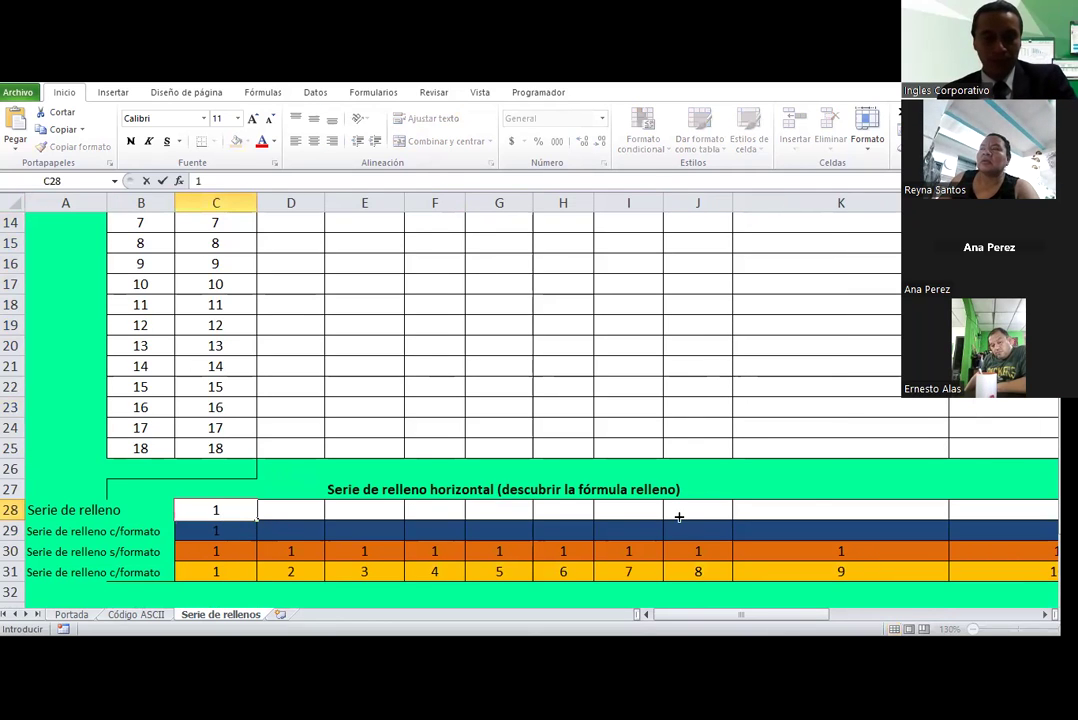
pyautogui.moveTo(257, 518); pyautogui.dragTo(655, 524)
pyautogui.moveTo(816, 510)
pyautogui.mouseDown()
pyautogui.moveTo(716, 622)
pyautogui.moveTo(806, 522)
pyautogui.mouseUp()
pyautogui.hscroll(2, 693, 558)
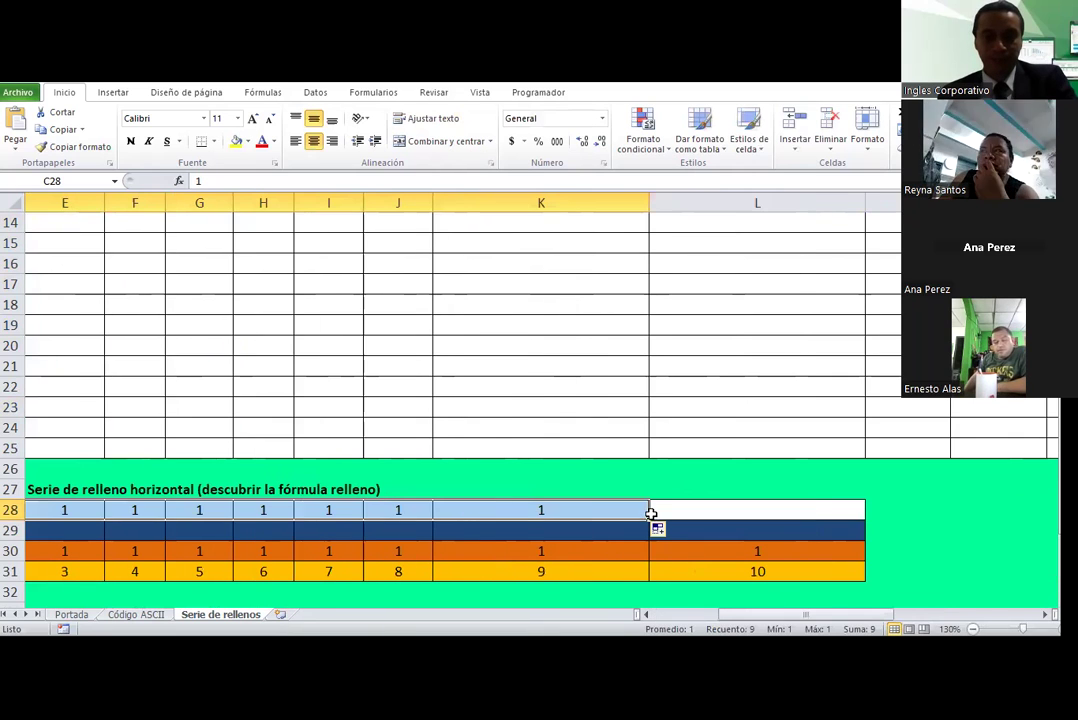
pyautogui.click(652, 517)
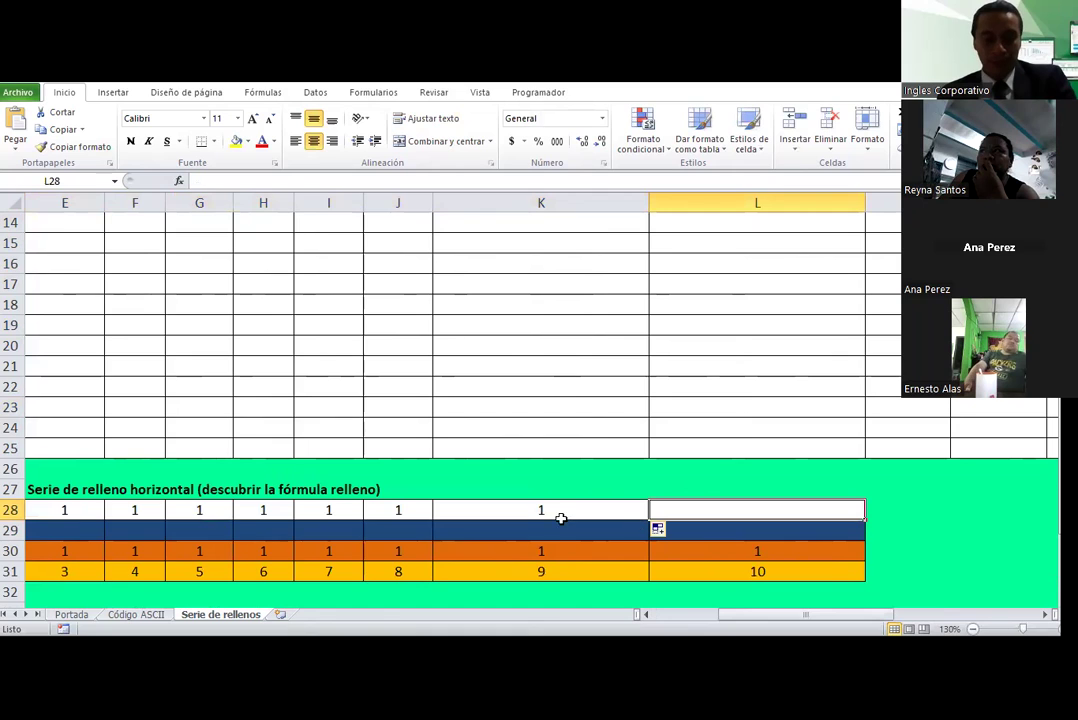
# Step: Extend the 1s to L28 and convert them with Serie de relleno into 1–10
pyautogui.keyDown('ctrl'); pyautogui.scroll(-1, 561, 518); pyautogui.keyUp('ctrl')
pyautogui.moveTo(486, 498)
pyautogui.mouseDown()
pyautogui.moveTo(90, 484)
pyautogui.moveTo(517, 503)
pyautogui.mouseUp()
pyautogui.click(90, 484)
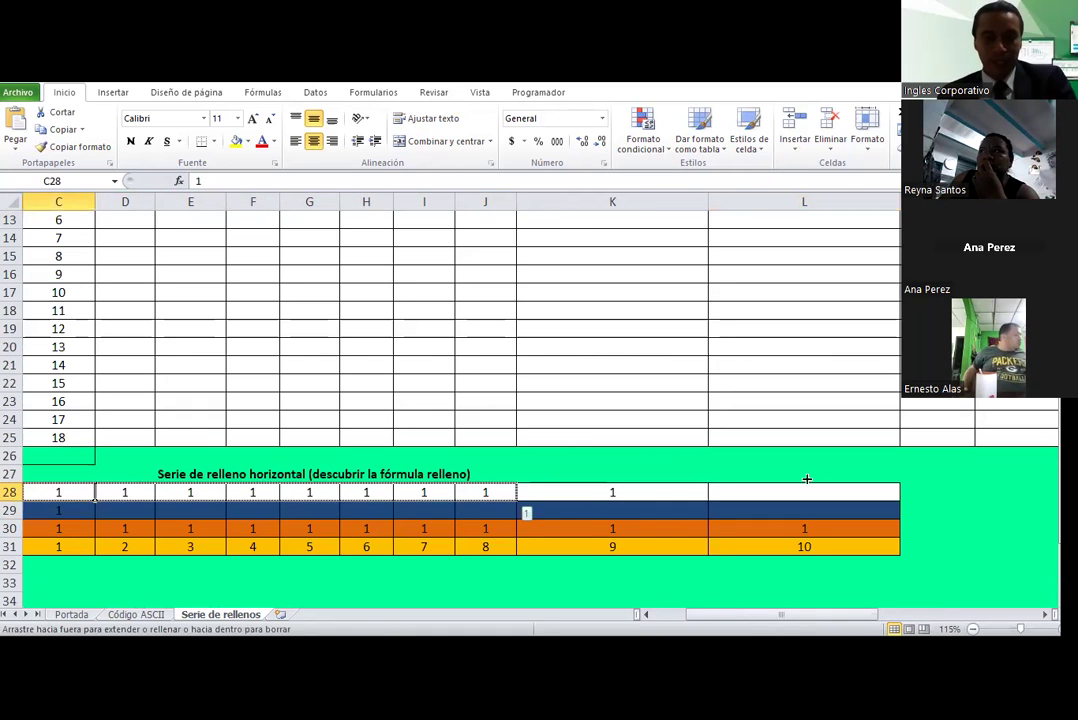
pyautogui.moveTo(797, 630); pyautogui.dragTo(880, 495)
pyautogui.moveTo(780, 614); pyautogui.dragTo(735, 614)
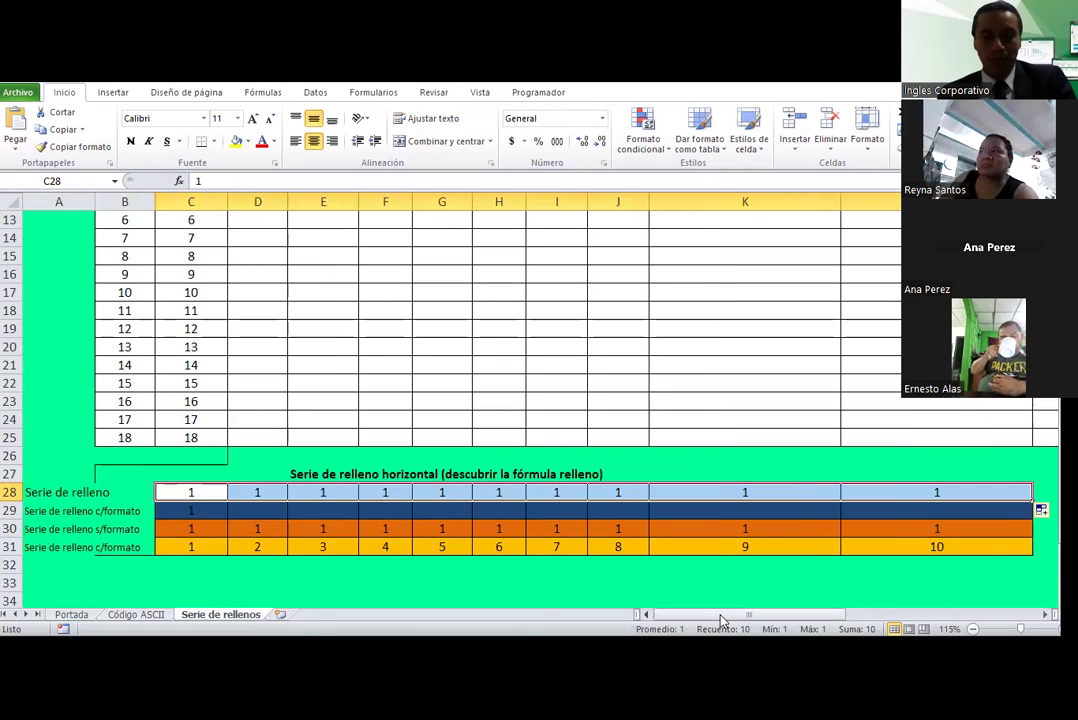
pyautogui.moveTo(815, 620); pyautogui.dragTo(911, 620)
pyautogui.click(656, 511)
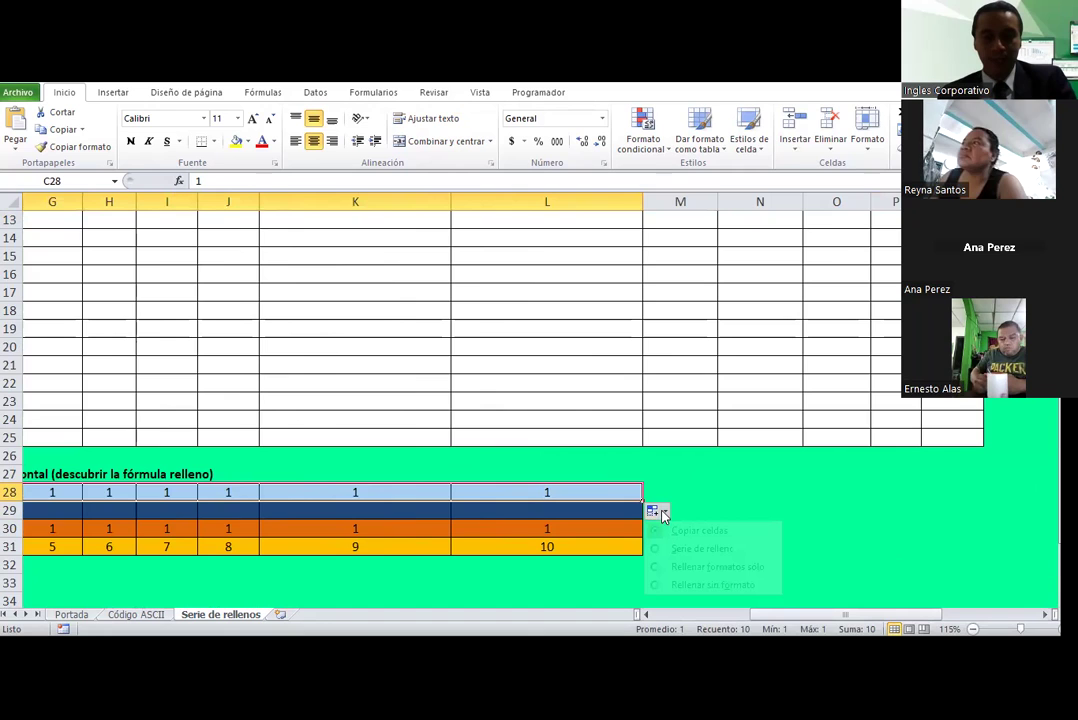
pyautogui.click(690, 548)
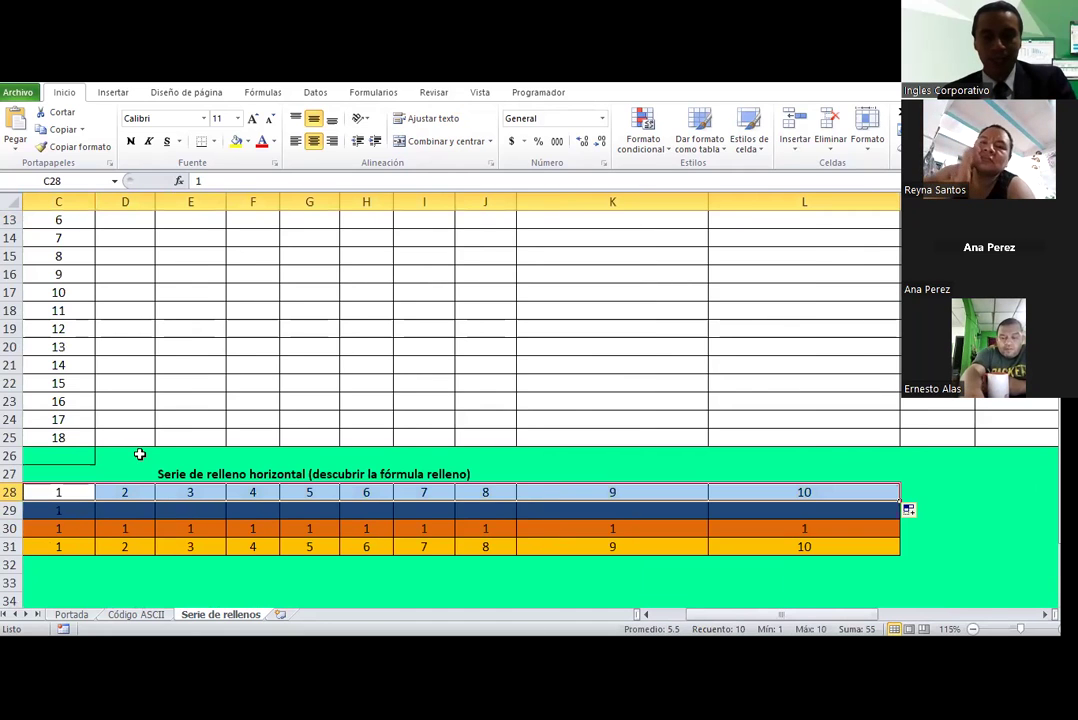
pyautogui.moveTo(686, 620); pyautogui.dragTo(665, 627)
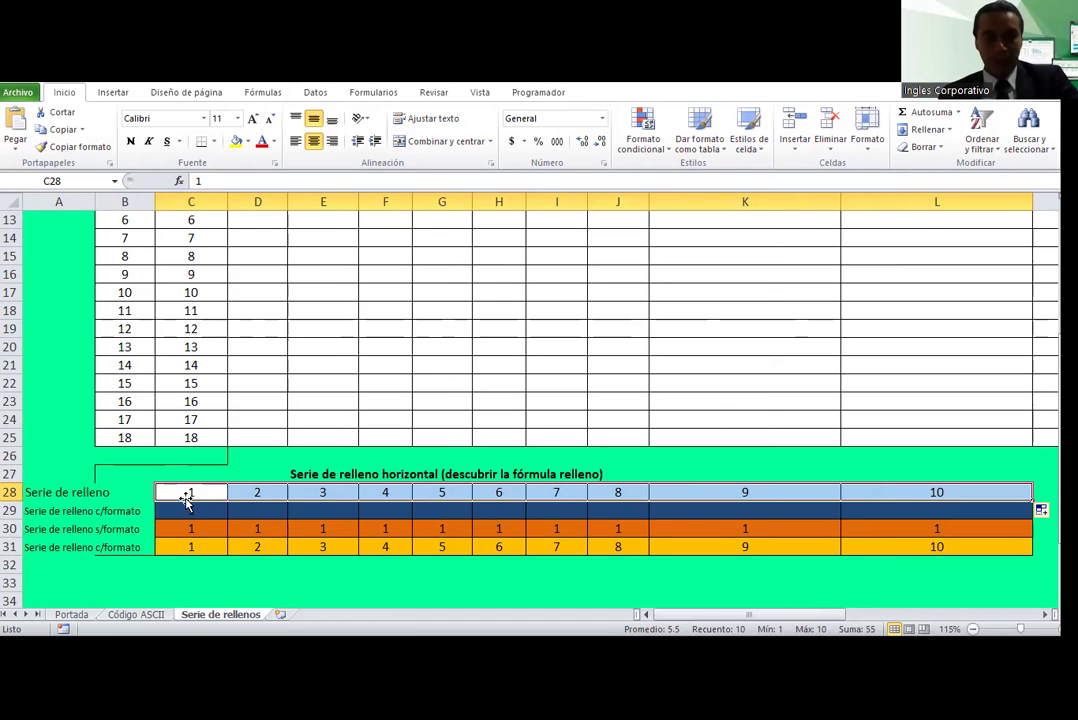
# Step: Clear the old numbers from column C and enter 1 in C8
pyautogui.scroll(2, 190, 370)
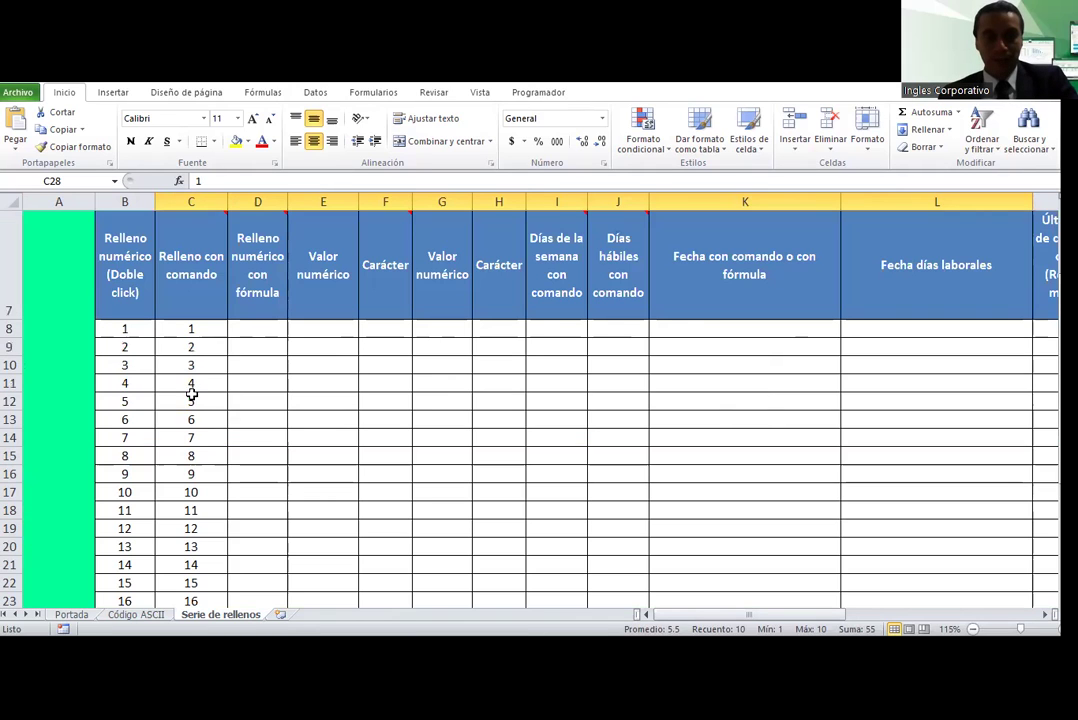
pyautogui.moveTo(190, 328); pyautogui.dragTo(213, 526)
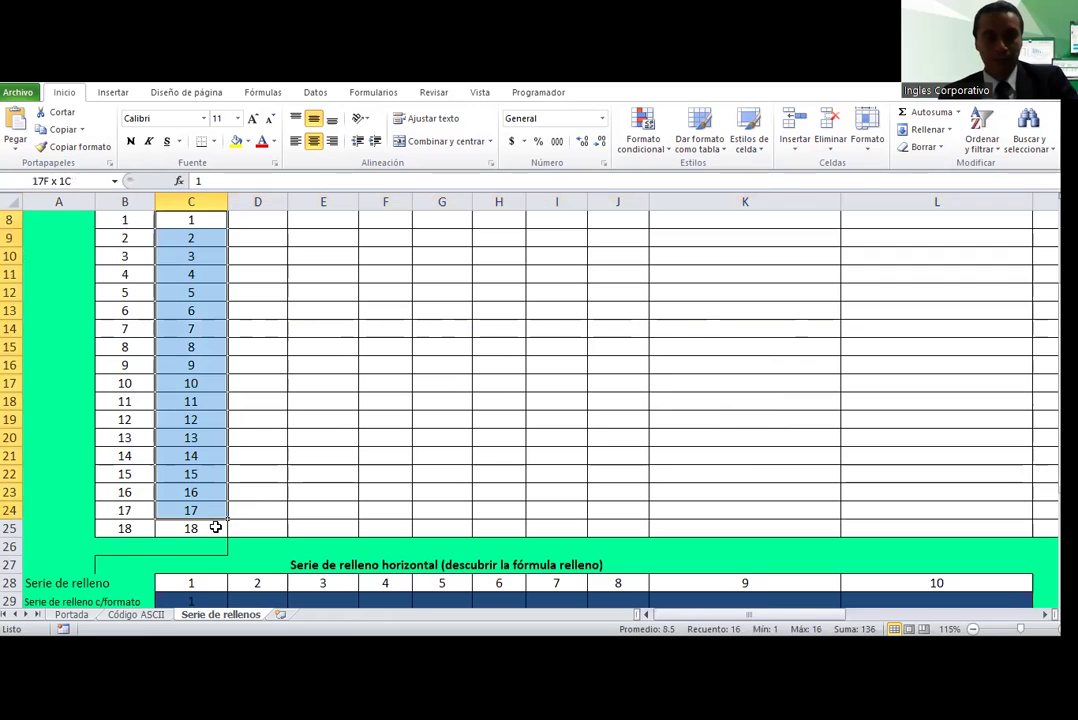
pyautogui.press('Delete')
pyautogui.scroll(1, 200, 375)
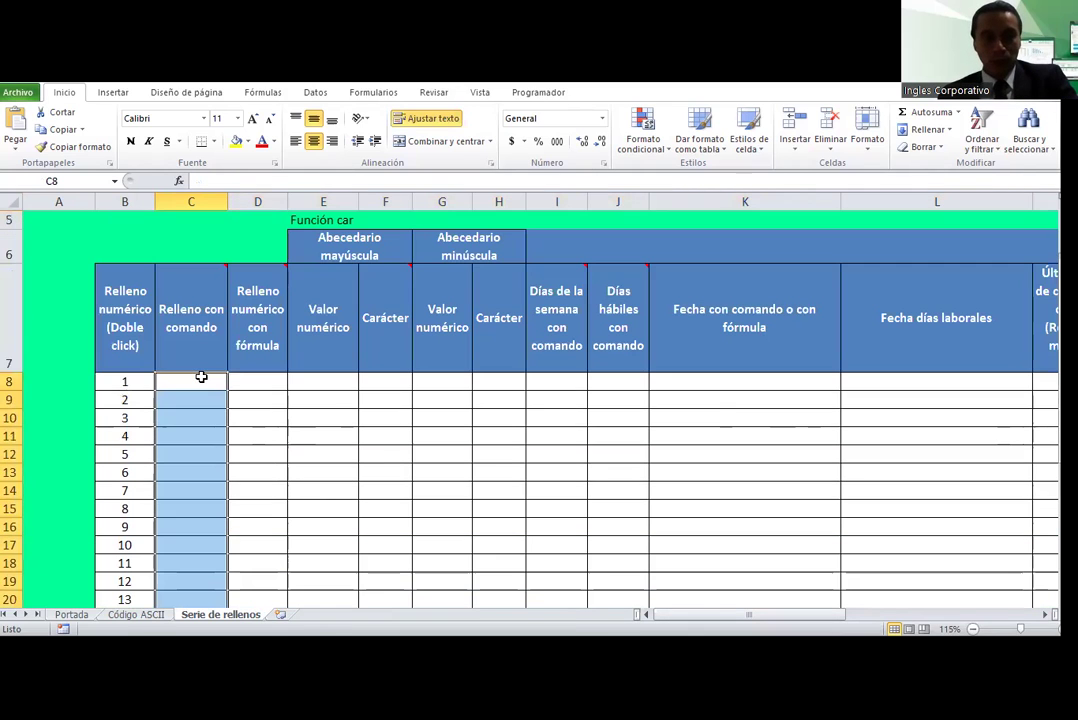
pyautogui.click(200, 380)
pyautogui.write('1')
pyautogui.press('Return')
pyautogui.press('Return')
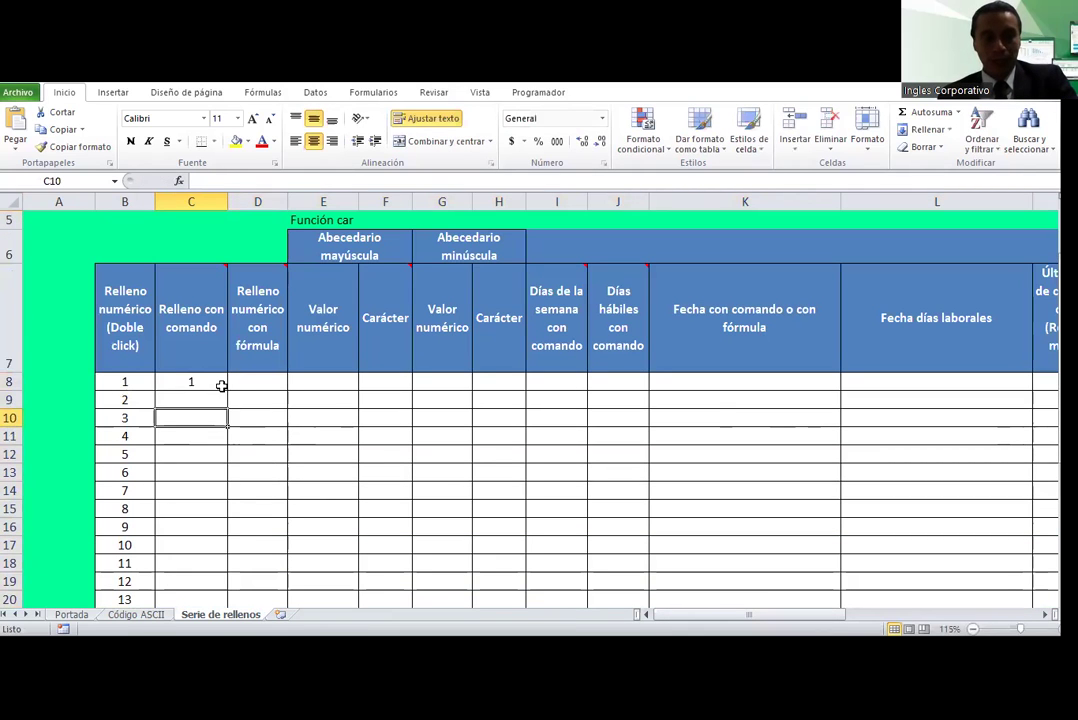
# Step: Fill C8 down to C25 and switch it to Serie de relleno, giving 1–18
pyautogui.click(200, 380)
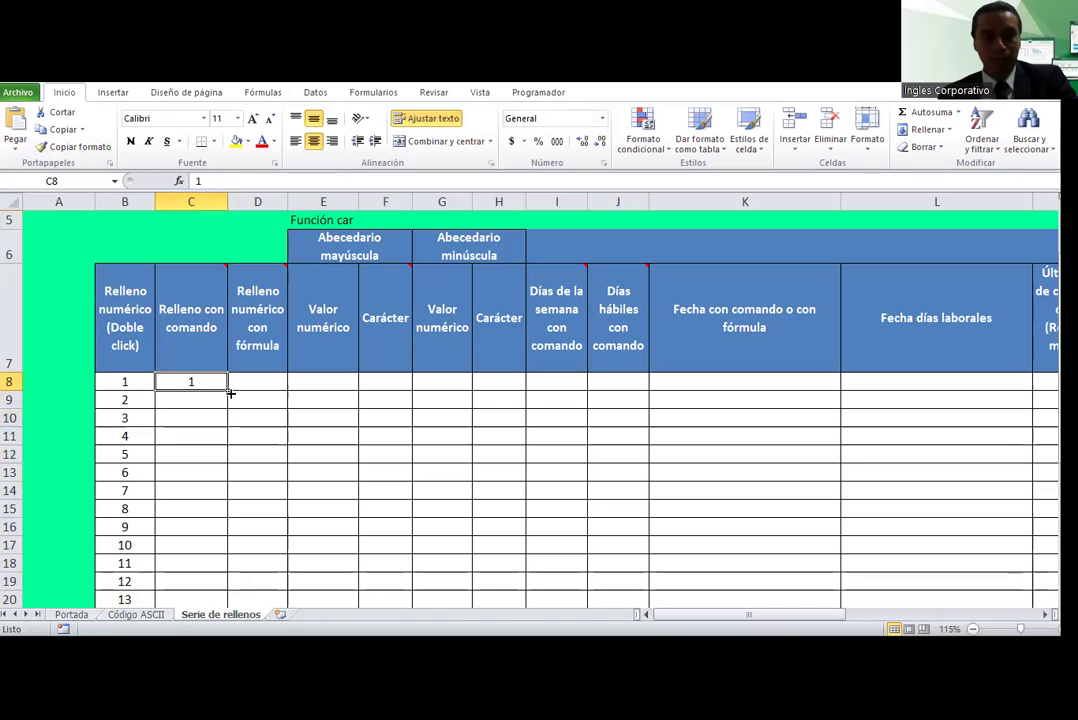
pyautogui.moveTo(228, 393); pyautogui.dragTo(214, 621)
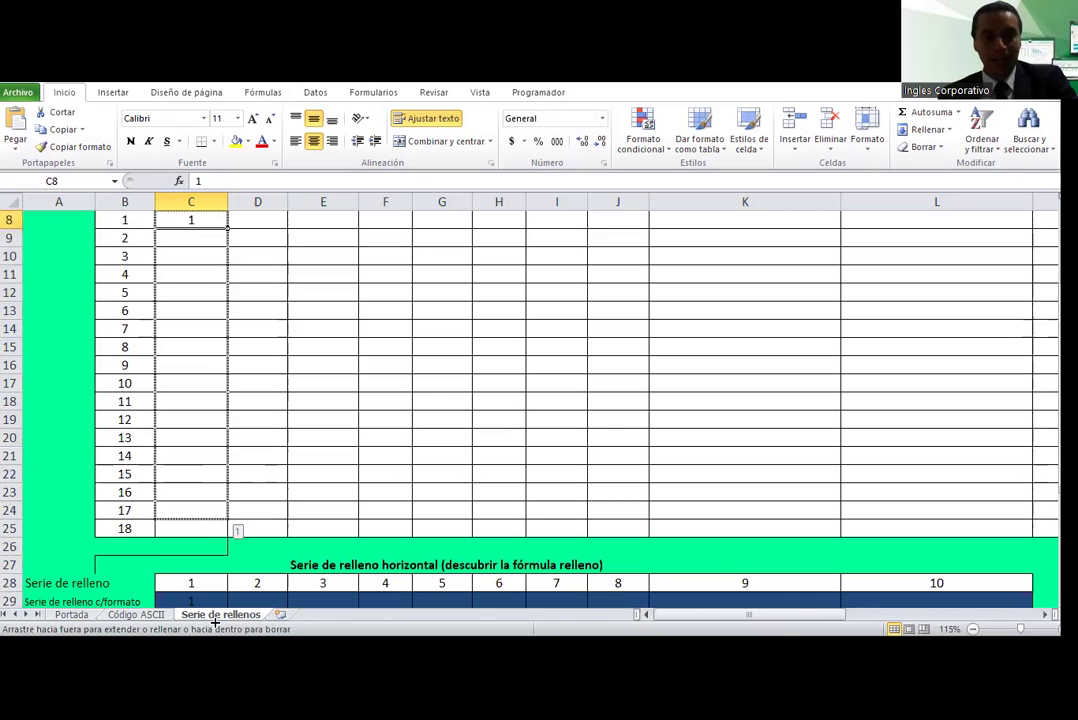
pyautogui.moveTo(204, 536); pyautogui.dragTo(204, 535)
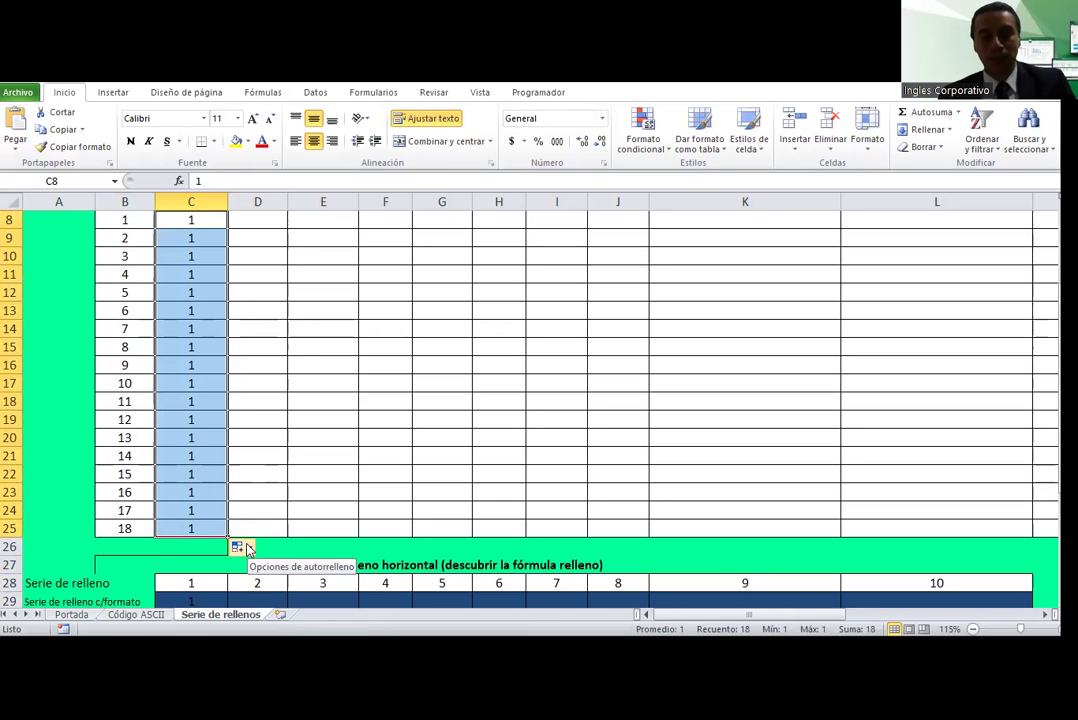
pyautogui.click(248, 549)
pyautogui.click(275, 583)
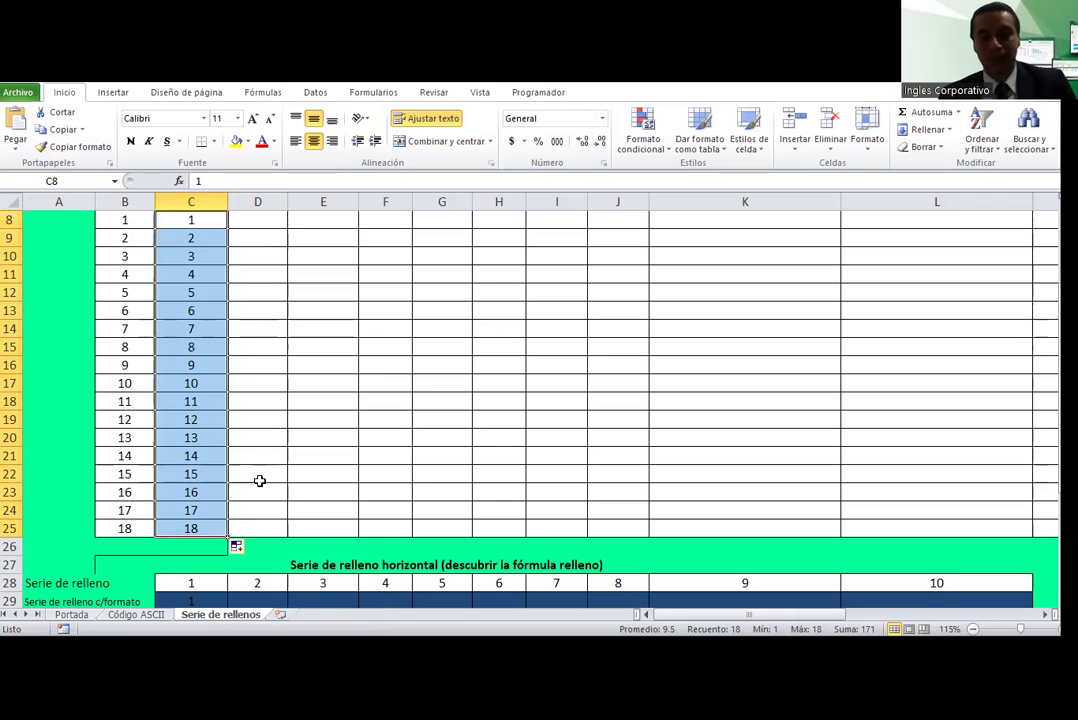
pyautogui.scroll(-1, 261, 457)
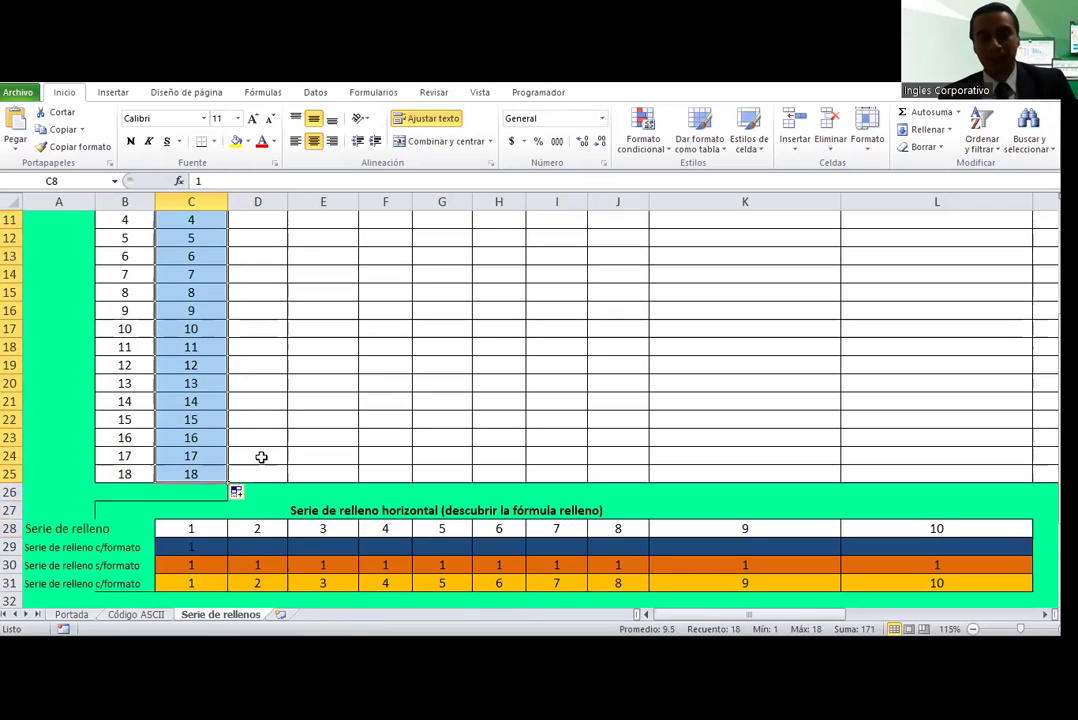
pyautogui.scroll(-1, 255, 450)
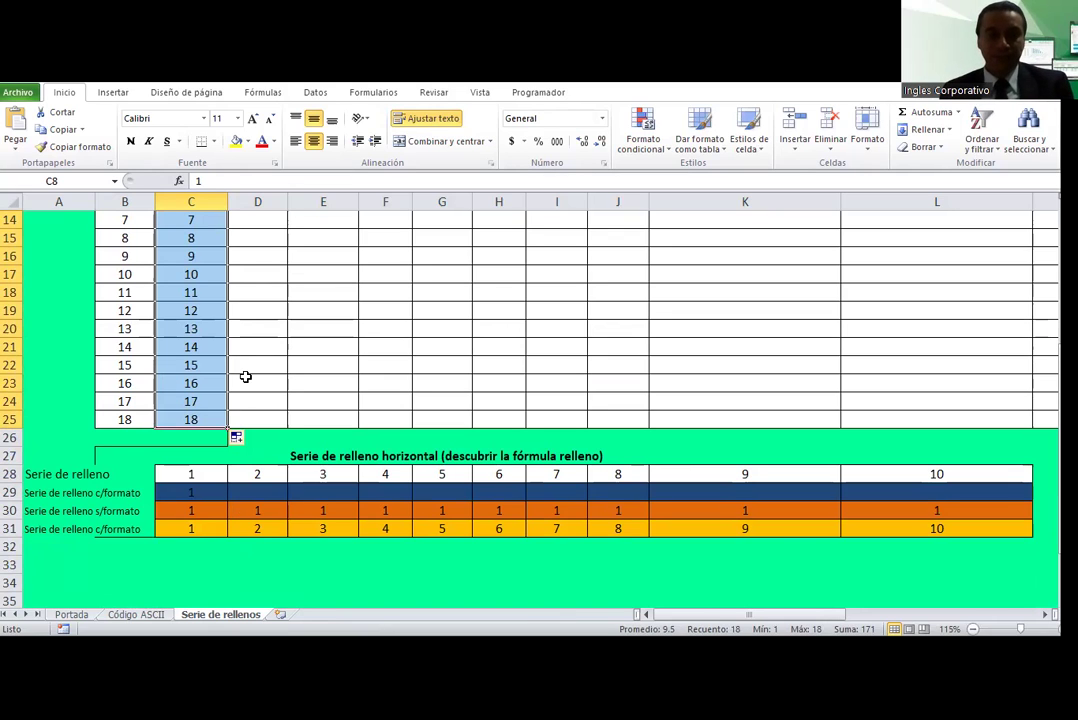
# Step: Select cell E27, the horizontal fill series title, before leaving Excel
pyautogui.scroll(1, 231, 335)
pyautogui.scroll(-1, 231, 335)
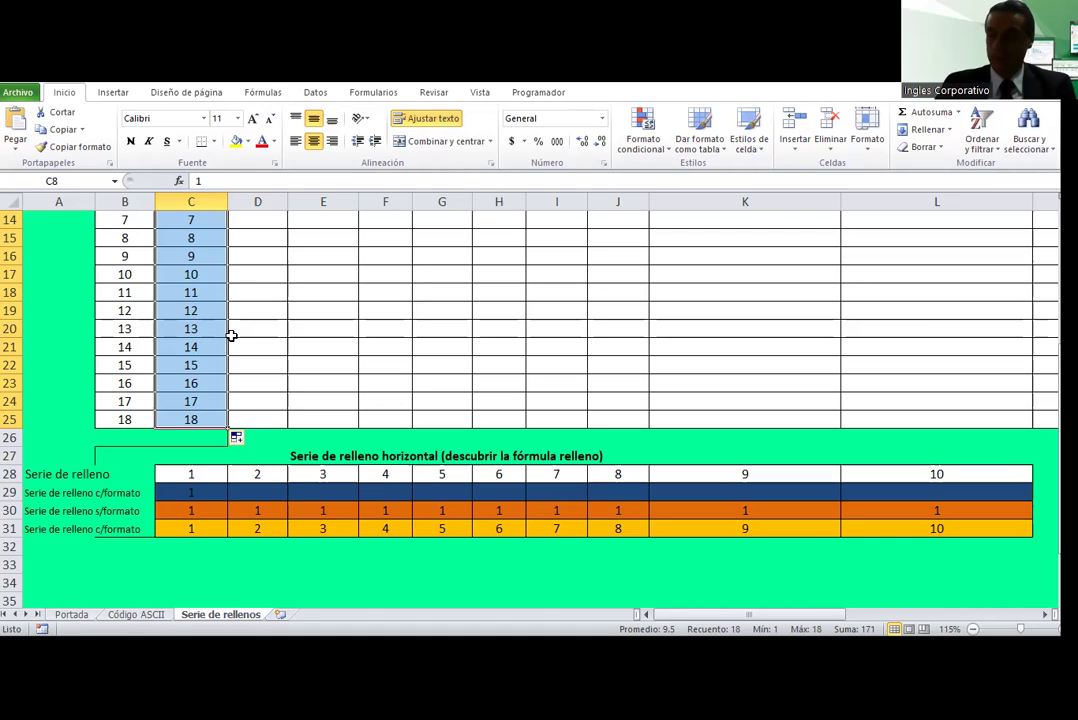
pyautogui.click(344, 450)
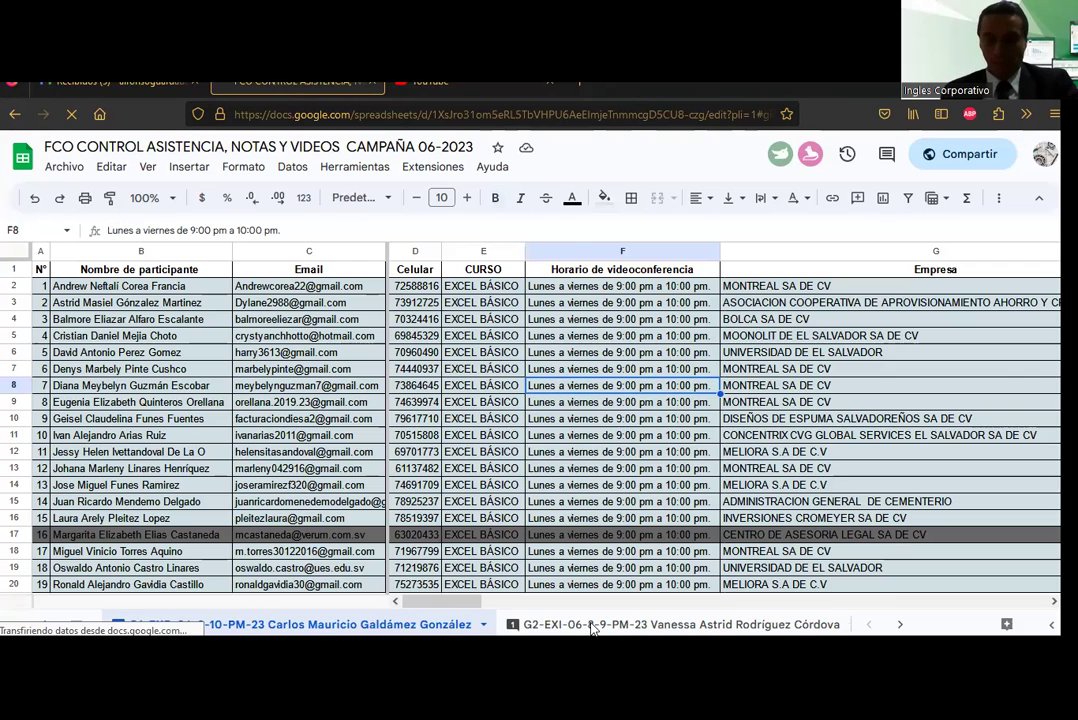
# Step: Open the CC-ANDA-EXB-06-7-8-PM-23 sheet and scroll right to the LUNES 10 / MARTES 11 columns
pyautogui.click(903, 627)
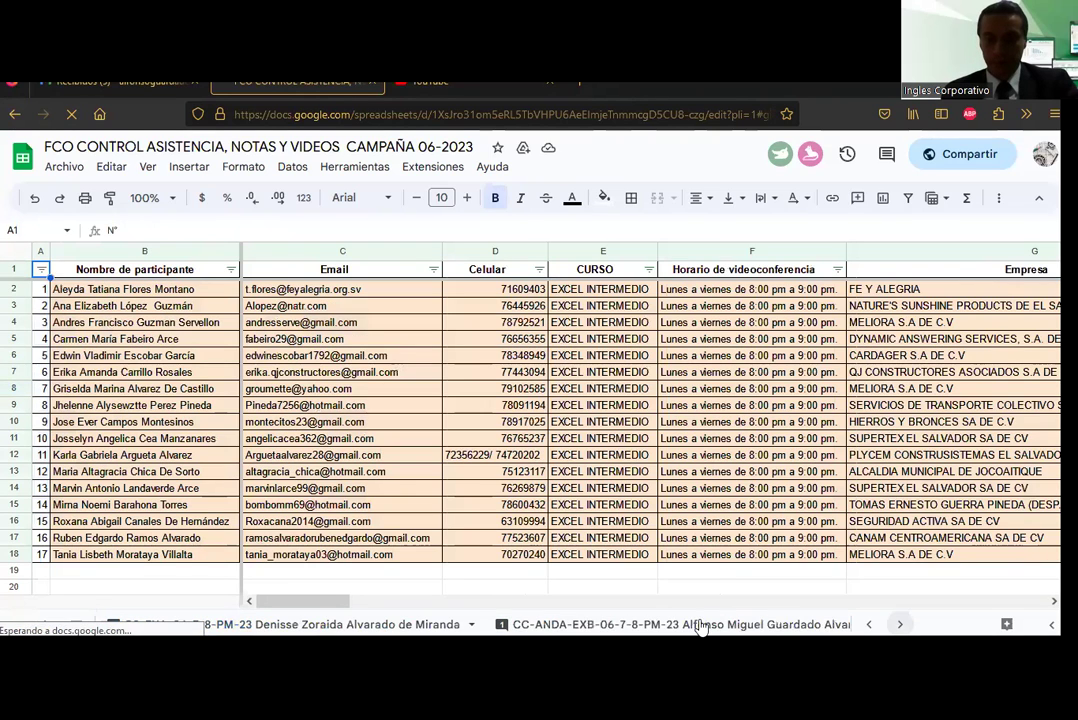
pyautogui.click(617, 626)
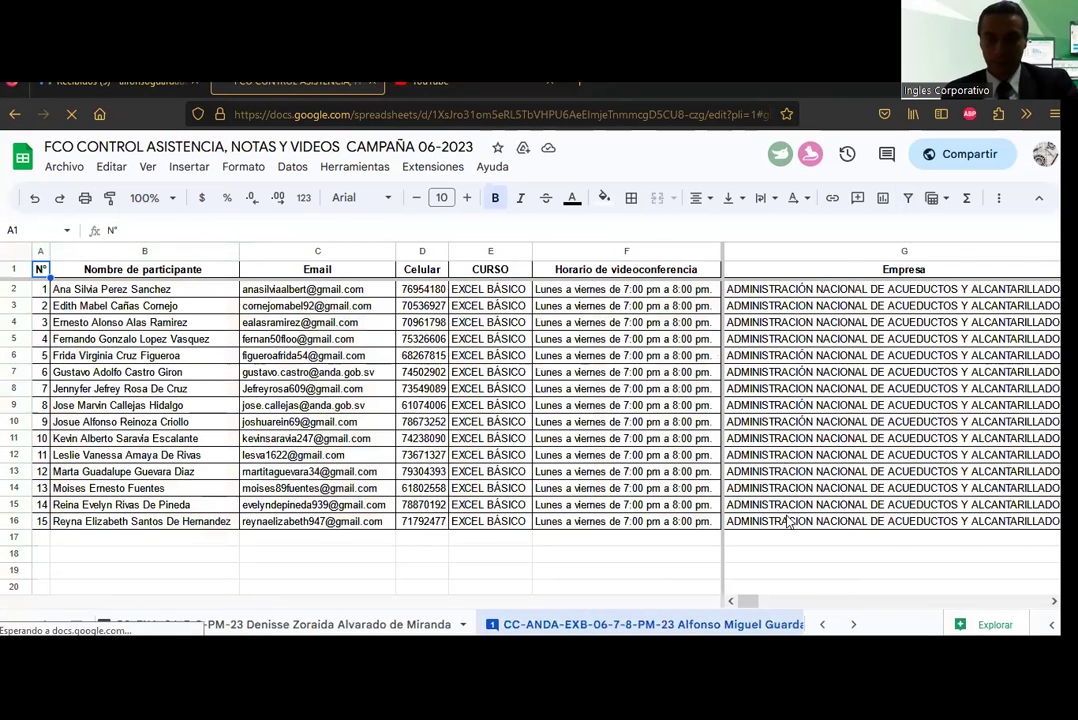
pyautogui.moveTo(752, 598)
pyautogui.mouseDown()
pyautogui.moveTo(826, 606)
pyautogui.moveTo(965, 585)
pyautogui.mouseUp()
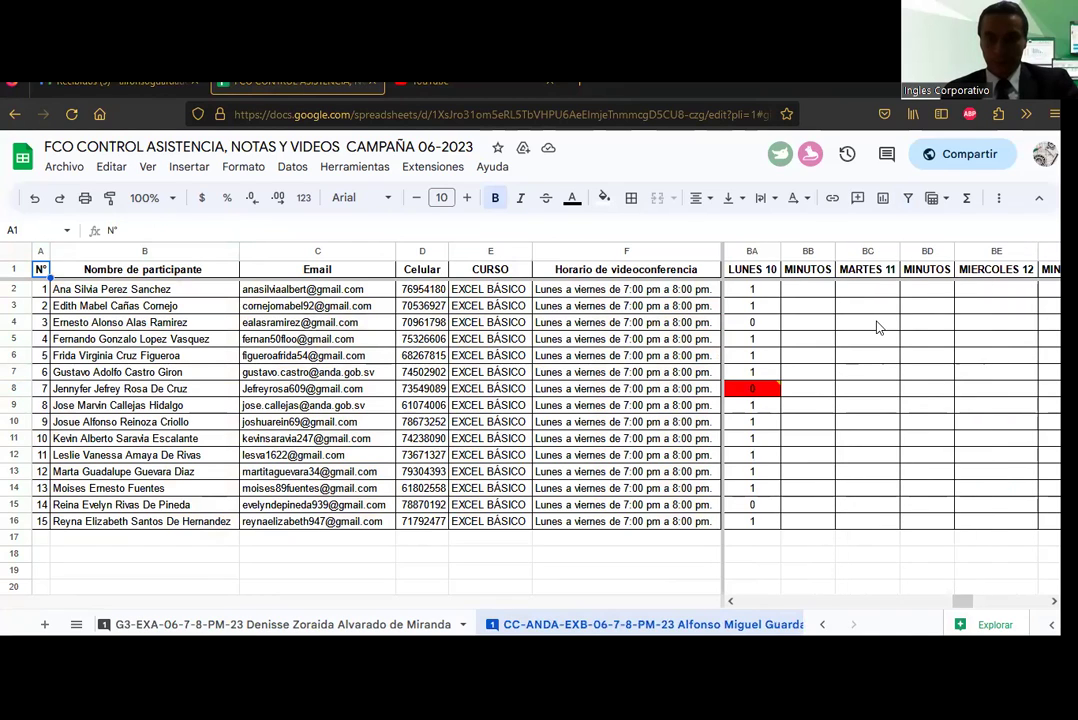
# Step: Mark the first three participants present with 1 in MARTES 11 column BC
pyautogui.click(870, 298)
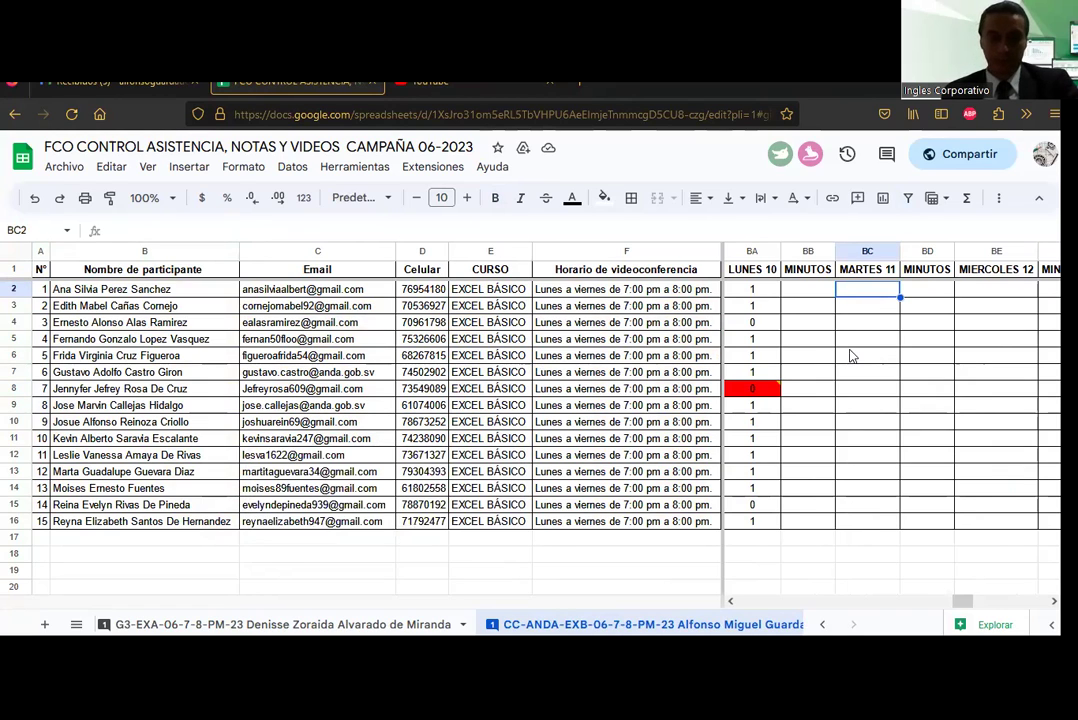
pyautogui.write('1')
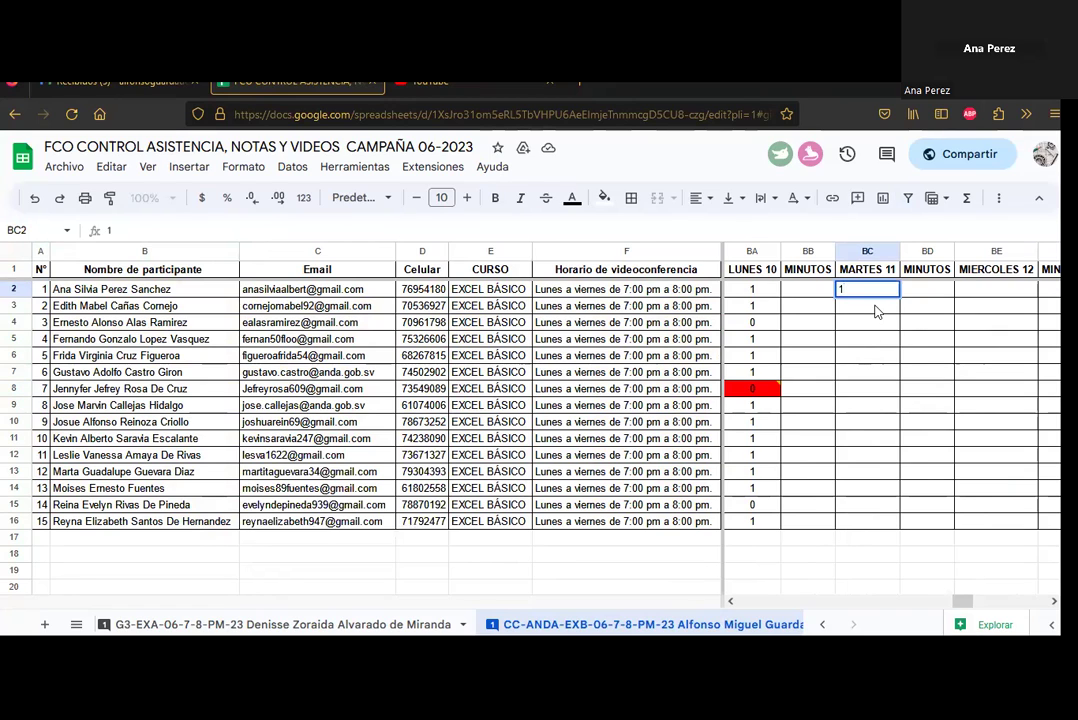
pyautogui.press('Return')
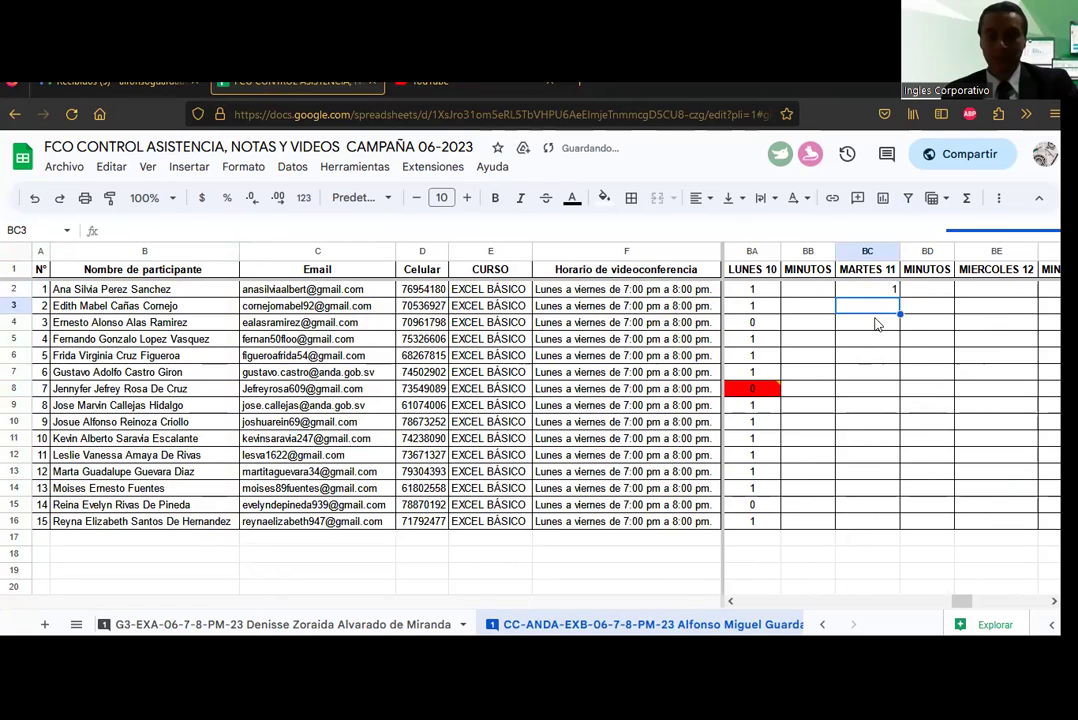
pyautogui.write('1')
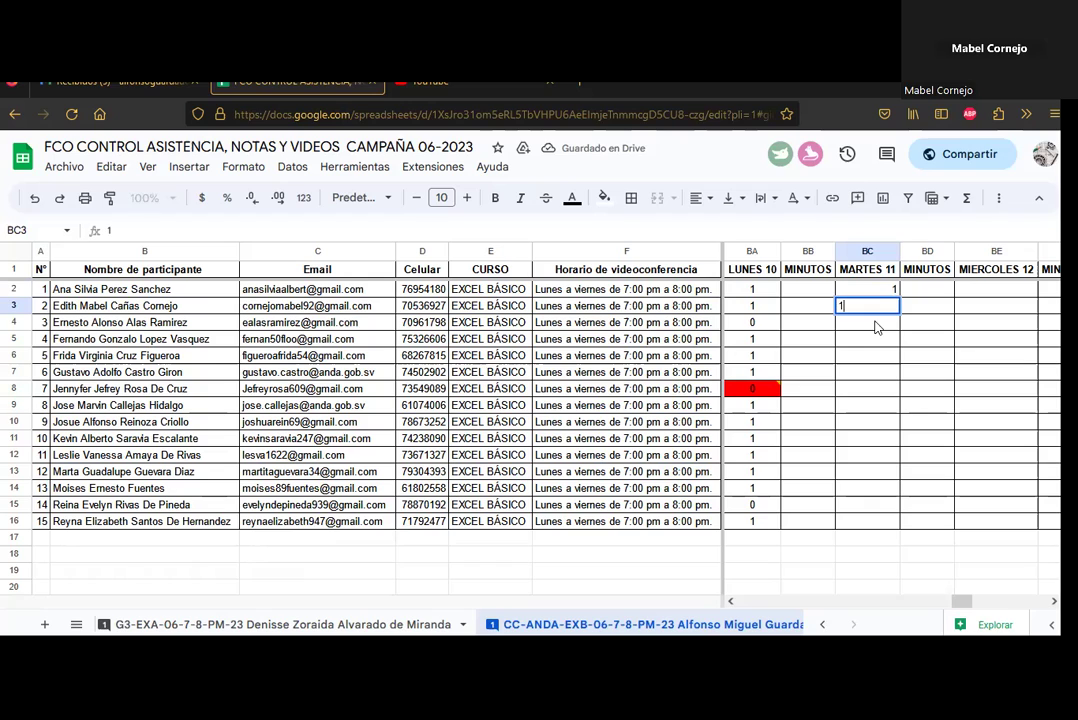
pyautogui.press('Return')
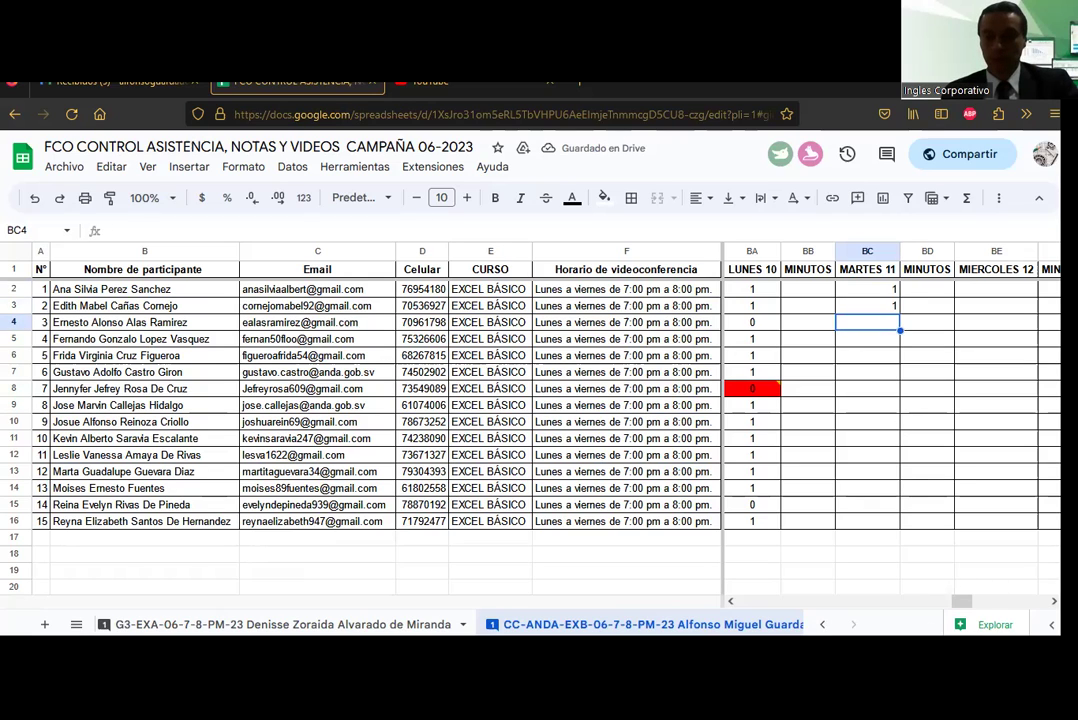
pyautogui.write('1')
# Step: Enter 0, 1, 1 for participants four to six, then return to the seventh's cell
pyautogui.click(883, 345)
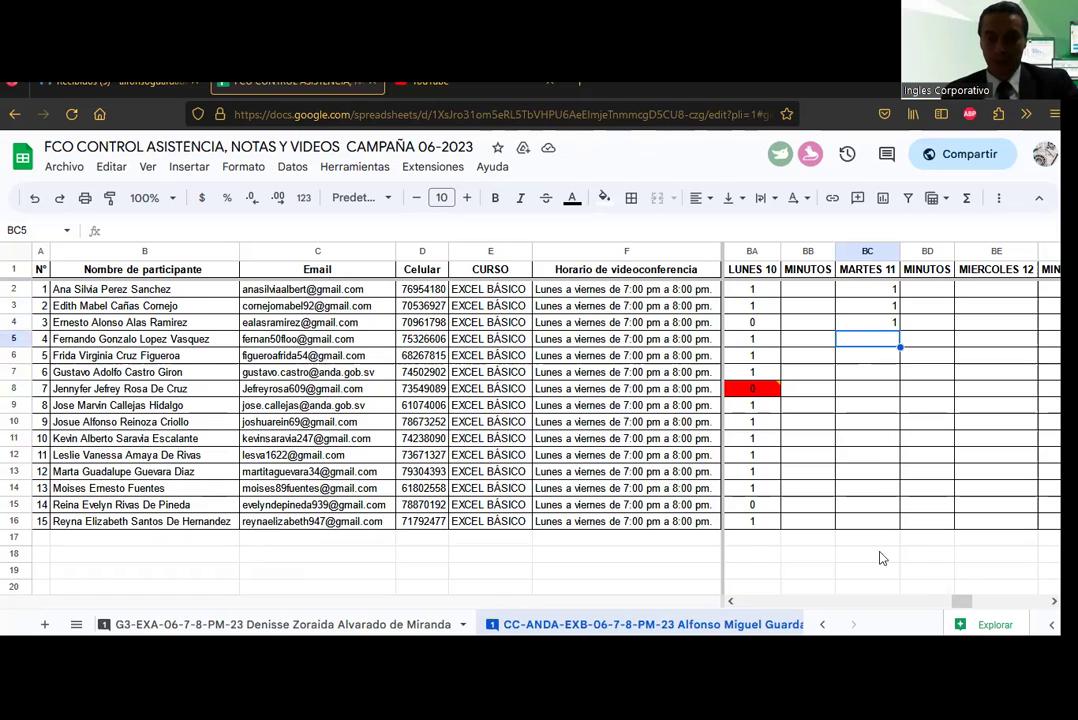
pyautogui.write('0')
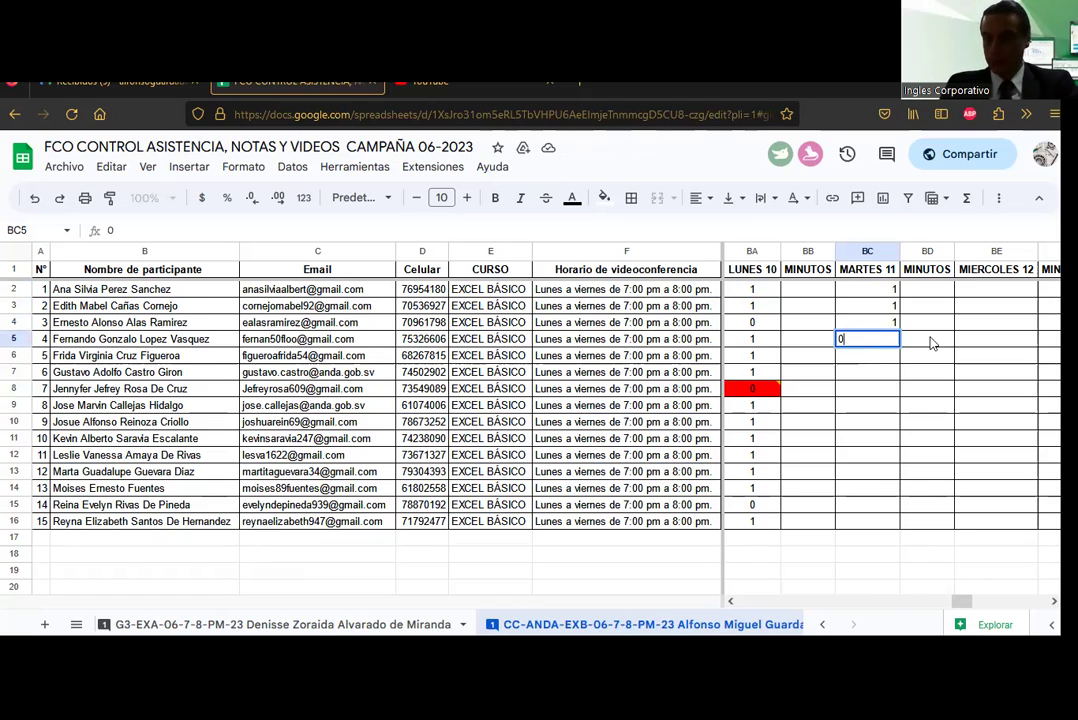
pyautogui.press('Return')
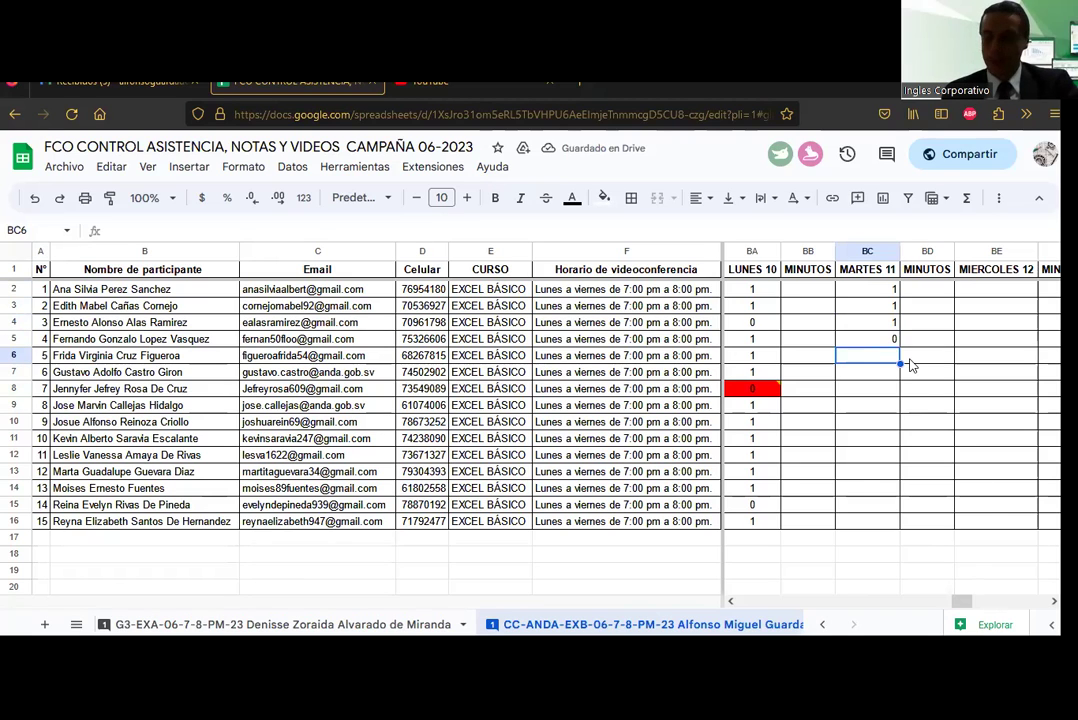
pyautogui.write('1')
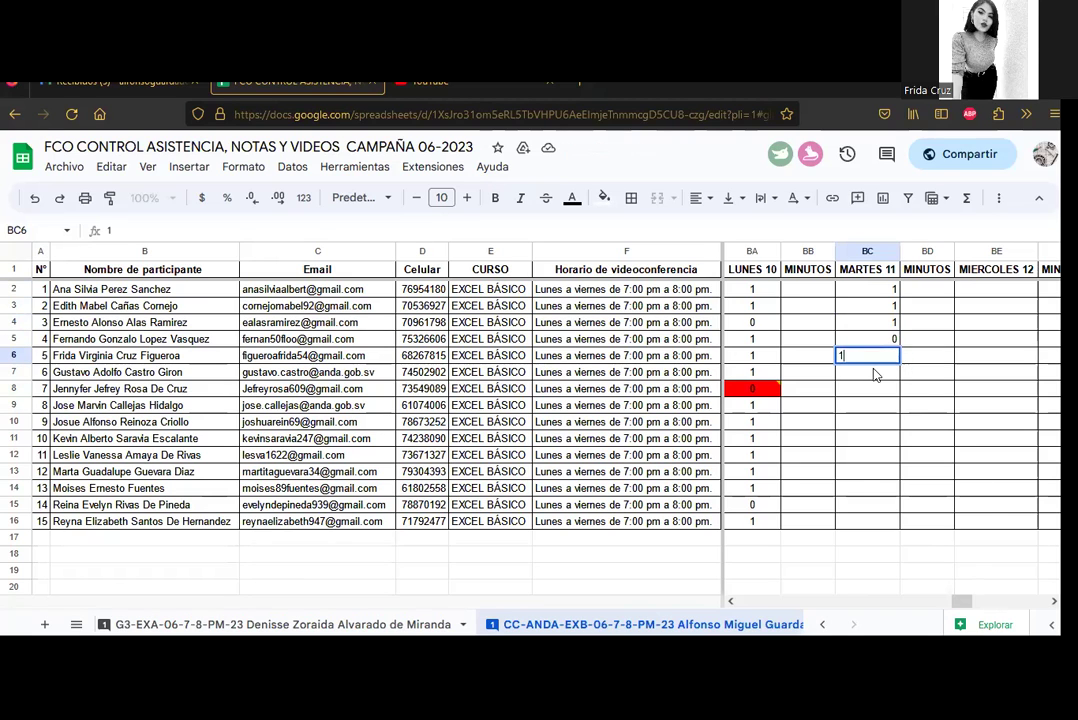
pyautogui.press('Return')
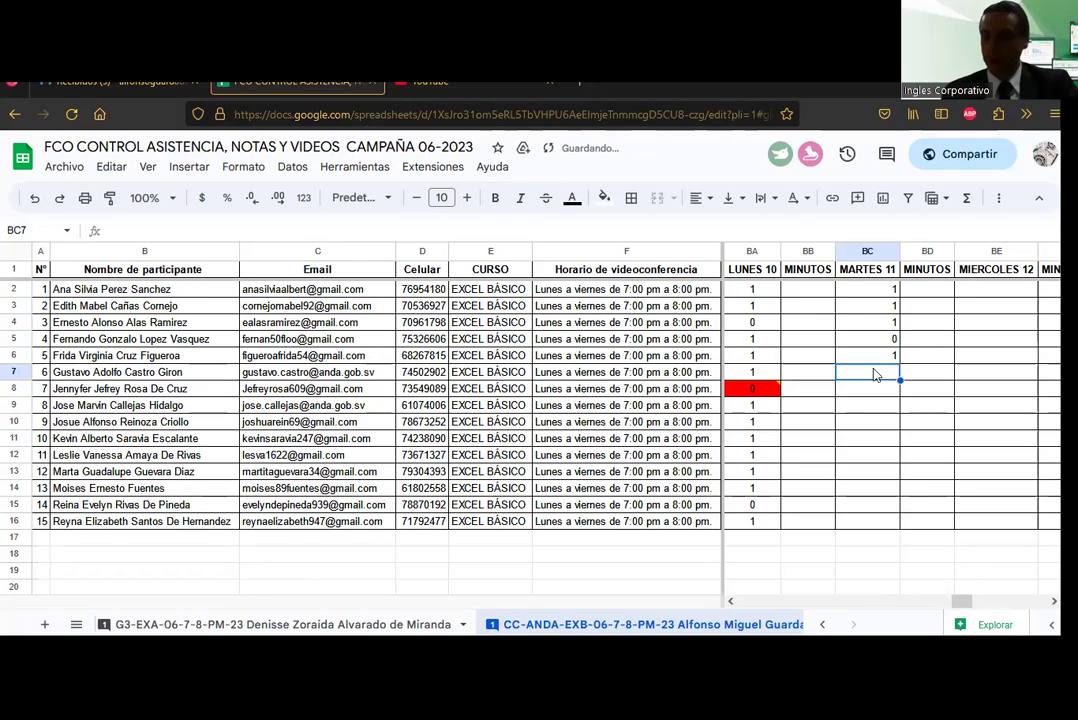
pyautogui.write('1')
pyautogui.press('Return')
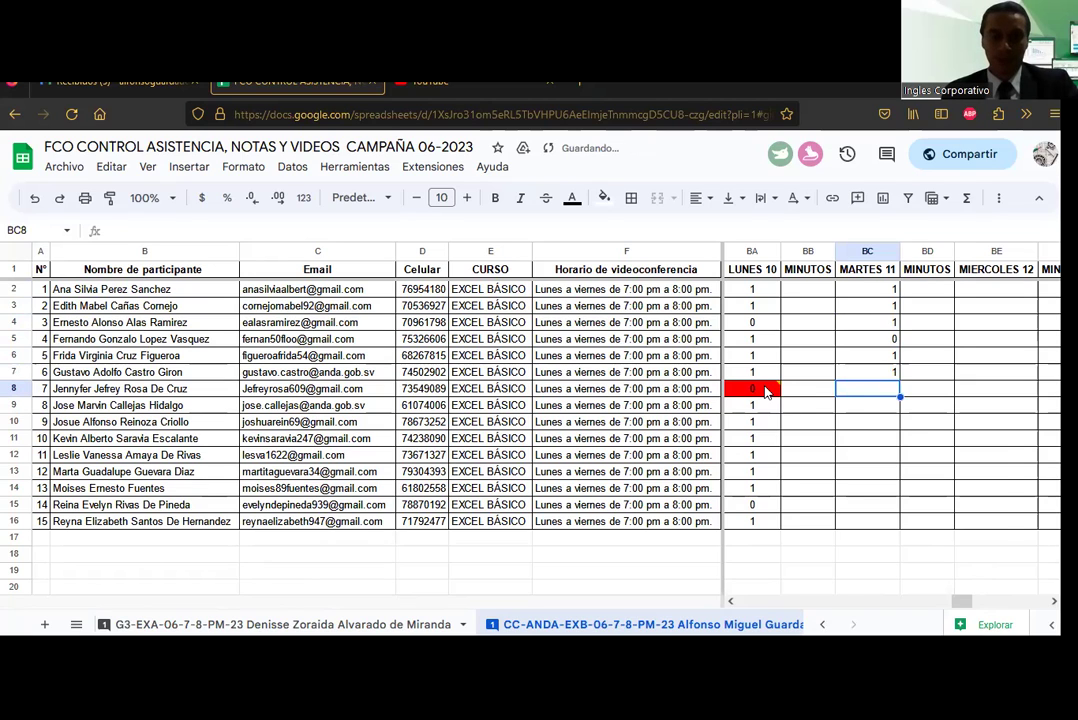
pyautogui.press('Up')
pyautogui.press('Up')
pyautogui.press('Up')
pyautogui.press('Right')
pyautogui.press('Right')
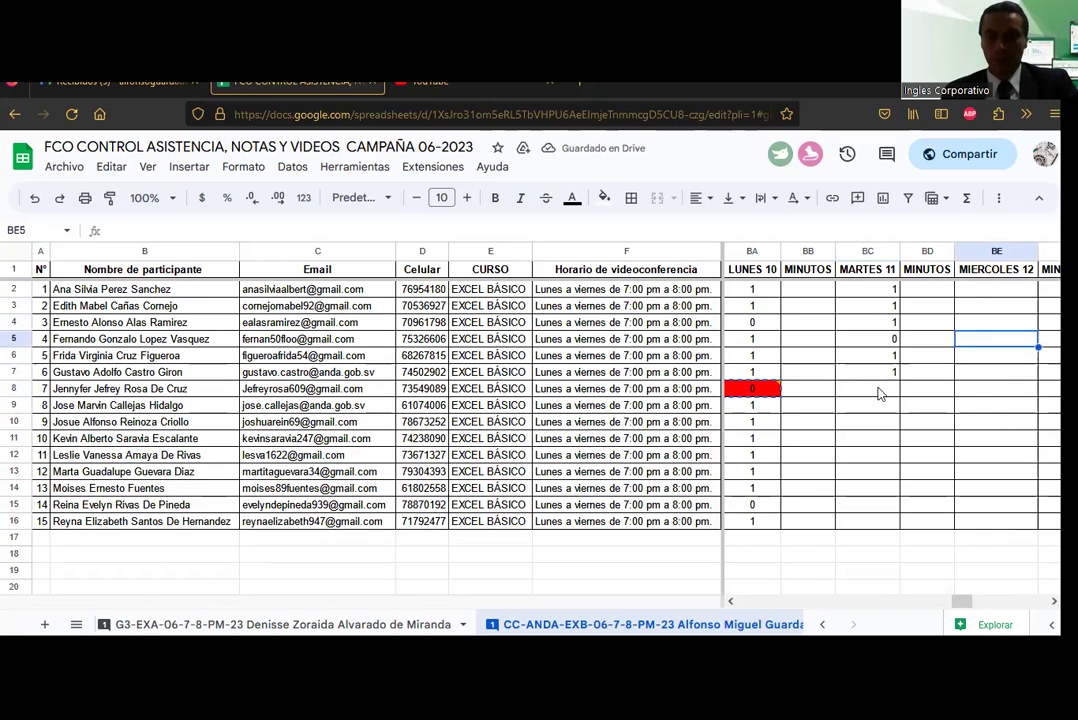
pyautogui.press('Down')
pyautogui.press('Down')
pyautogui.press('Down')
pyautogui.press('Left')
pyautogui.press('Left')
# Step: Enter 0, 1, 1, 0 for participants seven to ten, correcting BC11 from 1 to 0
pyautogui.write('0')
pyautogui.press('Return')
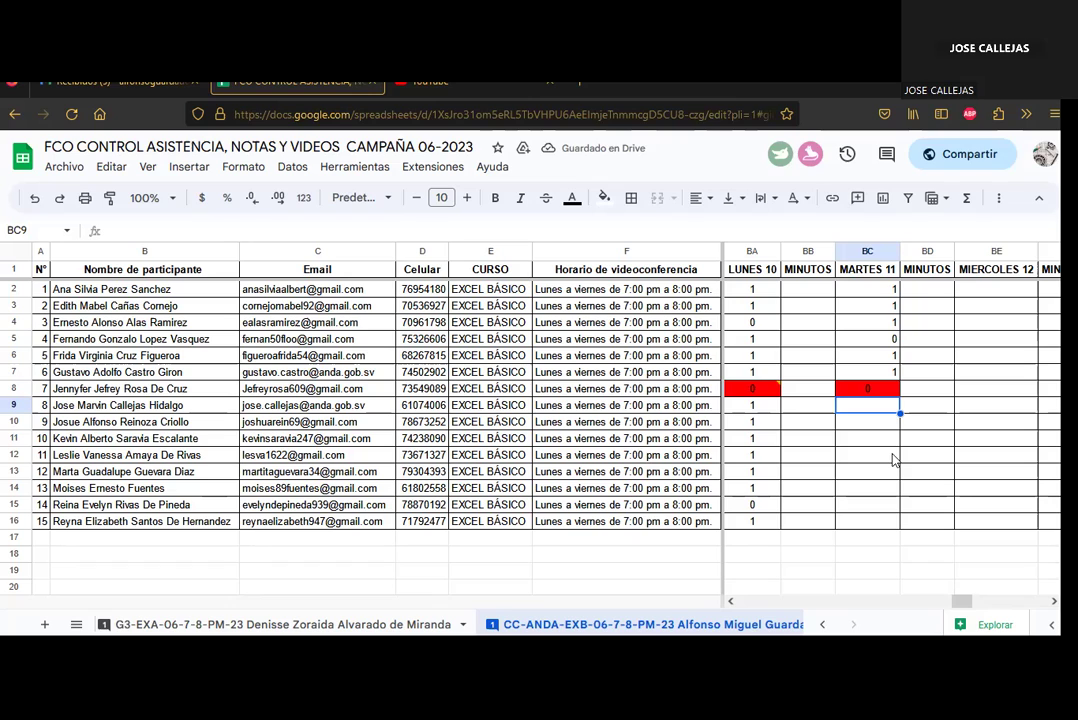
pyautogui.write('1')
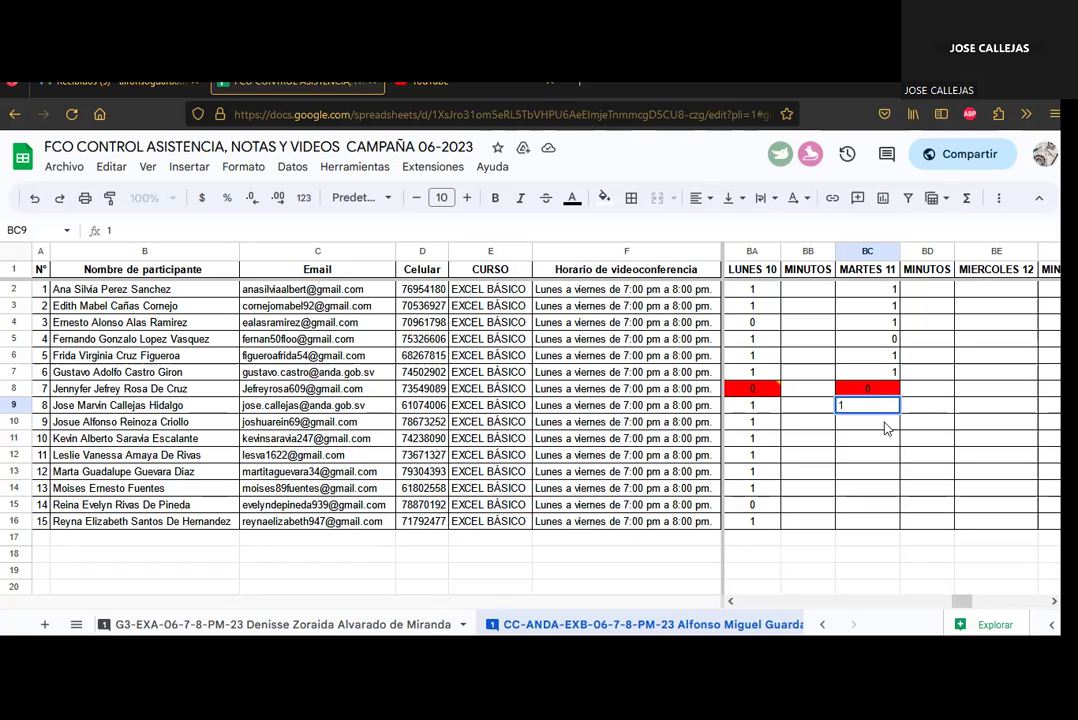
pyautogui.press('Return')
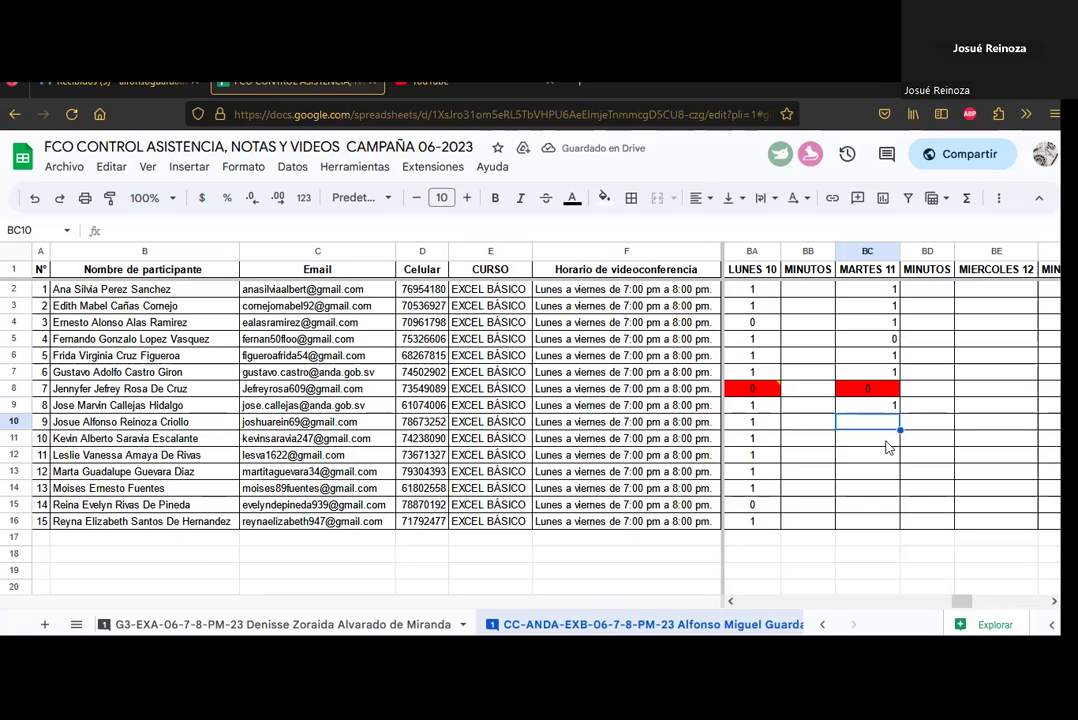
pyautogui.write('1')
pyautogui.press('Return')
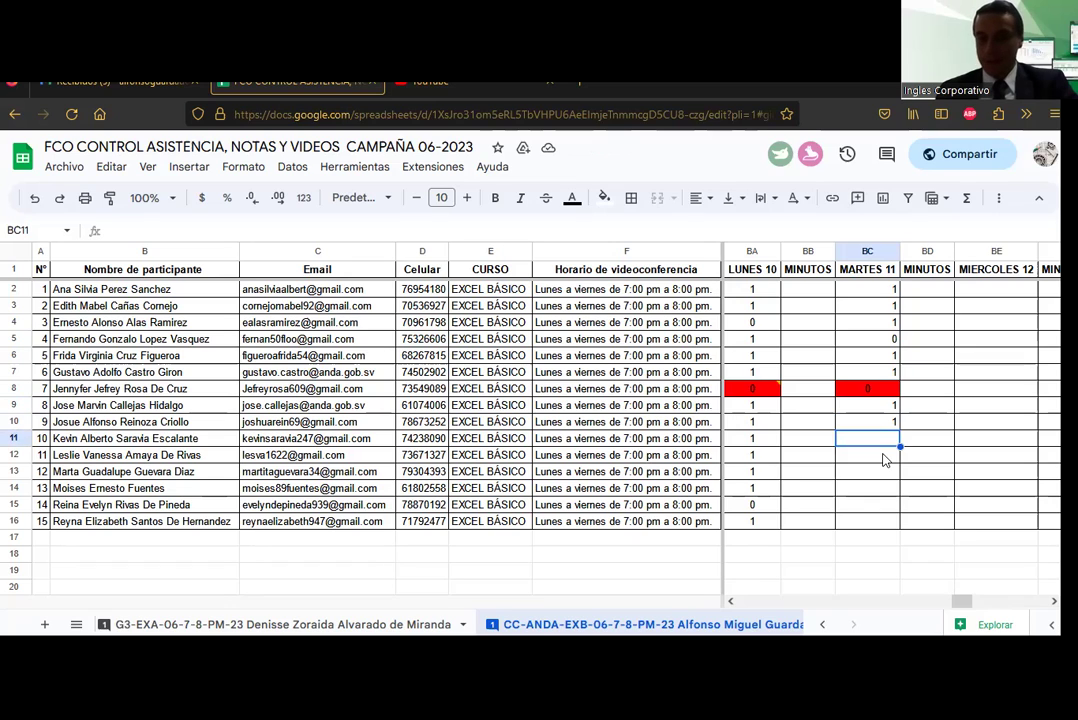
pyautogui.write('1')
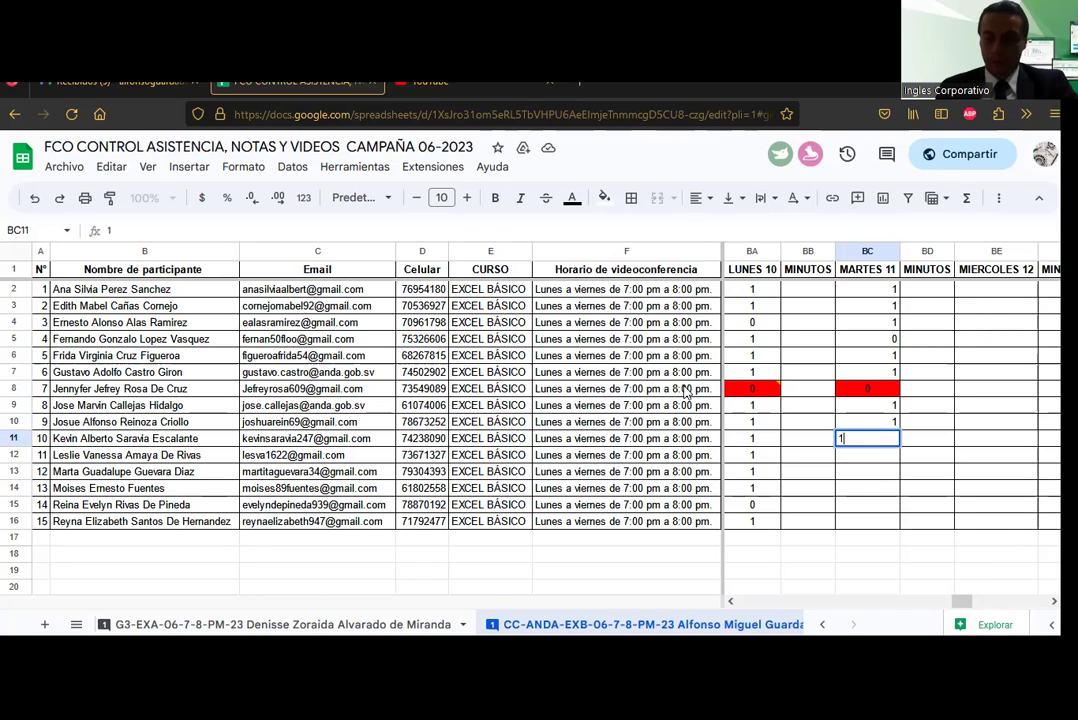
pyautogui.press('BackSpace')
pyautogui.write('0')
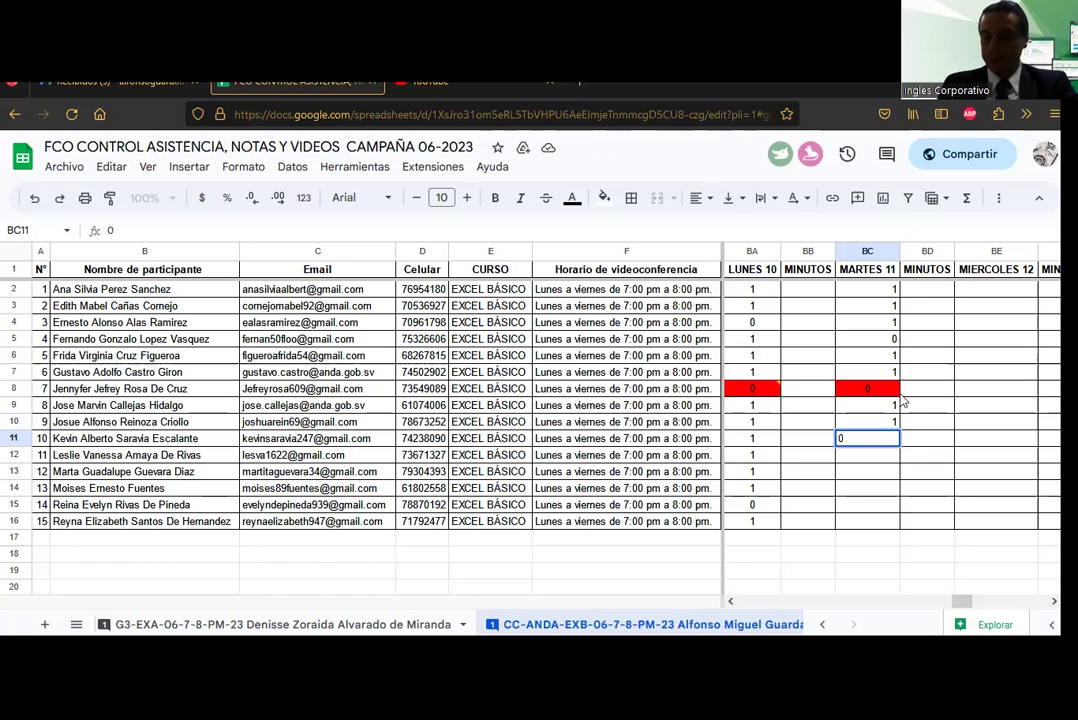
pyautogui.press('Return')
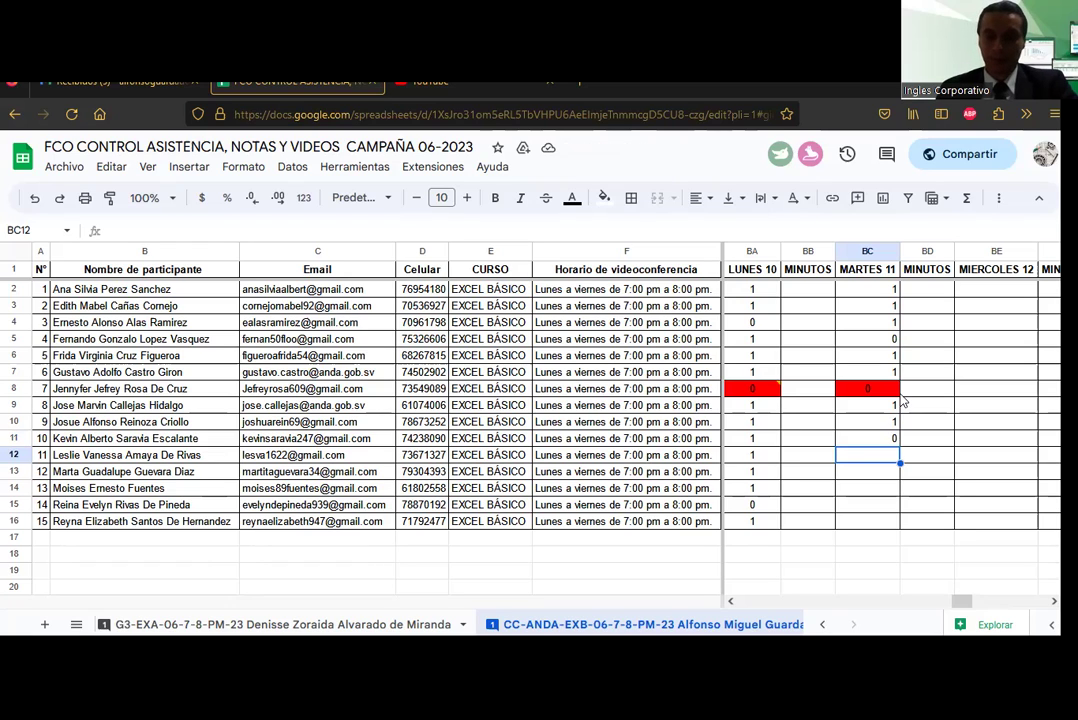
# Step: Enter 1, 1, 1, 0, 1 in BC12–BC16, then return to the Excel workbook
pyautogui.write('1')
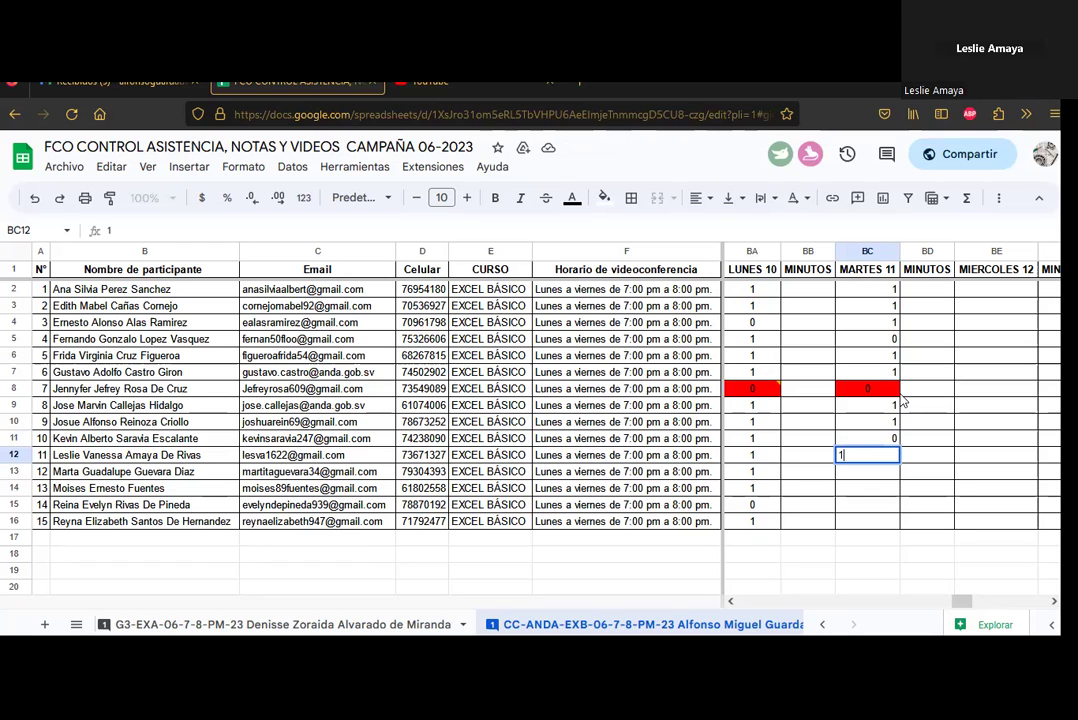
pyautogui.press('Return')
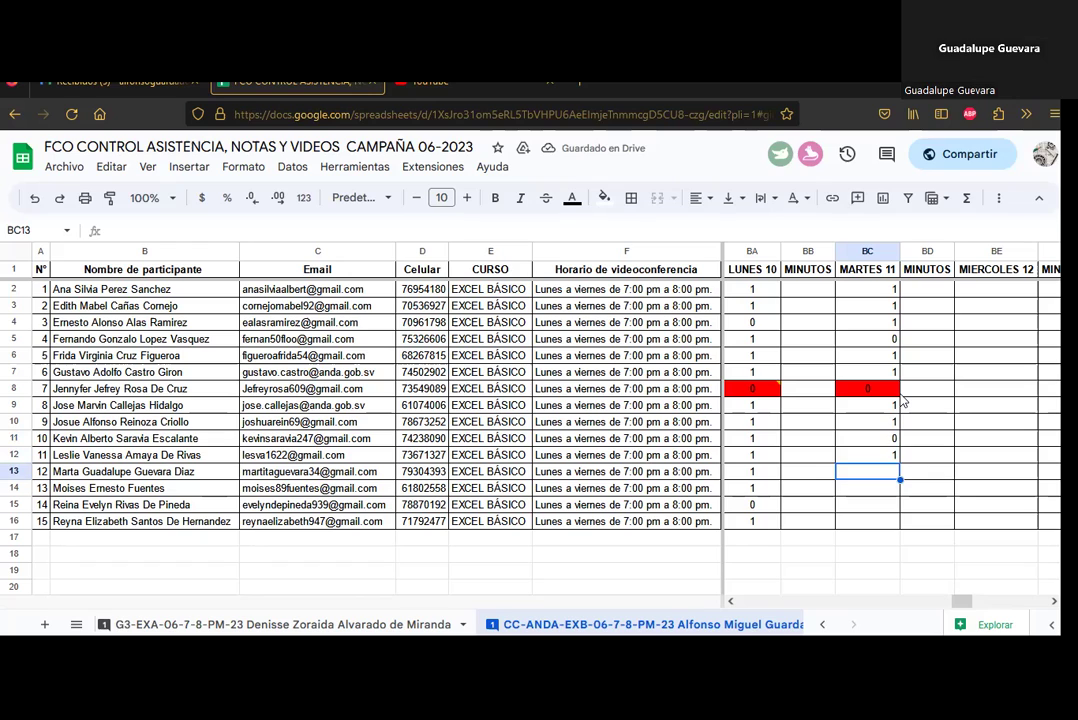
pyautogui.write('1')
pyautogui.press('Return')
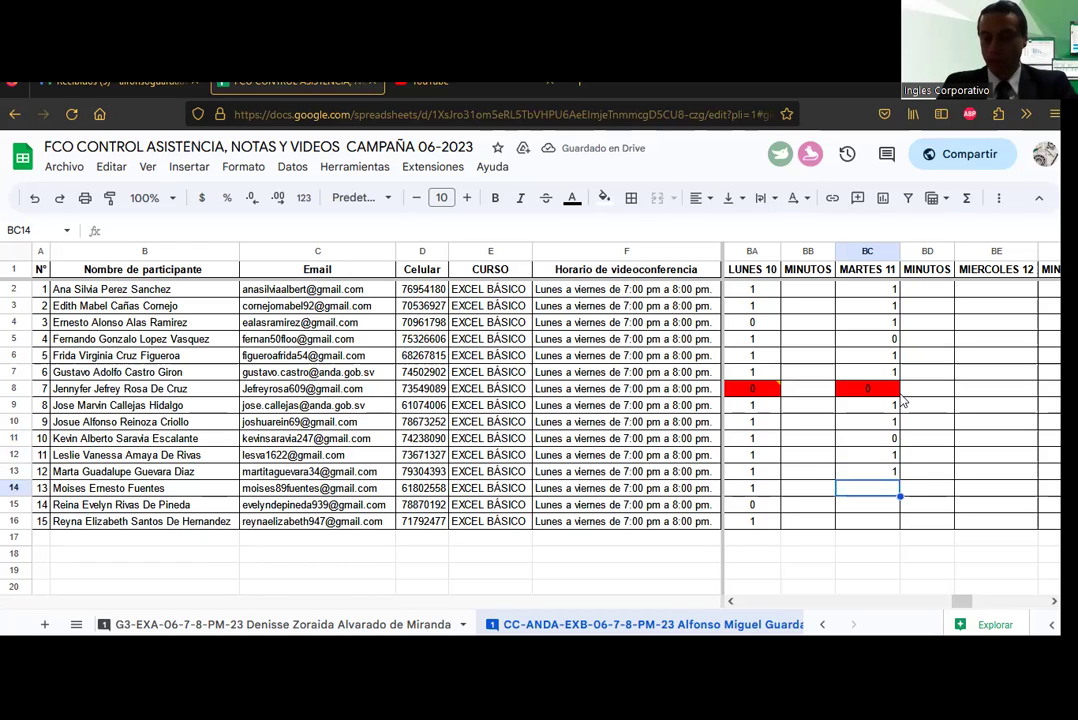
pyautogui.write('1')
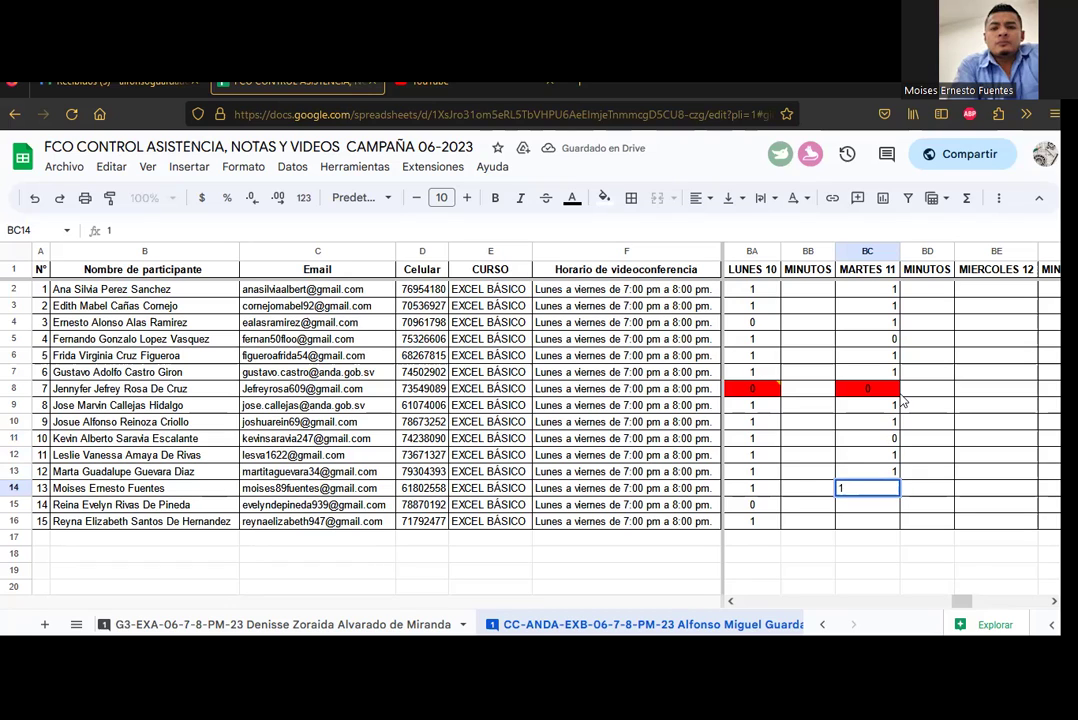
pyautogui.press('Return')
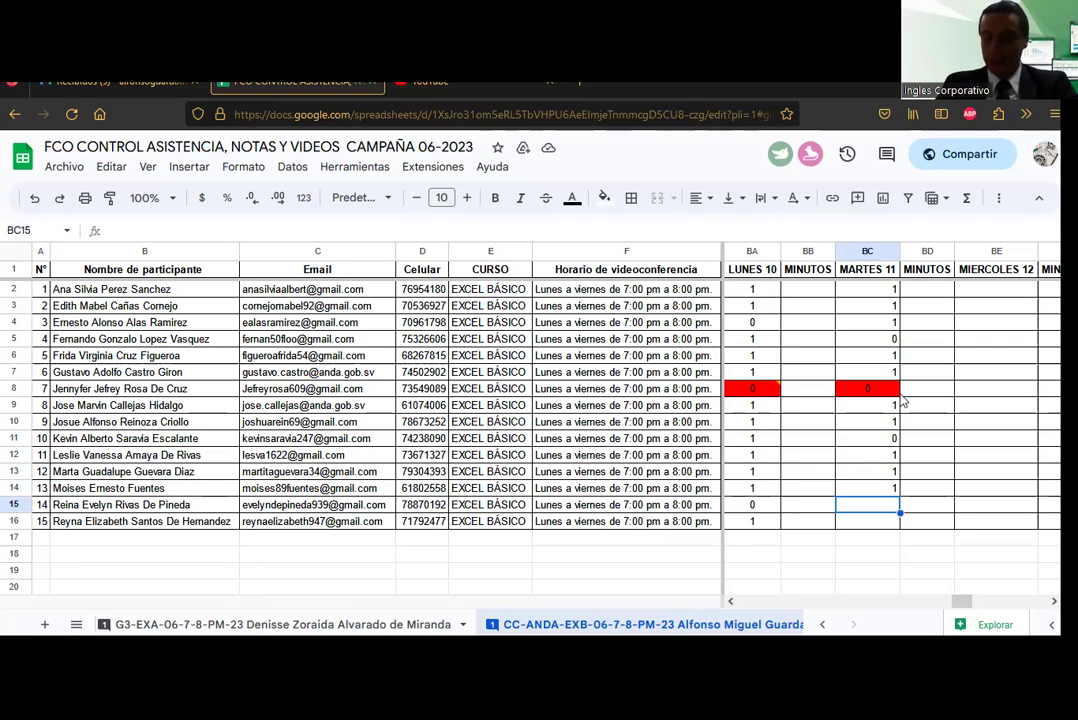
pyautogui.write('0')
pyautogui.press('Return')
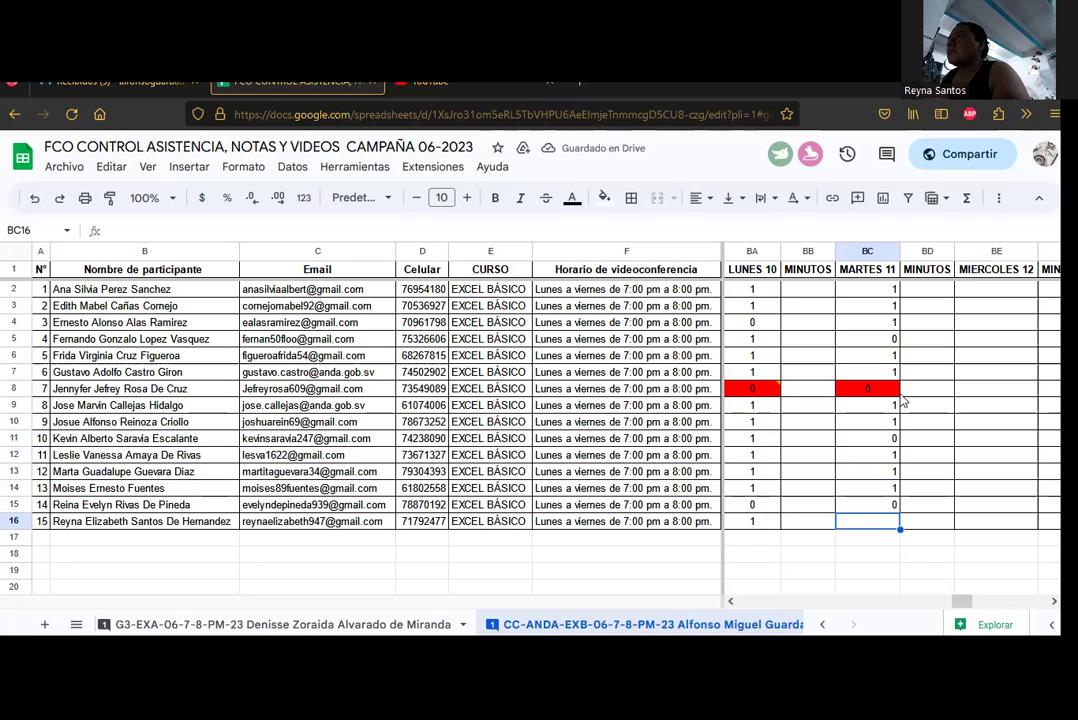
pyautogui.write('1')
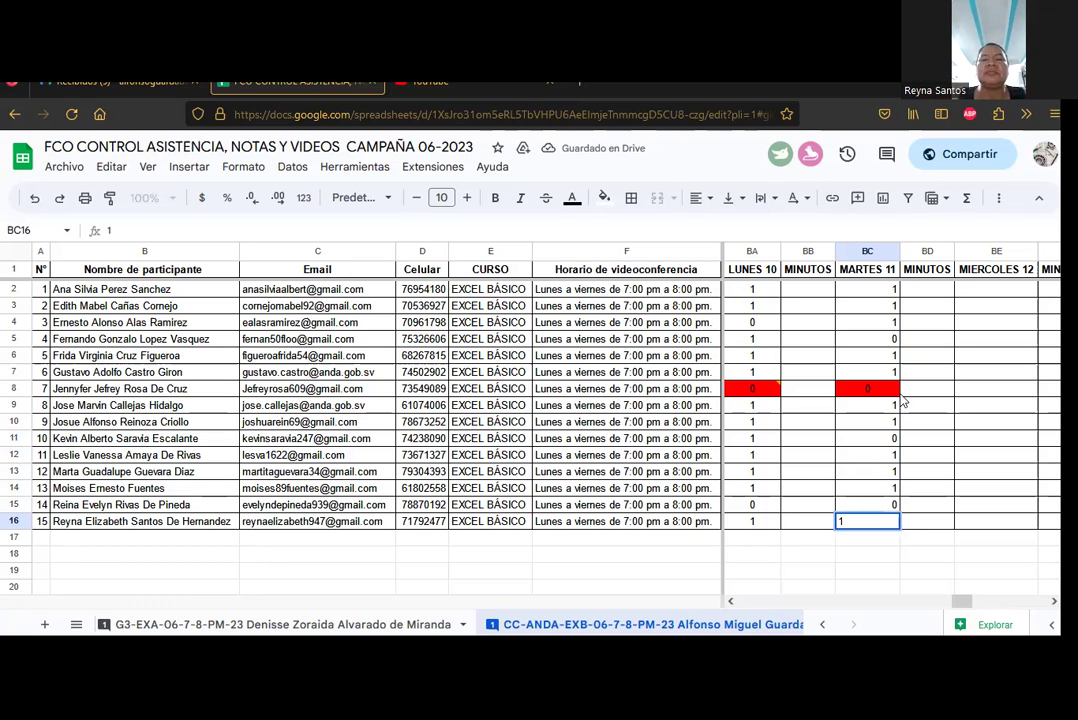
pyautogui.press('Return')
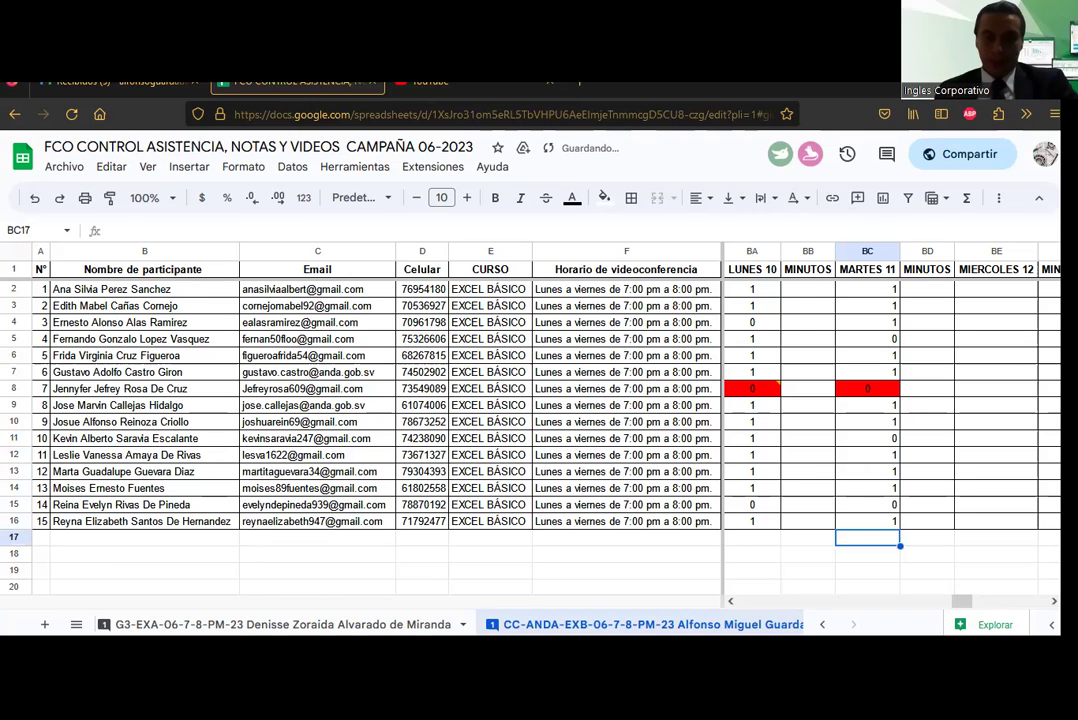
pyautogui.hotkey('alt', 'Tab')
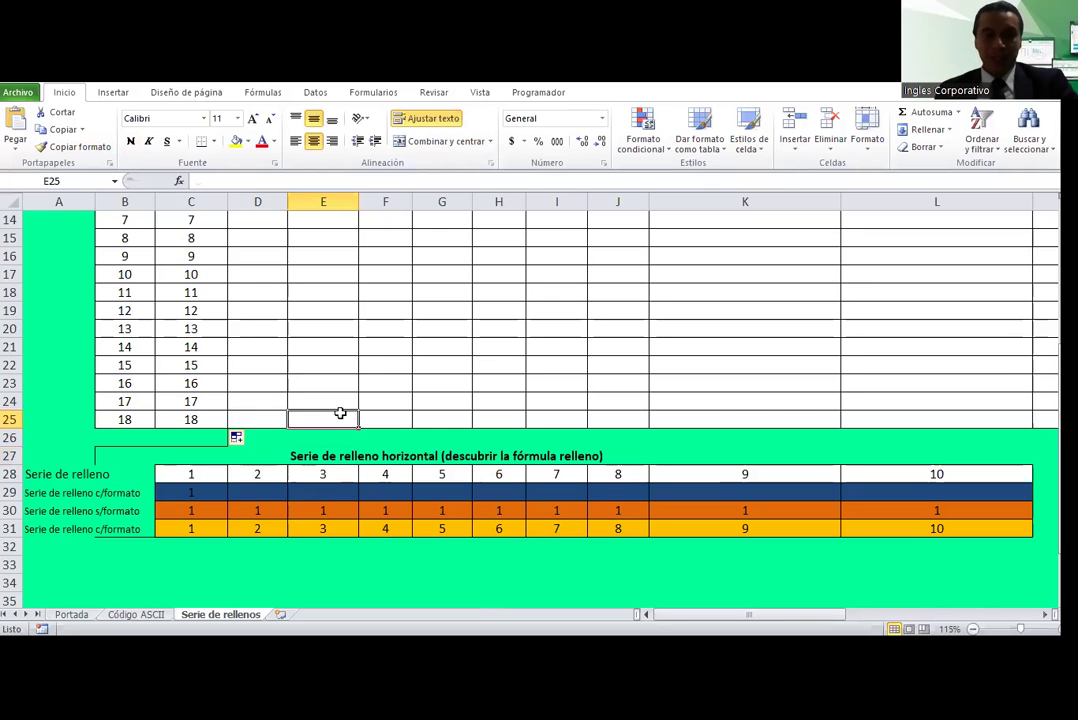
# Step: Set D29:L29 to no fill colour, removing the blue background
pyautogui.scroll(-1, 340, 413)
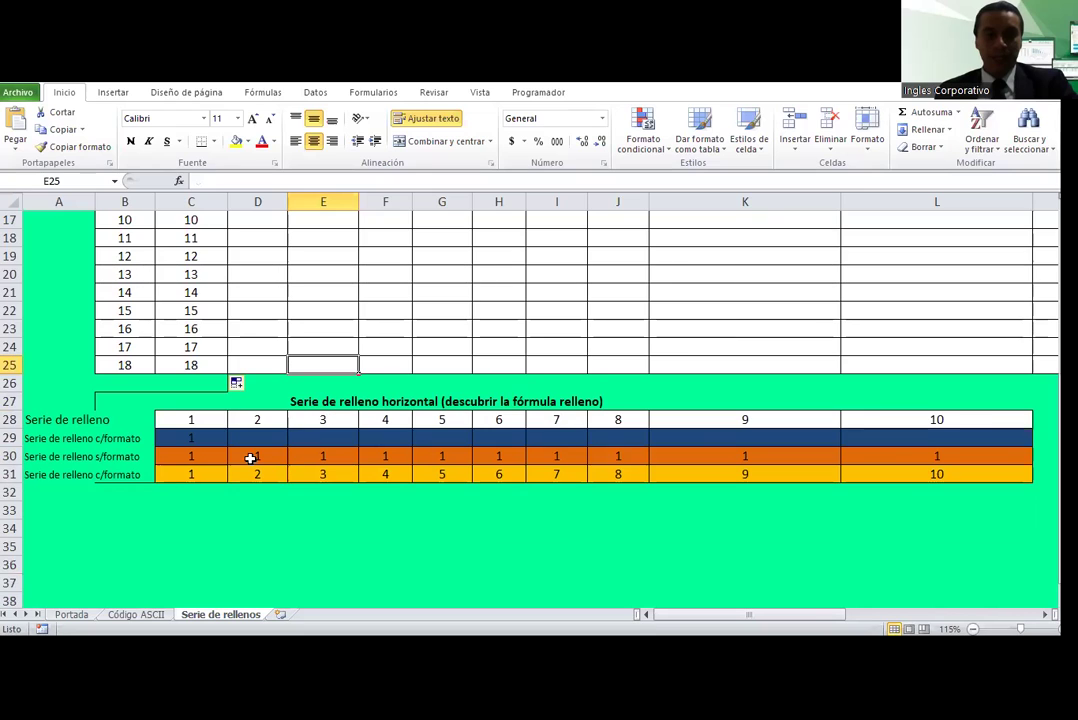
pyautogui.click(409, 470)
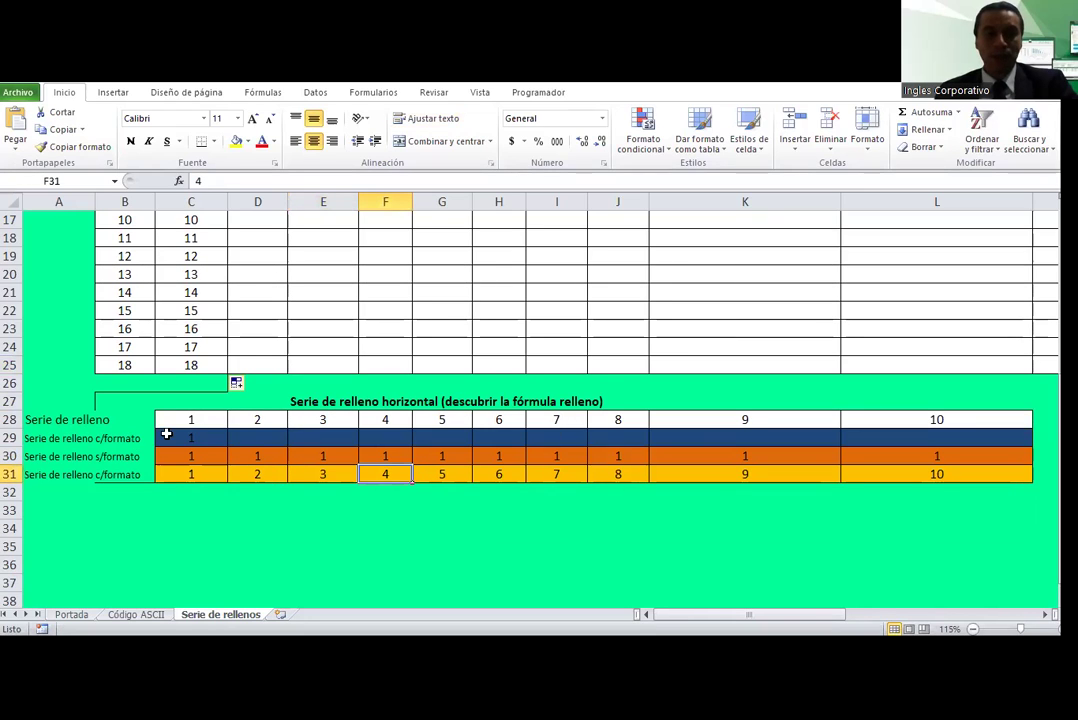
pyautogui.click(212, 437)
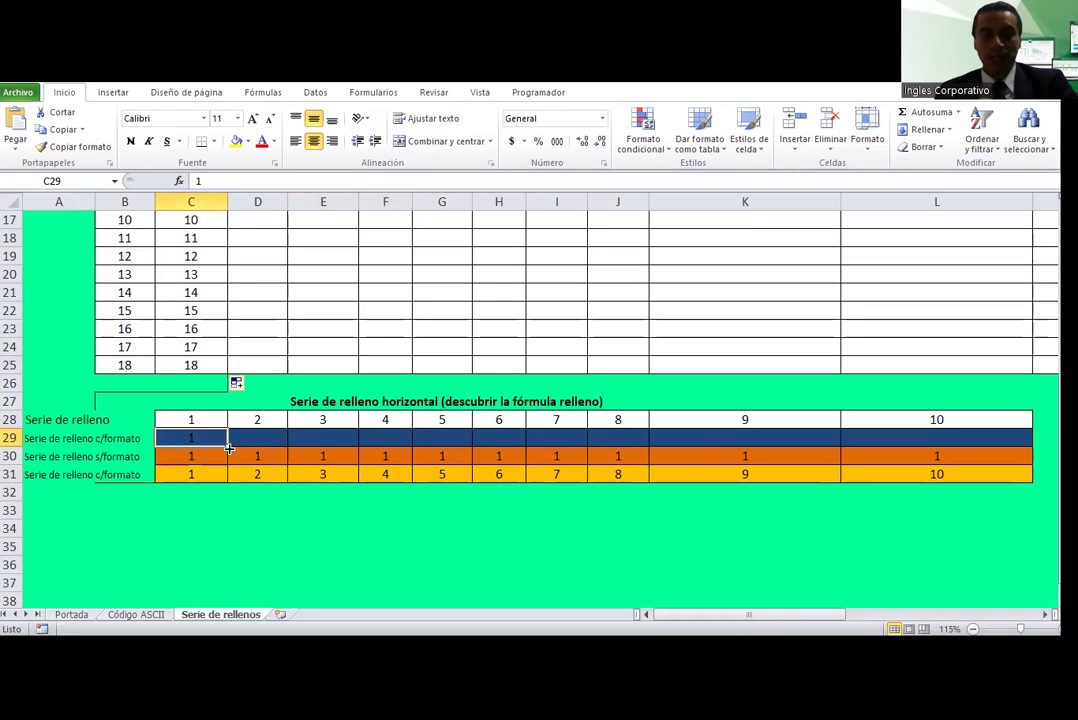
pyautogui.moveTo(226, 440); pyautogui.dragTo(859, 437)
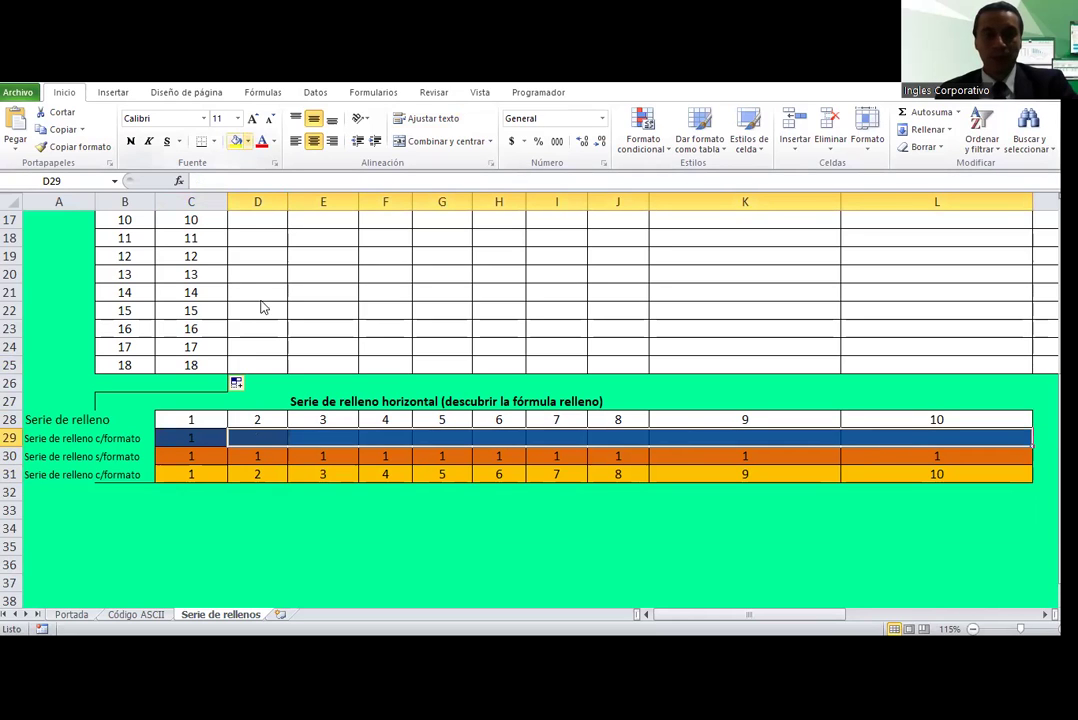
pyautogui.click(248, 141)
pyautogui.click(289, 298)
pyautogui.click(323, 546)
# Step: Copy C29's 1 across to L29 and try the fill-without-formatting and formats-only options
pyautogui.click(204, 442)
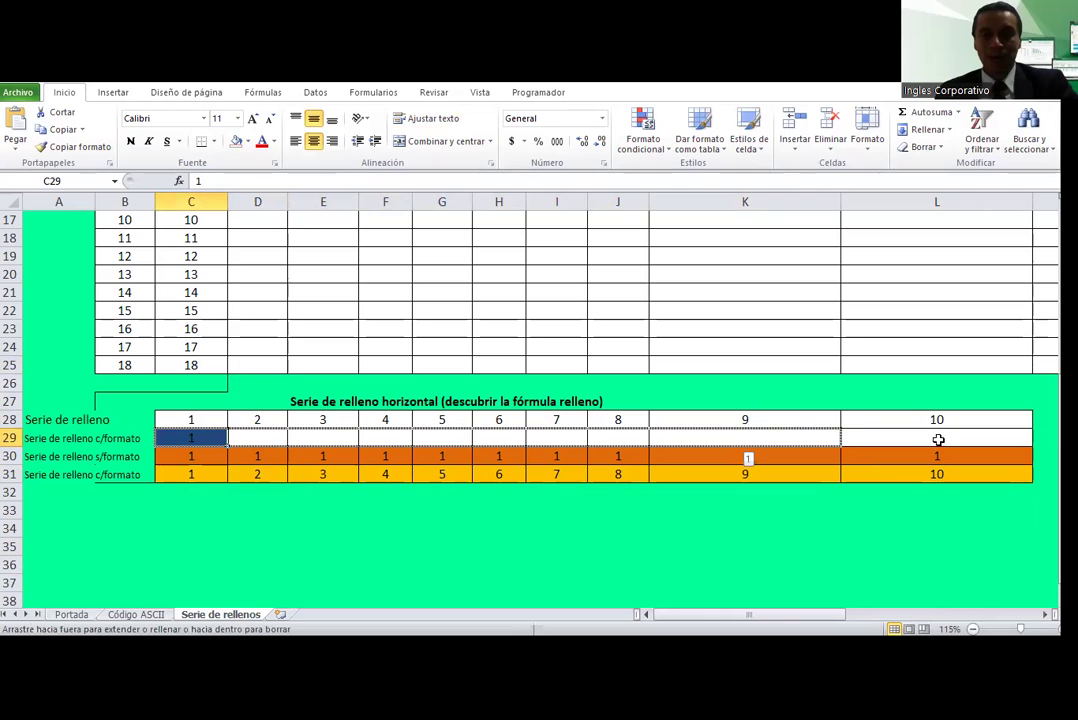
pyautogui.moveTo(938, 442); pyautogui.dragTo(938, 438)
pyautogui.click(1041, 457)
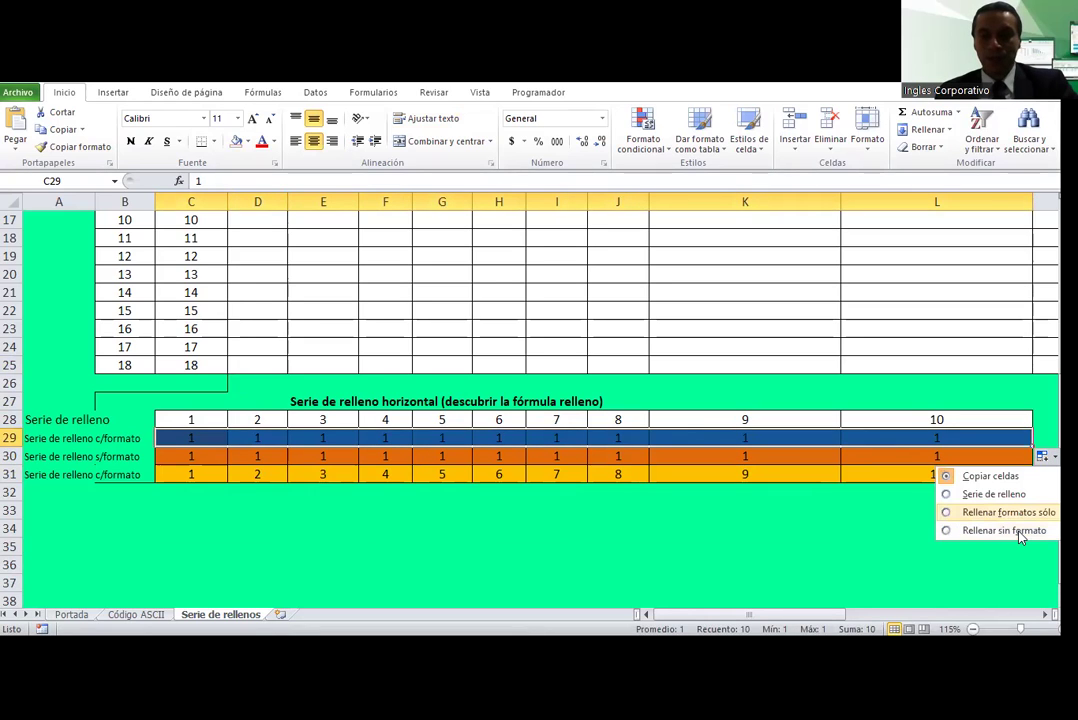
pyautogui.click(1000, 530)
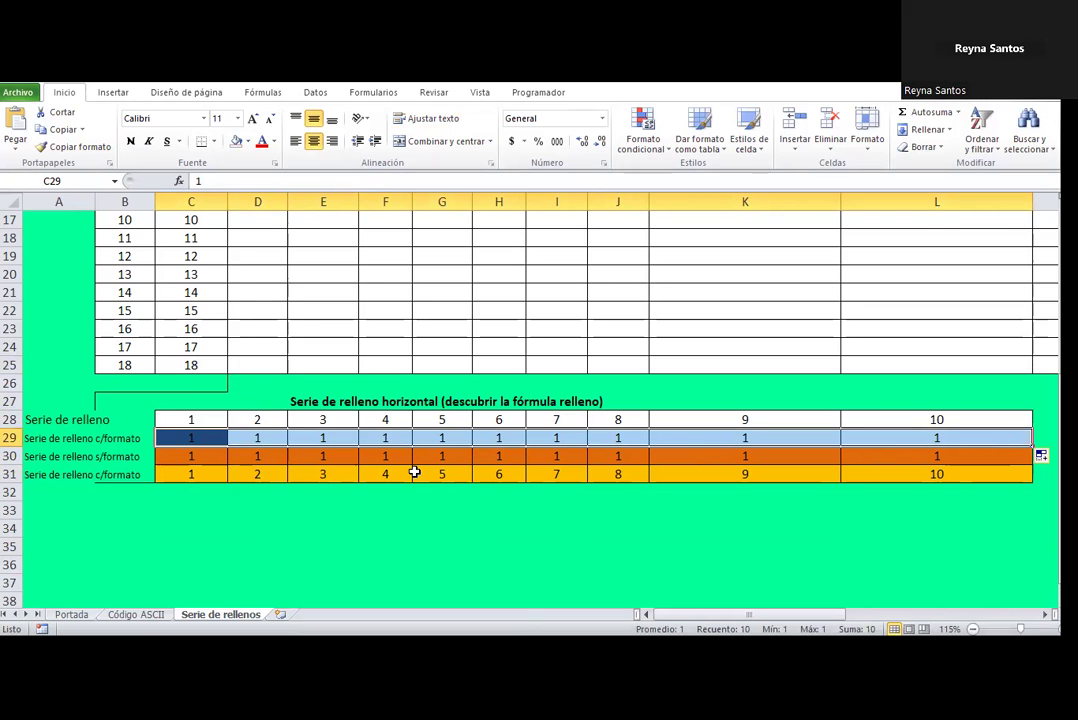
pyautogui.click(1040, 457)
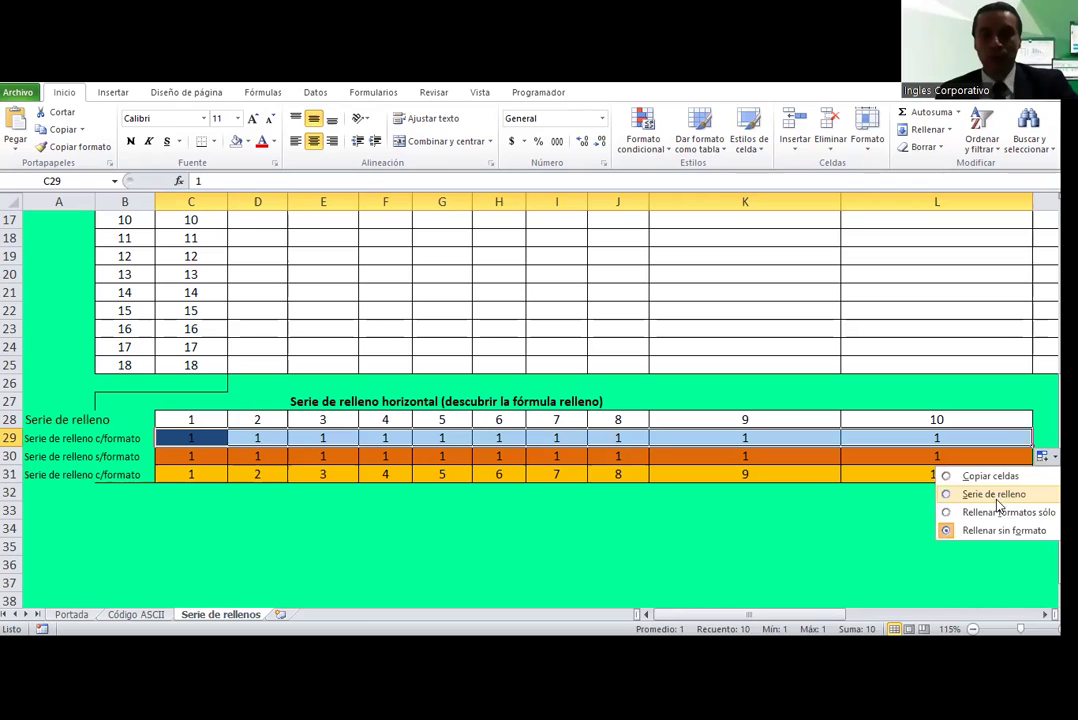
pyautogui.click(1000, 512)
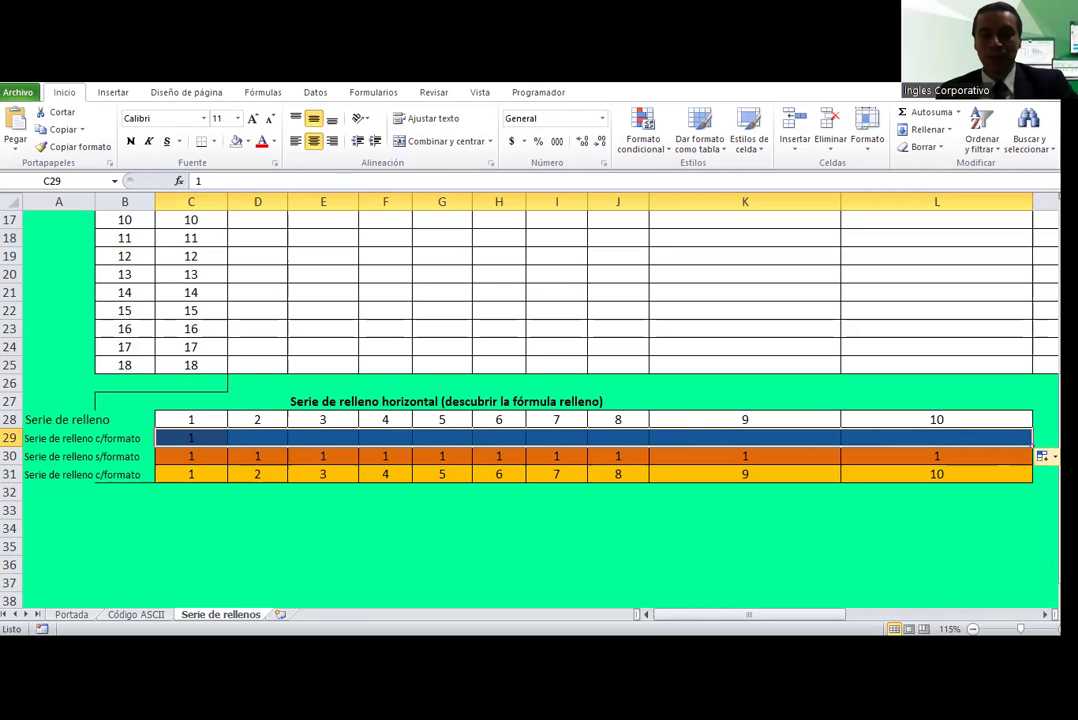
# Step: Switch row 29 to the 1–10 series, then formats only, and undo that fill
pyautogui.click(1042, 456)
pyautogui.click(977, 561)
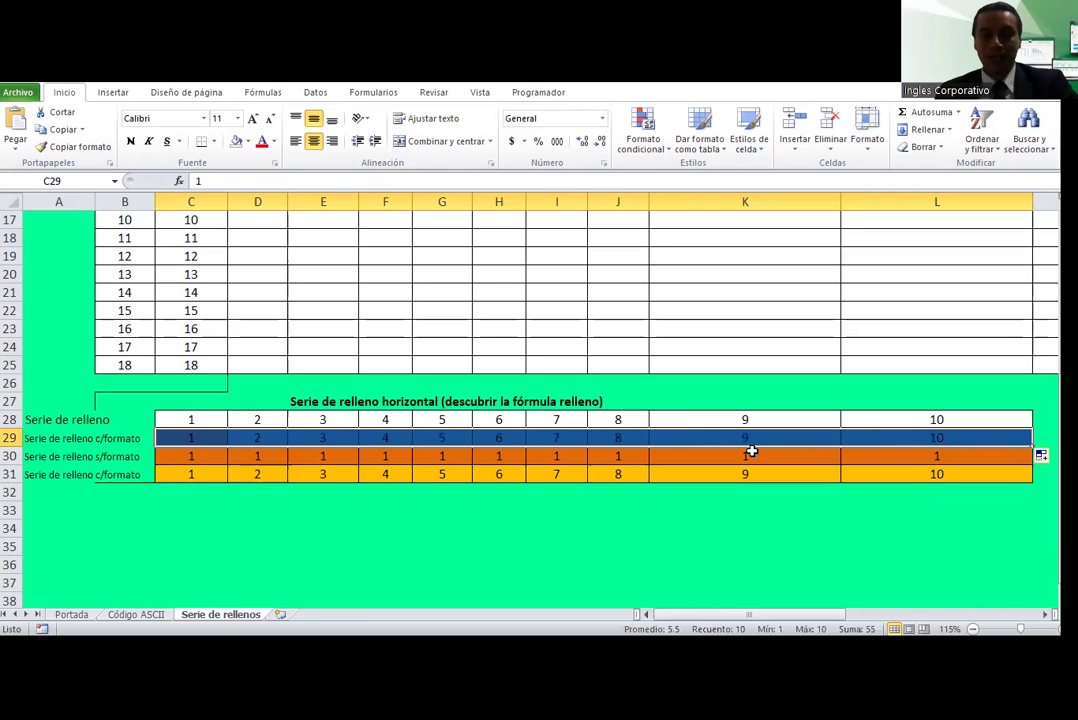
pyautogui.click(1040, 457)
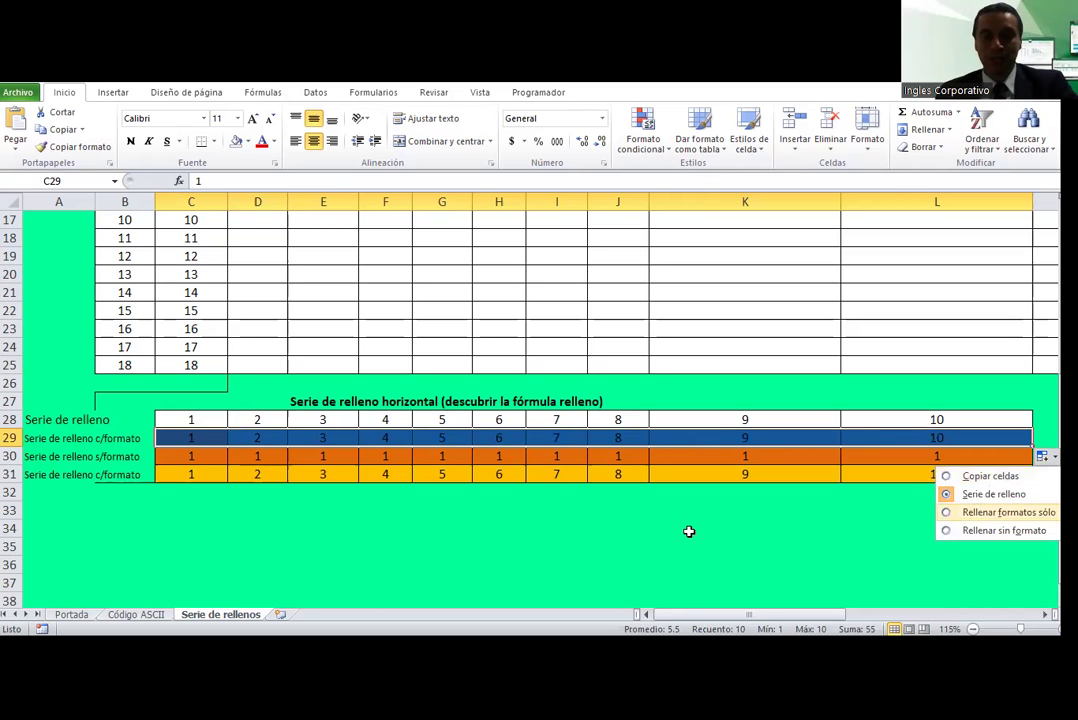
pyautogui.press('f')
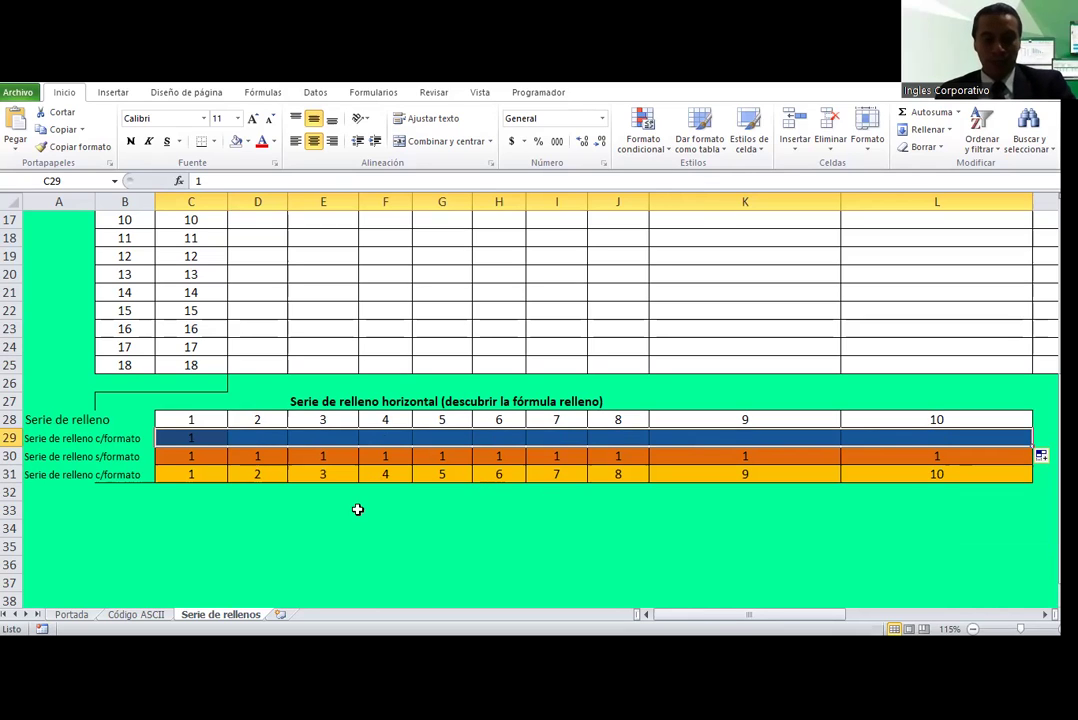
pyautogui.hotkey('ctrl', 'z')
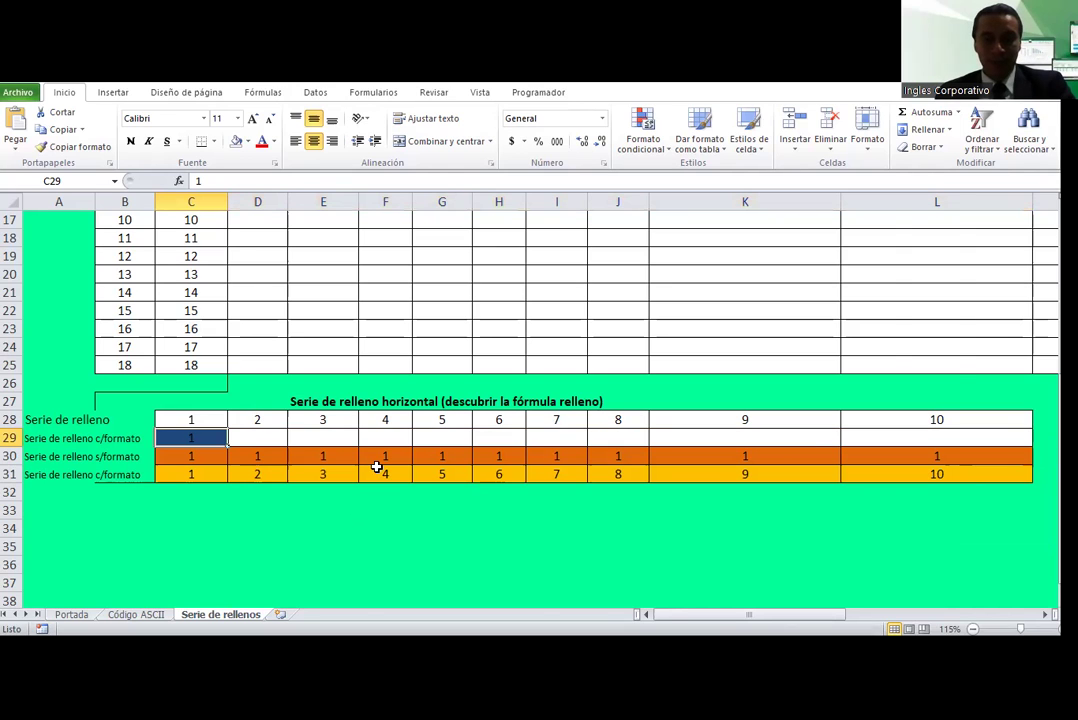
# Step: Fill C29's 1 across to L29 and copy the values without formatting
pyautogui.keyDown('ctrl'); pyautogui.scroll(-1, 233, 532); pyautogui.keyUp('ctrl')
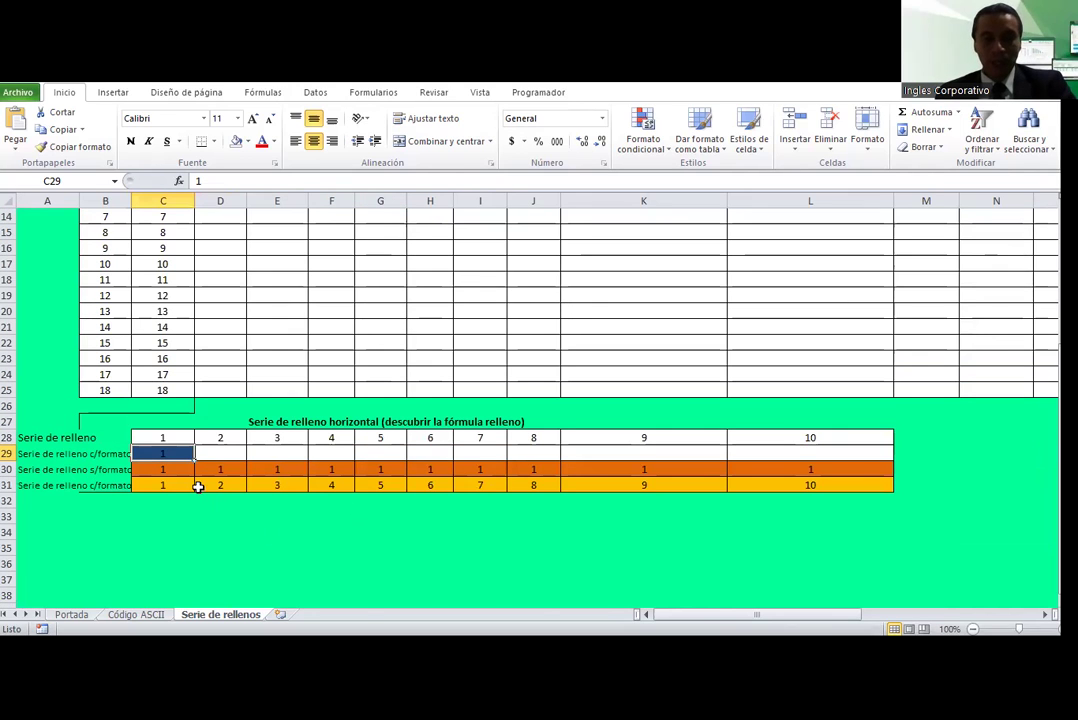
pyautogui.moveTo(197, 462); pyautogui.dragTo(740, 472)
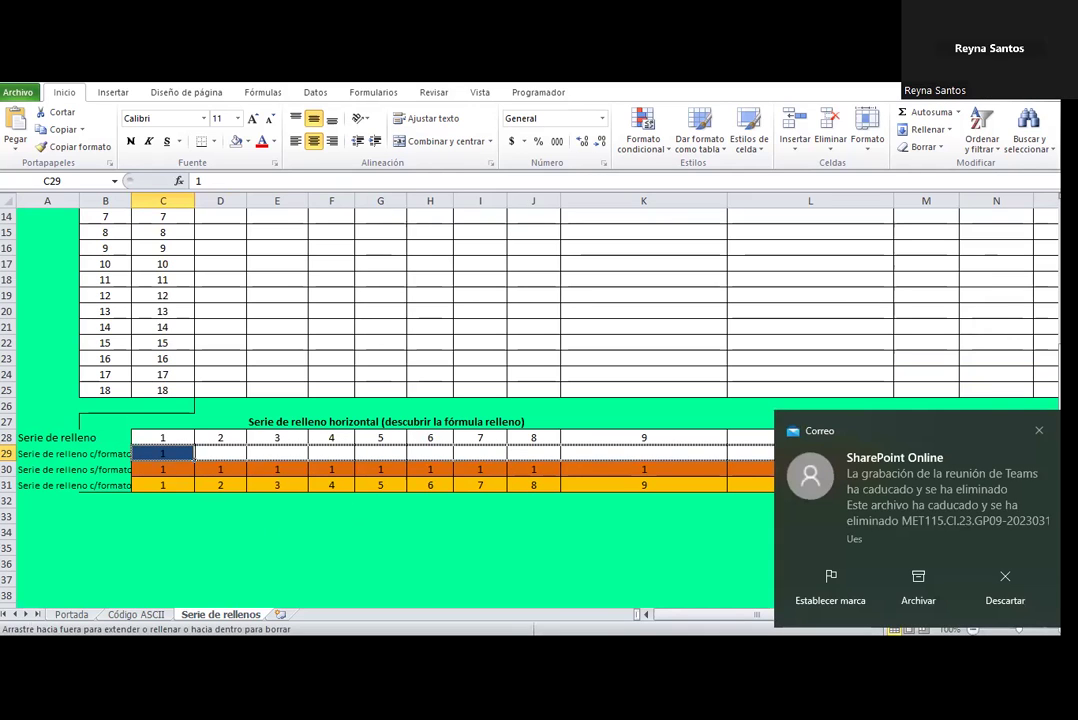
pyautogui.moveTo(830, 473); pyautogui.dragTo(832, 470)
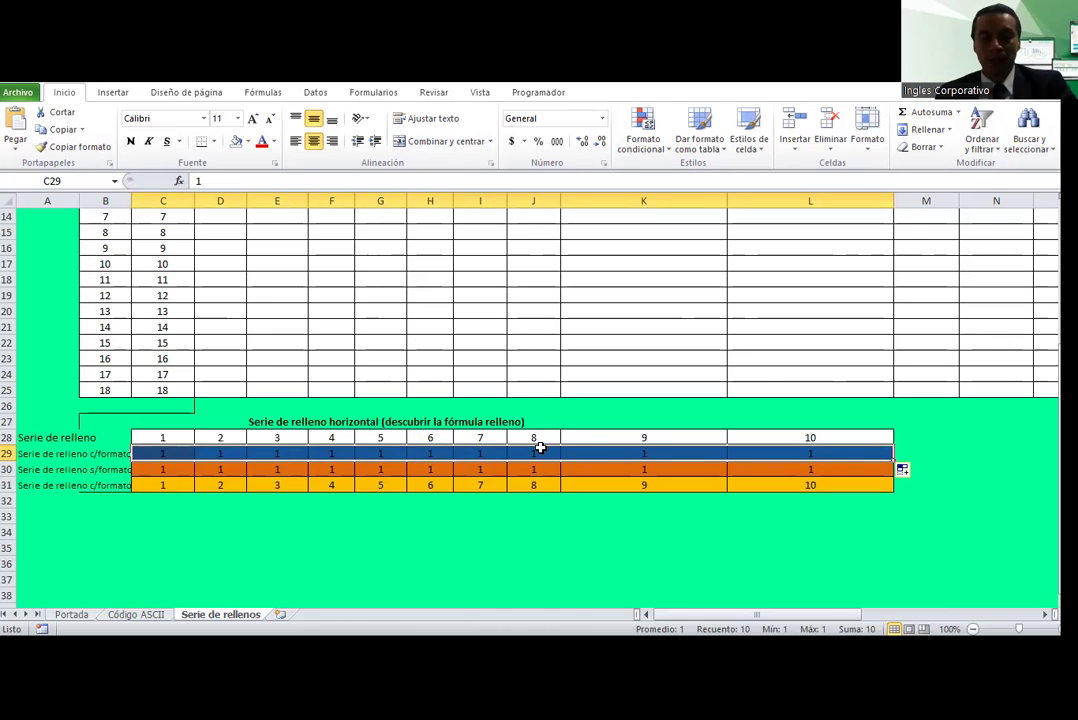
pyautogui.click(918, 472)
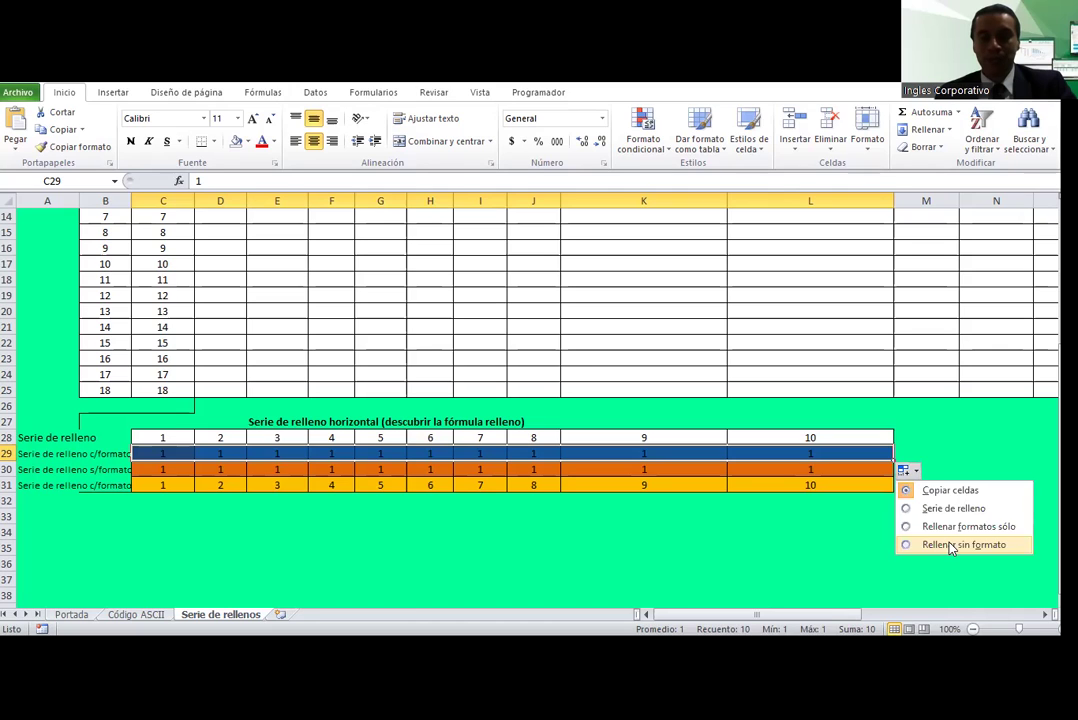
pyautogui.click(950, 545)
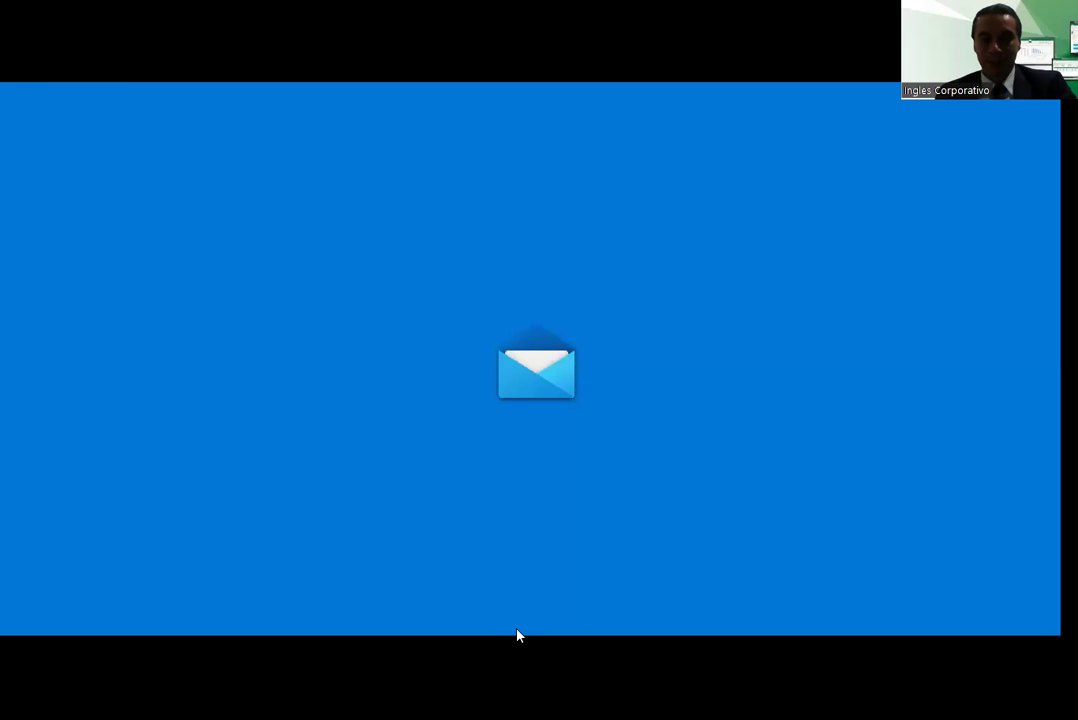
pyautogui.hotkey('alt', 'Tab')
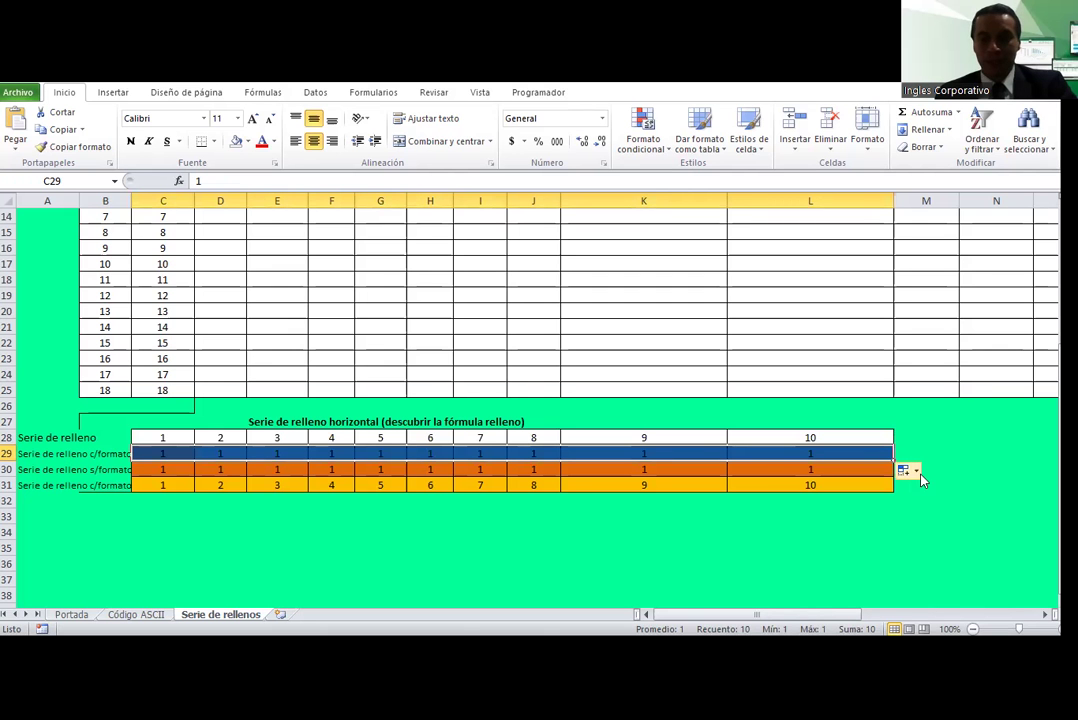
pyautogui.click(912, 471)
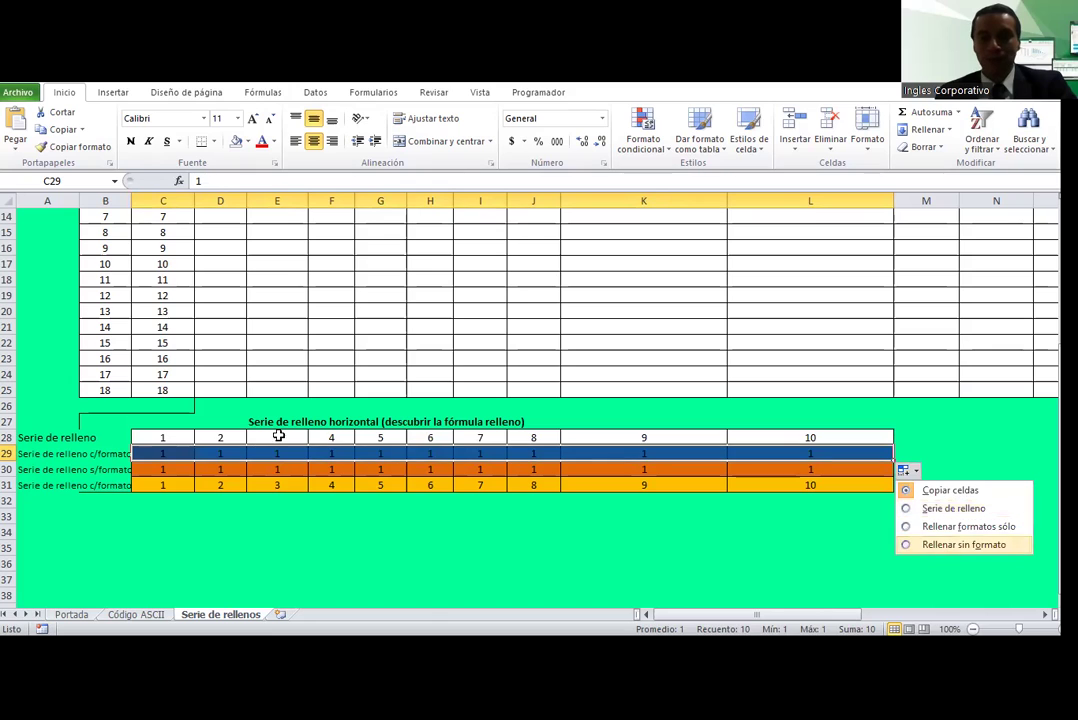
pyautogui.click(948, 545)
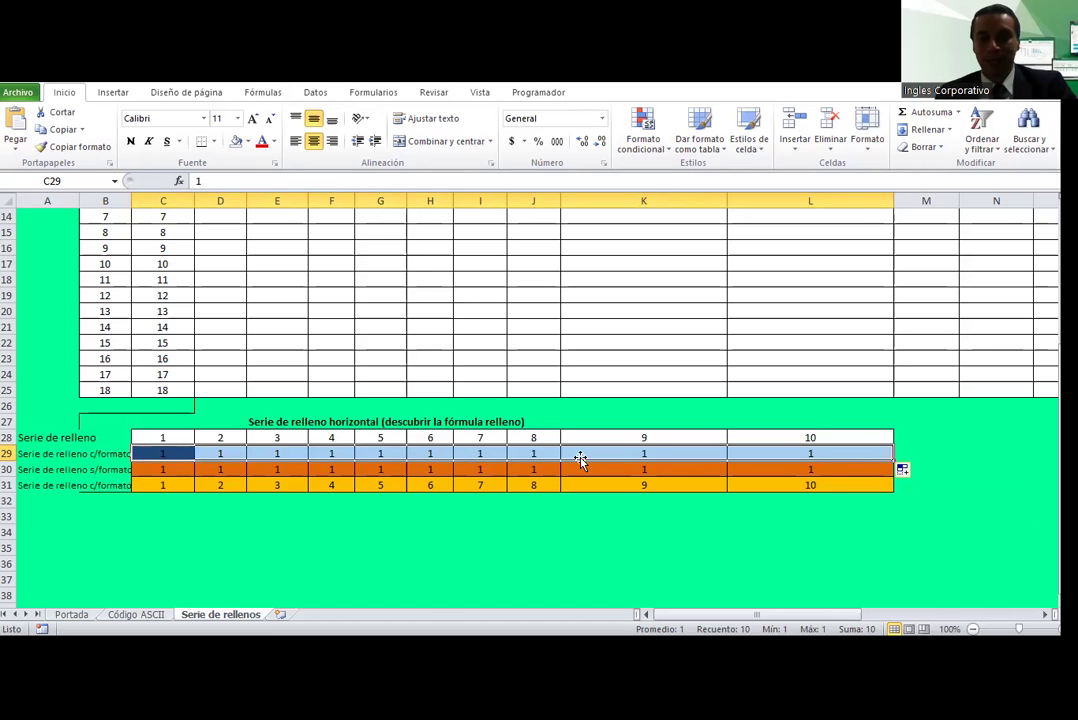
# Step: Cycle row 29 through series, copy and formats-only fills, ending on the 1–10 series
pyautogui.click(1037, 435)
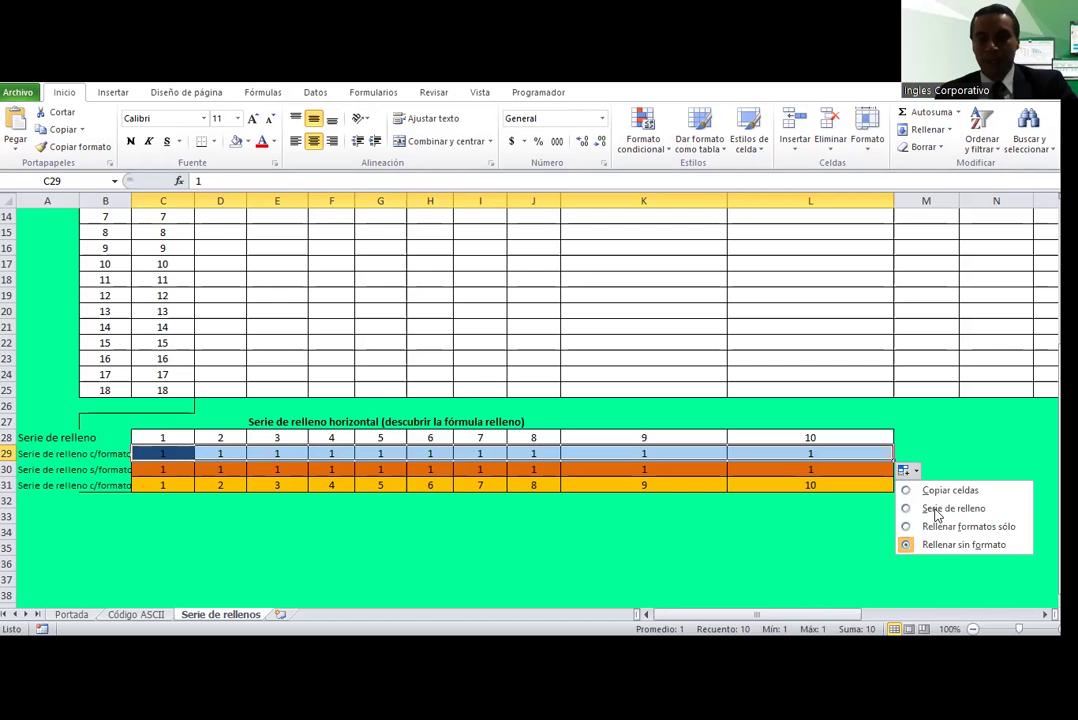
pyautogui.click(952, 509)
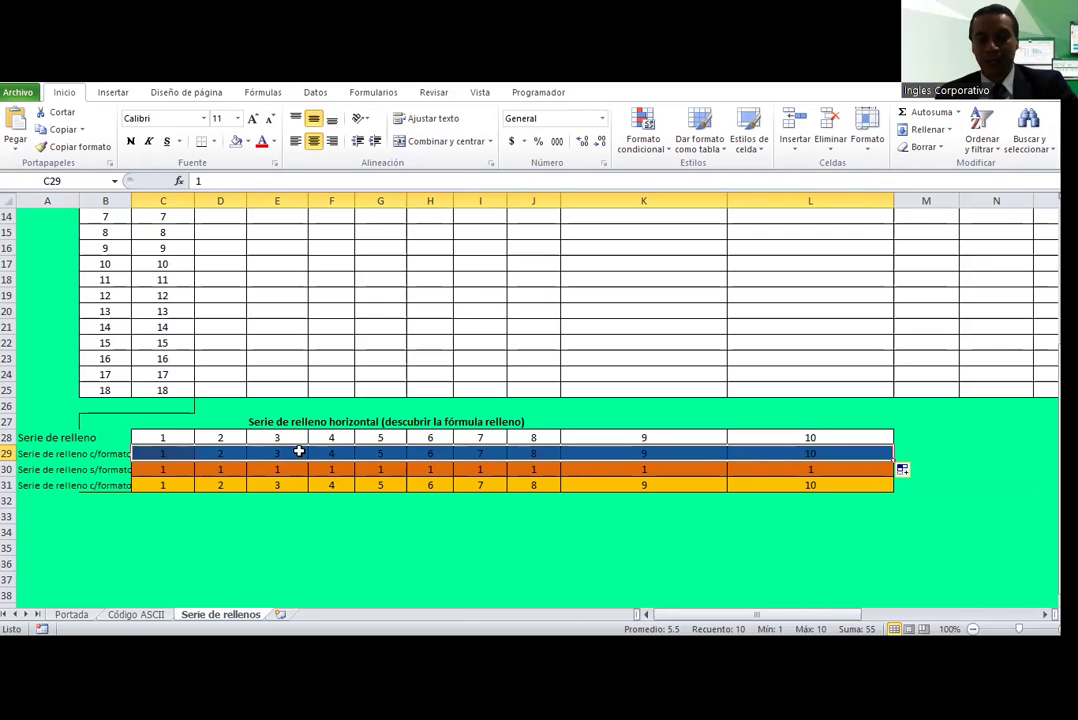
pyautogui.click(913, 474)
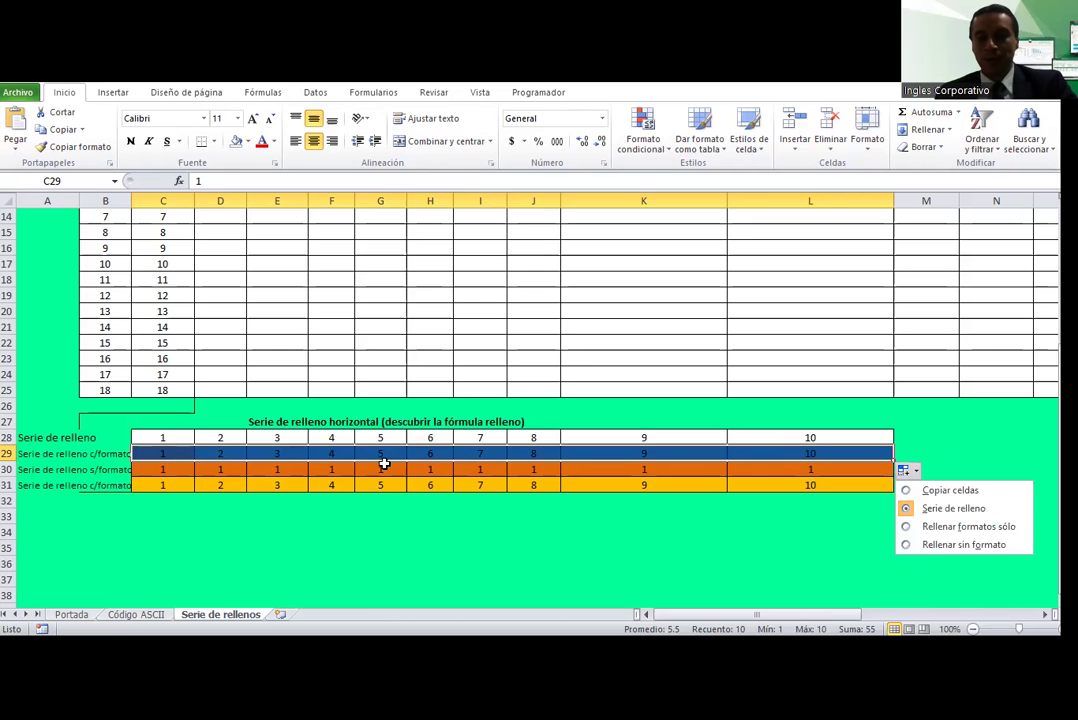
pyautogui.press('Return')
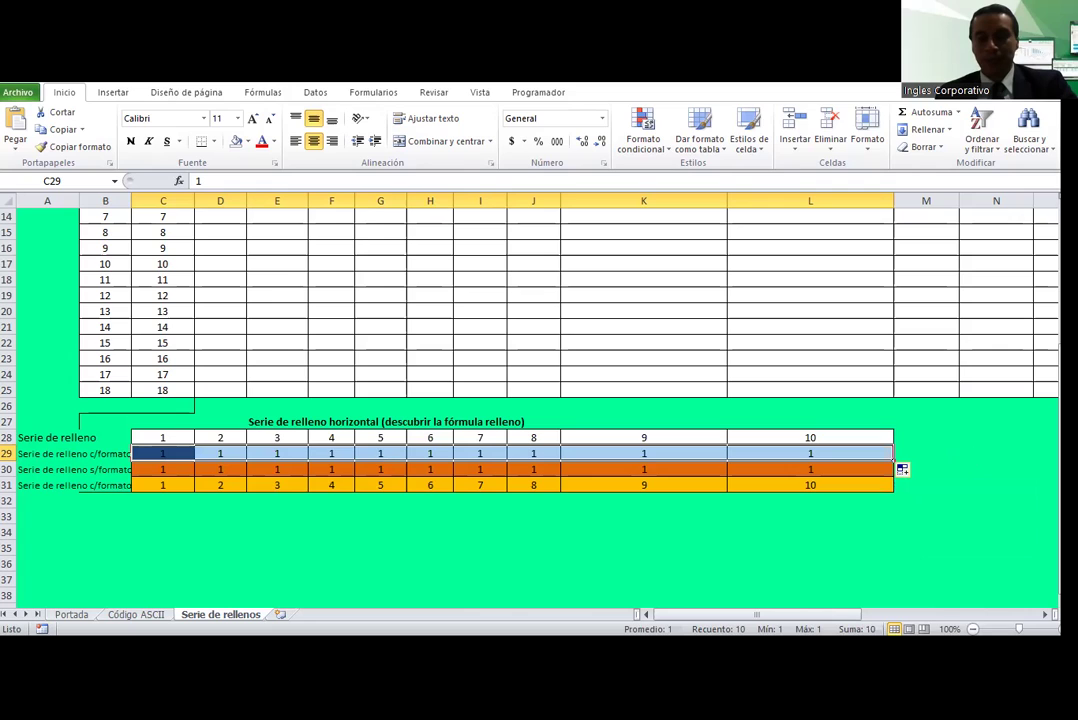
pyautogui.click(904, 469)
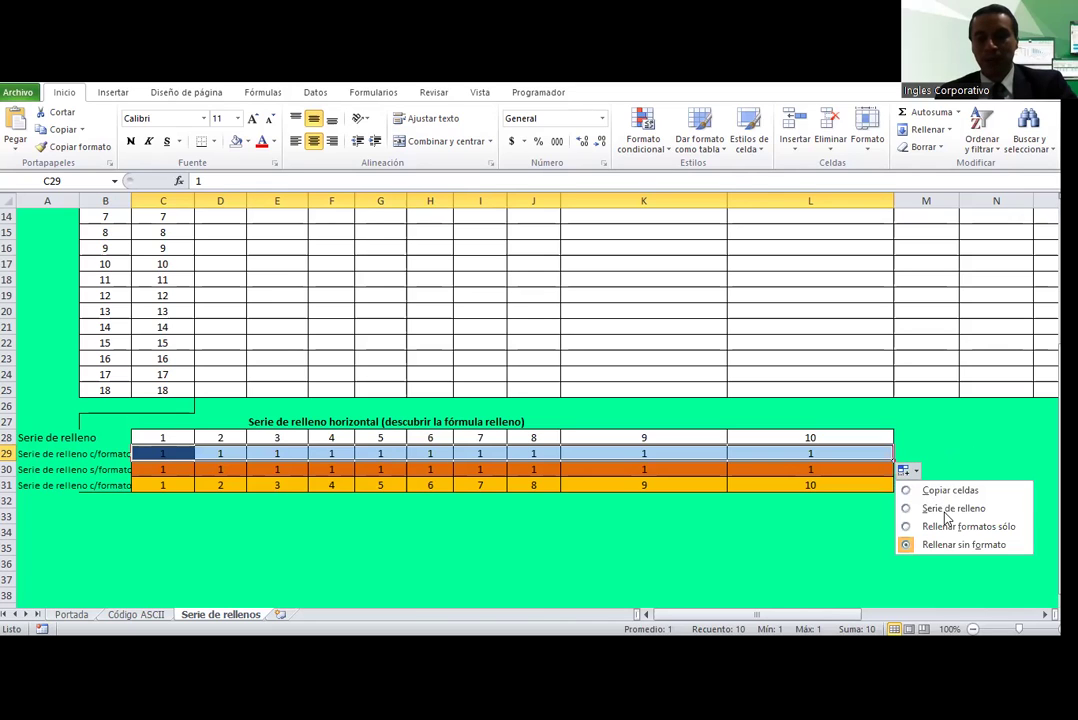
pyautogui.click(925, 510)
pyautogui.click(904, 470)
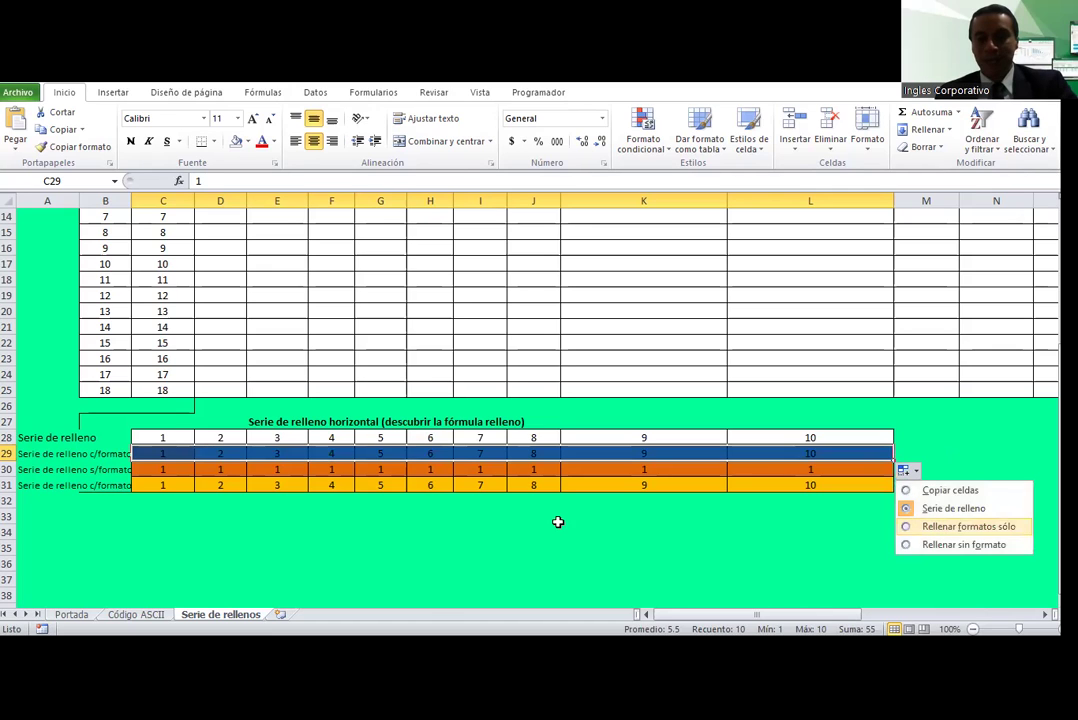
pyautogui.press('Return')
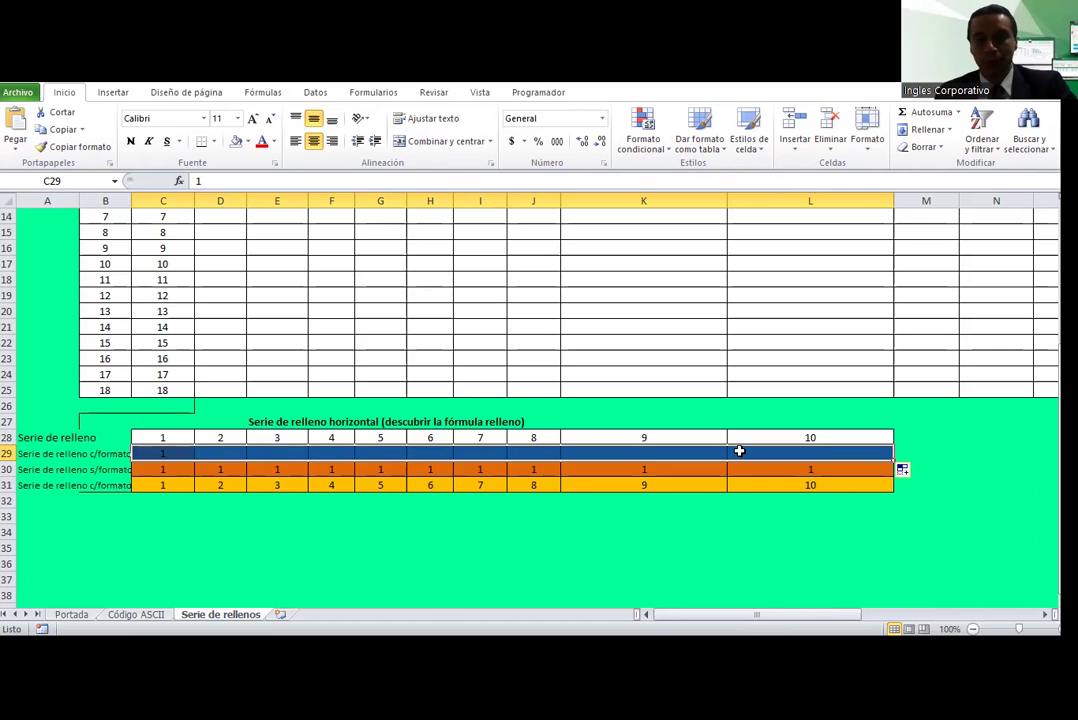
pyautogui.click(904, 470)
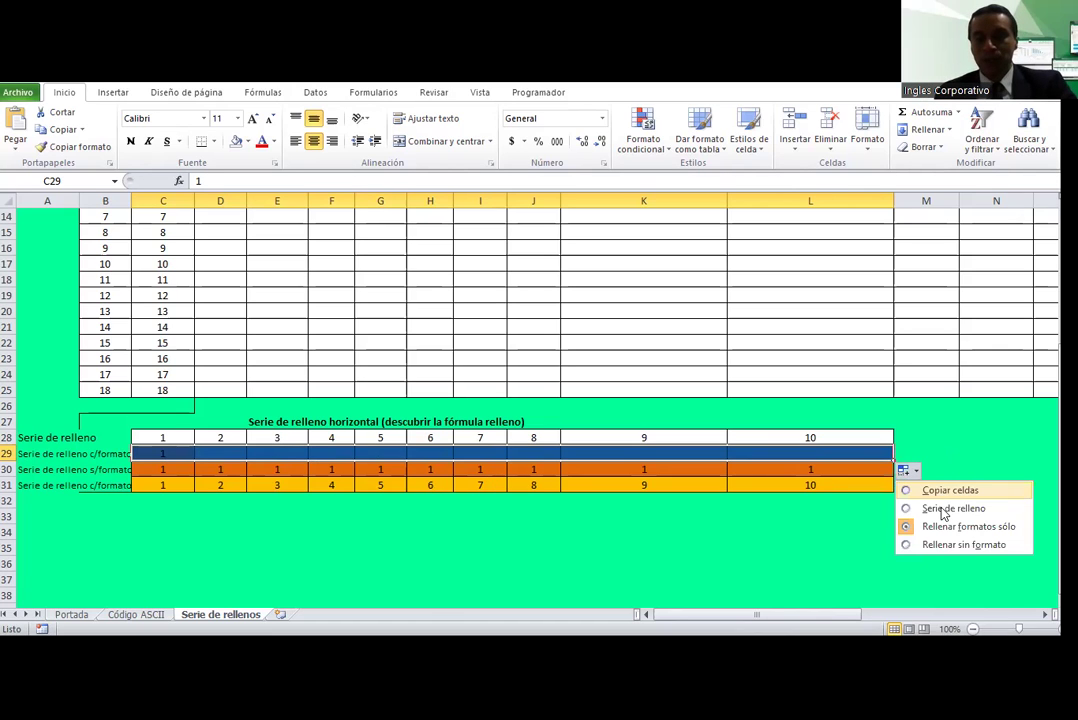
pyautogui.click(578, 562)
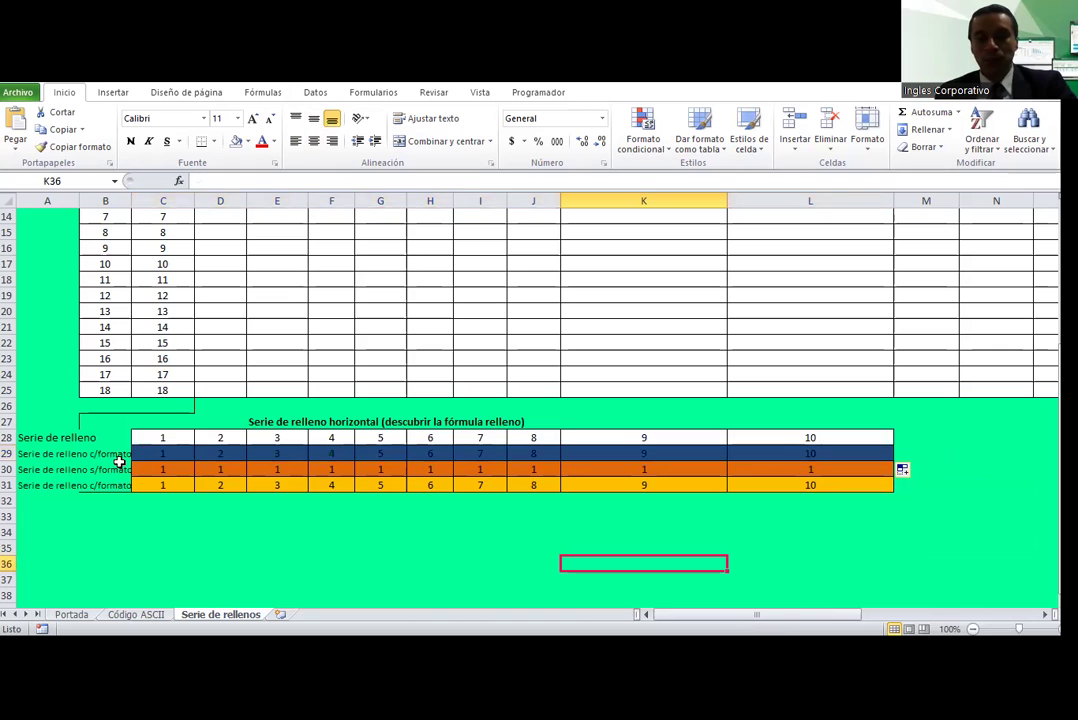
# Step: Select the numbered 1–10 series in rows 28 and 29
pyautogui.click(165, 453)
pyautogui.moveTo(205, 453); pyautogui.dragTo(818, 455)
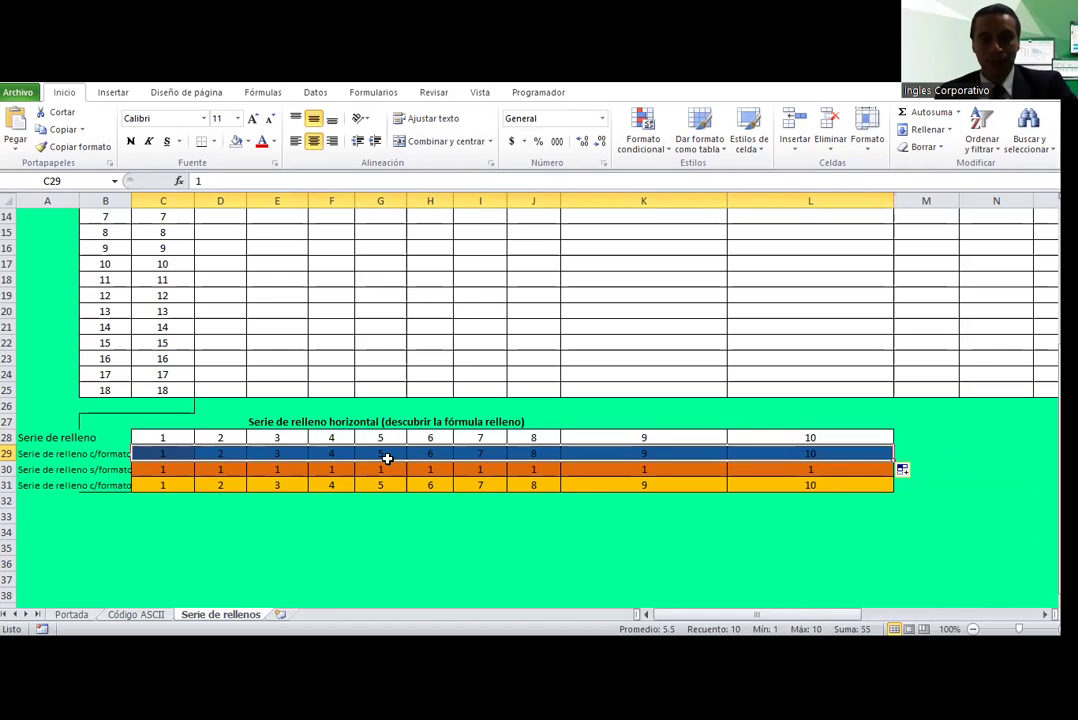
pyautogui.scroll(5, 386, 457)
pyautogui.scroll(-1, 386, 457)
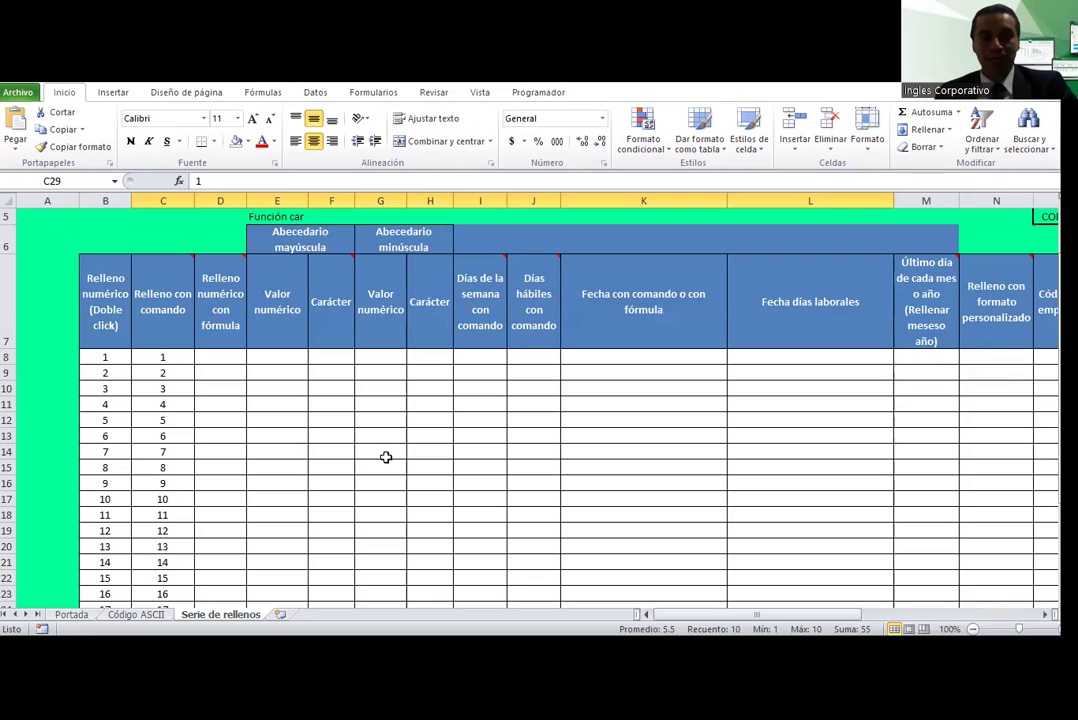
# Step: Enter the starting value 1 in D8 and the formula =D8+1 in D9
pyautogui.click(324, 313)
pyautogui.moveTo(331, 301)
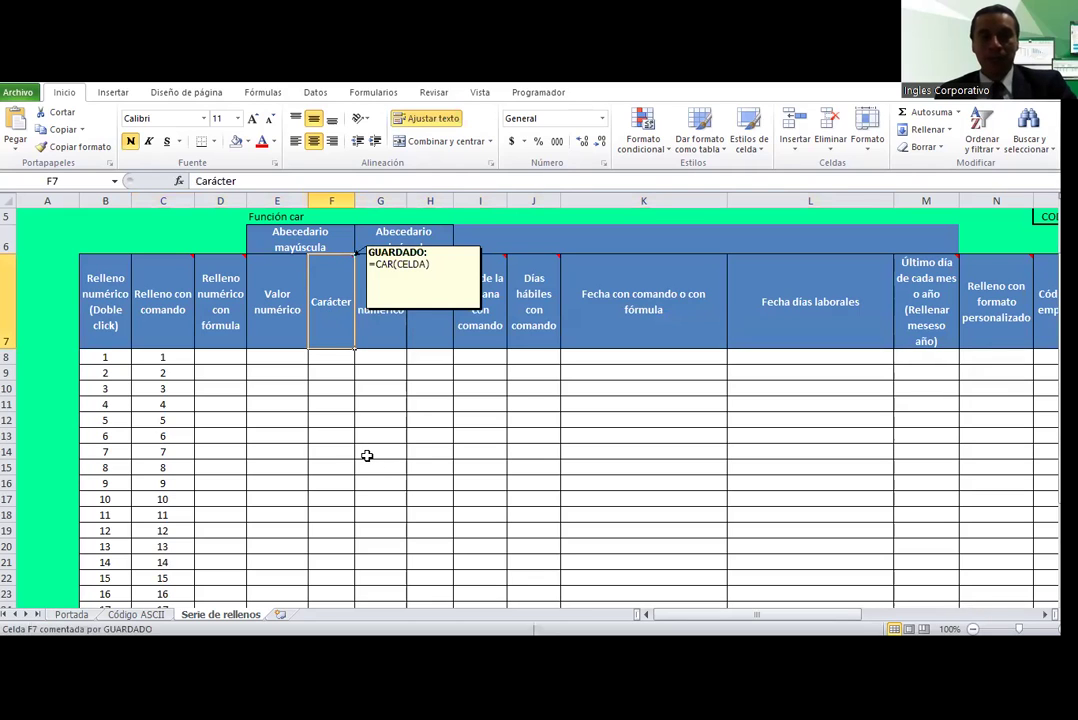
pyautogui.click(220, 353)
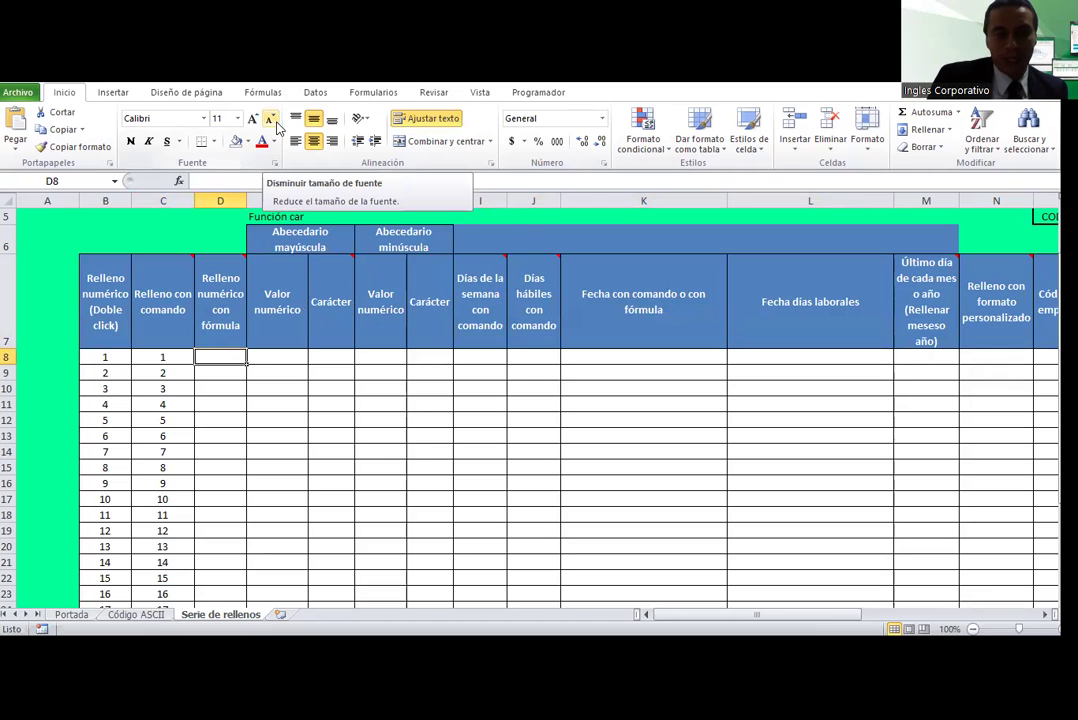
pyautogui.write('1')
pyautogui.press('Return')
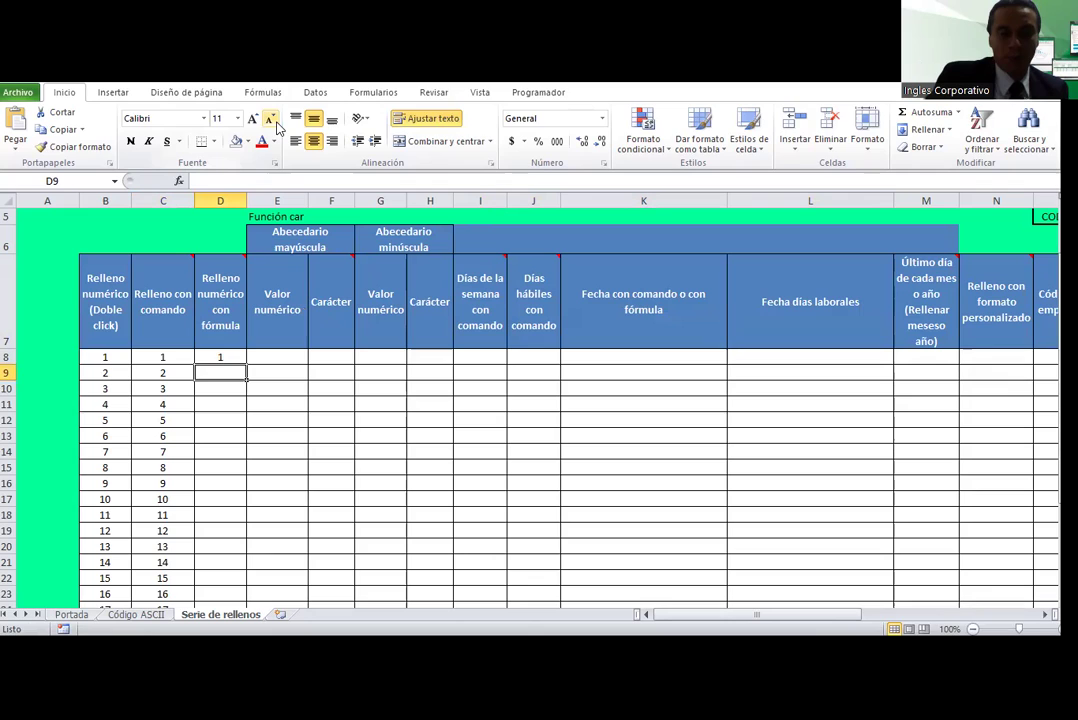
pyautogui.write('=')
pyautogui.press('Up')
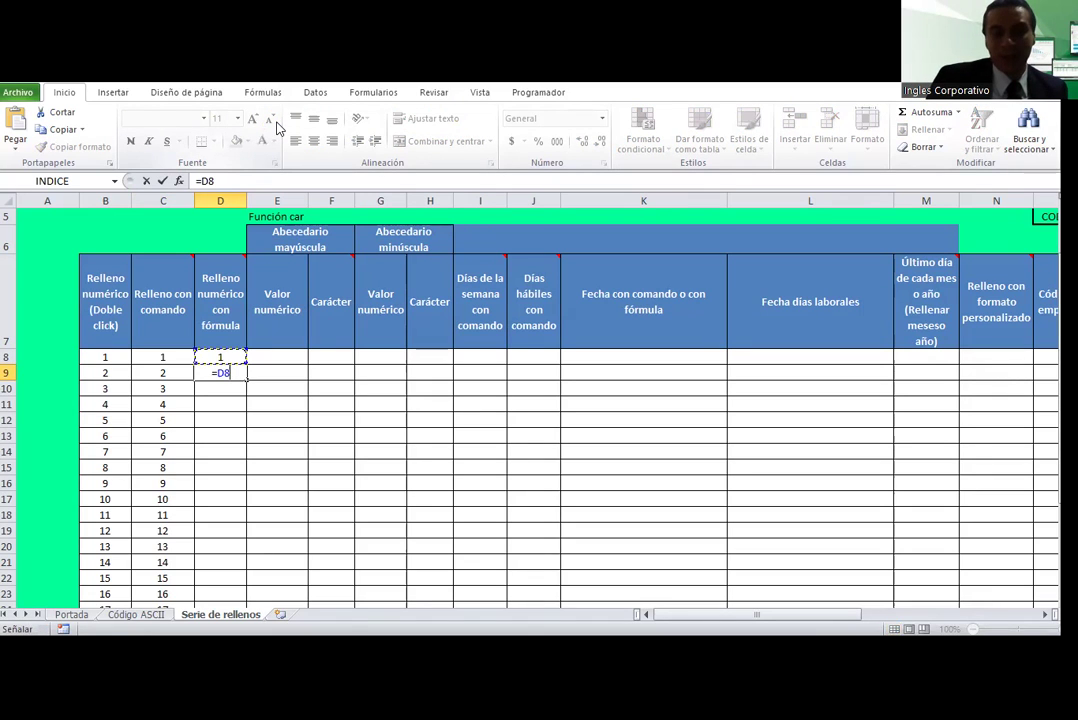
pyautogui.write('+')
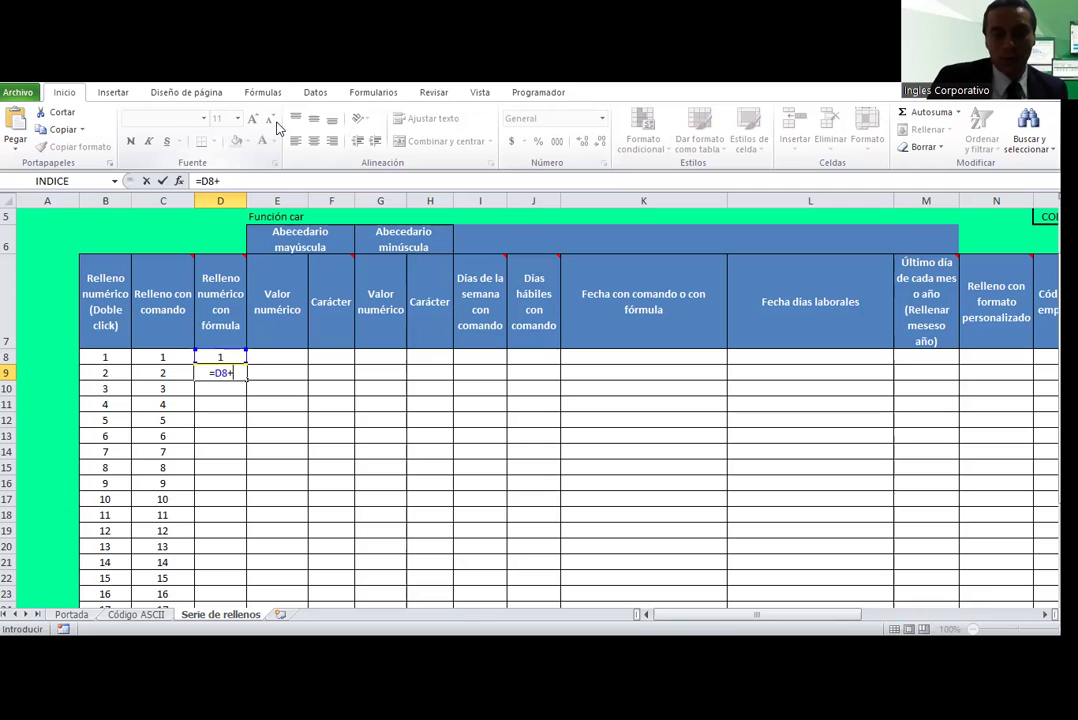
pyautogui.write('1')
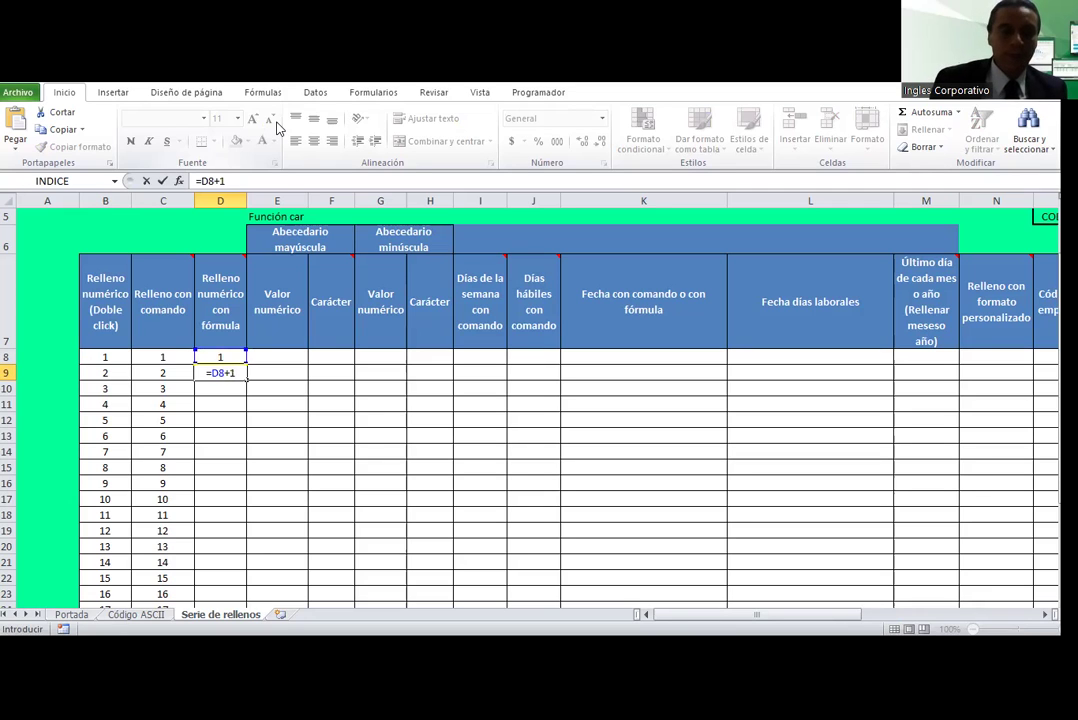
pyautogui.press('Return')
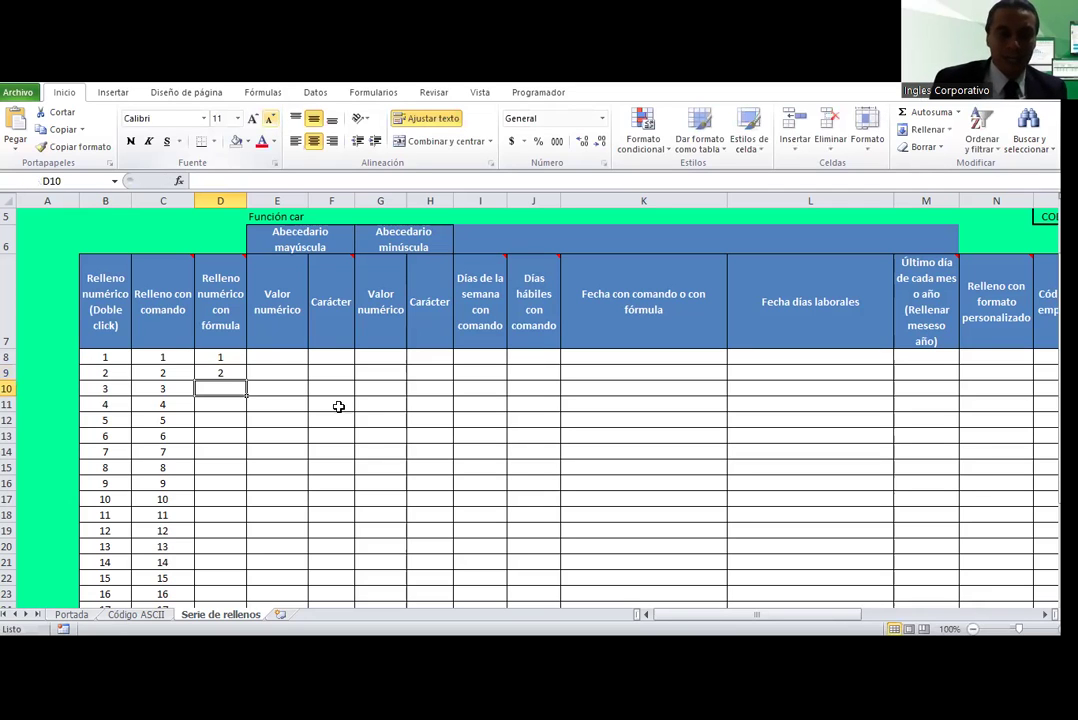
# Step: Copy D9's formula down to D25 and verify references such as D16 and D23
pyautogui.click(236, 360)
pyautogui.click(231, 373)
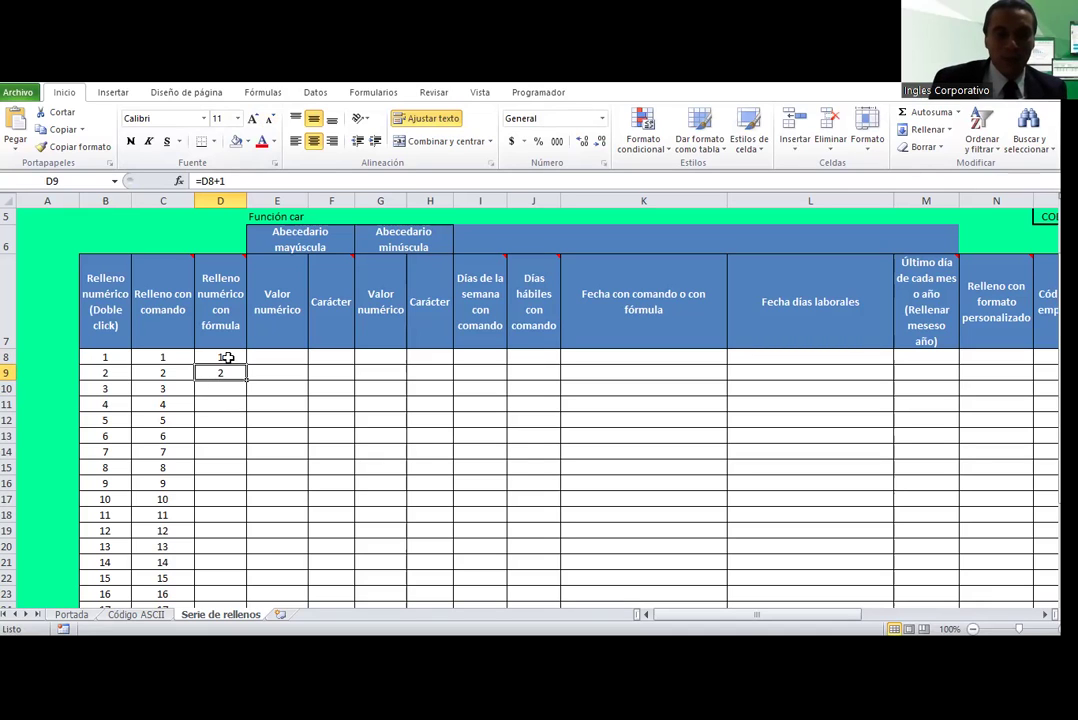
pyautogui.click(228, 357)
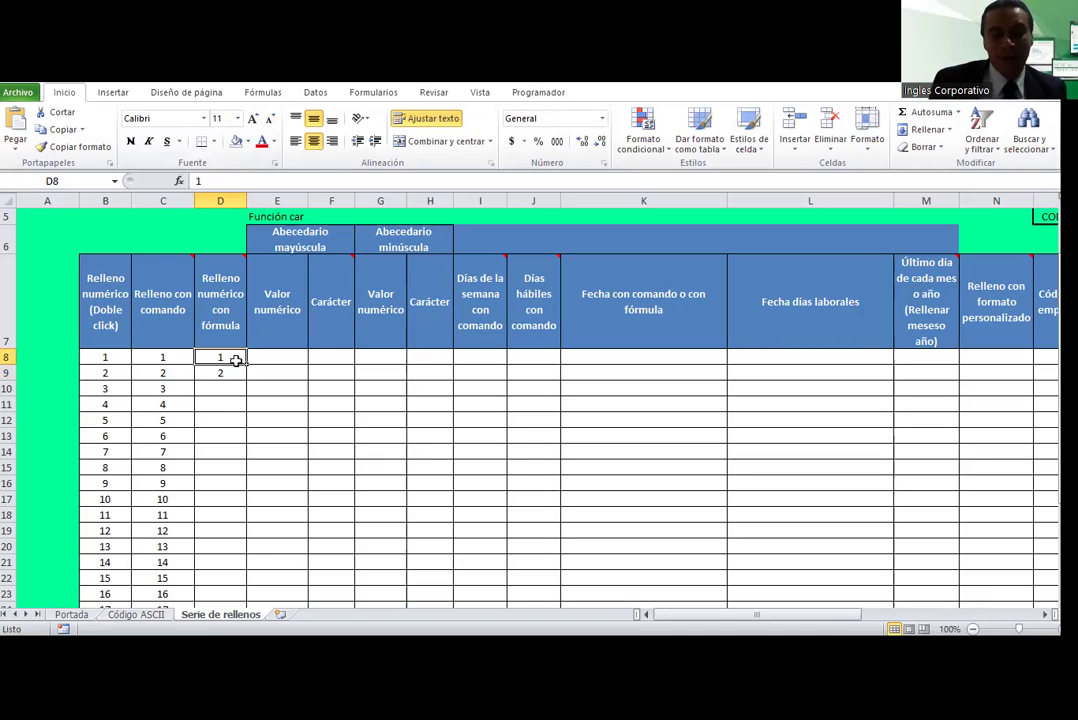
pyautogui.click(232, 371)
pyautogui.moveTo(220, 301)
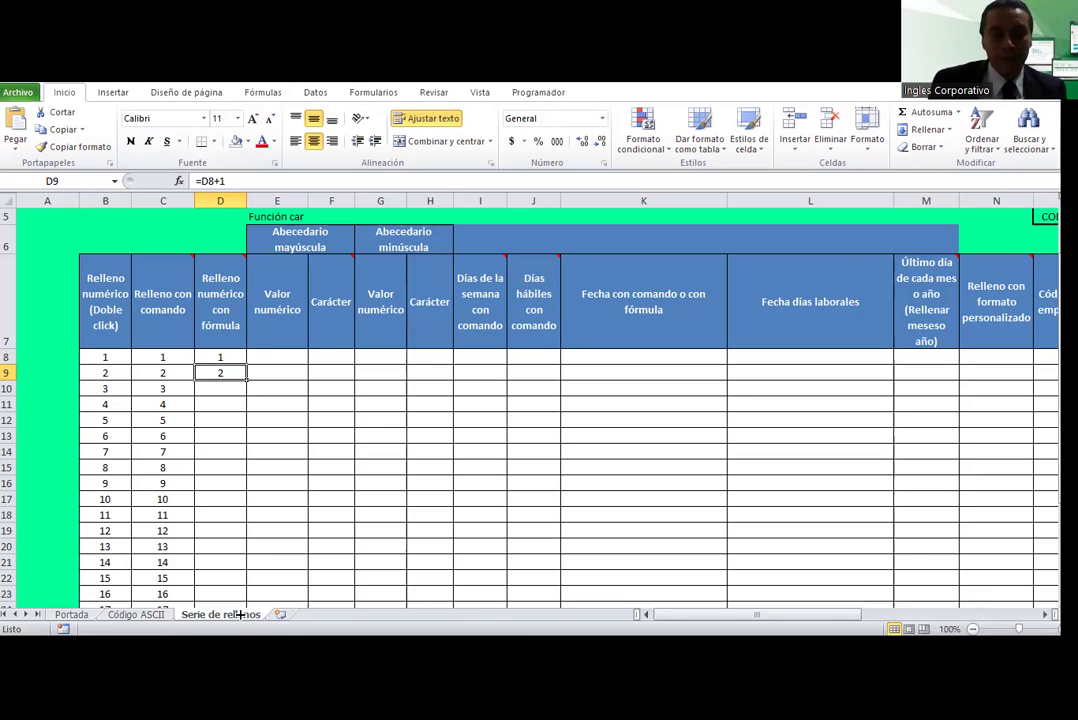
pyautogui.moveTo(247, 380); pyautogui.dragTo(240, 585)
pyautogui.click(221, 390)
pyautogui.press('Up')
pyautogui.press('Up')
pyautogui.press('Up')
pyautogui.click(223, 371)
pyautogui.click(233, 439)
pyautogui.click(230, 502)
pyautogui.click(220, 547)
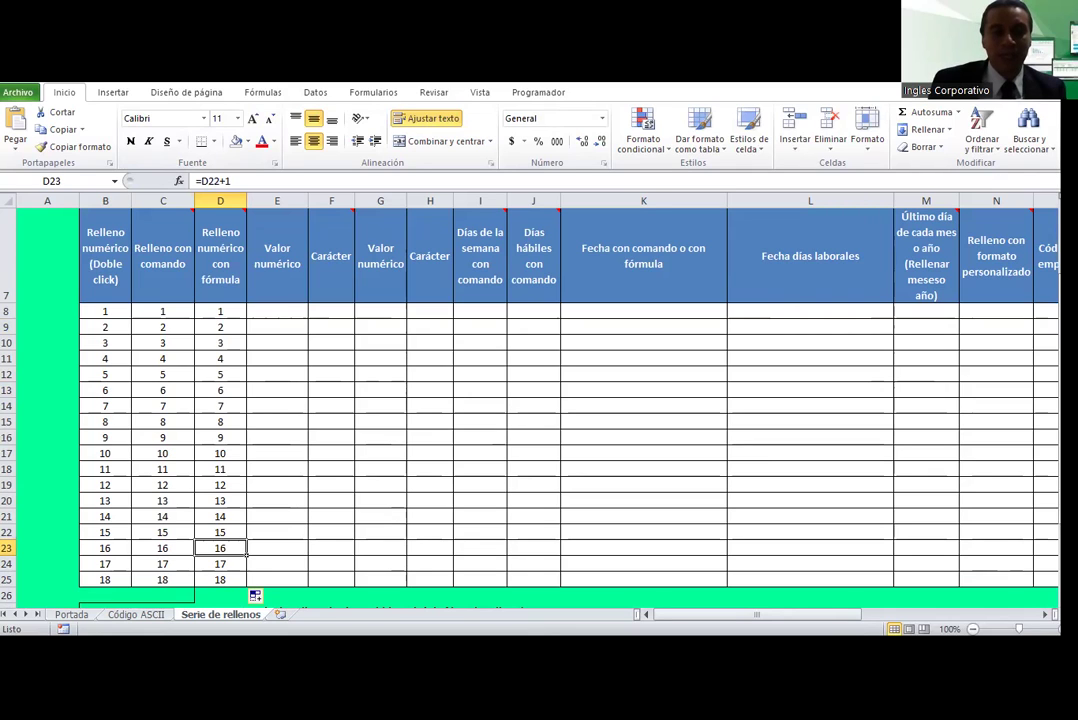
pyautogui.click(10, 453)
# Step: Delete row 17 and compare D17's broken #¡REF! reference with D16's formula
pyautogui.rightClick(10, 455)
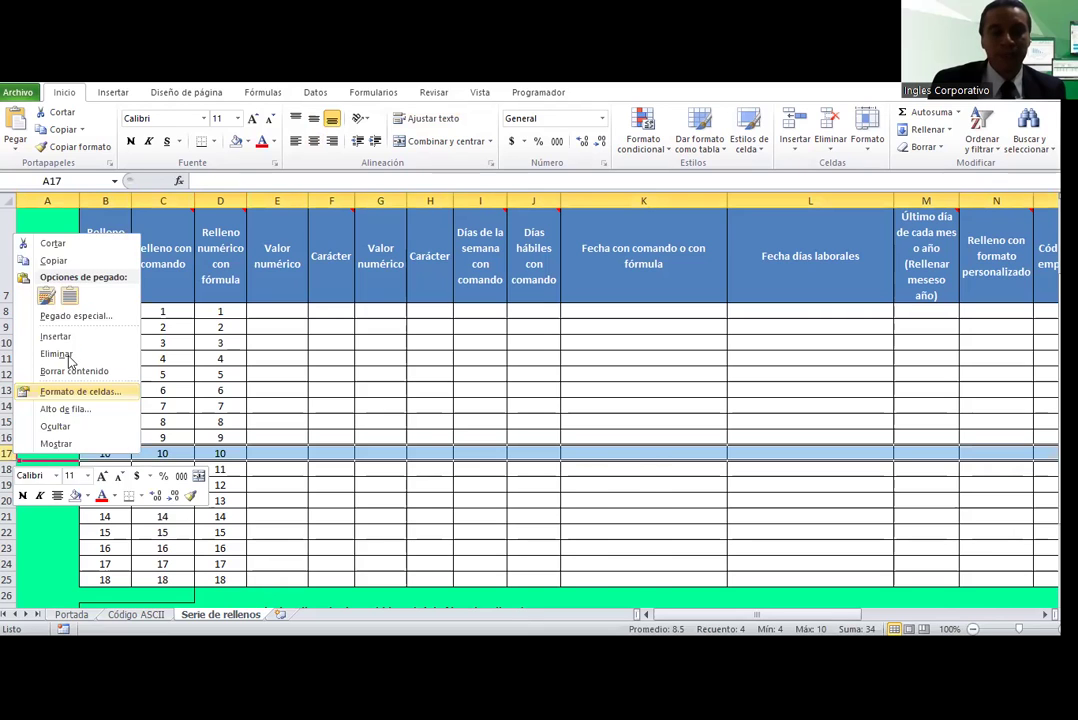
pyautogui.click(57, 354)
pyautogui.click(235, 437)
pyautogui.click(228, 455)
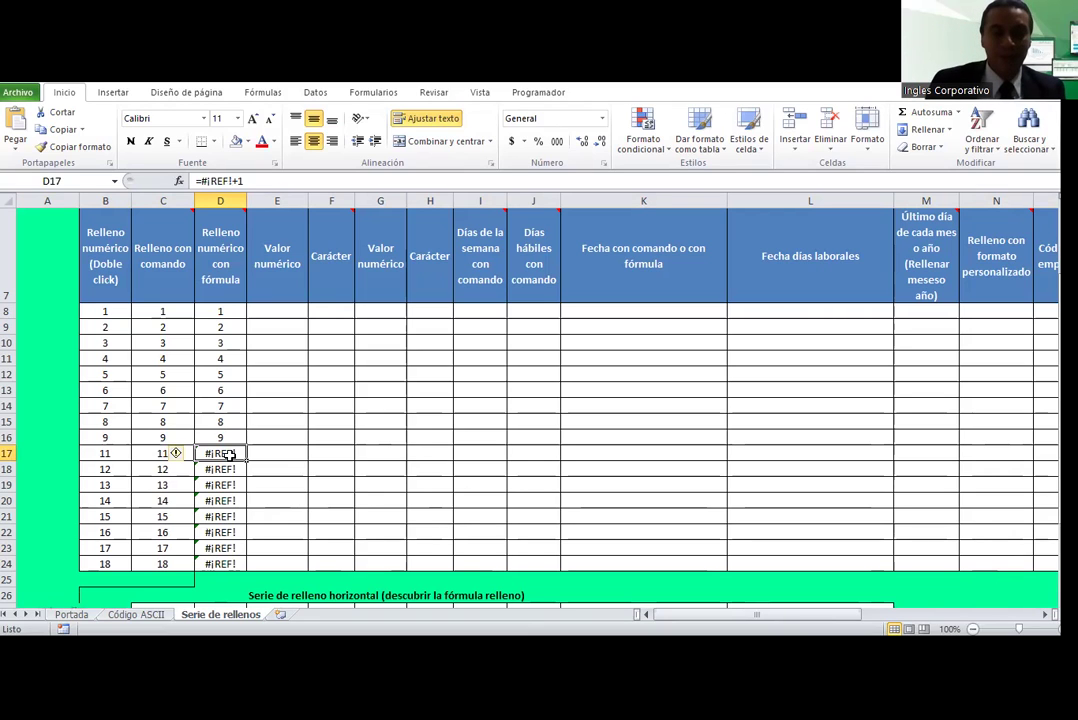
pyautogui.click(221, 437)
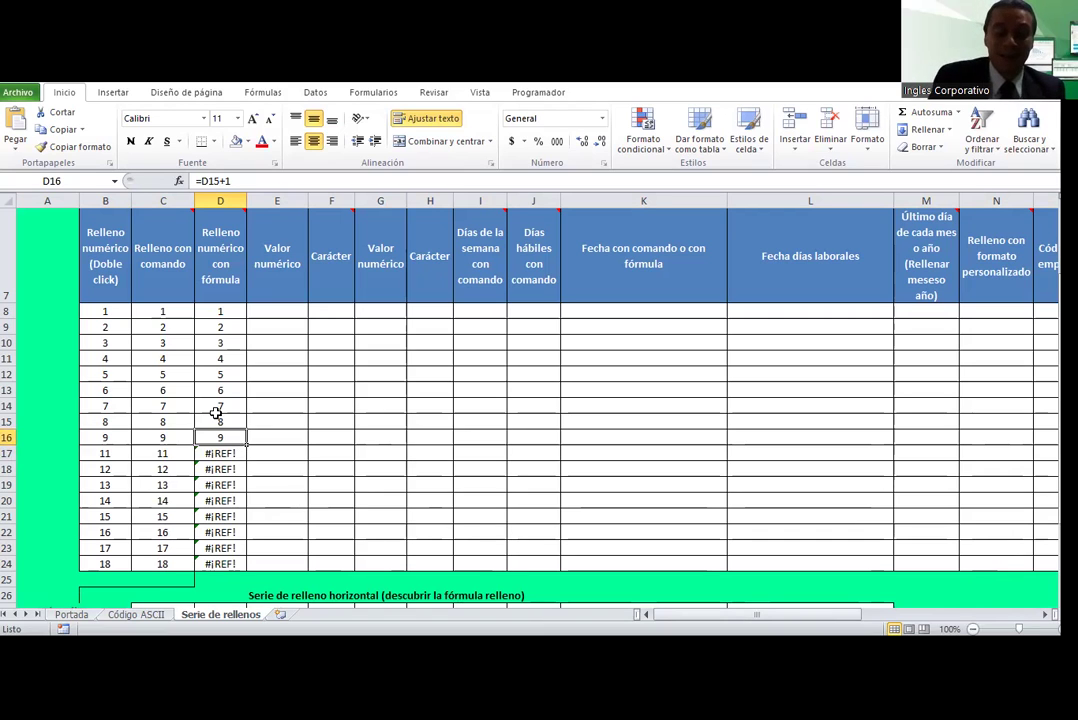
pyautogui.moveTo(140, 453)
pyautogui.mouseDown()
pyautogui.moveTo(143, 557)
pyautogui.moveTo(110, 551)
pyautogui.mouseUp()
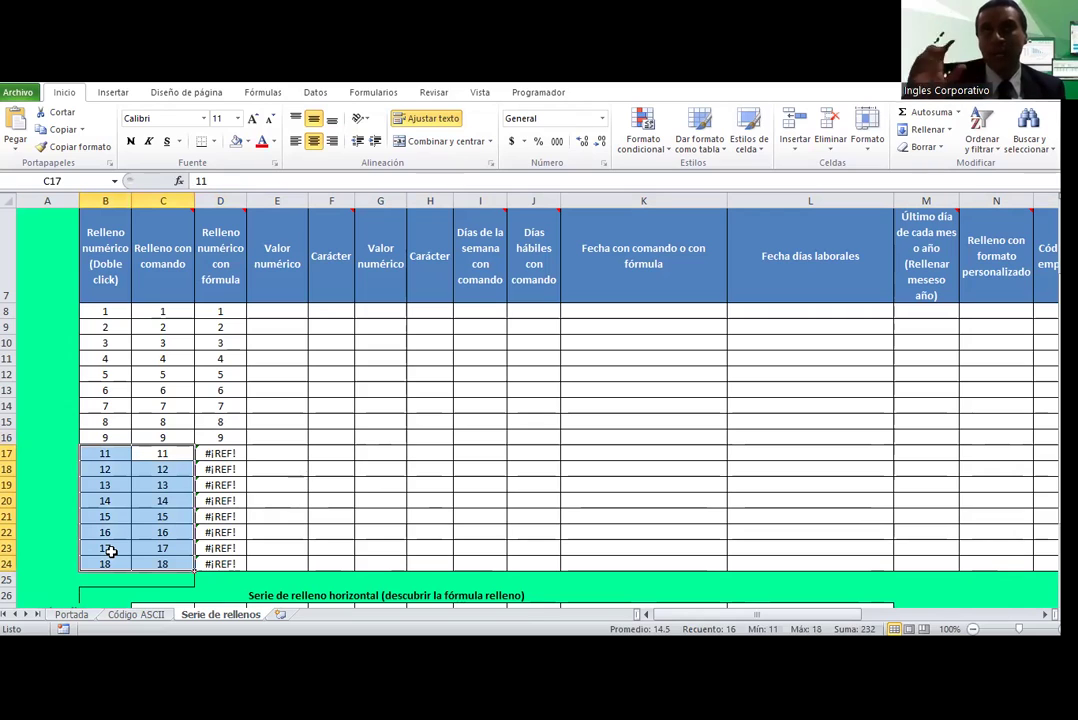
pyautogui.click(105, 438)
pyautogui.press('Down')
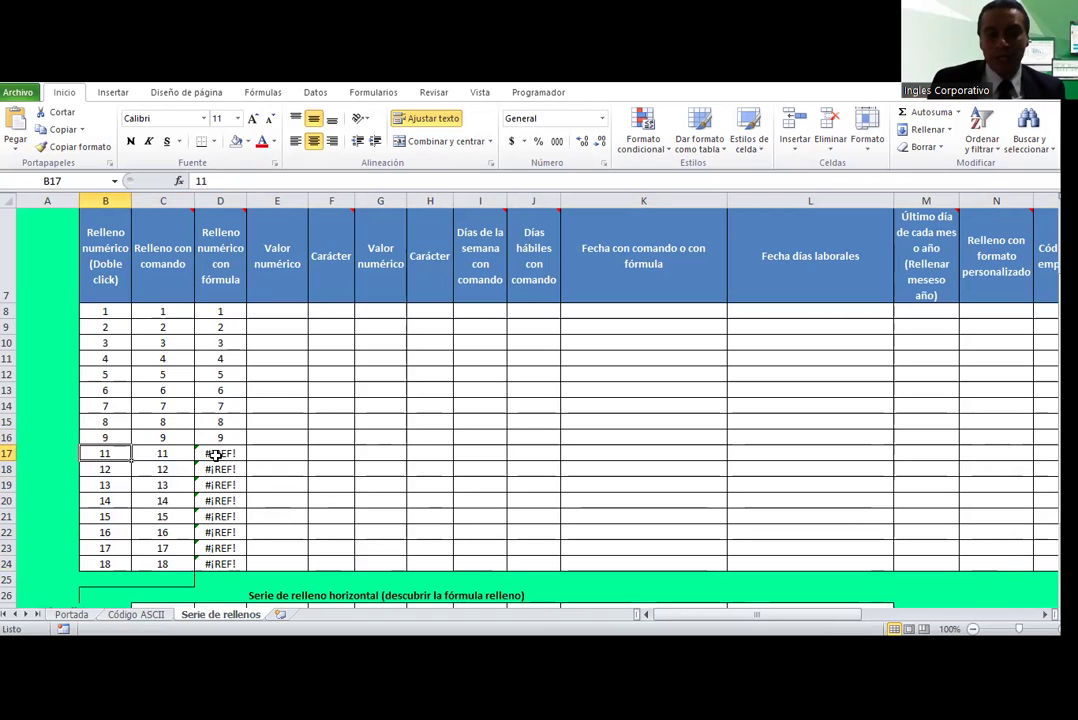
pyautogui.click(218, 454)
pyautogui.click(234, 440)
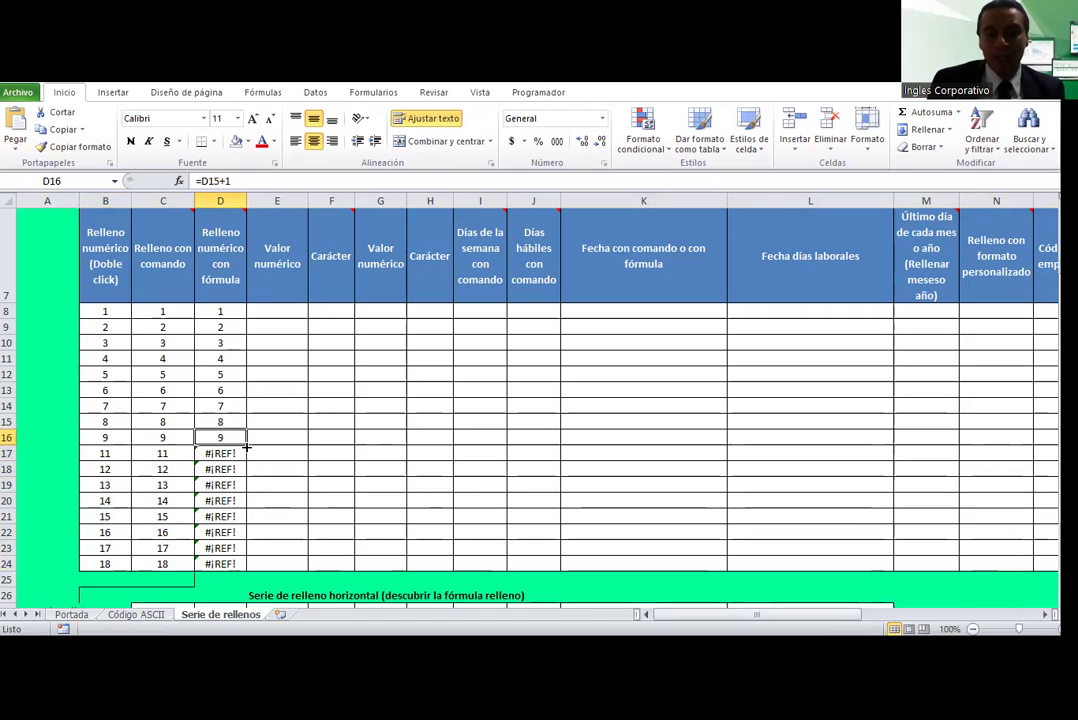
# Step: Refill column D from D16, then undo twice to restore the deleted row 17
pyautogui.doubleClick(246, 445)
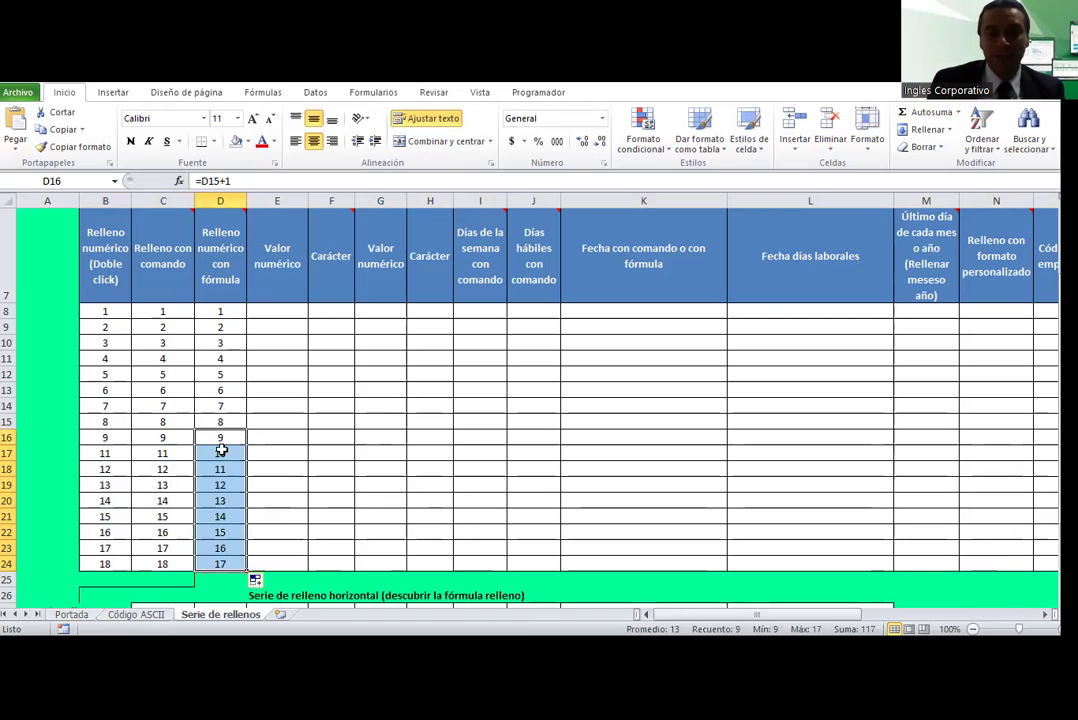
pyautogui.click(226, 452)
pyautogui.press('Down')
pyautogui.press('Down')
pyautogui.press('Down')
pyautogui.click(220, 438)
pyautogui.click(221, 452)
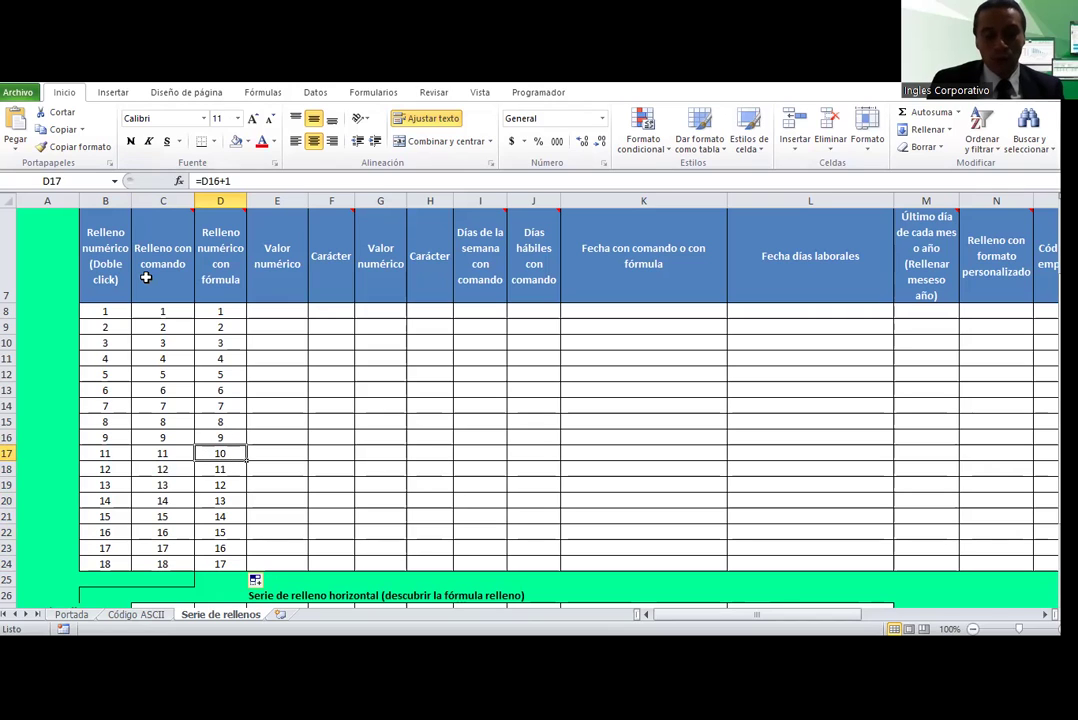
pyautogui.hotkey('ctrl', 'z')
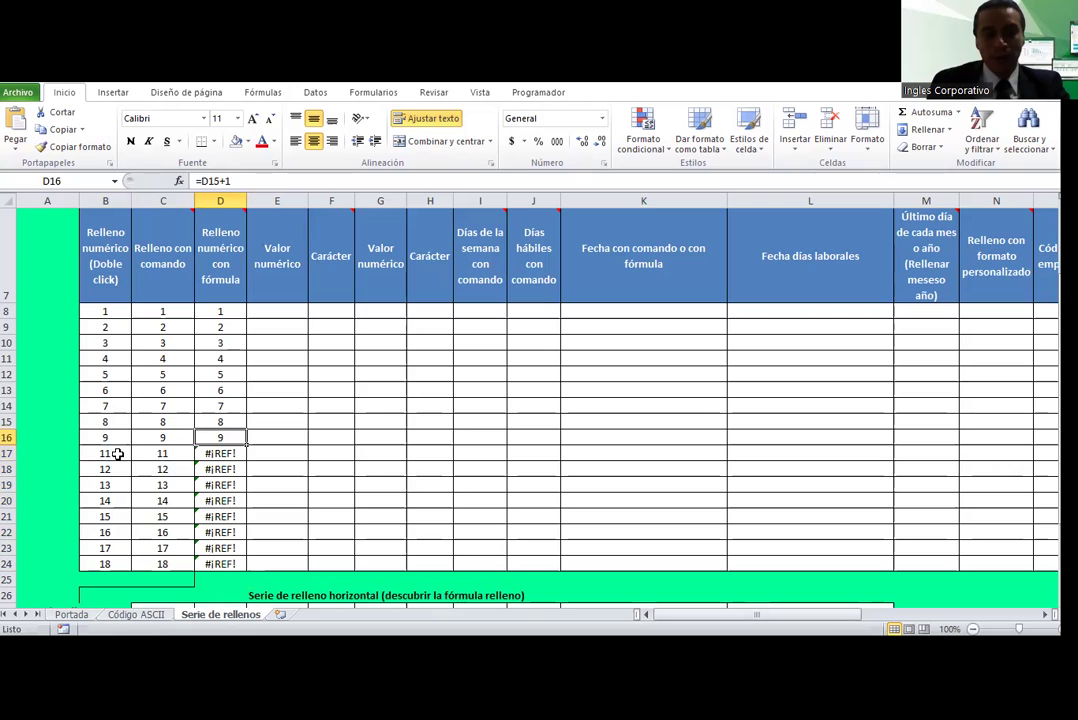
pyautogui.hotkey('ctrl', 'z')
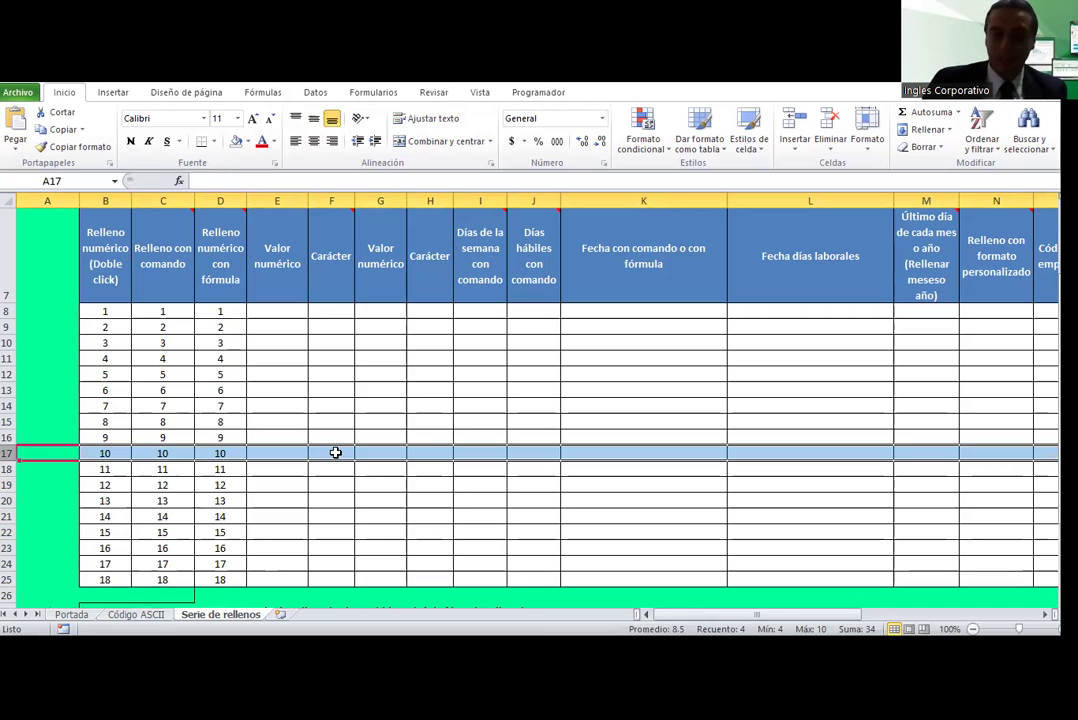
pyautogui.click(218, 359)
pyautogui.click(340, 308)
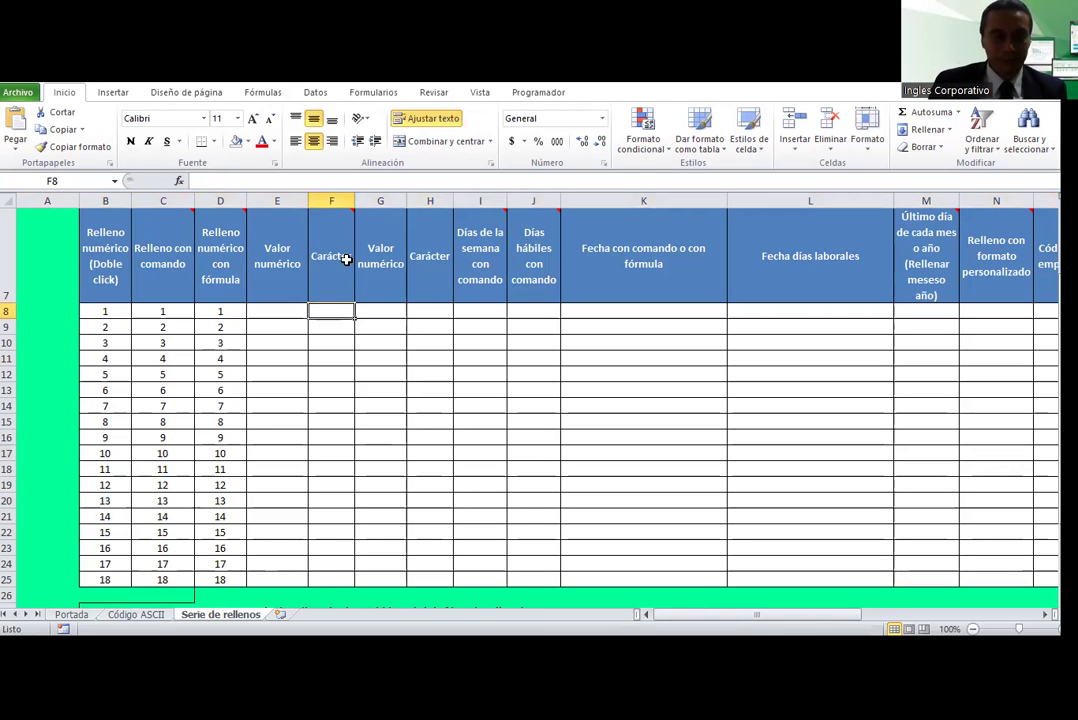
pyautogui.scroll(1, 344, 337)
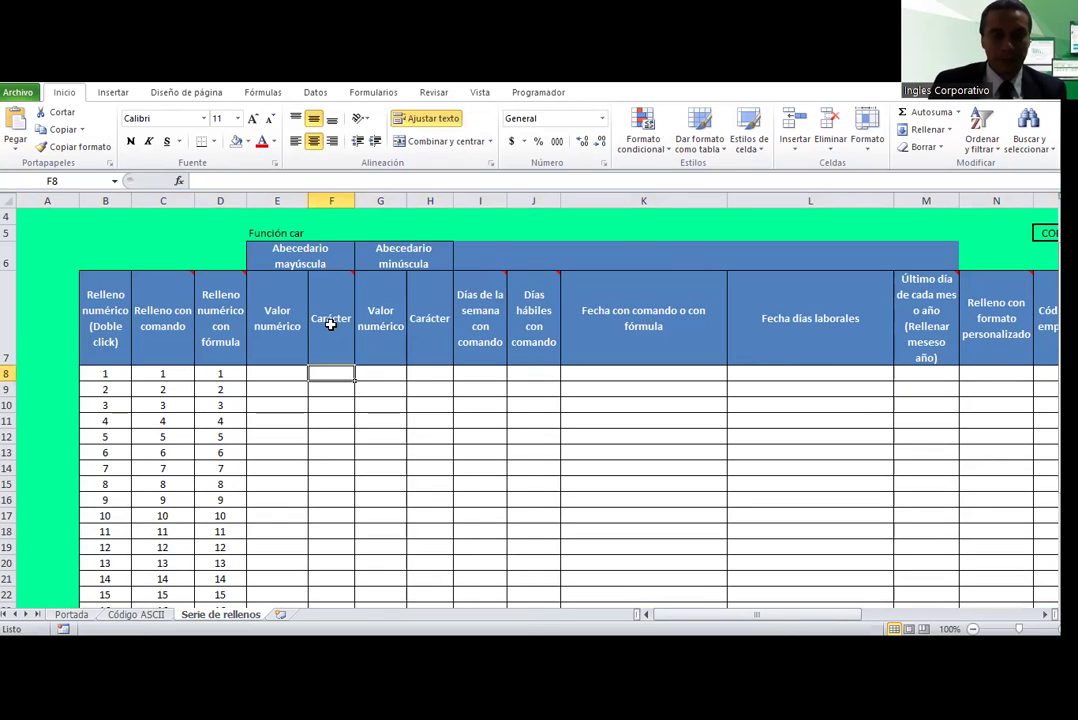
pyautogui.click(280, 334)
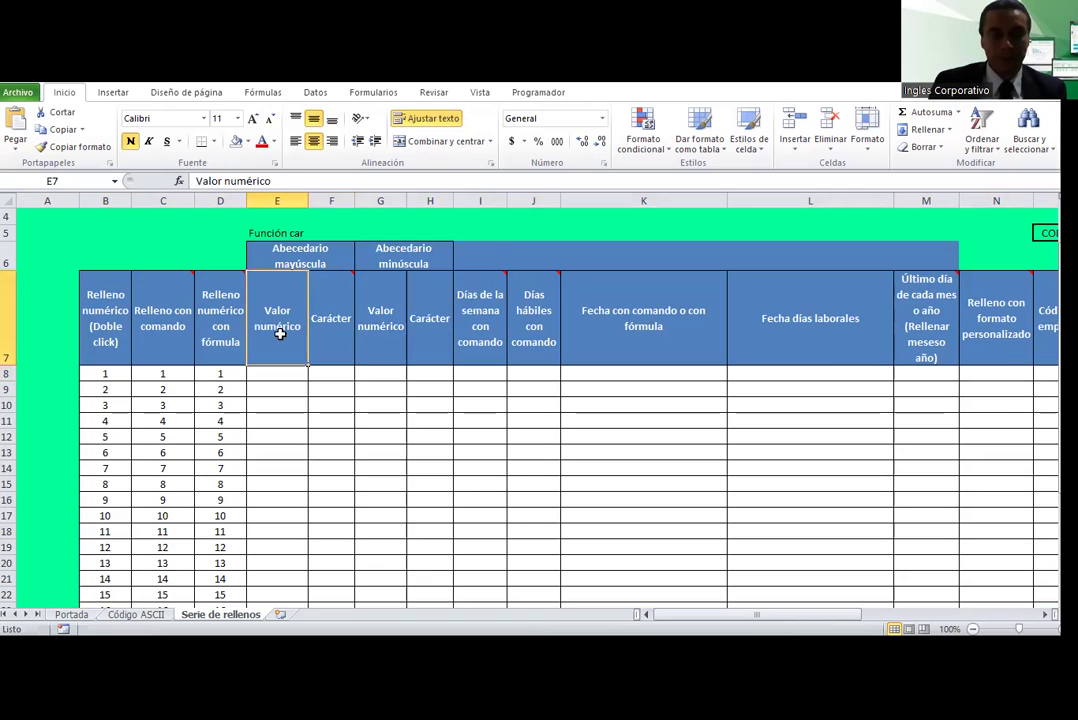
pyautogui.click(378, 347)
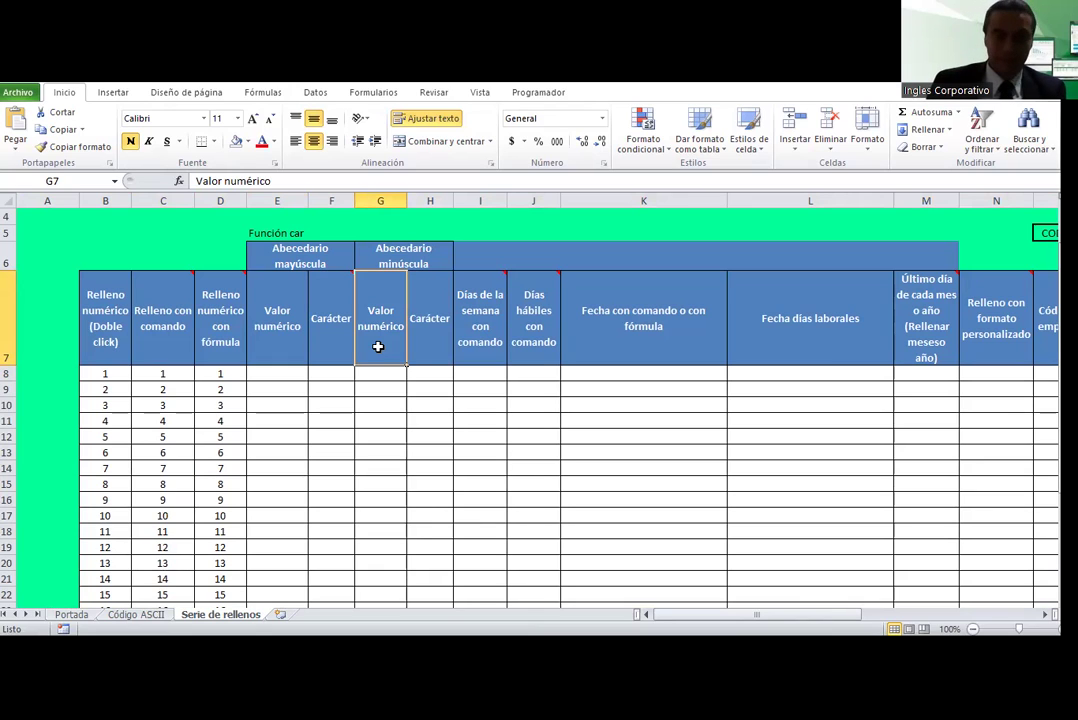
pyautogui.click(337, 311)
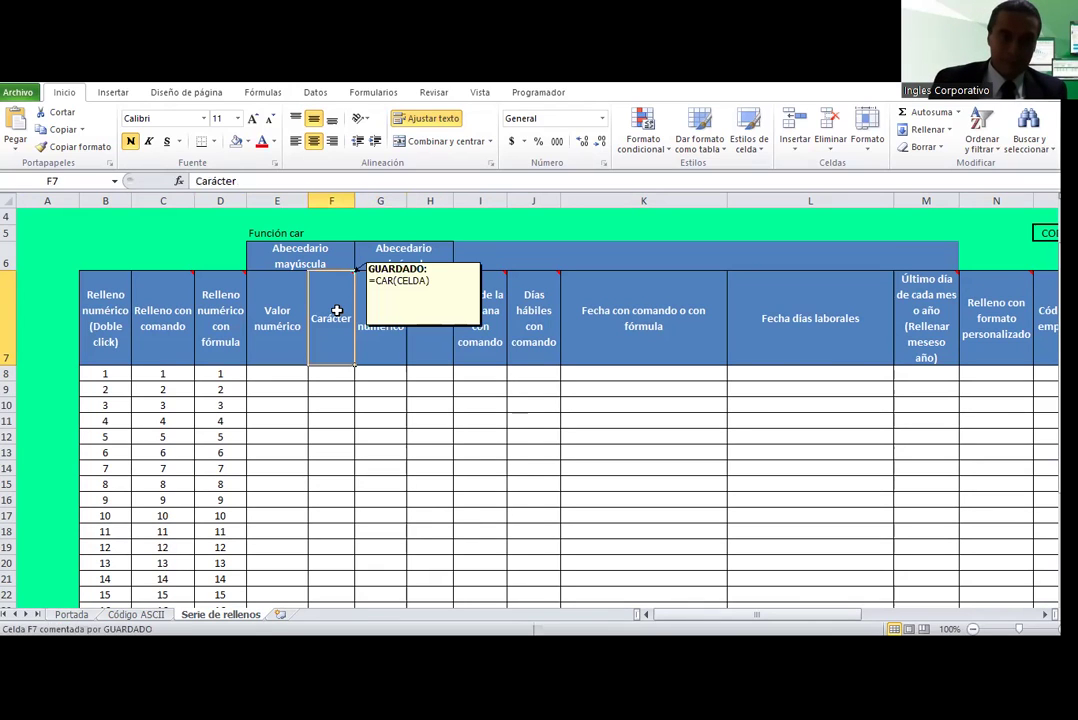
pyautogui.click(331, 372)
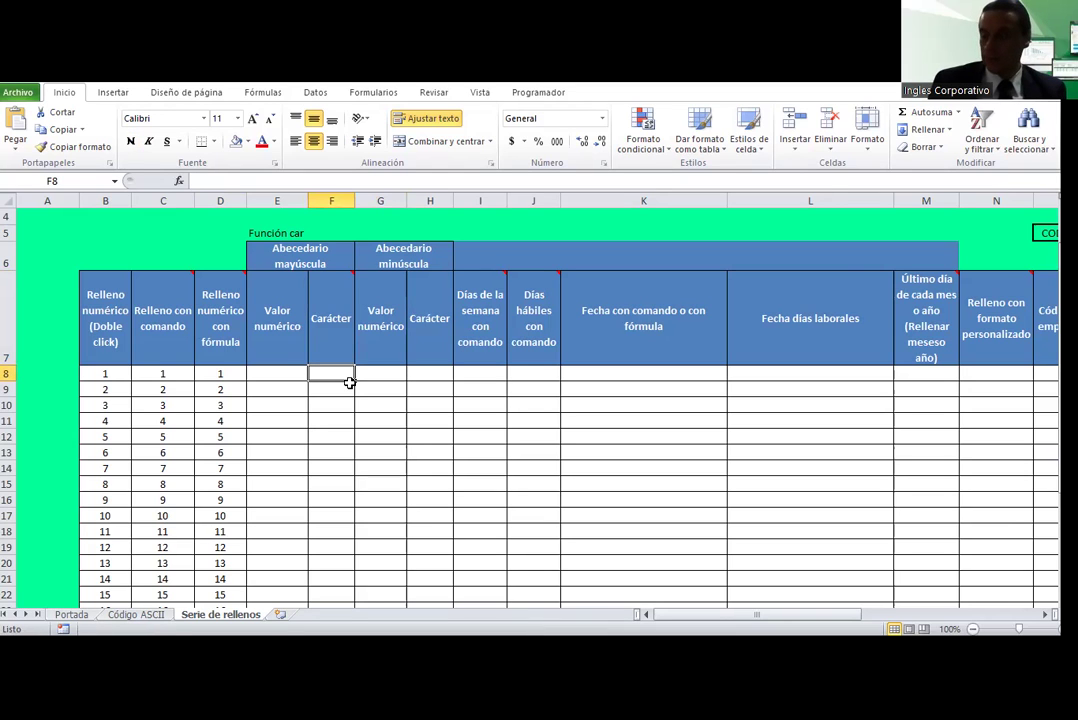
pyautogui.scroll(-1, 349, 382)
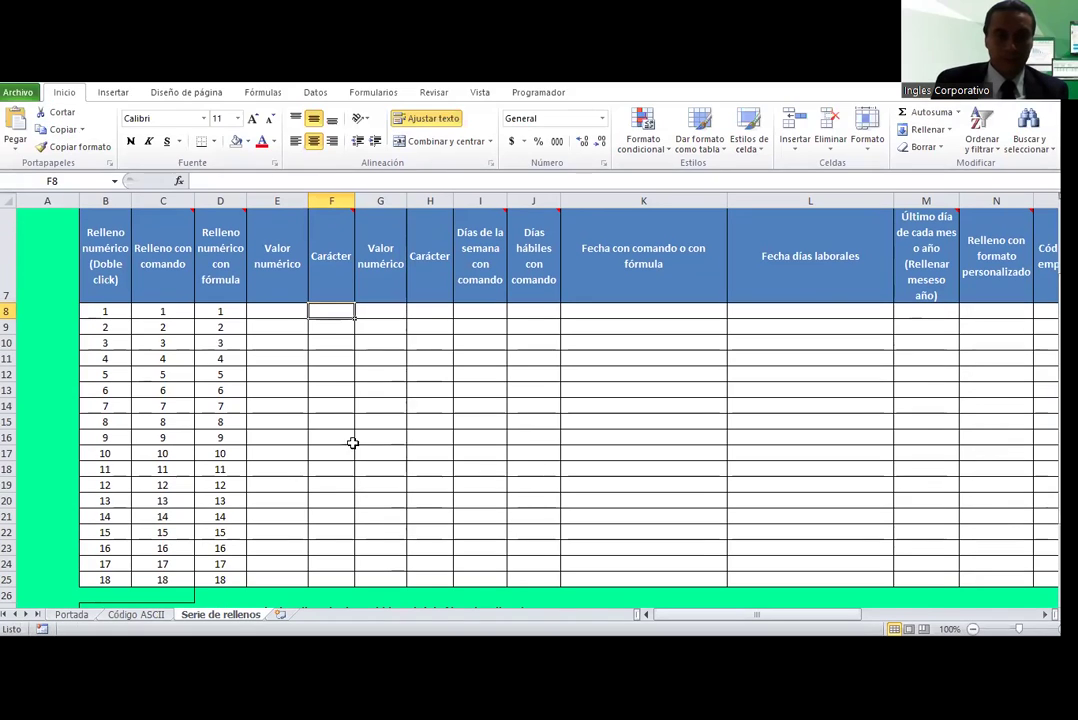
pyautogui.click(353, 440)
pyautogui.click(259, 306)
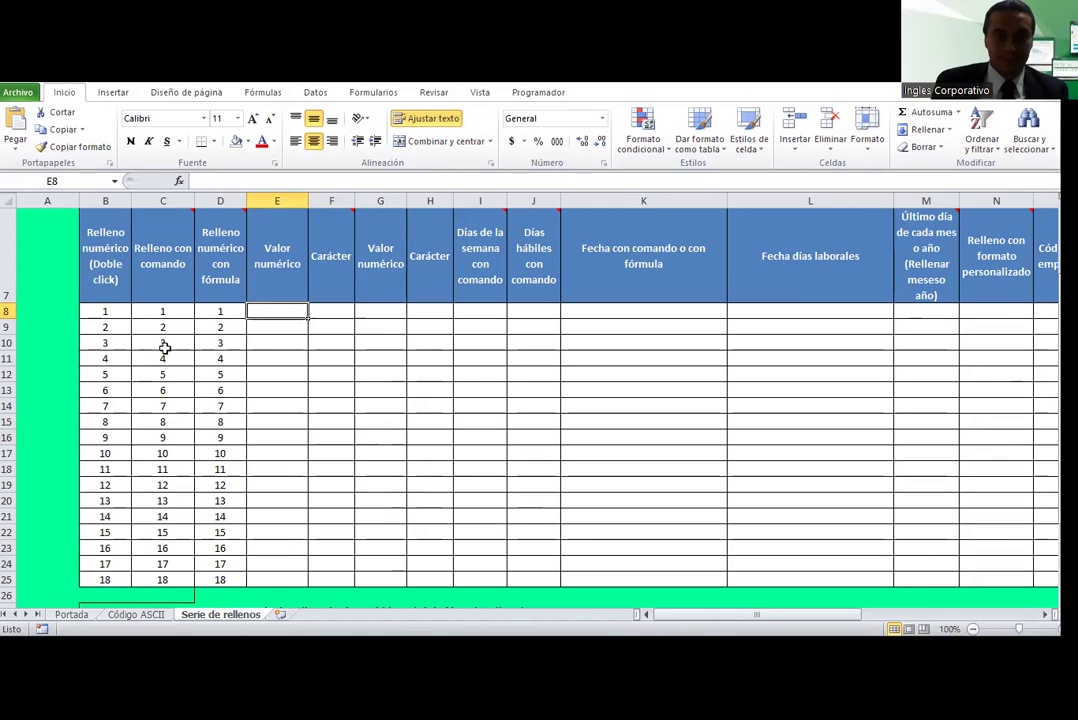
pyautogui.click(267, 325)
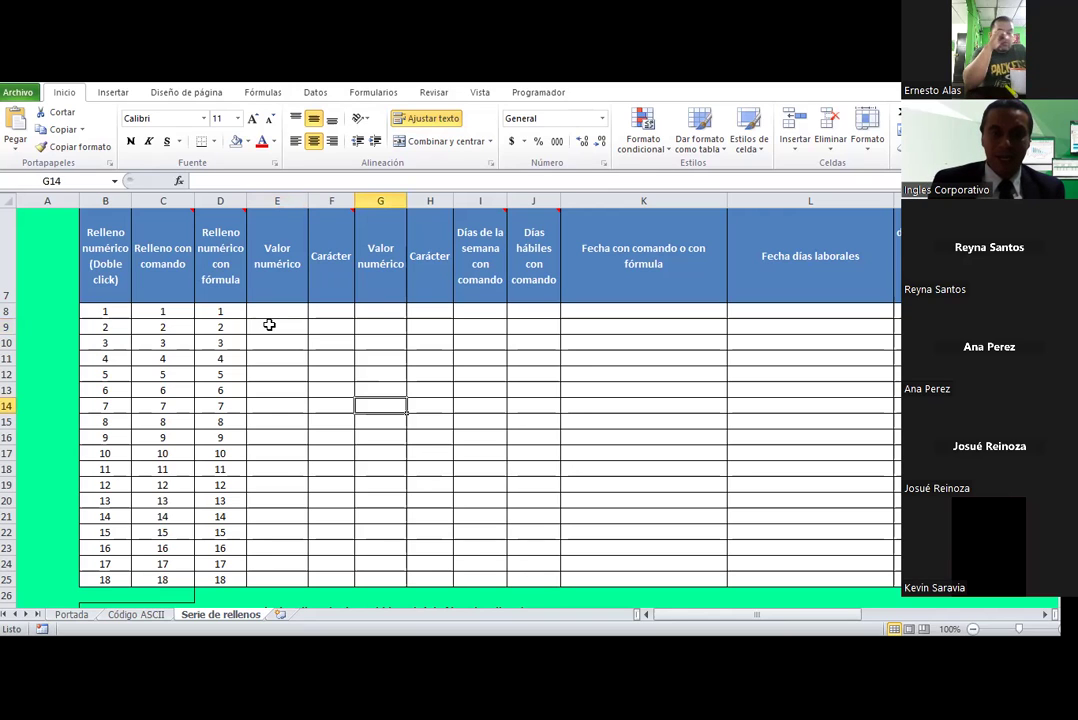
pyautogui.scroll(1, 288, 294)
pyautogui.scroll(-1, 278, 318)
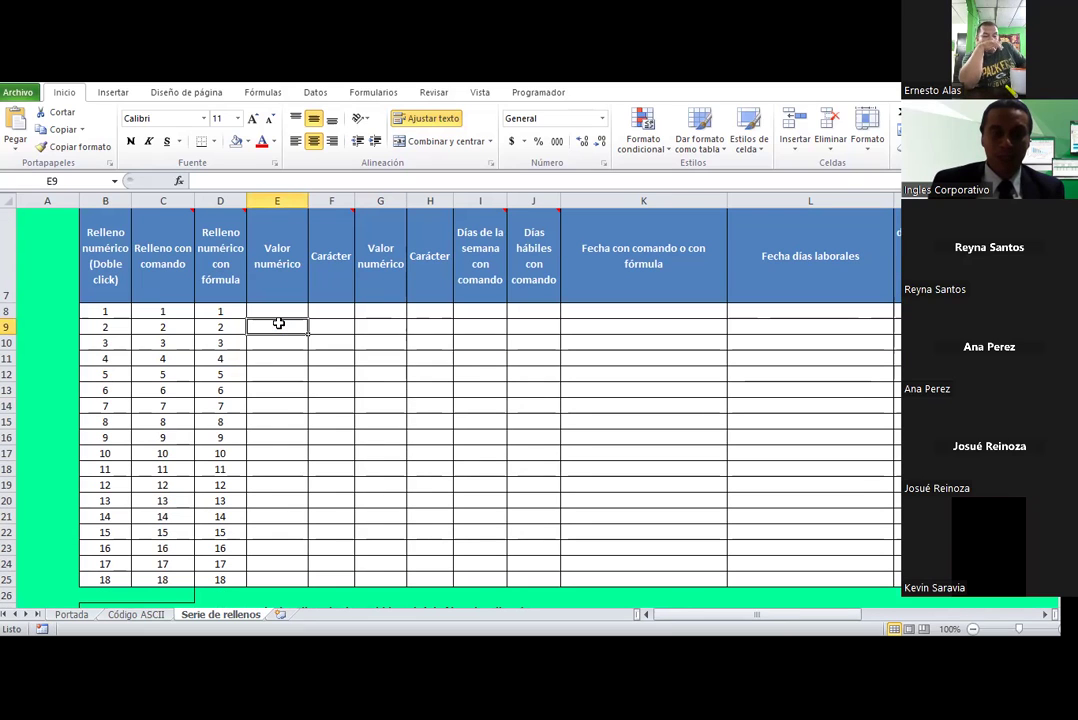
pyautogui.scroll(1, 272, 322)
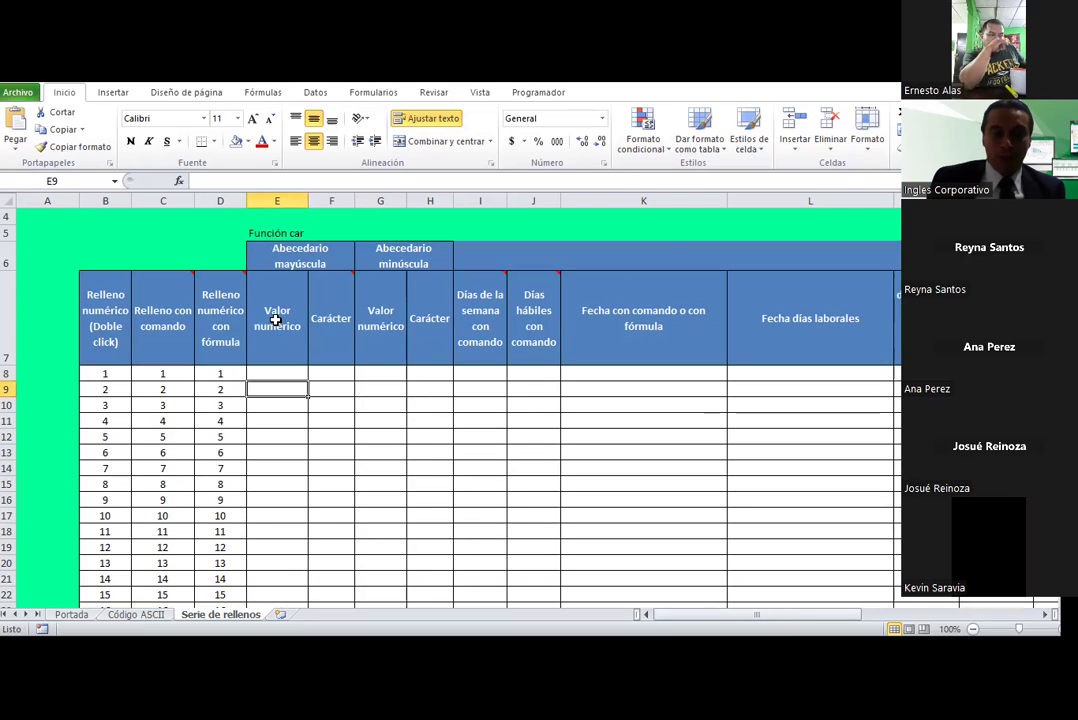
pyautogui.moveTo(277, 313); pyautogui.dragTo(319, 322)
pyautogui.click(316, 334)
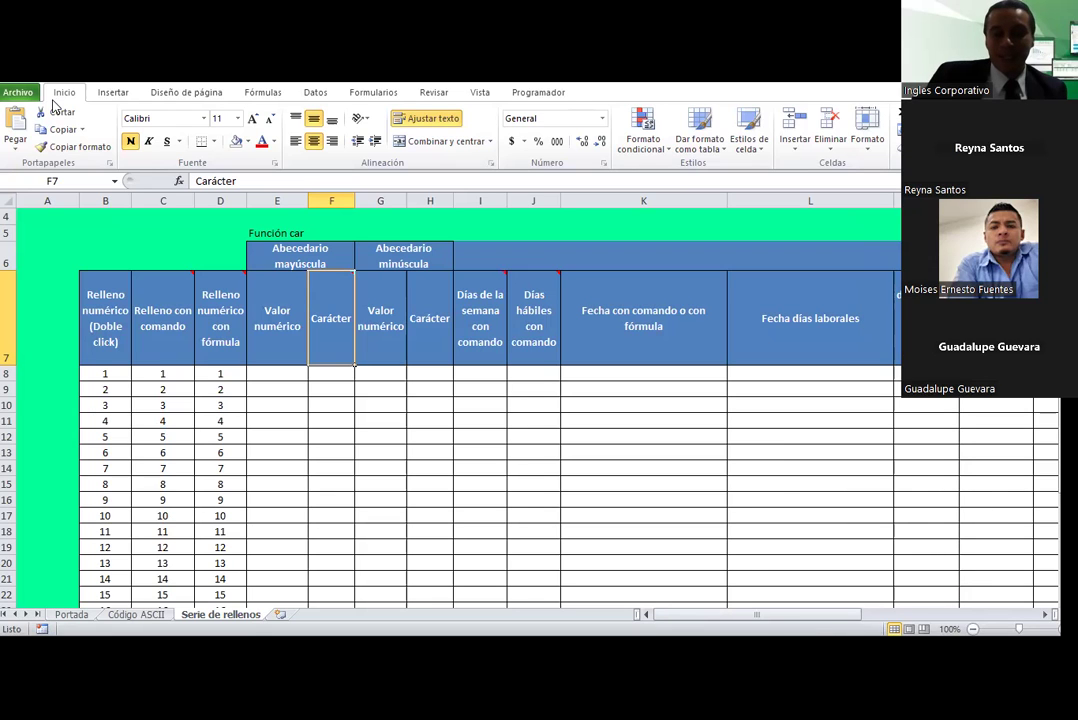
# Step: Switch to the Código ASCII sheet and scroll through its character code table
pyautogui.click(148, 615)
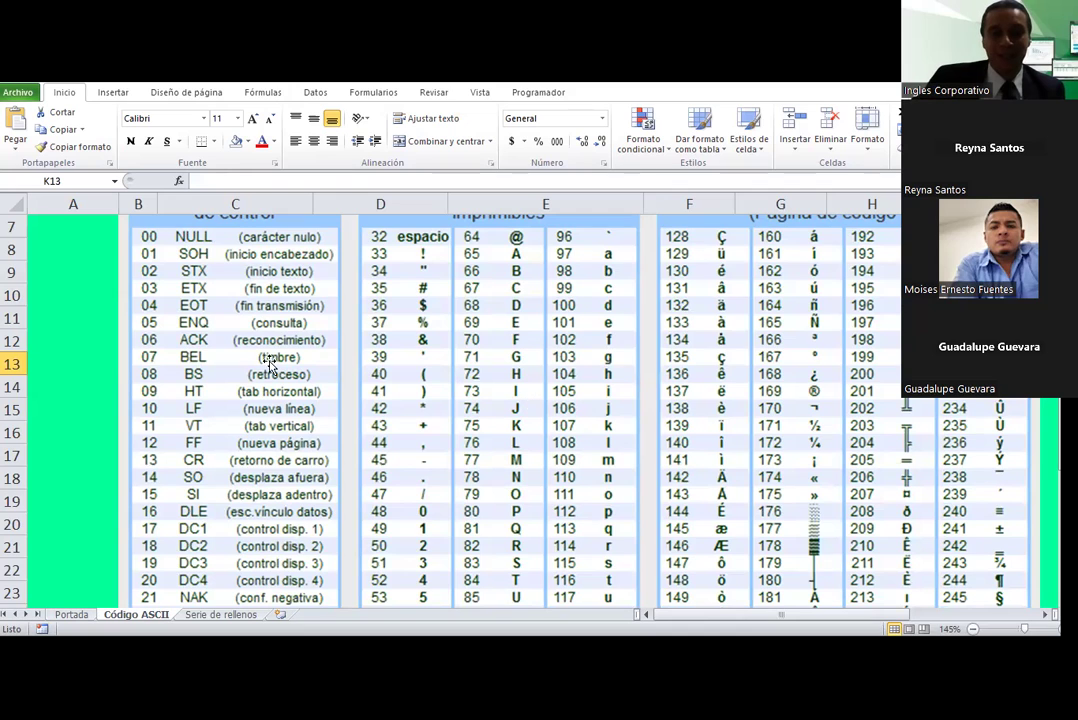
pyautogui.scroll(2, 266, 362)
pyautogui.scroll(-1, 262, 358)
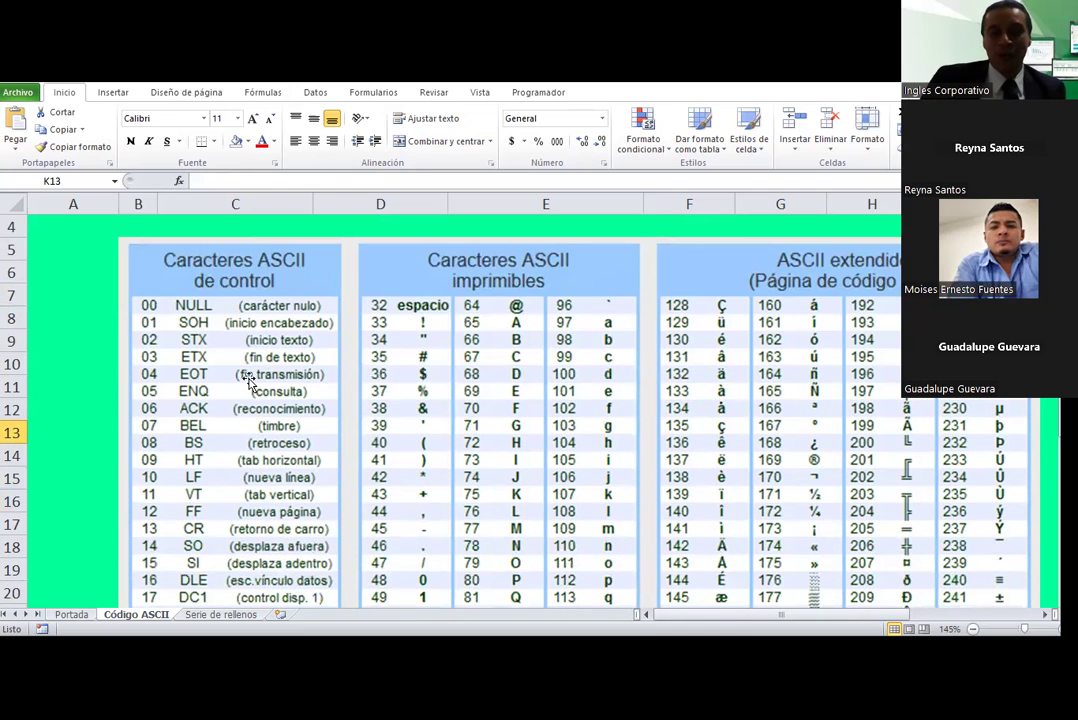
pyautogui.scroll(-1, 253, 386)
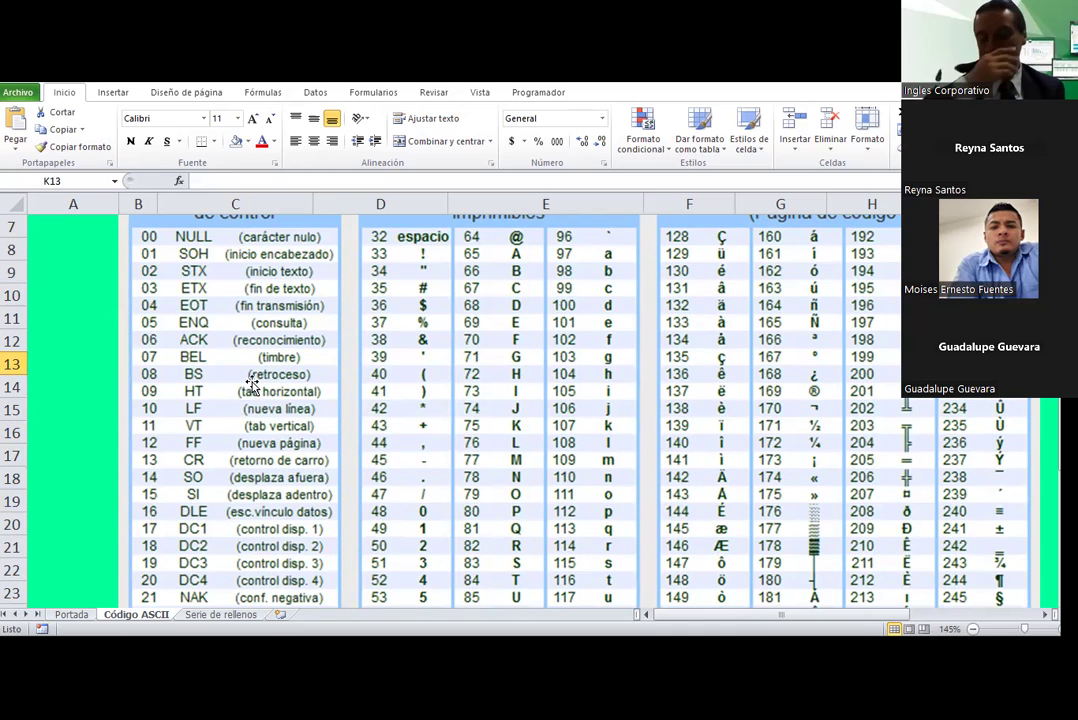
pyautogui.scroll(-1, 253, 386)
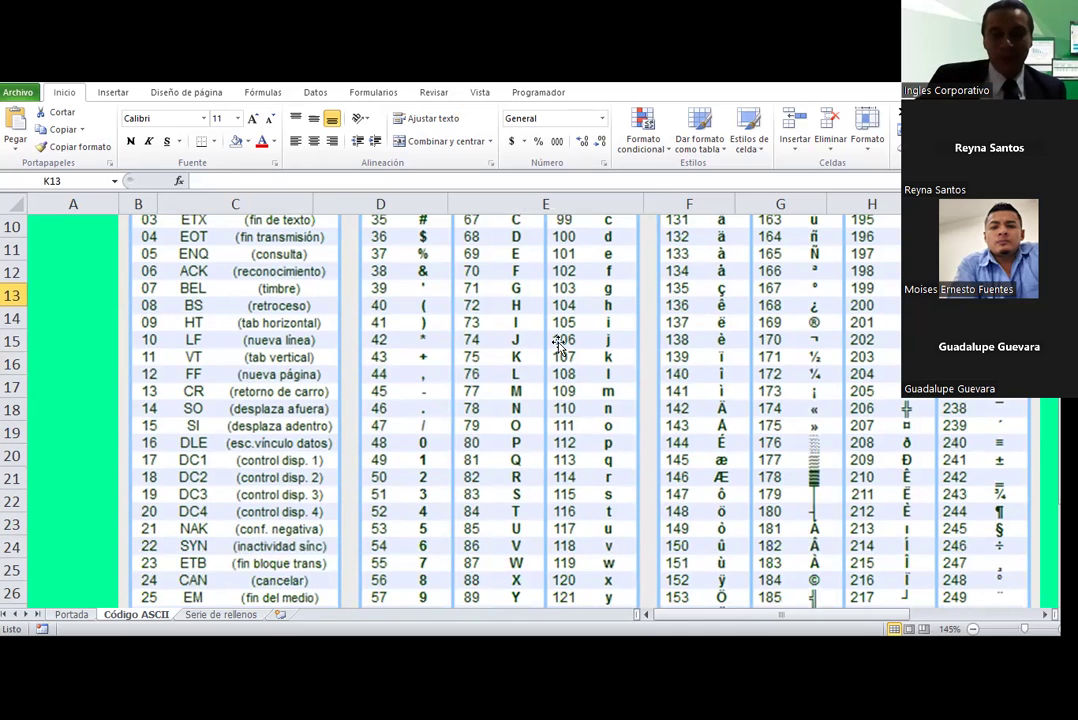
pyautogui.scroll(1, 470, 370)
pyautogui.scroll(1, 296, 343)
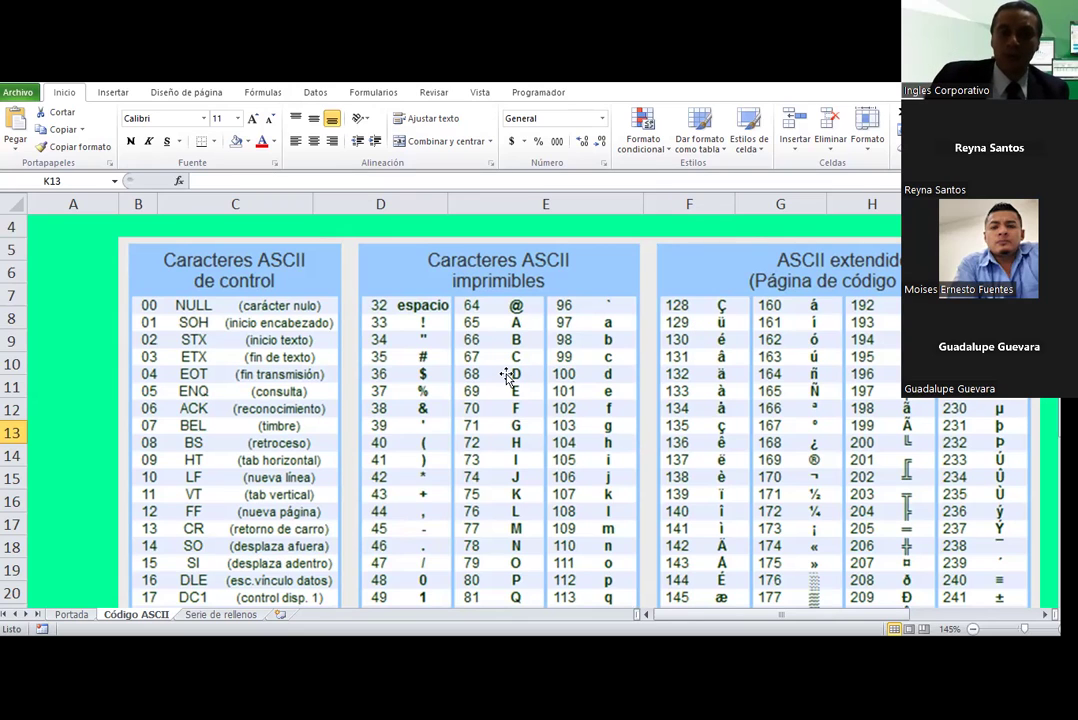
# Step: Finish scanning the ASCII table, then return to Serie de rellenos with E8 selected
pyautogui.scroll(-2, 190, 335)
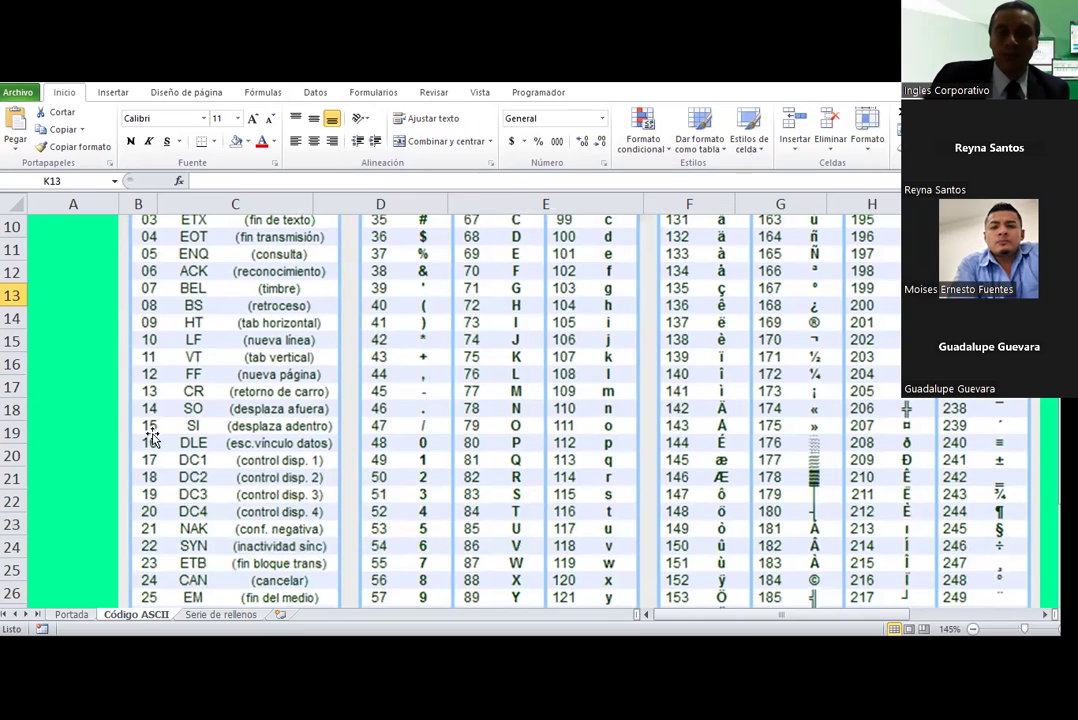
pyautogui.scroll(-2, 150, 437)
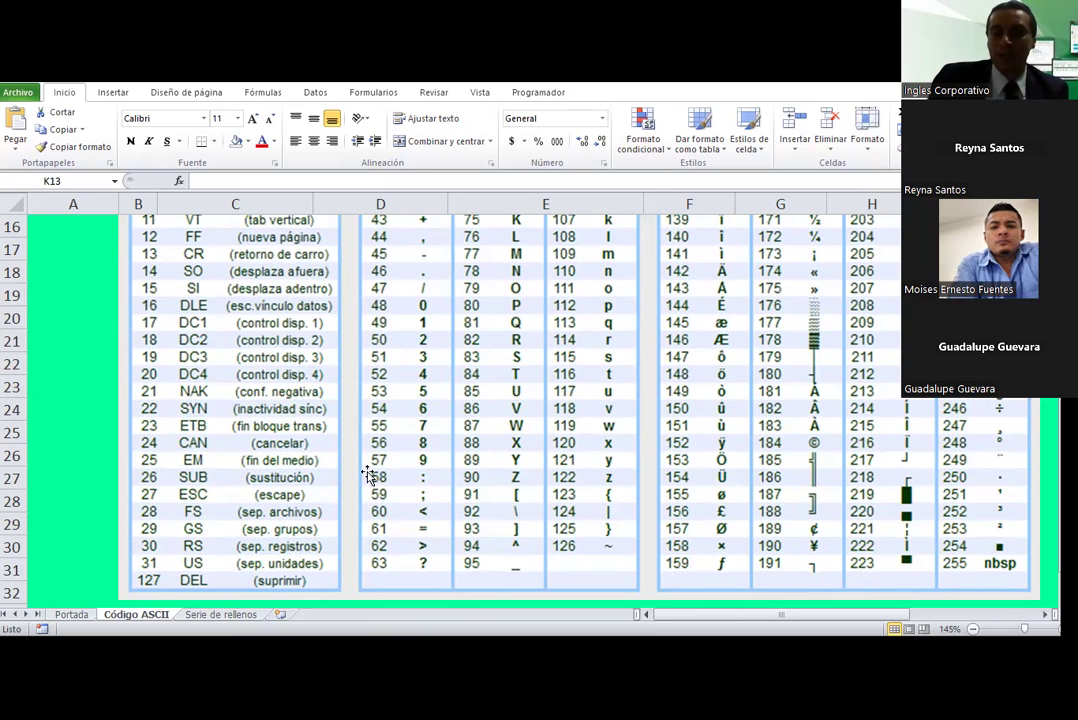
pyautogui.scroll(5, 576, 515)
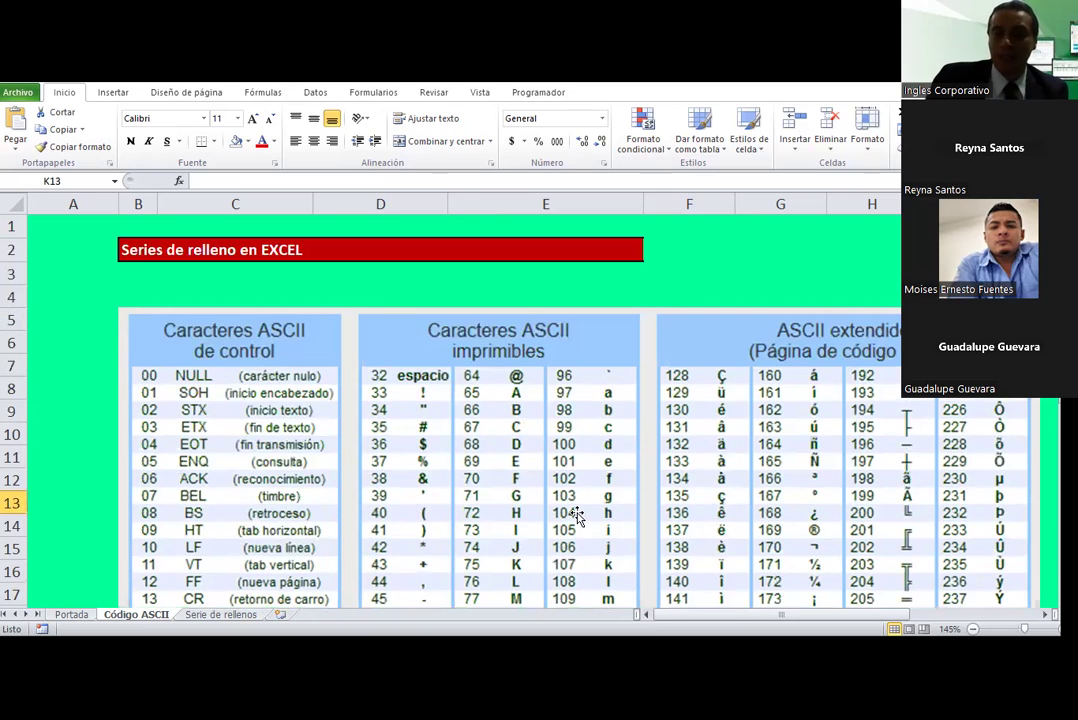
pyautogui.scroll(-3, 576, 515)
pyautogui.scroll(-2, 576, 515)
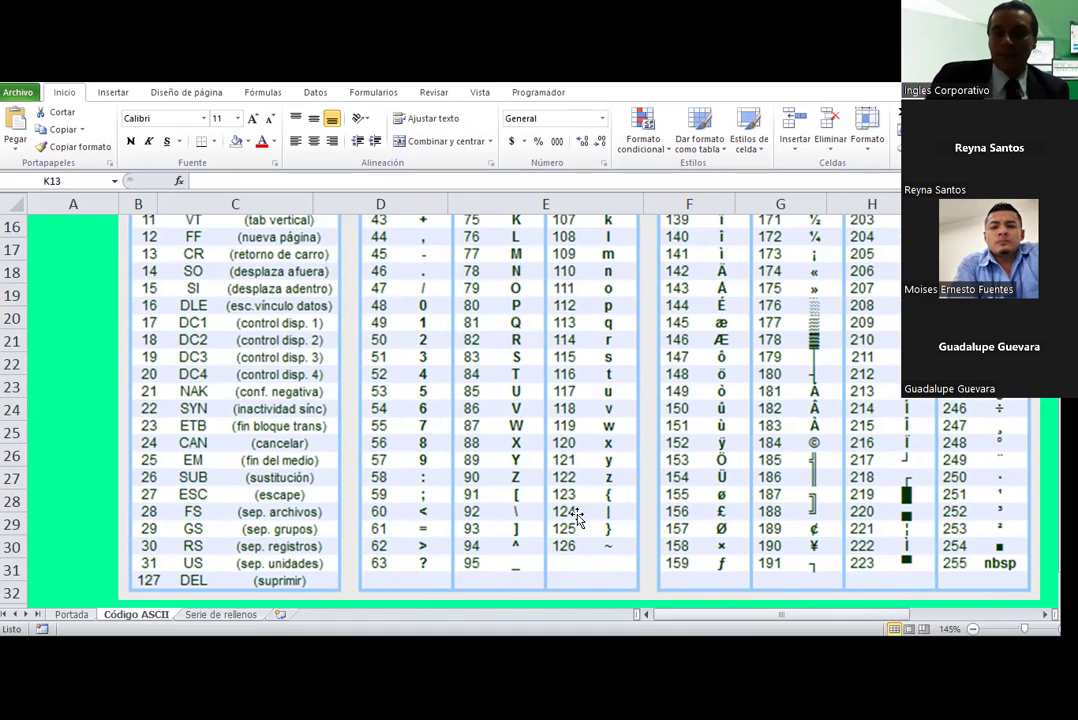
pyautogui.scroll(1, 576, 515)
pyautogui.scroll(4, 190, 525)
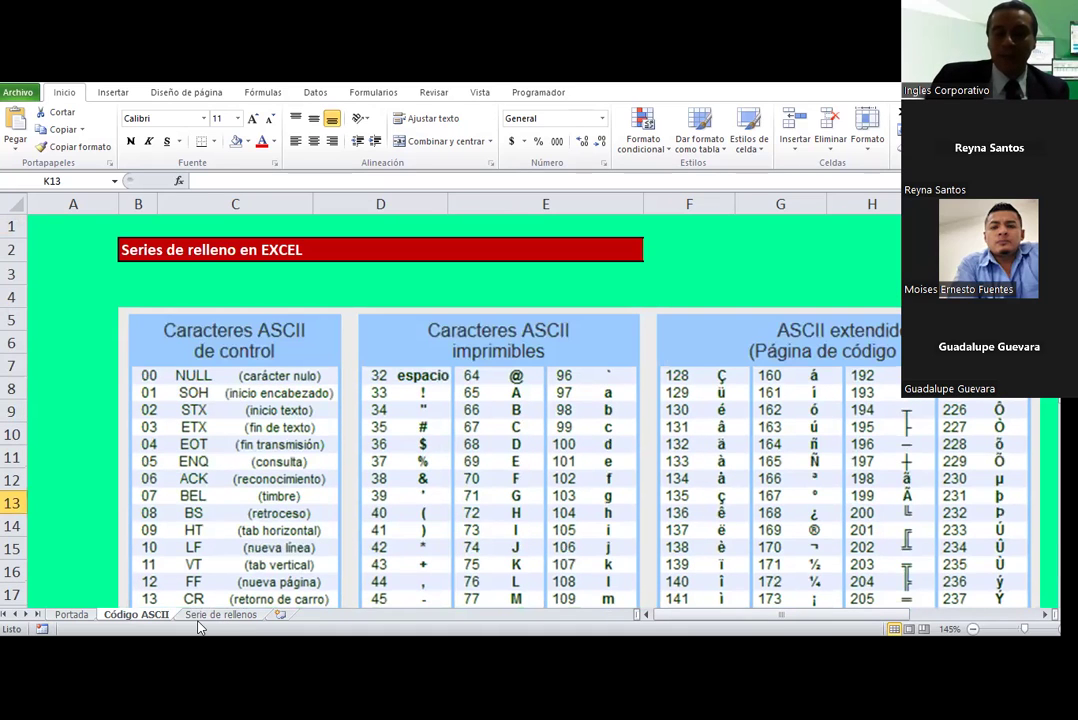
pyautogui.click(198, 616)
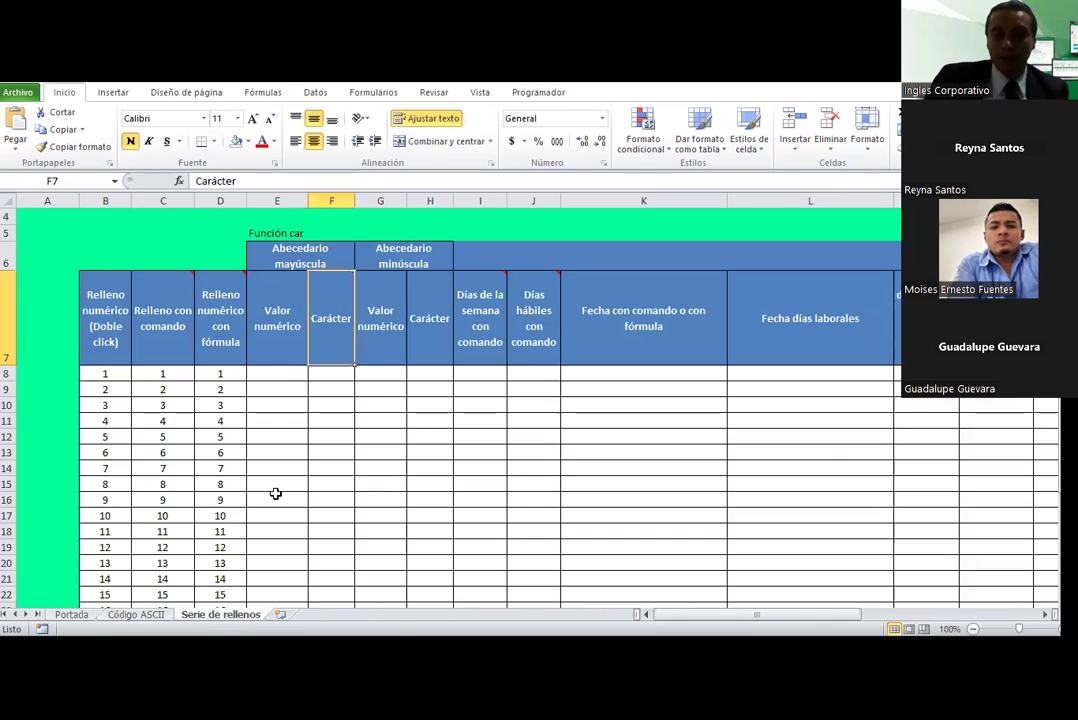
pyautogui.click(252, 376)
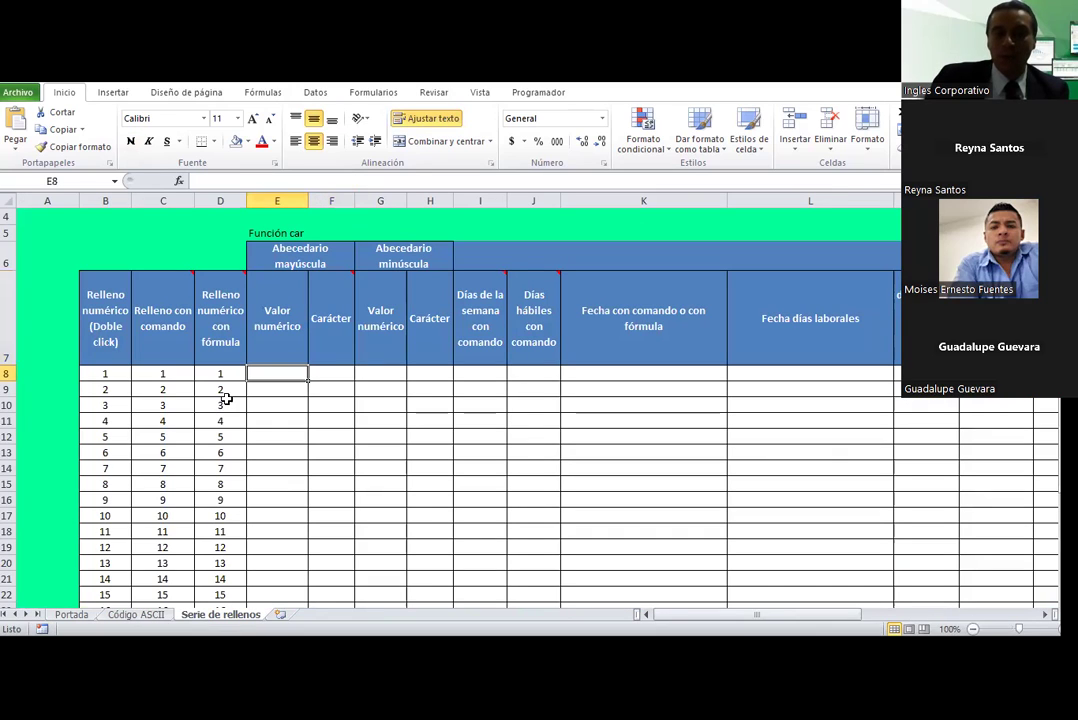
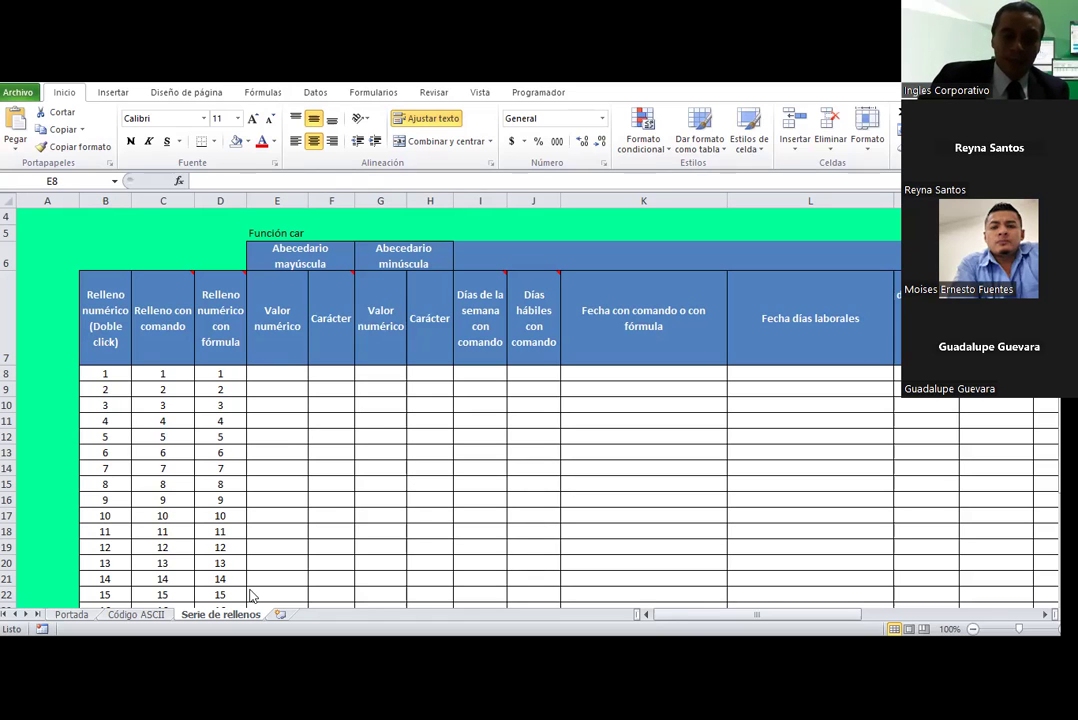
# Step: Switch to the Código ASCII sheet and scroll through its control, printable and extended code tables
pyautogui.click(135, 614)
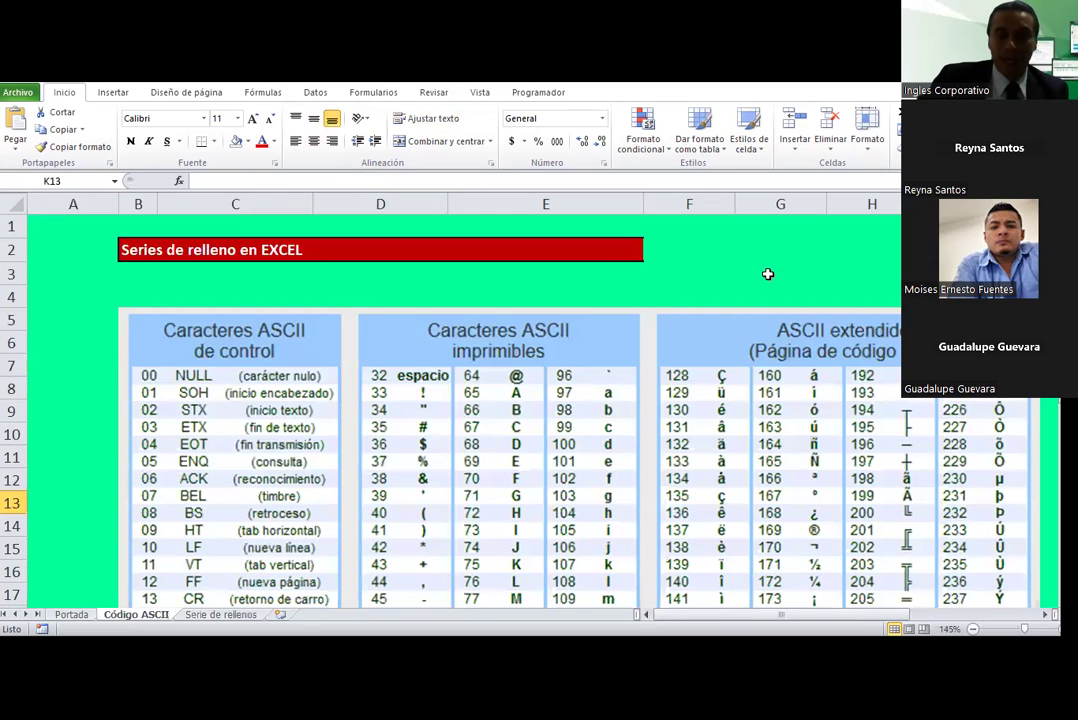
pyautogui.scroll(-2, 767, 274)
pyautogui.scroll(-2, 500, 400)
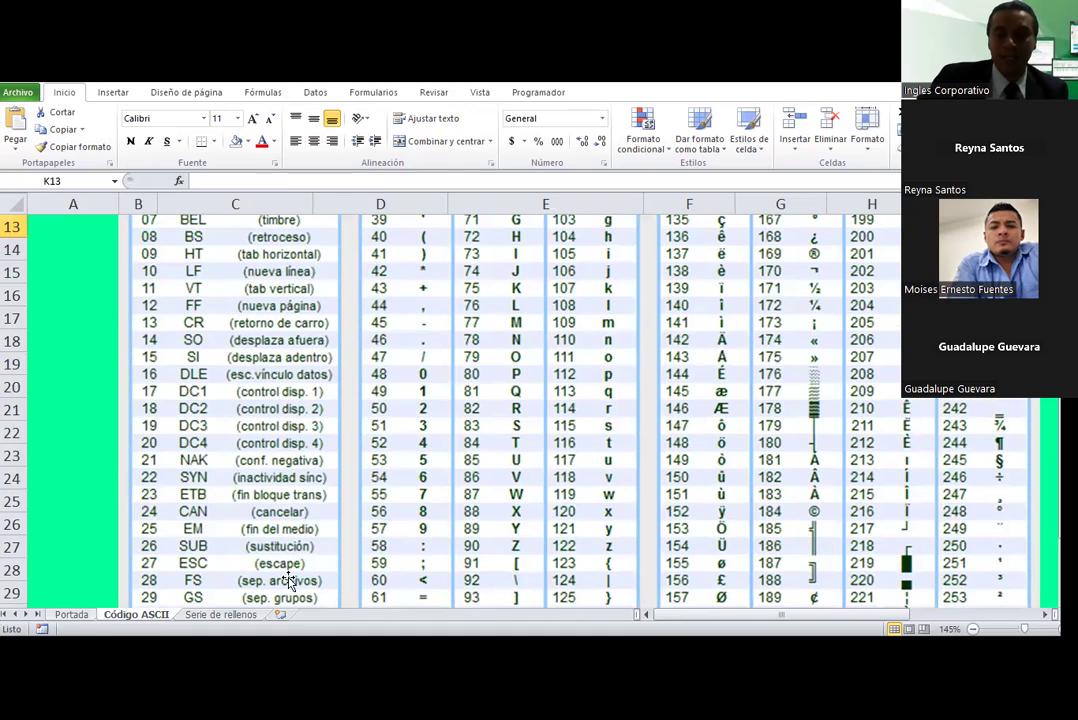
pyautogui.scroll(3, 662, 440)
pyautogui.scroll(-1, 662, 440)
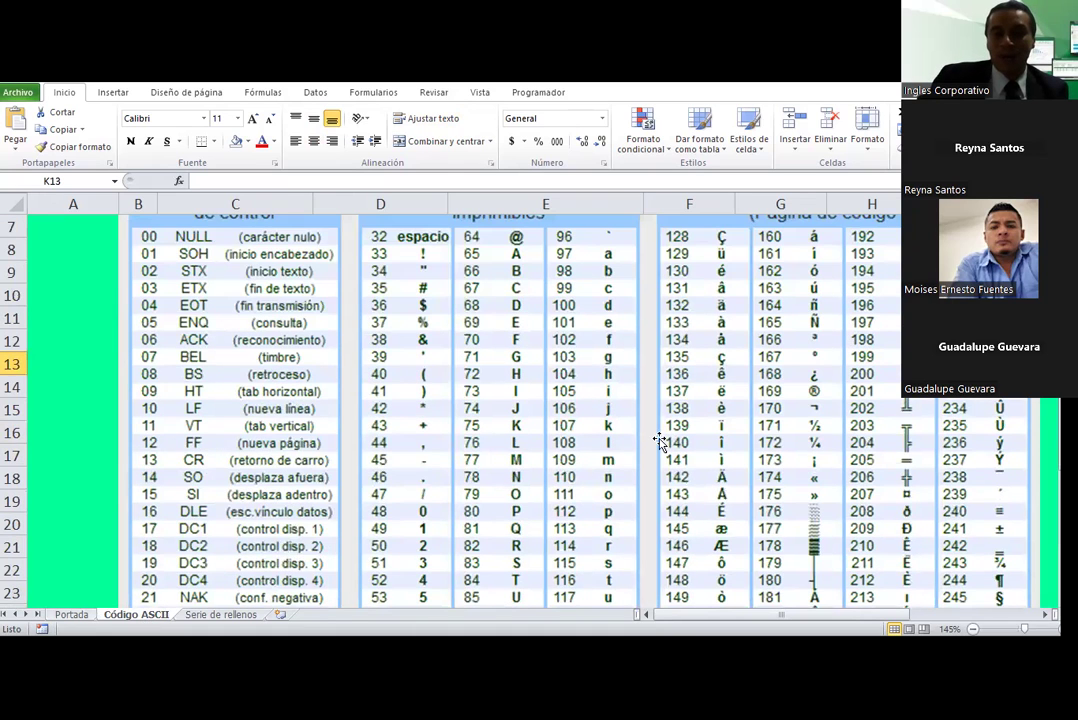
pyautogui.scroll(1, 662, 440)
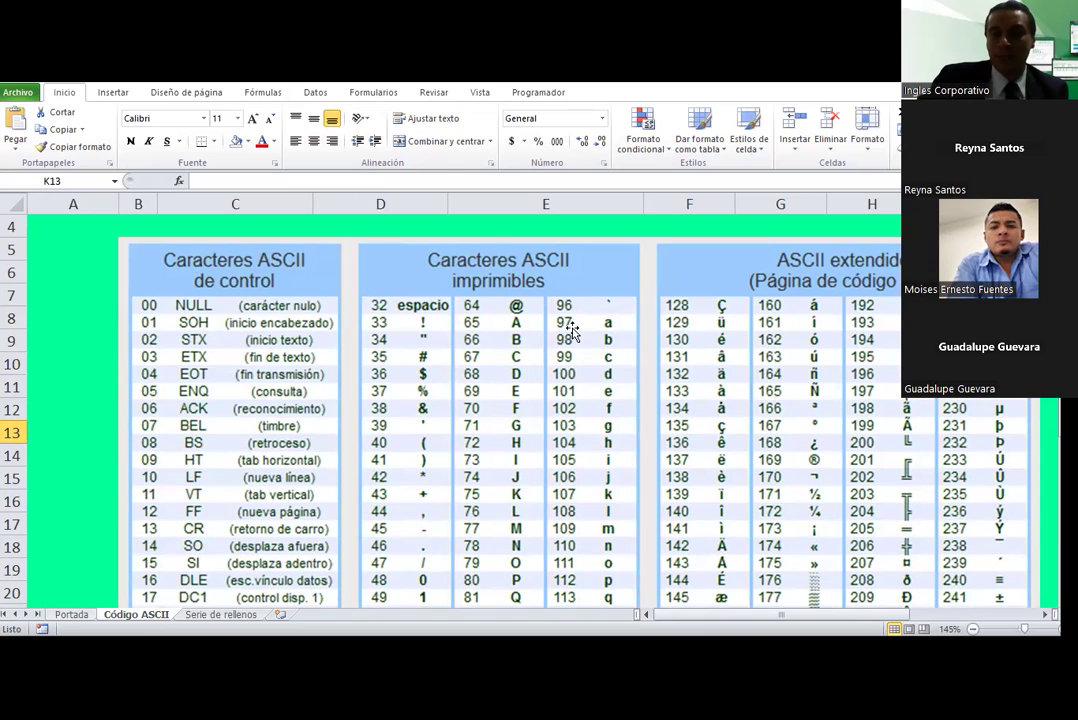
pyautogui.scroll(-2, 568, 330)
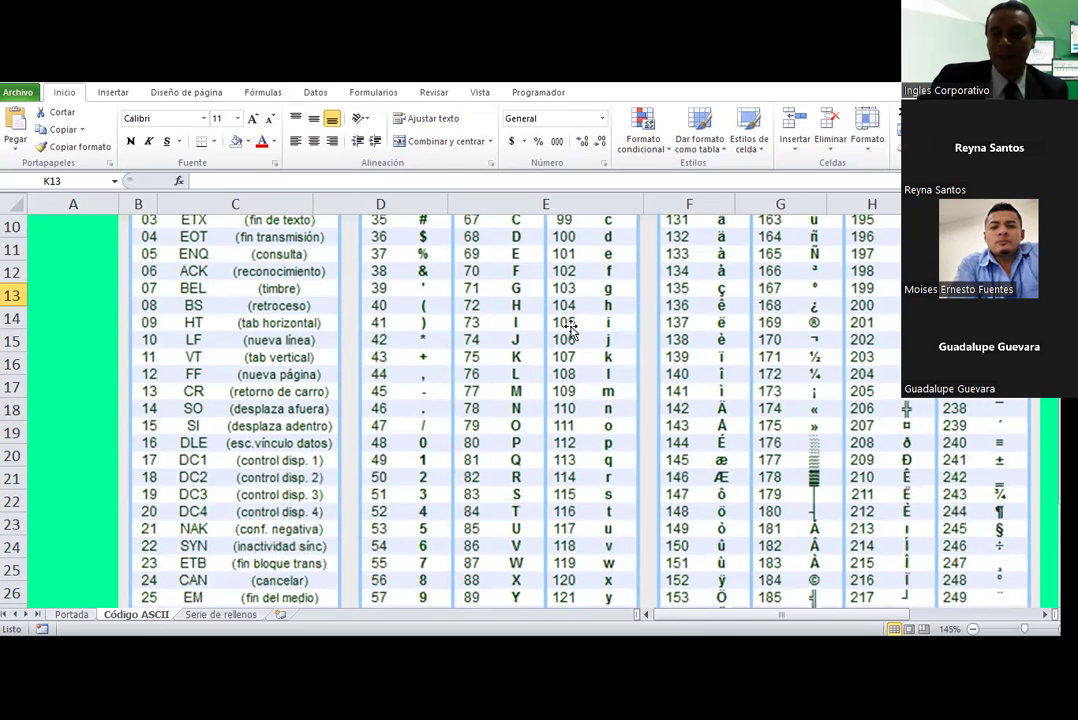
pyautogui.scroll(-3, 566, 470)
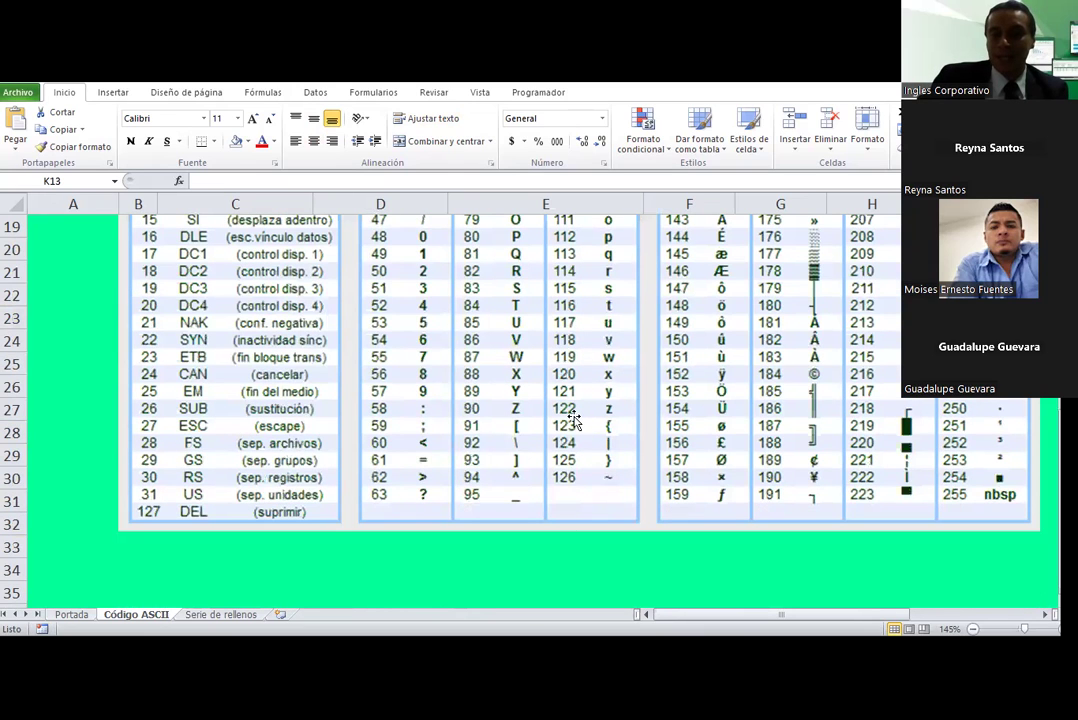
pyautogui.scroll(3, 566, 405)
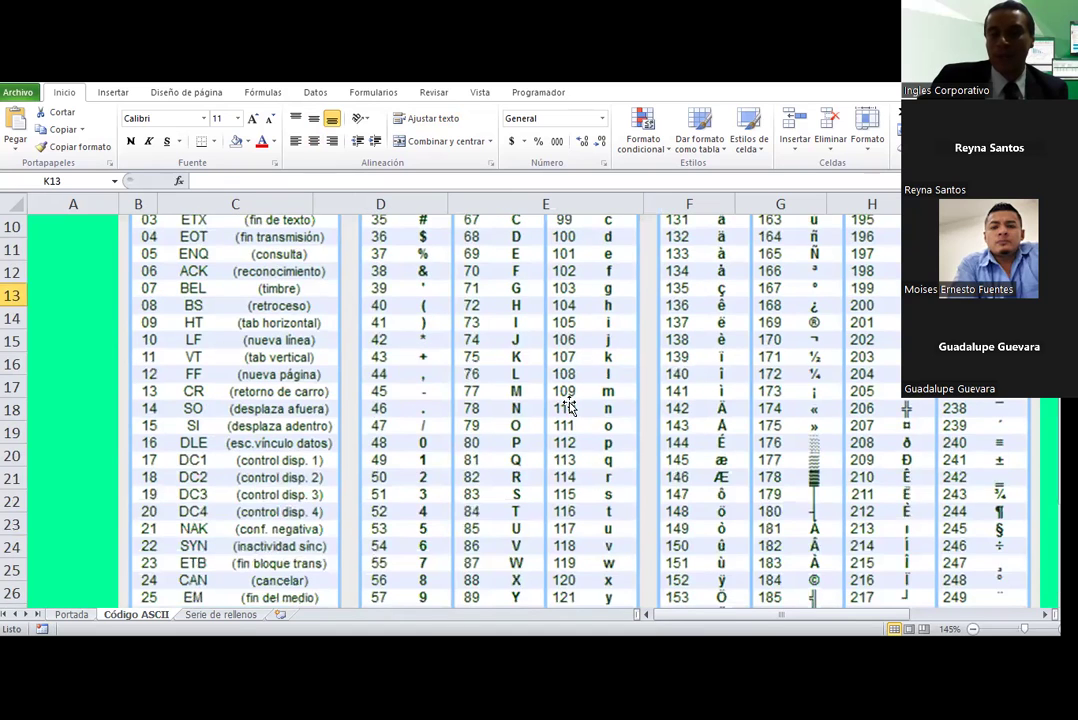
pyautogui.scroll(2, 600, 360)
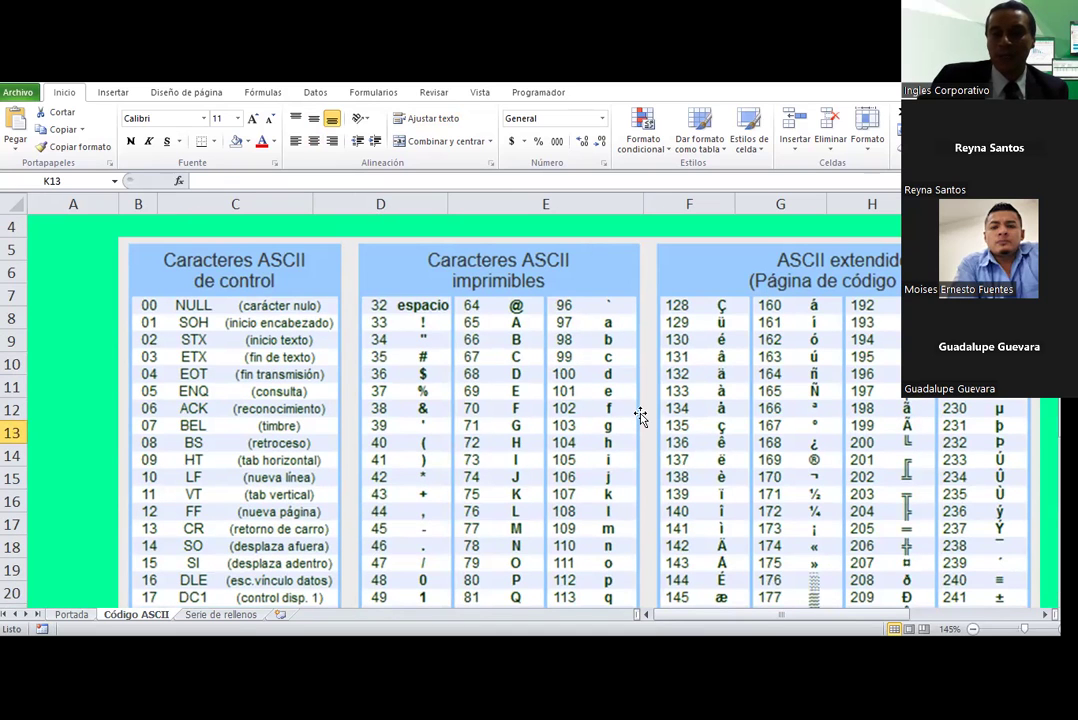
pyautogui.scroll(-1, 620, 445)
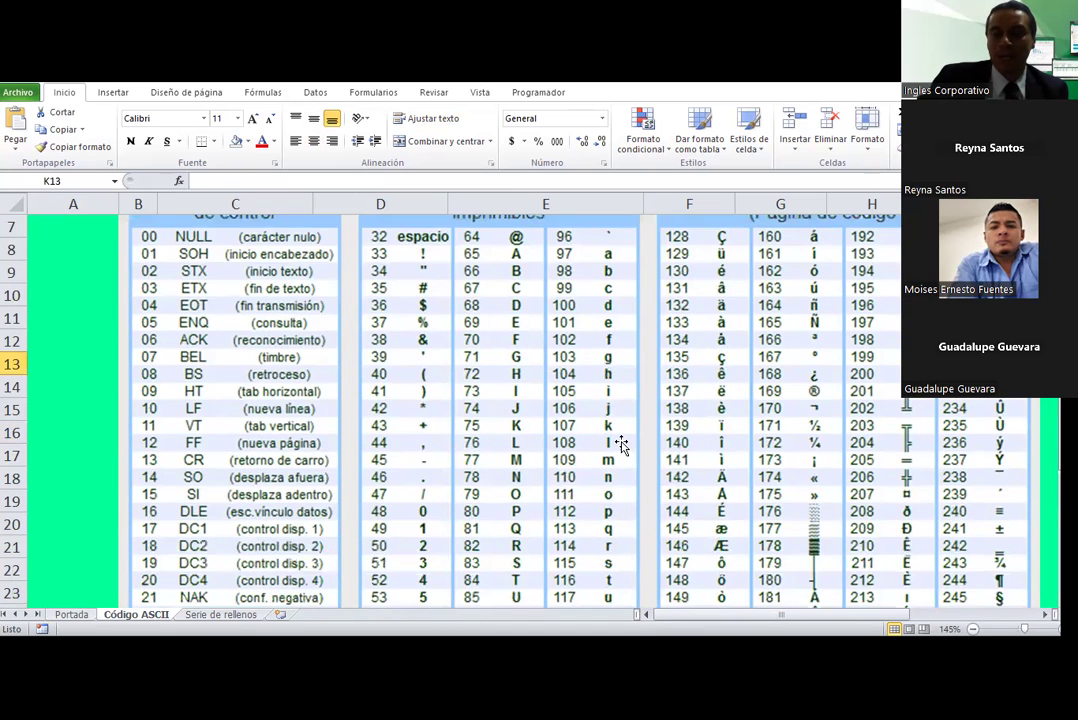
pyautogui.scroll(-1, 620, 445)
pyautogui.scroll(-1, 618, 446)
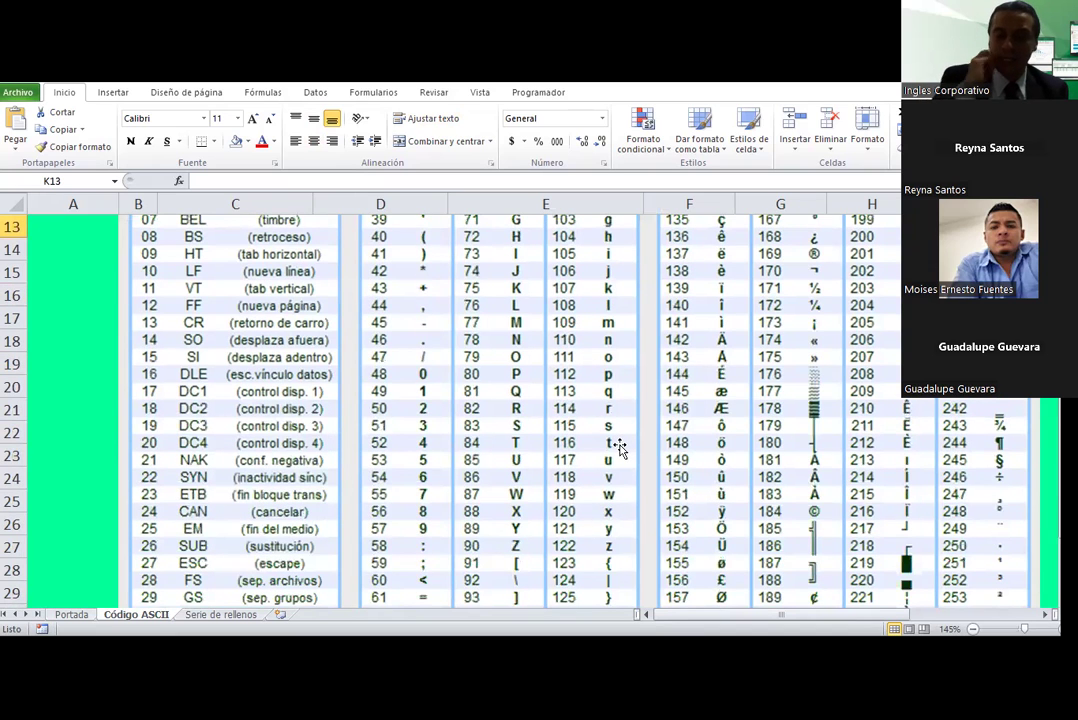
# Step: Return to the Serie de rellenos sheet and enter =CAR(E8) in F8
pyautogui.click(222, 615)
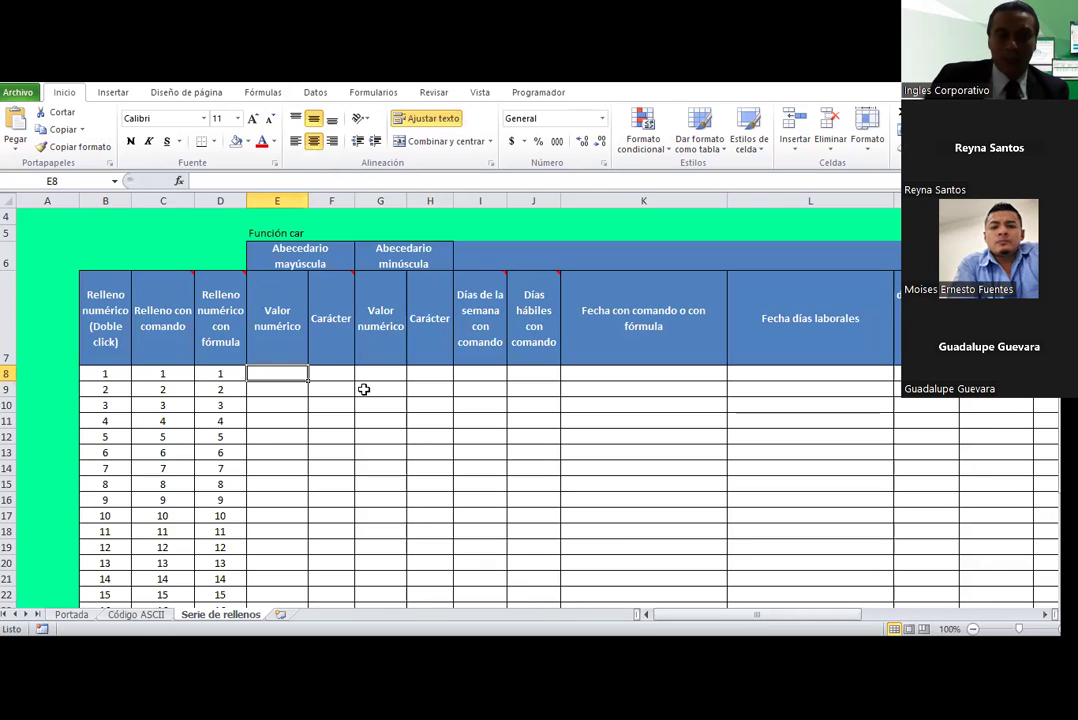
pyautogui.click(331, 325)
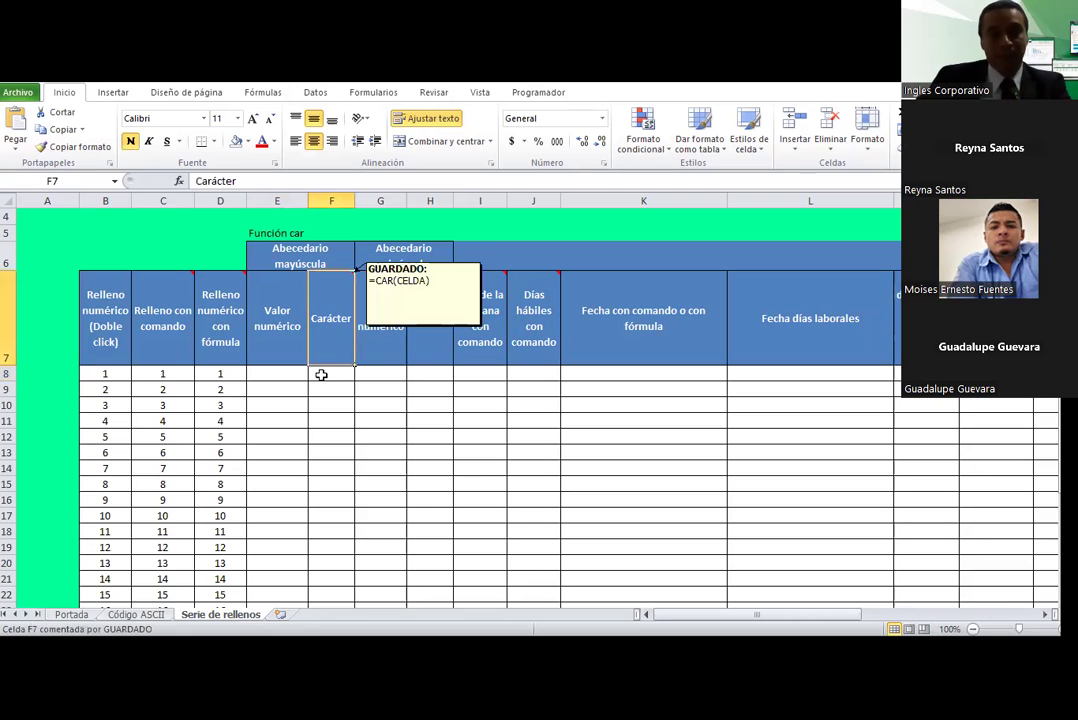
pyautogui.click(323, 374)
pyautogui.write('=')
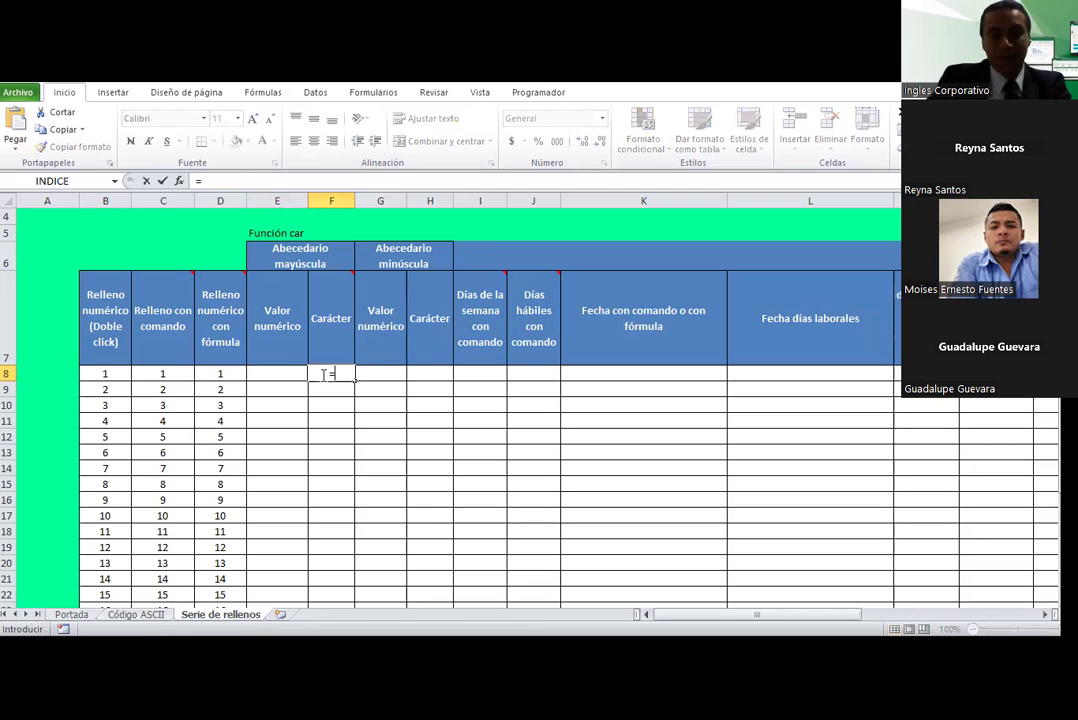
pyautogui.write('car(')
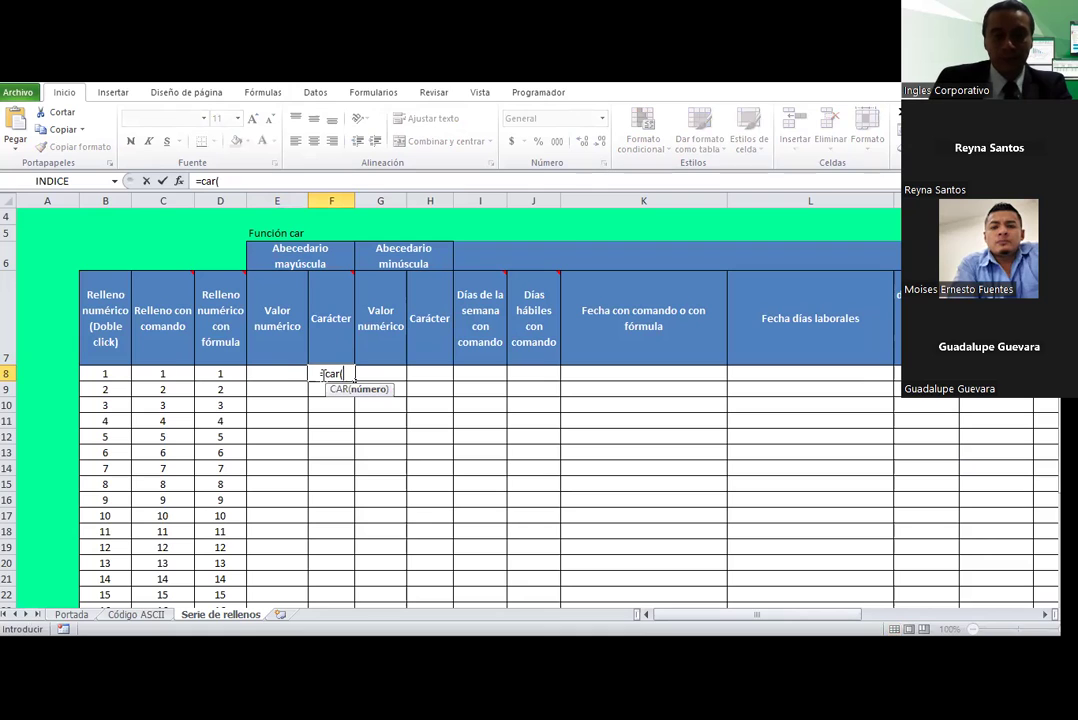
pyautogui.click(283, 372)
pyautogui.write(')')
pyautogui.press('Return')
# Step: Put 97 in E8 and re-enter =CAR(E8) in F8 so it shows a
pyautogui.click(283, 370)
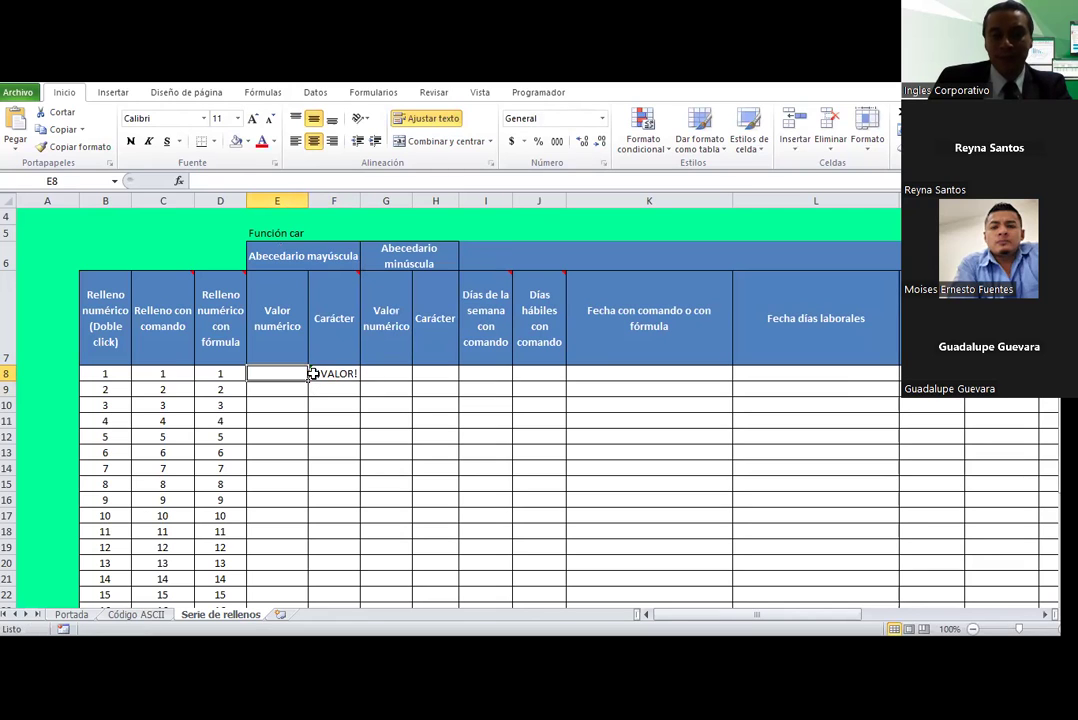
pyautogui.write('97')
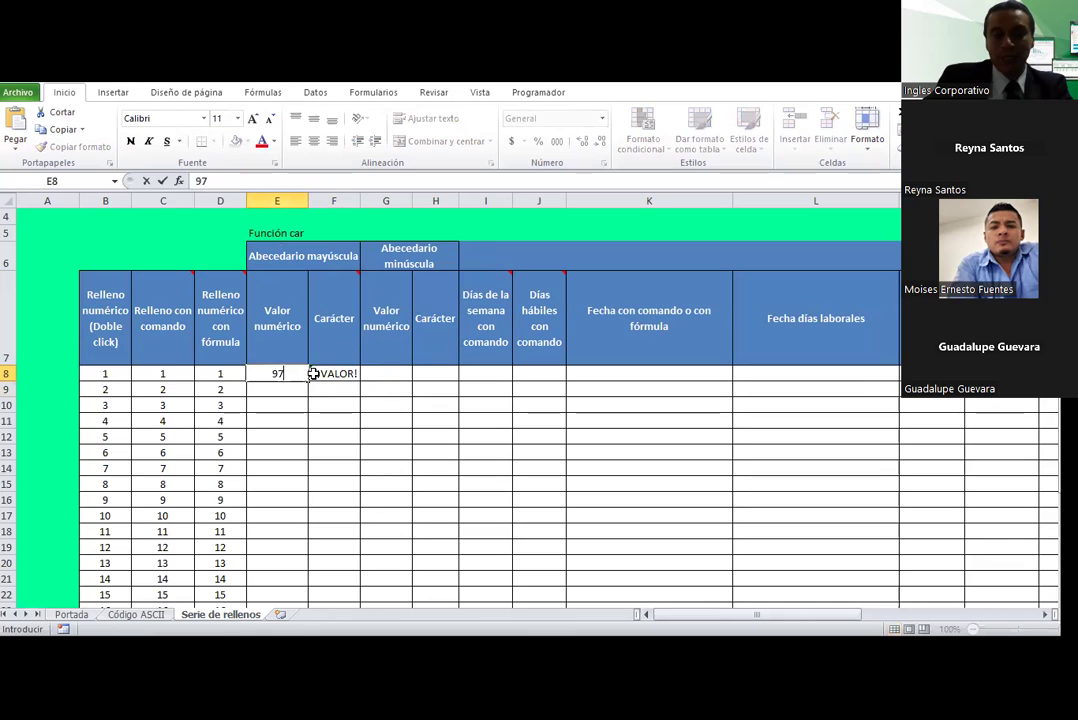
pyautogui.hotkey('ctrl', 'Return')
pyautogui.click(313, 373)
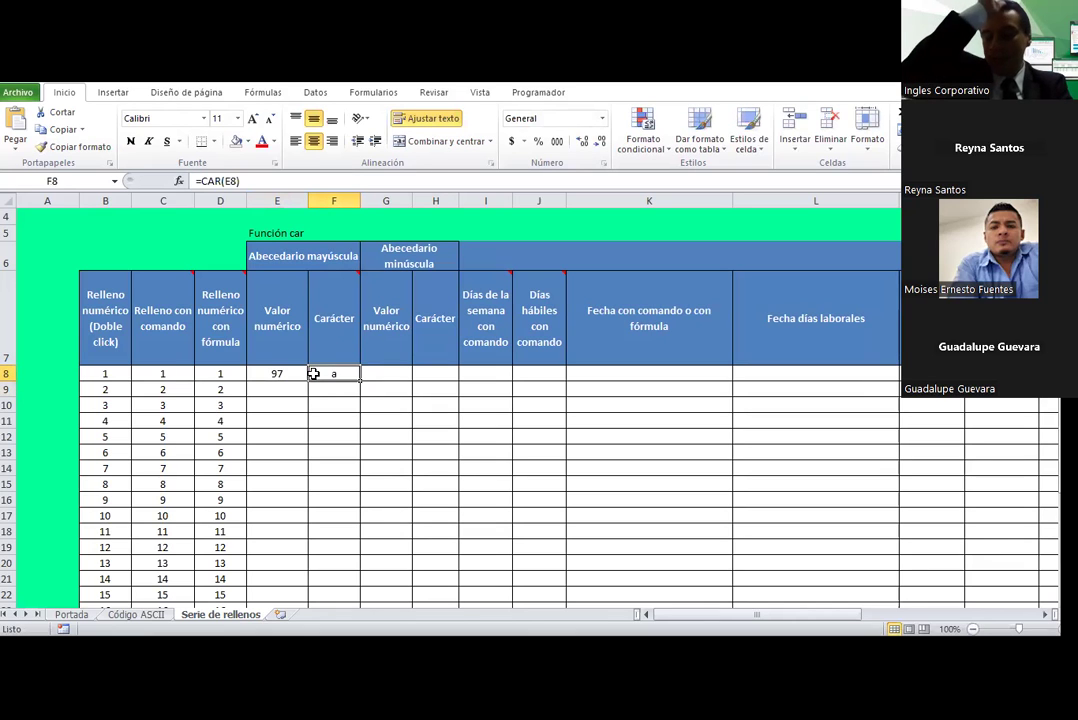
pyautogui.press('Delete')
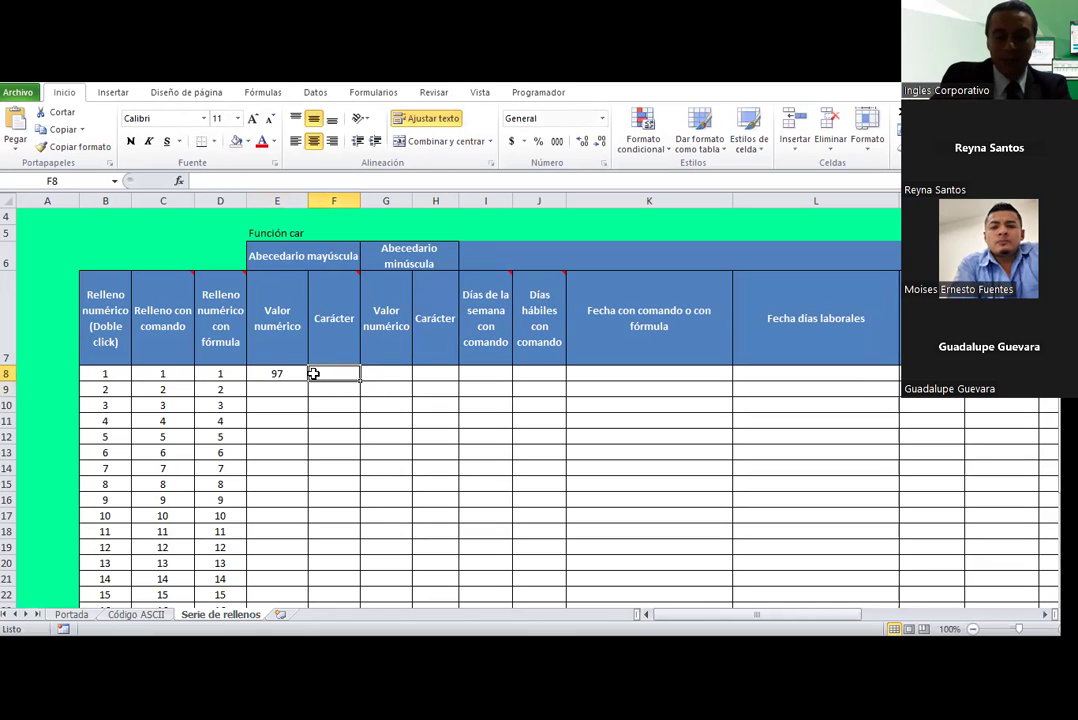
pyautogui.write('=car')
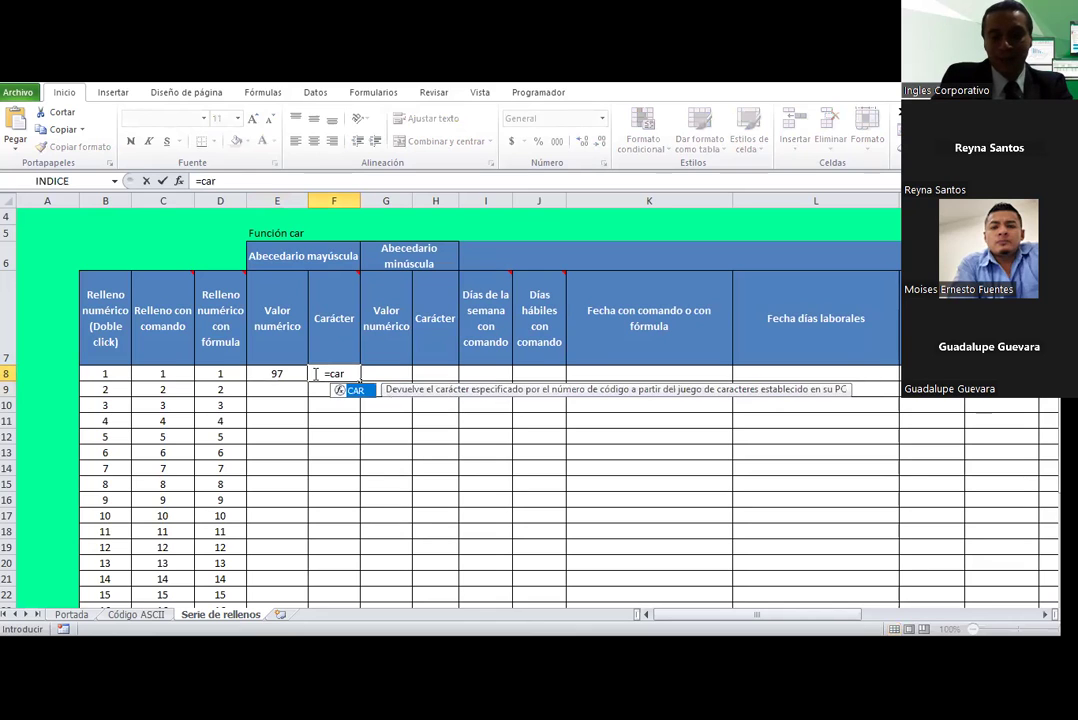
pyautogui.write('(')
pyautogui.press('Left')
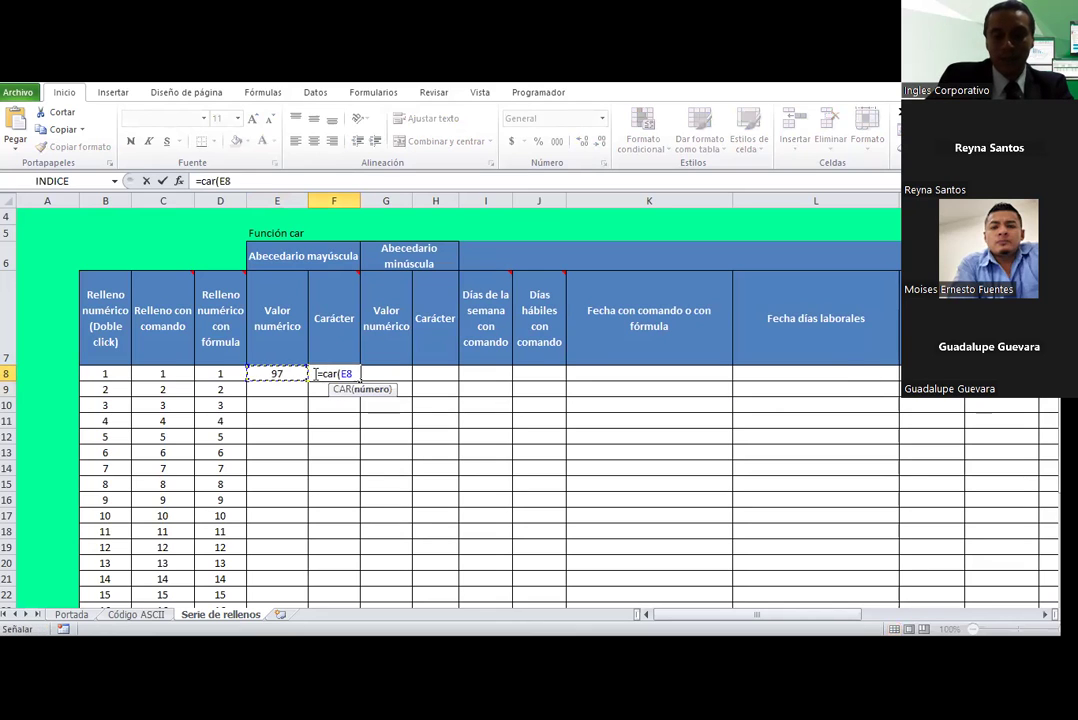
pyautogui.write(')')
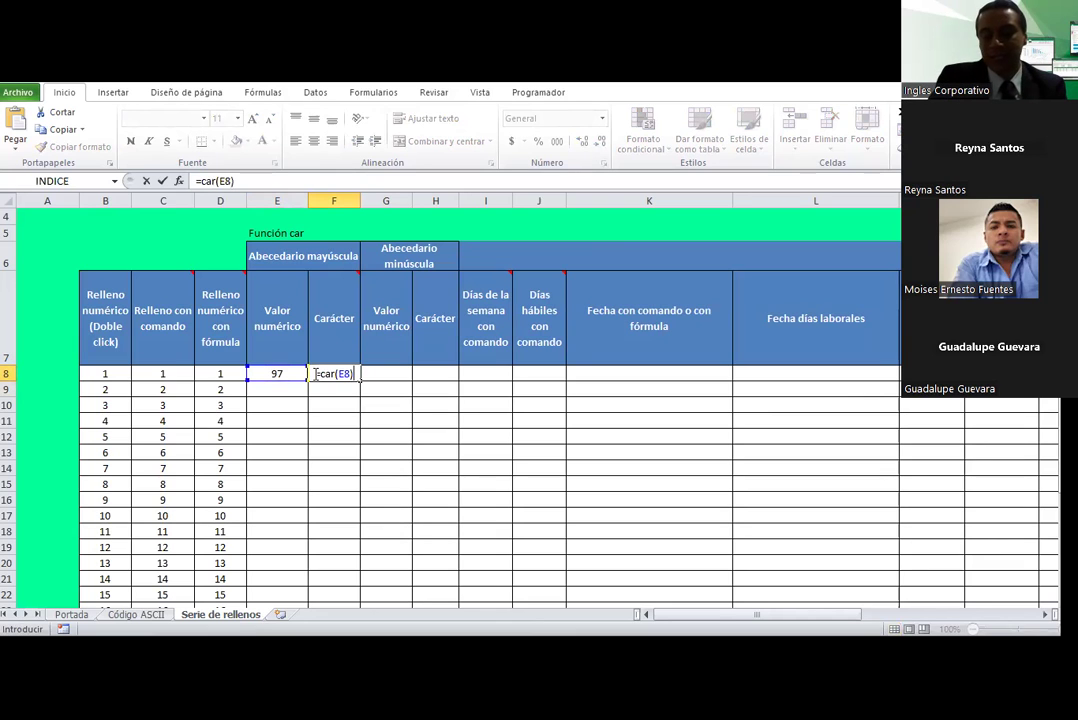
pyautogui.press('Return')
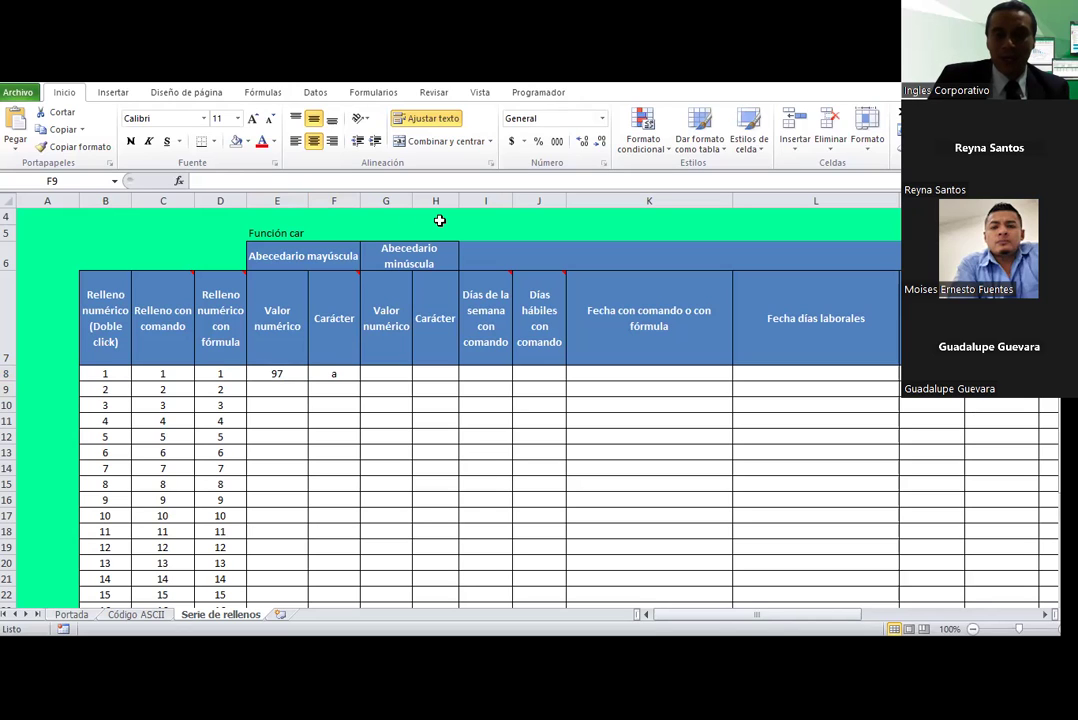
# Step: Review the 97 in E8 and the CAR formula in F8, briefly selecting F8:F12
pyautogui.click(286, 374)
pyautogui.click(350, 376)
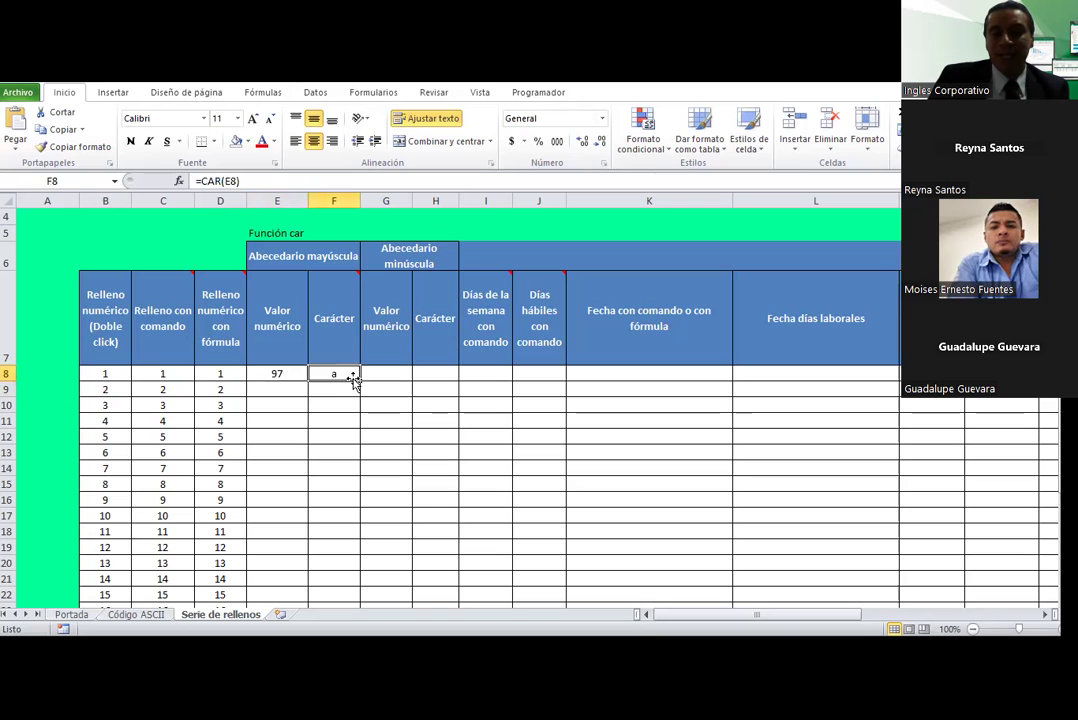
pyautogui.click(292, 372)
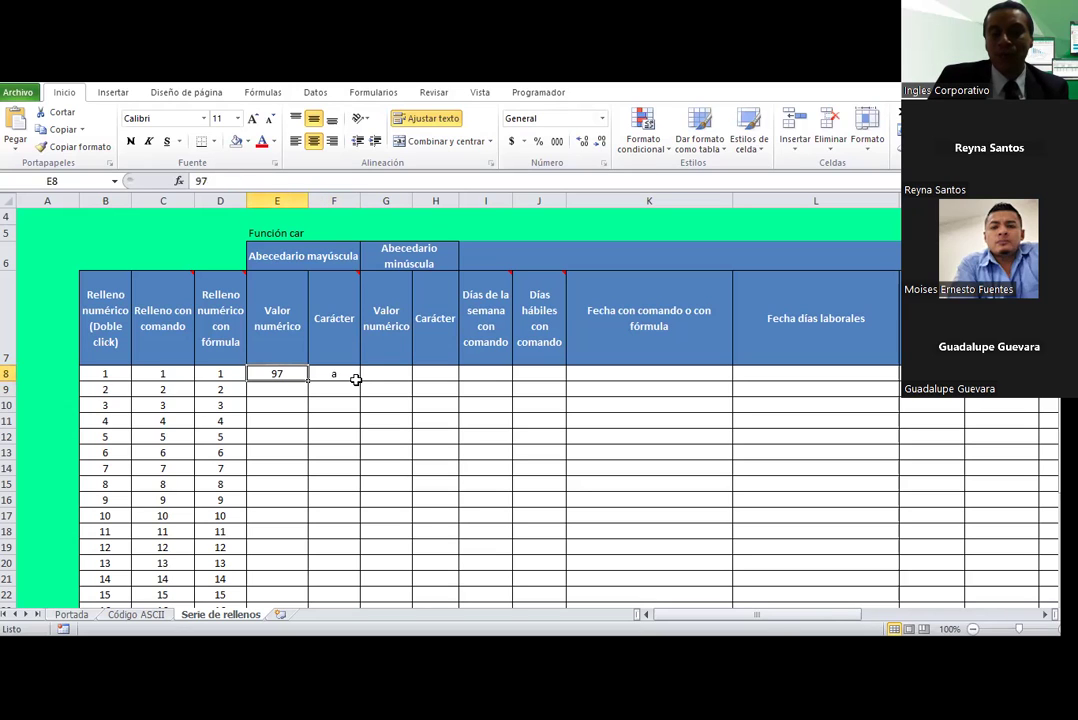
pyautogui.moveTo(351, 373); pyautogui.dragTo(343, 435)
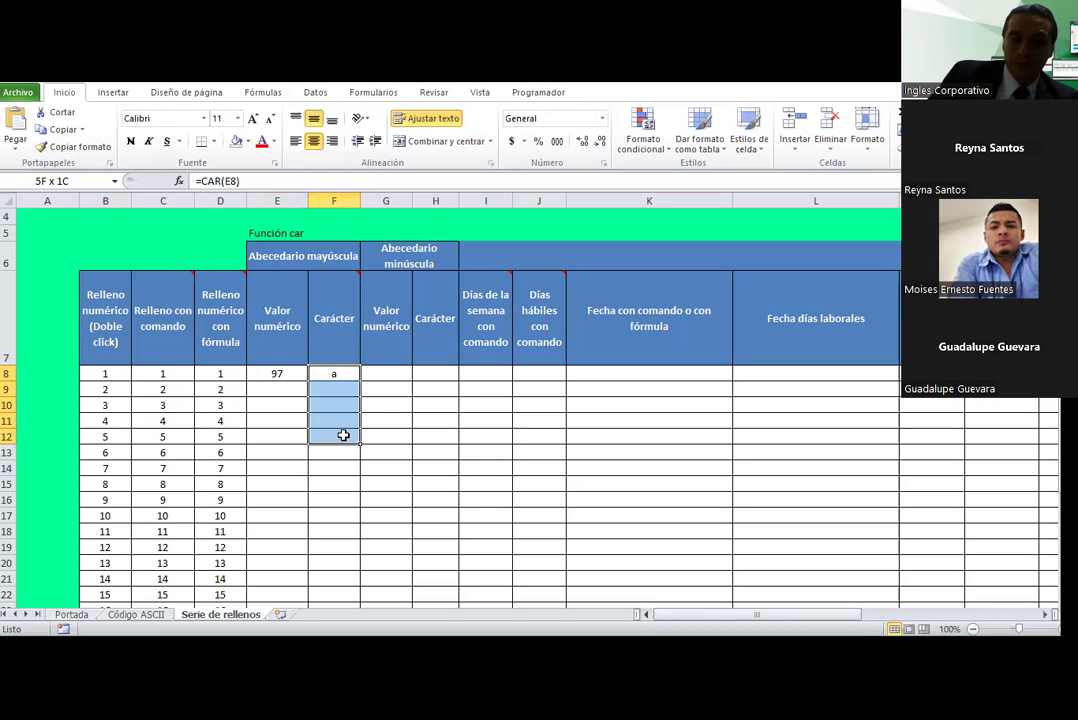
pyautogui.moveTo(343, 435); pyautogui.dragTo(343, 435)
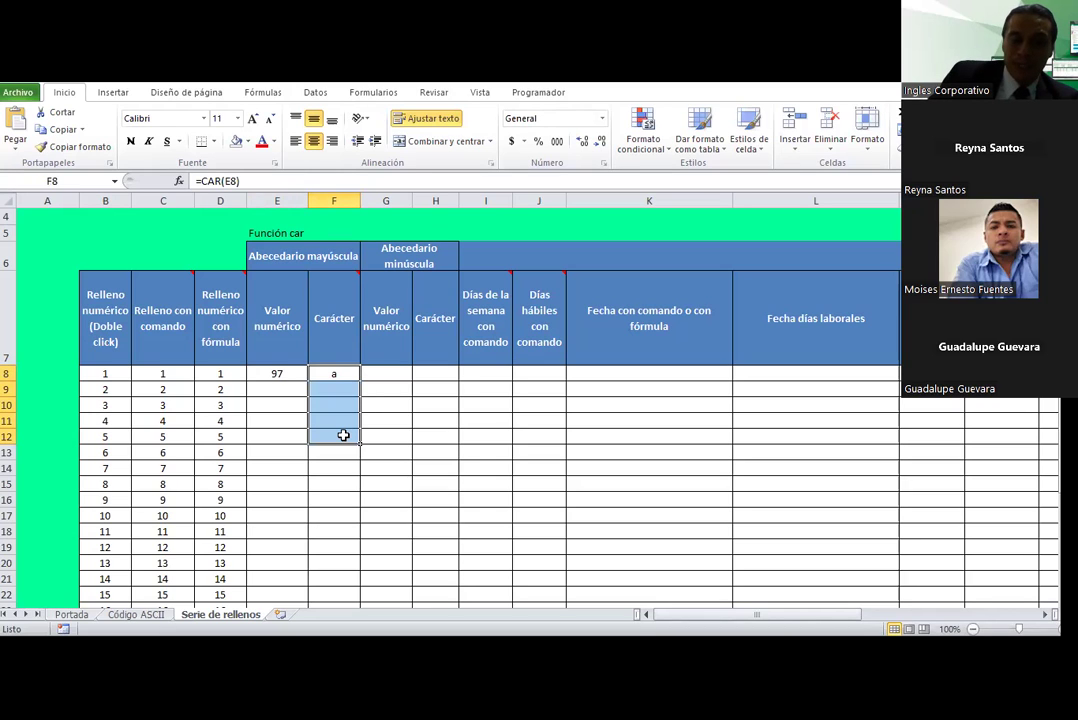
pyautogui.click(326, 372)
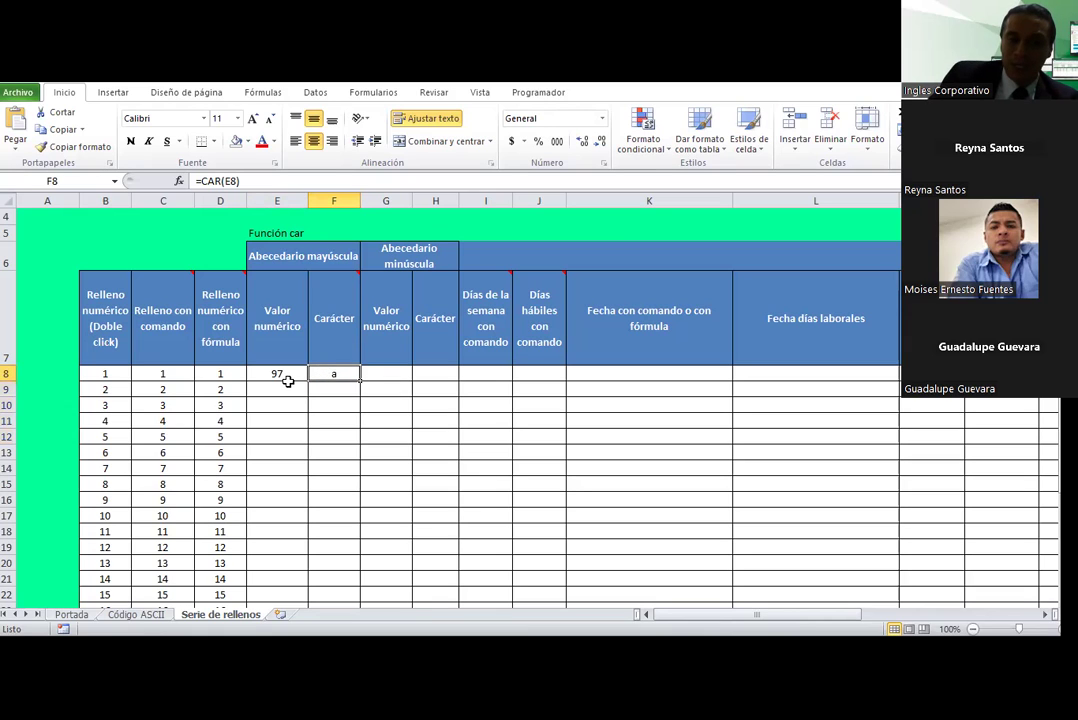
# Step: Enter =+E8+1 in E9 and fill it down to E25, giving 98 through 114
pyautogui.click(284, 389)
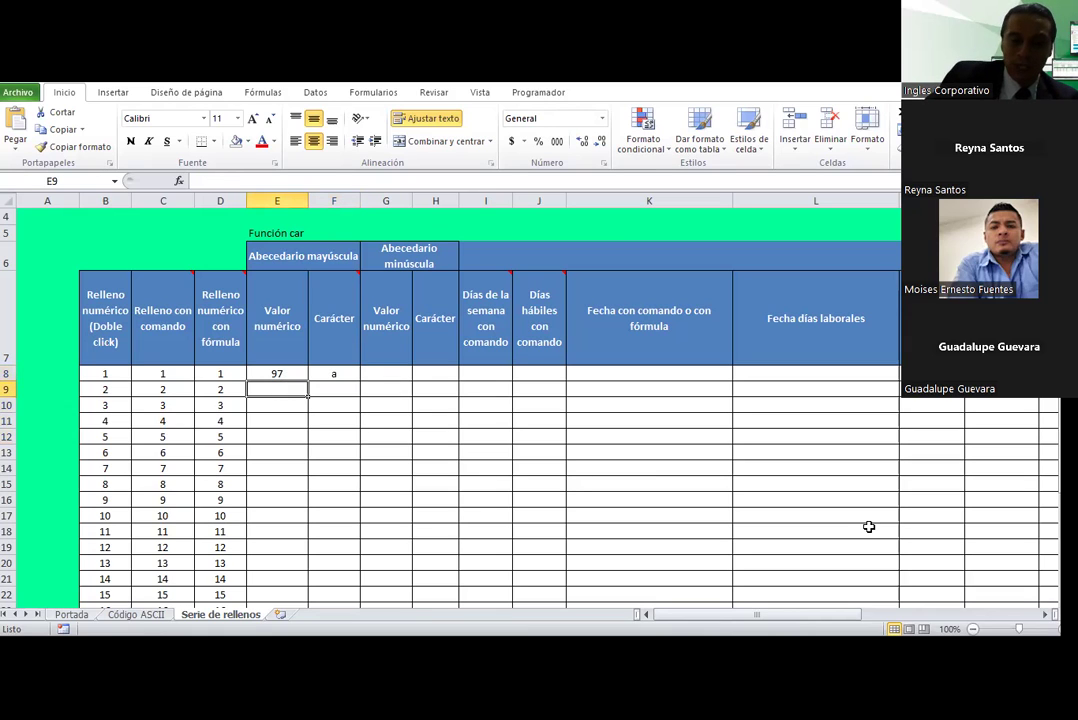
pyautogui.write('+')
pyautogui.press('Up')
pyautogui.write('+1')
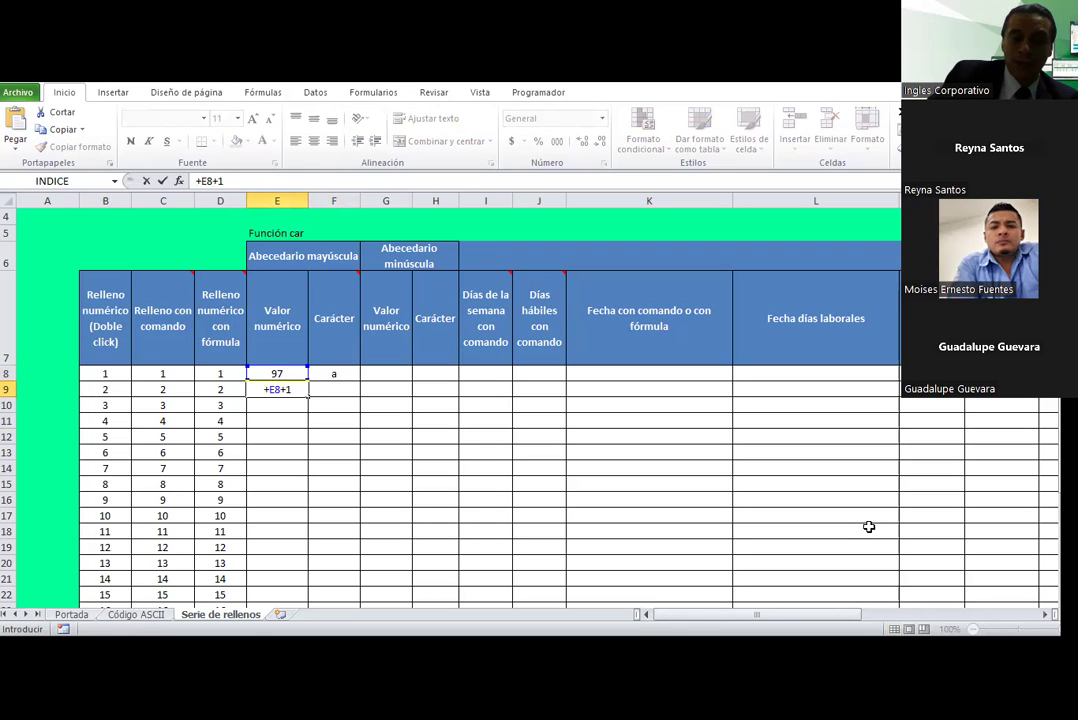
pyautogui.press('Return')
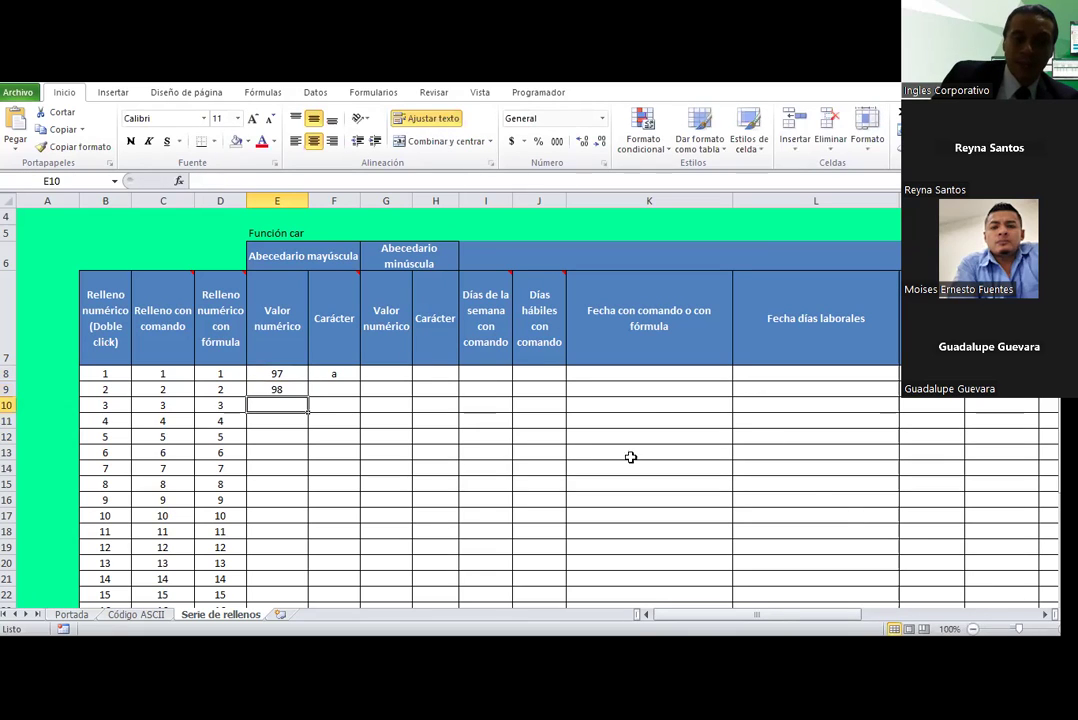
pyautogui.click(262, 389)
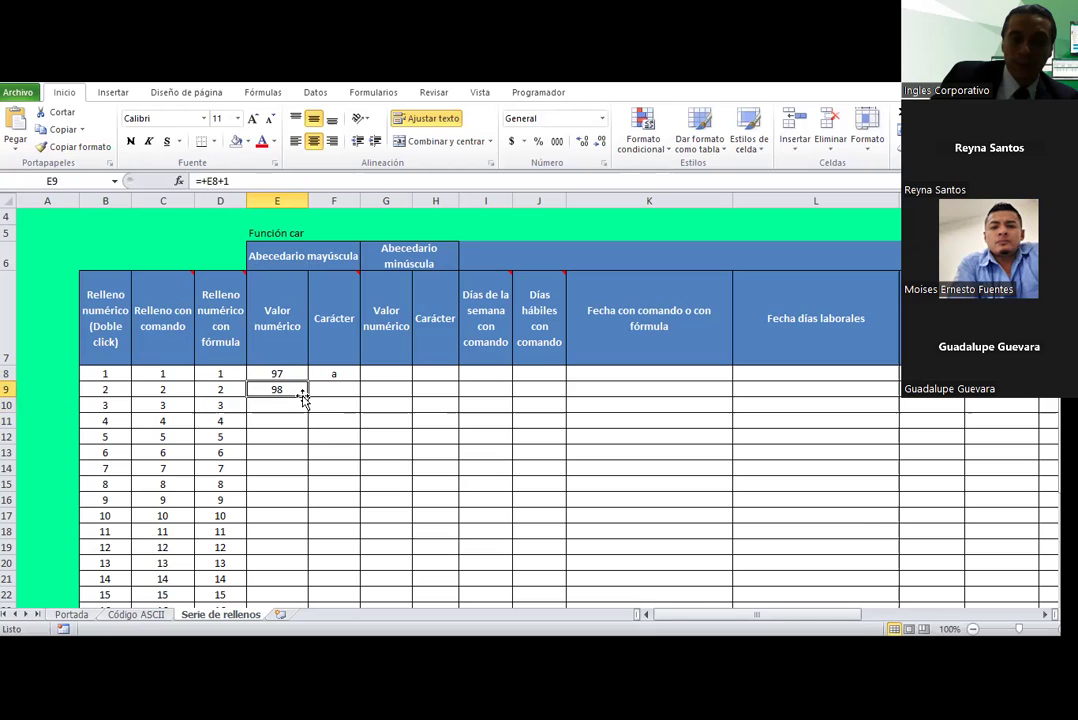
pyautogui.moveTo(310, 399); pyautogui.dragTo(319, 602)
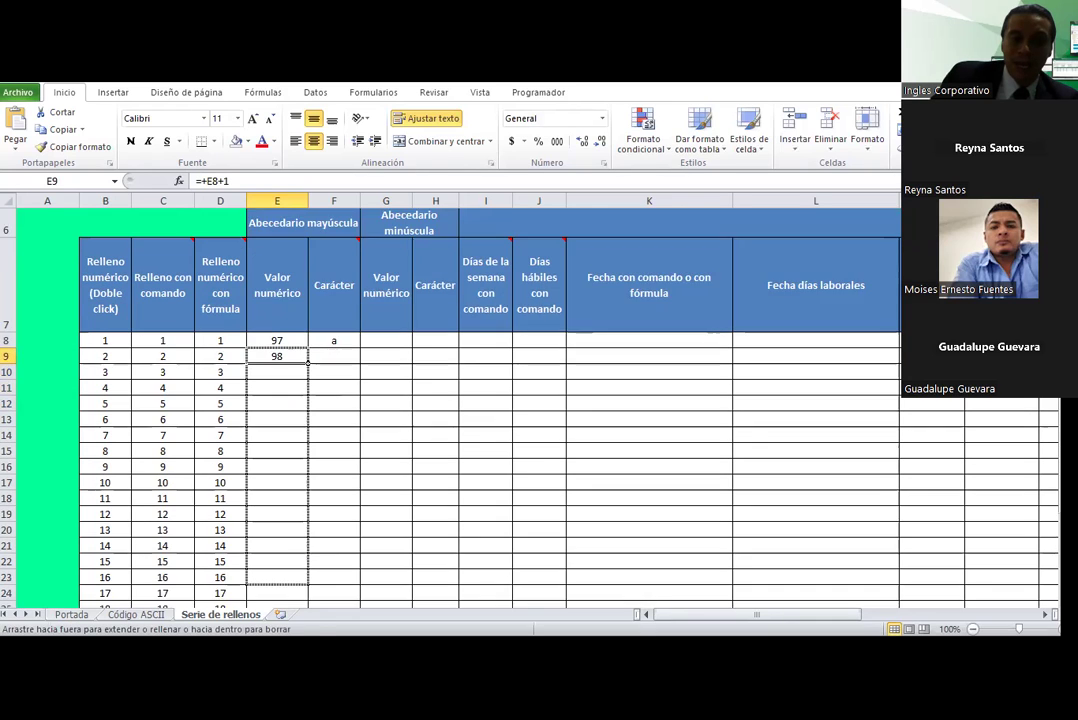
pyautogui.moveTo(319, 586); pyautogui.dragTo(316, 591)
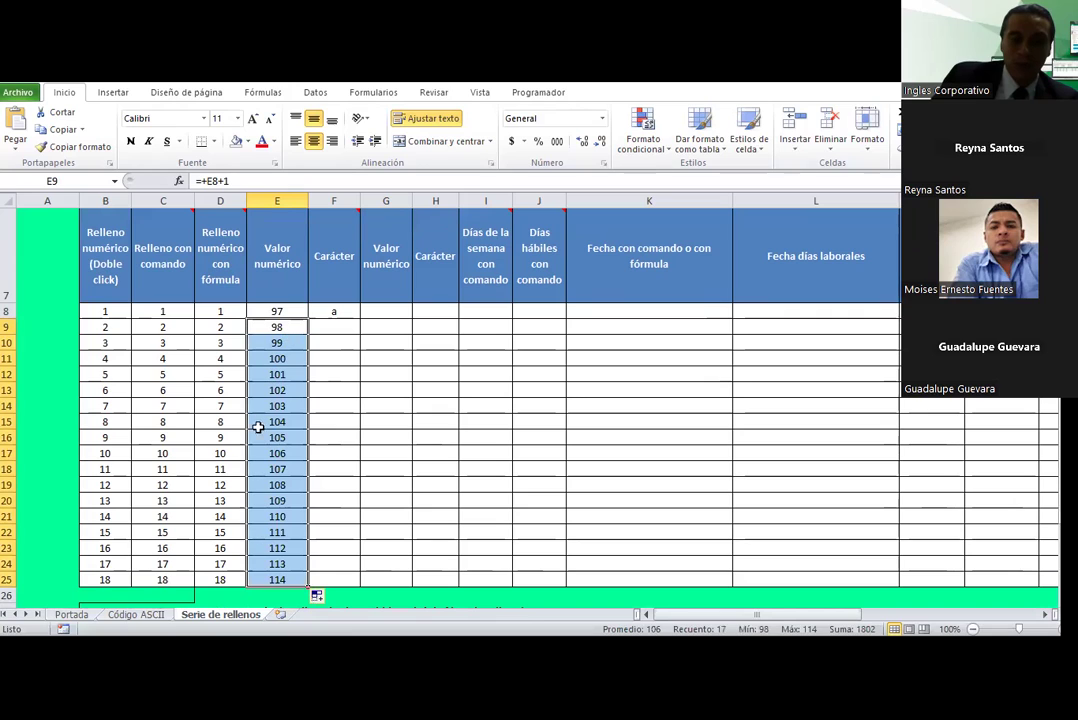
# Step: Fill the CAR formula from F8 down to F25 so it shows a through r
pyautogui.click(346, 314)
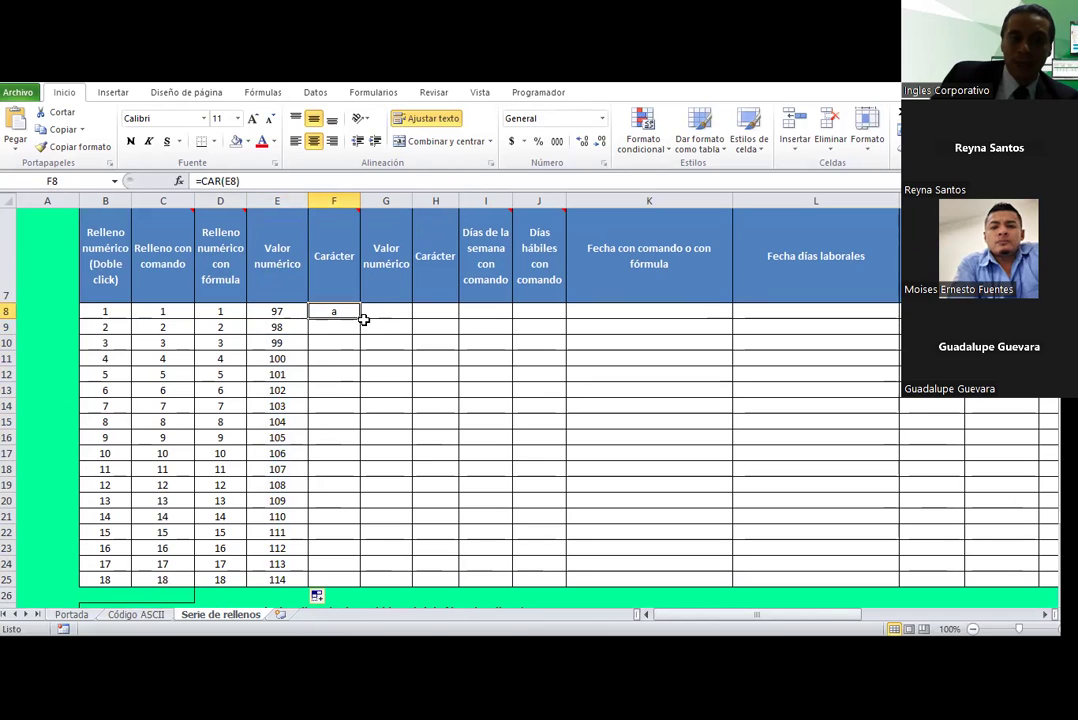
pyautogui.moveTo(360, 320); pyautogui.dragTo(335, 582)
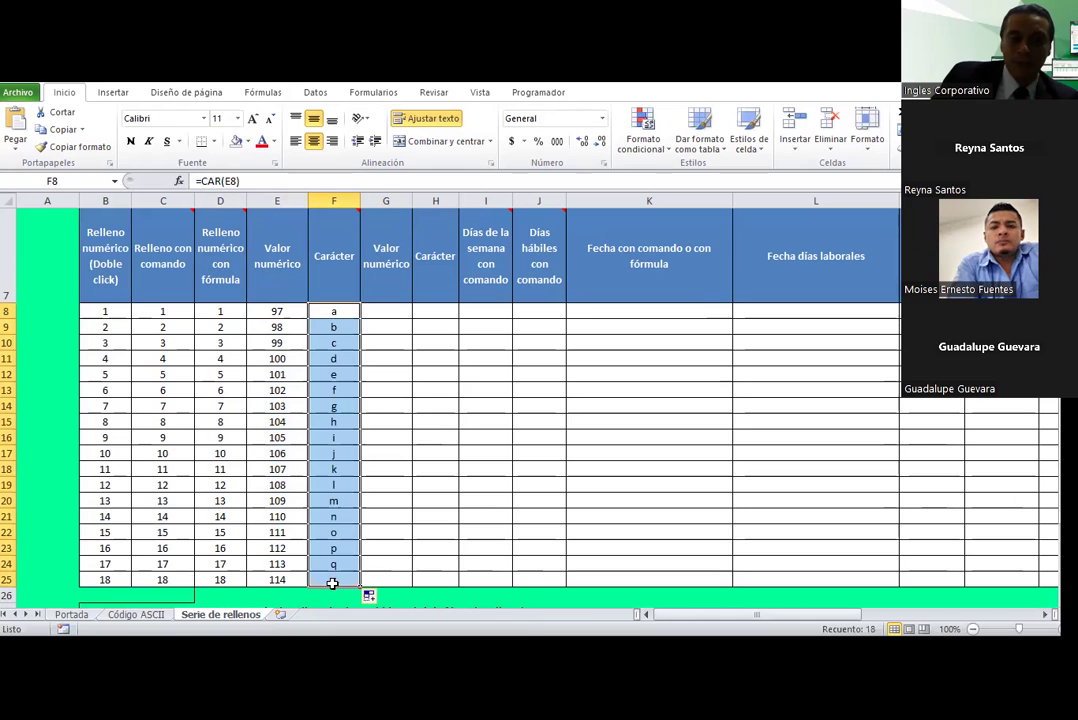
pyautogui.click(337, 309)
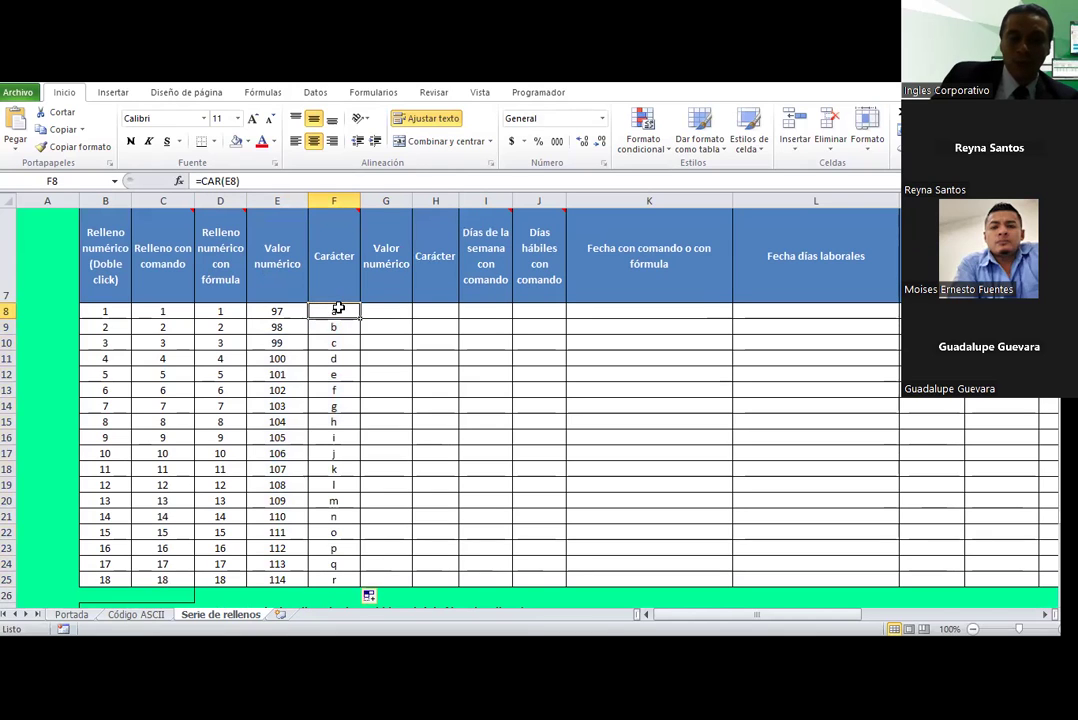
# Step: Copy the letters in F8:F25 into J8, then delete the pasted copies from column J
pyautogui.moveTo(336, 311)
pyautogui.mouseDown()
pyautogui.moveTo(307, 530)
pyautogui.moveTo(335, 582)
pyautogui.mouseUp()
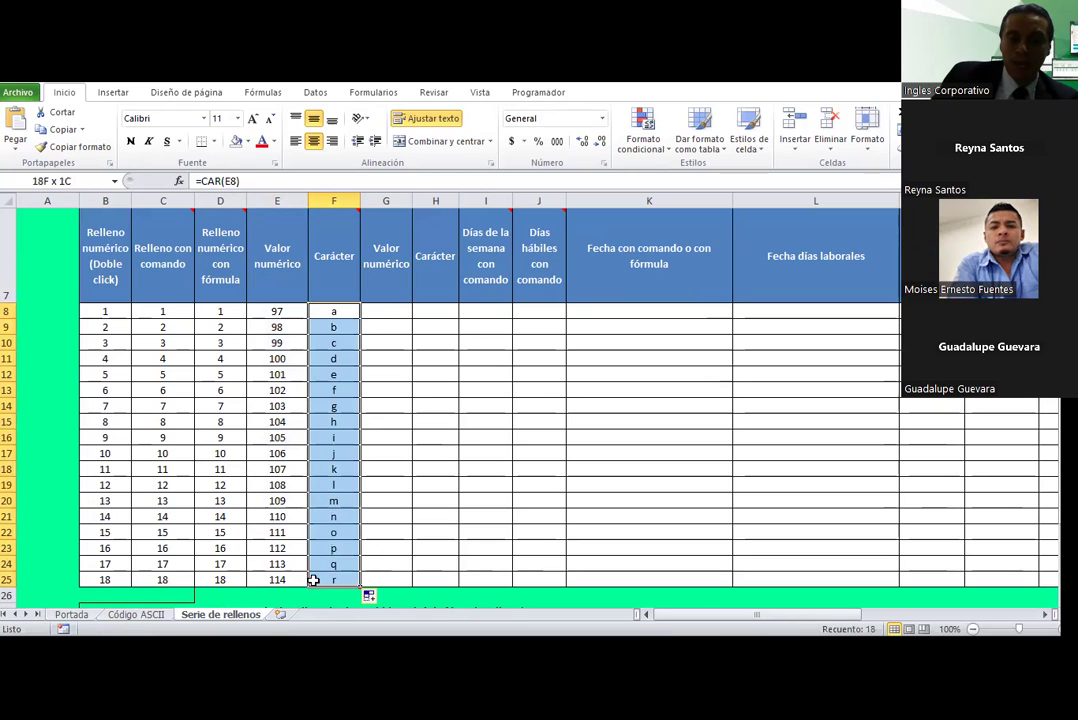
pyautogui.click(45, 130)
pyautogui.click(528, 314)
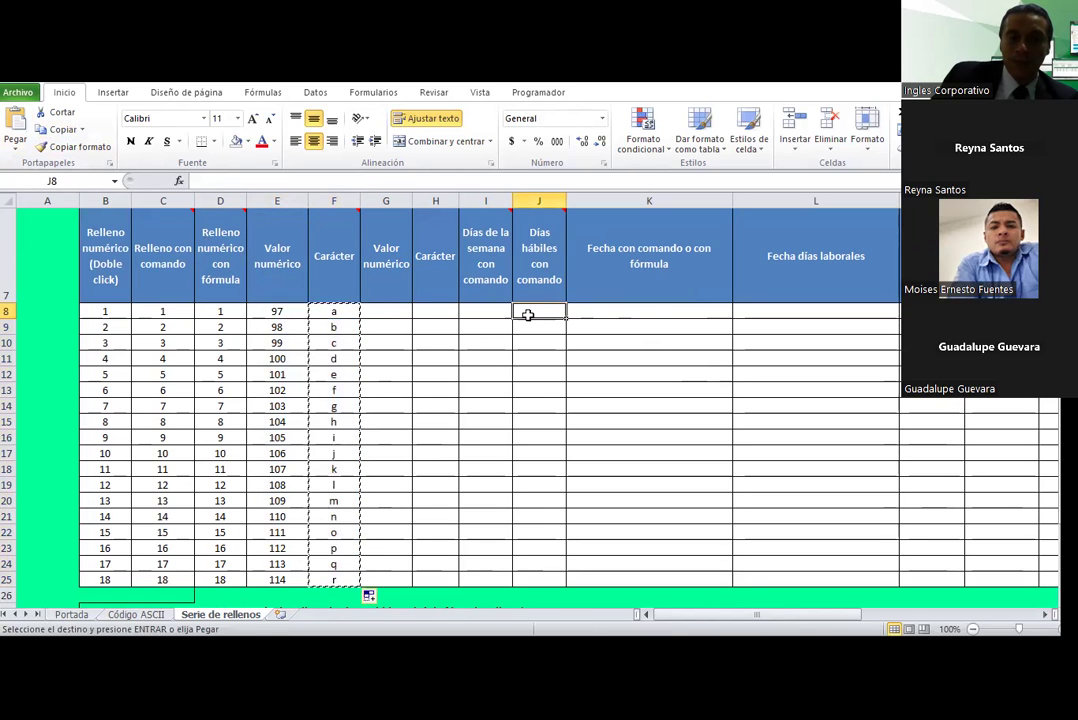
pyautogui.rightClick(528, 314)
pyautogui.click(588, 374)
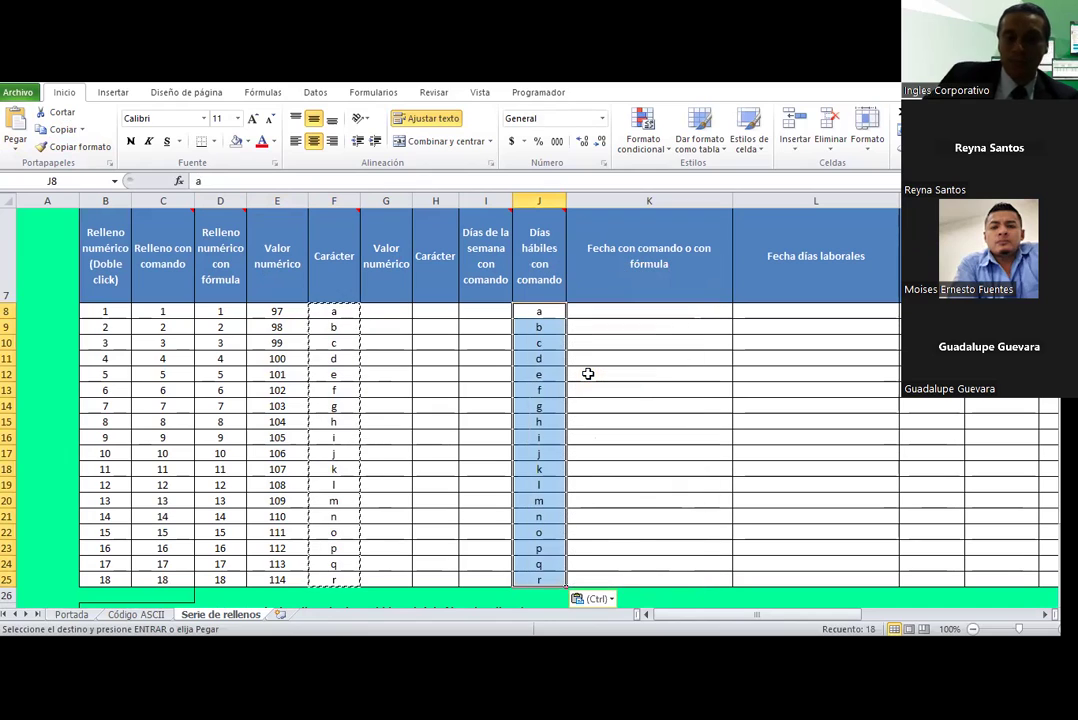
pyautogui.press('Delete')
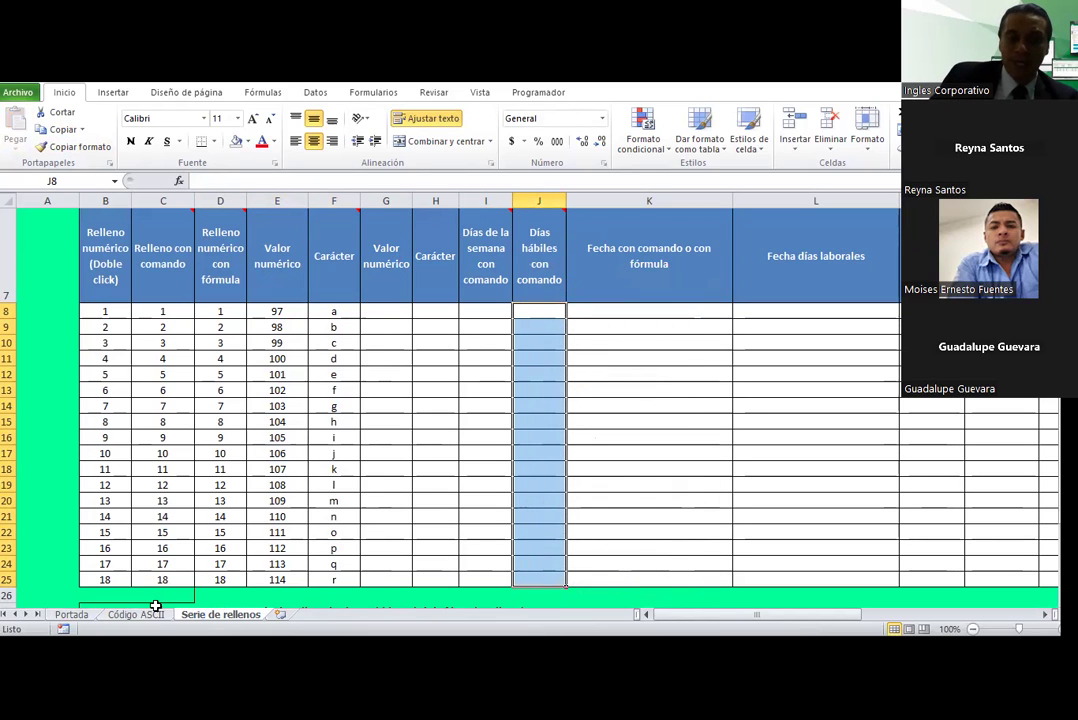
pyautogui.scroll(1, 230, 436)
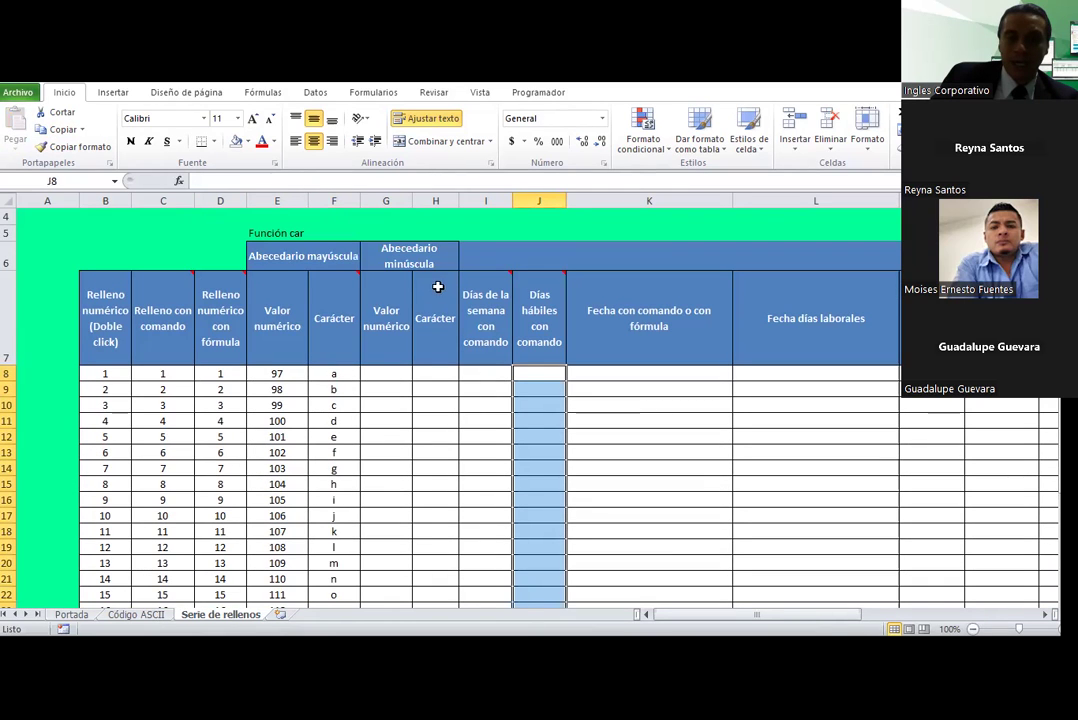
pyautogui.click(140, 614)
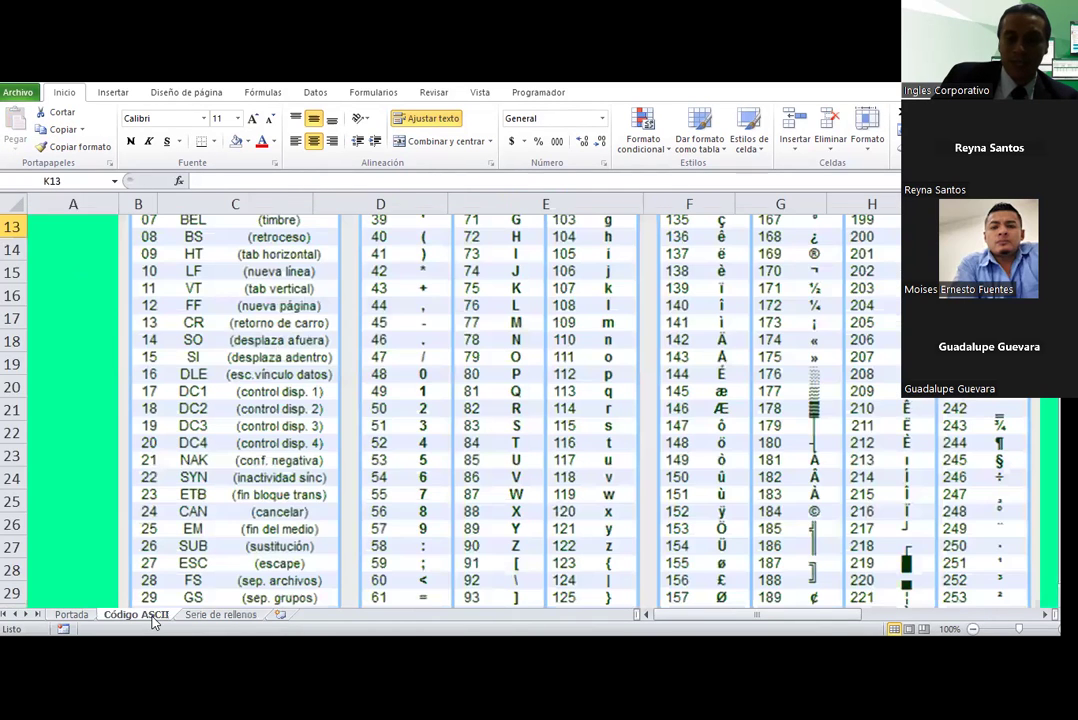
pyautogui.scroll(2, 598, 318)
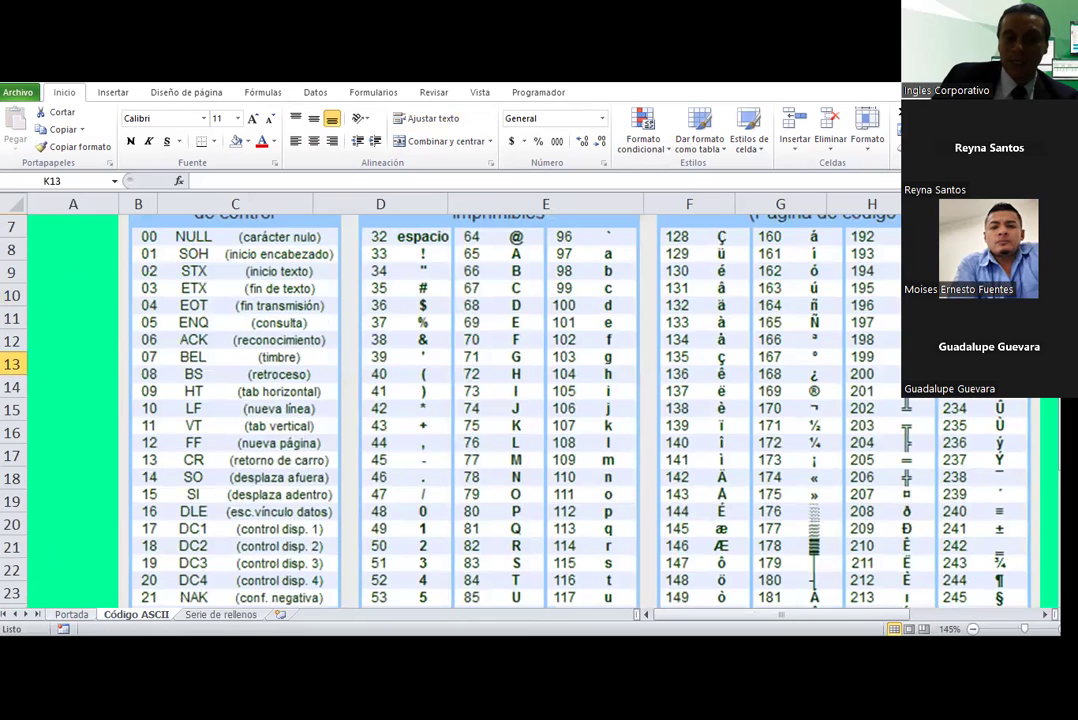
pyautogui.click(254, 617)
# Step: Enter 65 in G8 and =G8+1 in G9, filling down so G8:G25 counts 65 to 82
pyautogui.click(403, 372)
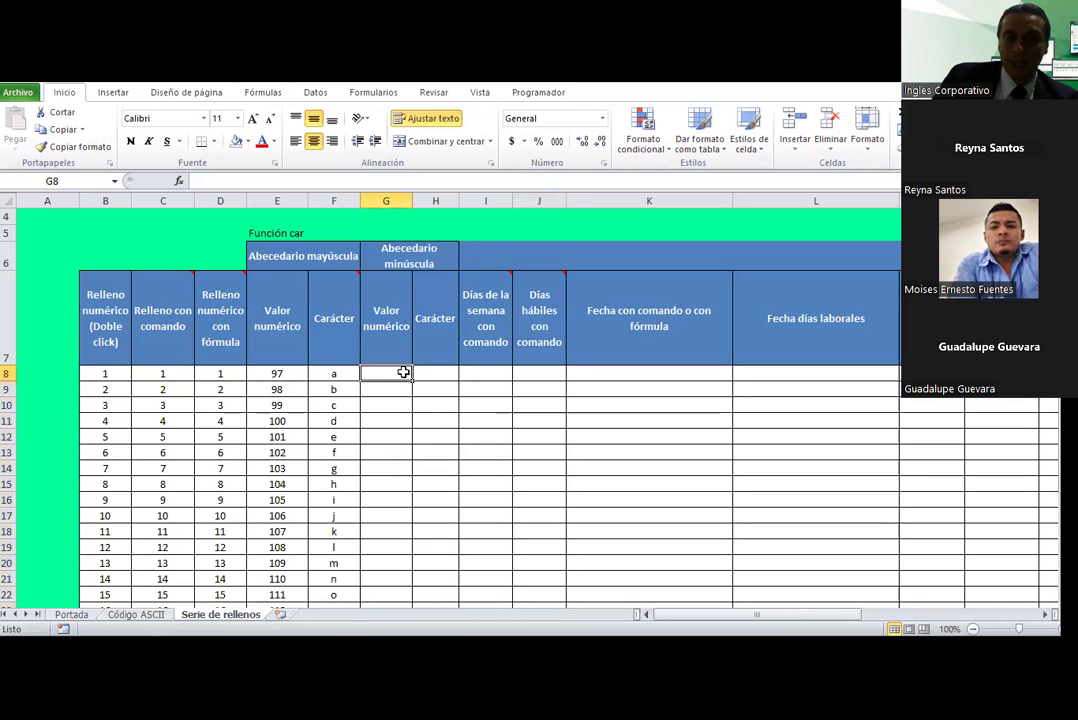
pyautogui.write('65')
pyautogui.press('Return')
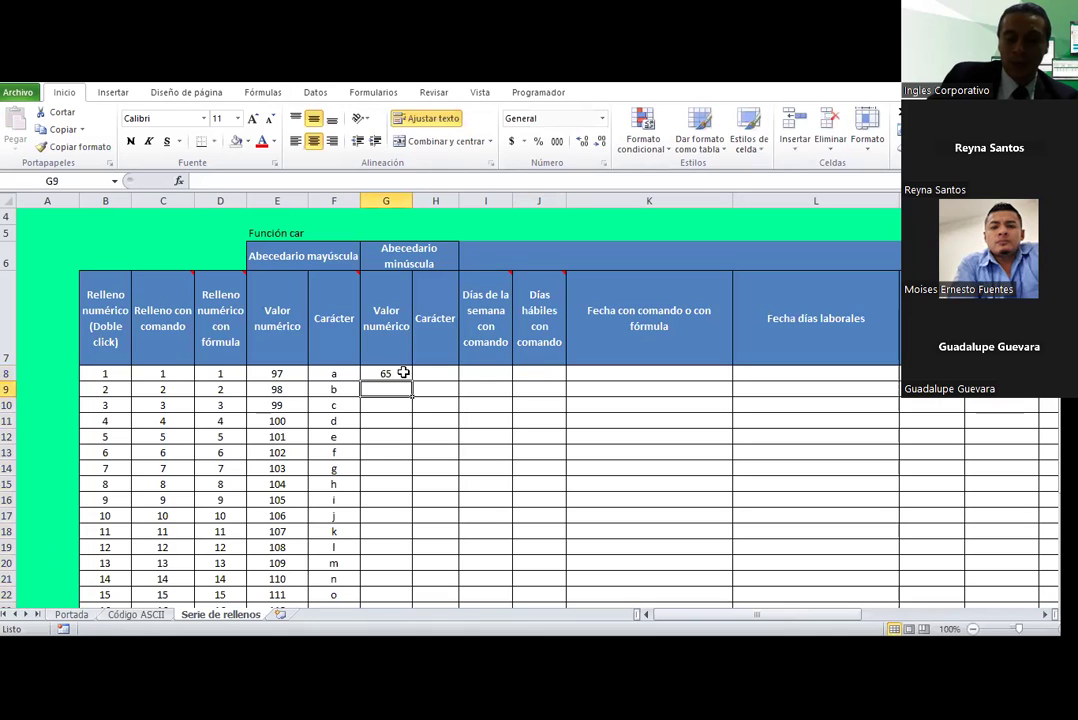
pyautogui.write('=')
pyautogui.click(403, 372)
pyautogui.write('+1')
pyautogui.press('Return')
pyautogui.click(400, 390)
pyautogui.moveTo(411, 397)
pyautogui.mouseDown()
pyautogui.moveTo(407, 613)
pyautogui.moveTo(419, 580)
pyautogui.mouseUp()
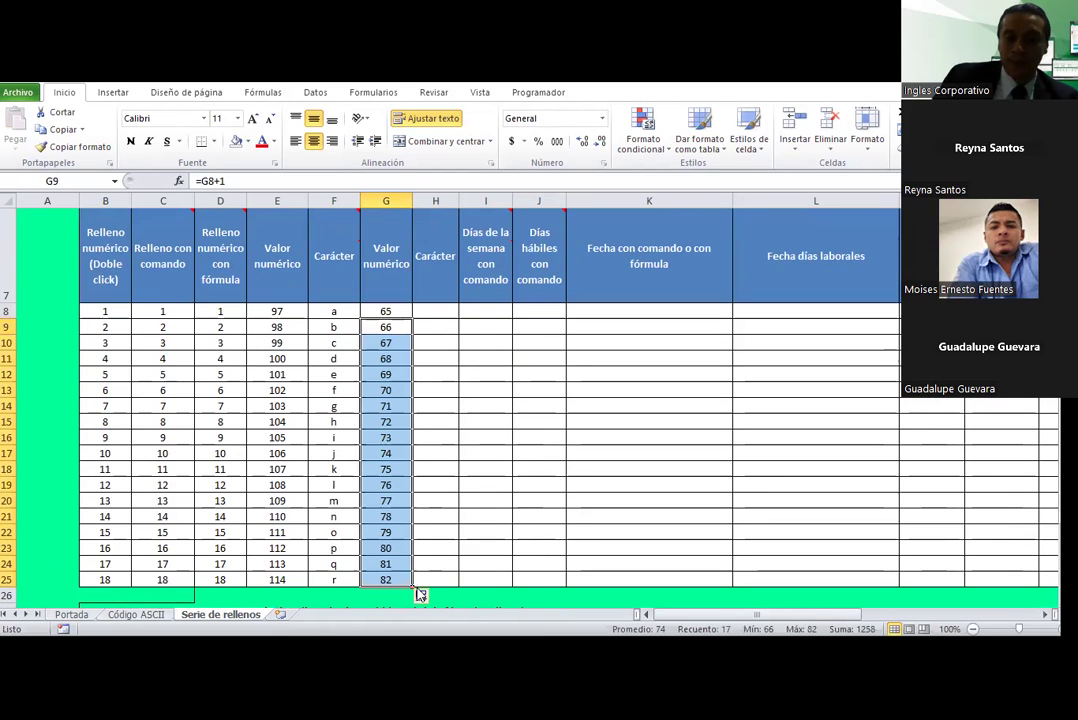
pyautogui.click(435, 313)
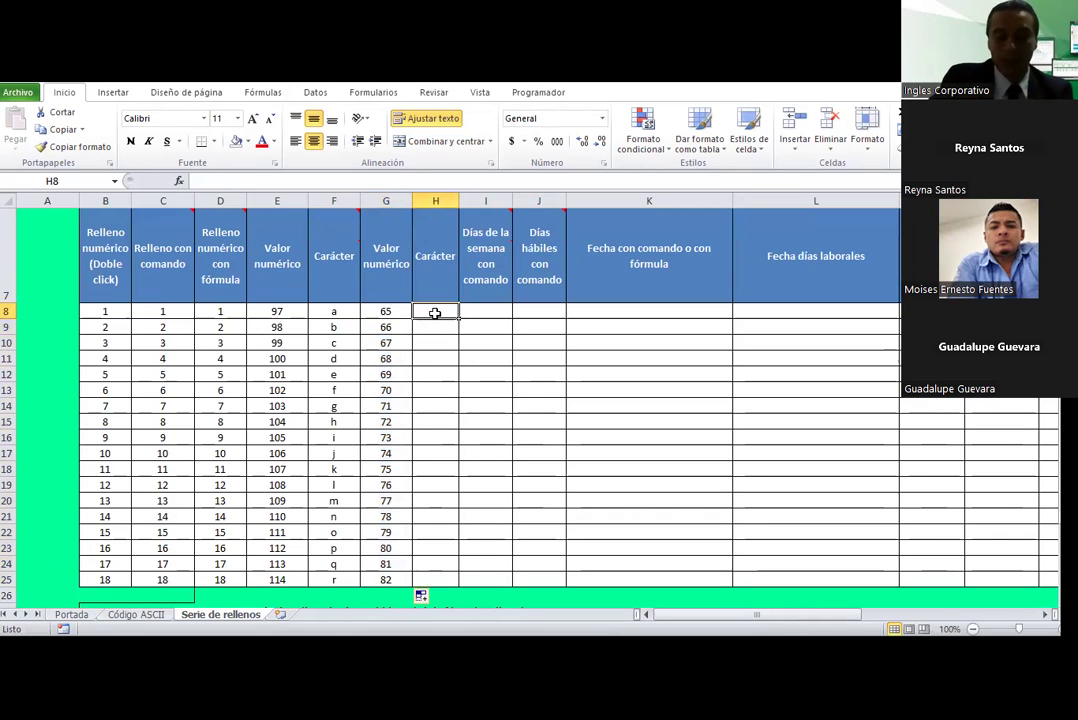
# Step: Enter =CAR(G8) in H8 and fill it down to H25 so it shows A through R
pyautogui.write('=car')
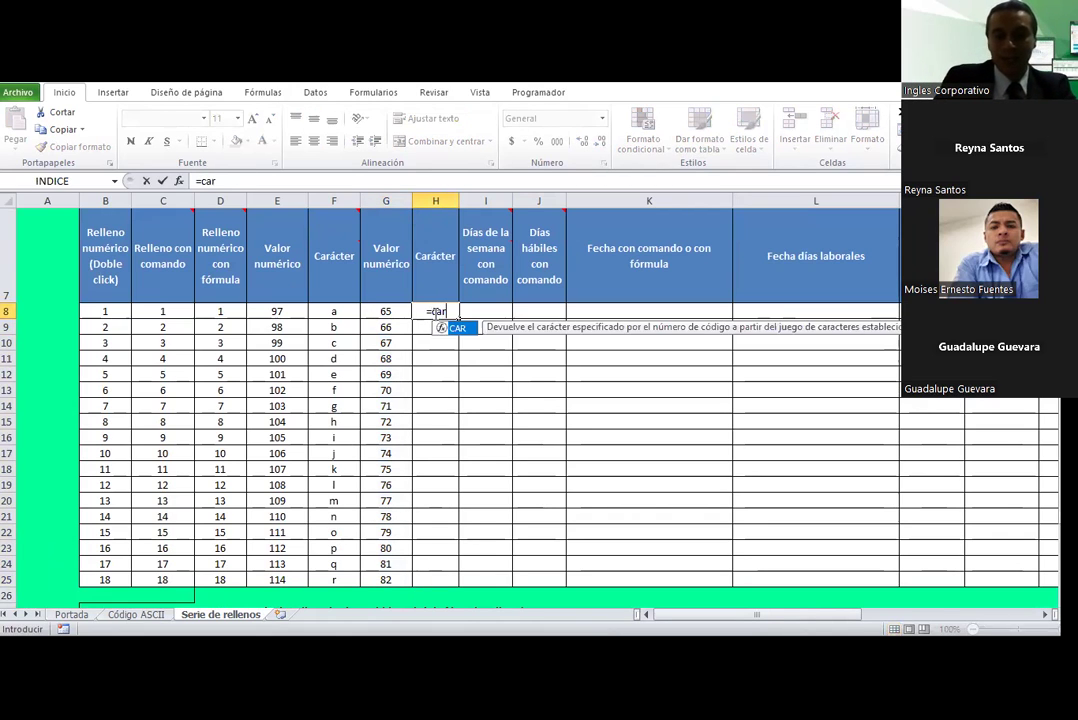
pyautogui.write('(')
pyautogui.press('Left')
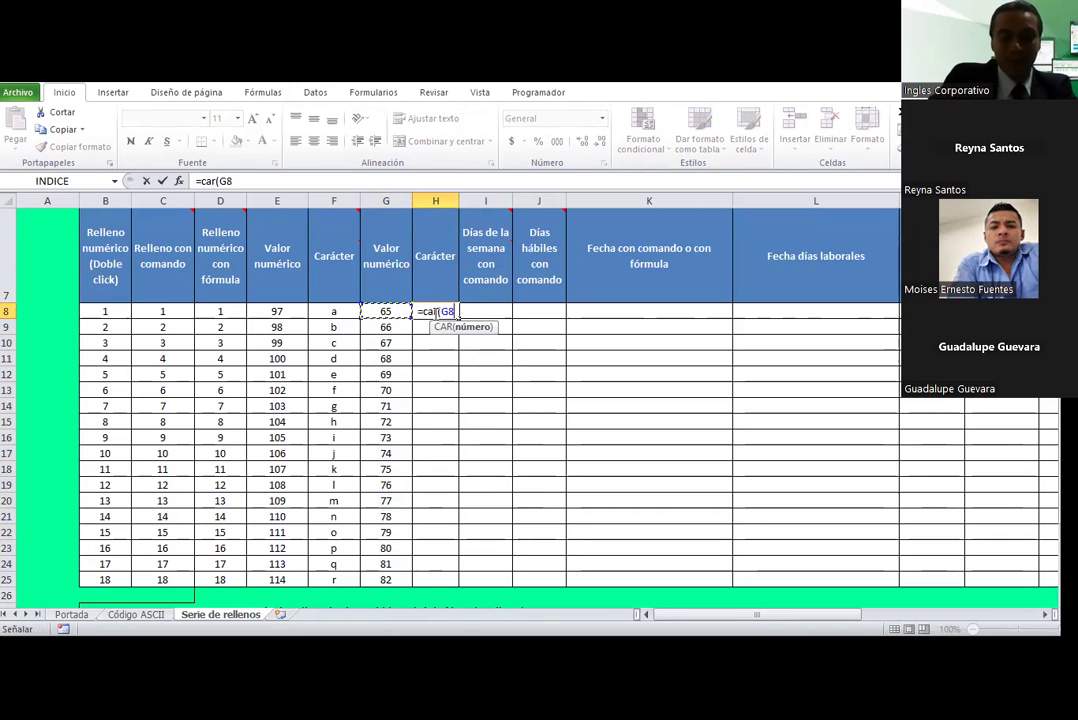
pyautogui.write(')')
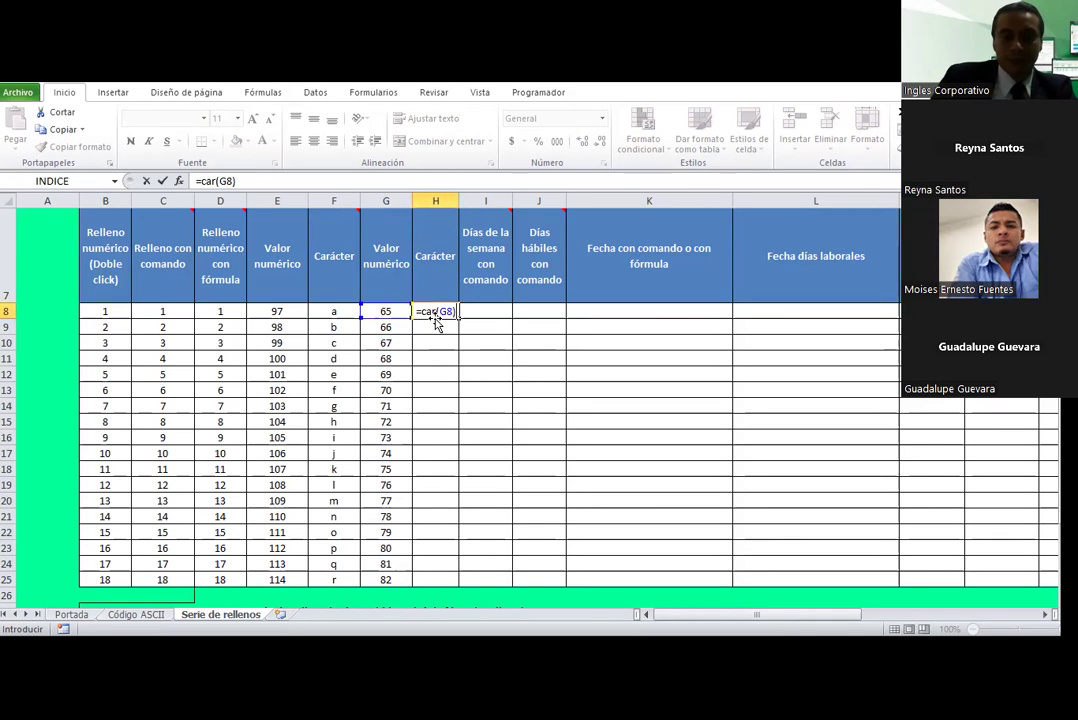
pyautogui.hotkey('ctrl', 'Return')
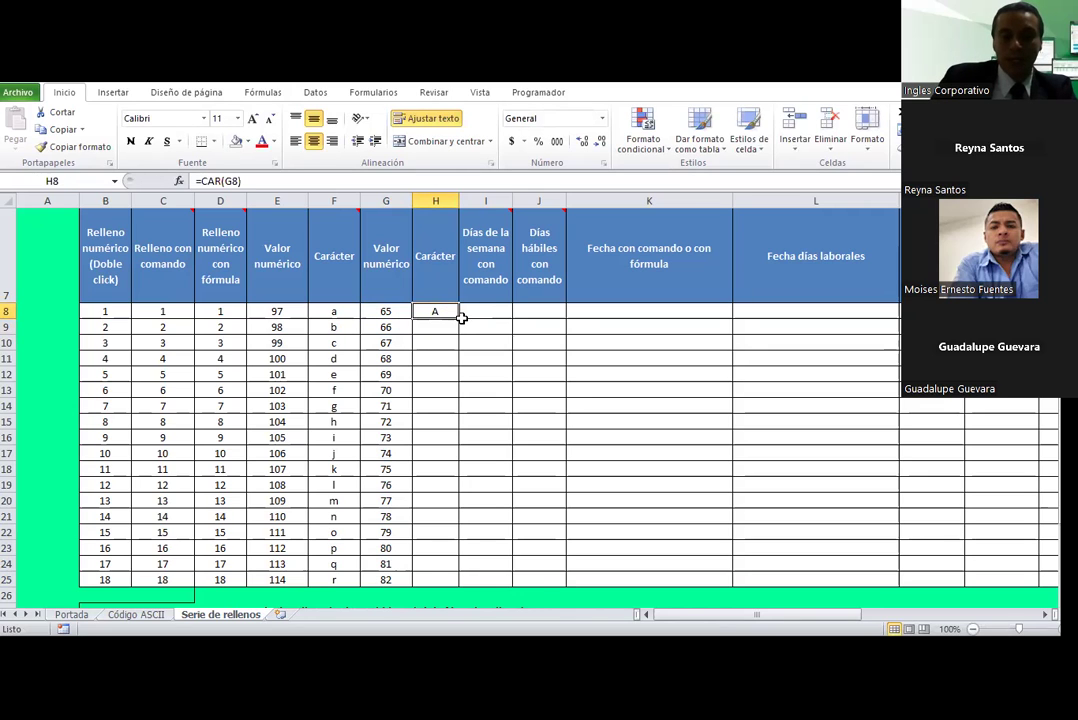
pyautogui.moveTo(460, 318); pyautogui.dragTo(459, 585)
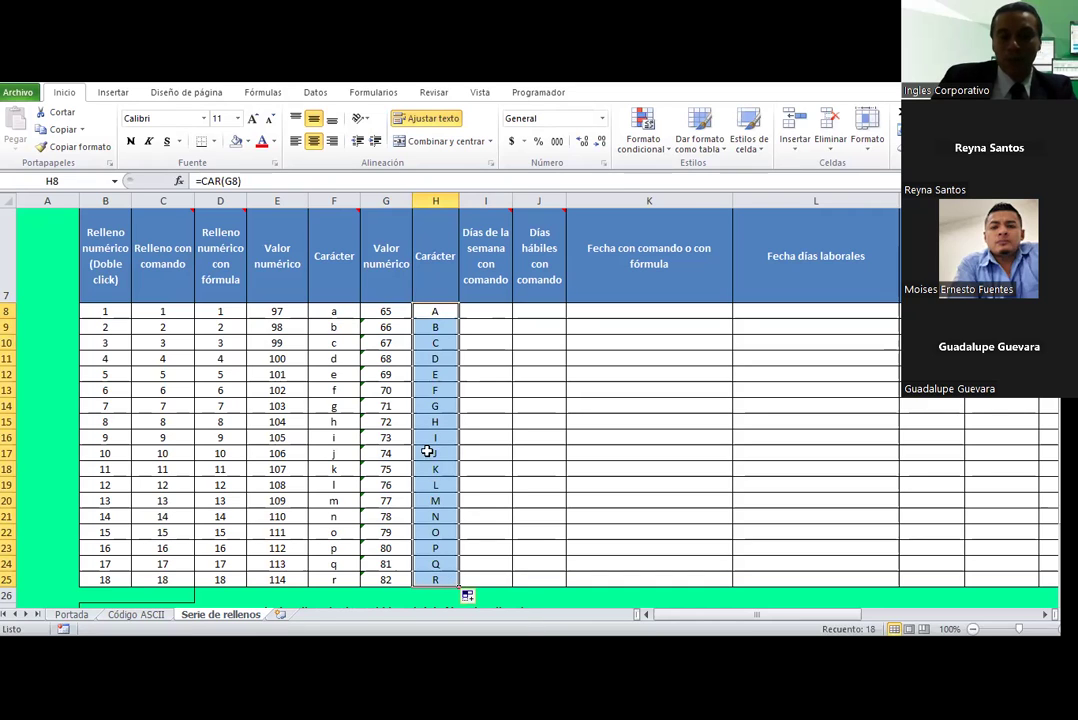
pyautogui.click(428, 419)
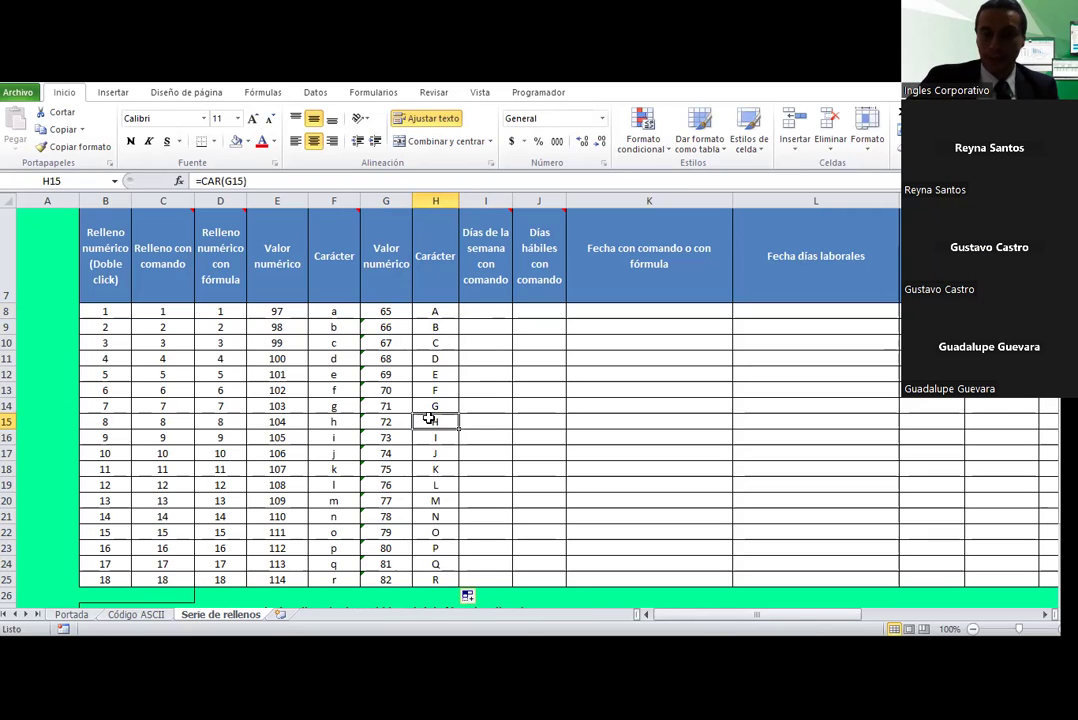
pyautogui.click(350, 311)
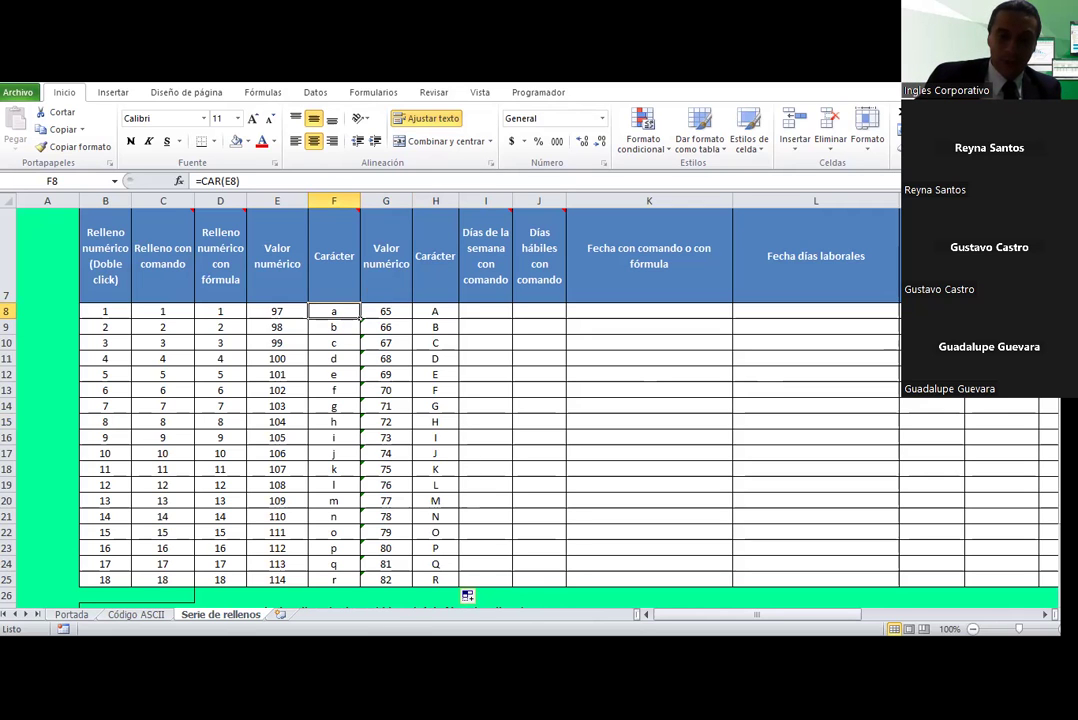
# Step: In the Google Sheets attendance sheet, change two MARTES 11 marks from 0 to 1
pyautogui.click(322, 585)
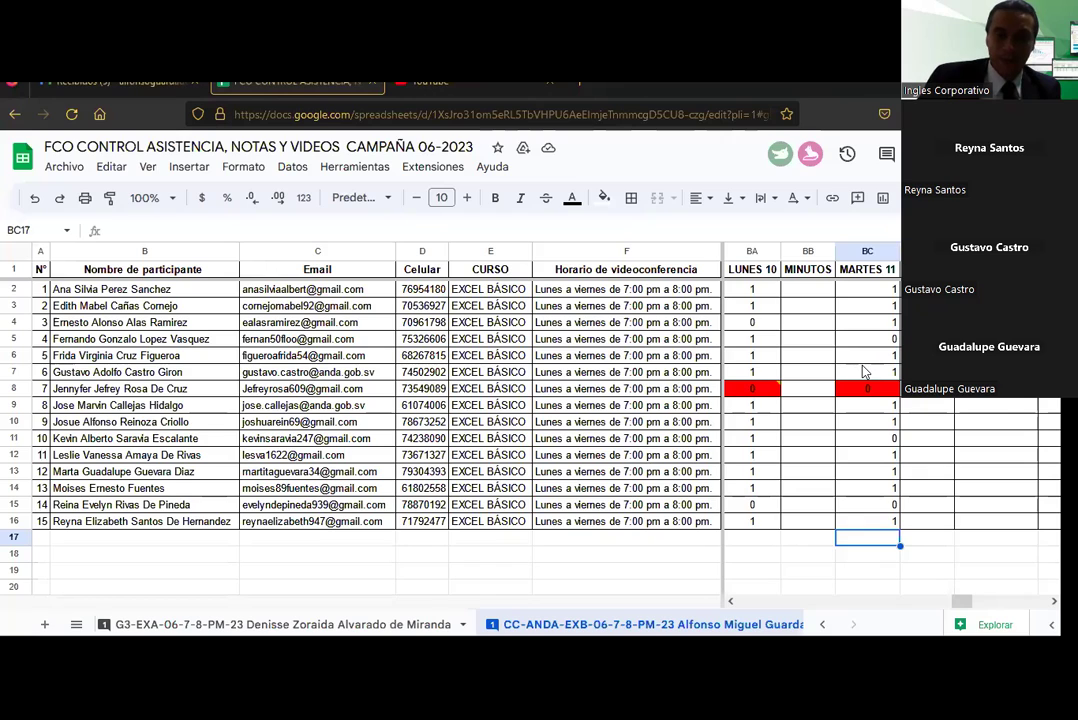
pyautogui.click(808, 372)
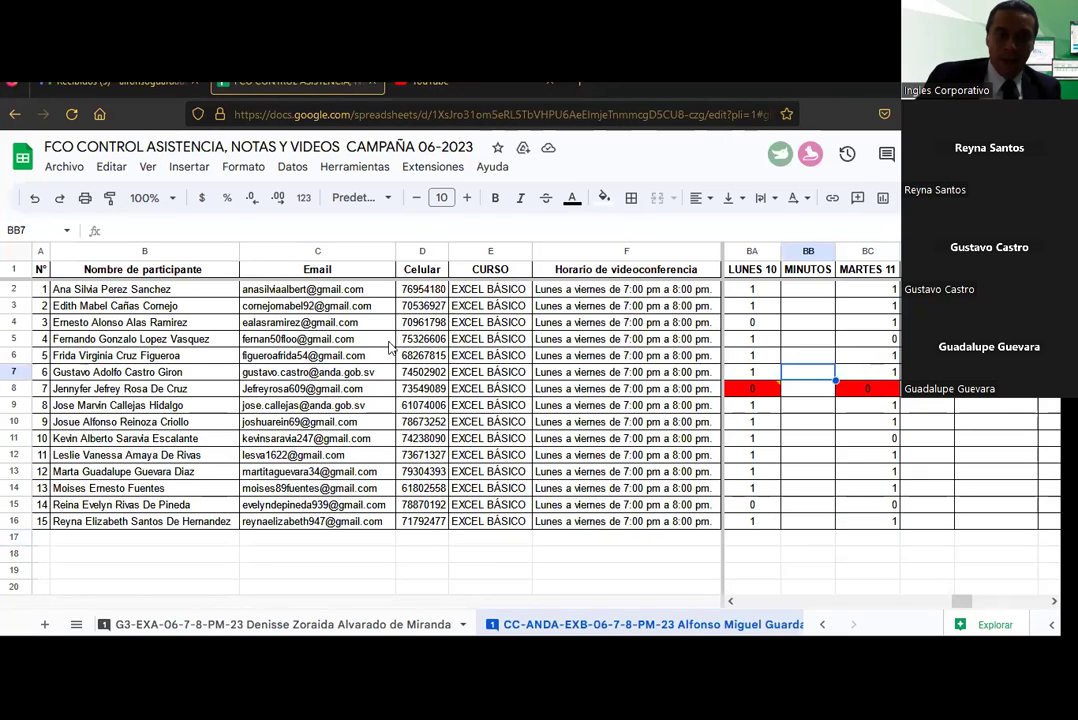
pyautogui.click(772, 341)
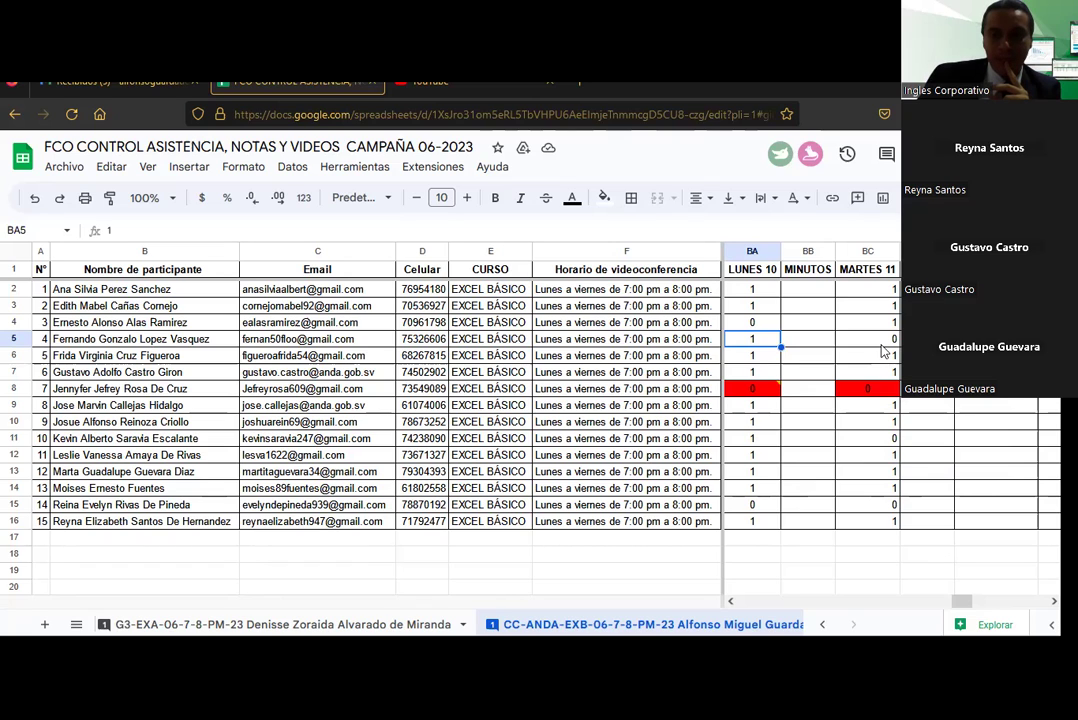
pyautogui.click(876, 339)
pyautogui.write('1')
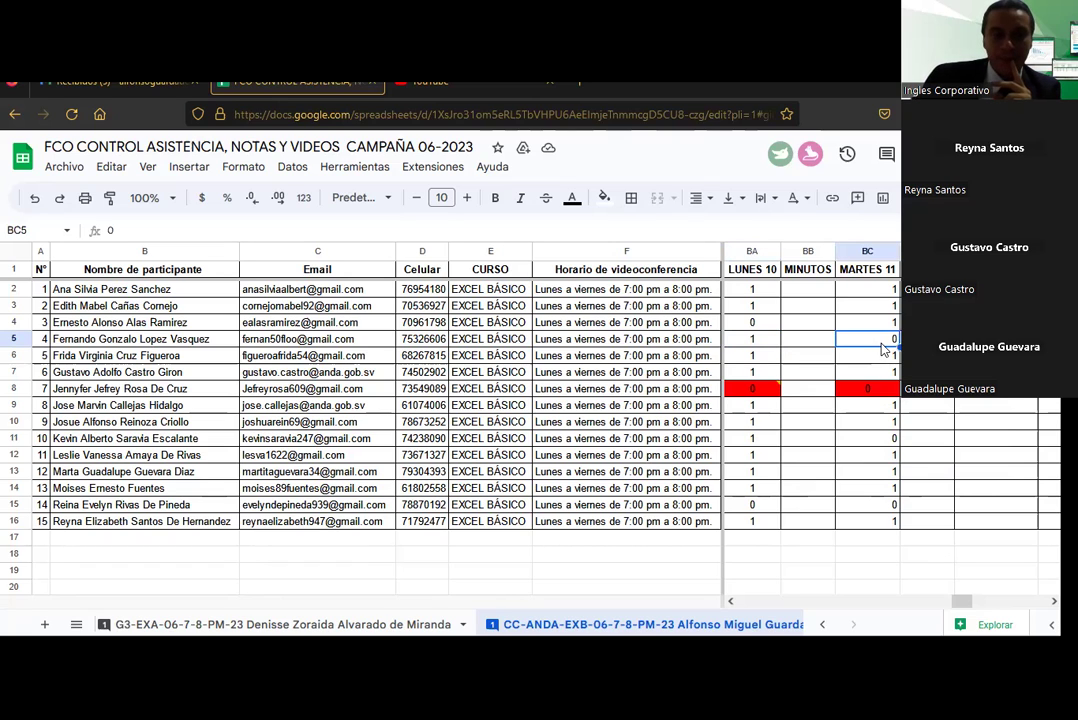
pyautogui.press('Down')
pyautogui.press('Down')
pyautogui.press('Down')
pyautogui.press('Down')
pyautogui.press('Down')
pyautogui.press('Down')
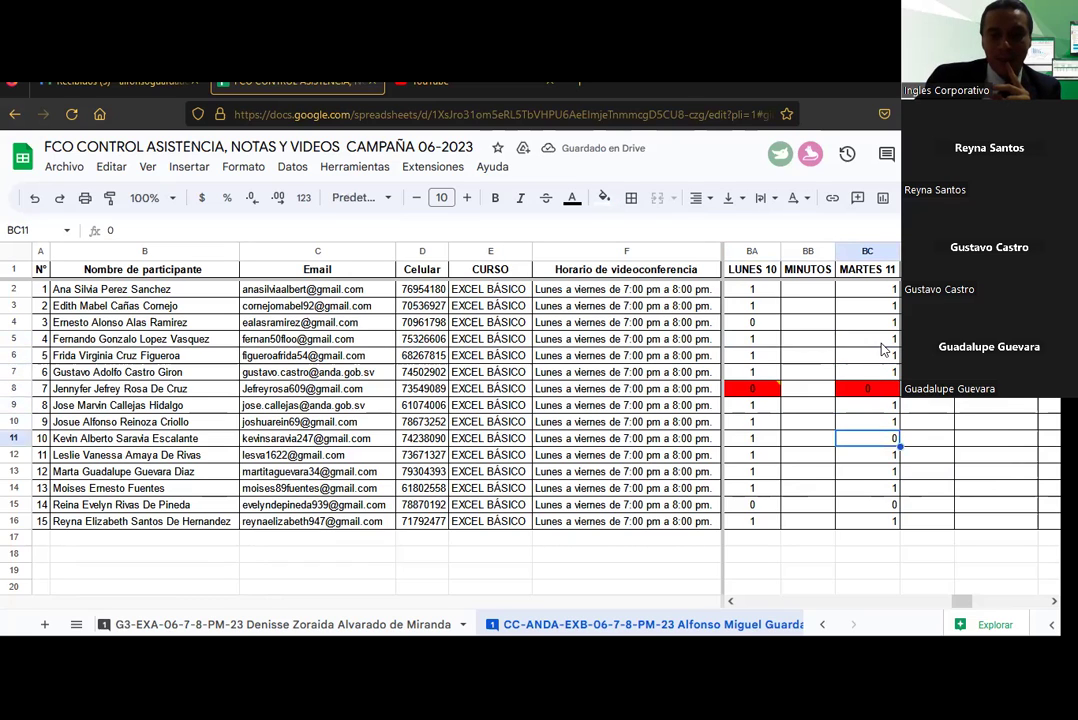
pyautogui.write('1')
pyautogui.press('Down')
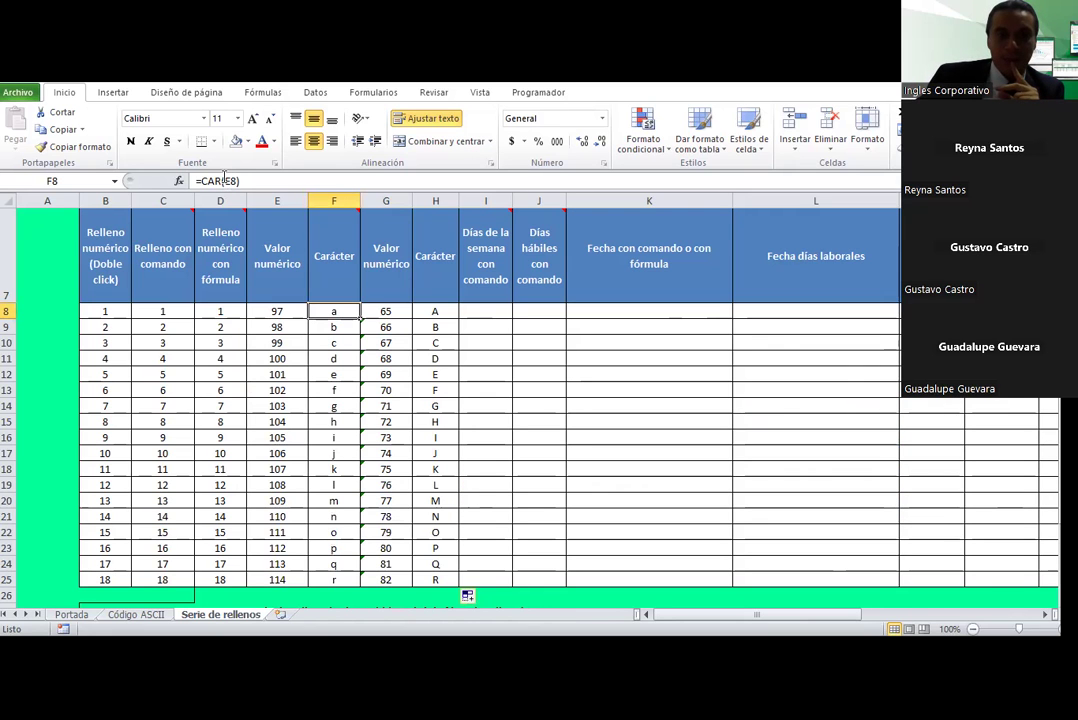
# Step: Open F8's =CAR(E8) formula for editing, then switch to the browser's attendance spreadsheet
pyautogui.click(222, 181)
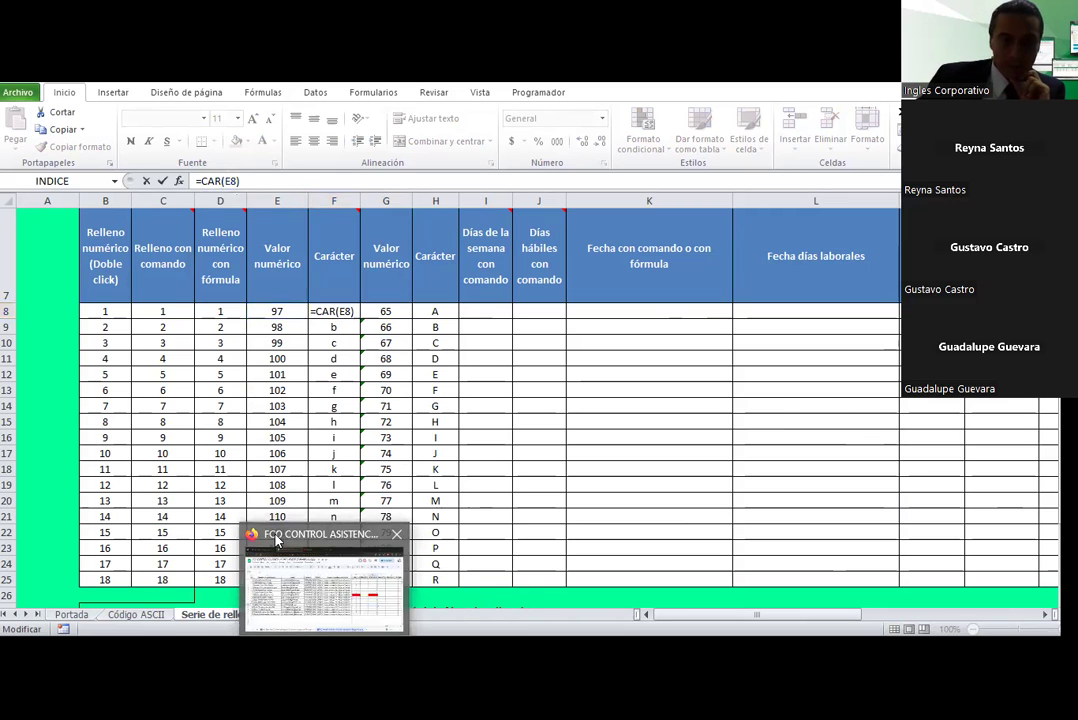
pyautogui.click(277, 540)
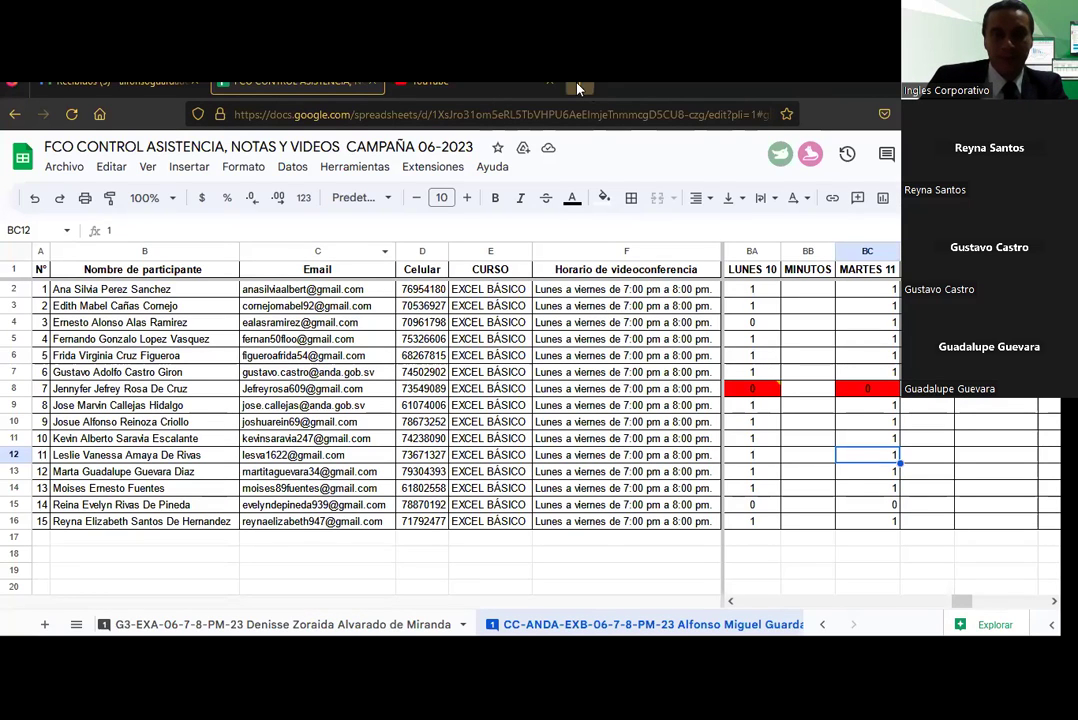
# Step: Search Google for 'que otro nombre tiene la funcion car en excel', finding CARACTER, then return to Excel
pyautogui.click(577, 89)
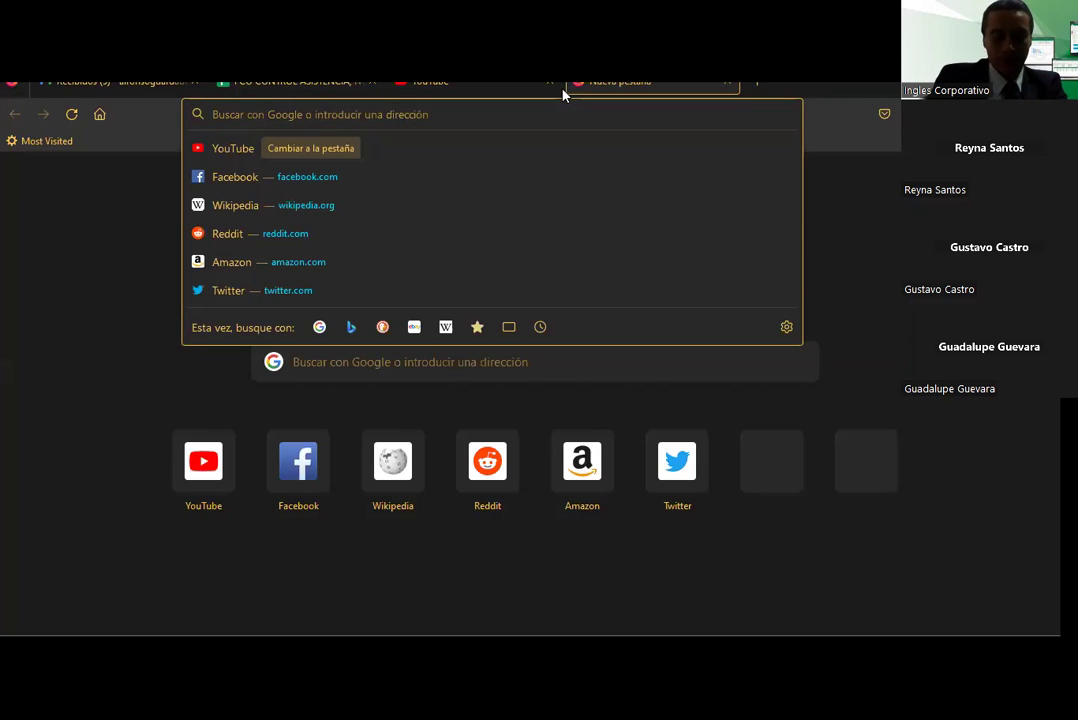
pyautogui.write('que otro nombre tiene la funcion car')
pyautogui.press('Return')
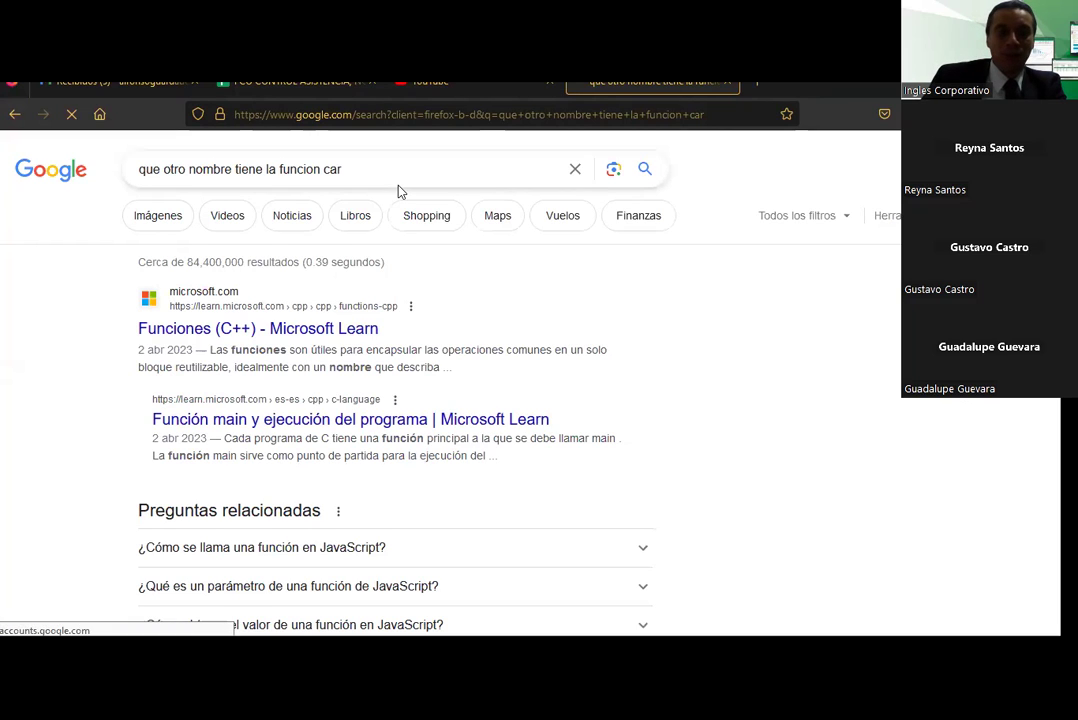
pyautogui.click(374, 173)
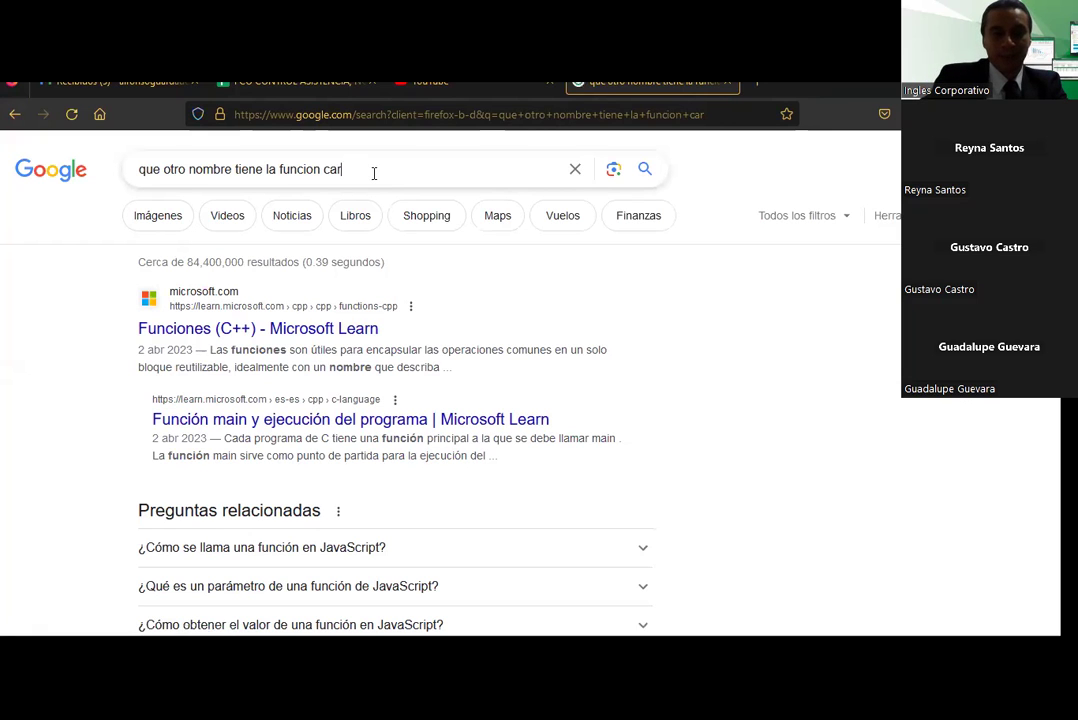
pyautogui.write('en excel')
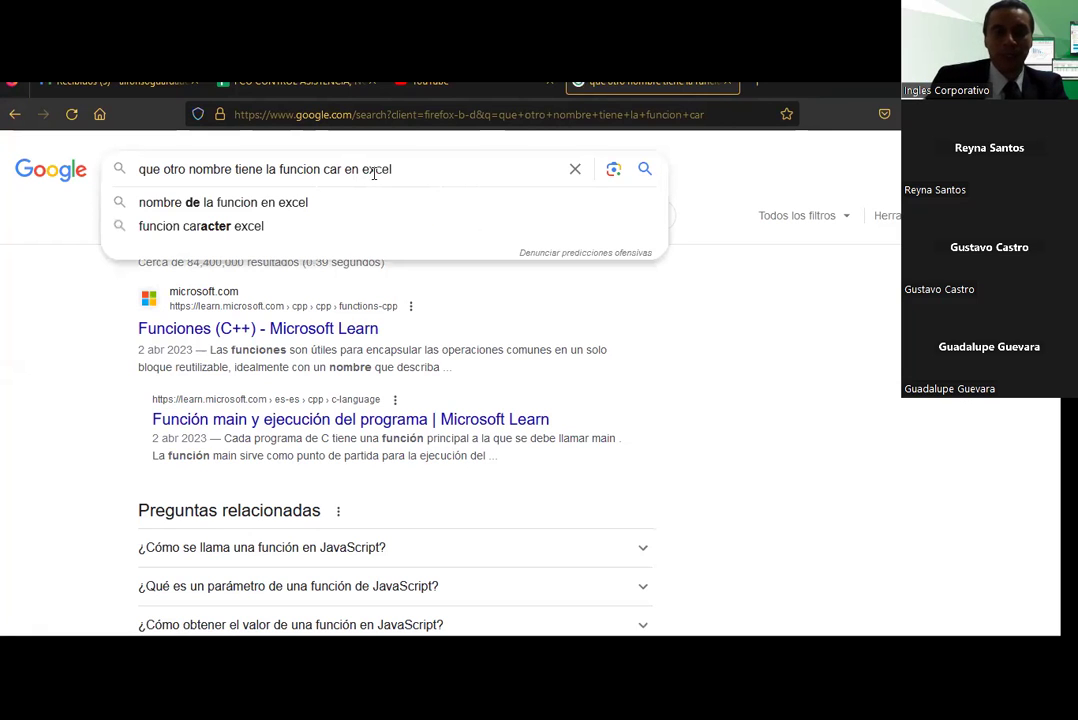
pyautogui.press('Return')
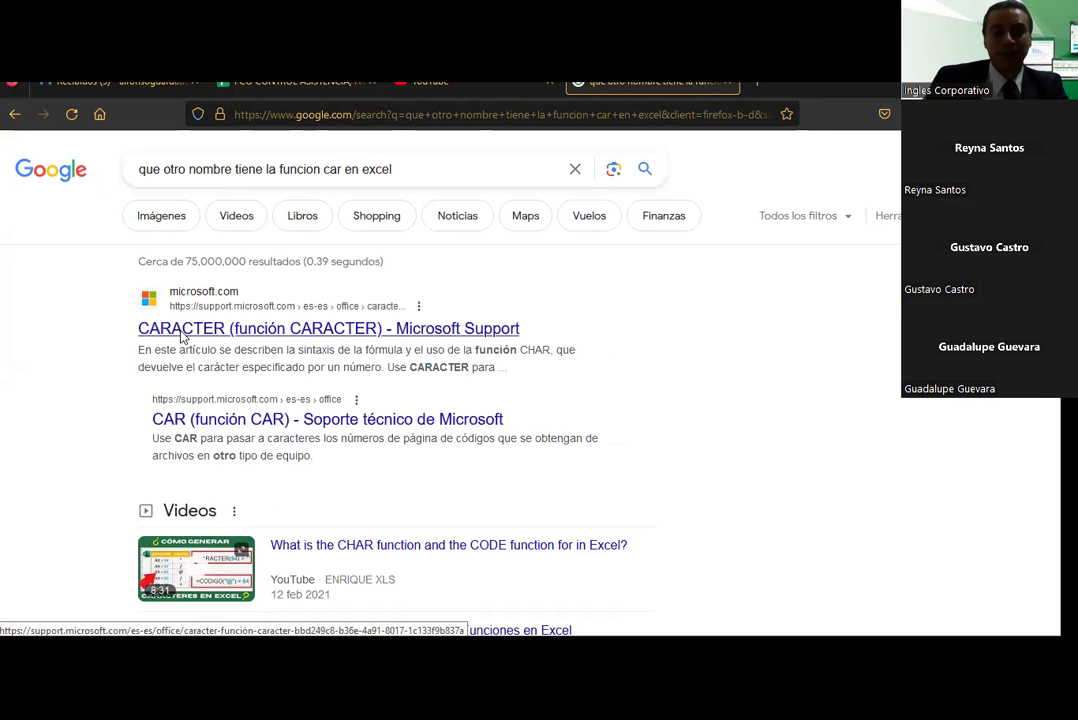
pyautogui.hotkey('alt', 'Tab')
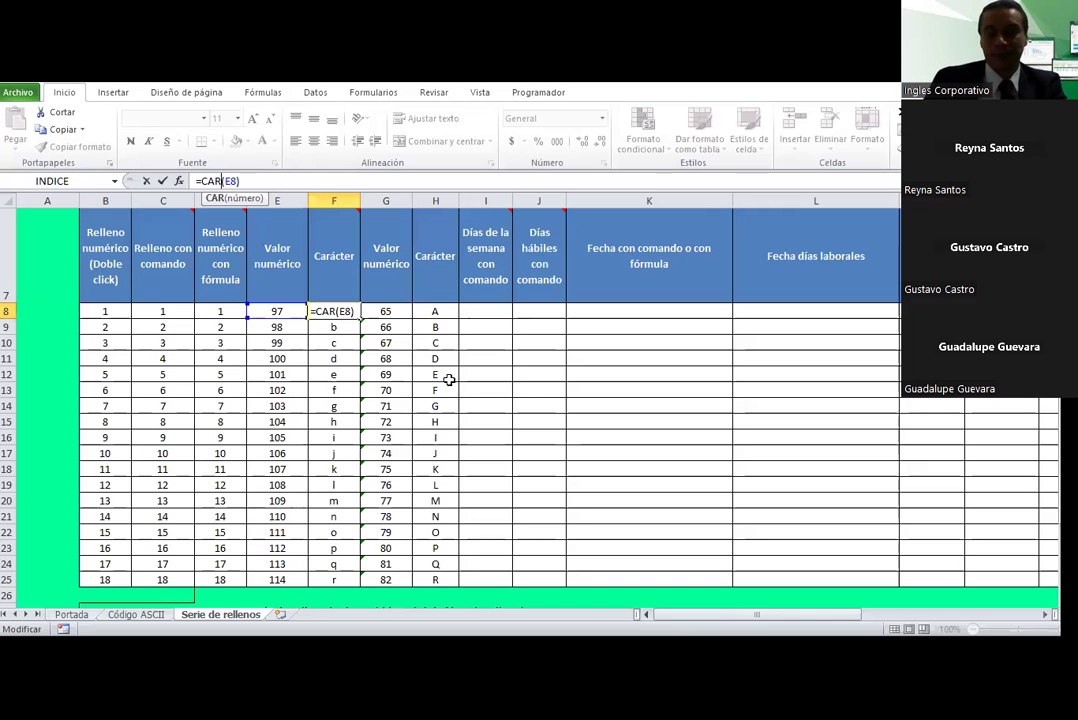
# Step: Commit =CAR(E8) in F8, then select F8:F25 and H8:H25 to compare lowercase and uppercase letters
pyautogui.hotkey('ctrl', 'Return')
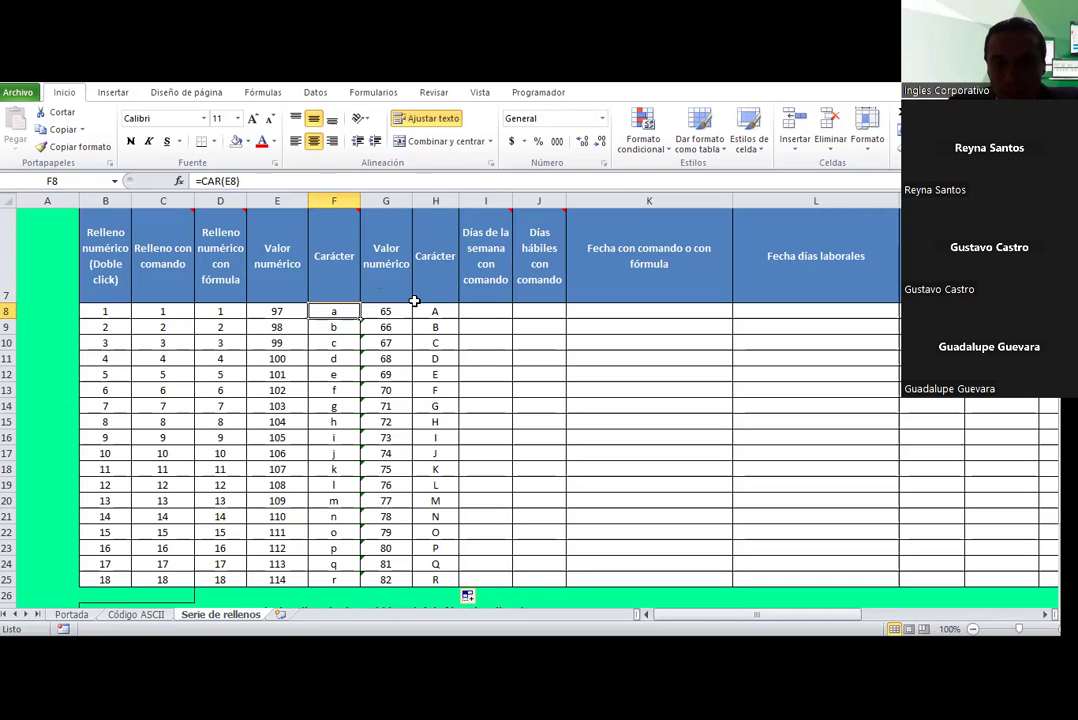
pyautogui.keyDown('shift'); pyautogui.click(341, 510); pyautogui.keyUp('shift')
pyautogui.keyDown('shift'); pyautogui.click(339, 592); pyautogui.keyUp('shift')
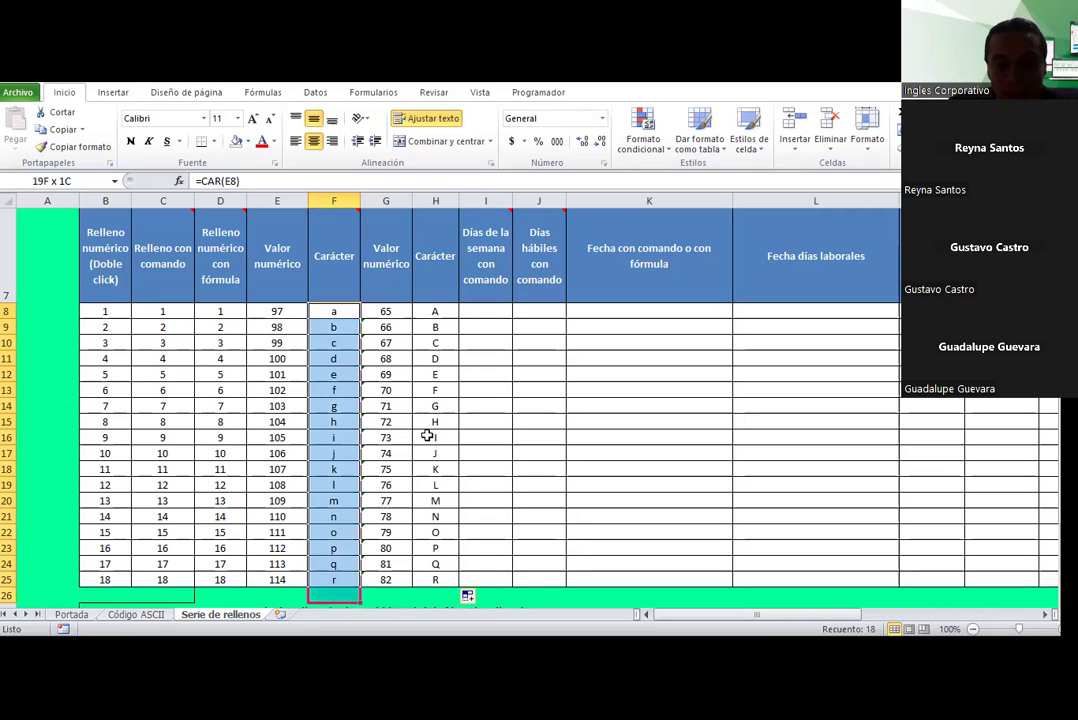
pyautogui.hotkey('shift', 'Up')
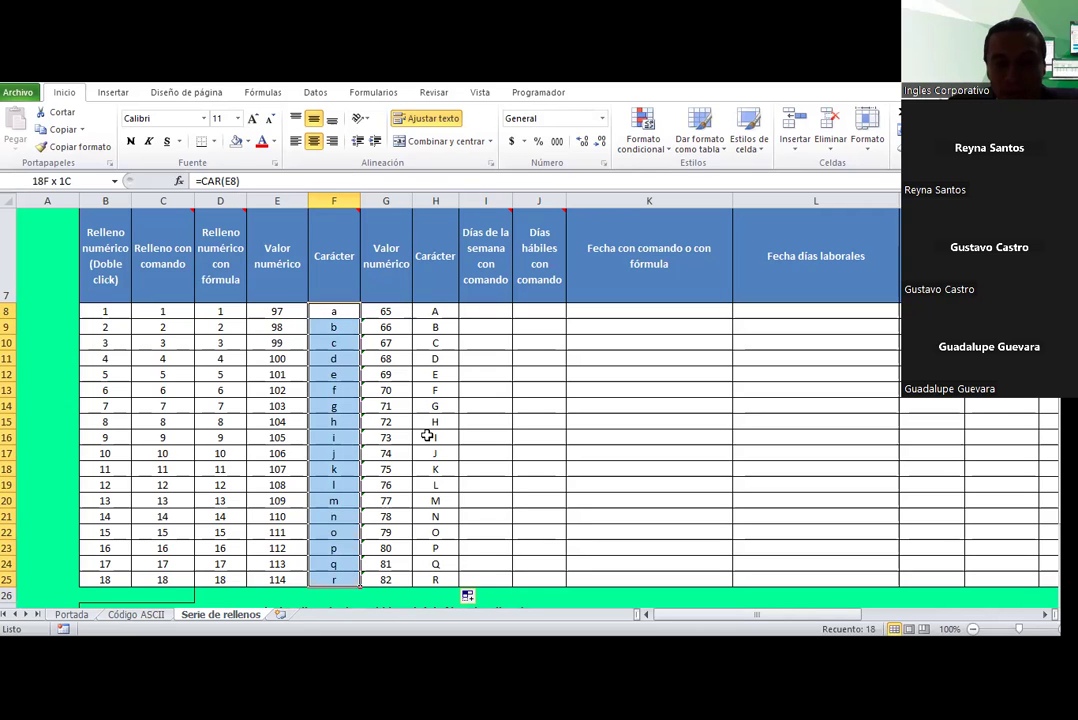
pyautogui.press('Right')
pyautogui.press('Right')
pyautogui.hotkey('shift', 'ctrl', 'Down')
pyautogui.hotkey('shift', 'Up')
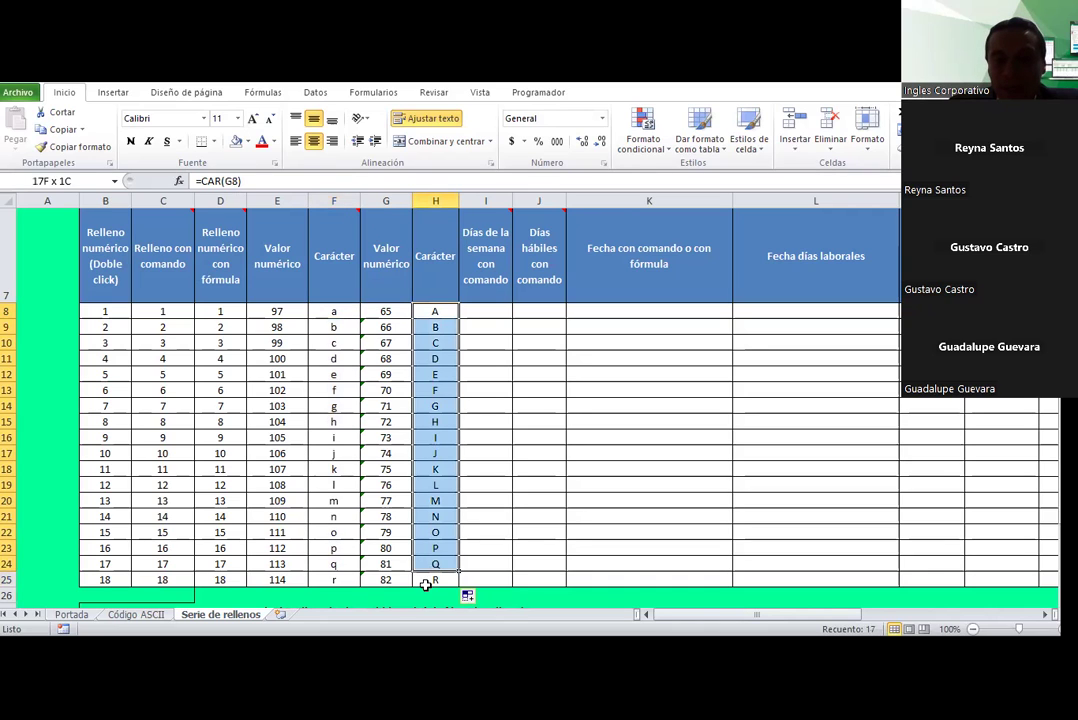
pyautogui.keyDown('shift'); pyautogui.click(425, 585); pyautogui.keyUp('shift')
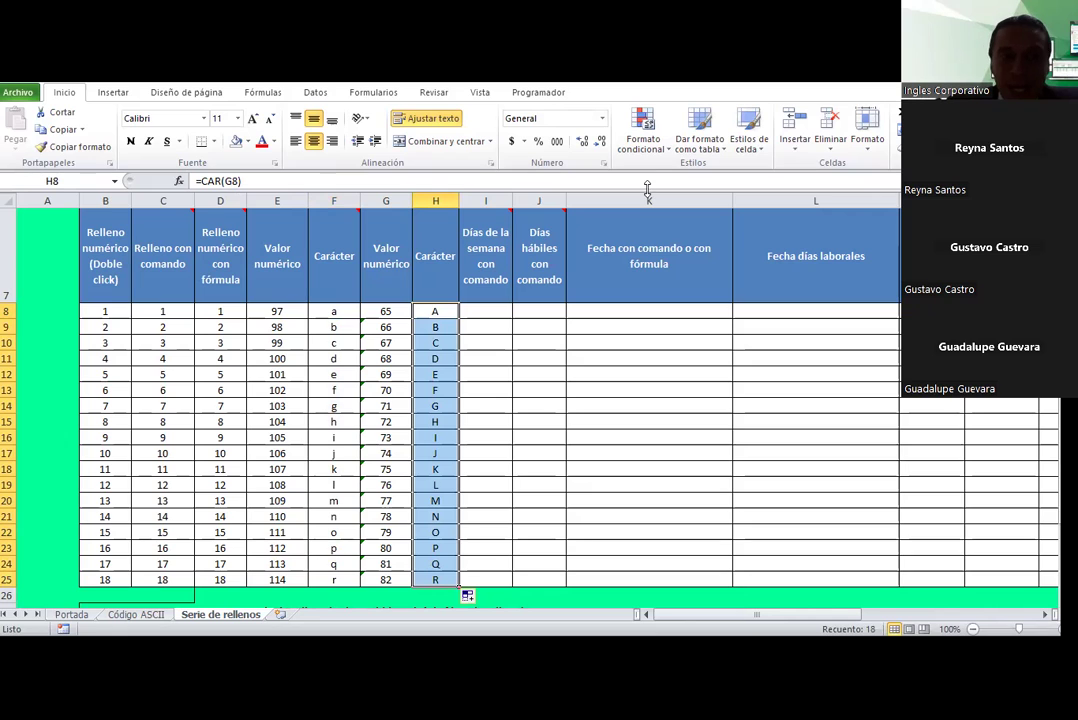
pyautogui.click(64, 405)
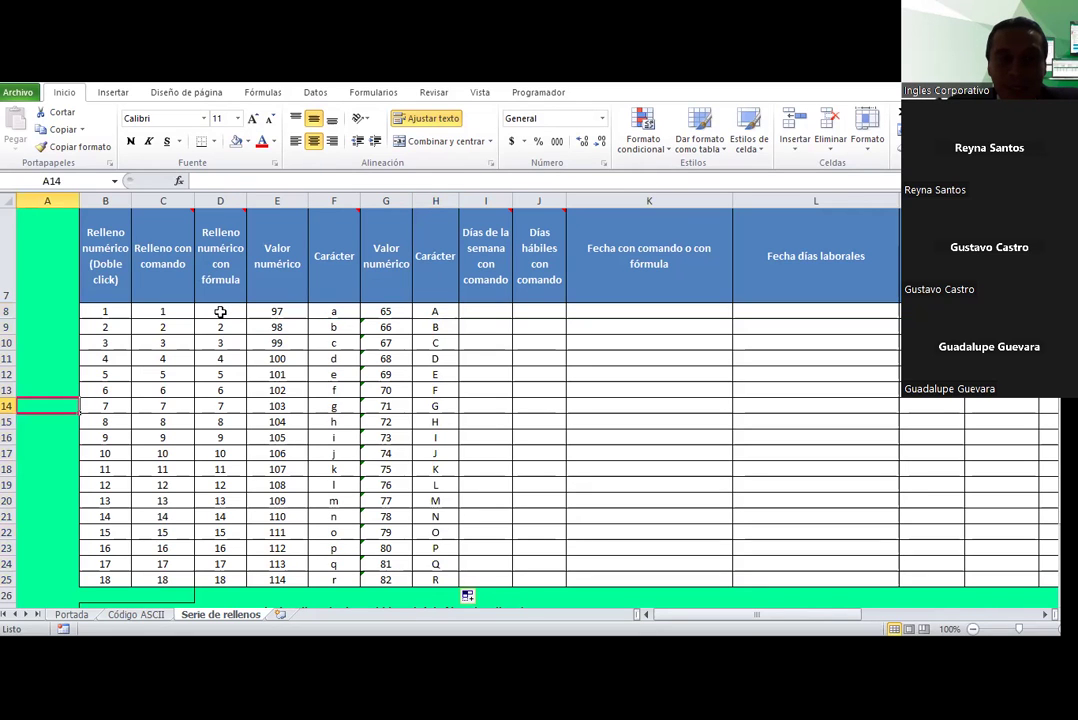
pyautogui.moveTo(220, 311); pyautogui.dragTo(220, 327)
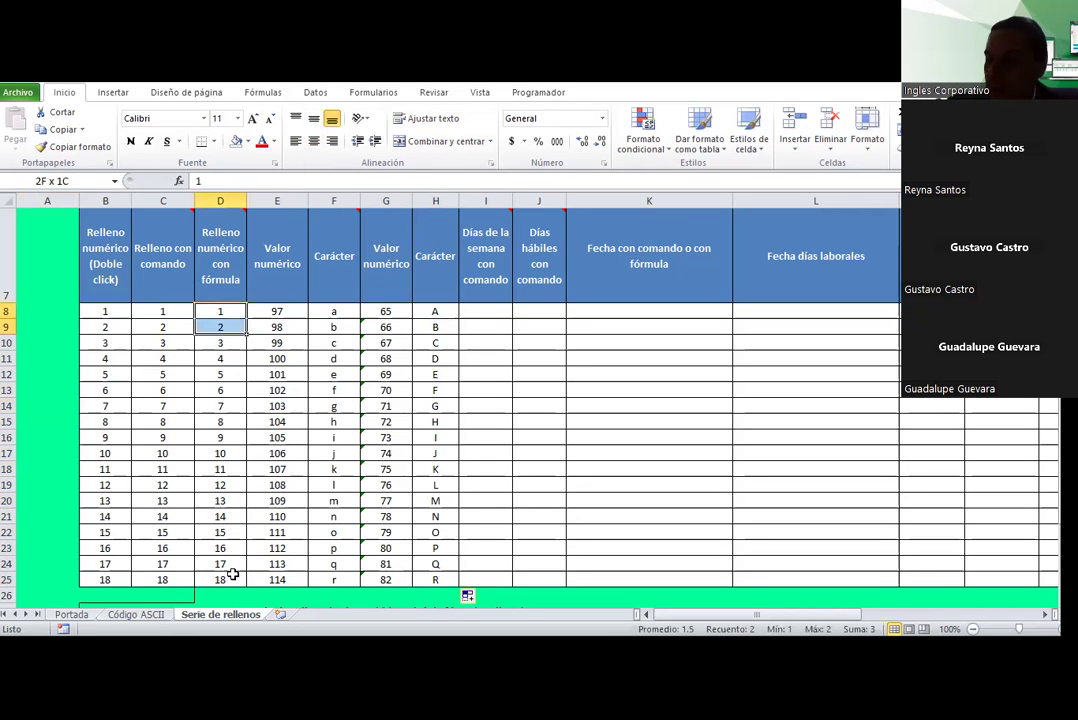
pyautogui.moveTo(232, 573); pyautogui.dragTo(232, 575)
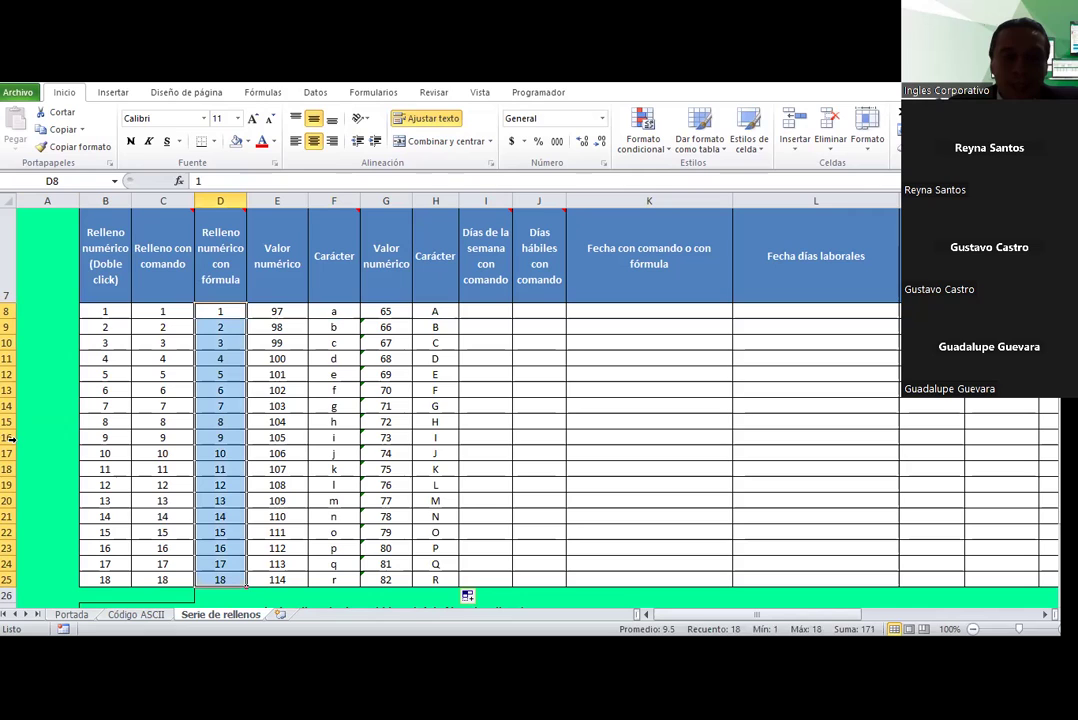
pyautogui.click(211, 328)
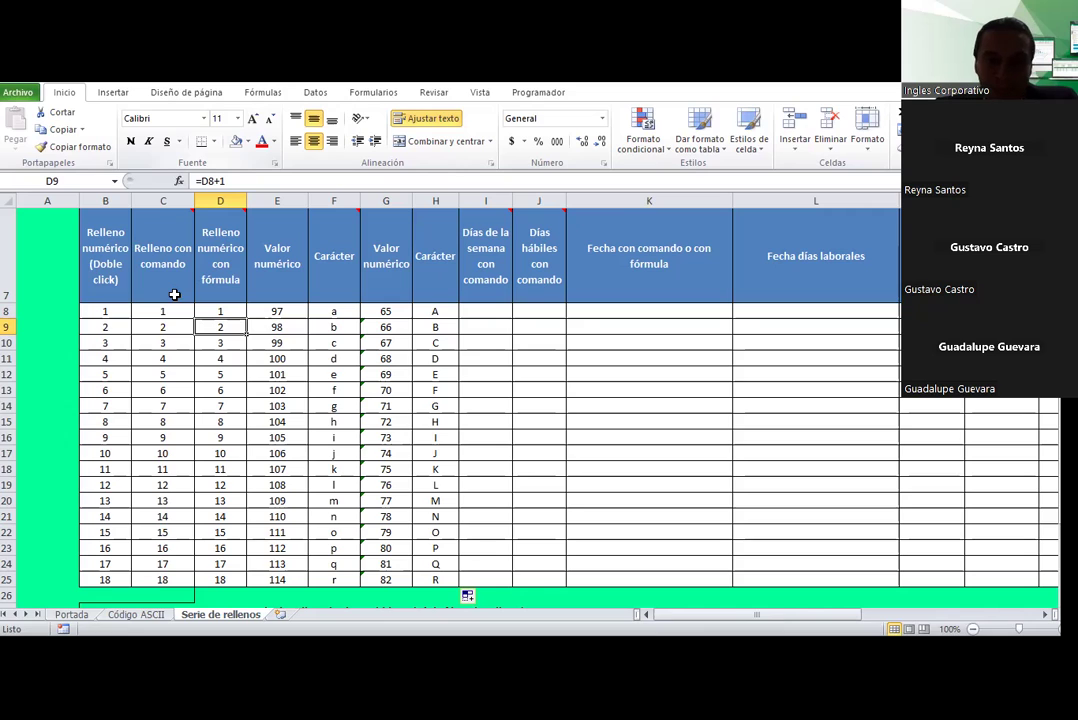
pyautogui.click(594, 360)
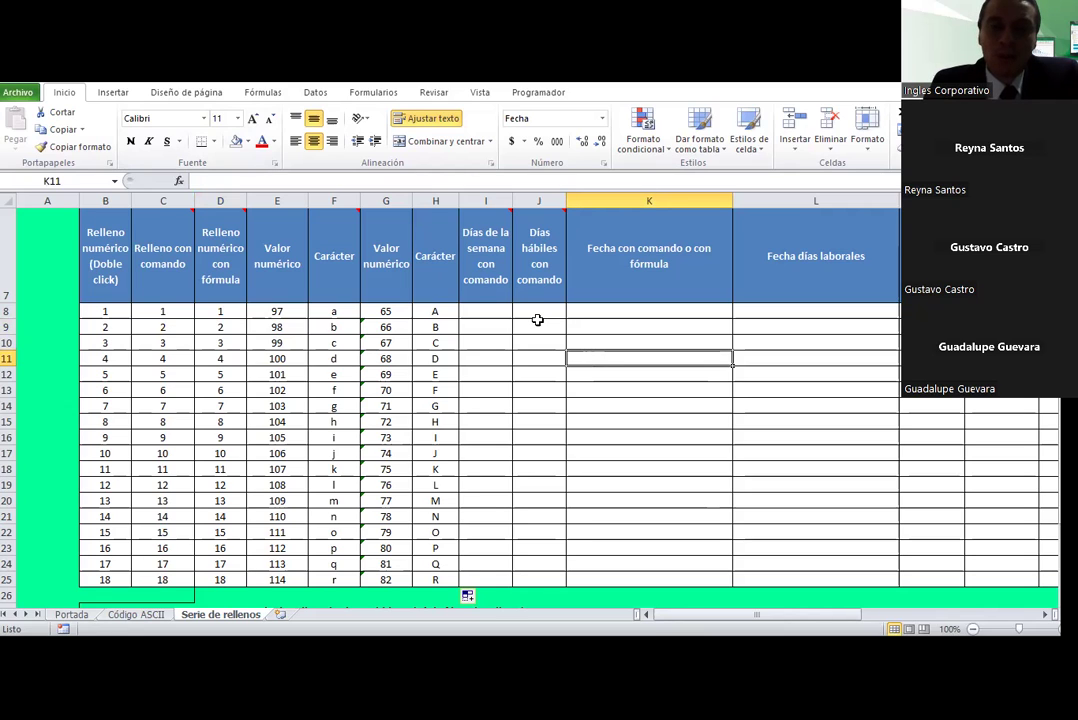
pyautogui.click(492, 248)
pyautogui.moveTo(469, 597)
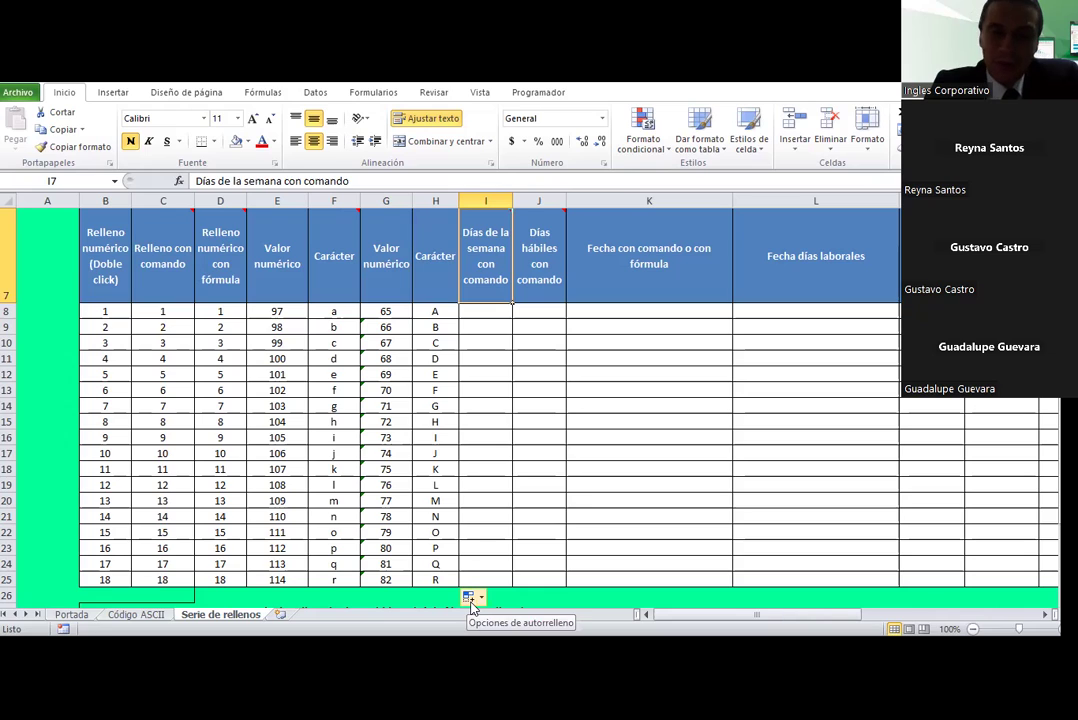
pyautogui.press('Down')
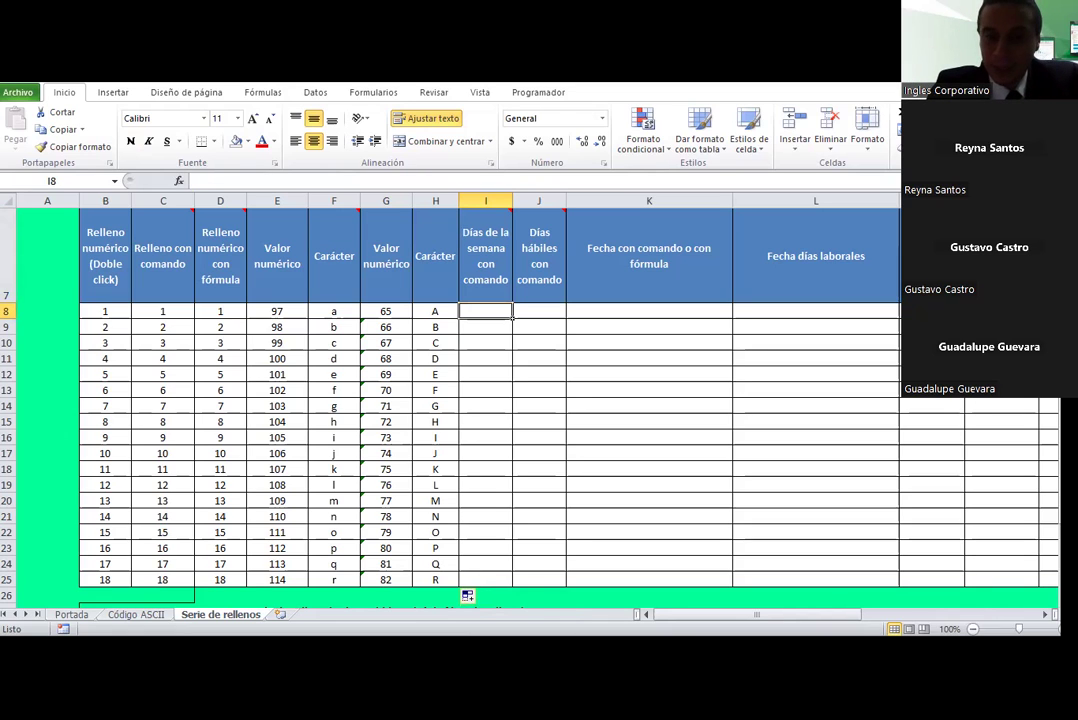
pyautogui.write('11-7-23')
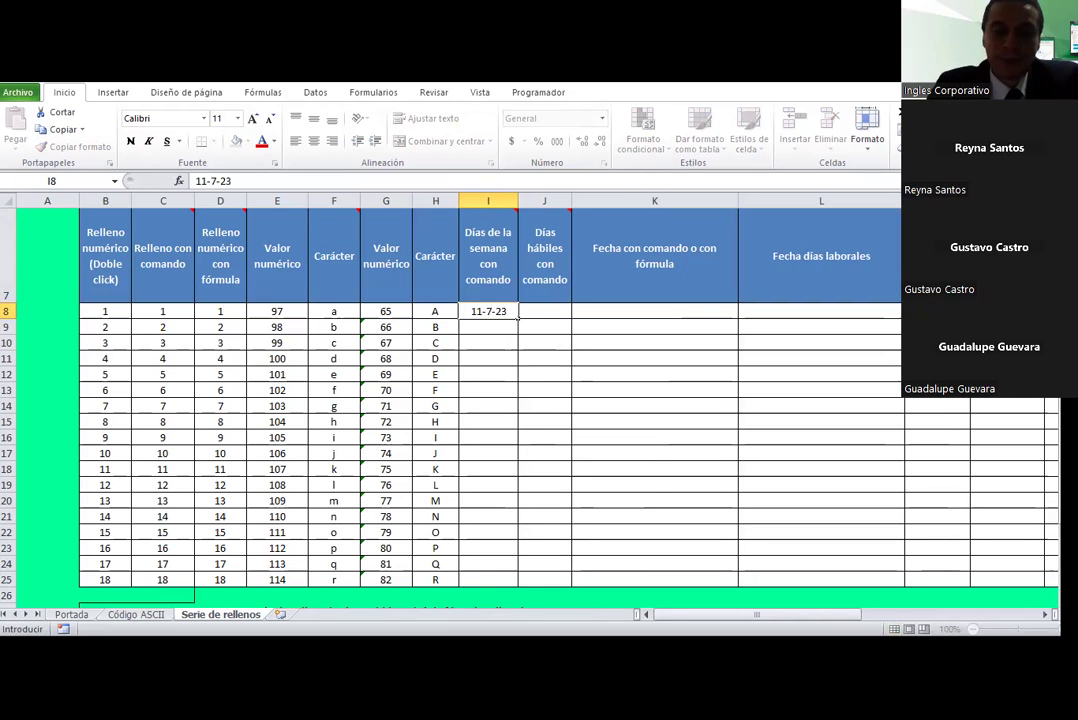
pyautogui.press('Return')
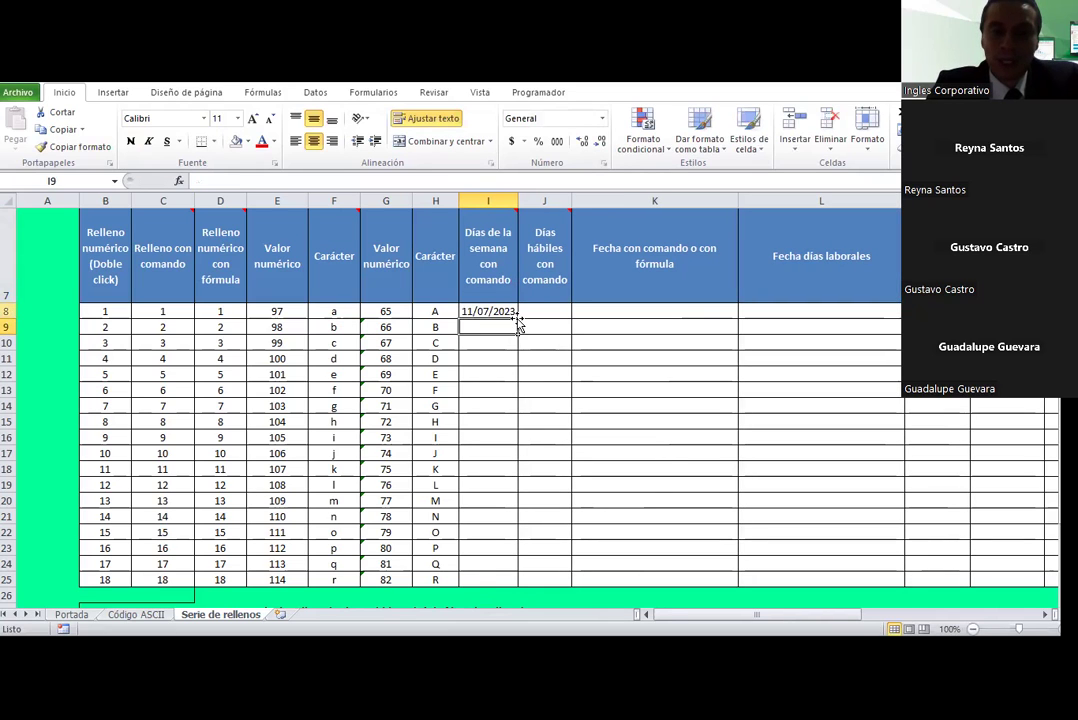
pyautogui.click(508, 309)
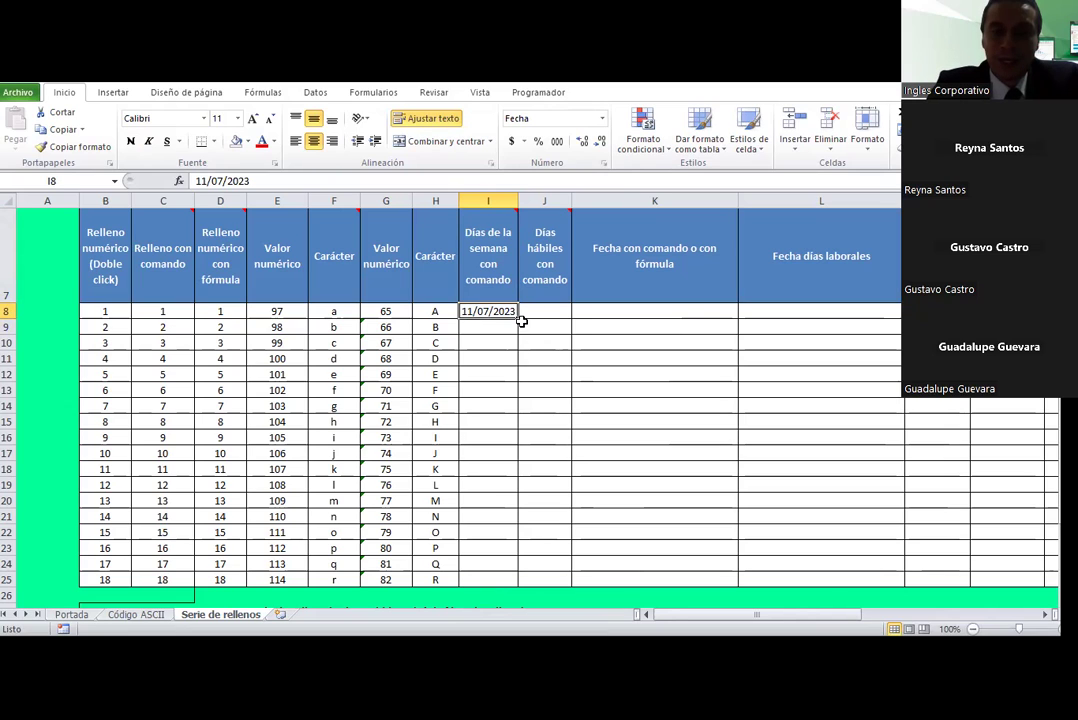
pyautogui.moveTo(521, 320); pyautogui.dragTo(500, 592)
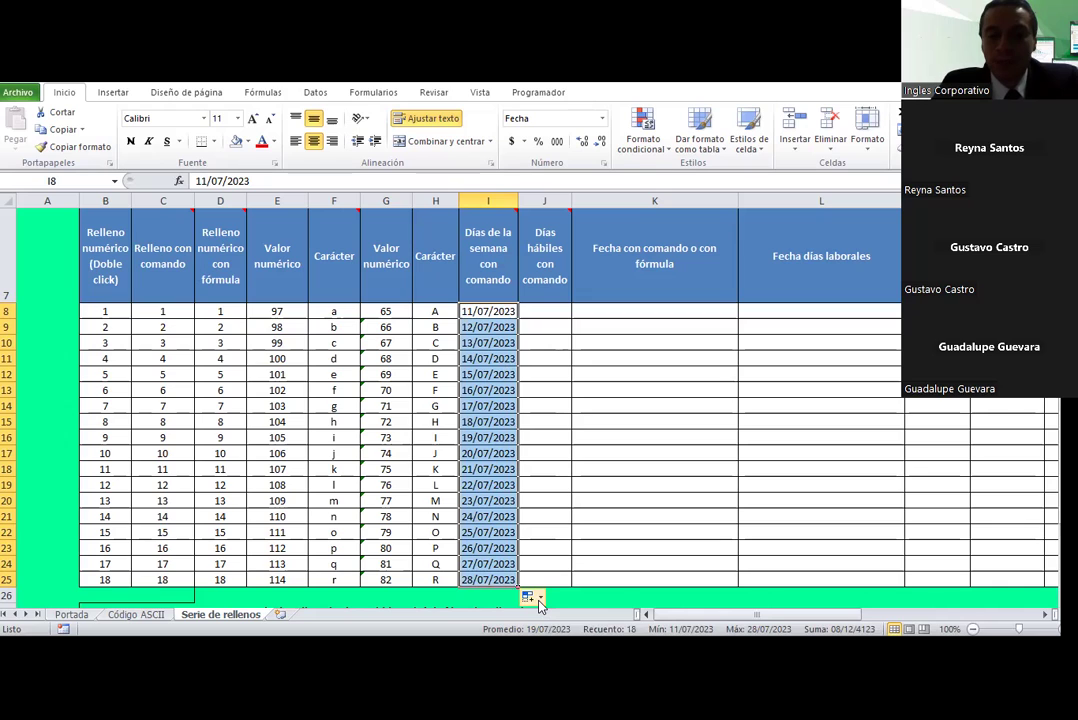
pyautogui.click(539, 603)
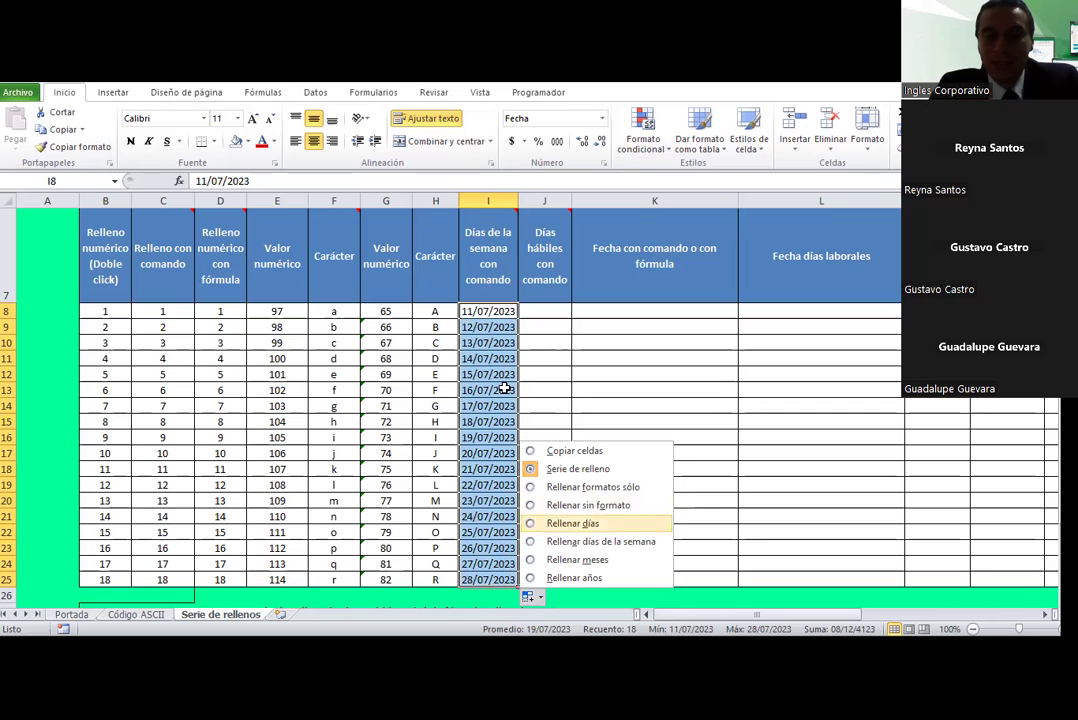
pyautogui.click(531, 523)
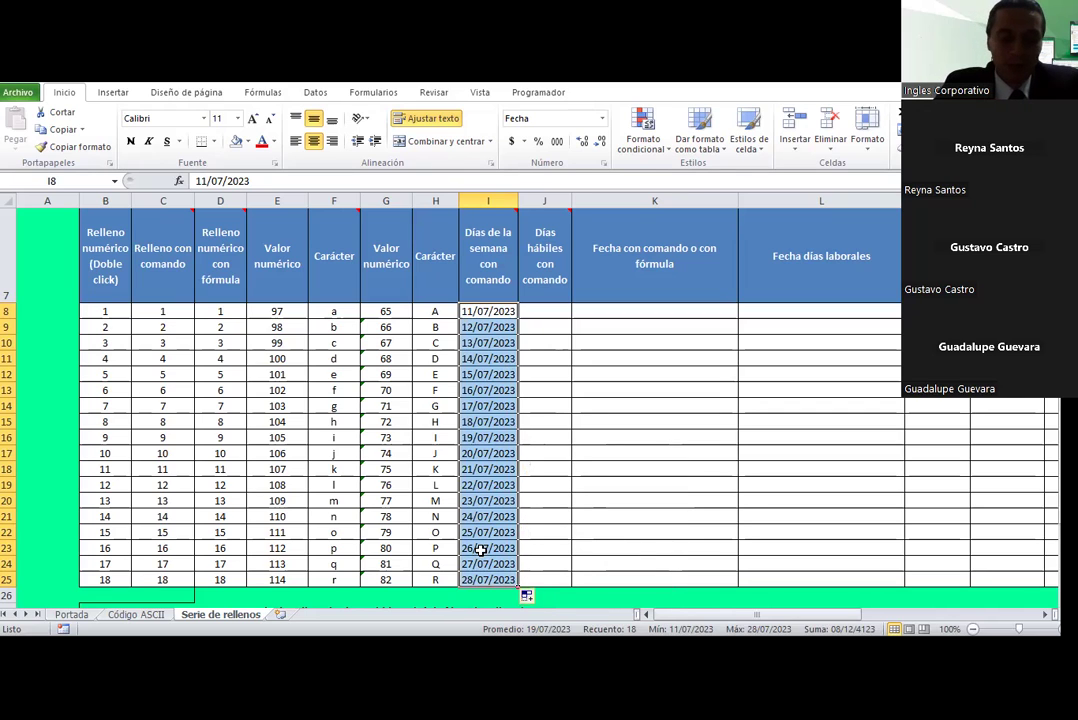
pyautogui.press('Delete')
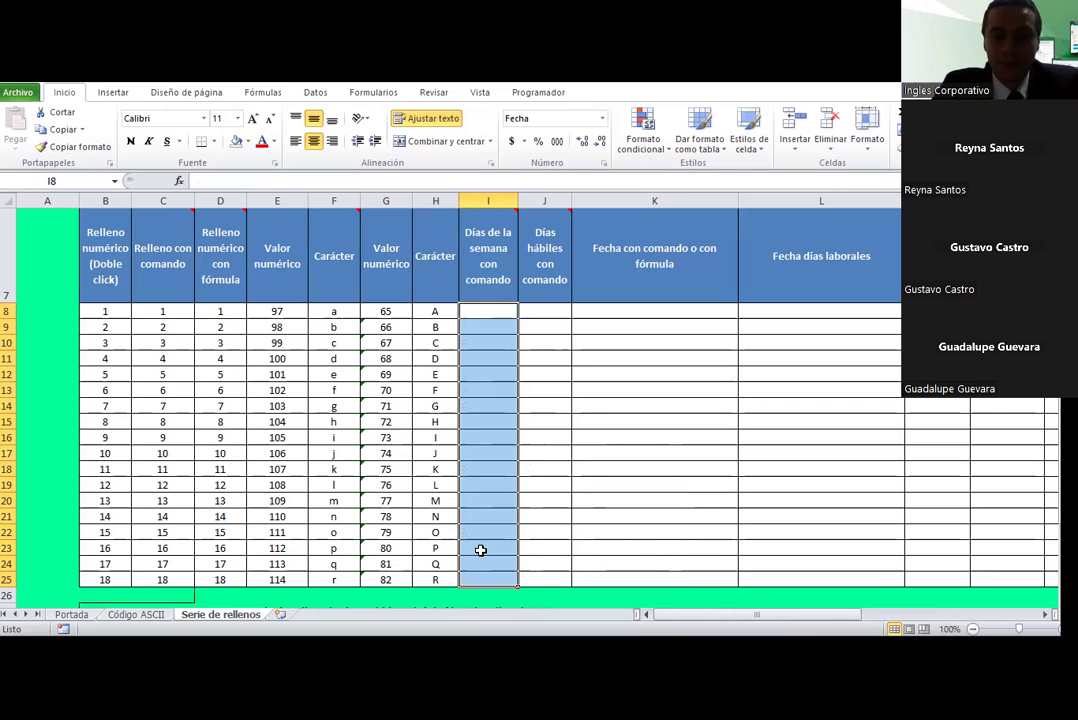
# Step: Enter the date 11-7 (11/07/2023) in cell I8
pyautogui.click(505, 312)
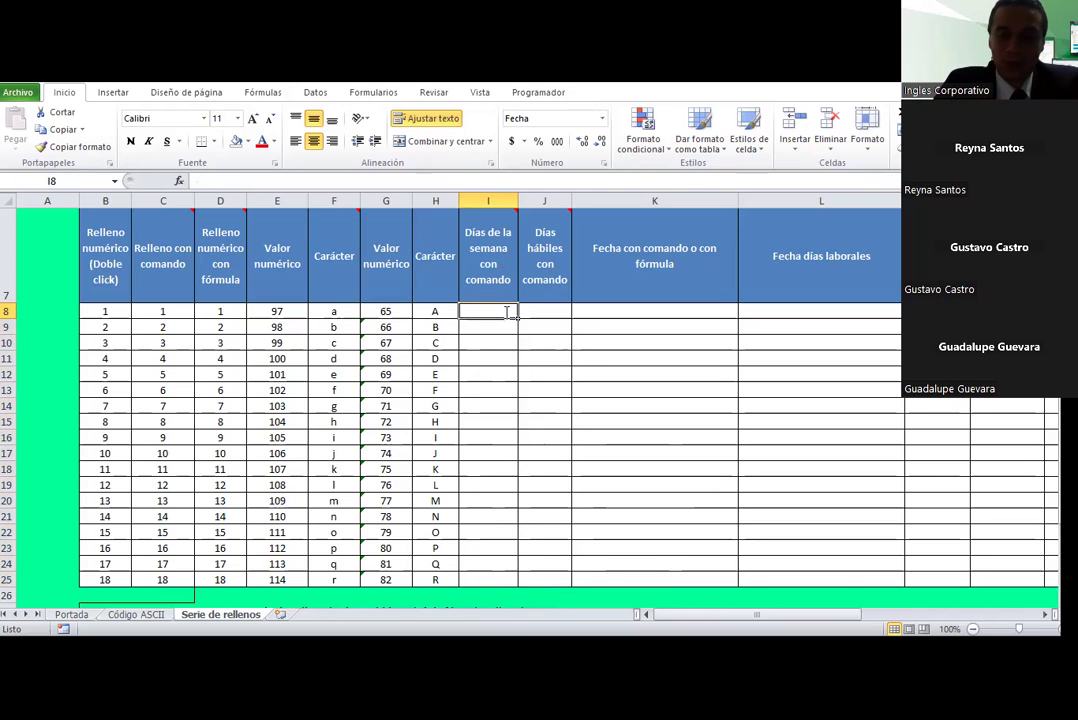
pyautogui.write('11')
pyautogui.hotkey('ctrl', 'Return')
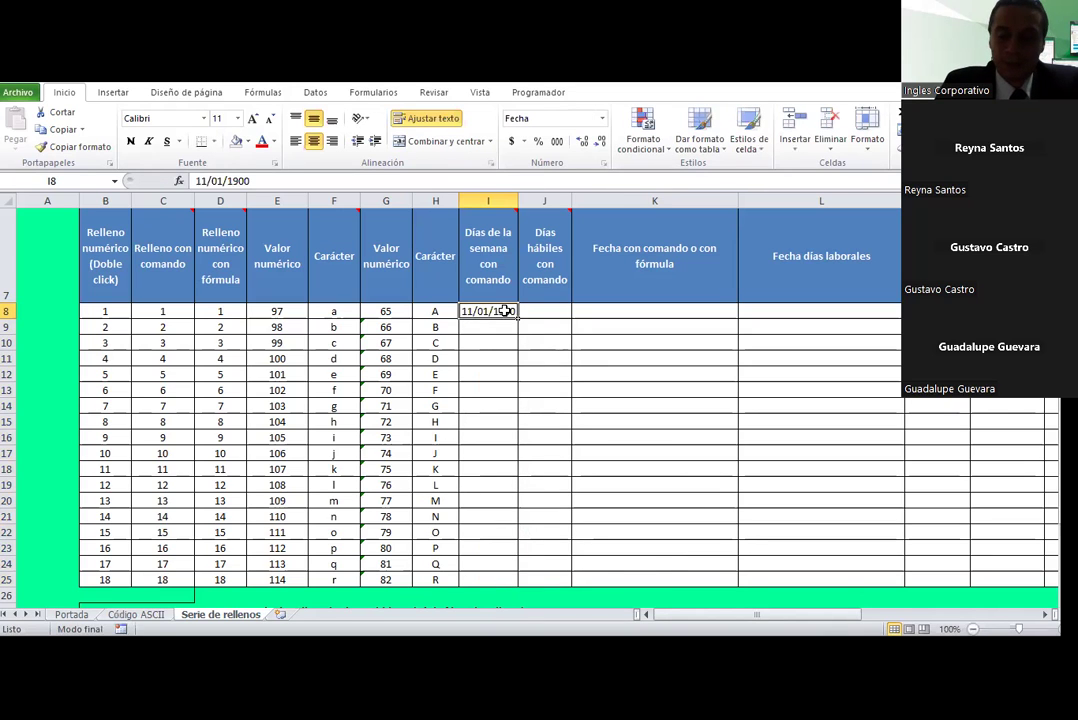
pyautogui.write('11-7')
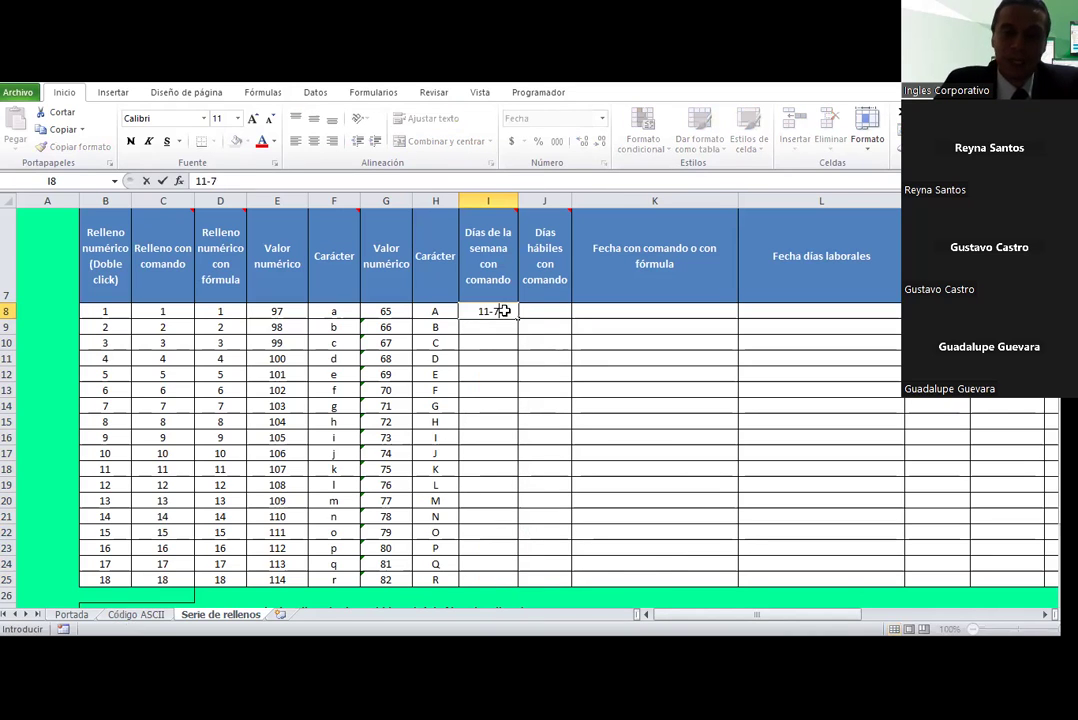
pyautogui.press('Return')
# Step: Fill I8:I25 with weekday-only dates using Rellenar días de la semana
pyautogui.moveTo(488, 311); pyautogui.dragTo(487, 578)
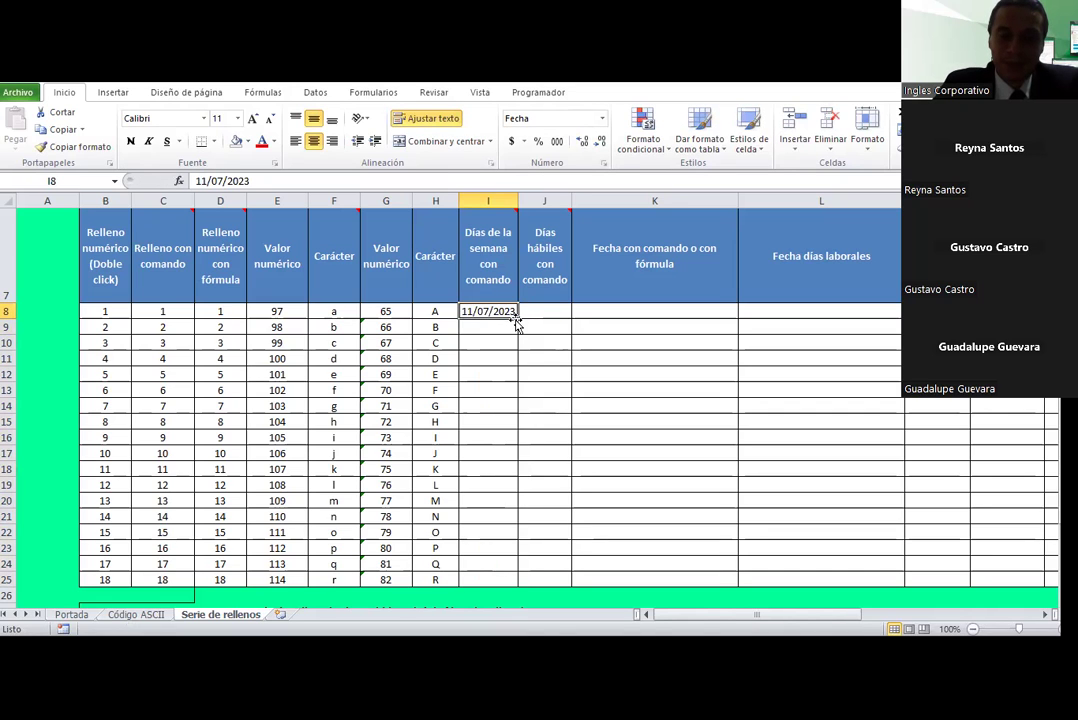
pyautogui.hotkey('ctrl', 'd')
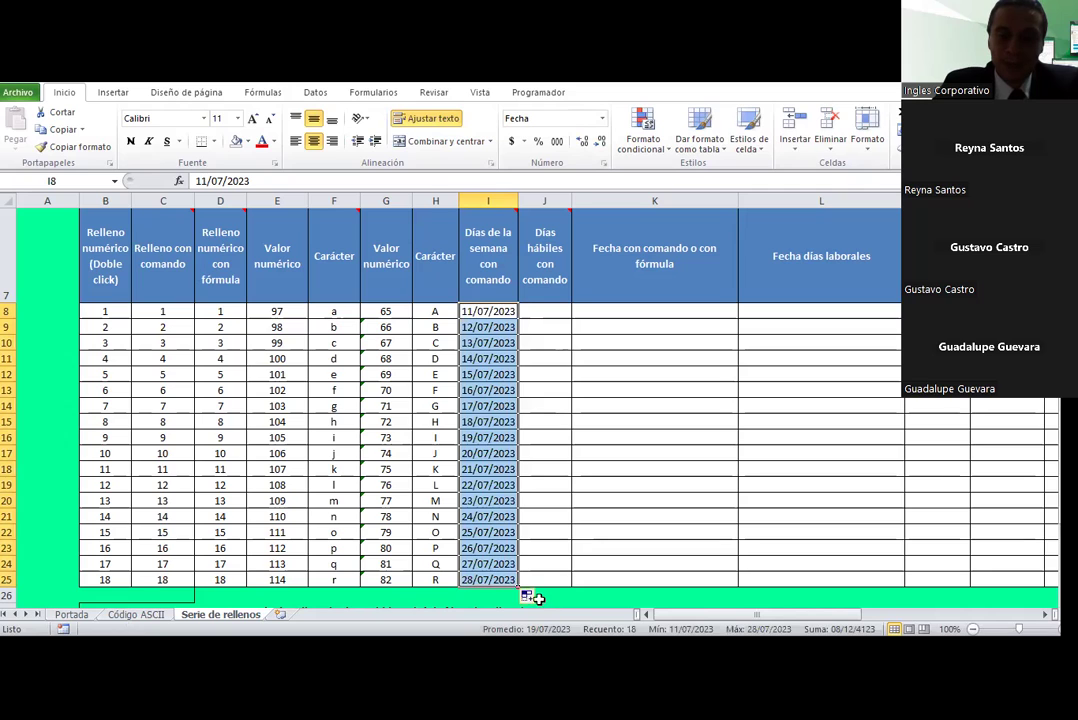
pyautogui.click(530, 596)
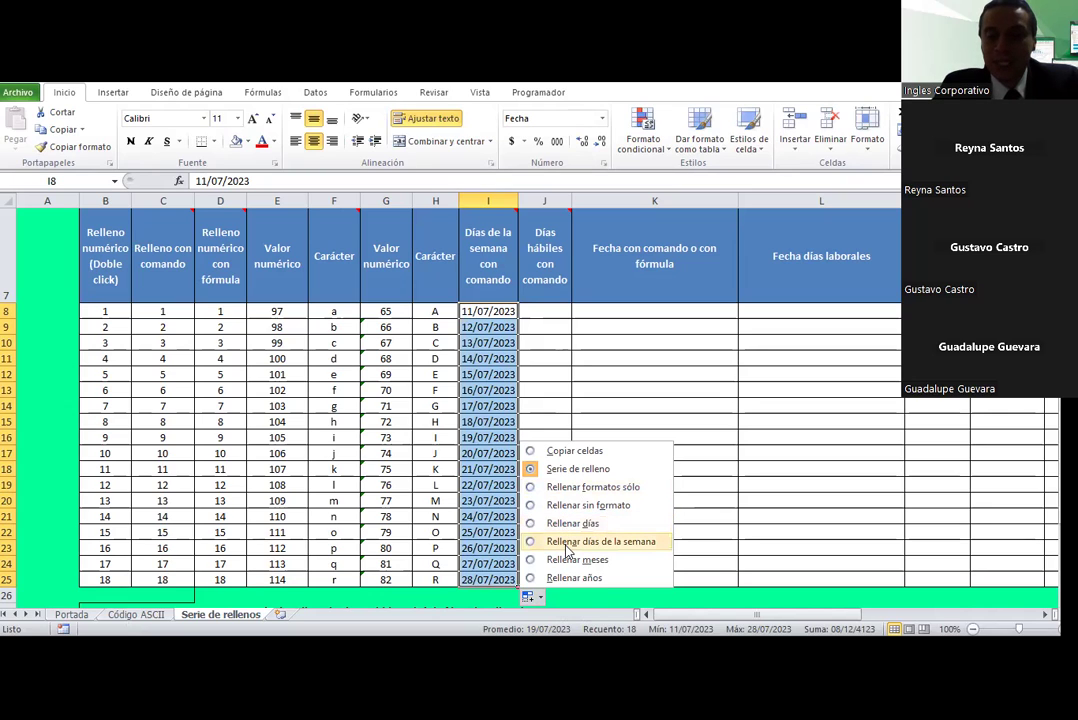
pyautogui.click(567, 543)
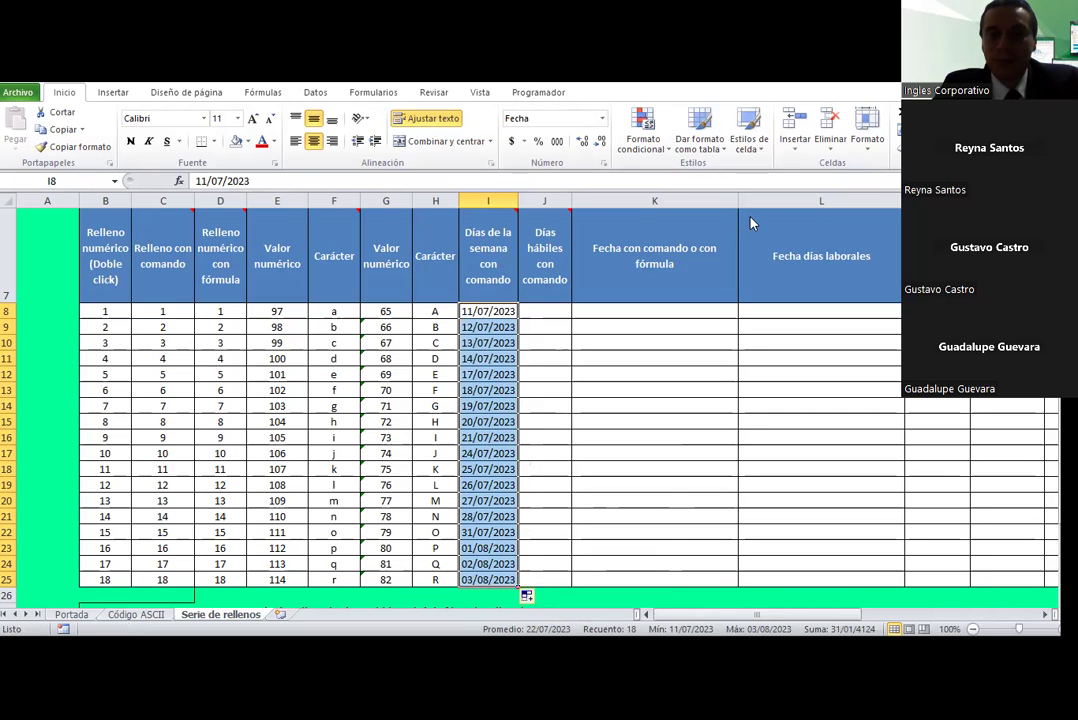
# Step: Apply the Fecha larga format to I8:I25, e.g. martes, 11 de julio de 2023
pyautogui.click(602, 118)
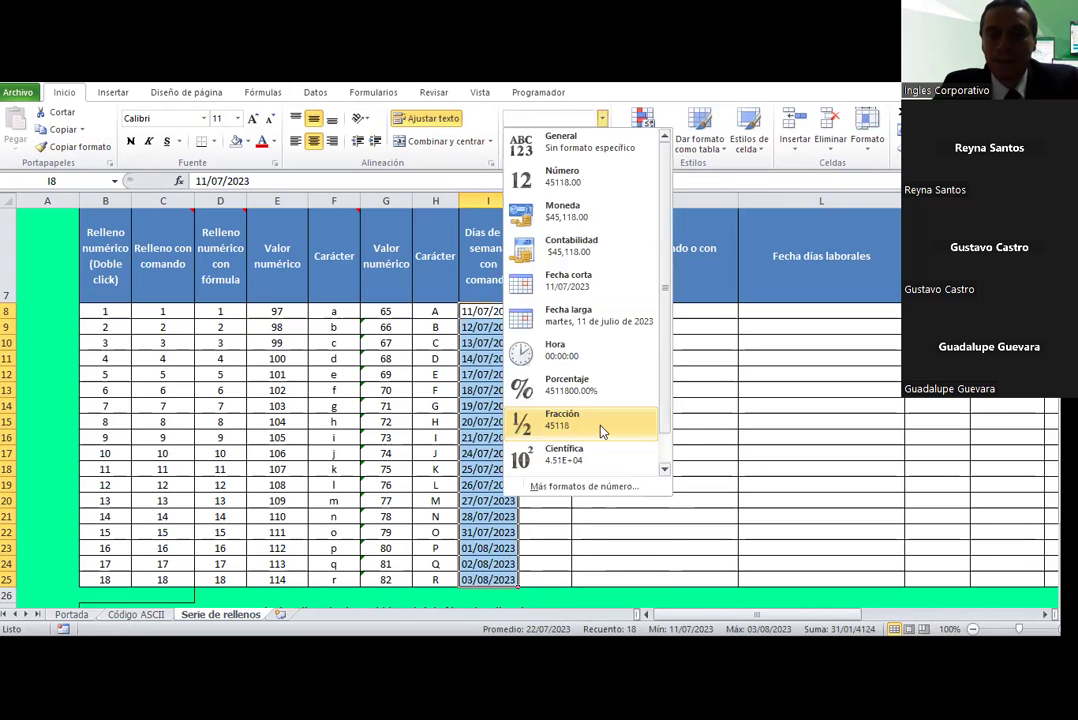
pyautogui.scroll(-1, 600, 400)
pyautogui.click(588, 284)
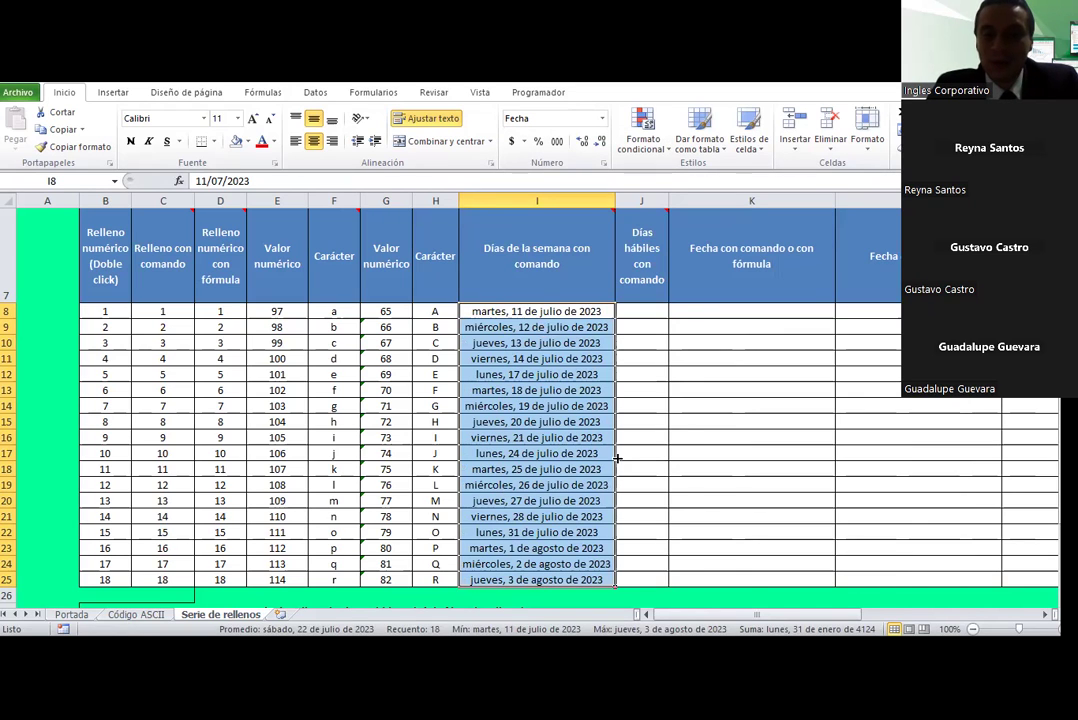
pyautogui.scroll(-1, 618, 459)
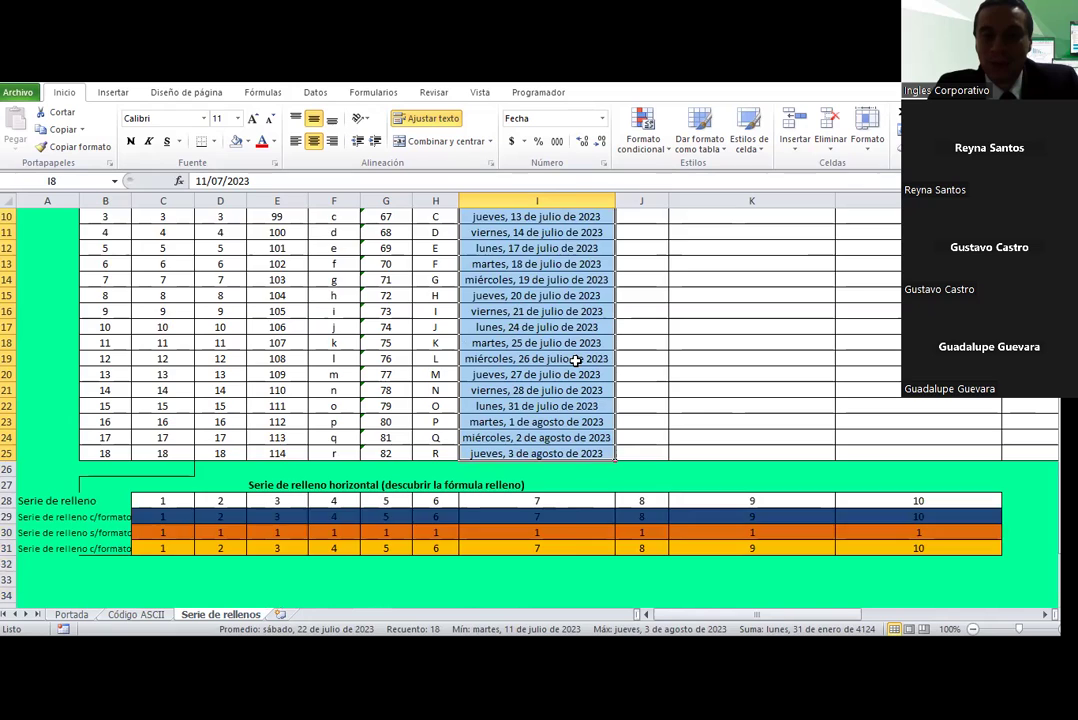
pyautogui.scroll(1, 576, 360)
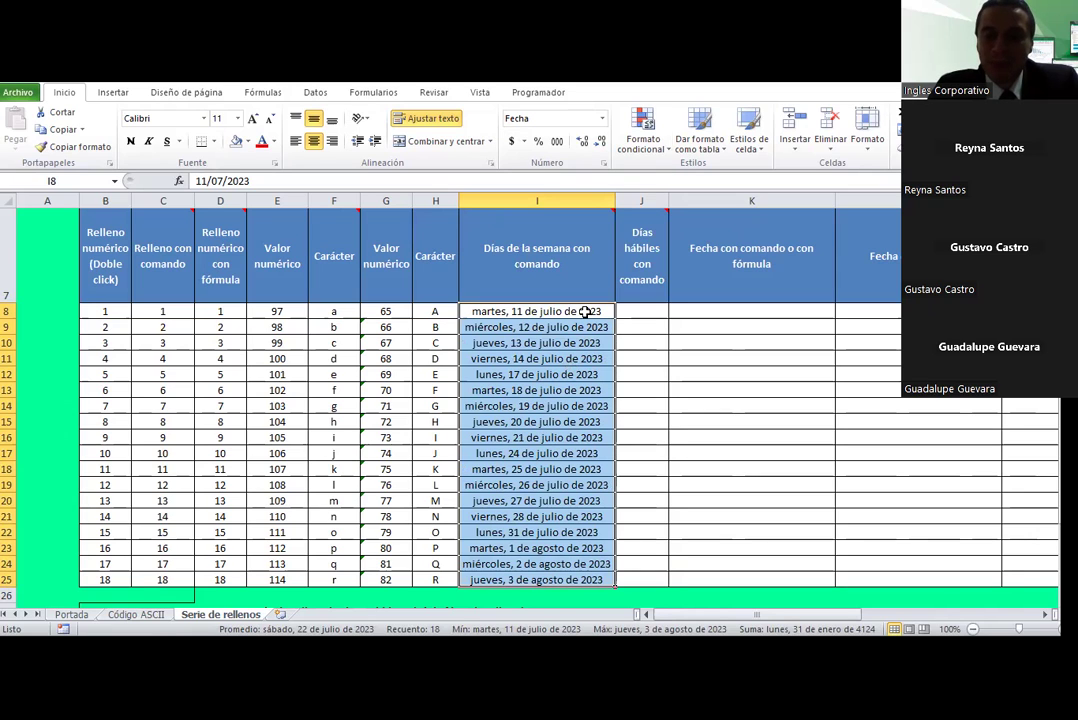
# Step: Enter 11-7-23 in J8, fill down to J25, and switch the fill to Rellenar meses
pyautogui.click(634, 309)
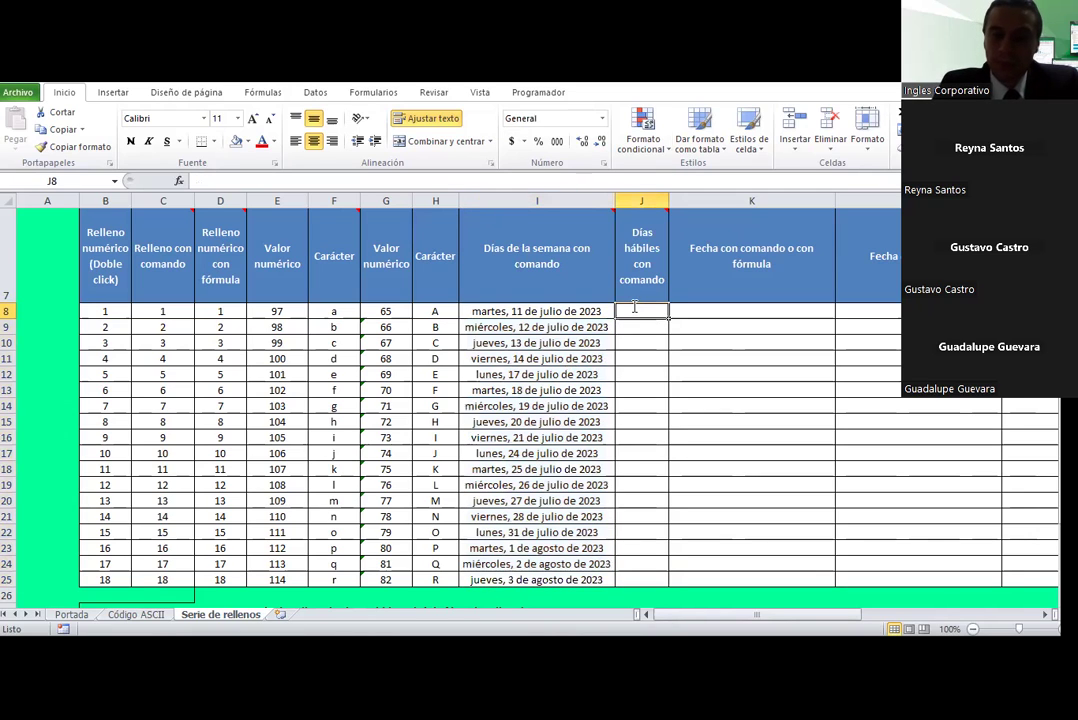
pyautogui.write('11-7-23')
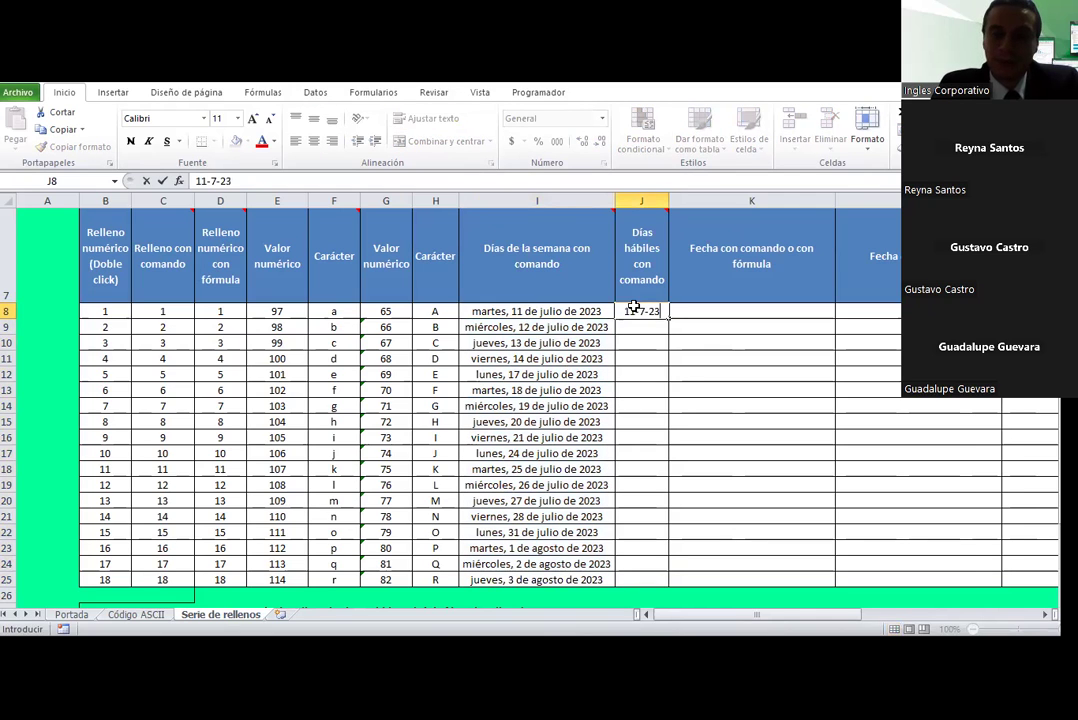
pyautogui.press('Return')
pyautogui.click(668, 310)
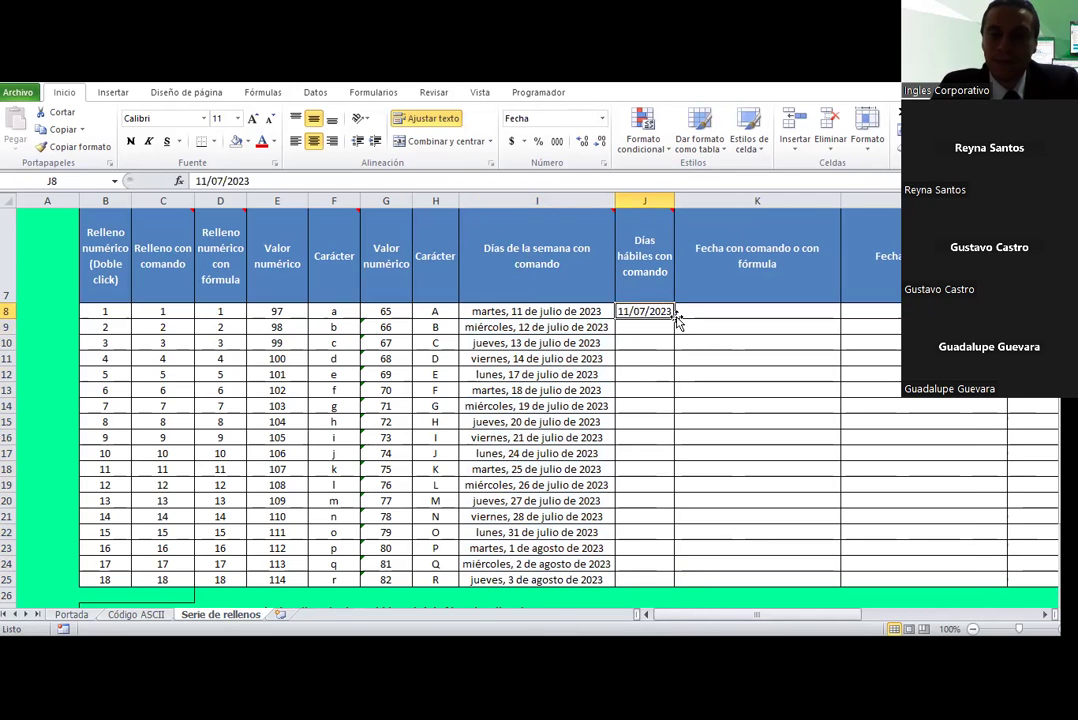
pyautogui.doubleClick(674, 318)
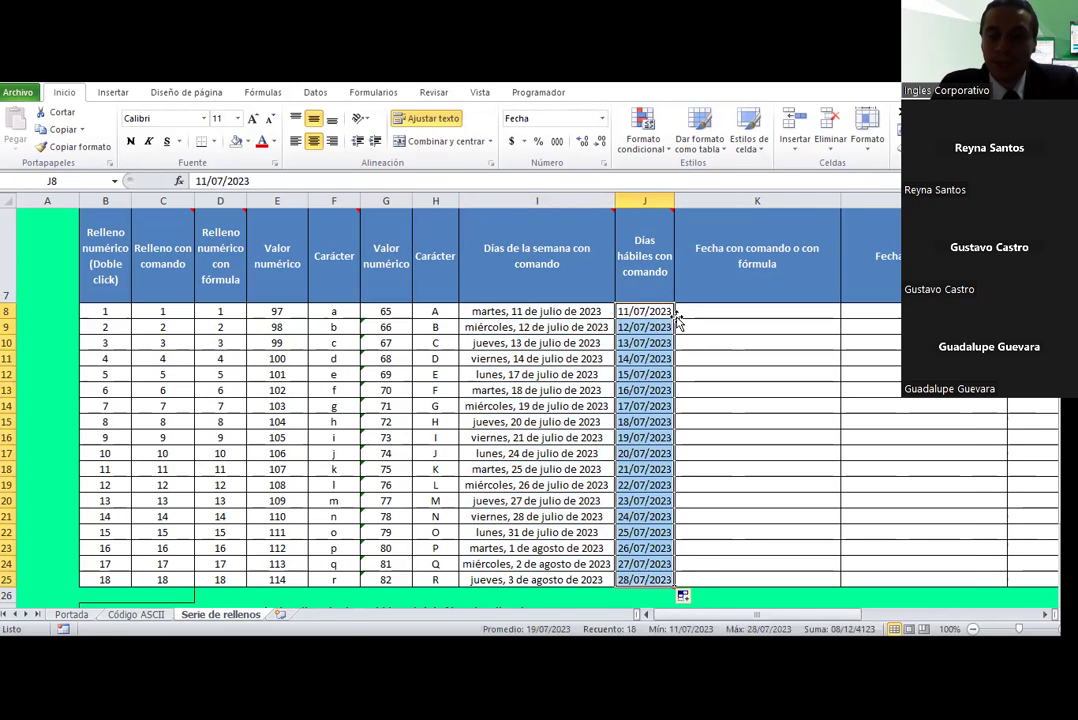
pyautogui.click(685, 597)
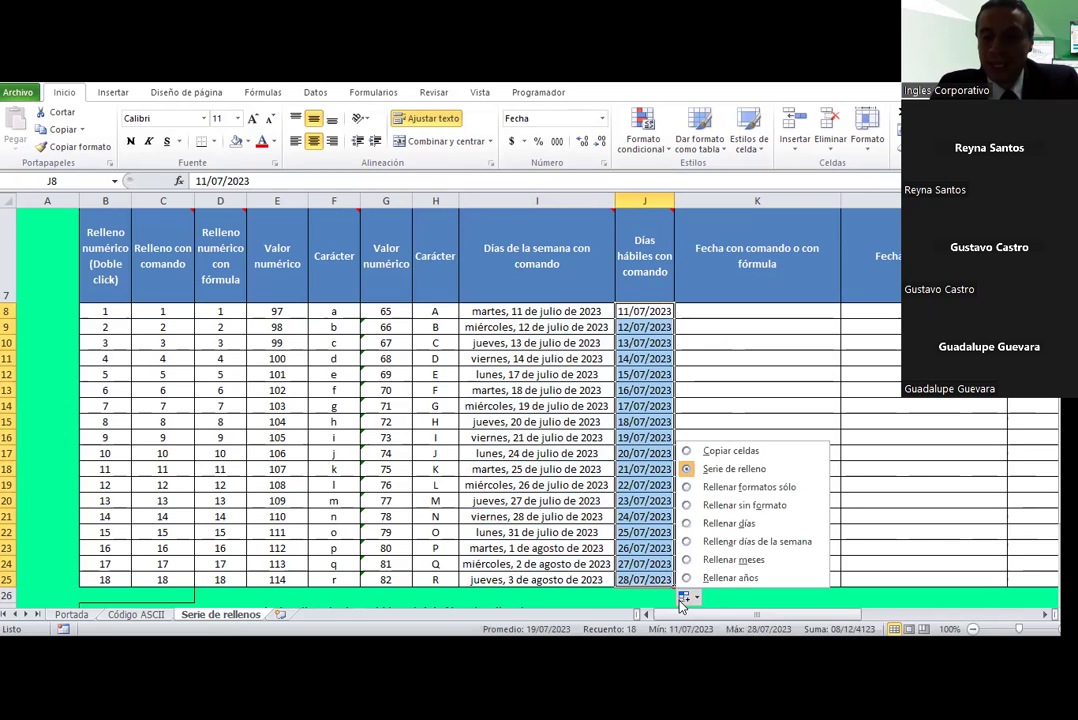
pyautogui.click(745, 559)
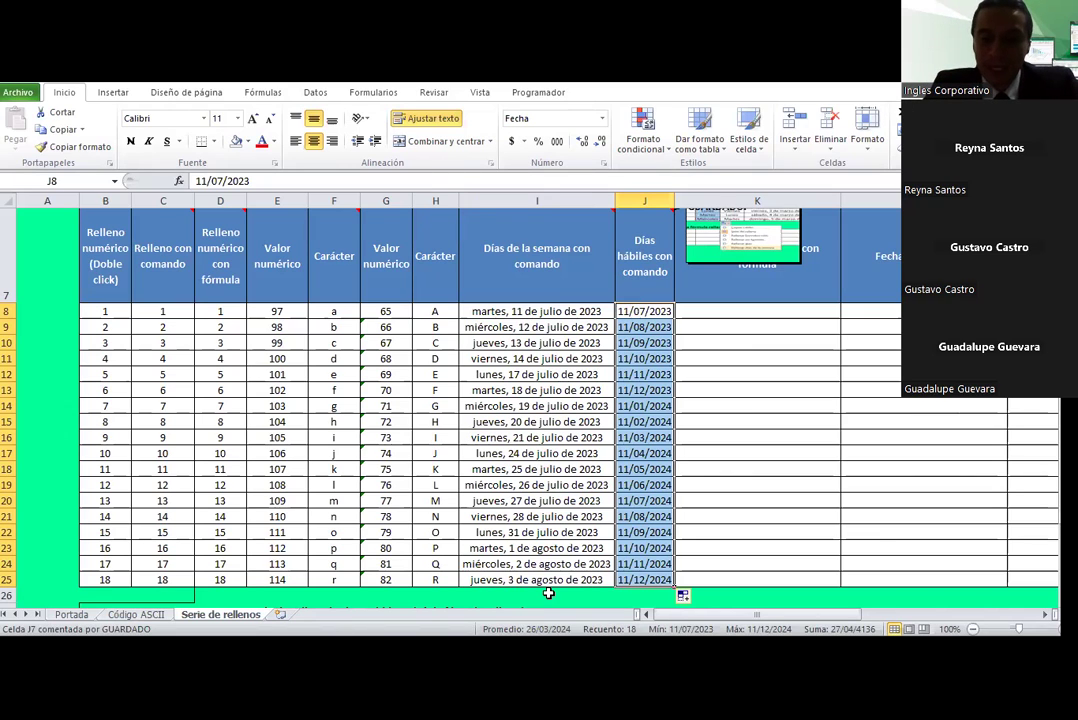
# Step: Switch column J's fill to Rellenar años, then back to Rellenar meses
pyautogui.click(697, 597)
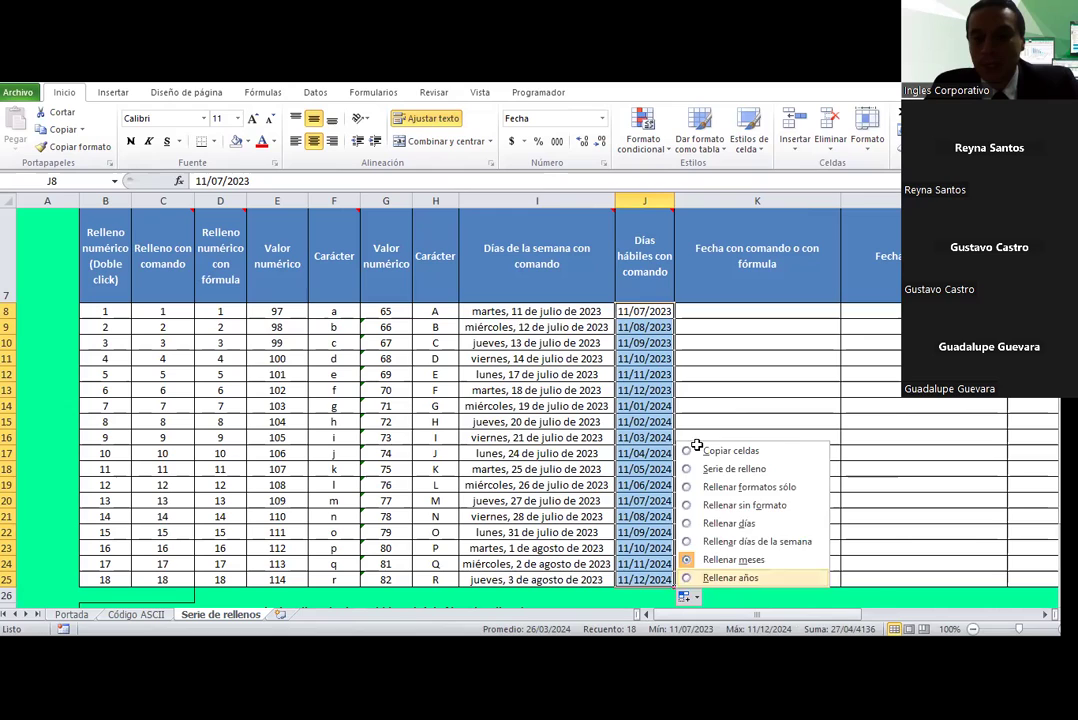
pyautogui.click(726, 580)
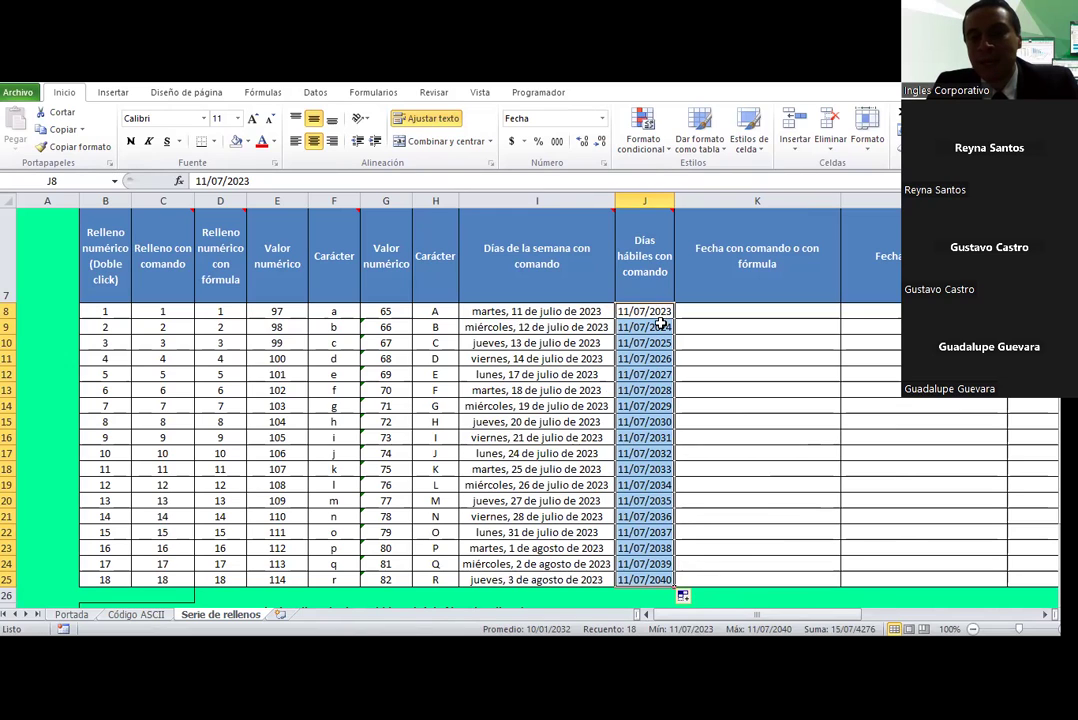
pyautogui.click(688, 598)
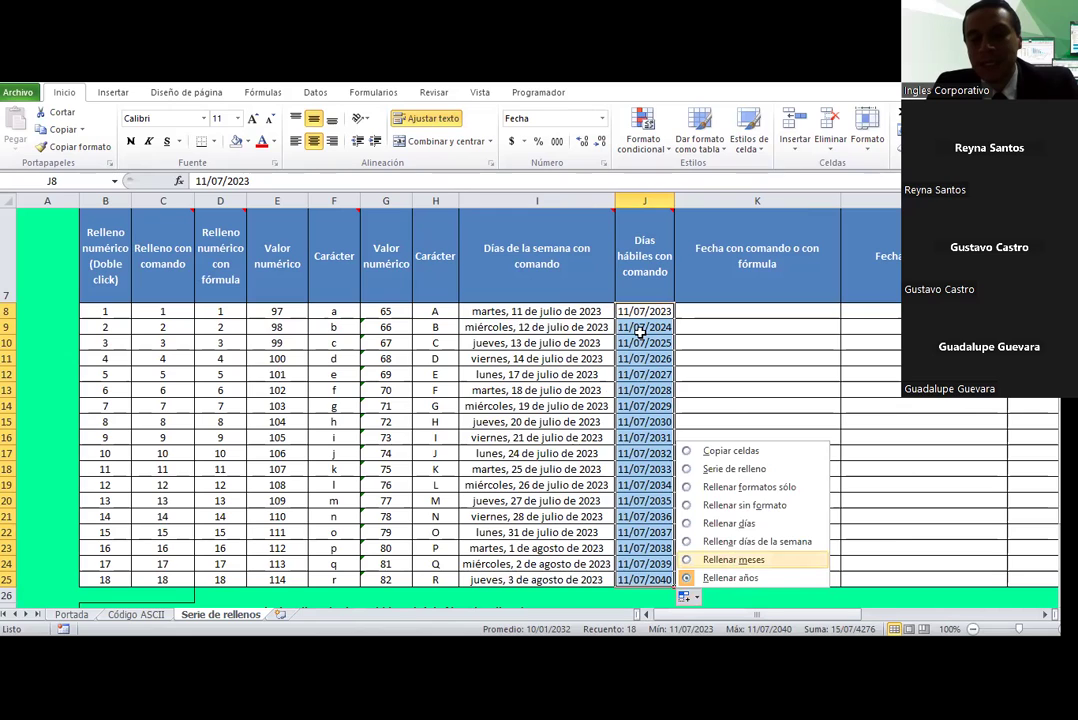
pyautogui.click(733, 560)
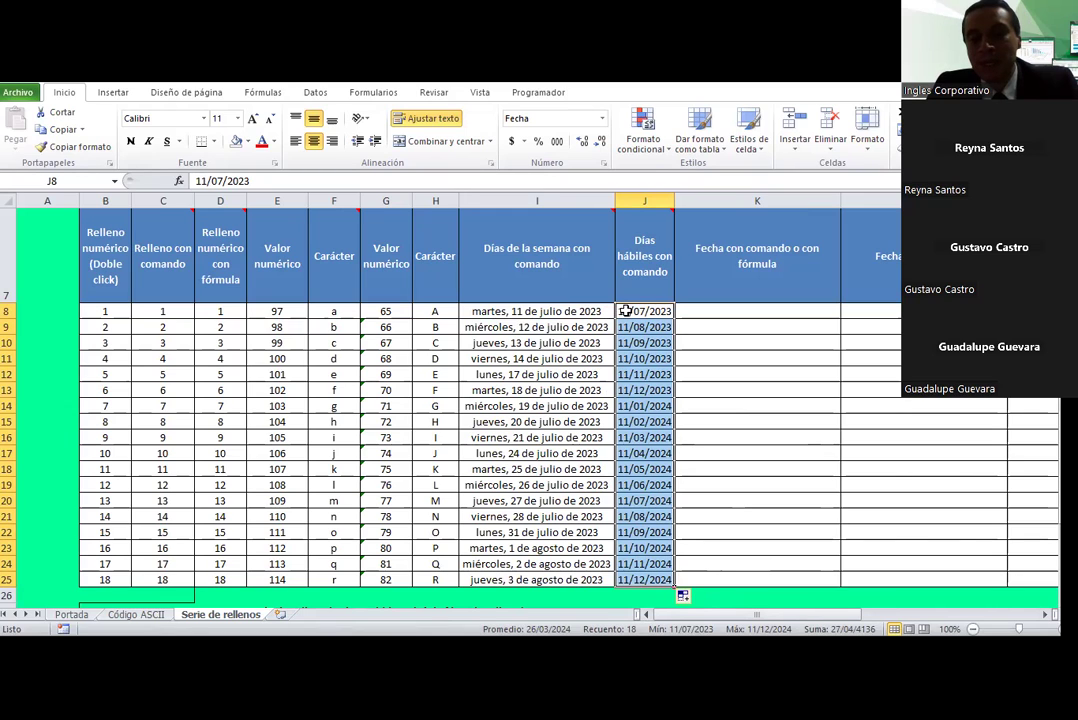
# Step: Switch column J's fill to weekdays only, then to daily dates 11/07/2023–28/07/2023
pyautogui.click(696, 599)
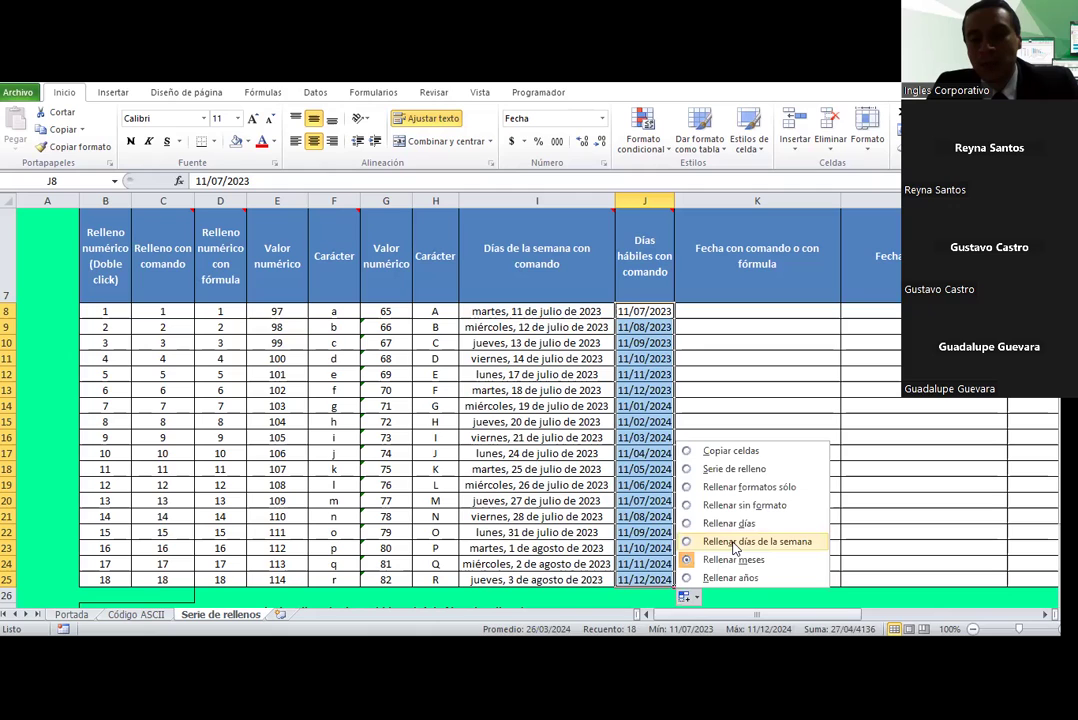
pyautogui.click(735, 544)
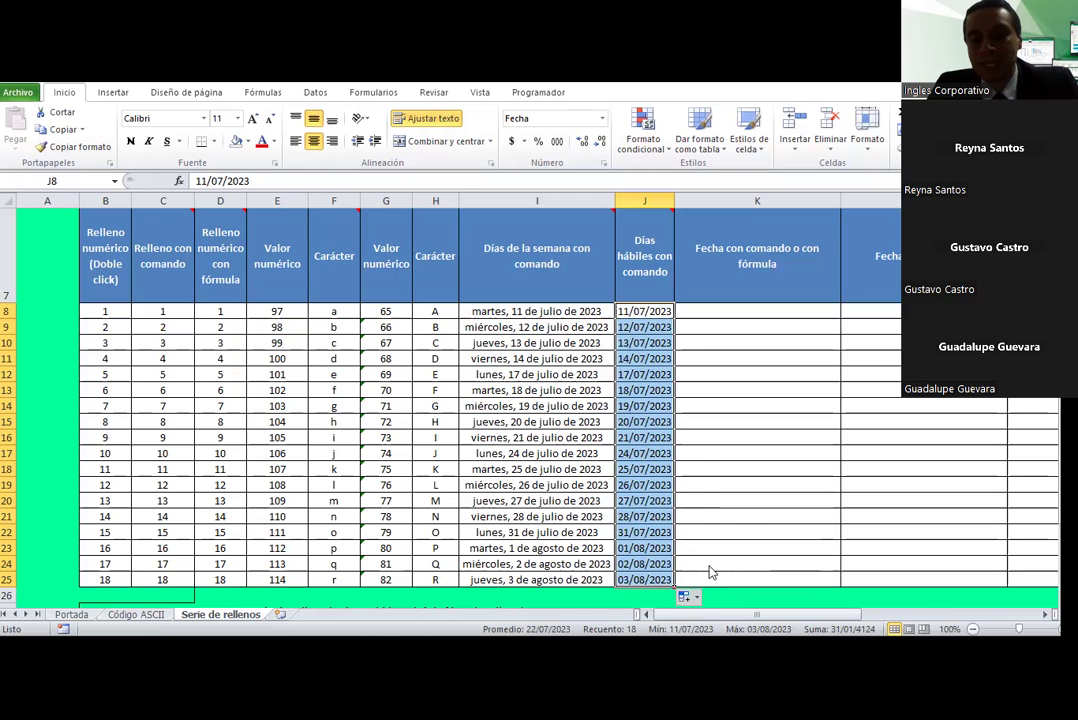
pyautogui.click(690, 597)
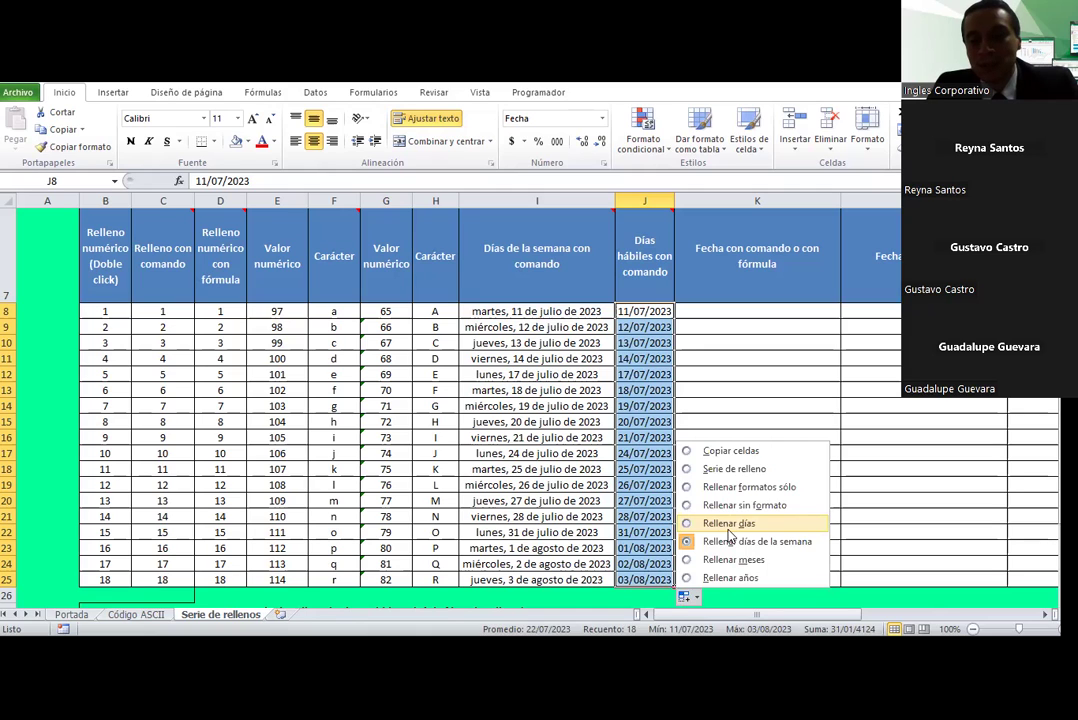
pyautogui.click(729, 530)
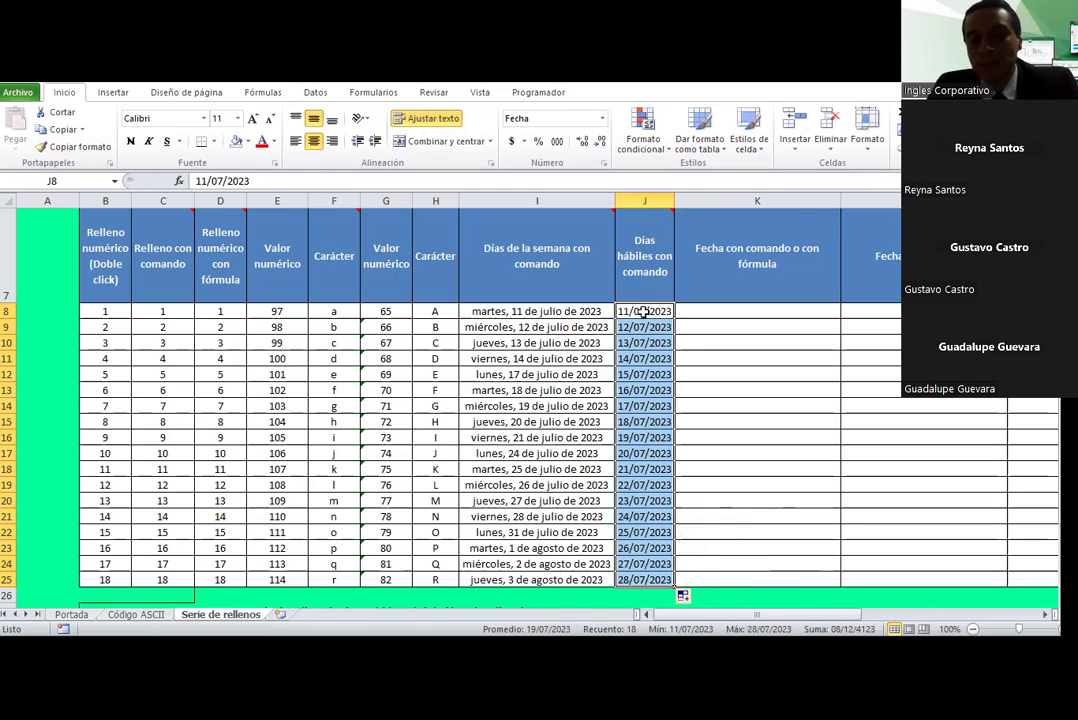
pyautogui.click(690, 597)
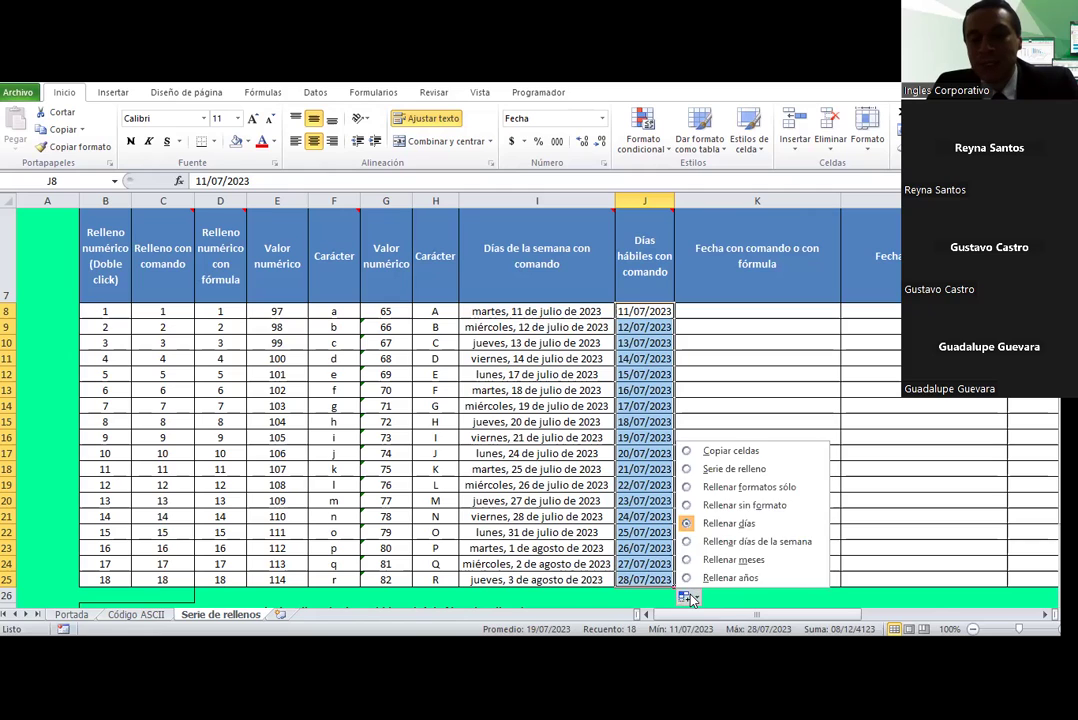
# Step: Try Rellenar formatos sólo and Rellenar sin formato on column J, then restore daily dates
pyautogui.click(717, 488)
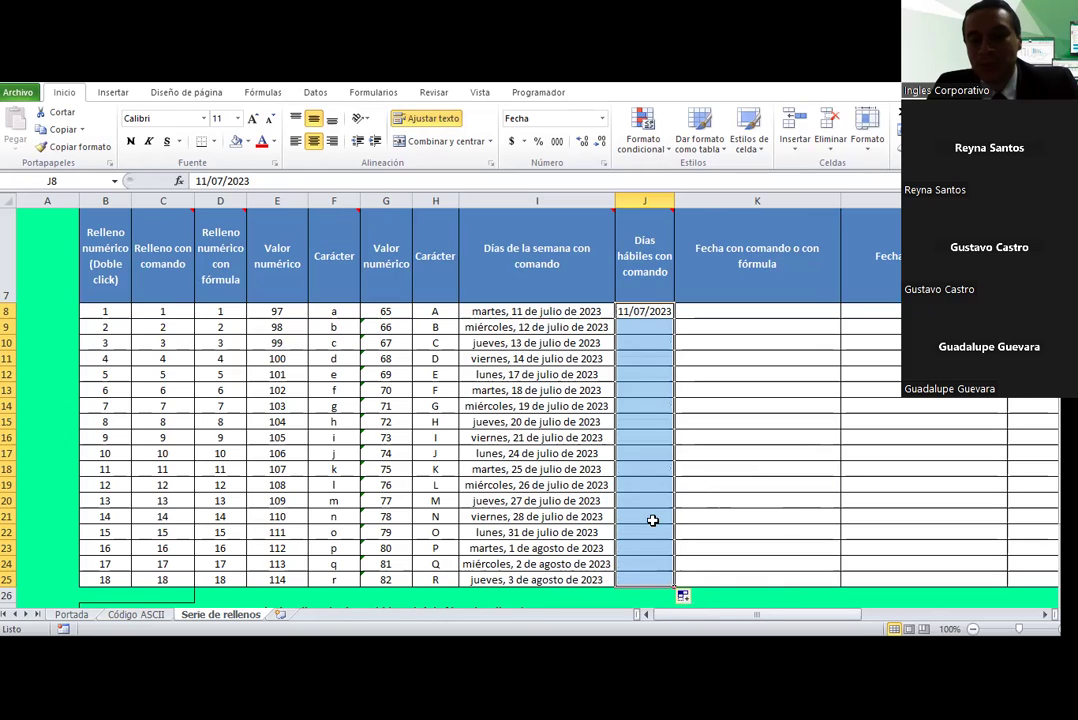
pyautogui.click(683, 596)
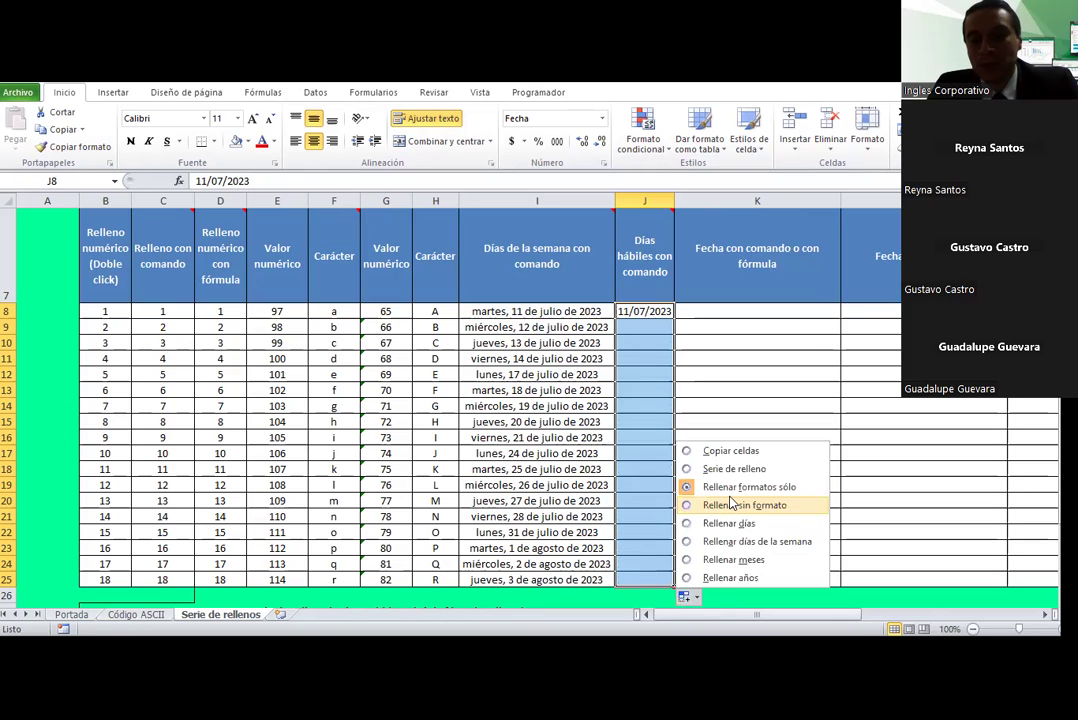
pyautogui.click(660, 504)
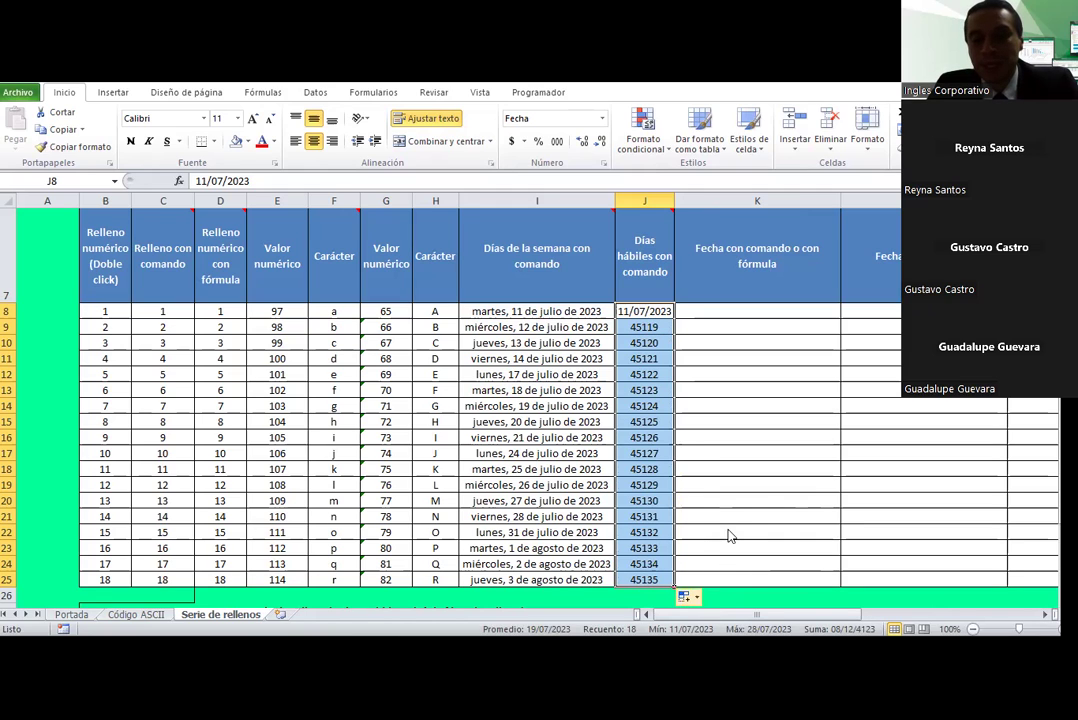
pyautogui.click(690, 597)
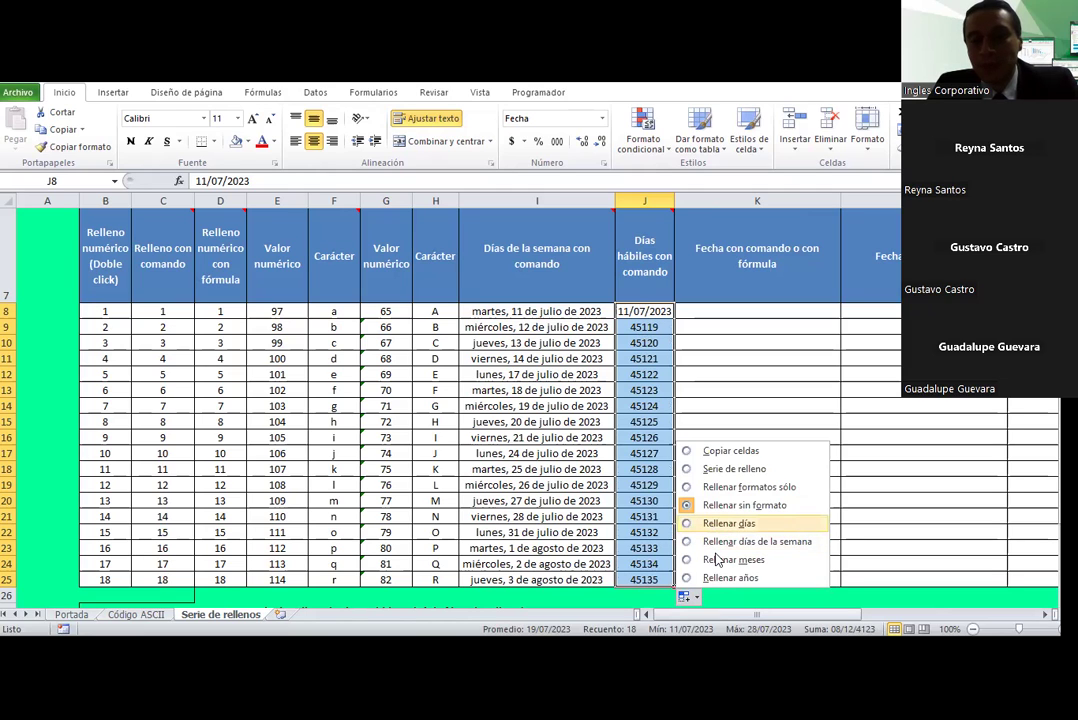
pyautogui.click(725, 522)
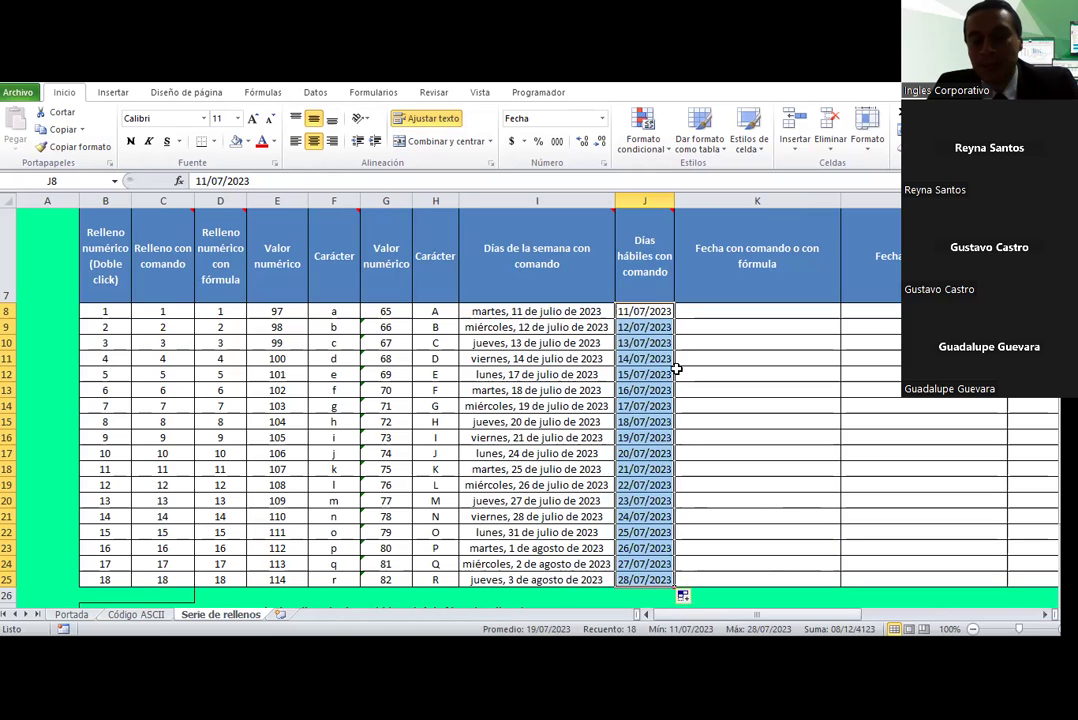
pyautogui.click(722, 362)
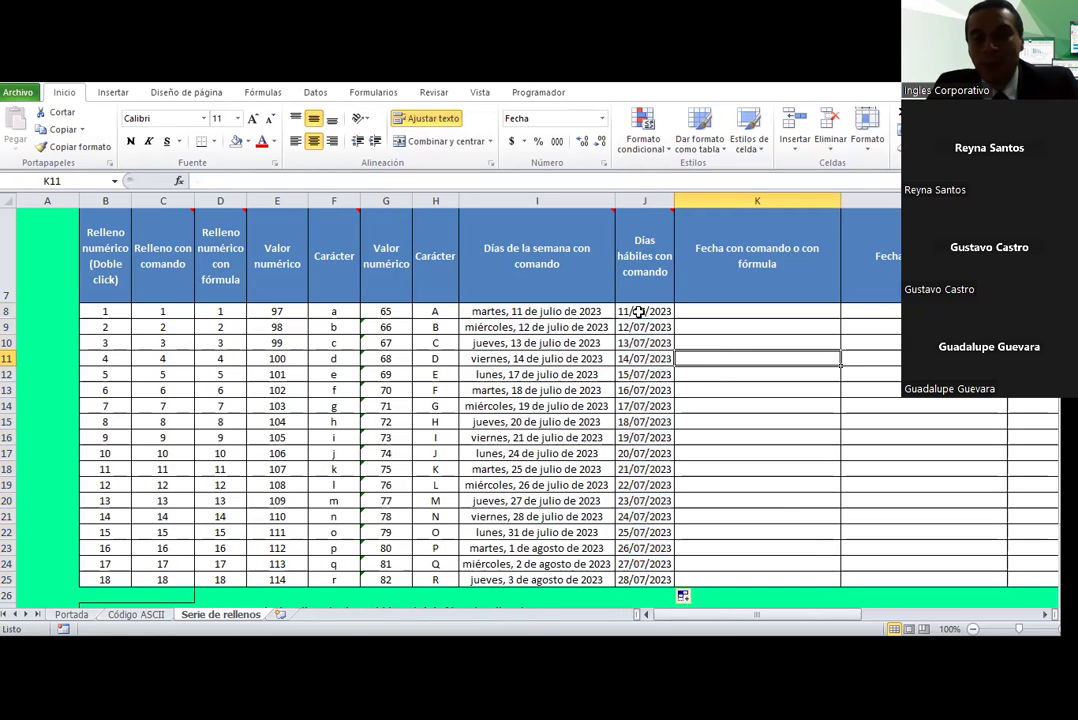
pyautogui.click(622, 313)
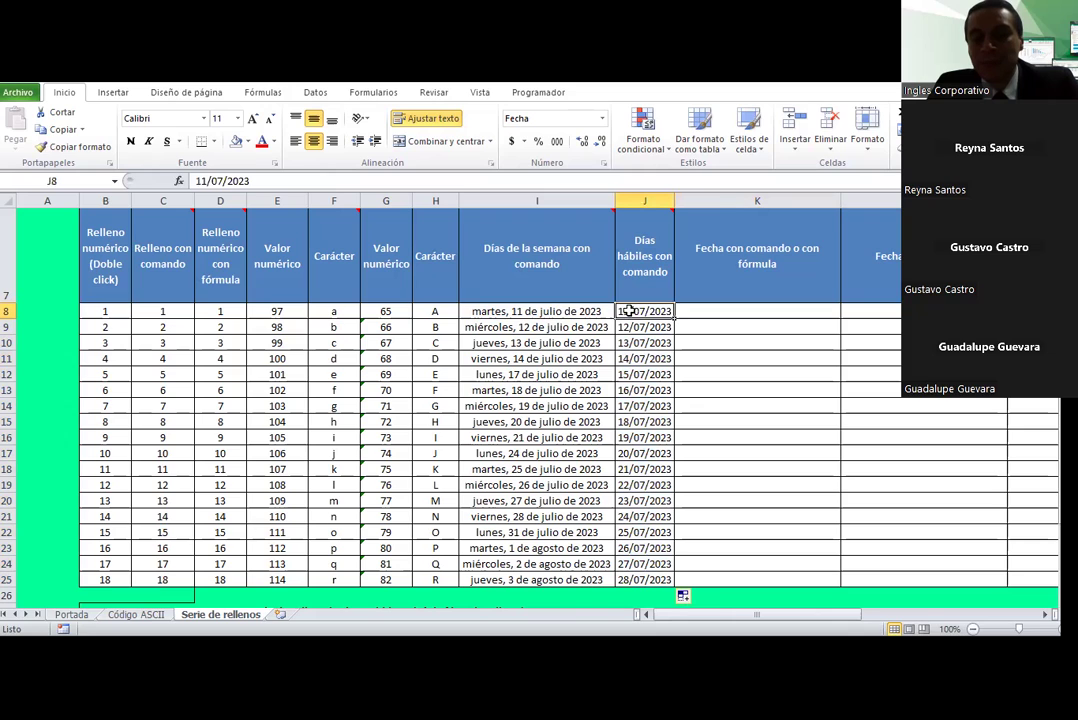
# Step: Scroll the sheet right so the empty columns K to Q come into view
pyautogui.click(592, 311)
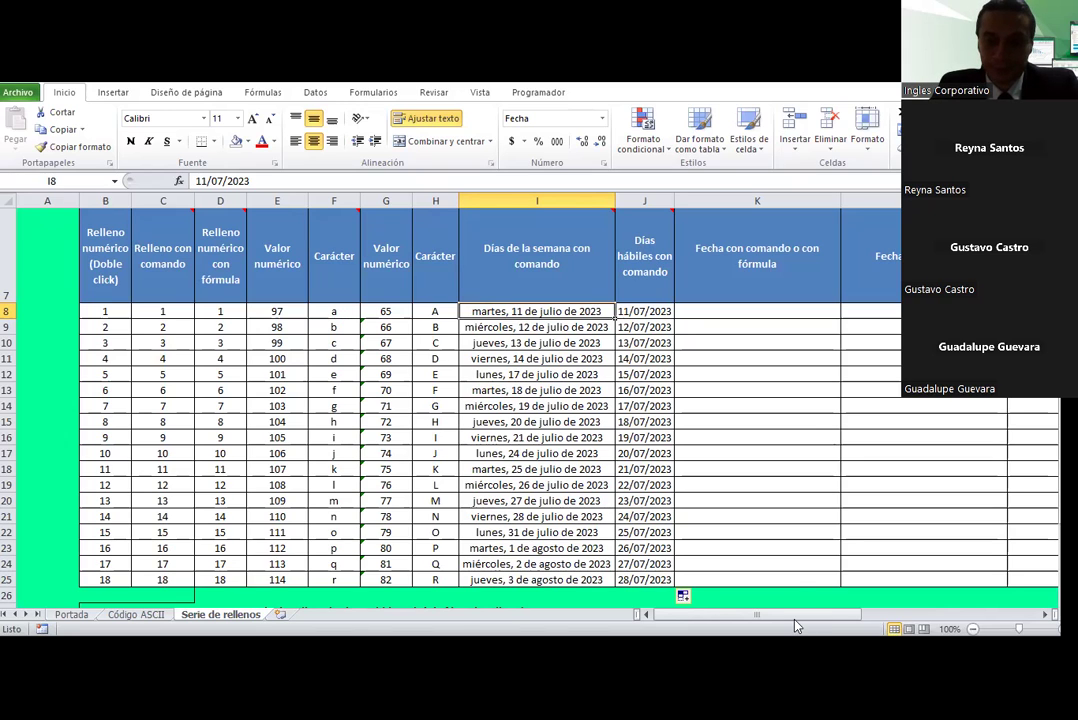
pyautogui.moveTo(973, 628); pyautogui.dragTo(903, 623)
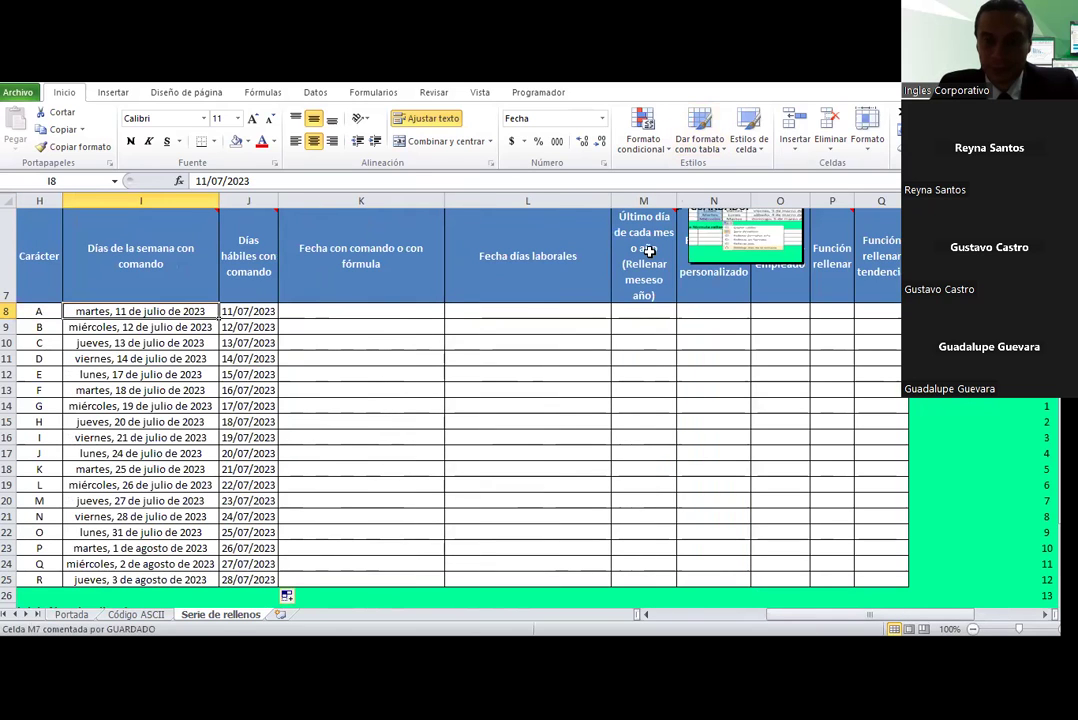
pyautogui.click(647, 250)
pyautogui.scroll(1, 638, 344)
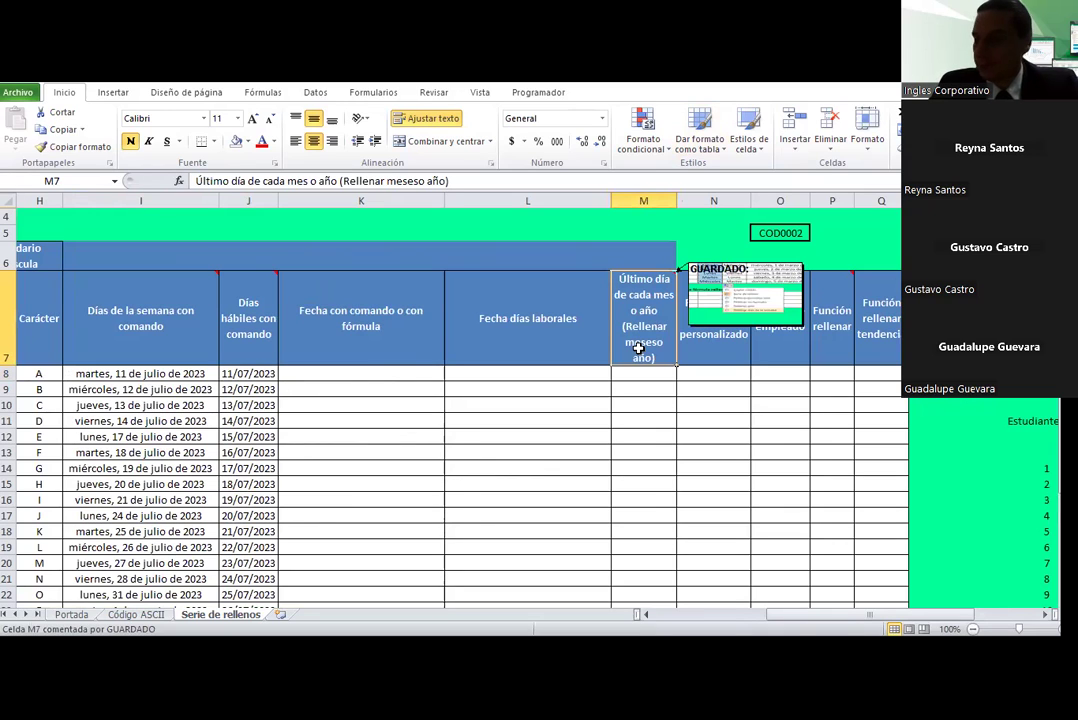
pyautogui.click(413, 400)
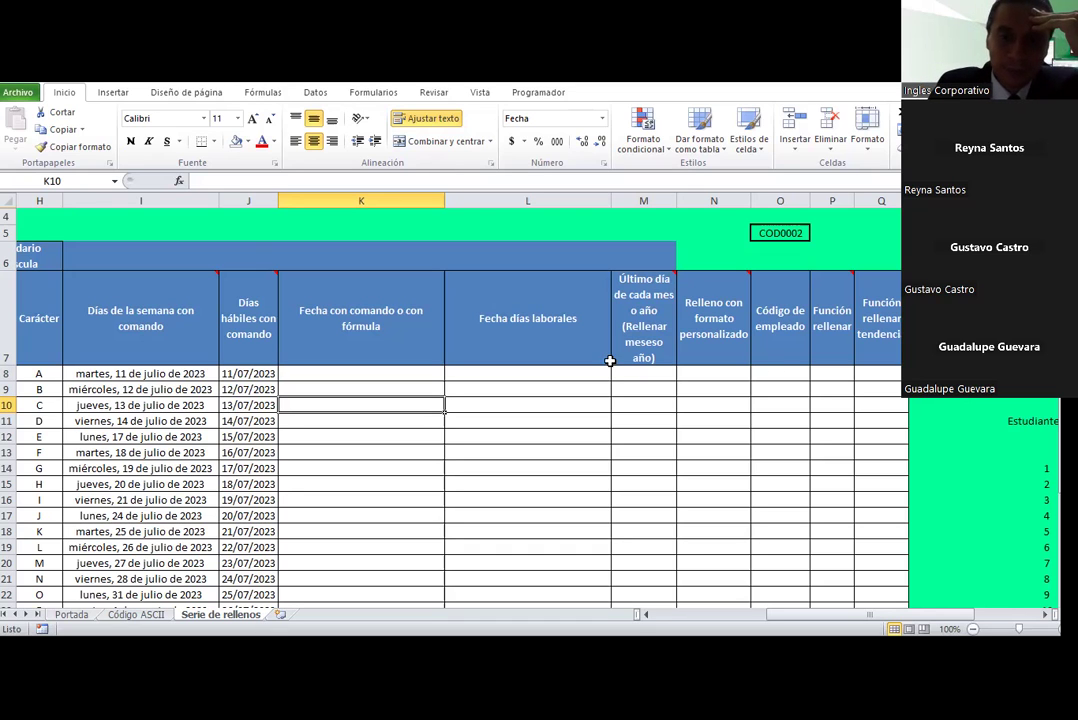
pyautogui.click(643, 372)
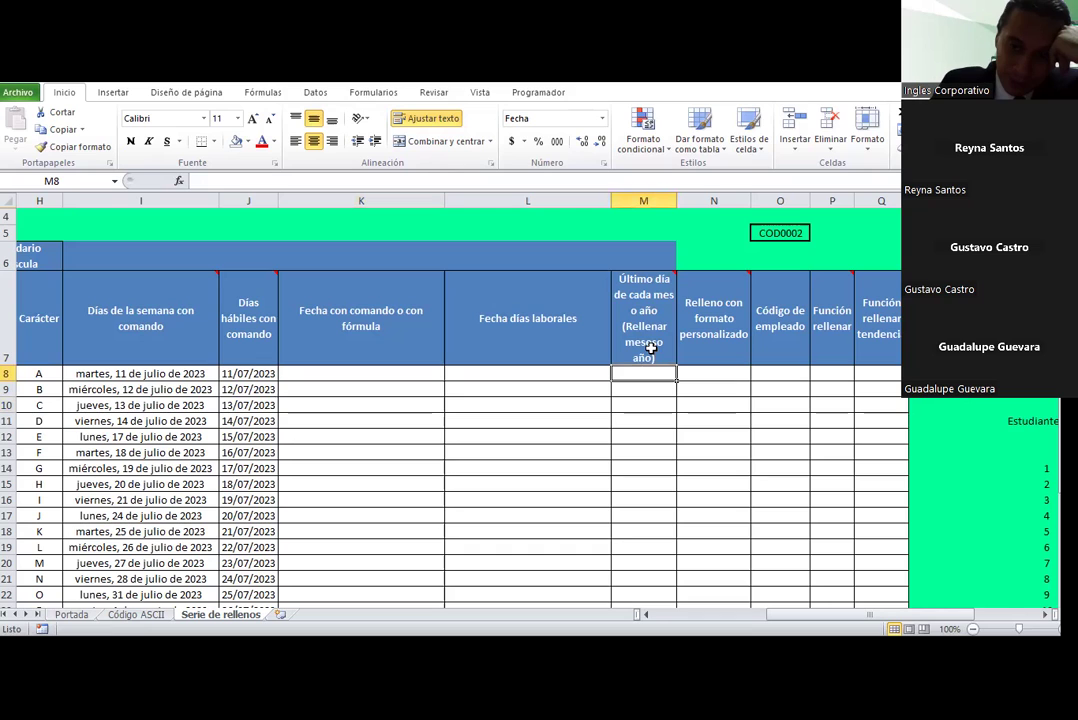
# Step: Enter the date 11-7-2023 in cell M8
pyautogui.click(650, 347)
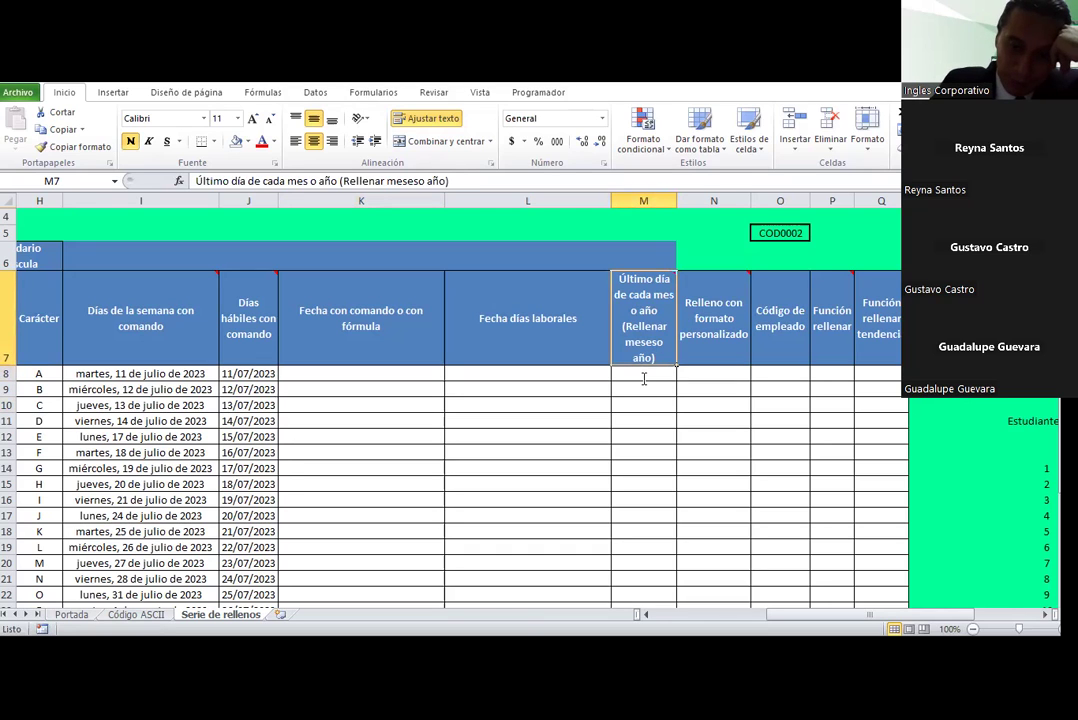
pyautogui.click(644, 377)
pyautogui.write('1')
pyautogui.write('1')
pyautogui.write('-7-2')
pyautogui.write('023')
pyautogui.press('Return')
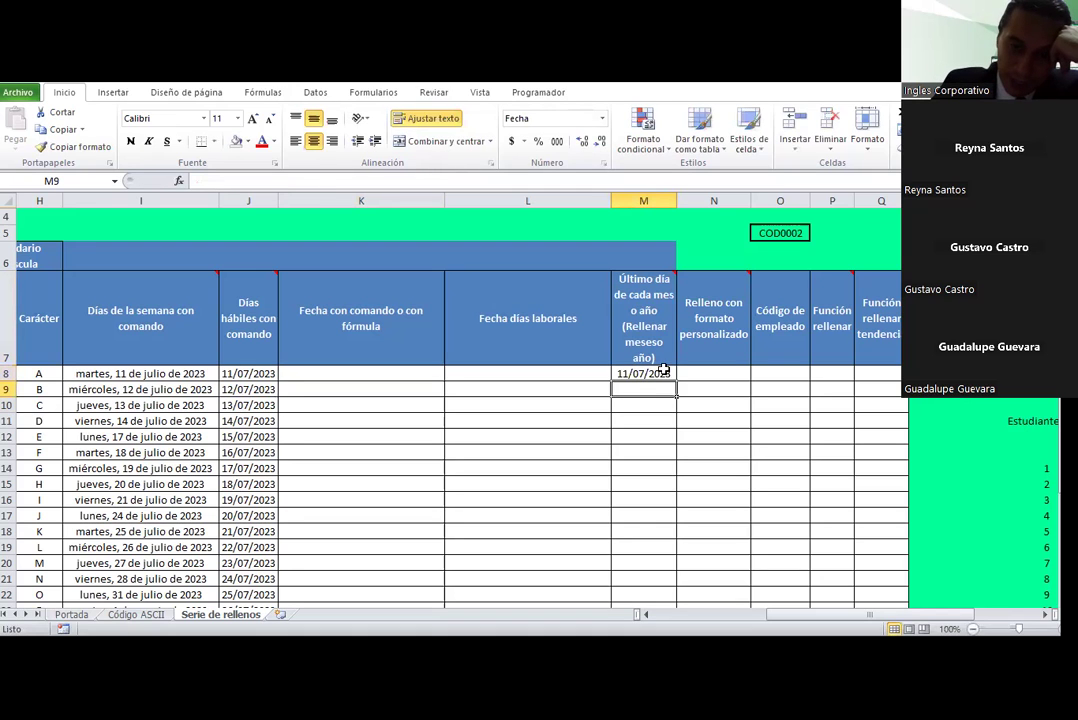
# Step: Fill M8 down to M25 with Rellenar meses, ending at 11/12/2024
pyautogui.click(660, 374)
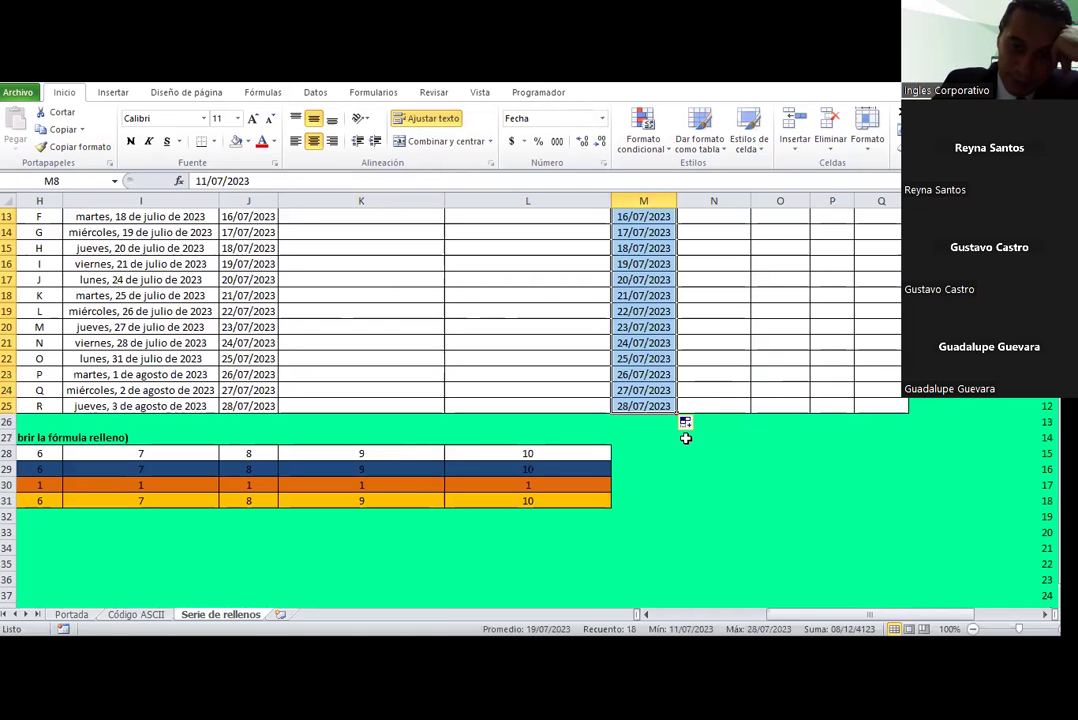
pyautogui.moveTo(677, 379); pyautogui.dragTo(686, 421)
pyautogui.click(699, 426)
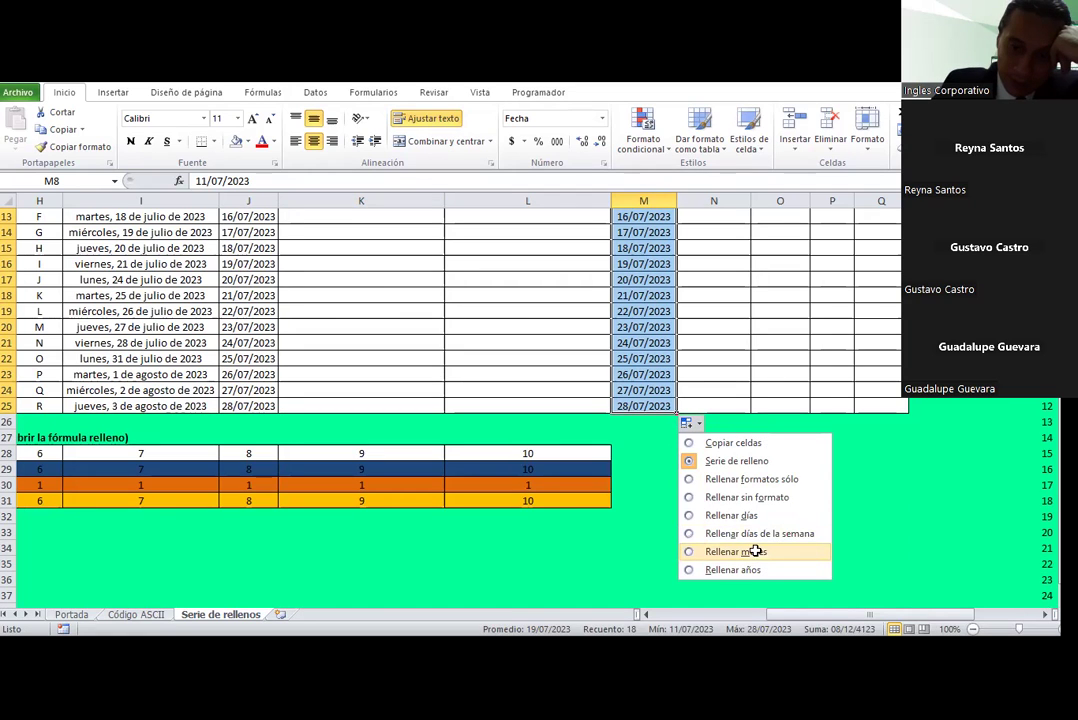
pyautogui.click(757, 553)
pyautogui.scroll(1, 757, 438)
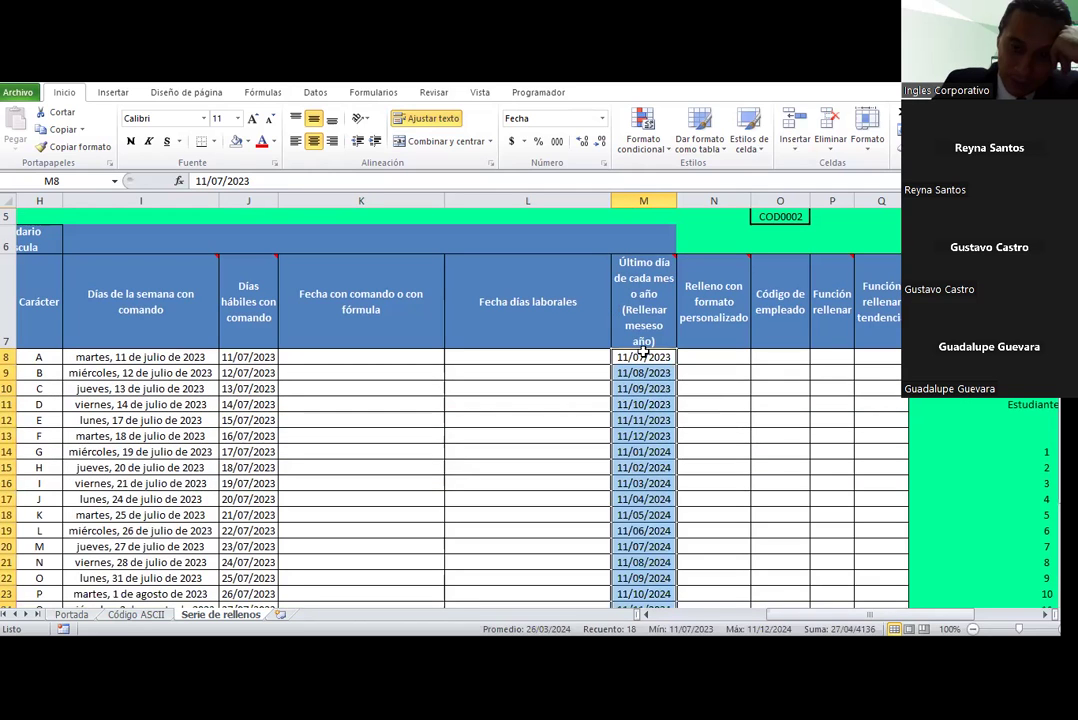
pyautogui.click(643, 355)
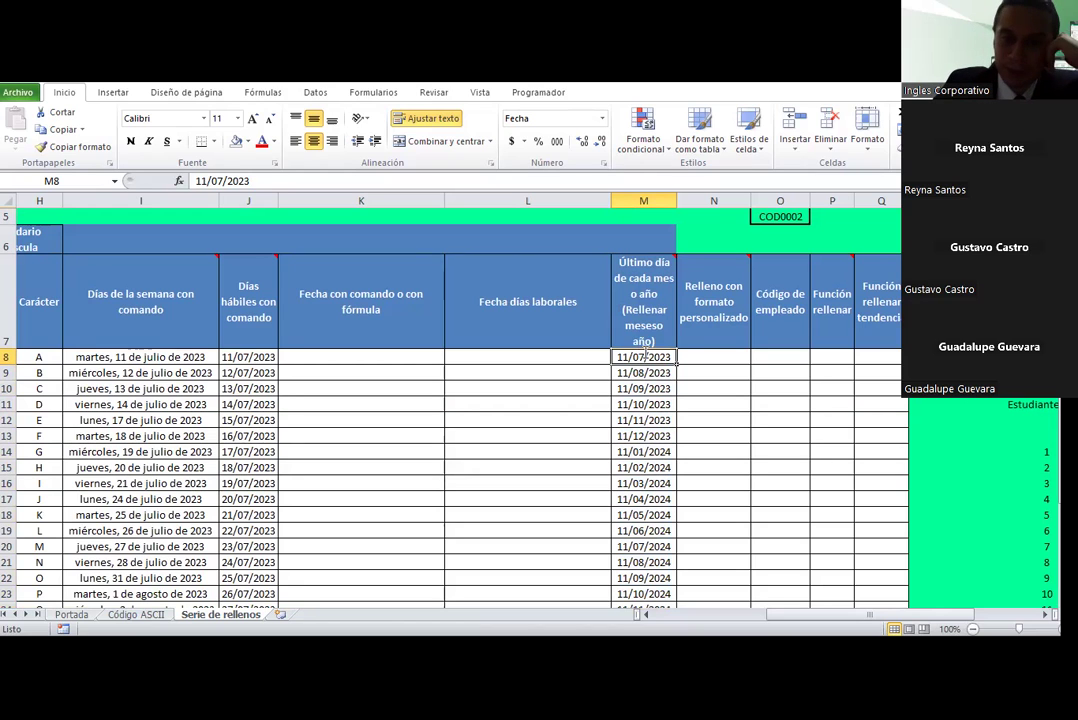
# Step: Enter 30 in M8, test 31-7- and 32-7-23 below, and undo the invalid entry
pyautogui.write('30-7-')
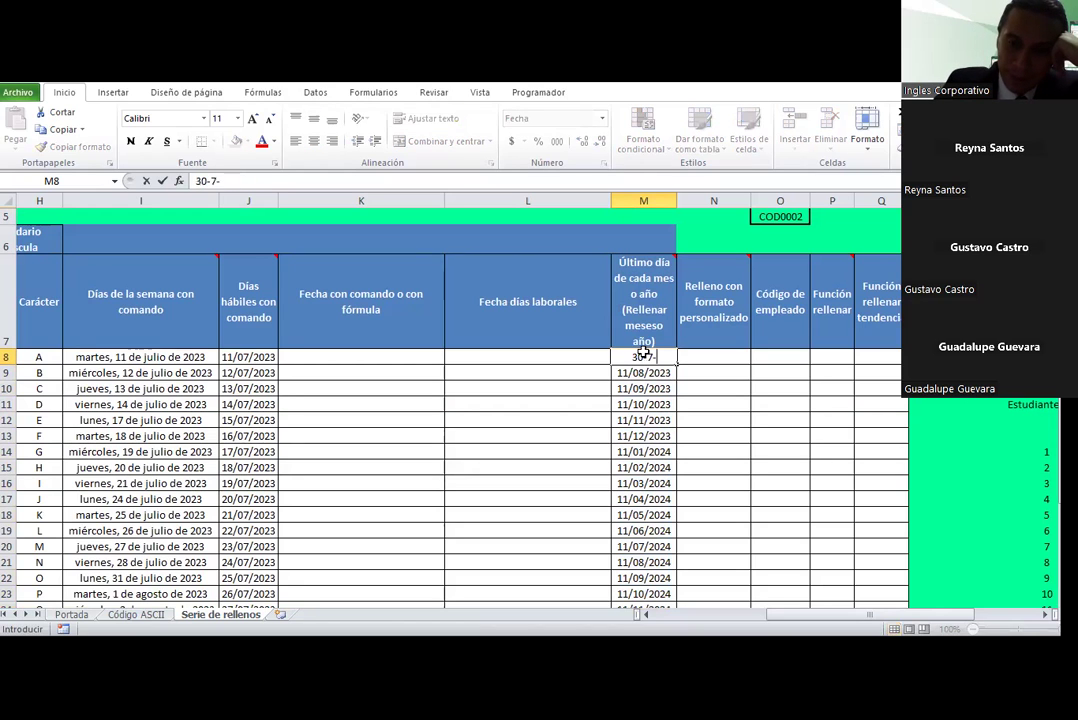
pyautogui.press('Return')
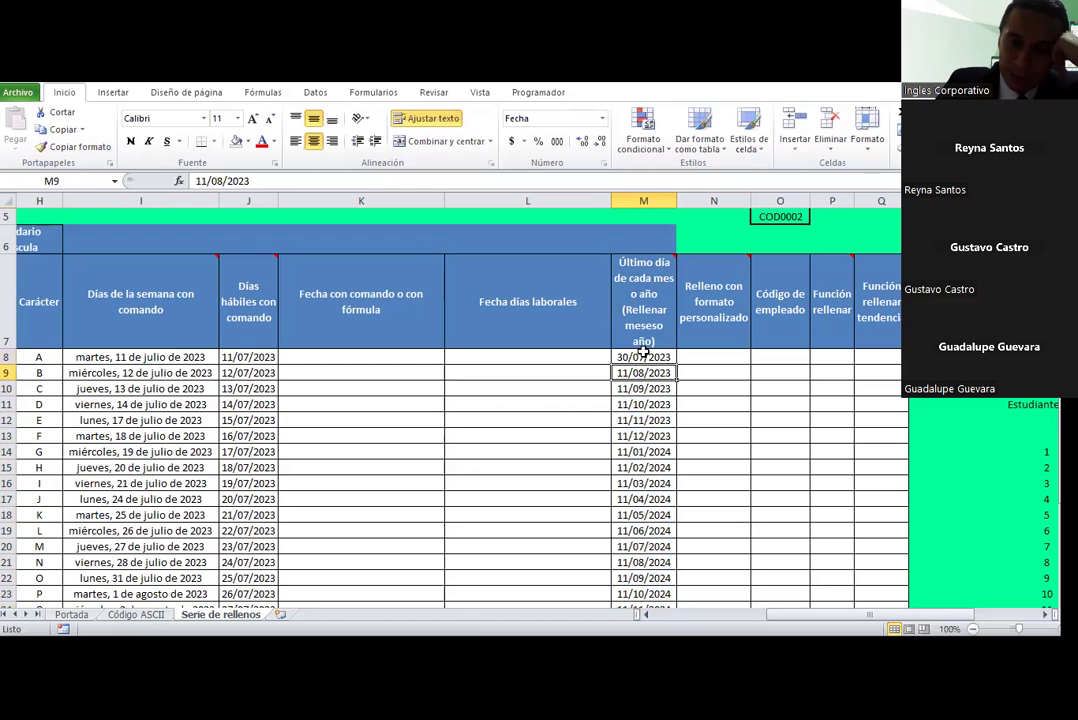
pyautogui.write('31-7-')
pyautogui.press('Return')
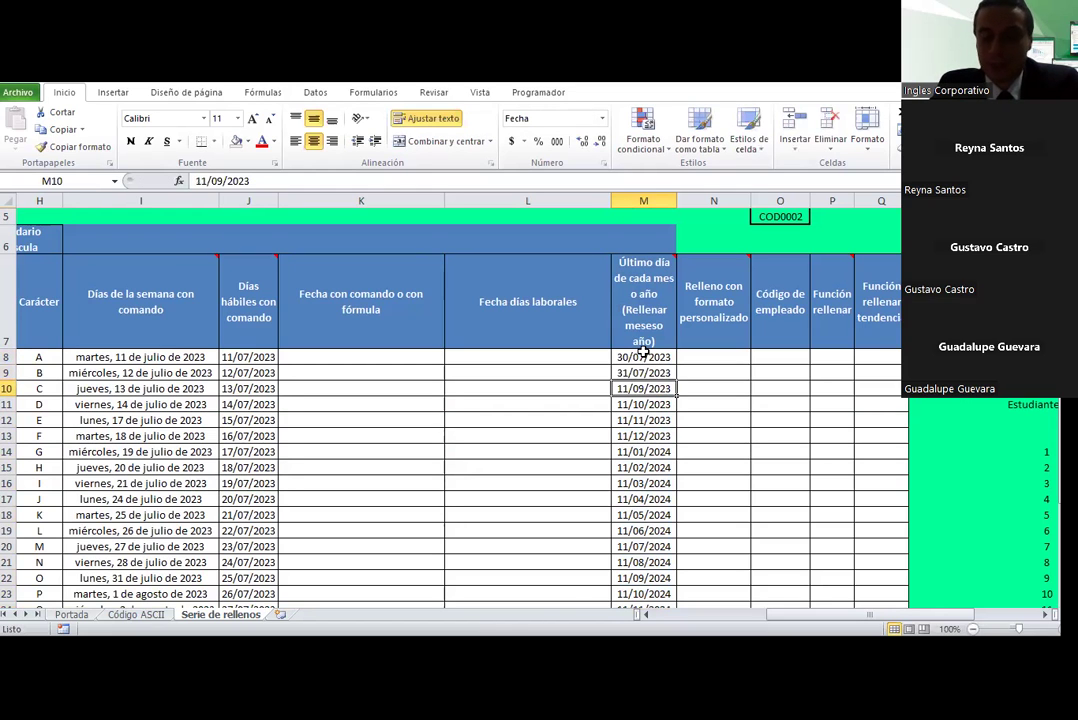
pyautogui.write('32')
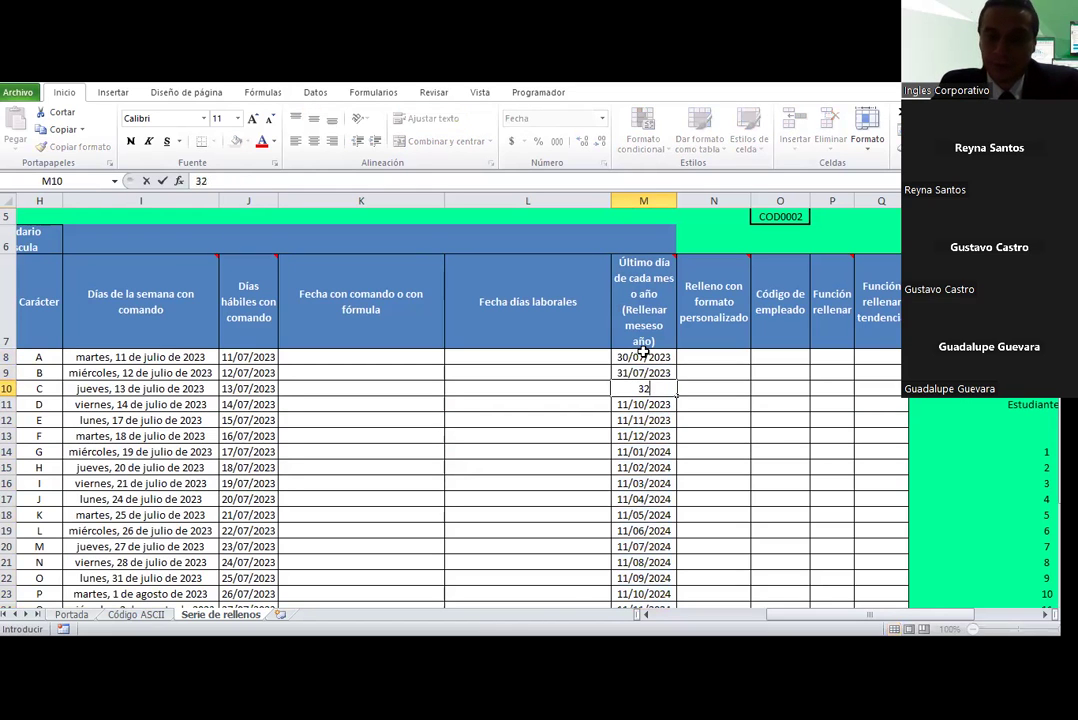
pyautogui.write('-7-23')
pyautogui.press('Return')
pyautogui.press('Up')
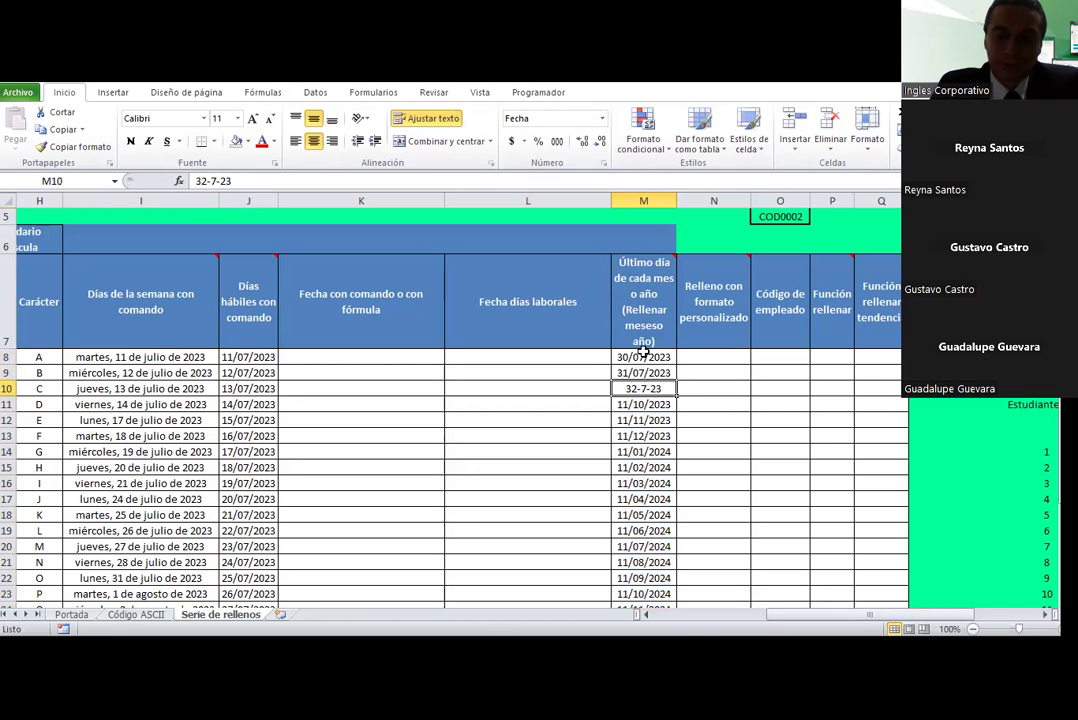
pyautogui.hotkey('ctrl', 'z')
pyautogui.press('Up')
pyautogui.press('Up')
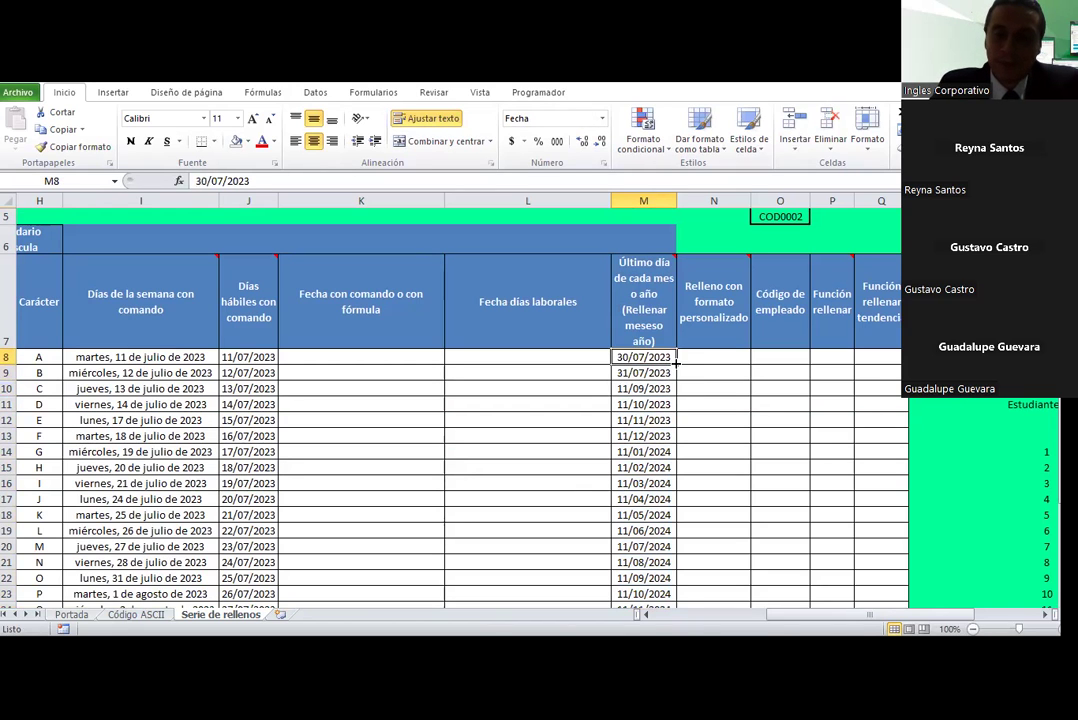
# Step: Fill M8 to M25 with Rellenar meses, giving 30/07/2023 to 30/12/2024
pyautogui.moveTo(677, 364); pyautogui.dragTo(680, 598)
pyautogui.scroll(-1, 700, 490)
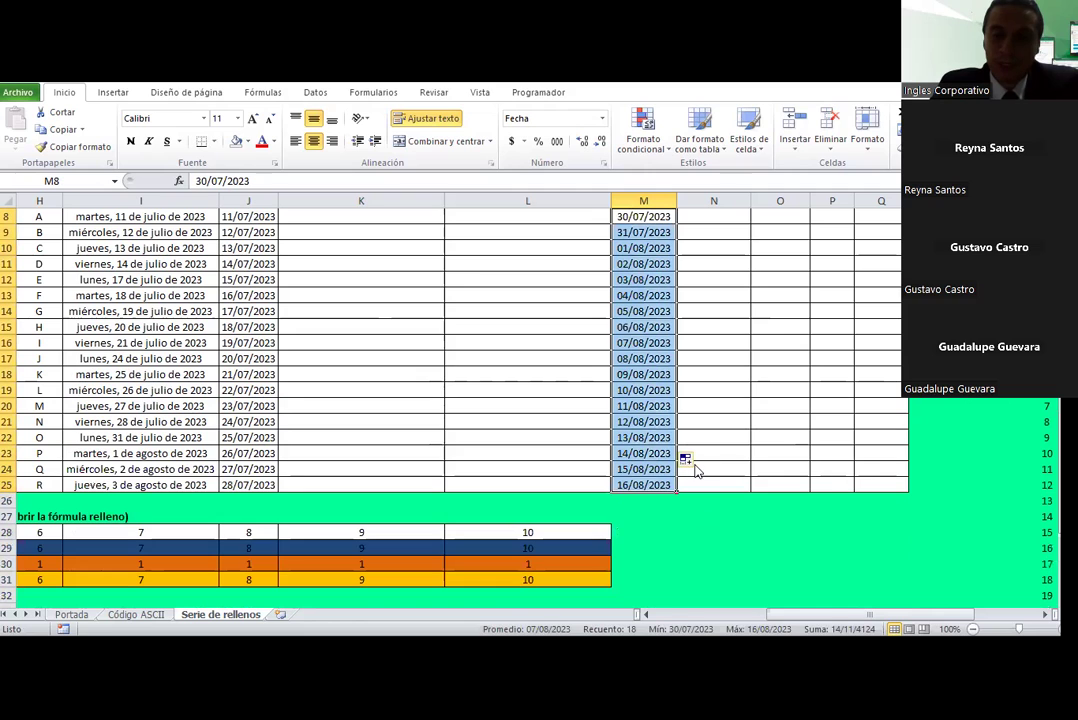
pyautogui.click(687, 458)
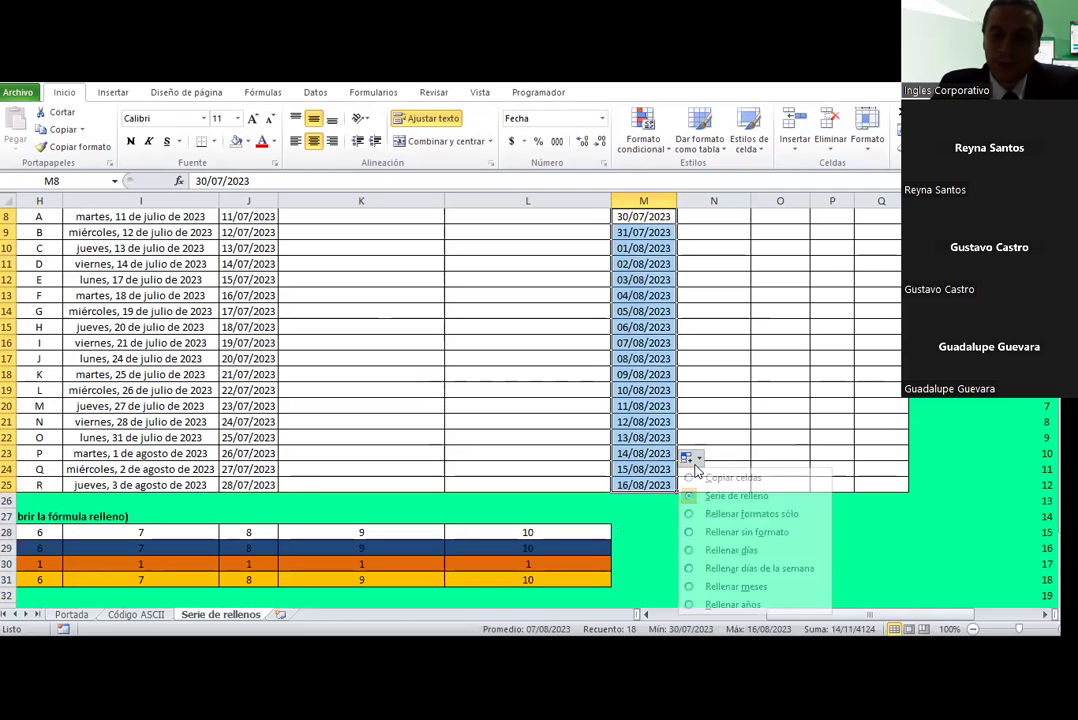
pyautogui.click(750, 587)
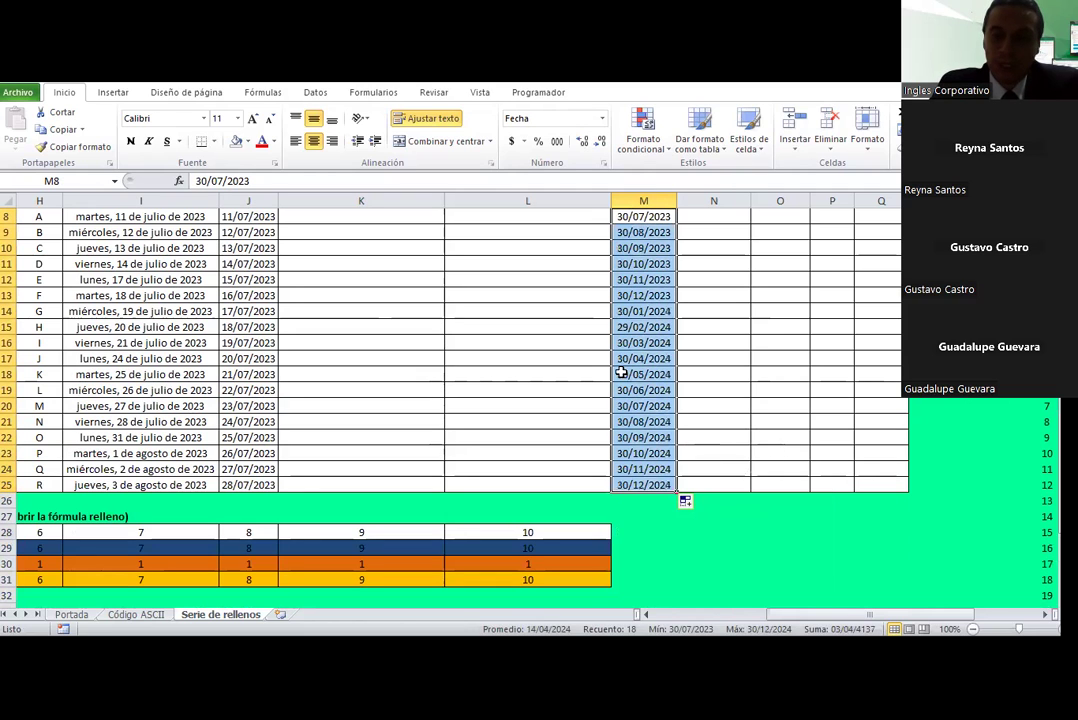
pyautogui.scroll(1, 621, 373)
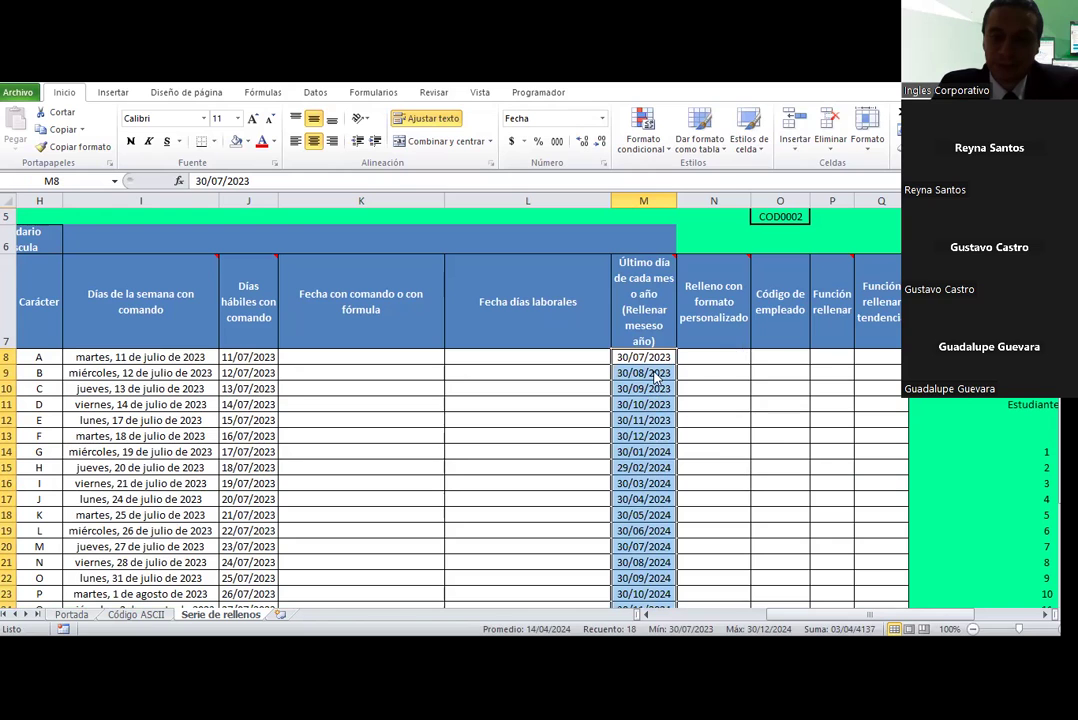
pyautogui.rightClick(655, 378)
pyautogui.press('Escape')
pyautogui.scroll(-2, 676, 457)
pyautogui.click(686, 455)
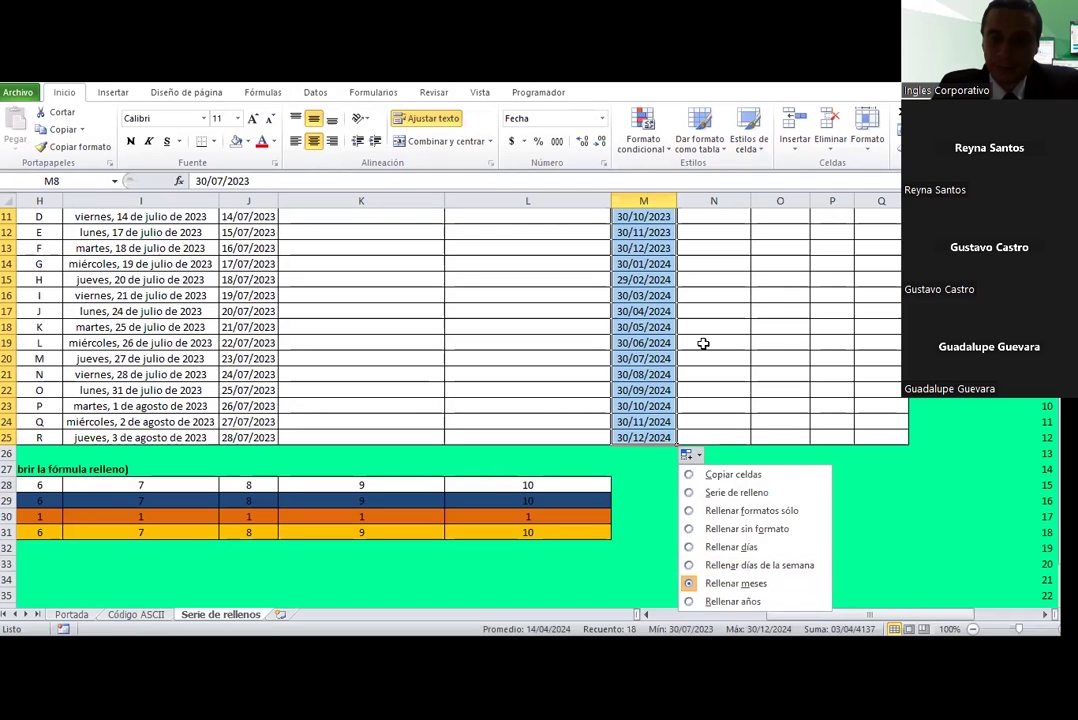
pyautogui.click(780, 343)
pyautogui.scroll(3, 628, 343)
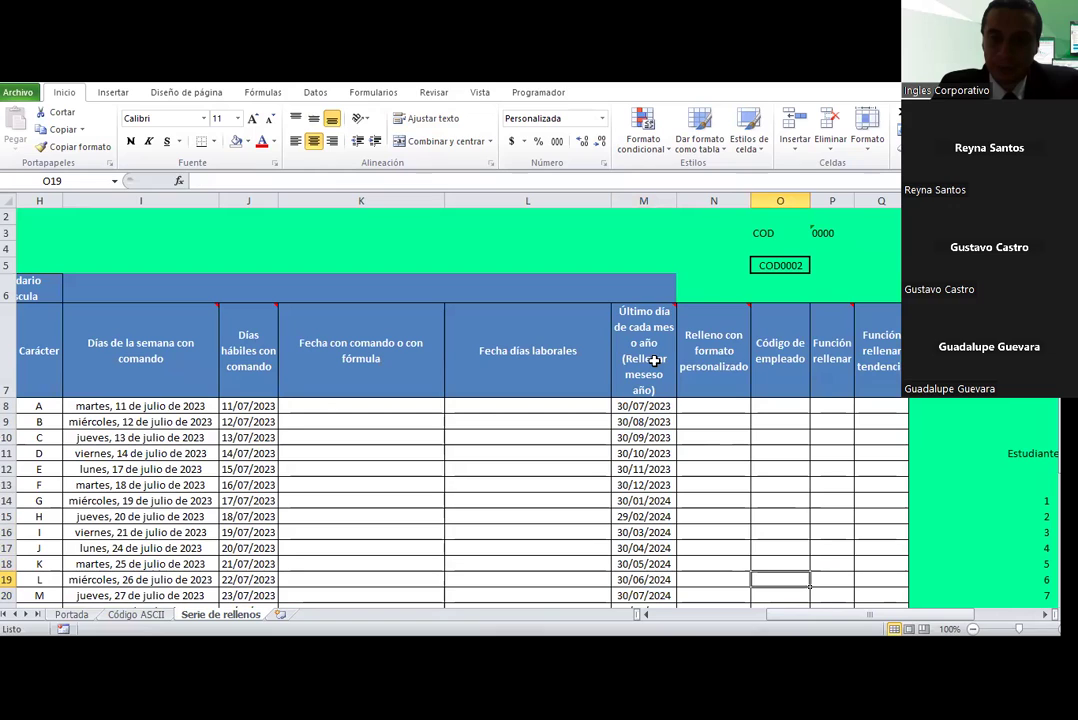
# Step: Select cell K8 and show the Windows calendar with Tuesday 11 July 2023
pyautogui.click(771, 469)
pyautogui.moveTo(785, 615)
pyautogui.mouseDown()
pyautogui.moveTo(835, 627)
pyautogui.moveTo(770, 626)
pyautogui.mouseUp()
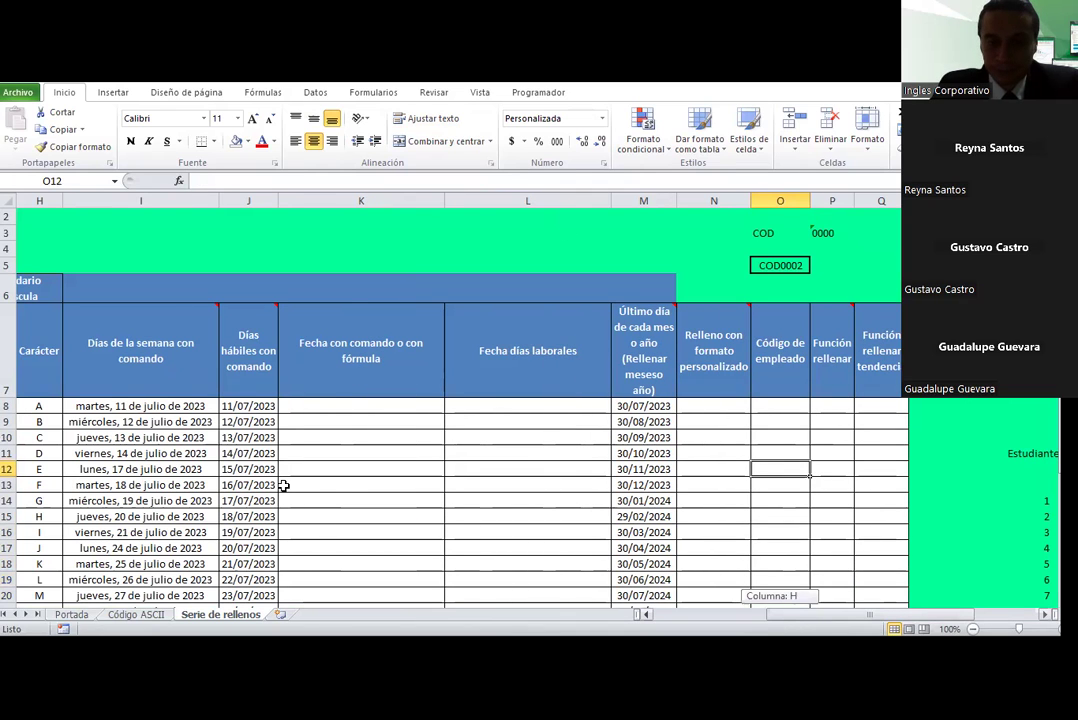
pyautogui.click(305, 406)
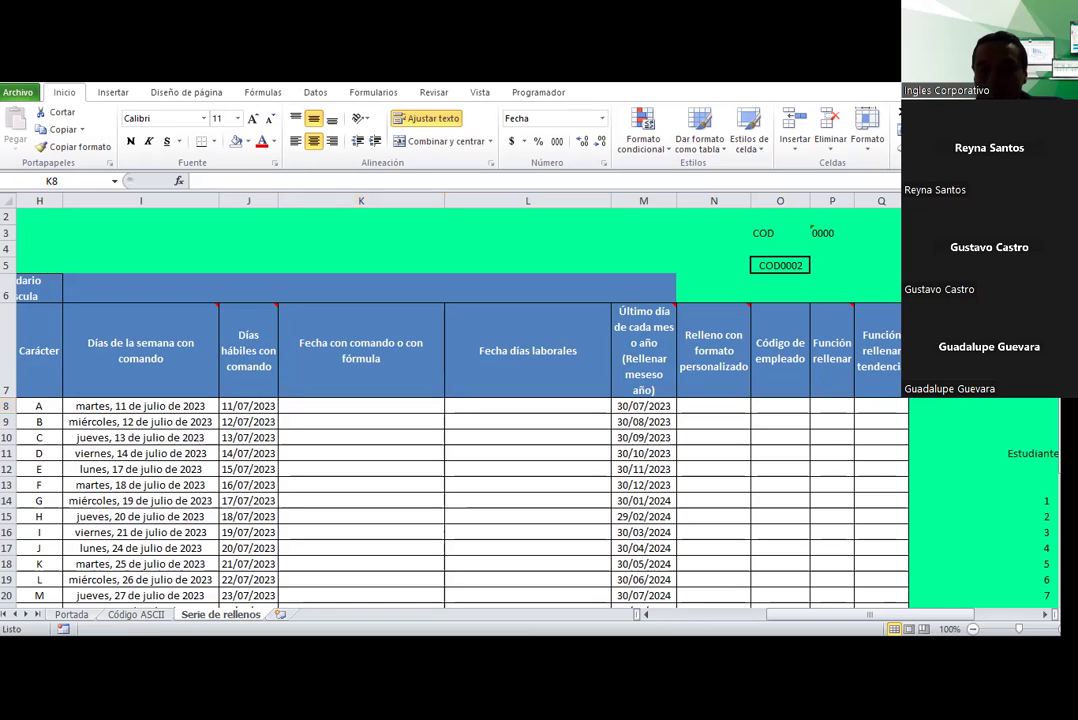
pyautogui.click(1030, 650)
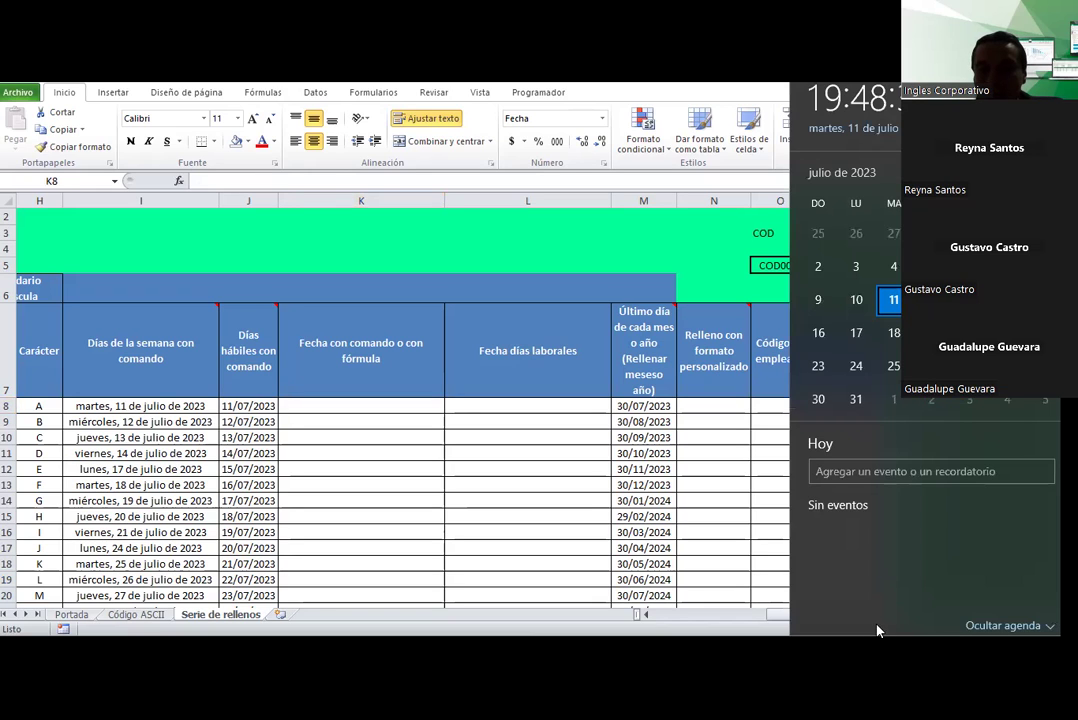
# Step: Enter 18/07/2023 in K8 and the formula =K8+2 in K9
pyautogui.click(403, 400)
pyautogui.write('1')
pyautogui.write('8/0')
pyautogui.write('7/2023')
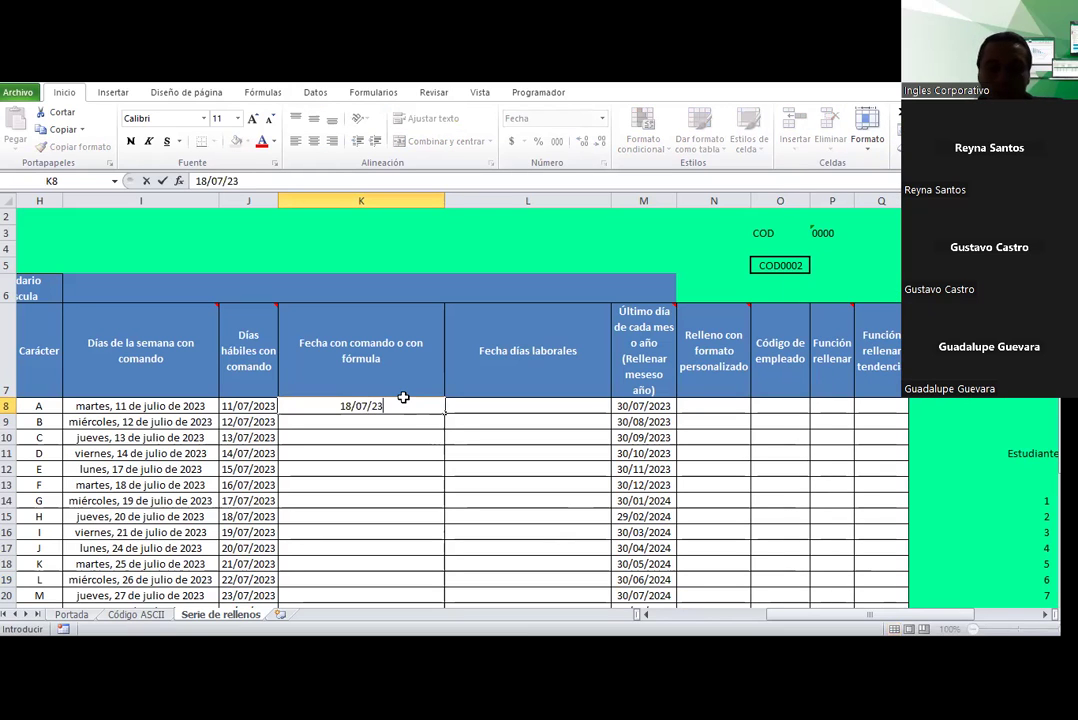
pyautogui.press('Return')
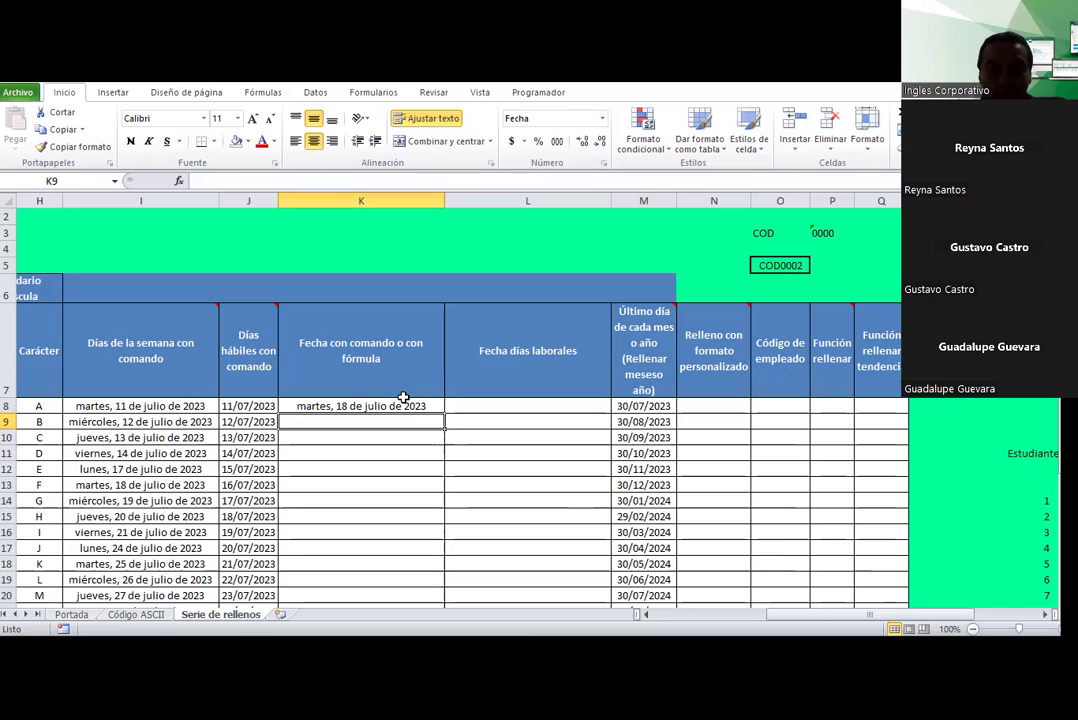
pyautogui.write('=')
pyautogui.click(403, 400)
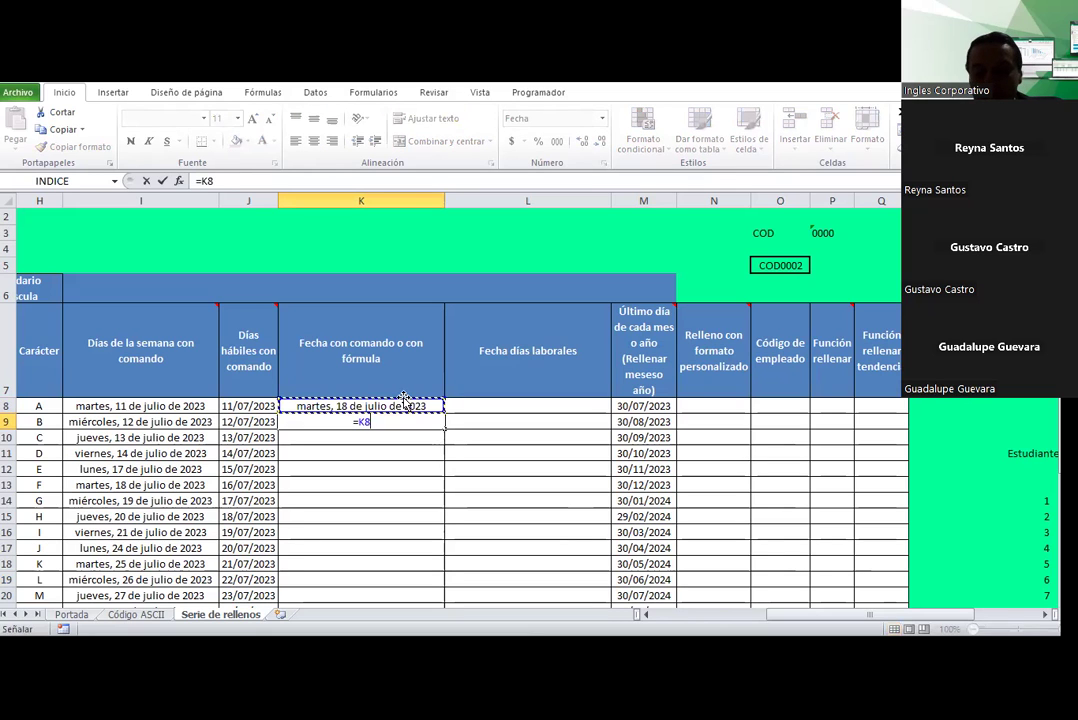
pyautogui.write('+')
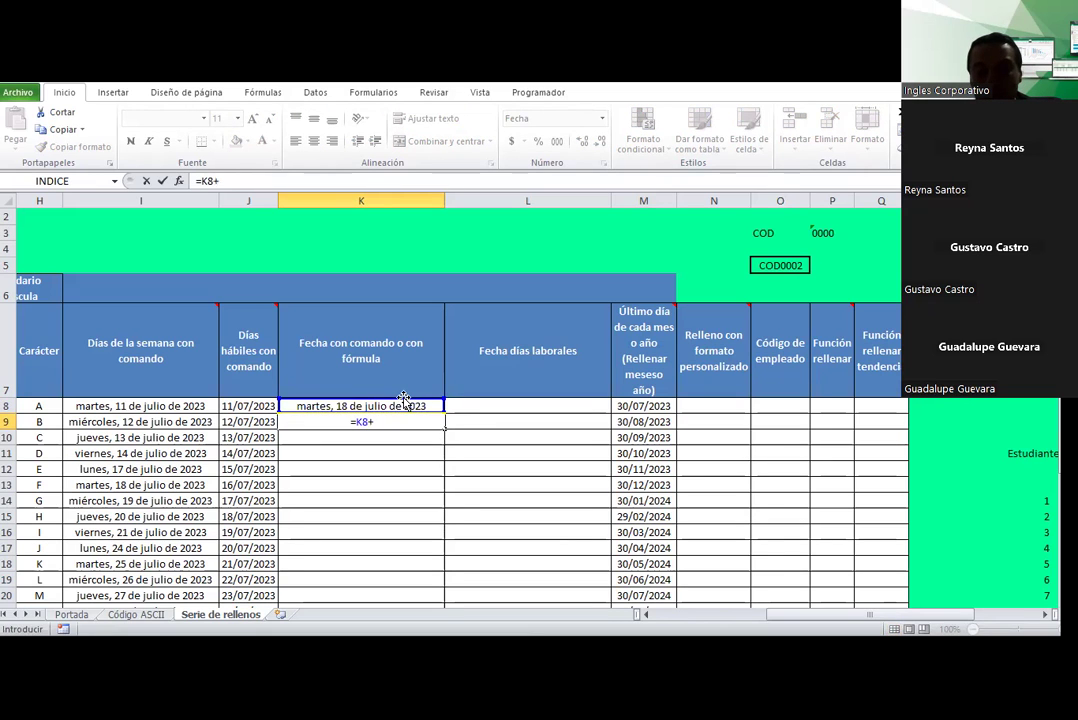
pyautogui.write('2')
pyautogui.press('Return')
# Step: Review the K9 formula, which gives 20 July 2023
pyautogui.press('Up')
pyautogui.press('Up')
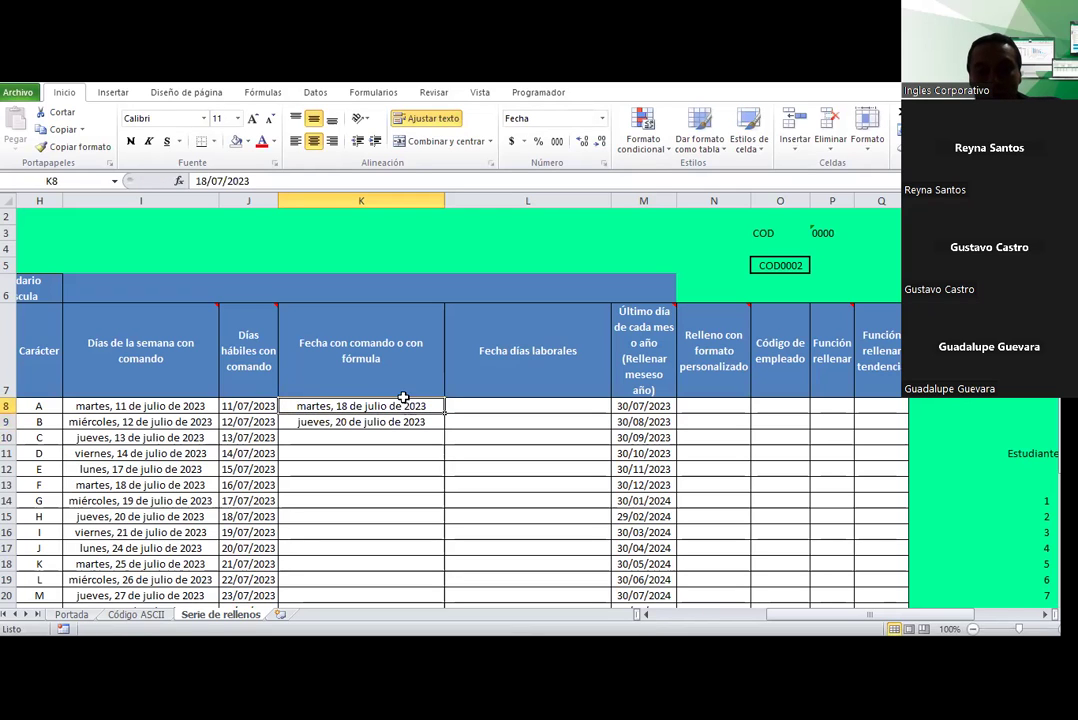
pyautogui.press('Down')
pyautogui.press('Up')
pyautogui.press('Down')
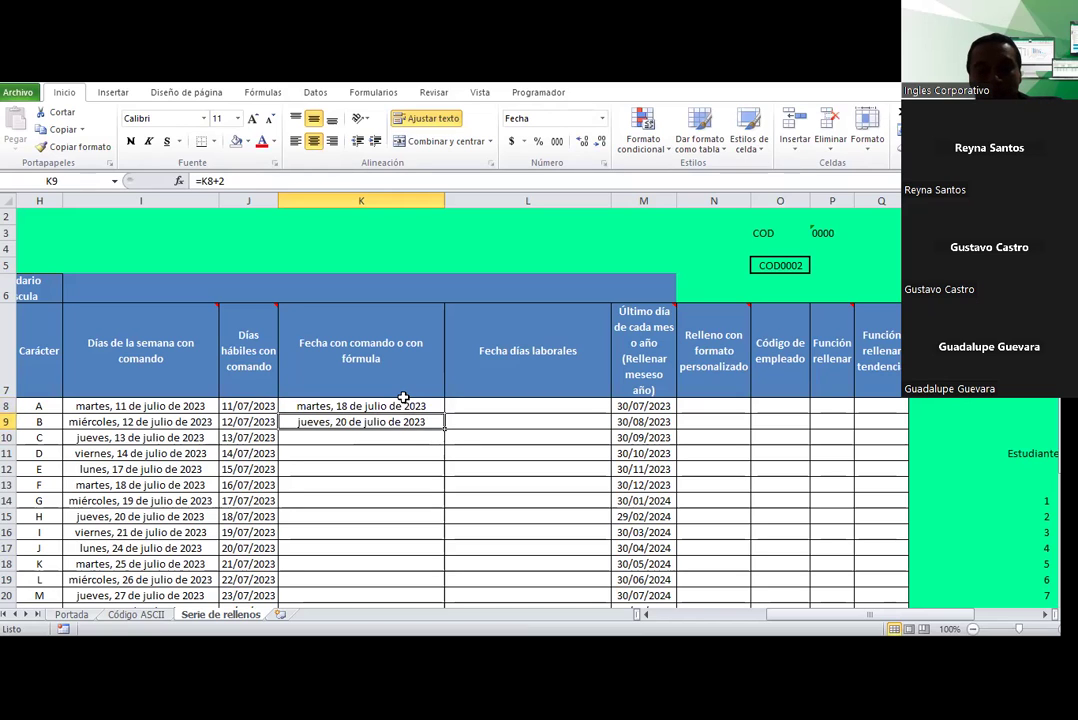
pyautogui.press('Down')
pyautogui.press('Up')
pyautogui.press('Up')
pyautogui.press('Down')
pyautogui.press('Down')
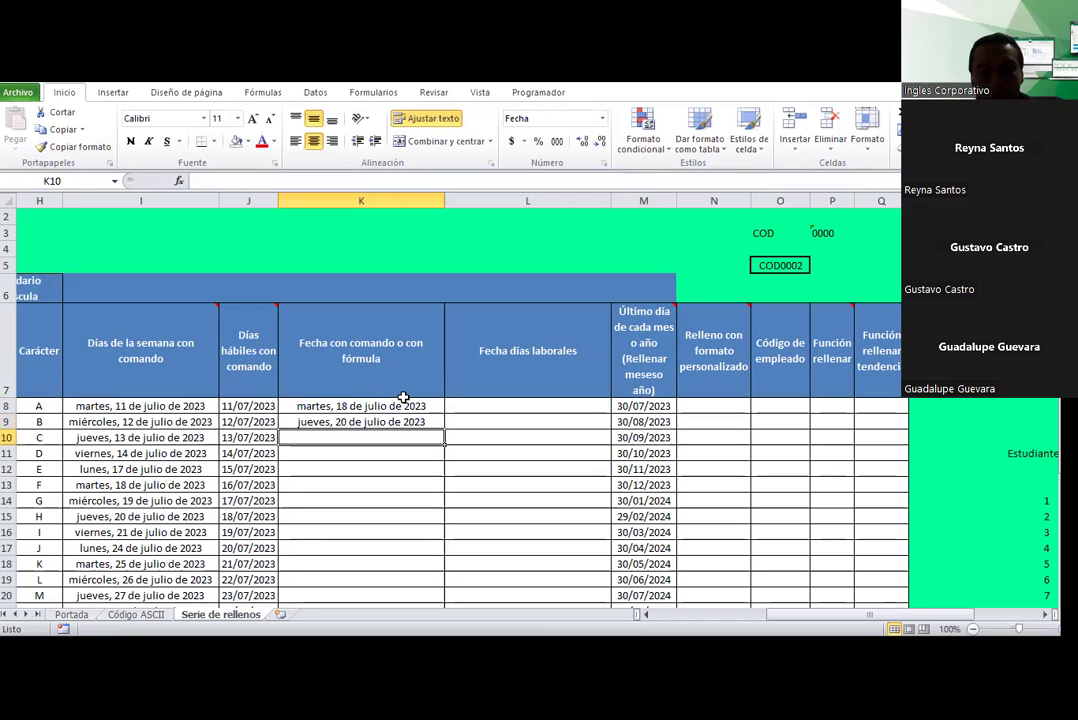
pyautogui.press('Up')
pyautogui.press('Down')
# Step: Enter =+K9+5 in K10 (first tried +4), giving 25 July 2023
pyautogui.write('+')
pyautogui.press('Up')
pyautogui.write('+4')
pyautogui.press('Return')
pyautogui.press('Up')
pyautogui.write('+')
pyautogui.press('Up')
pyautogui.write('+5')
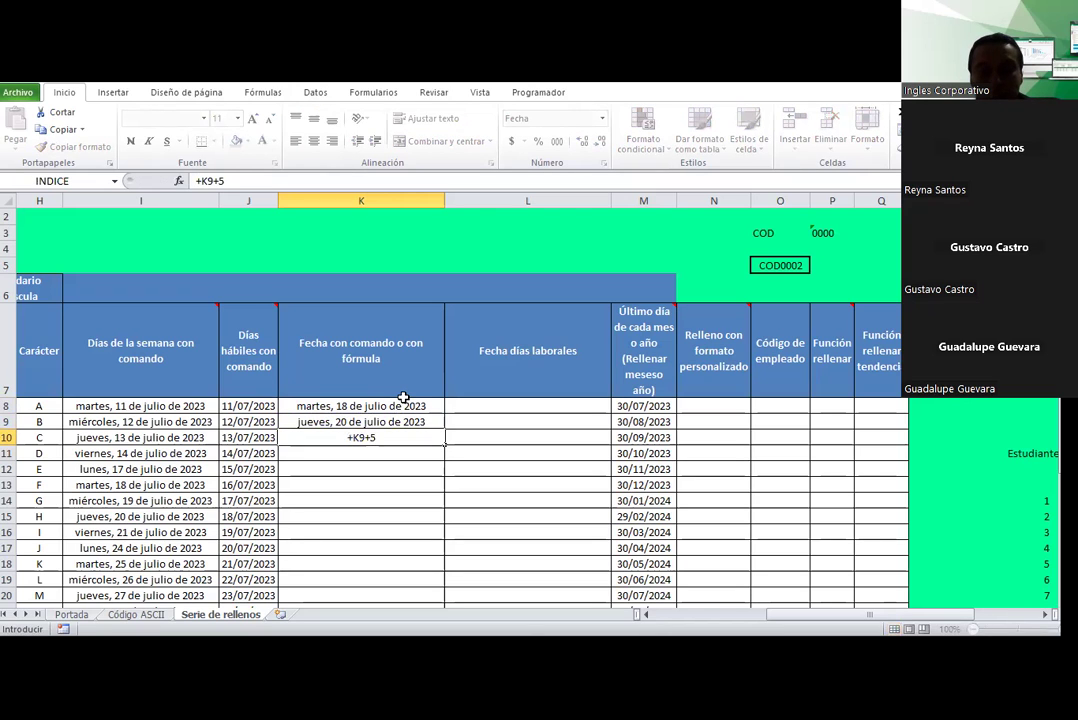
pyautogui.press('Return')
pyautogui.press('Up')
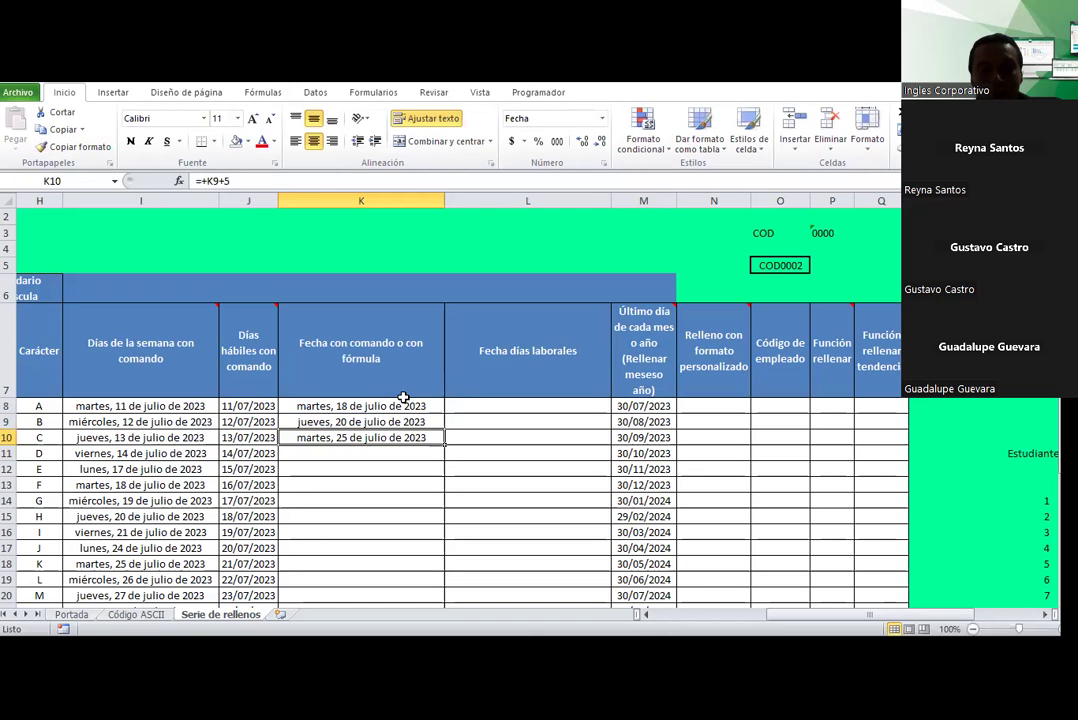
pyautogui.press('Down')
pyautogui.press('Up')
# Step: Enter =+K10+2 in K11 for 27 July 2023, then select K8:K11
pyautogui.press('Down')
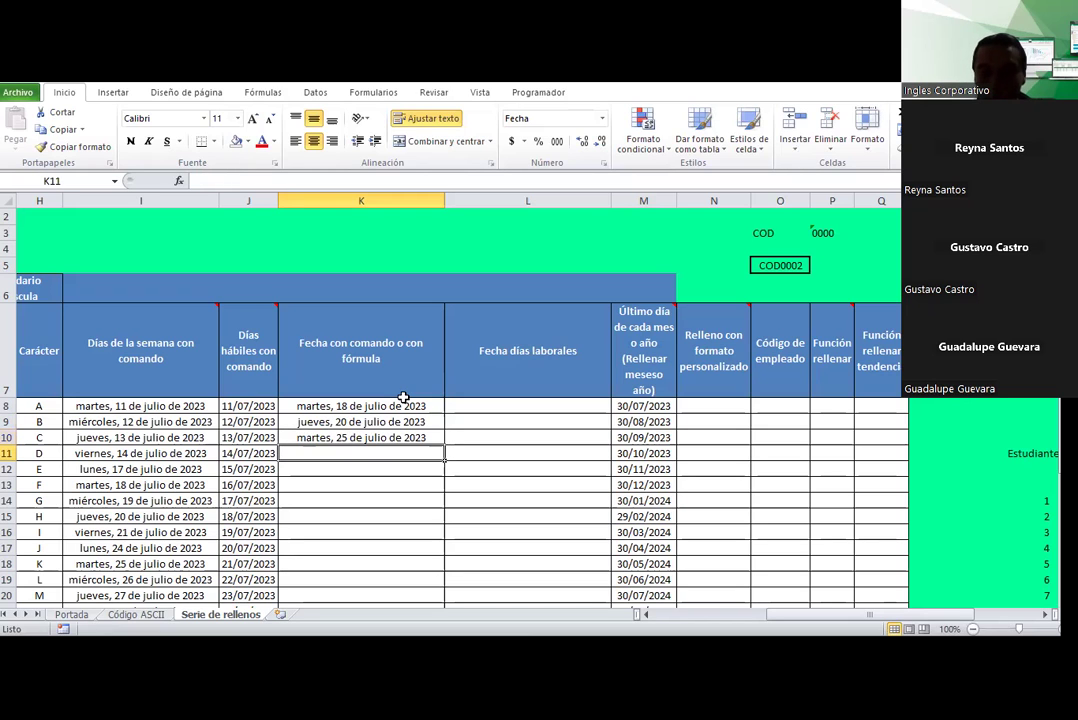
pyautogui.write('+')
pyautogui.press('Up')
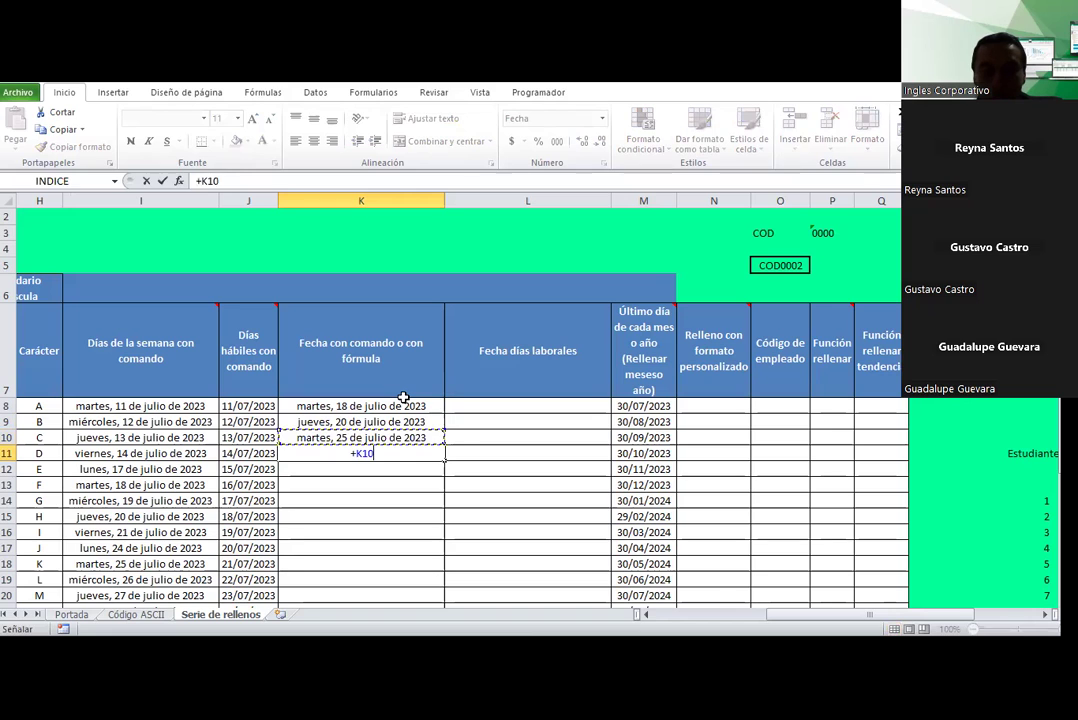
pyautogui.write('+2')
pyautogui.press('Return')
pyautogui.press('Up')
pyautogui.press('Up')
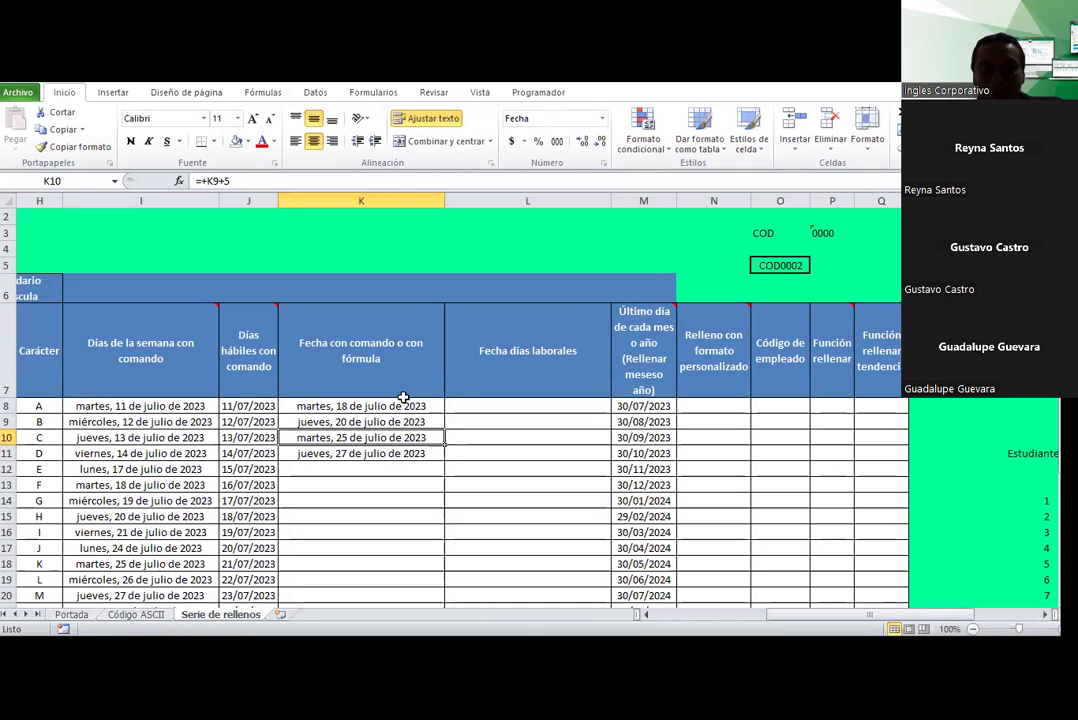
pyautogui.press('Up')
pyautogui.press('Up')
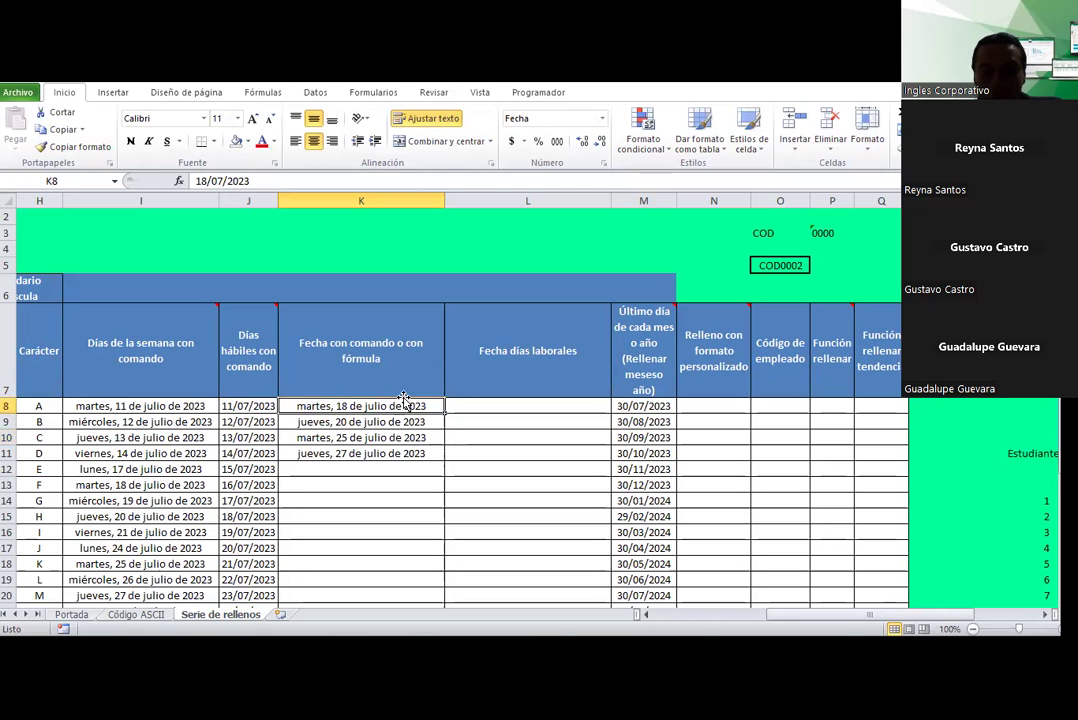
pyautogui.hotkey('shift', 'Down')
pyautogui.hotkey('shift', 'Down')
pyautogui.hotkey('shift', 'Down')
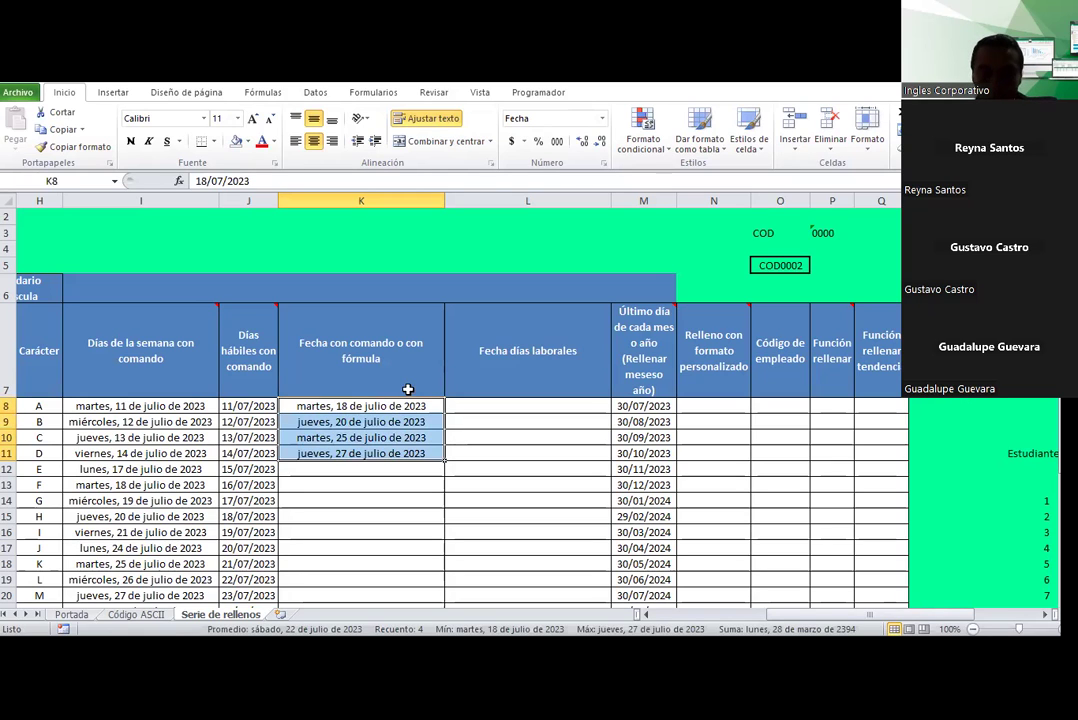
# Step: Inspect the start date in K8 and the formulas in K9, K10 and K11
pyautogui.click(350, 405)
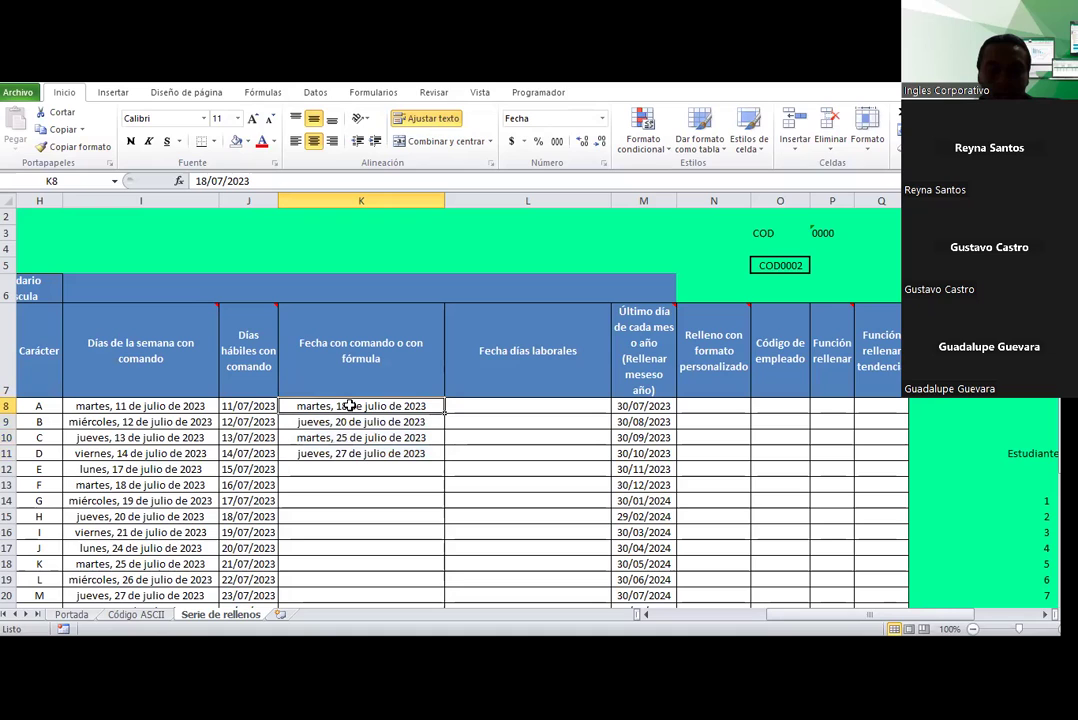
pyautogui.click(315, 422)
pyautogui.click(310, 438)
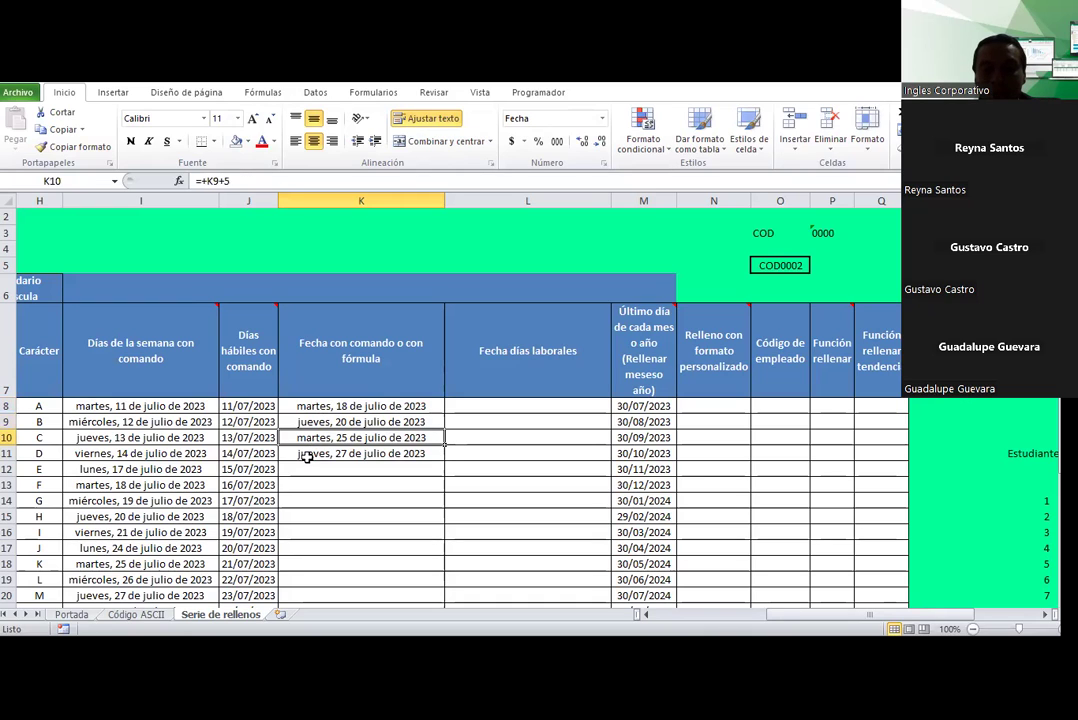
pyautogui.click(307, 455)
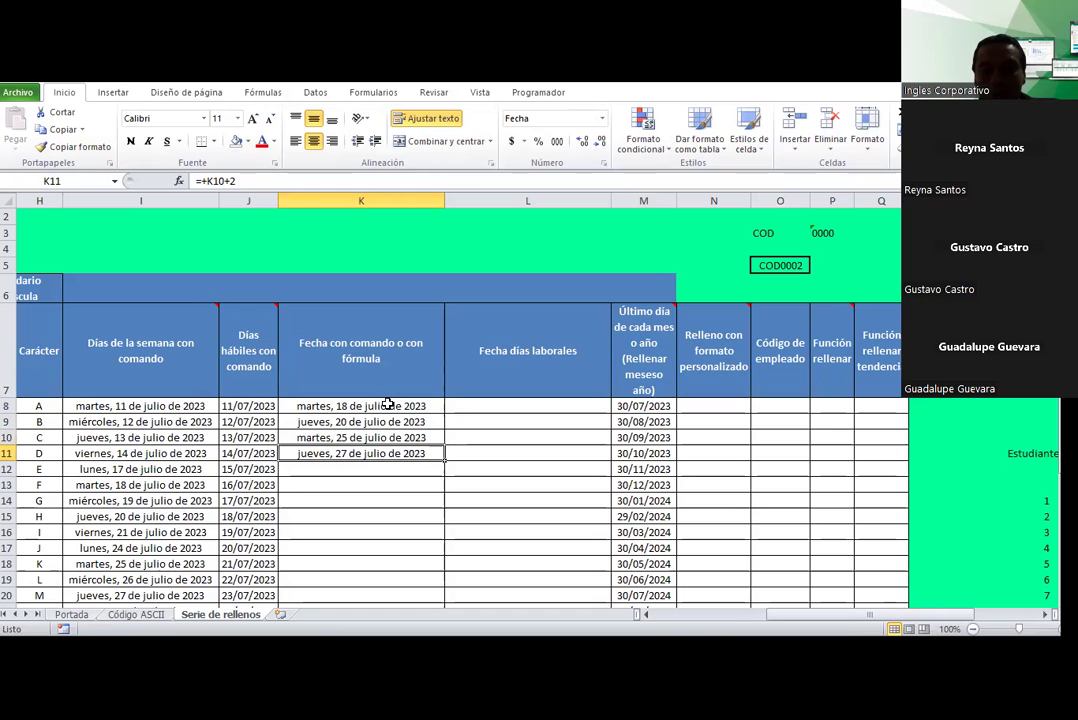
# Step: Try filling the K8:K11 date pattern down to row 20, then undo it
pyautogui.moveTo(390, 406)
pyautogui.mouseDown()
pyautogui.moveTo(390, 453)
pyautogui.moveTo(444, 596)
pyautogui.mouseUp()
pyautogui.scroll(-1, 446, 459)
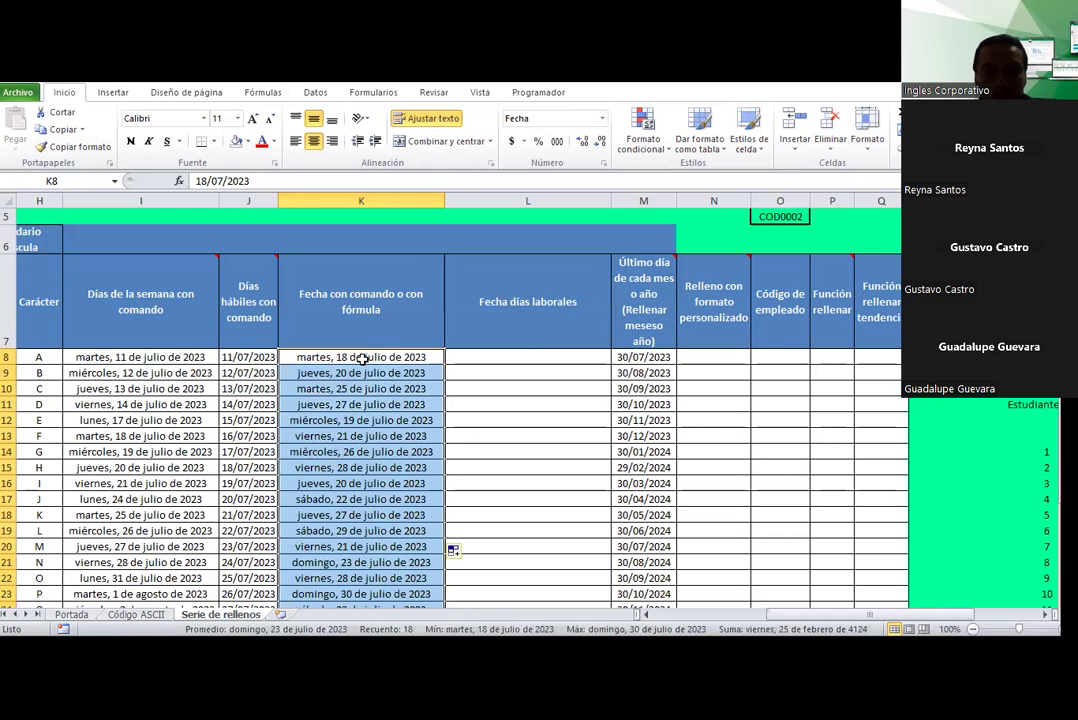
pyautogui.scroll(-1, 346, 358)
pyautogui.scroll(1, 362, 359)
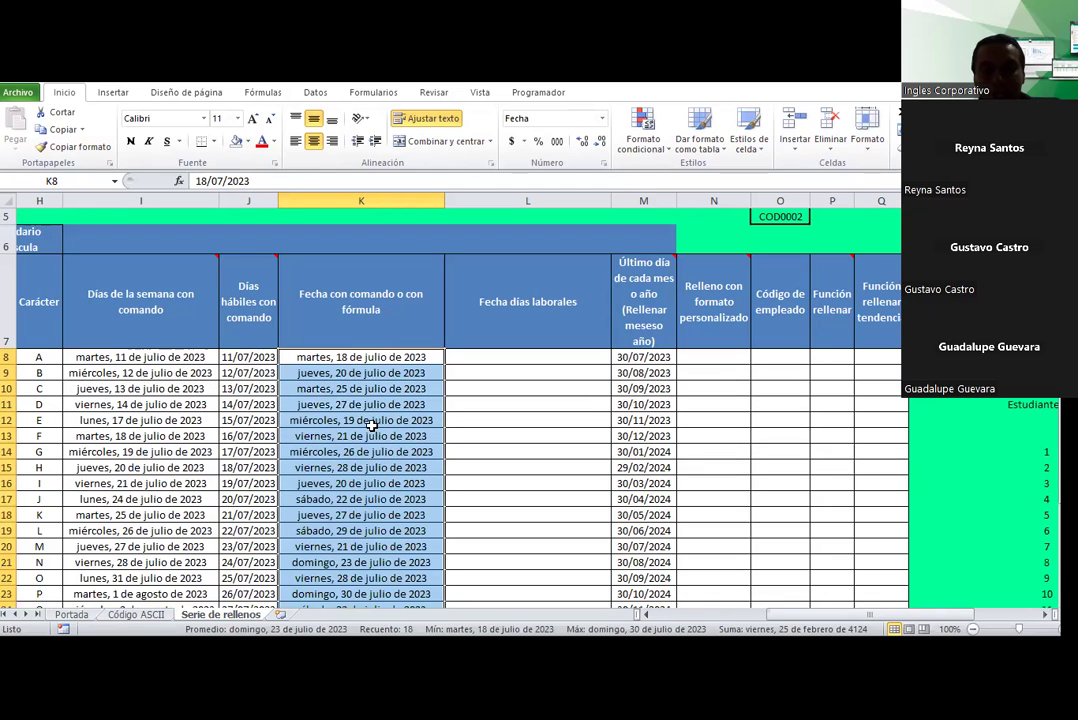
pyautogui.hotkey('ctrl', 'z')
# Step: Extend the K10:K11 +5/+2 day formulas down to K25 and widen column K
pyautogui.moveTo(378, 395)
pyautogui.mouseDown()
pyautogui.moveTo(424, 405)
pyautogui.moveTo(436, 576)
pyautogui.mouseUp()
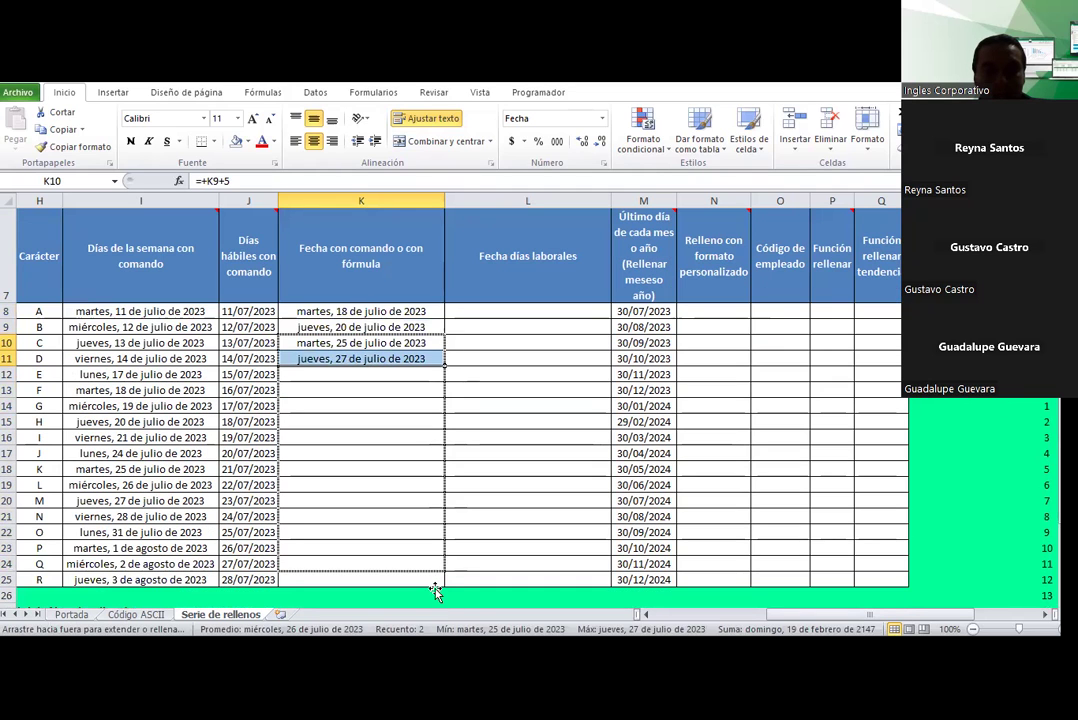
pyautogui.moveTo(436, 576); pyautogui.dragTo(436, 582)
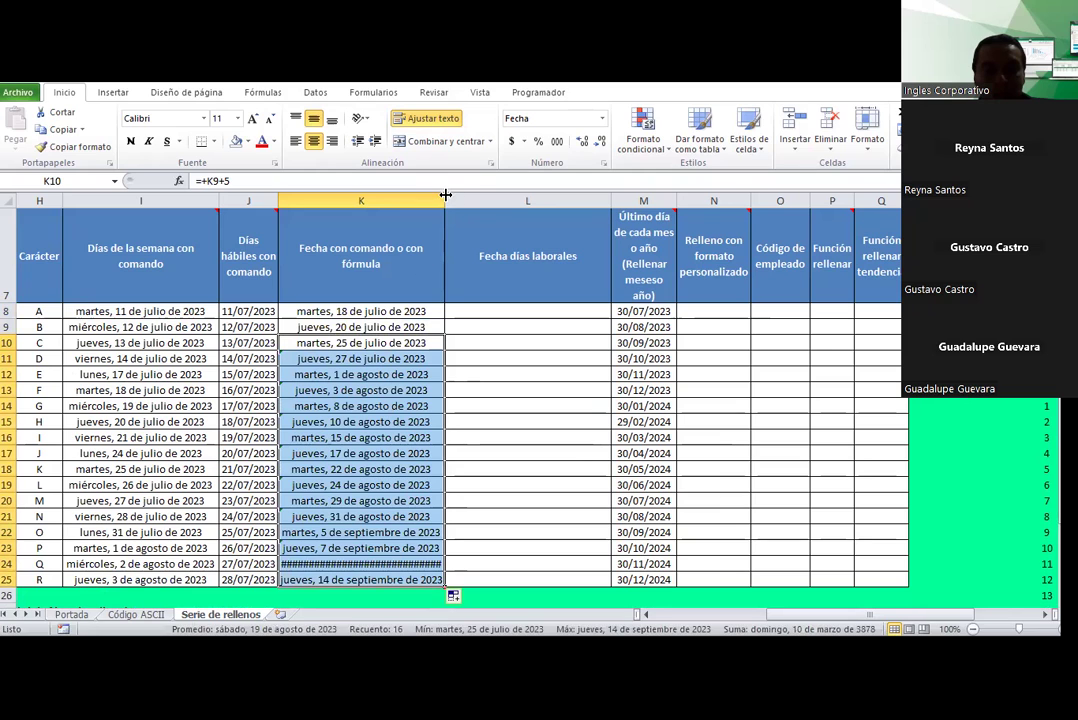
pyautogui.click(337, 344)
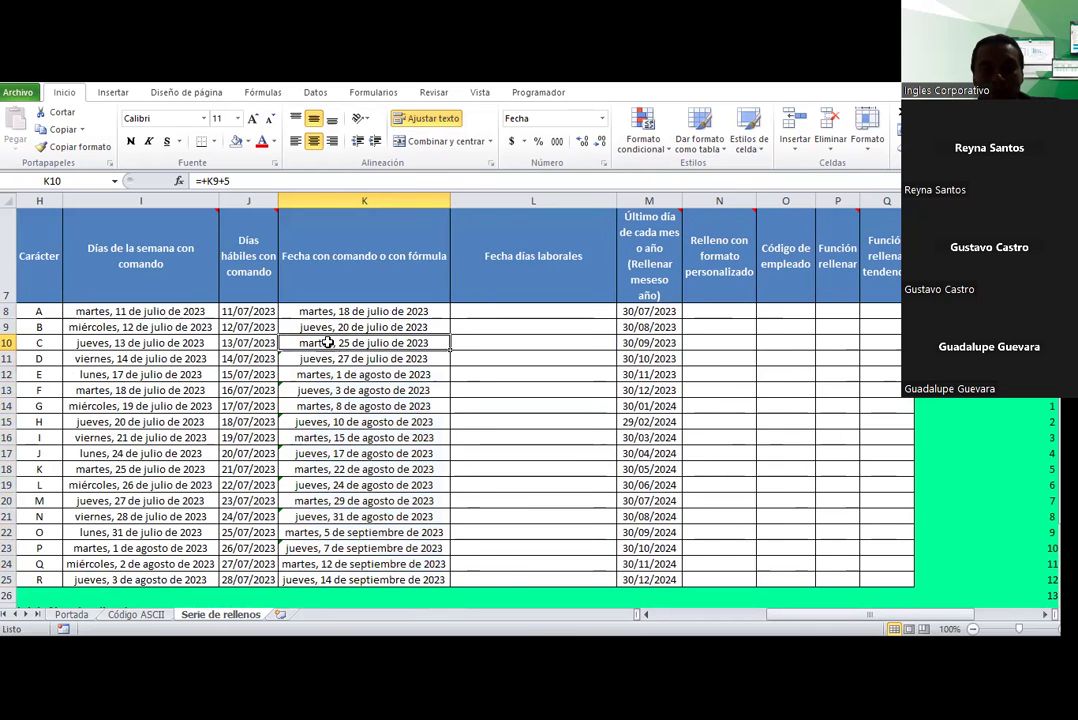
# Step: Check the formulas in K11 to K13, then undo the filled dates
pyautogui.click(322, 358)
pyautogui.press('Down')
pyautogui.press('Down')
pyautogui.click(320, 372)
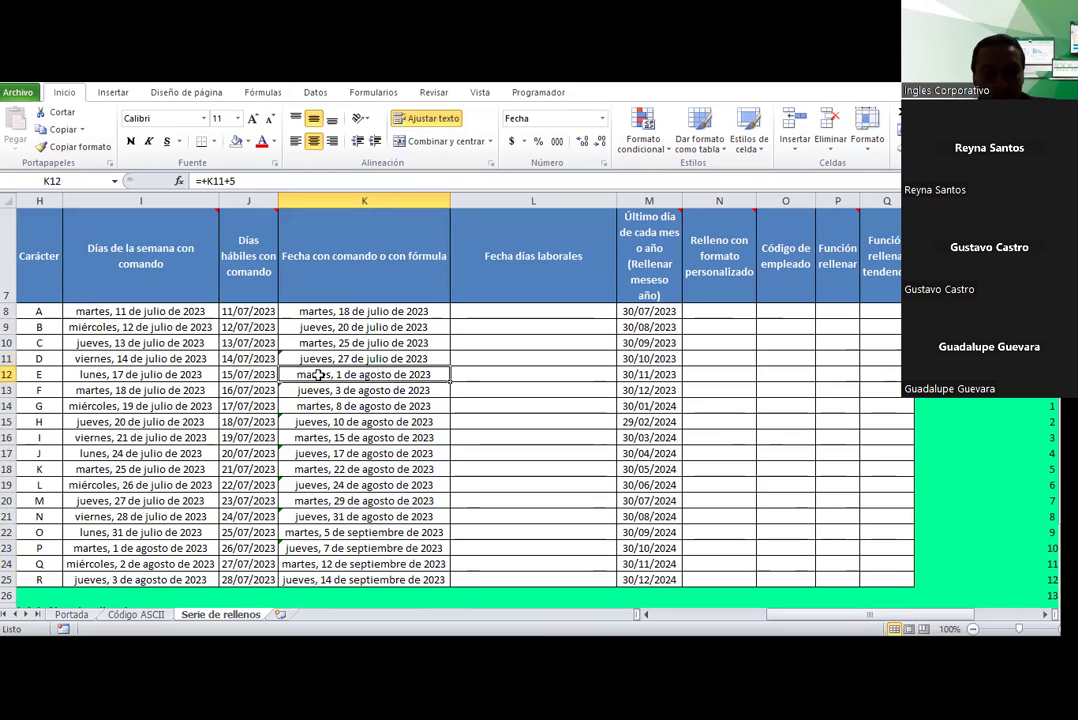
pyautogui.click(515, 428)
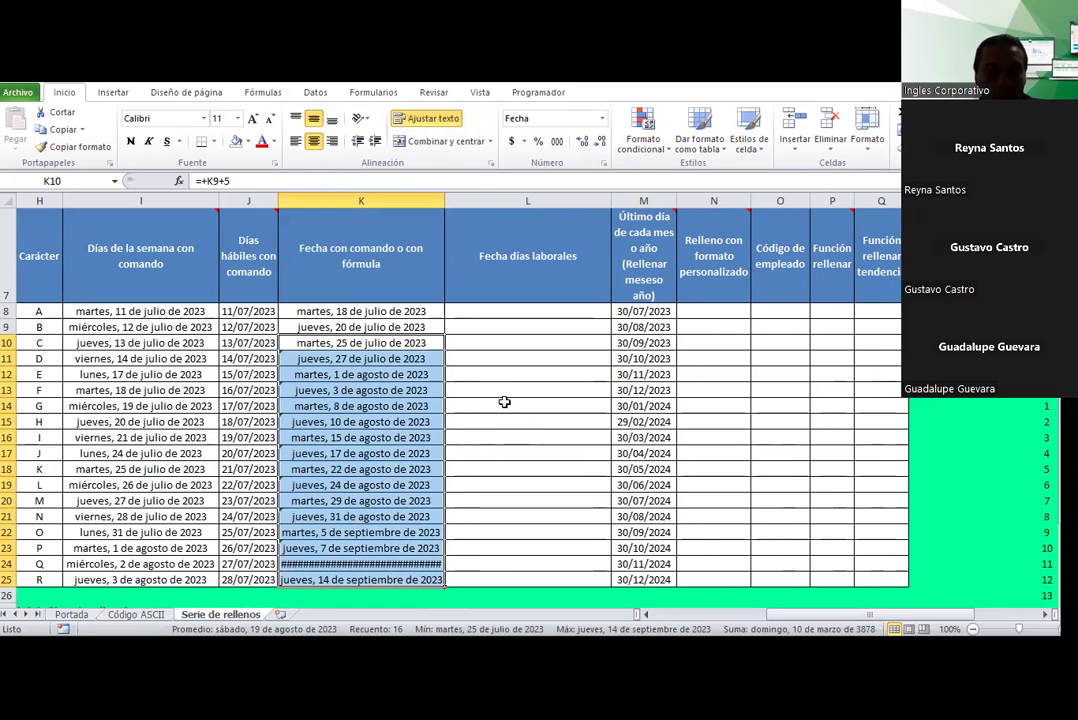
pyautogui.hotkey('ctrl', 'z')
# Step: Widen column K, enter 18-7-23 in K8, and clear the old formulas in K9:K11
pyautogui.moveTo(445, 201); pyautogui.dragTo(479, 201)
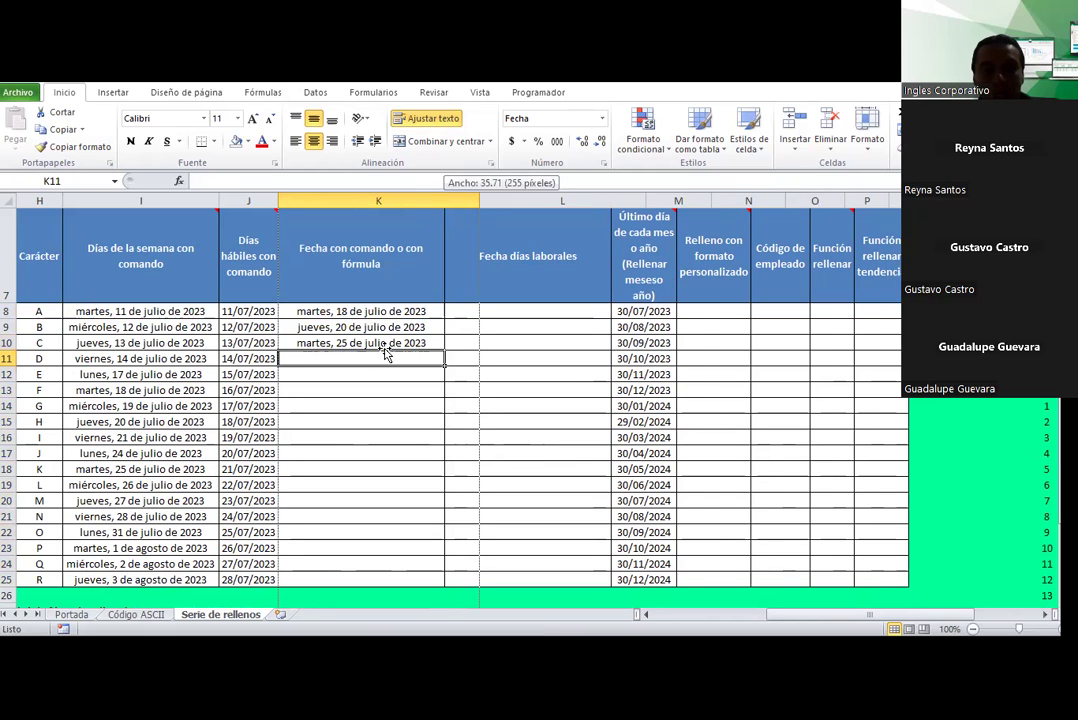
pyautogui.click(381, 312)
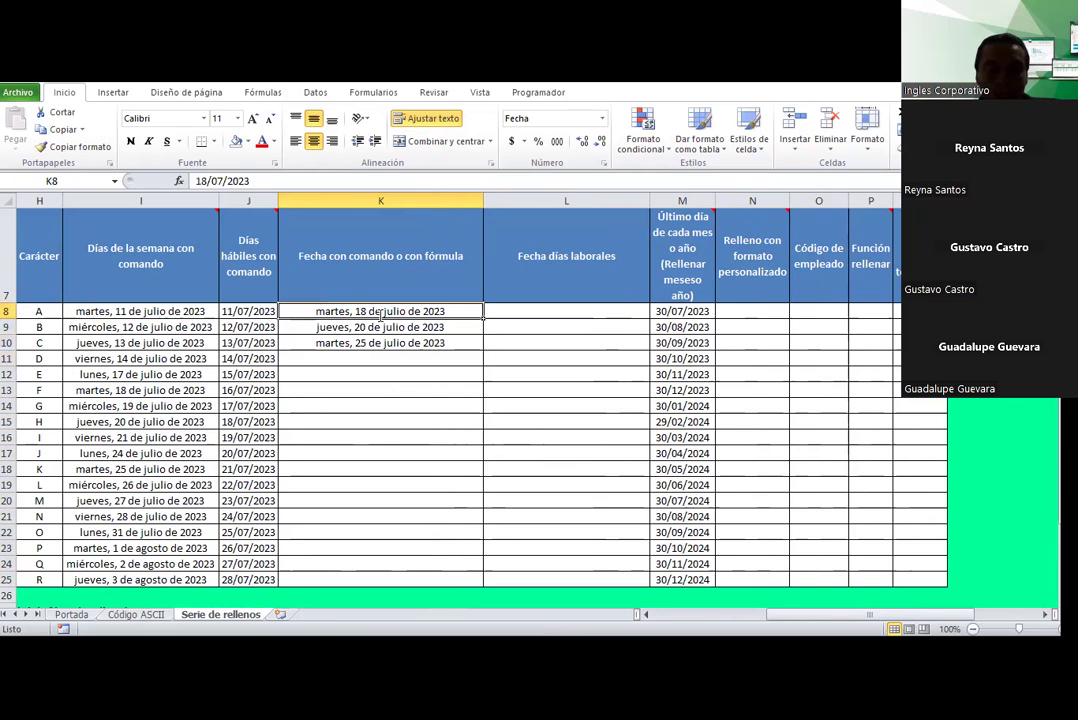
pyautogui.write('18-7-23')
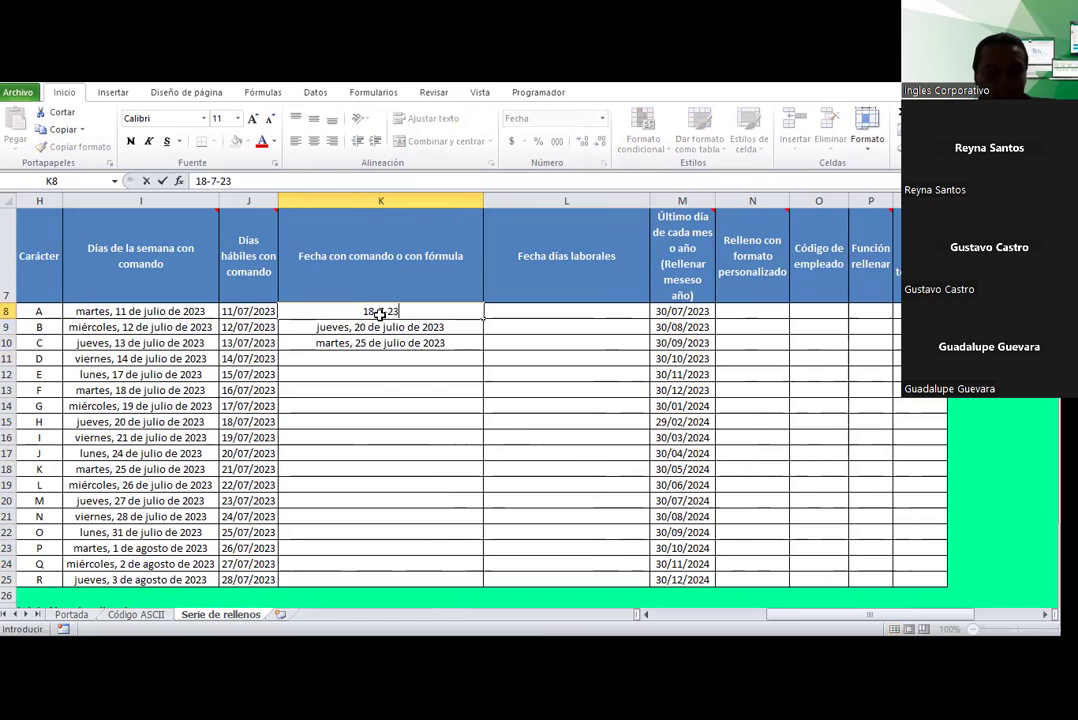
pyautogui.press('Return')
pyautogui.hotkey('shift', 'Down')
pyautogui.hotkey('shift', 'Down')
pyautogui.press('Delete')
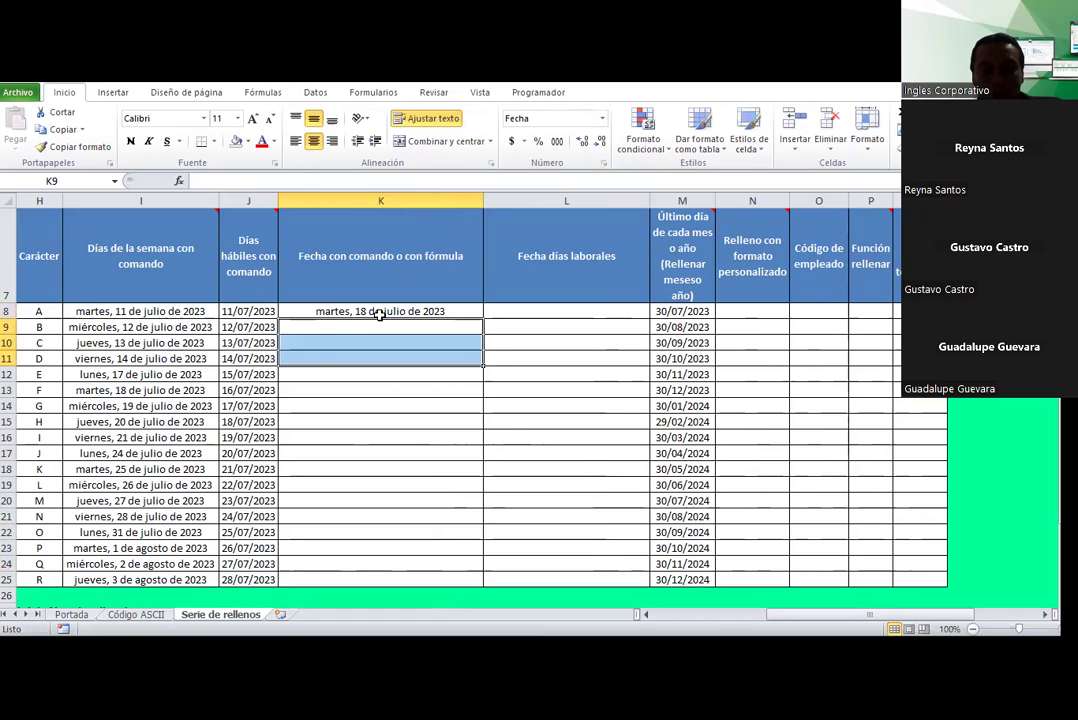
# Step: Write formulas =+K8+2, =+K9+5 and =+K10+2 in K9:K11, then check K10
pyautogui.click(380, 313)
pyautogui.press('Return')
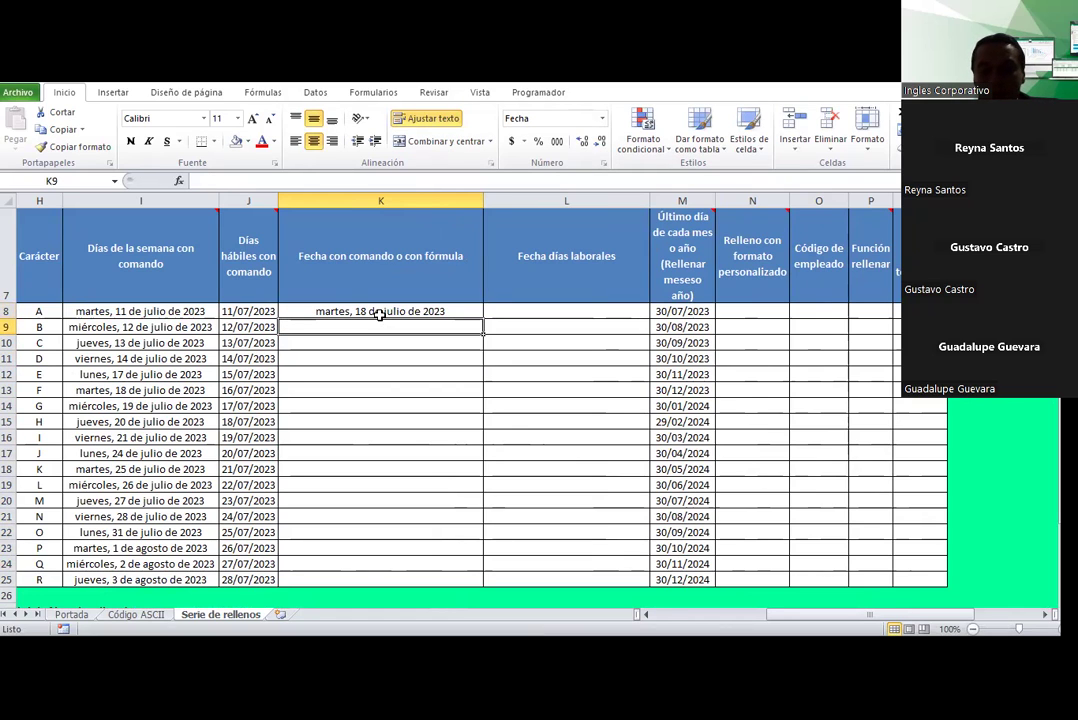
pyautogui.write('+')
pyautogui.click(380, 313)
pyautogui.write('+2')
pyautogui.press('Return')
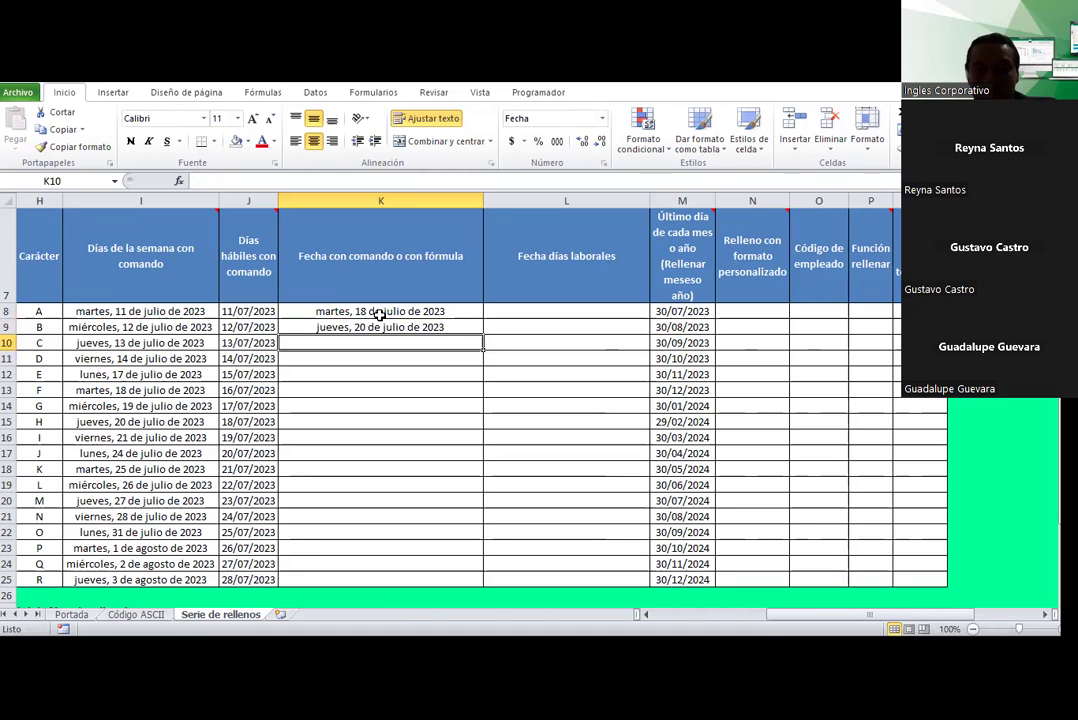
pyautogui.write('+')
pyautogui.press('Up')
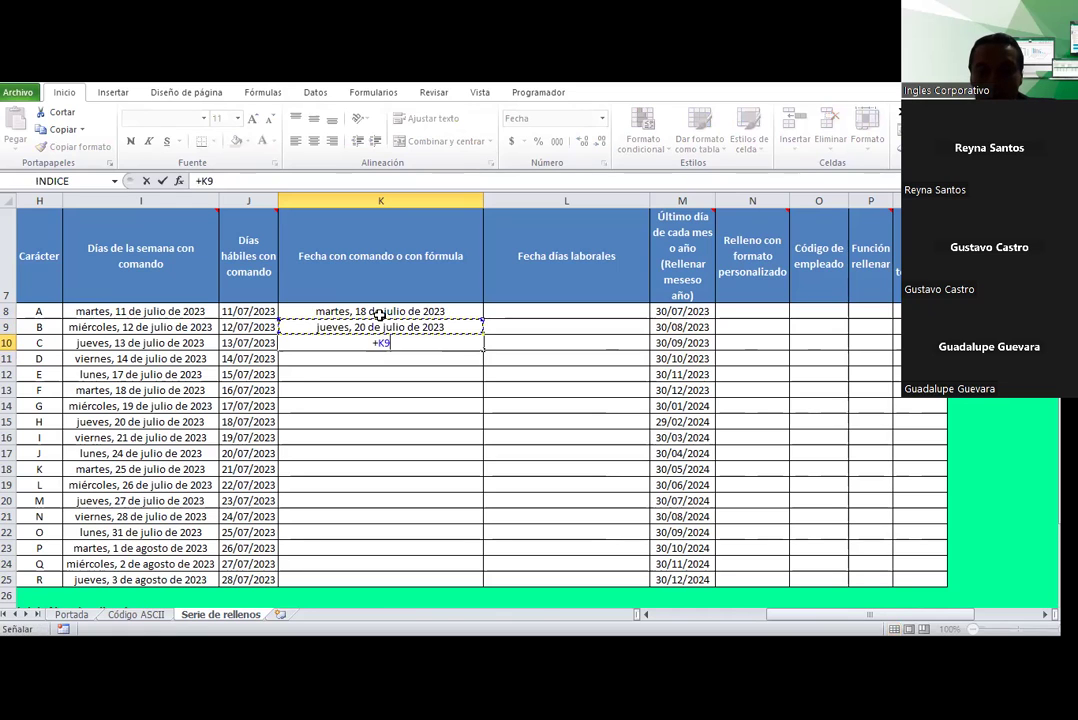
pyautogui.press('Return')
pyautogui.write('+K10')
pyautogui.press('Up')
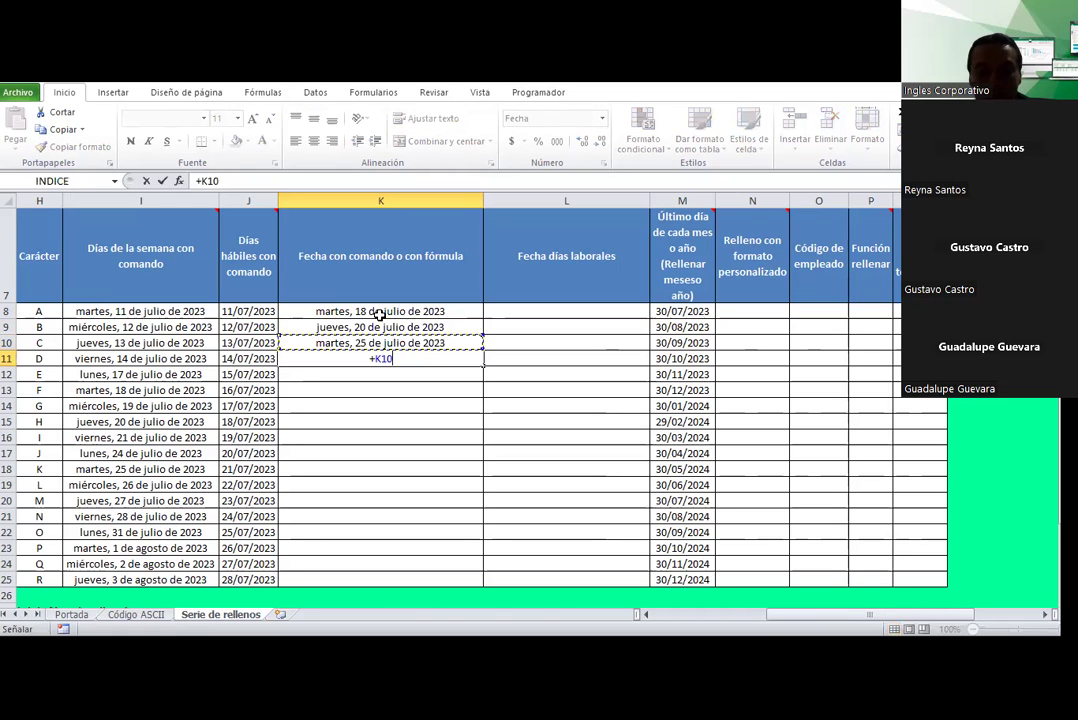
pyautogui.press('Return')
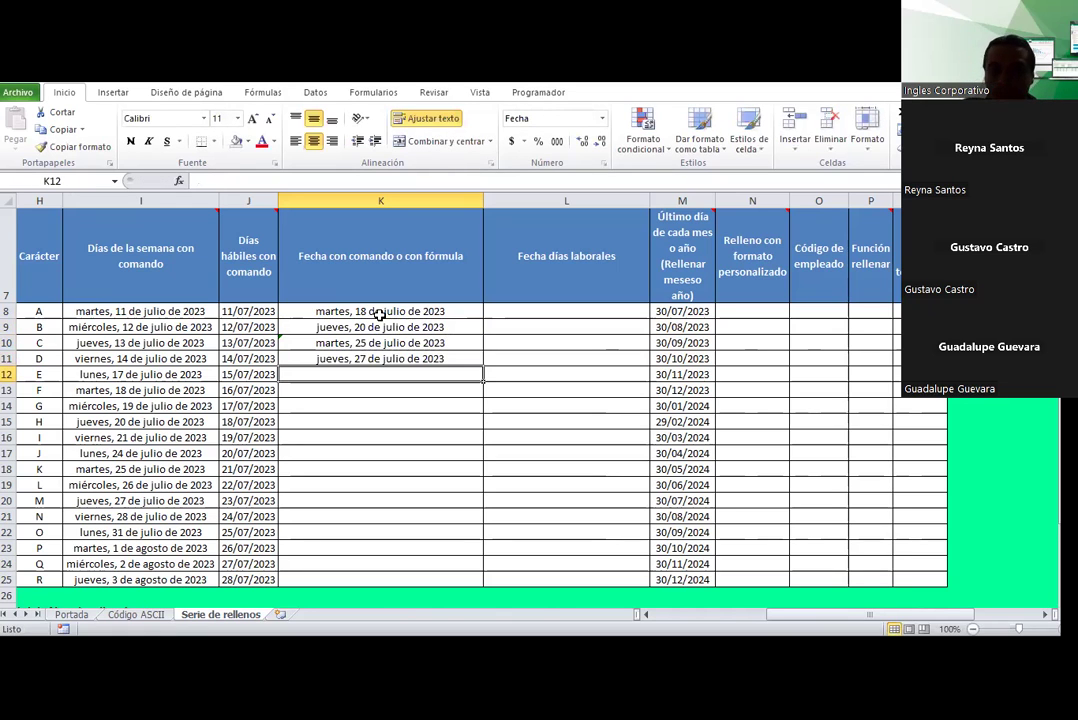
pyautogui.click(445, 344)
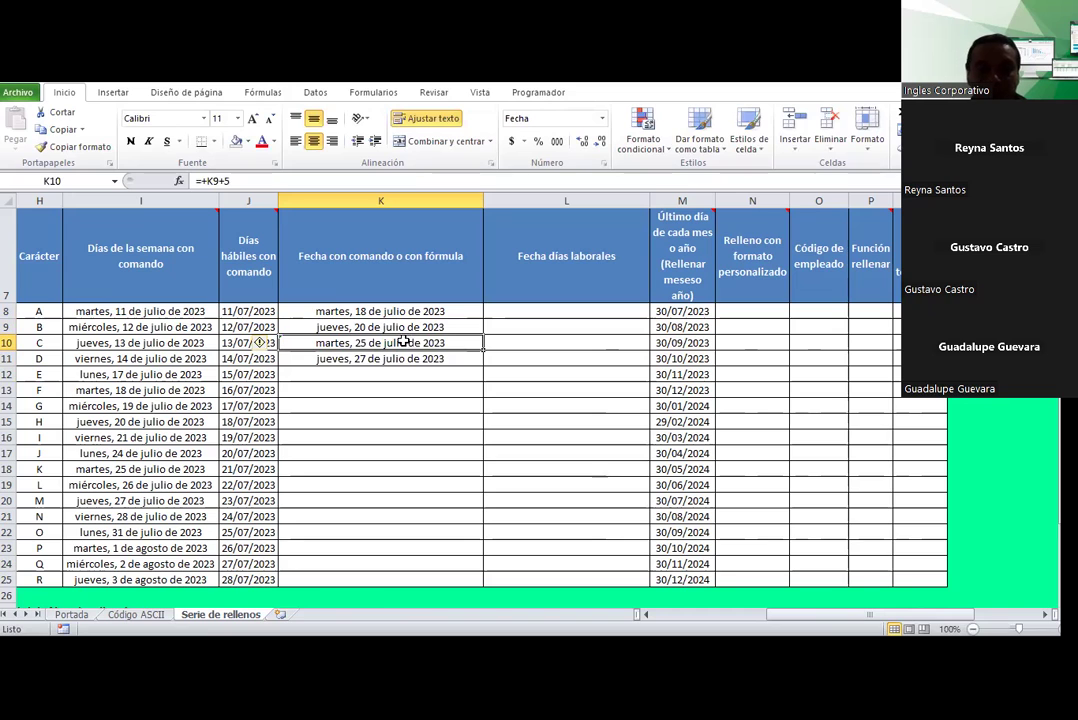
# Step: Extend the K10:K11 pattern to K25 and verify the formulas from K12 to K25
pyautogui.moveTo(403, 341)
pyautogui.mouseDown()
pyautogui.moveTo(486, 368)
pyautogui.moveTo(491, 583)
pyautogui.mouseUp()
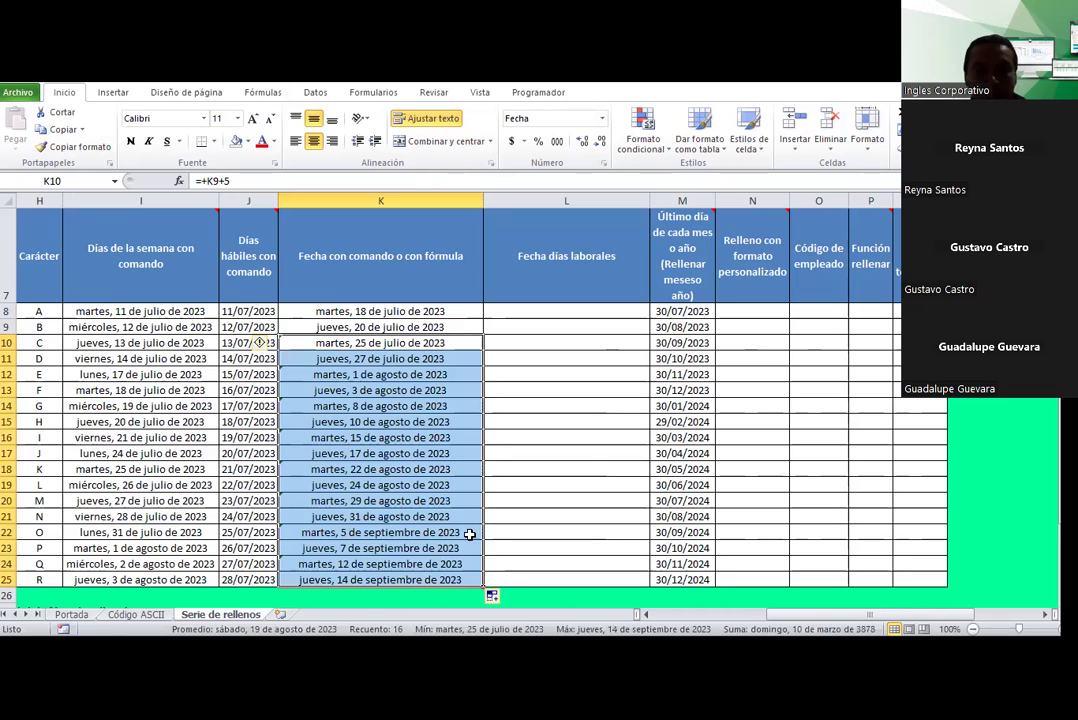
pyautogui.click(345, 390)
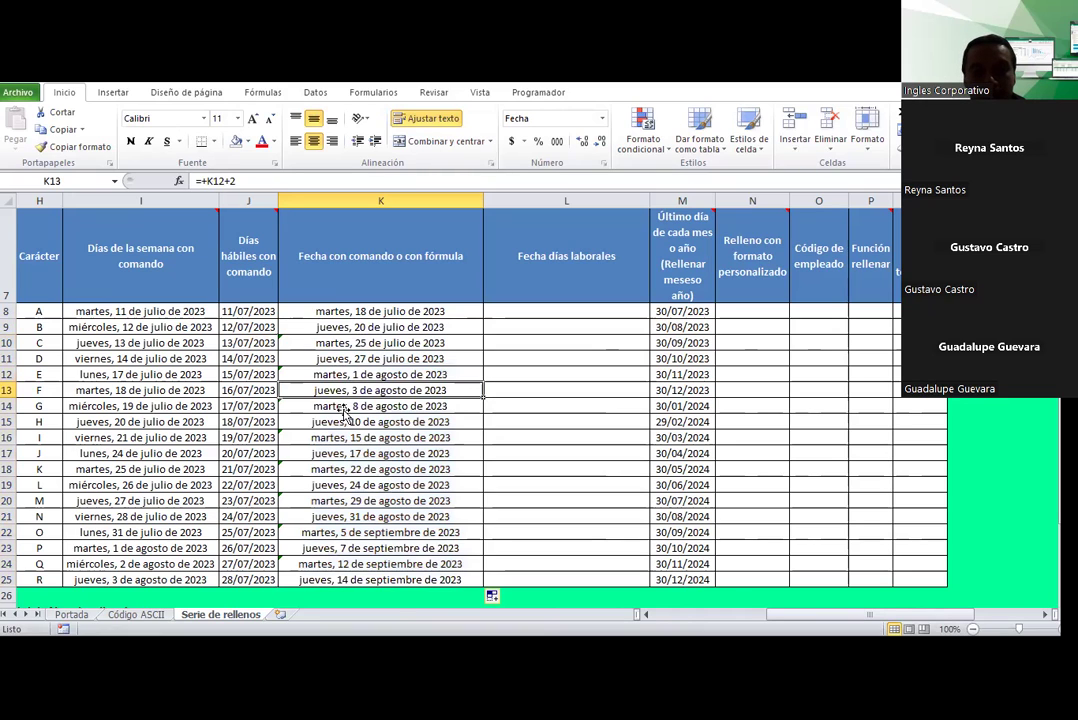
pyautogui.click(349, 469)
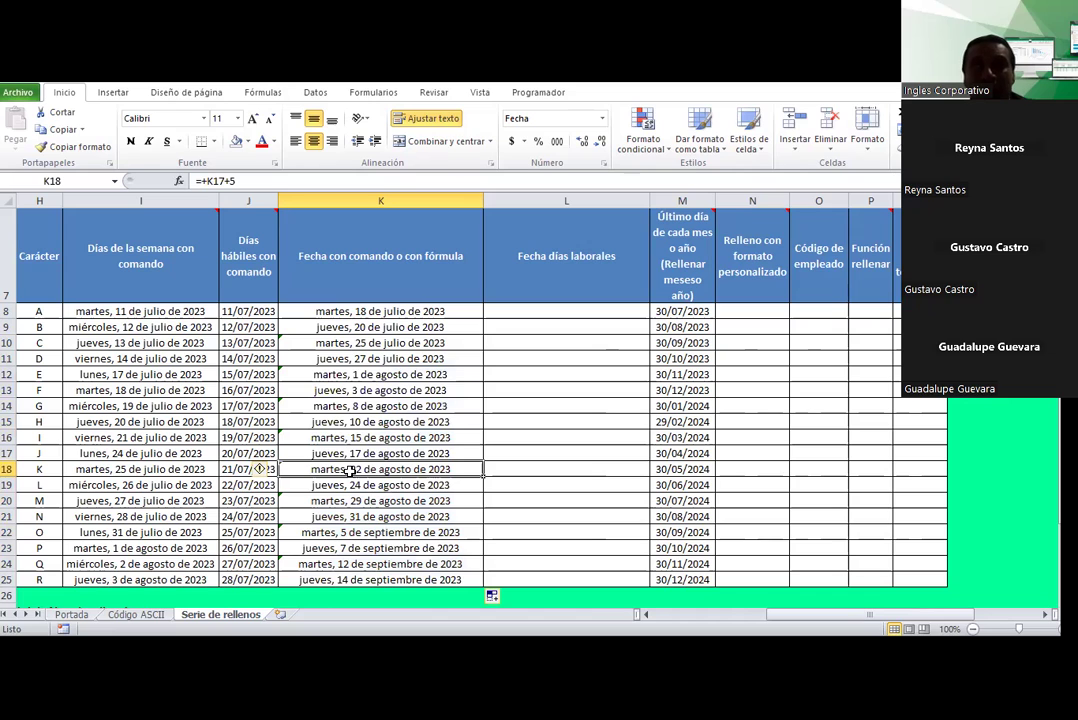
pyautogui.click(345, 486)
pyautogui.click(303, 516)
pyautogui.click(325, 532)
pyautogui.click(330, 564)
pyautogui.press('Down')
pyautogui.click(335, 374)
pyautogui.press('Down')
pyautogui.press('Down')
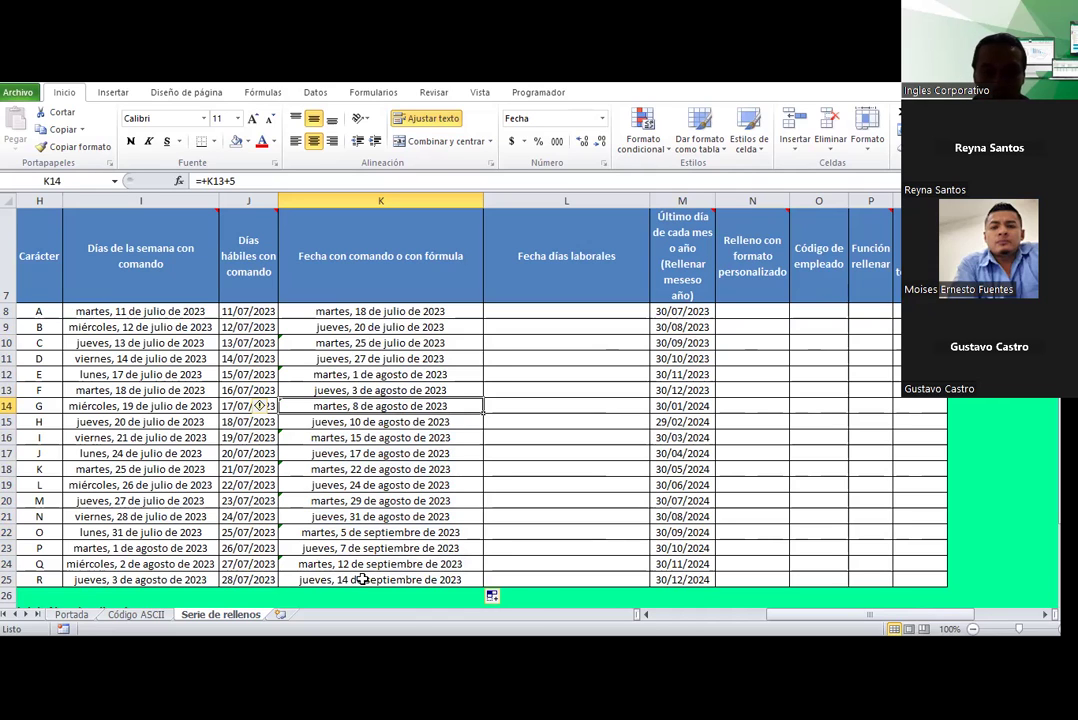
# Step: Clear K8:K25 and enter 18 July 2023 as the start date in K8
pyautogui.moveTo(380, 311); pyautogui.dragTo(362, 579)
pyautogui.press('Delete')
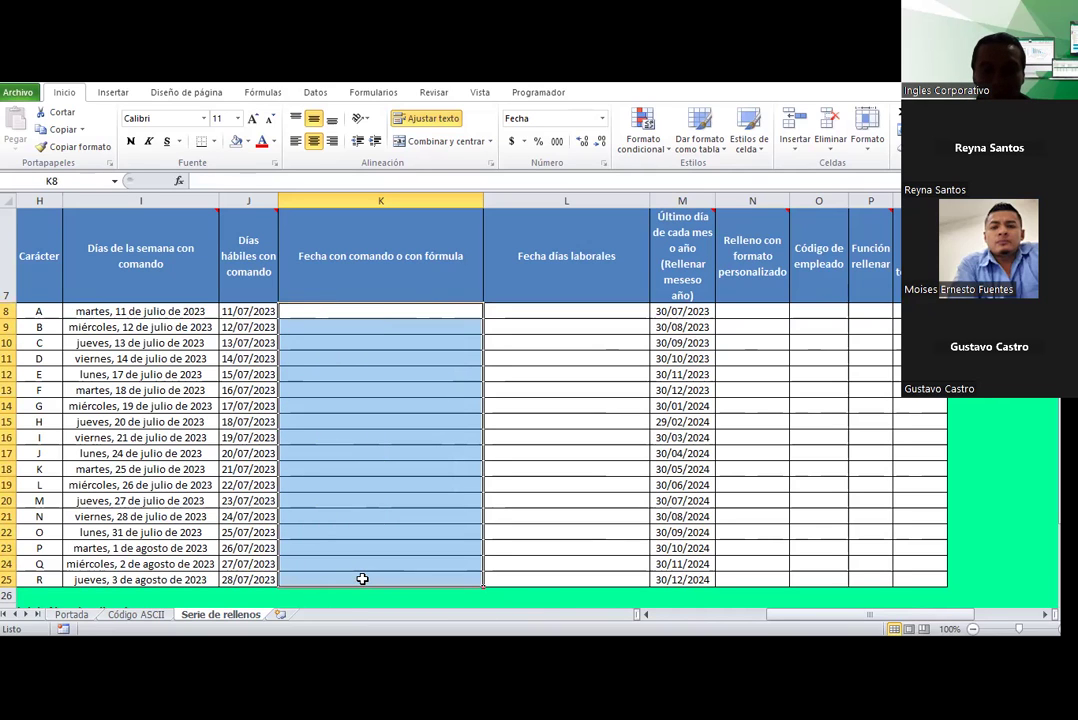
pyautogui.hotkey('shift', 'BackSpace')
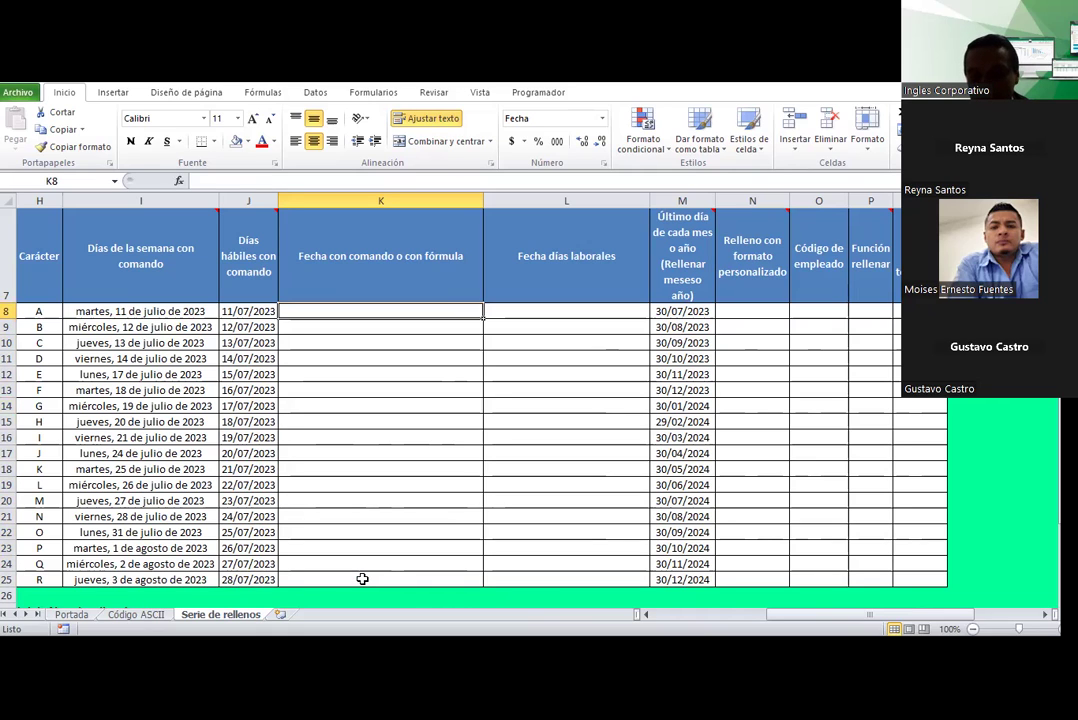
pyautogui.write('18/7-')
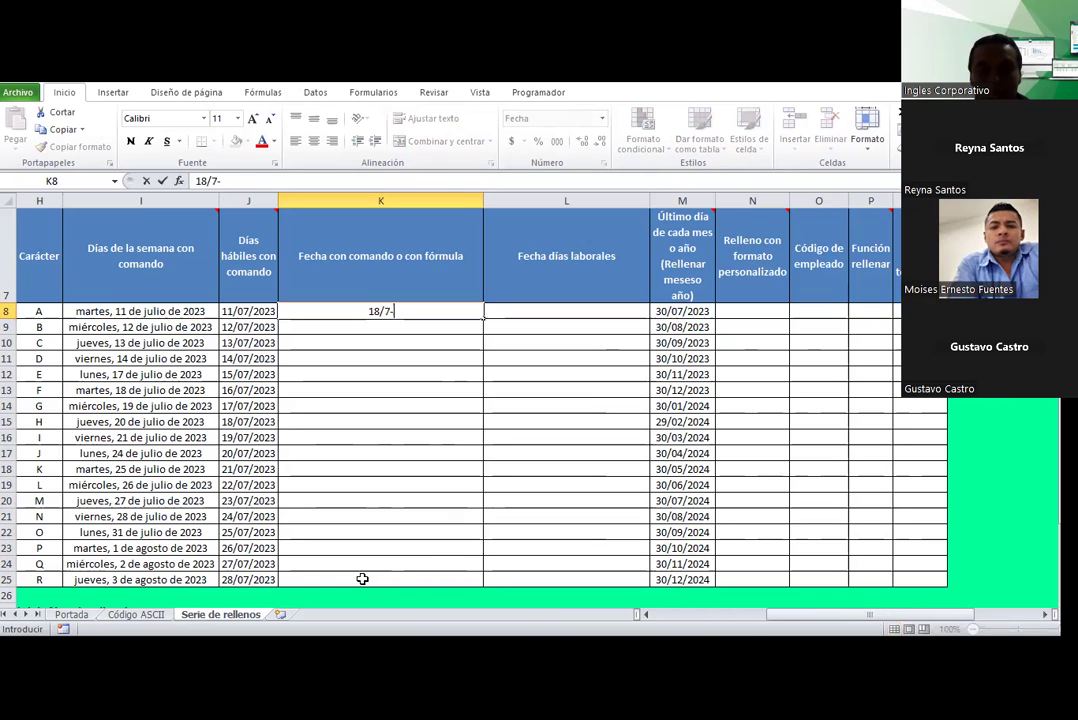
pyautogui.press('Return')
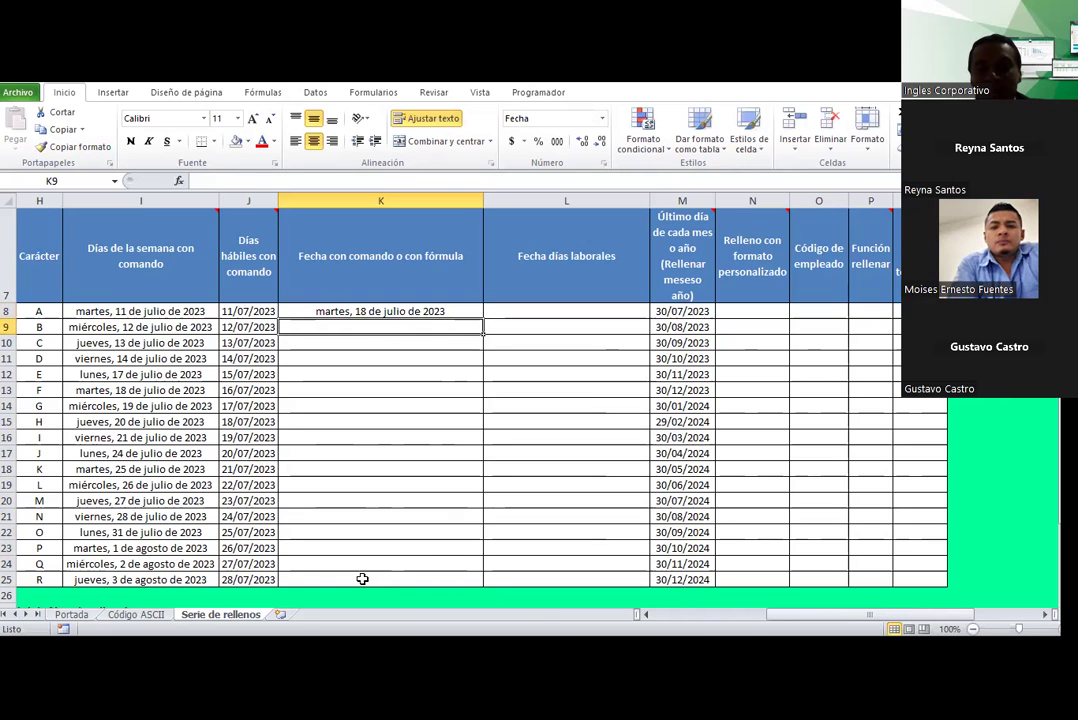
pyautogui.press('Up')
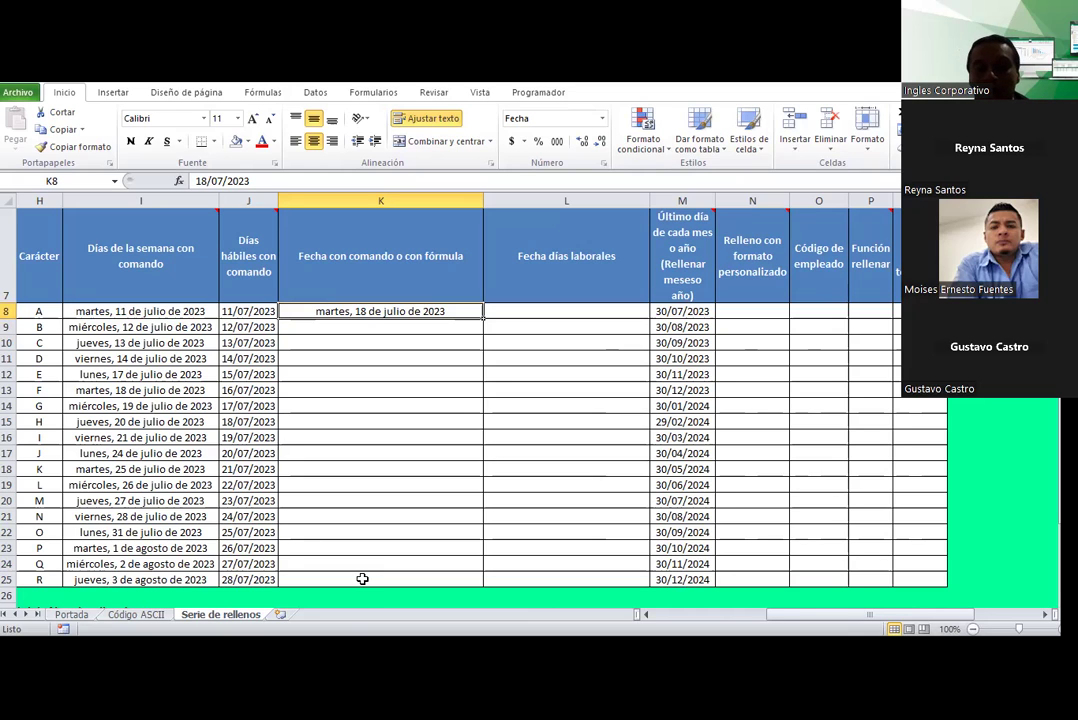
pyautogui.press('Return')
# Step: Set K9 to =+K8+2, two days after the start date
pyautogui.write('+')
pyautogui.press('Up')
pyautogui.write('+2')
pyautogui.press('Return')
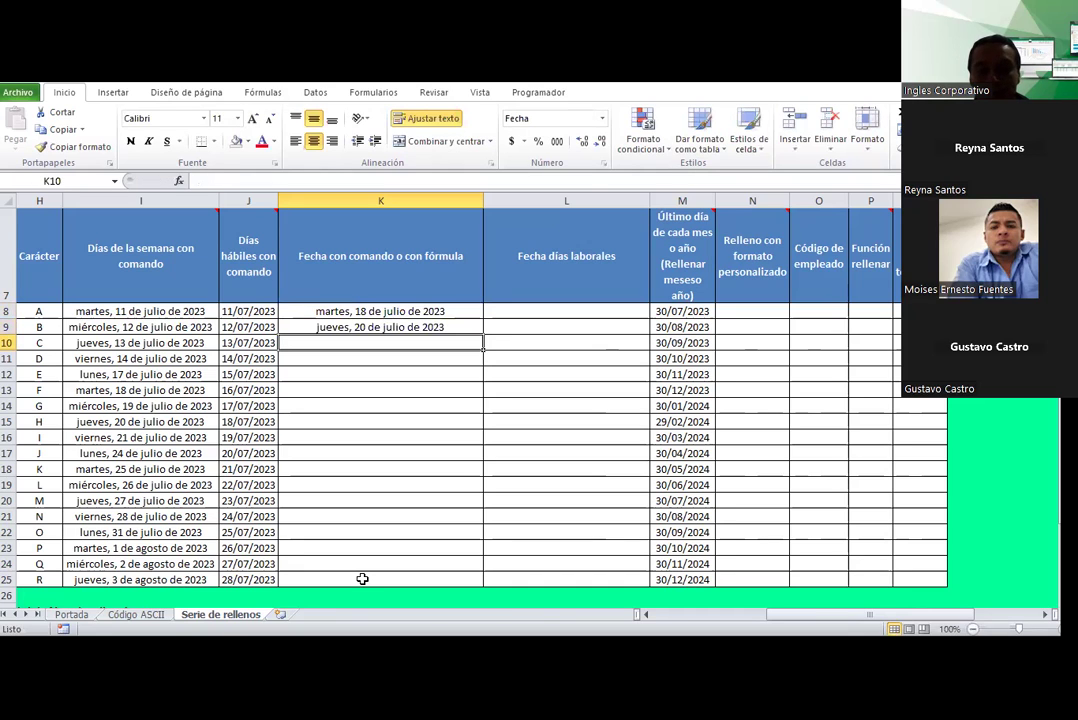
pyautogui.press('Up')
pyautogui.press('Up')
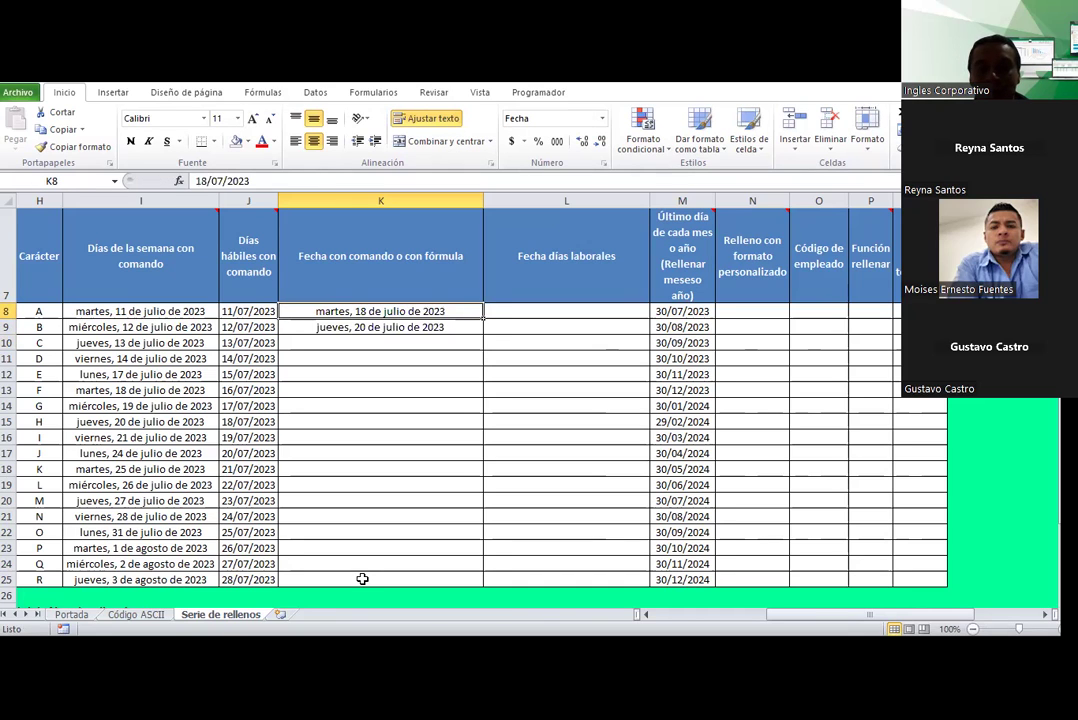
pyautogui.press('Down')
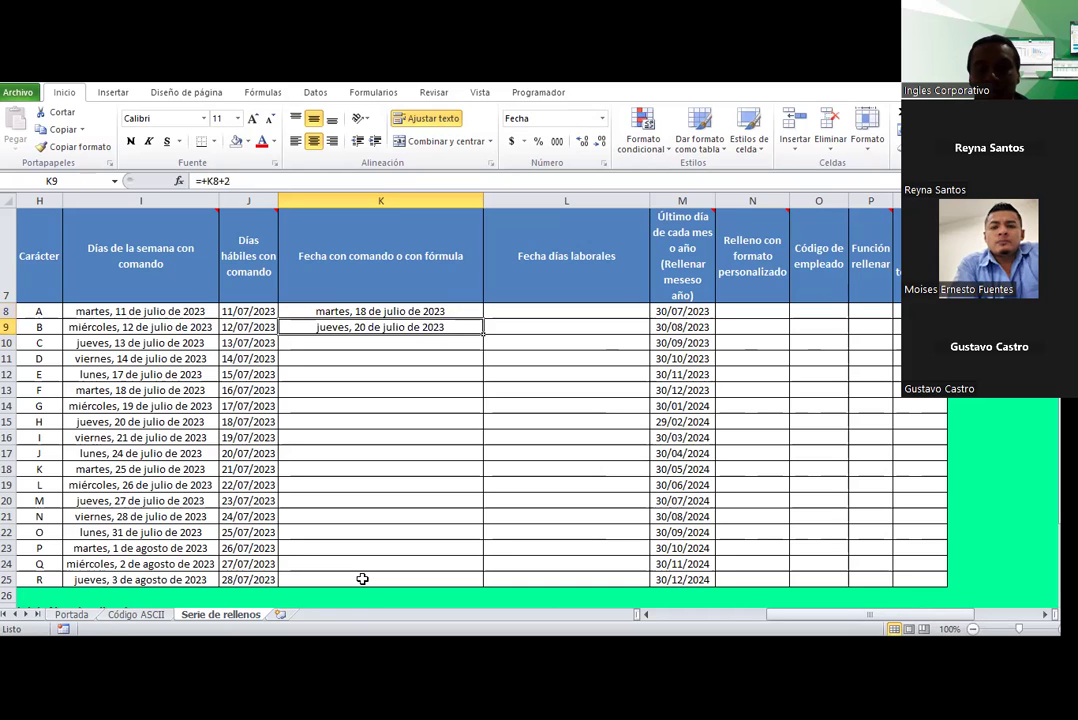
pyautogui.press('Up')
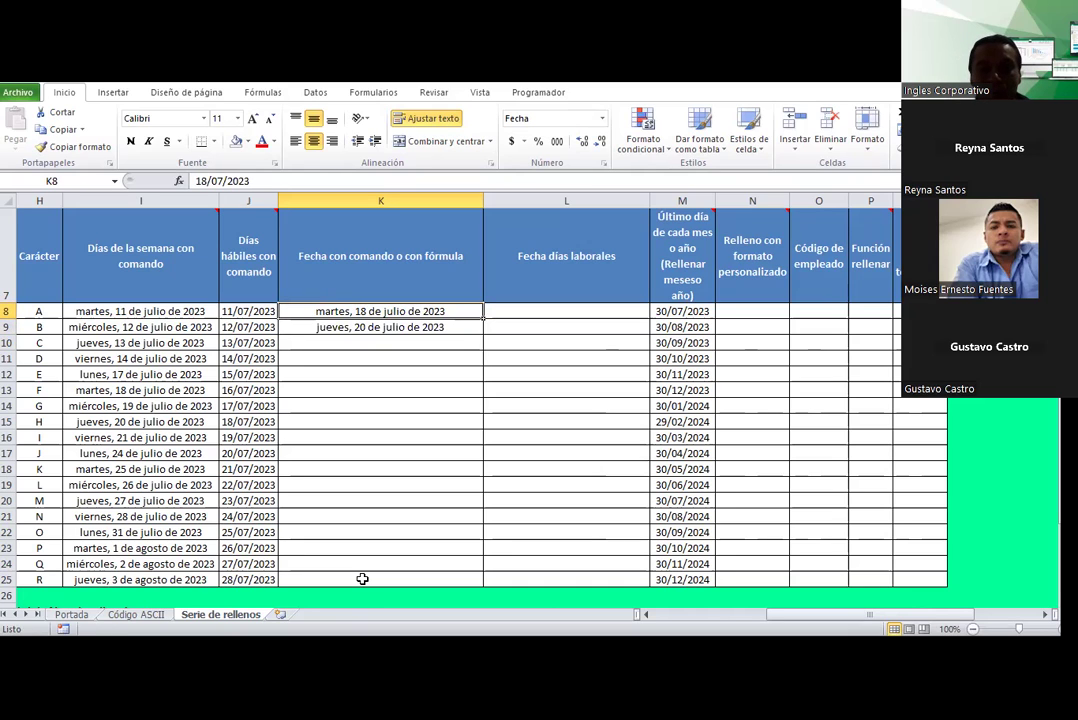
pyautogui.press('Down')
pyautogui.press('Down')
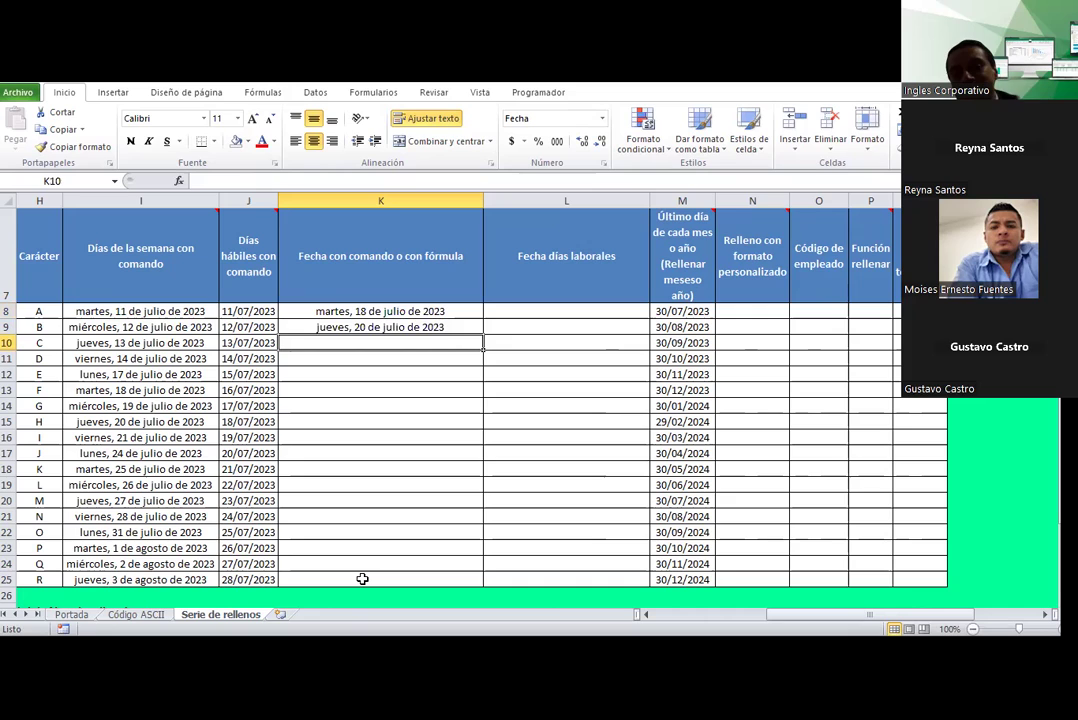
pyautogui.press('Up')
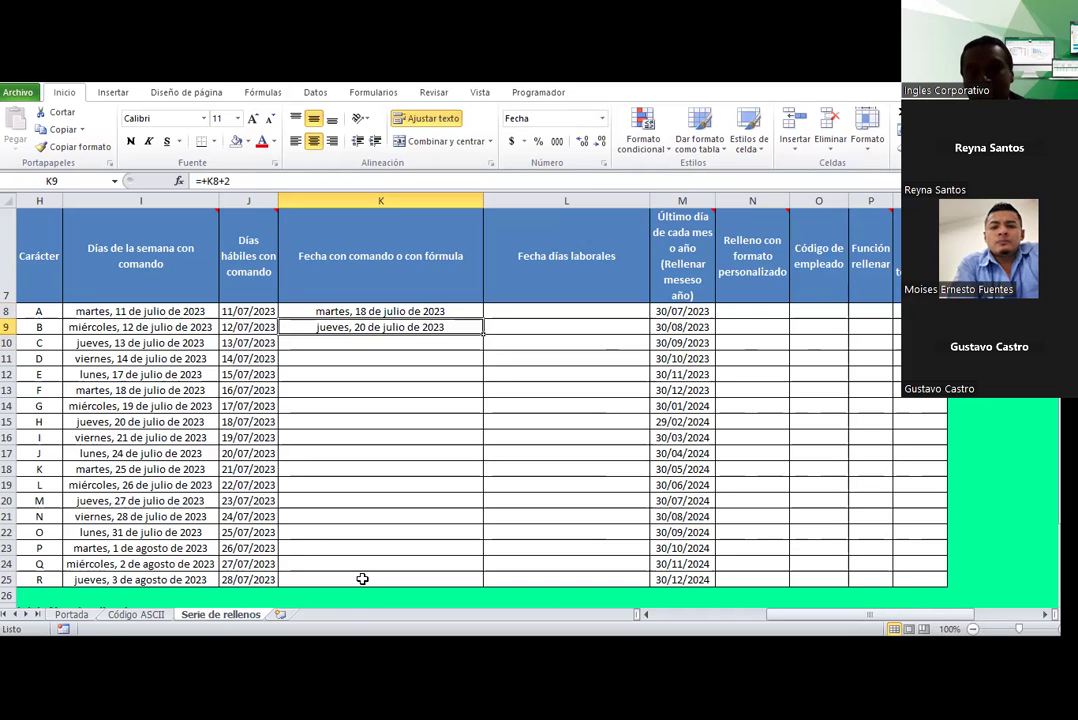
pyautogui.press('Down')
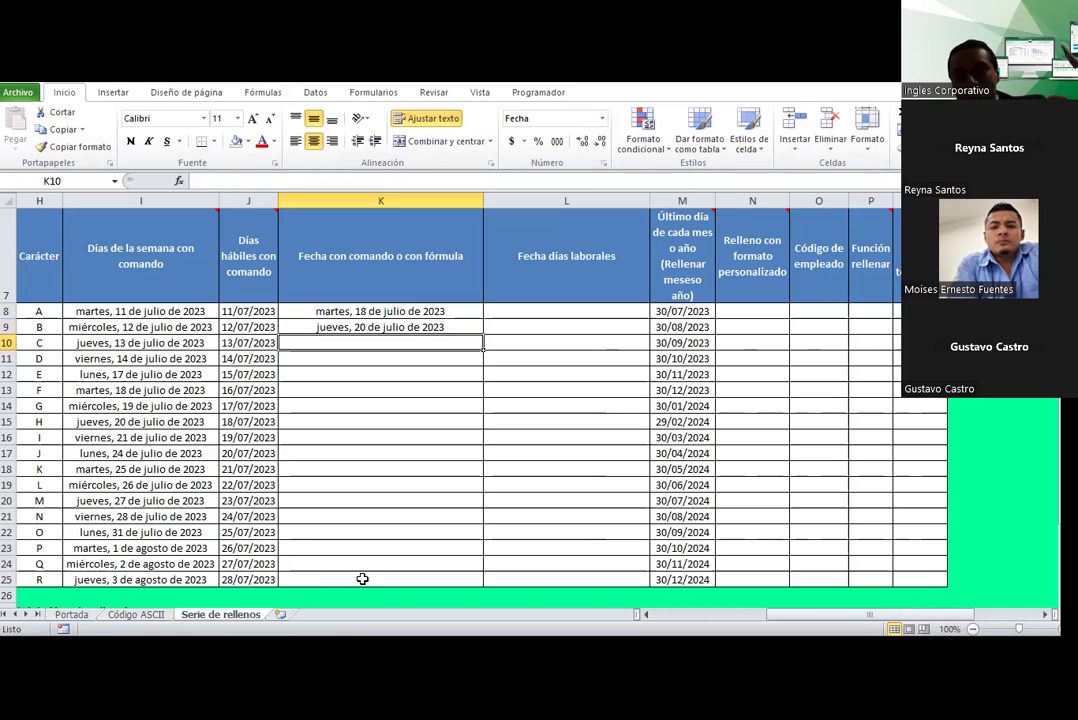
# Step: Set K10 to =+K9+5, five days after K9
pyautogui.write('+')
pyautogui.press('Up')
pyautogui.write('+')
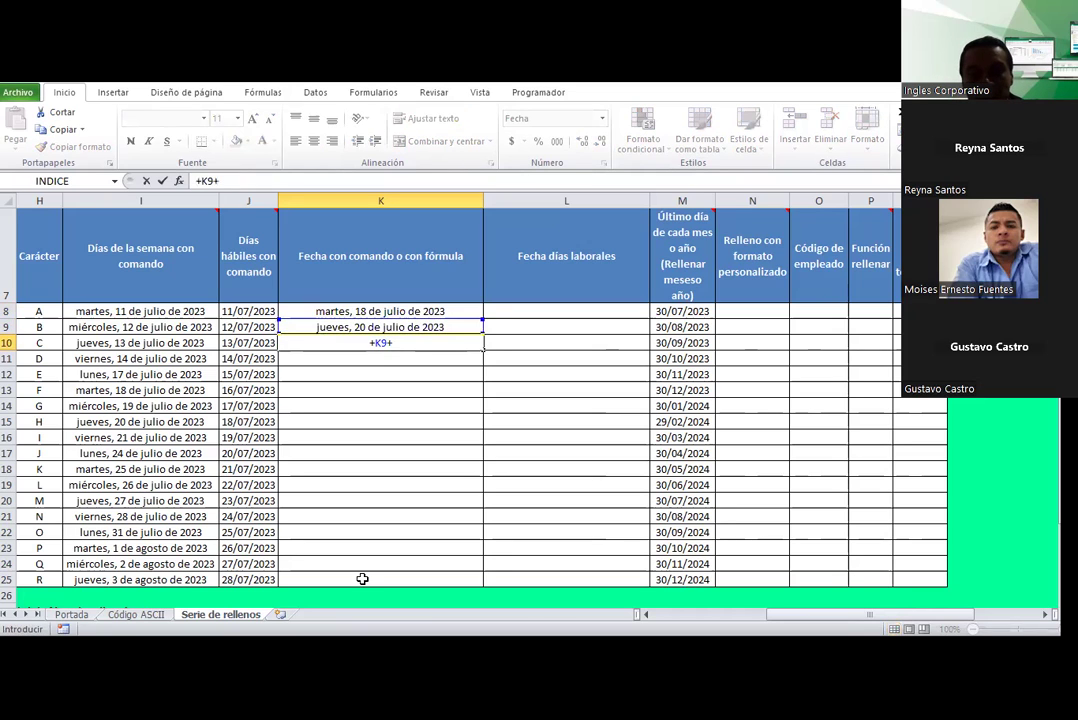
pyautogui.write('5')
pyautogui.press('Return')
pyautogui.press('Up')
pyautogui.press('Up')
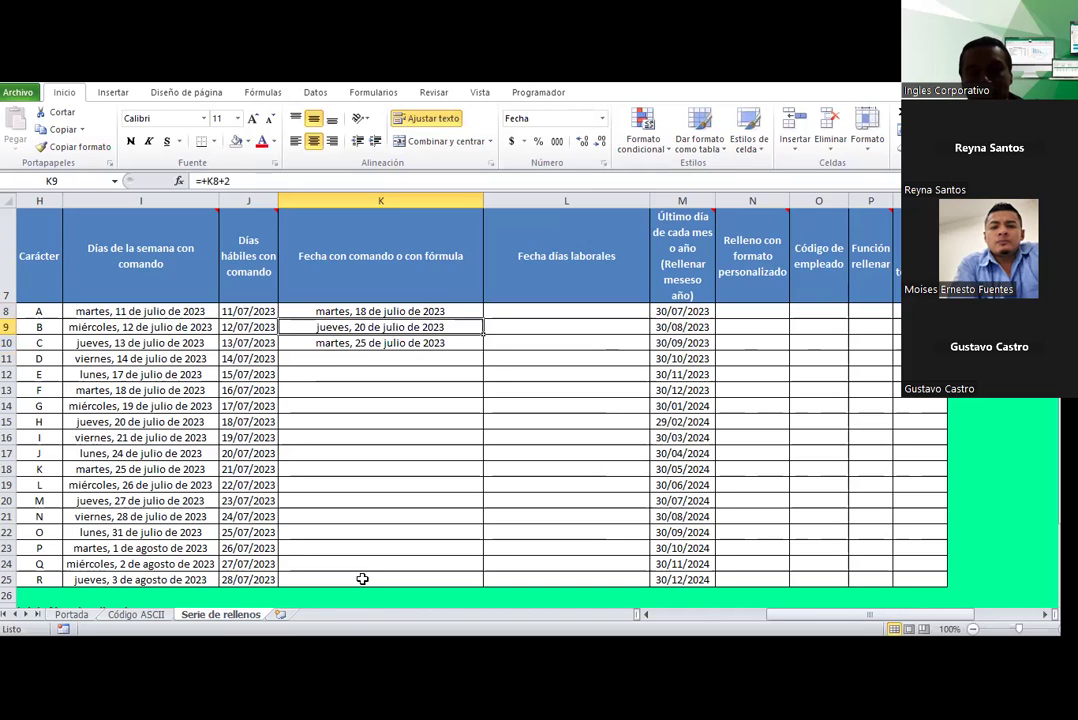
pyautogui.press('Down')
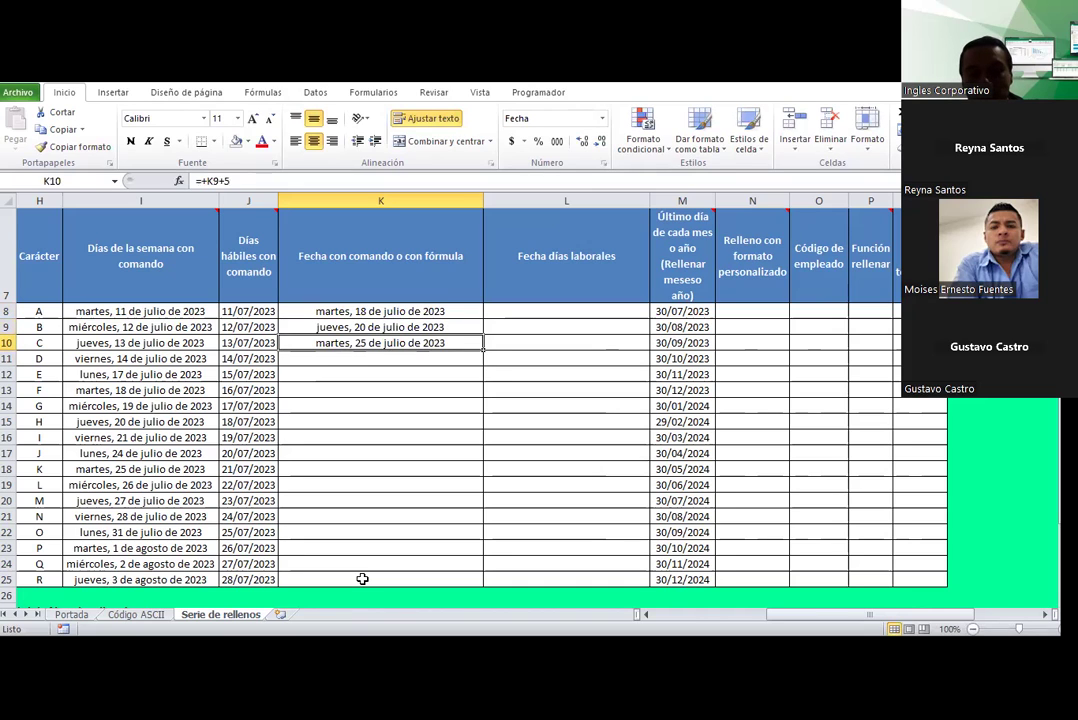
pyautogui.press('Down')
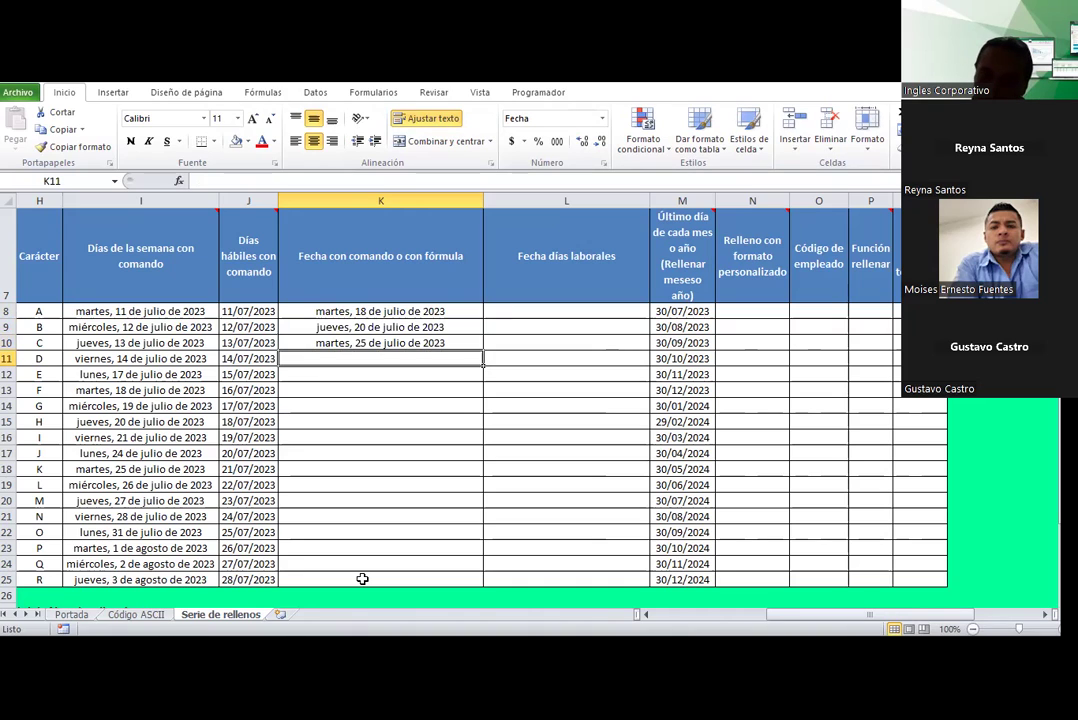
# Step: Set K11 to =+K10+2, two days after K10
pyautogui.write('+')
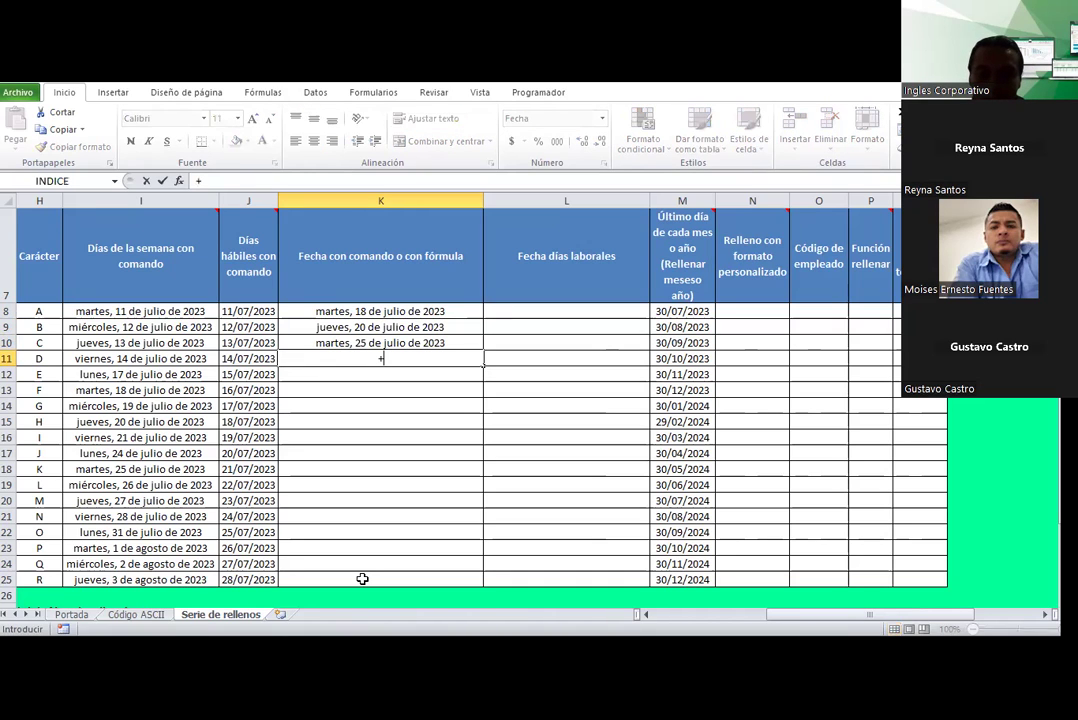
pyautogui.press('Up')
pyautogui.write('+2')
pyautogui.press('Return')
pyautogui.press('Up')
pyautogui.press('Up')
pyautogui.press('Down')
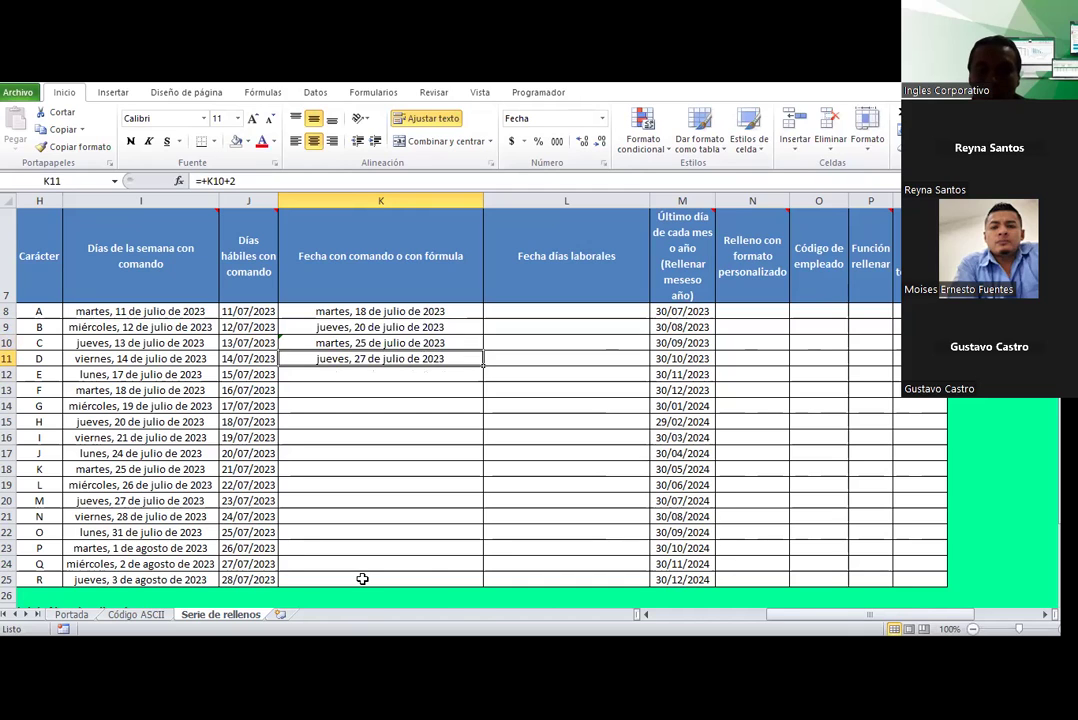
pyautogui.press('Up')
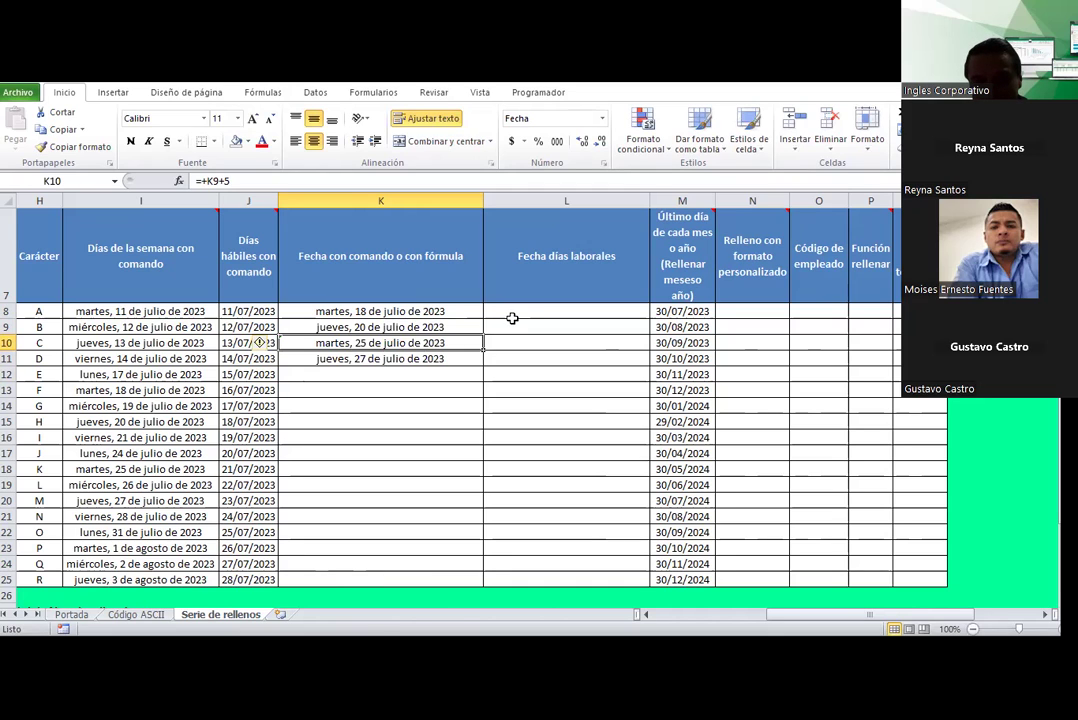
# Step: Fill the K10:K11 pattern down to row 25, redoing one incorrect fill
pyautogui.moveTo(462, 346)
pyautogui.mouseDown()
pyautogui.moveTo(450, 313)
pyautogui.moveTo(481, 366)
pyautogui.mouseUp()
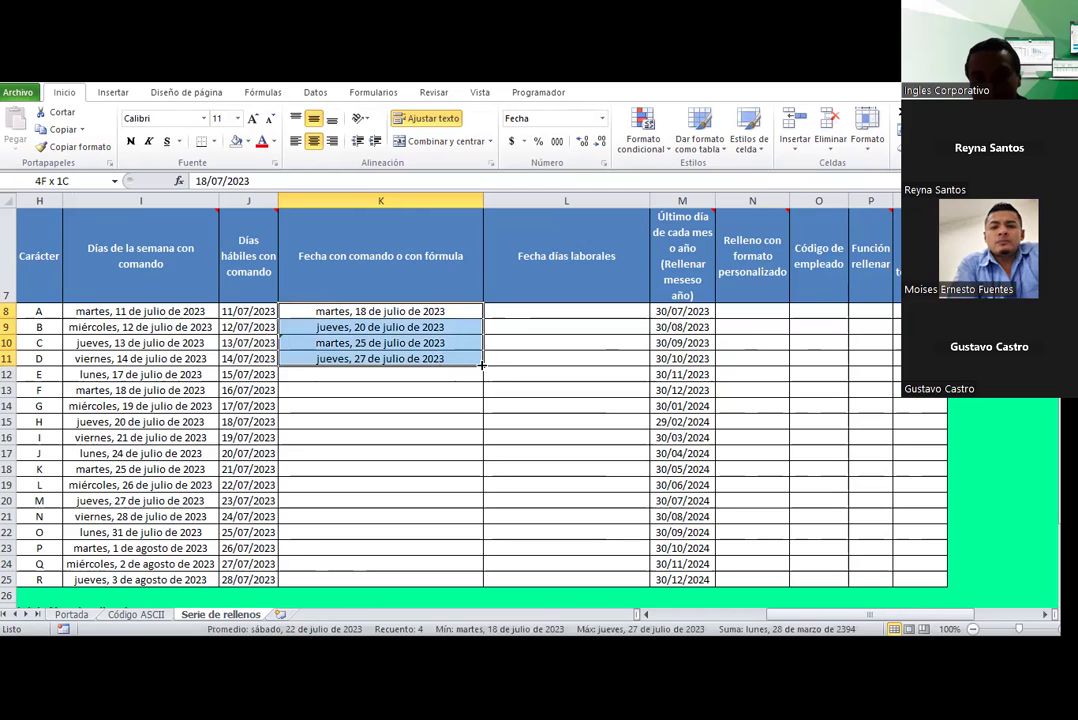
pyautogui.doubleClick(481, 366)
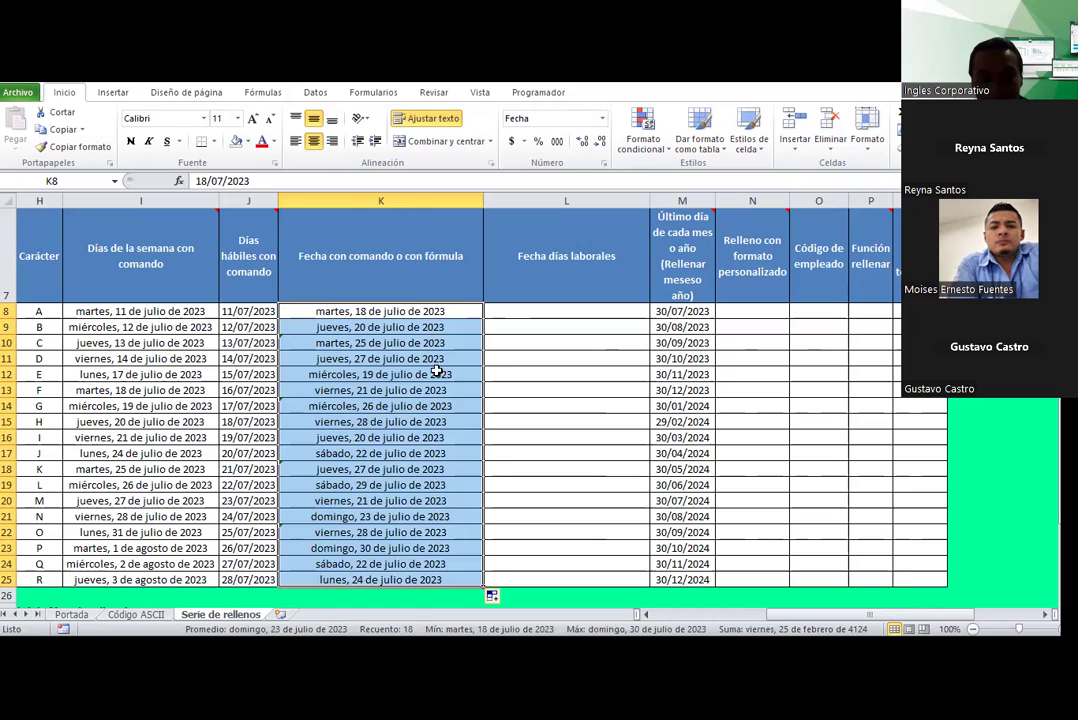
pyautogui.hotkey('ctrl', 'z')
pyautogui.moveTo(440, 345); pyautogui.dragTo(483, 364)
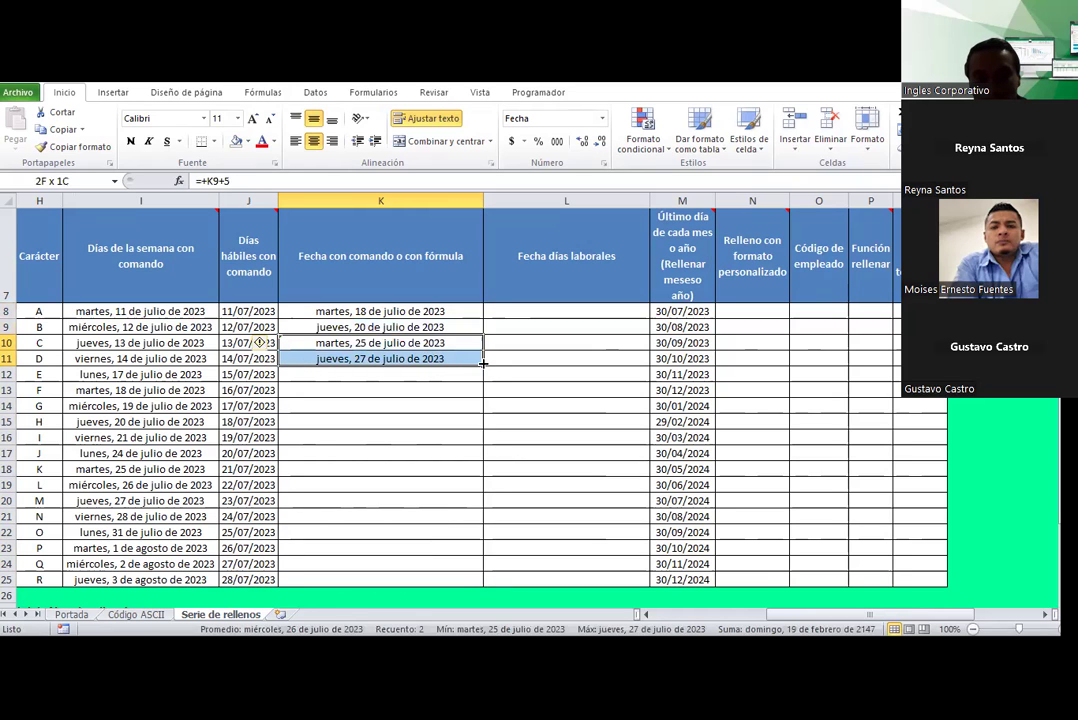
pyautogui.doubleClick(483, 364)
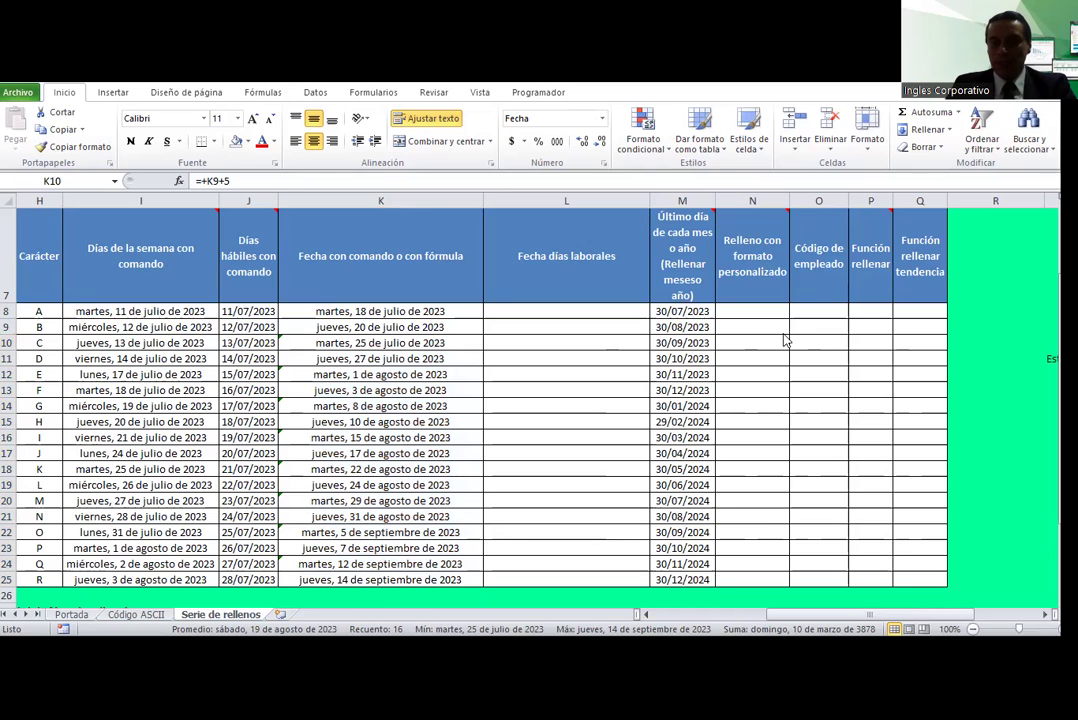
# Step: Read the header note, then enter T1 in N8 and A1 in N9
pyautogui.click(764, 268)
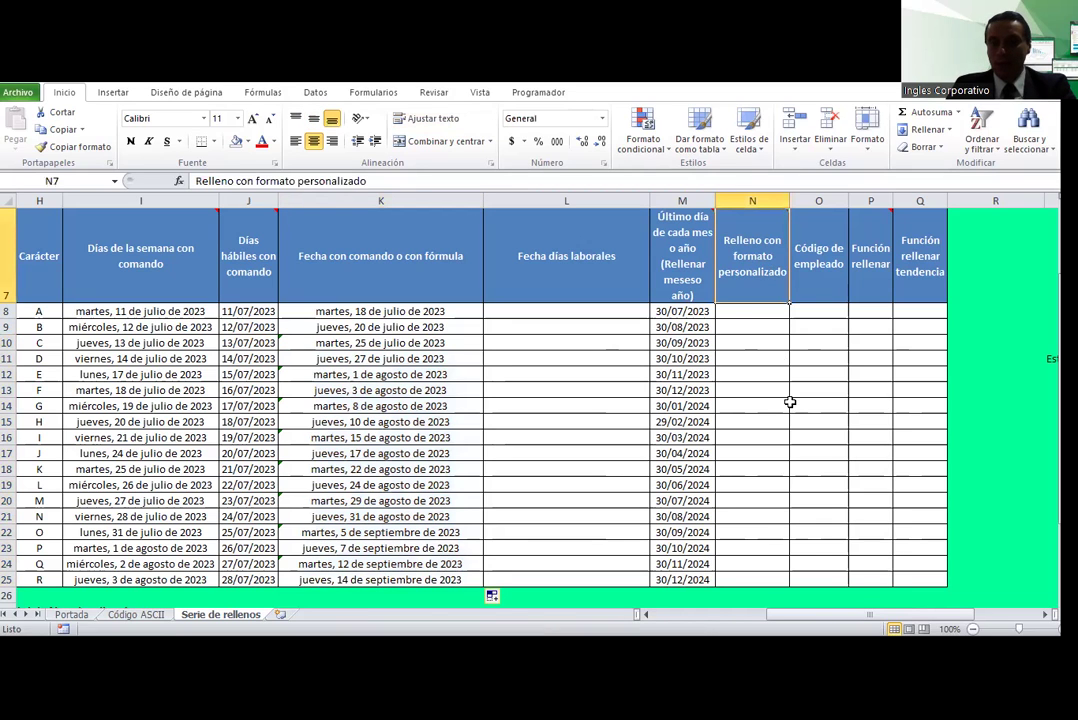
pyautogui.scroll(1, 775, 330)
pyautogui.moveTo(752, 256)
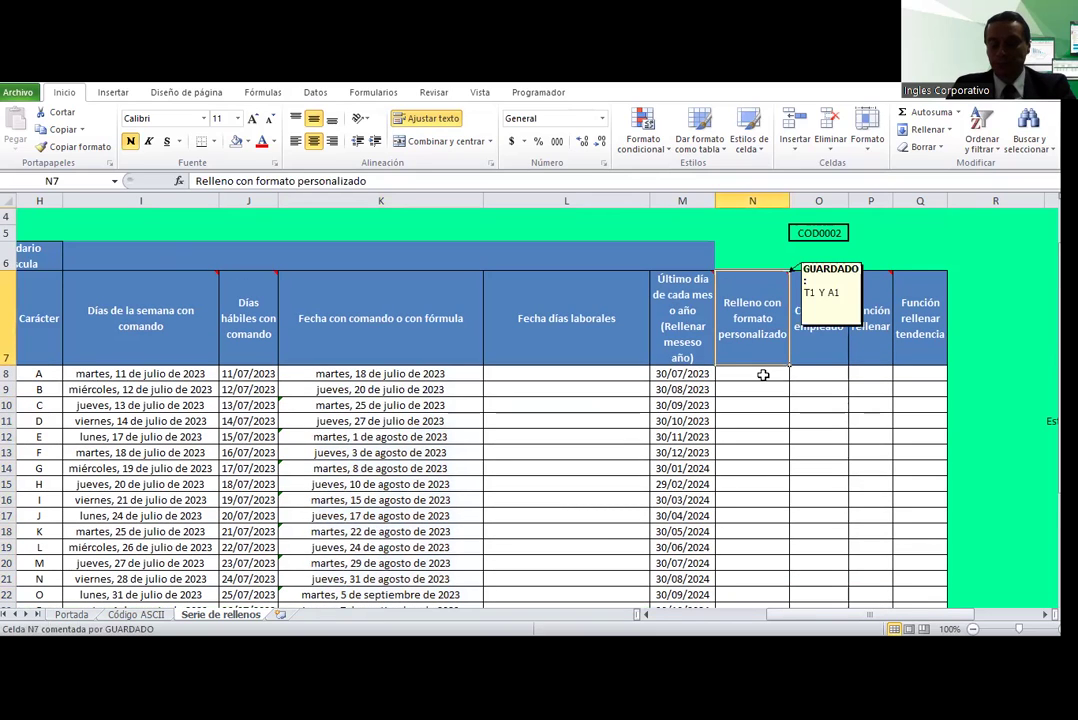
pyautogui.click(763, 374)
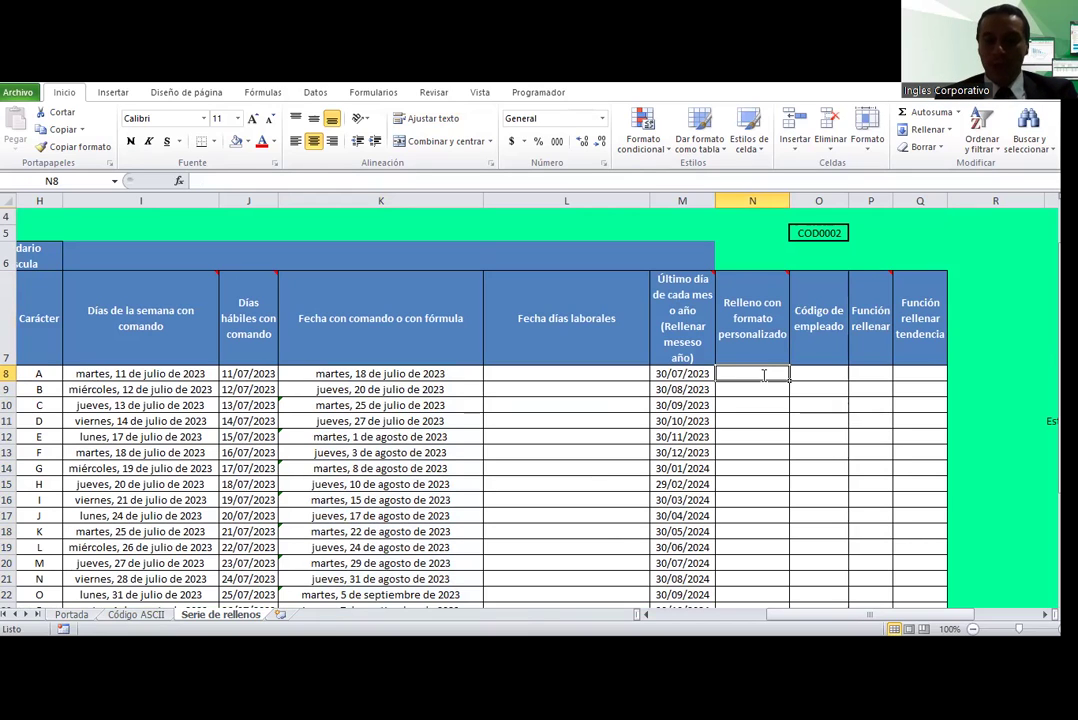
pyautogui.write('T1')
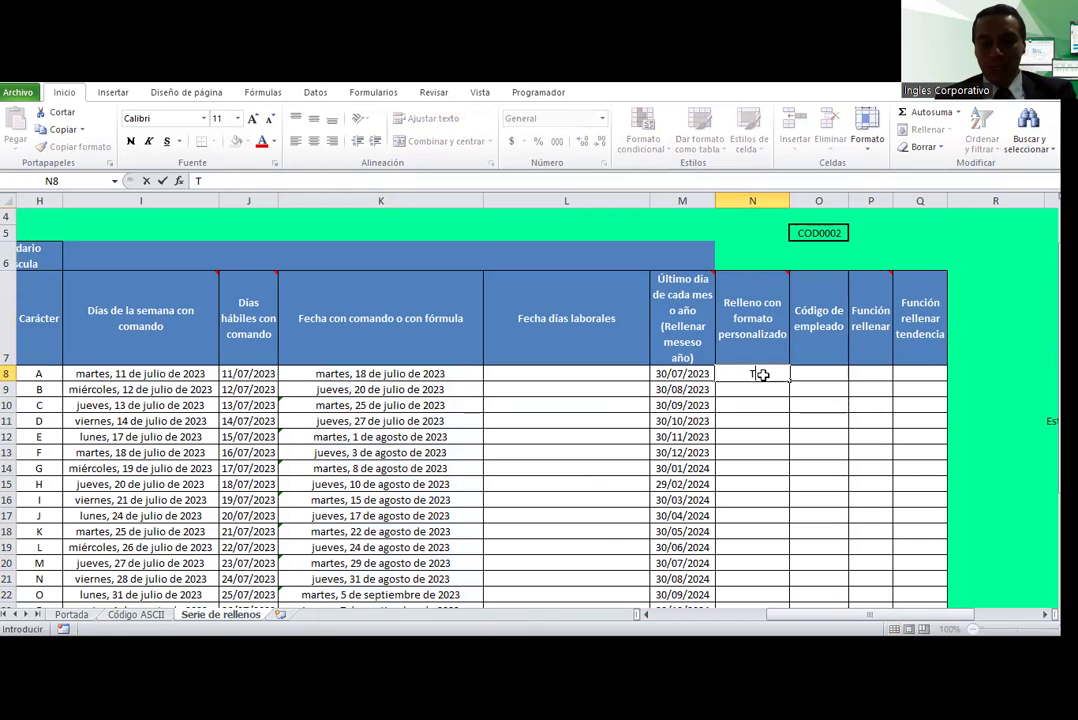
pyautogui.press('Return')
pyautogui.write('A1')
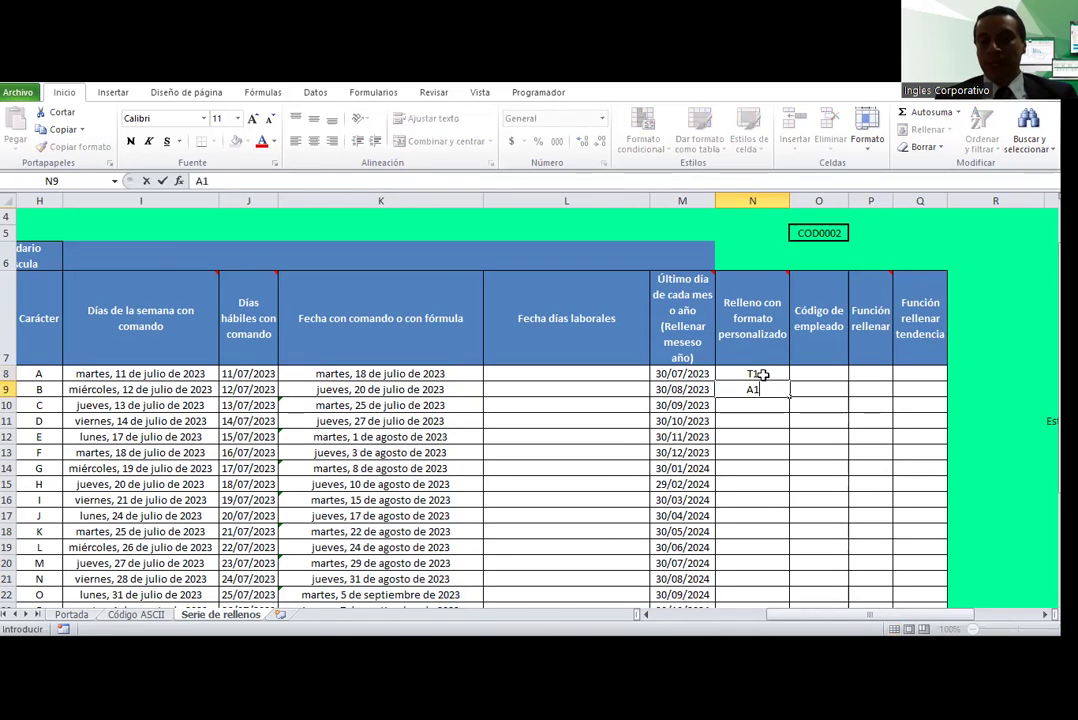
pyautogui.press('Return')
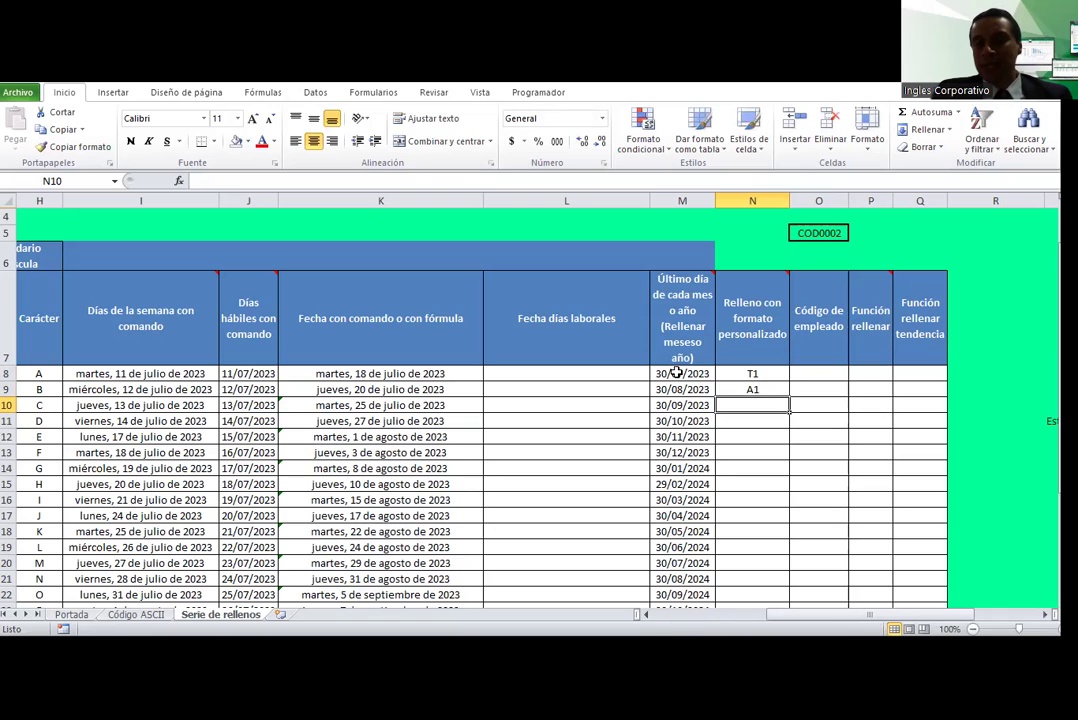
# Step: Replace the M8 and M9 dates with 18/07 and 20/7
pyautogui.click(677, 372)
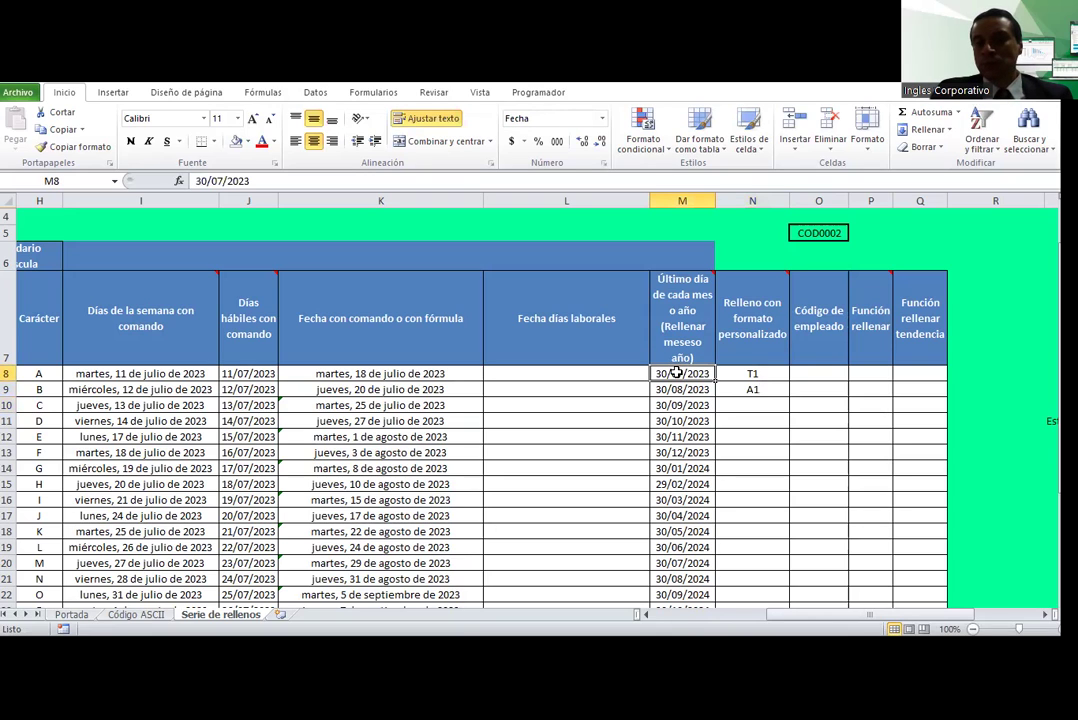
pyautogui.press('Down')
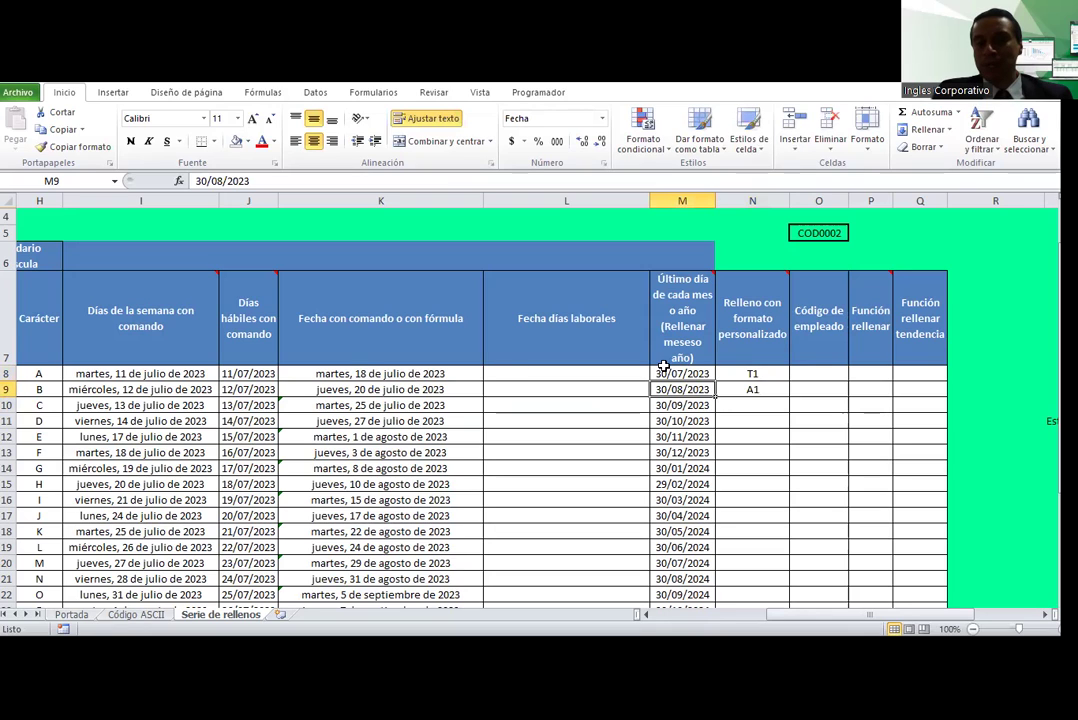
pyautogui.click(665, 369)
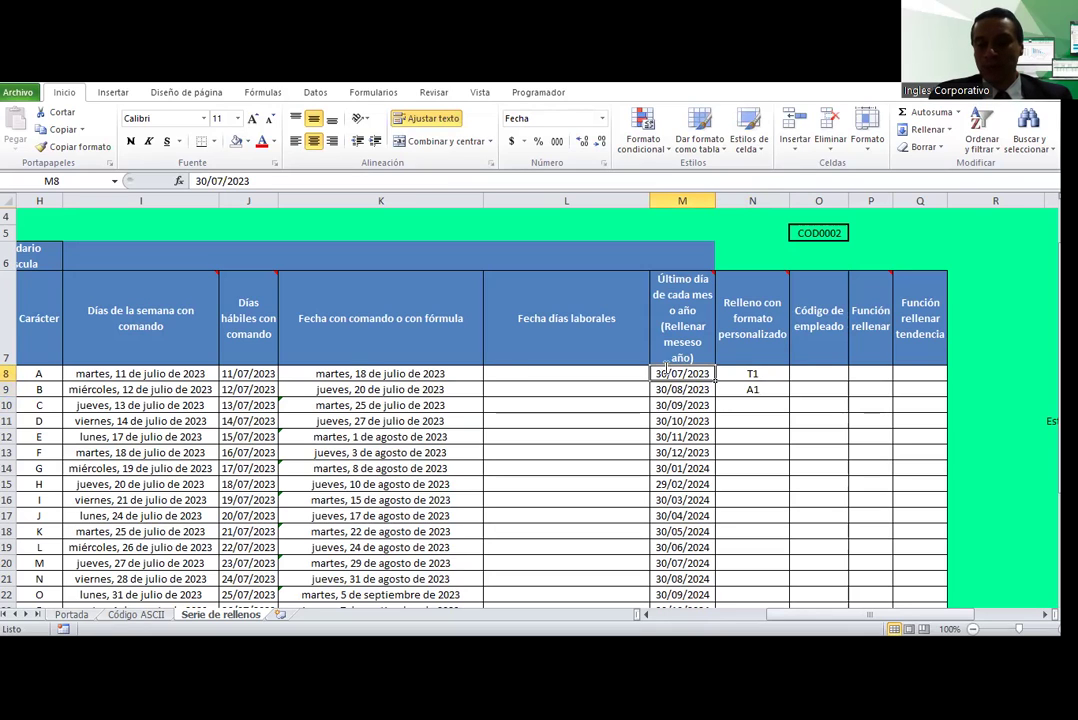
pyautogui.write('18')
pyautogui.write('/07')
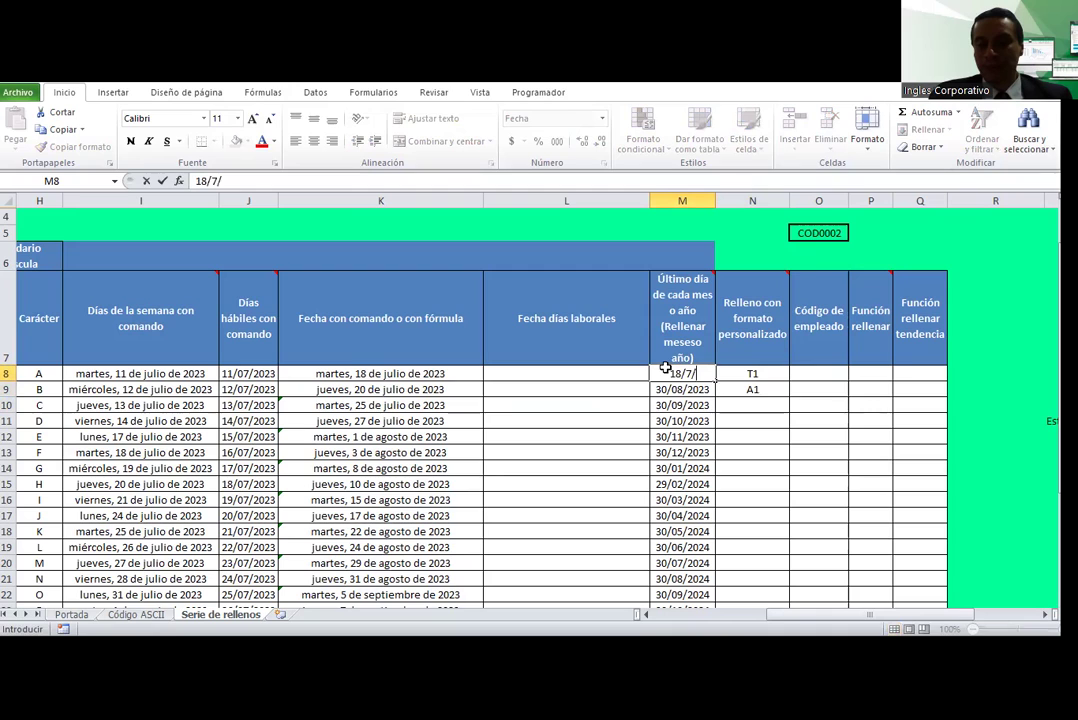
pyautogui.press('Return')
pyautogui.write('20/7')
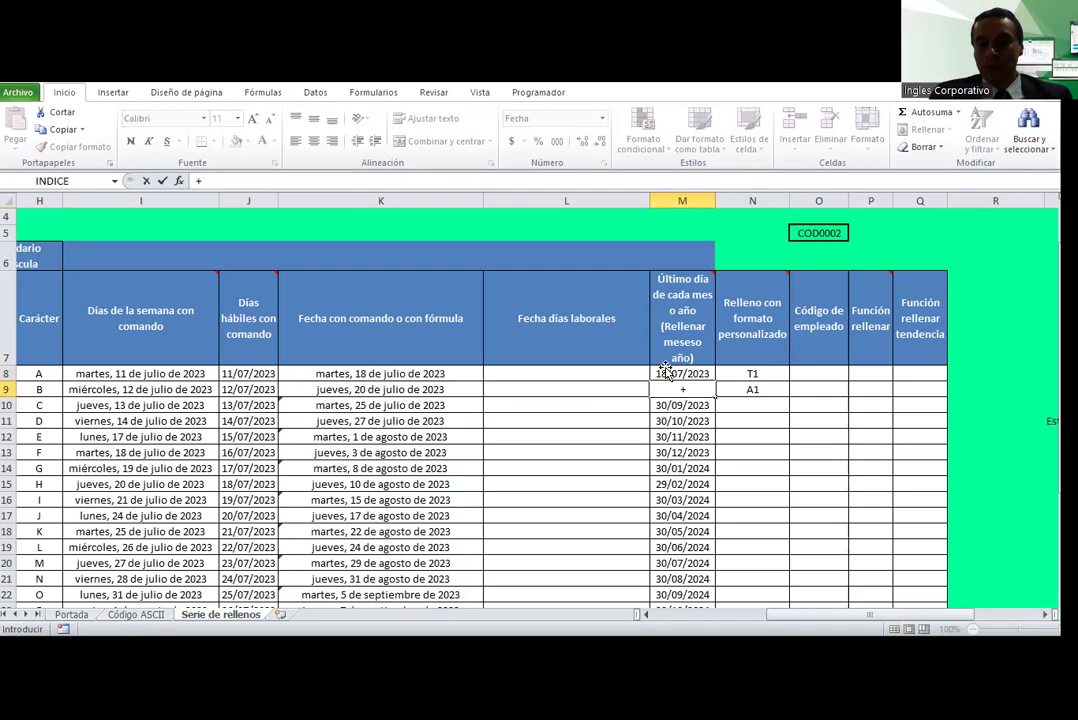
pyautogui.press('Return')
# Step: Enter =+M9+5 in M10 and =+M10+2 in M11, then fill down to M22
pyautogui.write('+M9')
pyautogui.press('Up')
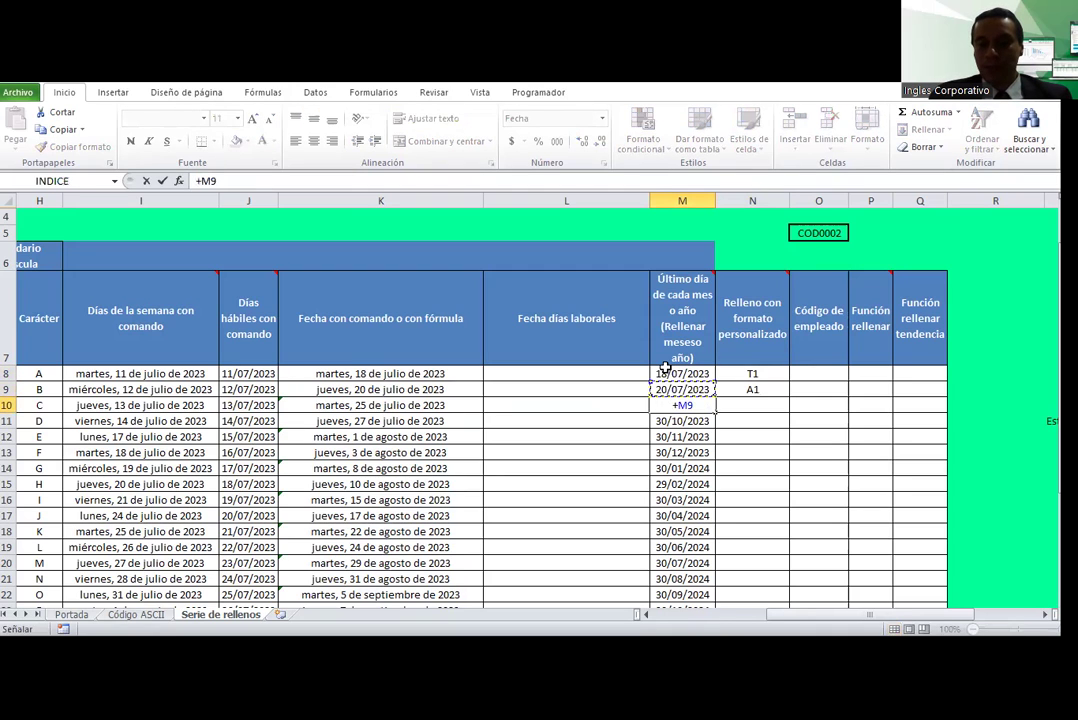
pyautogui.press('Return')
pyautogui.write('+M10')
pyautogui.press('Up')
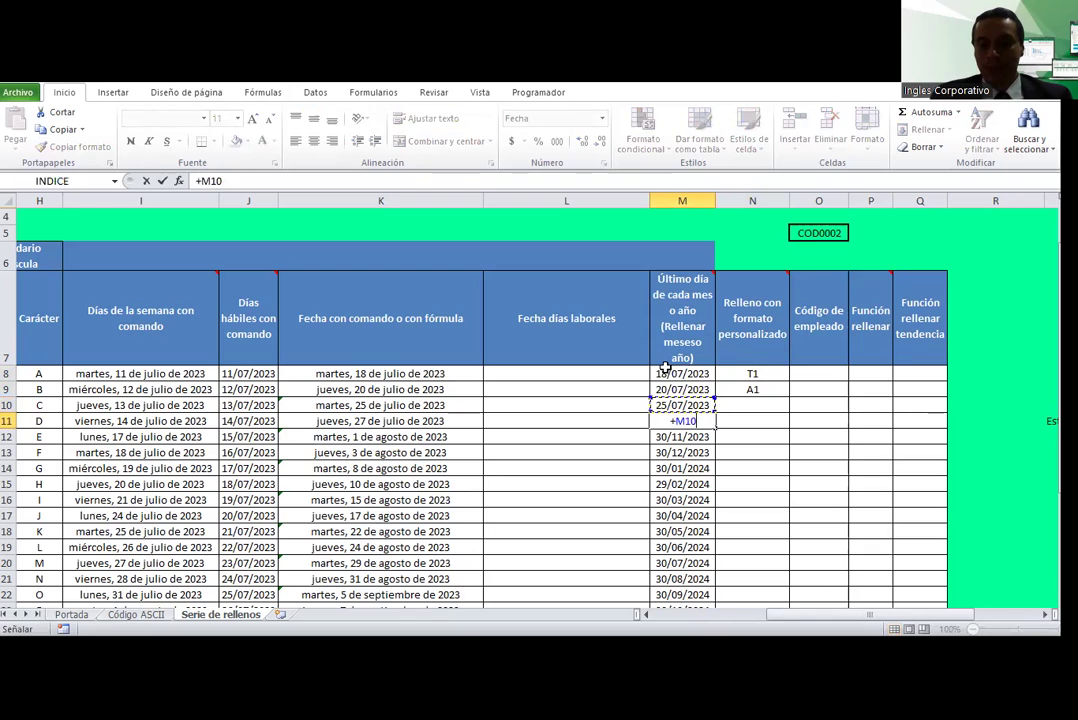
pyautogui.press('Return')
pyautogui.moveTo(682, 405); pyautogui.dragTo(714, 598)
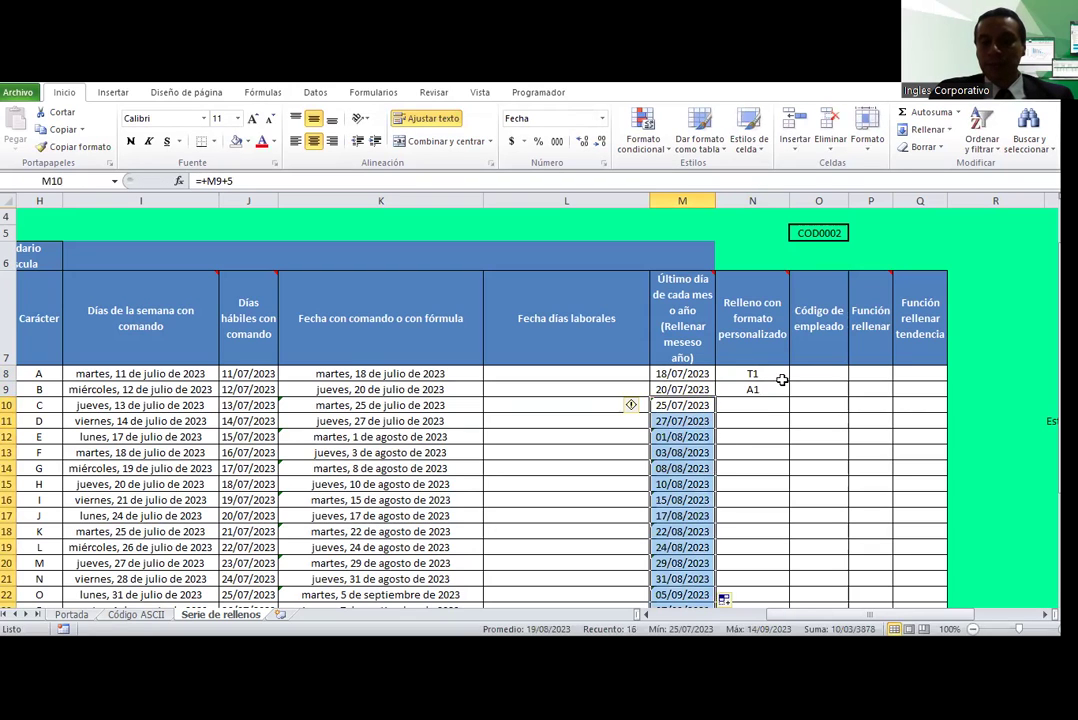
pyautogui.click(682, 373)
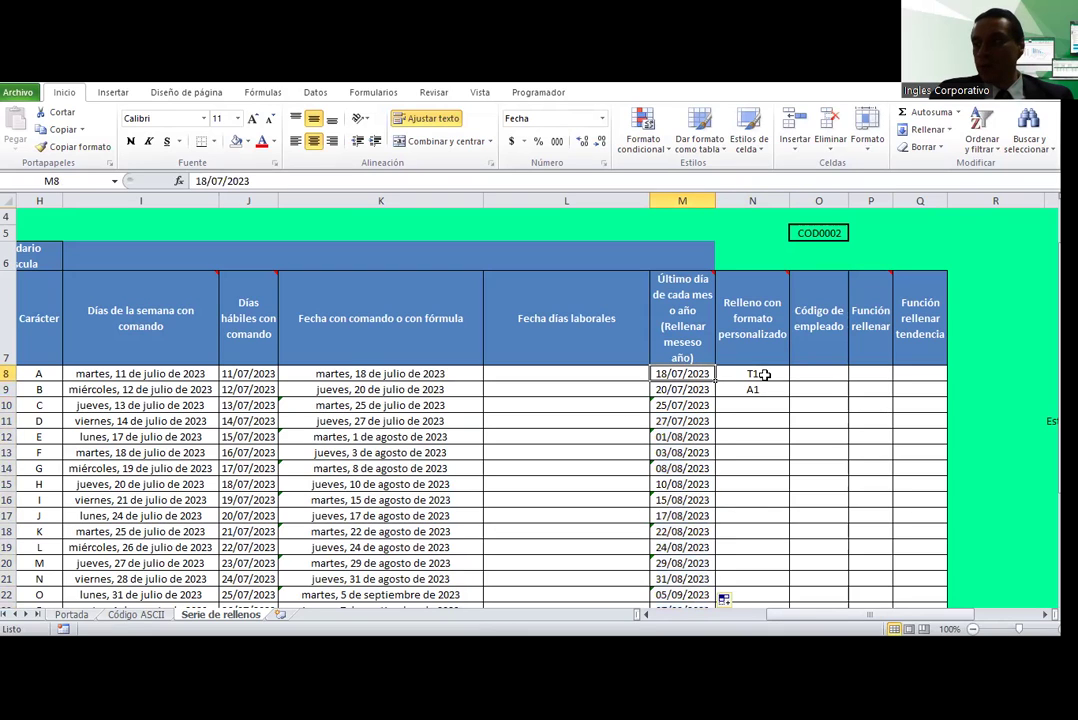
pyautogui.click(752, 373)
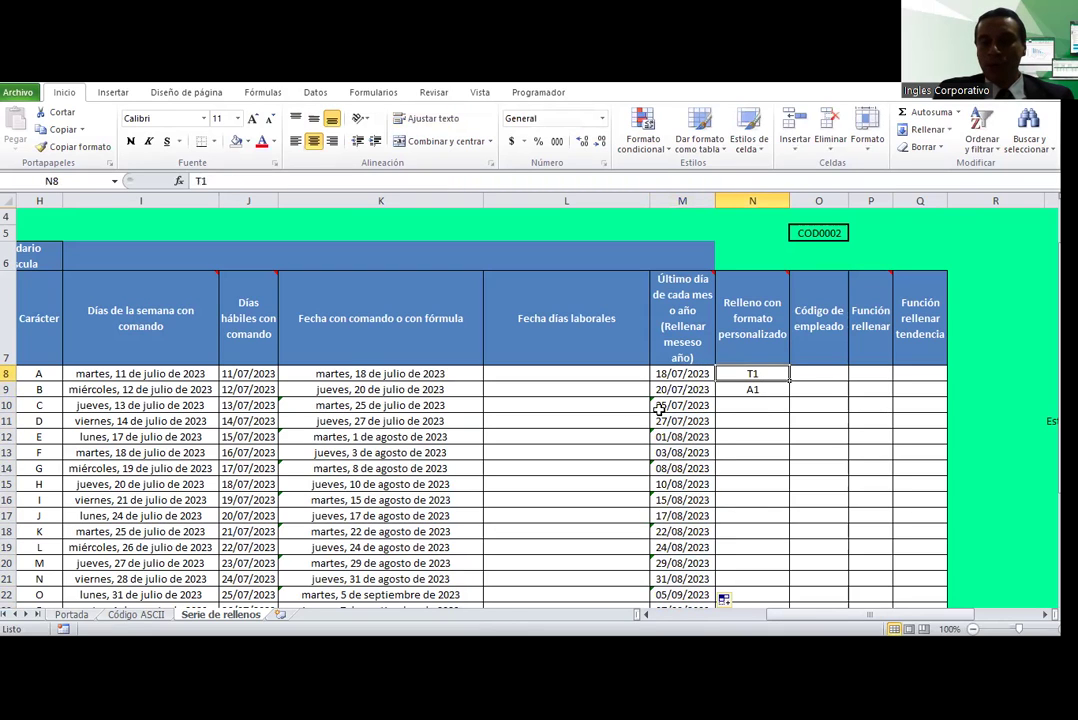
pyautogui.click(682, 389)
pyautogui.click(769, 390)
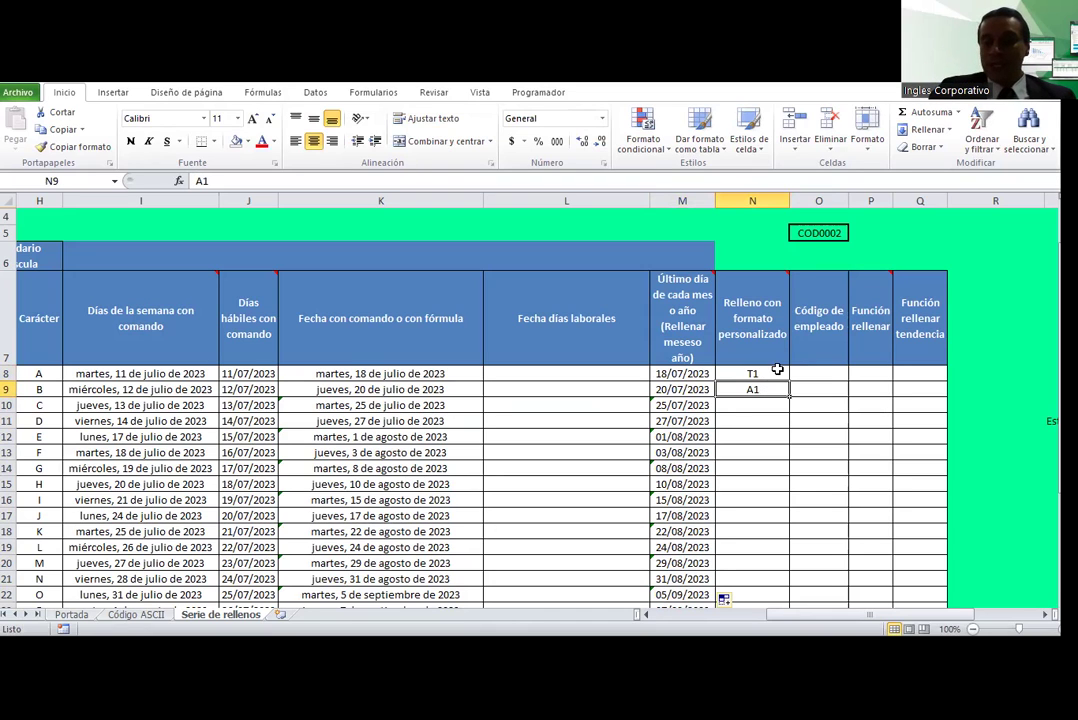
pyautogui.click(777, 370)
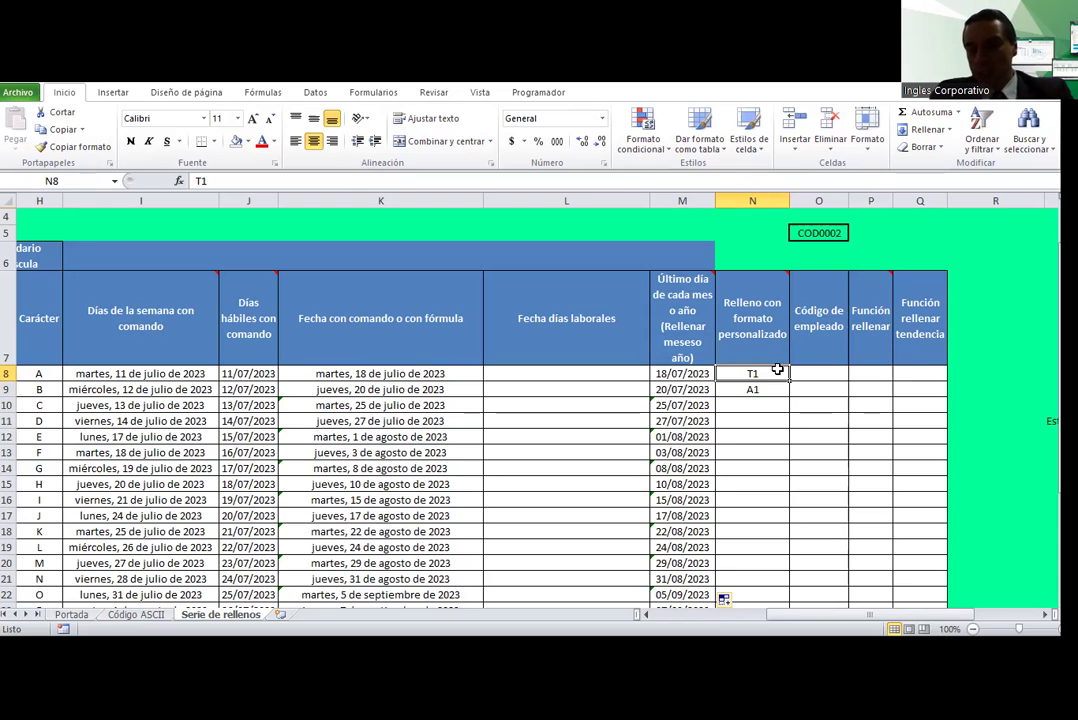
pyautogui.press('Down')
pyautogui.press('Down')
pyautogui.write('T')
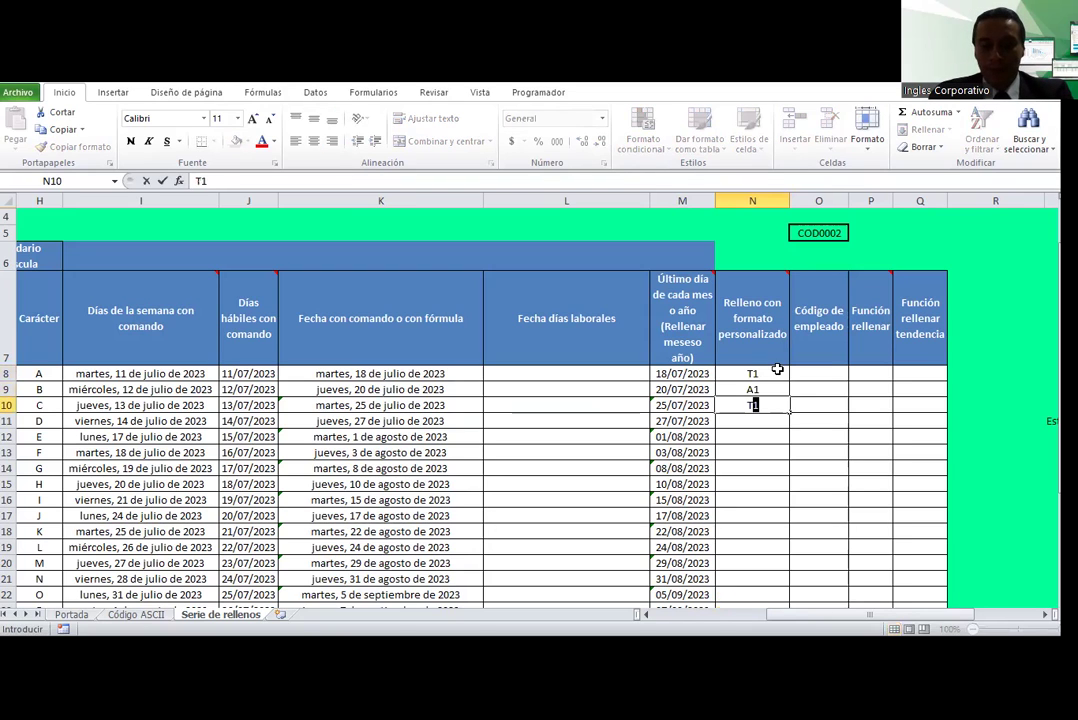
pyautogui.write('2')
pyautogui.press('Return')
pyautogui.write('A1')
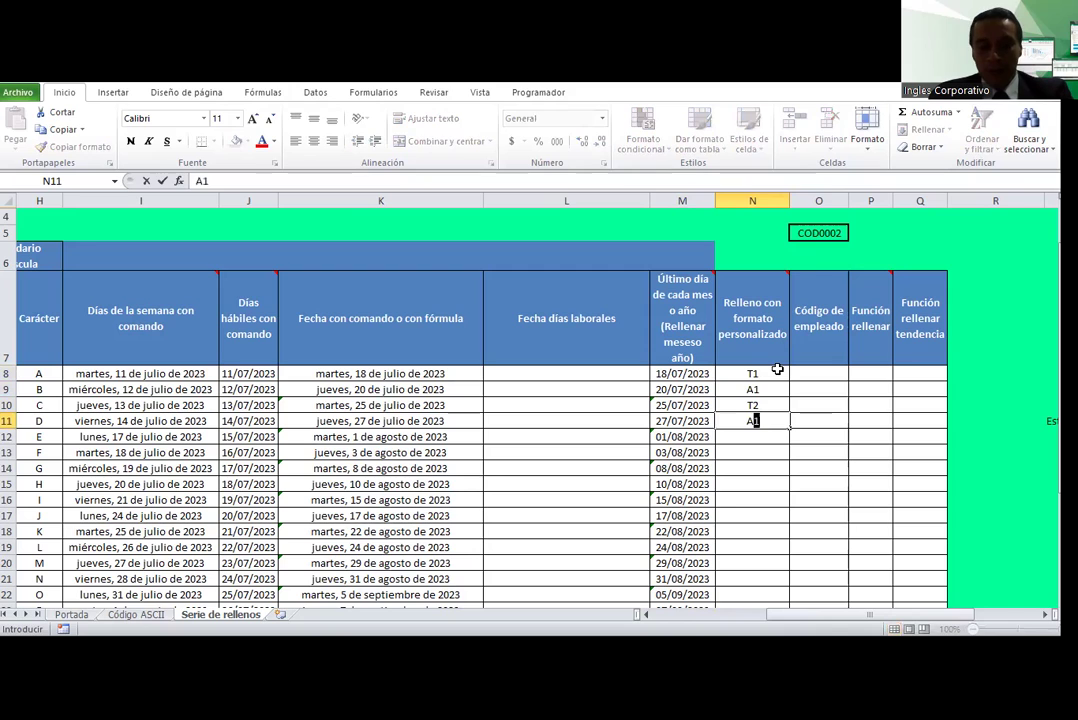
pyautogui.write('2')
pyautogui.press('Return')
pyautogui.write('T3')
pyautogui.press('Return')
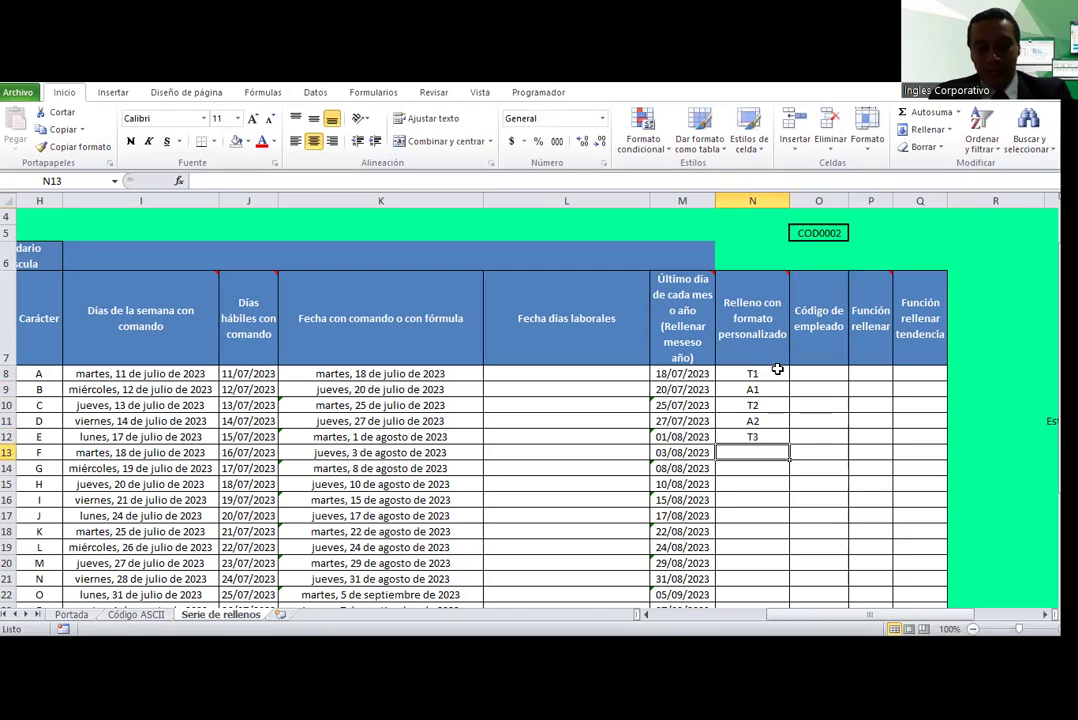
pyautogui.write('A3')
pyautogui.press('Return')
pyautogui.press('Up')
pyautogui.press('Up')
pyautogui.press('Up')
pyautogui.hotkey('shift', 'Down')
pyautogui.hotkey('shift', 'Down')
pyautogui.hotkey('shift', 'Down')
pyautogui.press('Delete')
pyautogui.click(776, 370)
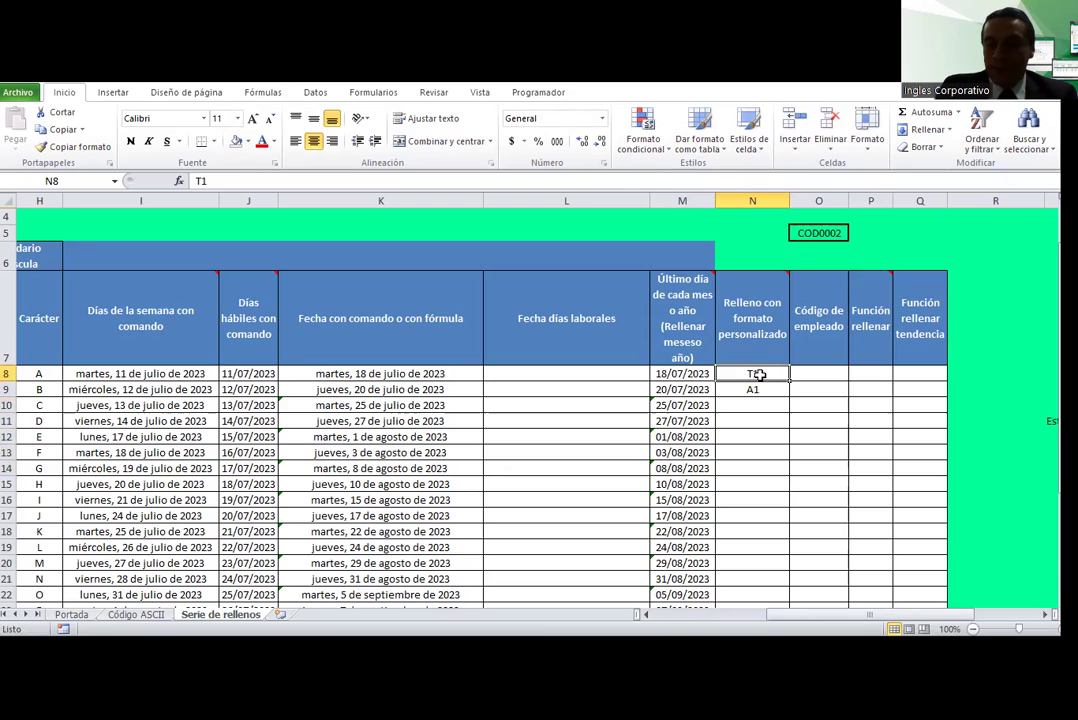
# Step: Auto-fill the T1, A1 pattern from N8:N9 down column N
pyautogui.moveTo(760, 370)
pyautogui.mouseDown()
pyautogui.moveTo(768, 393)
pyautogui.moveTo(760, 388)
pyautogui.mouseUp()
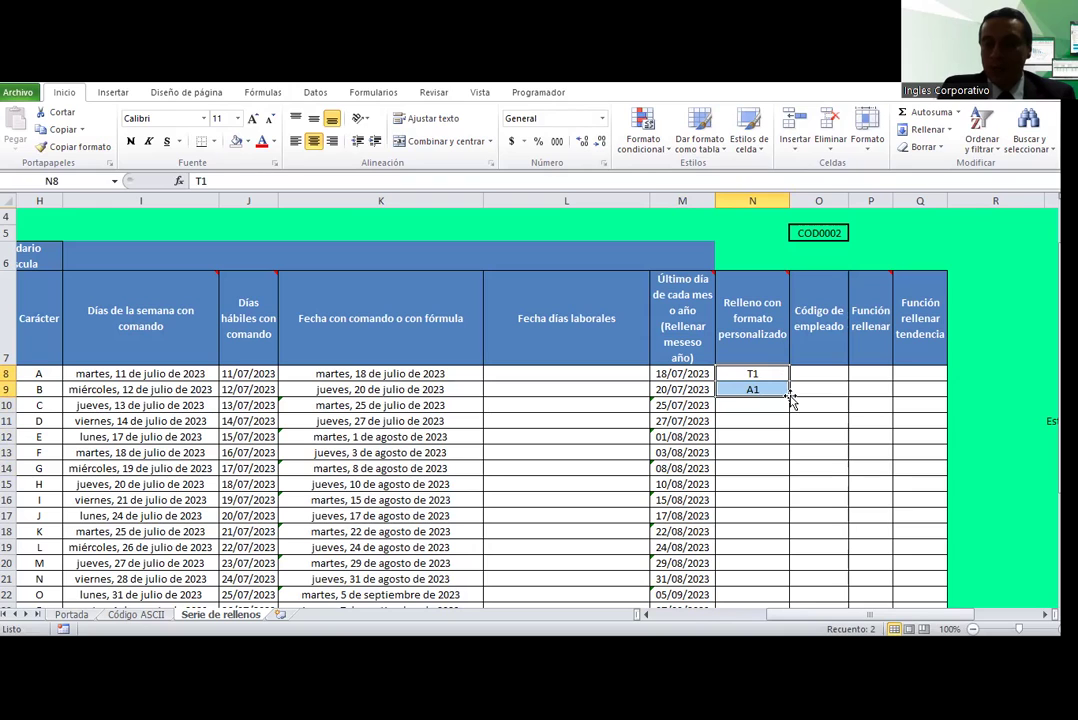
pyautogui.doubleClick(789, 396)
pyautogui.scroll(-1, 757, 343)
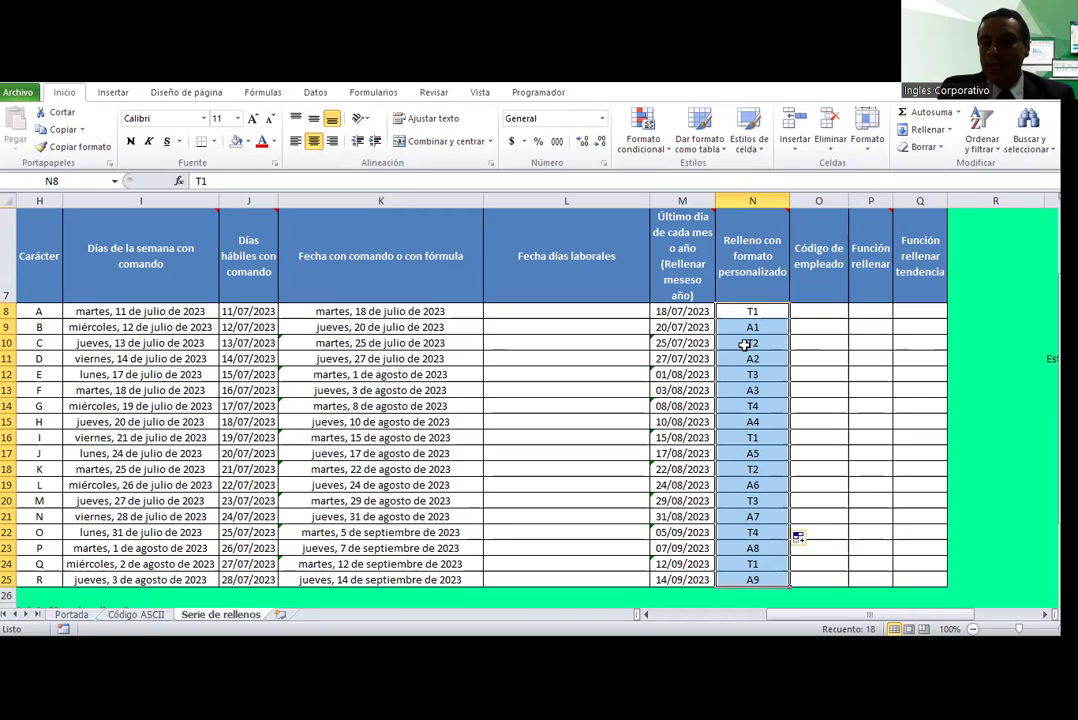
# Step: Check the filled codes, finding T1–T4 repeat and restart at T1 in N16
pyautogui.click(745, 344)
pyautogui.click(740, 358)
pyautogui.click(761, 312)
pyautogui.click(757, 343)
pyautogui.click(755, 375)
pyautogui.click(757, 406)
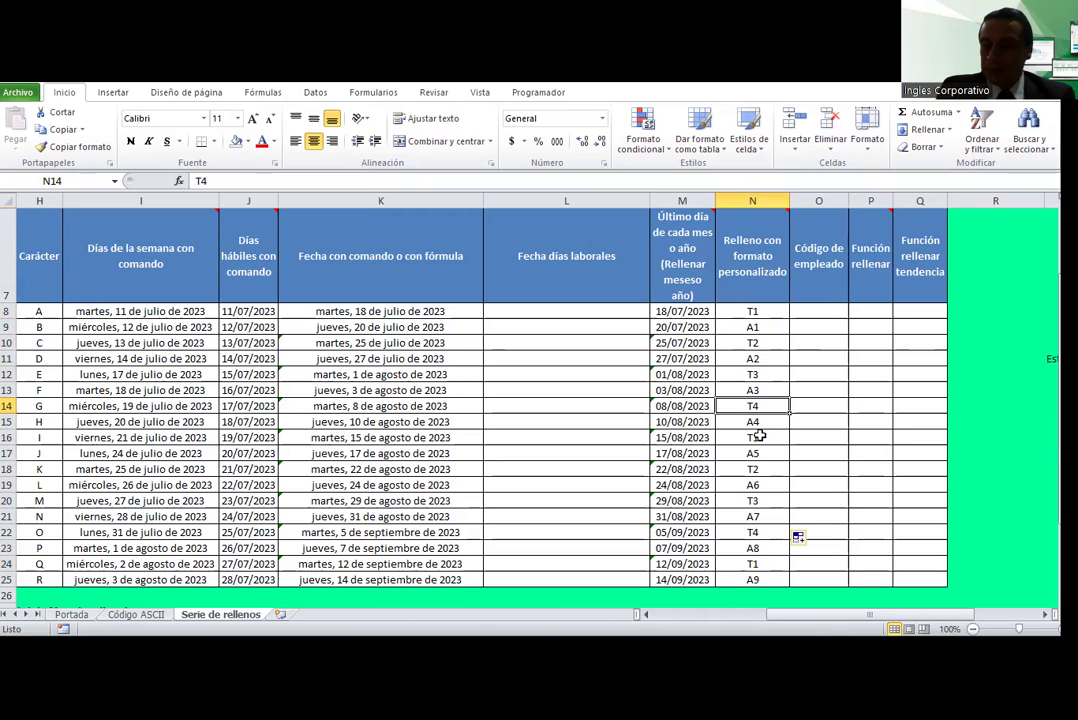
pyautogui.click(760, 436)
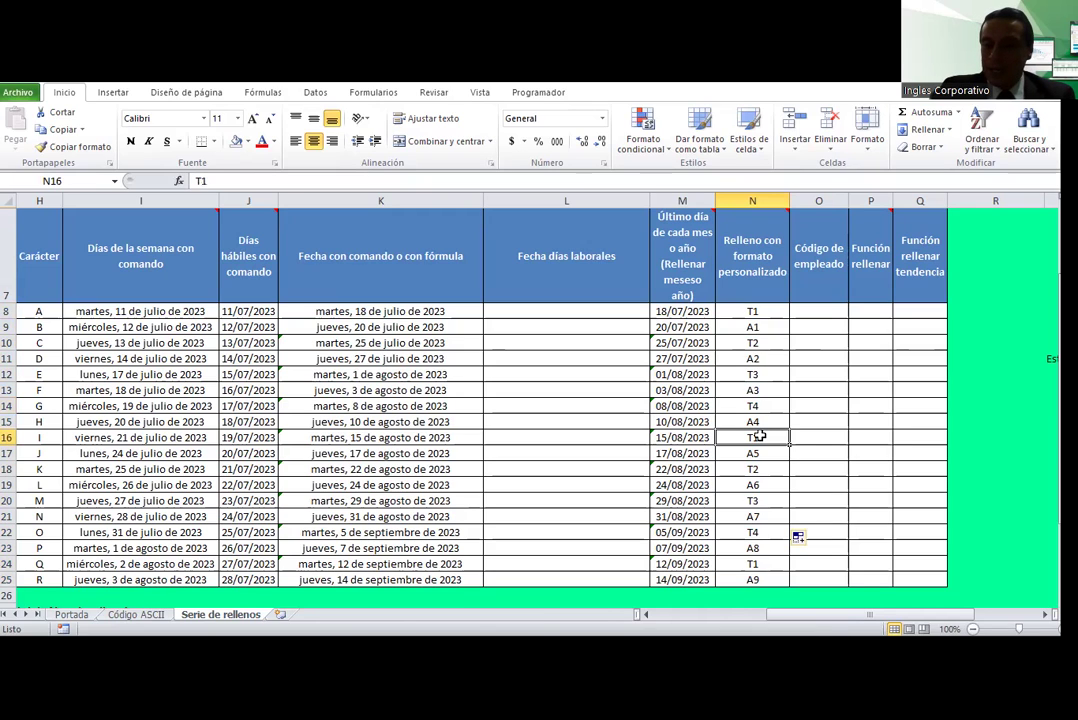
# Step: Change N16 from T1 to T5 and refill from N16:N17 down to N25
pyautogui.press('F2')
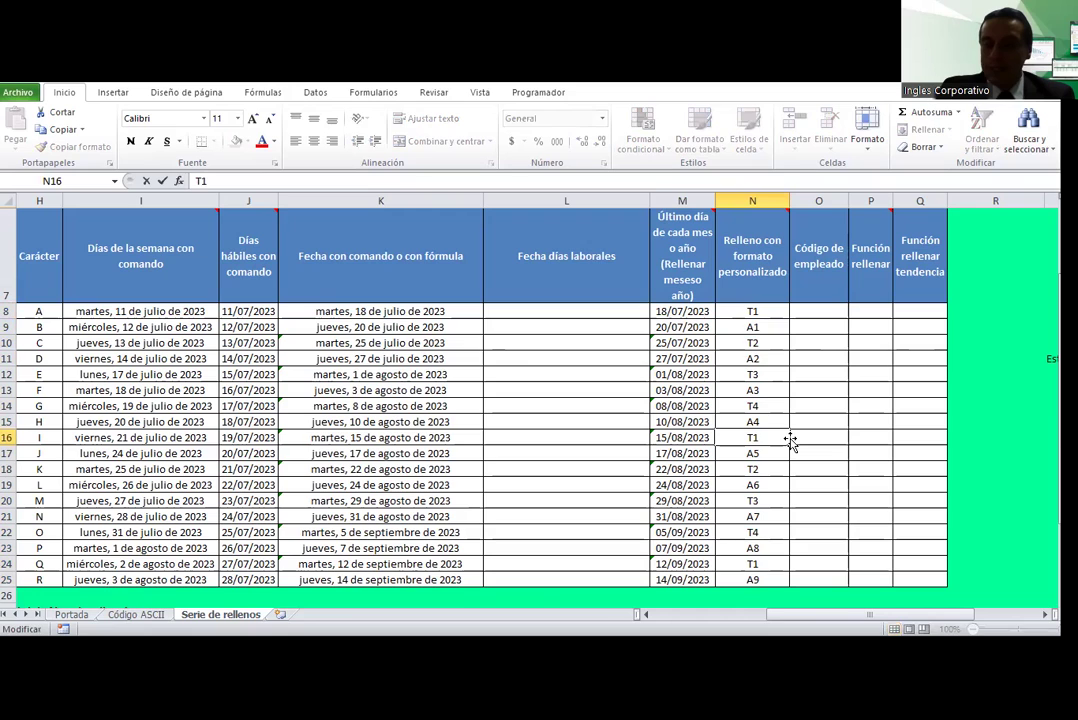
pyautogui.press('BackSpace')
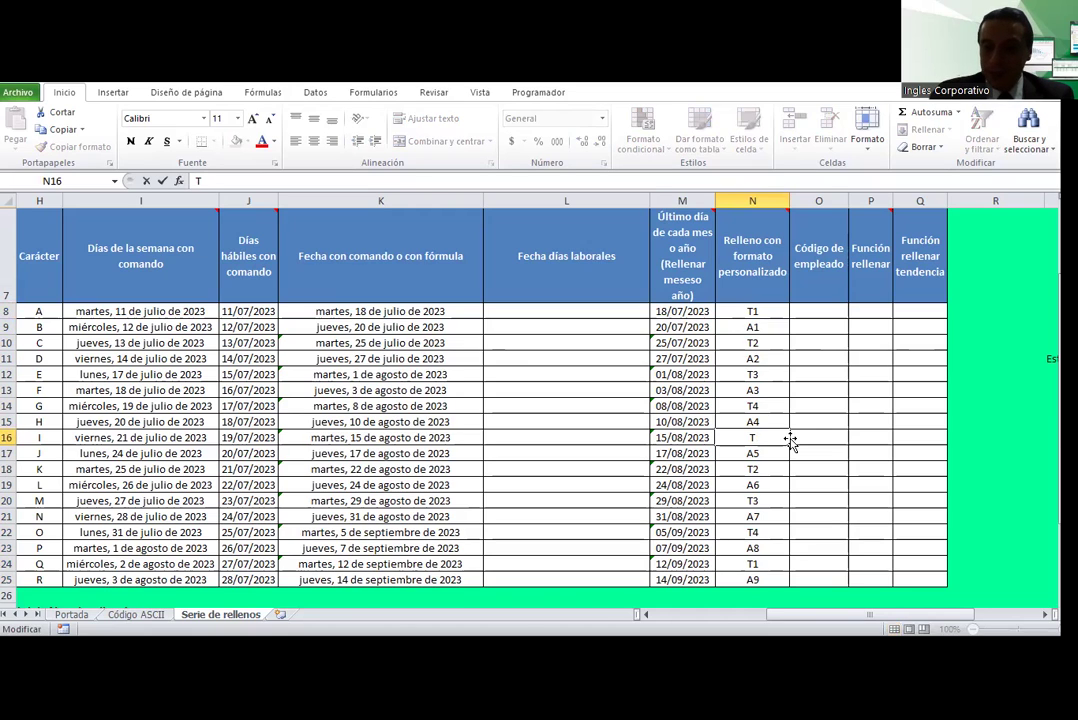
pyautogui.write('5')
pyautogui.press('Return')
pyautogui.moveTo(766, 442); pyautogui.dragTo(780, 564)
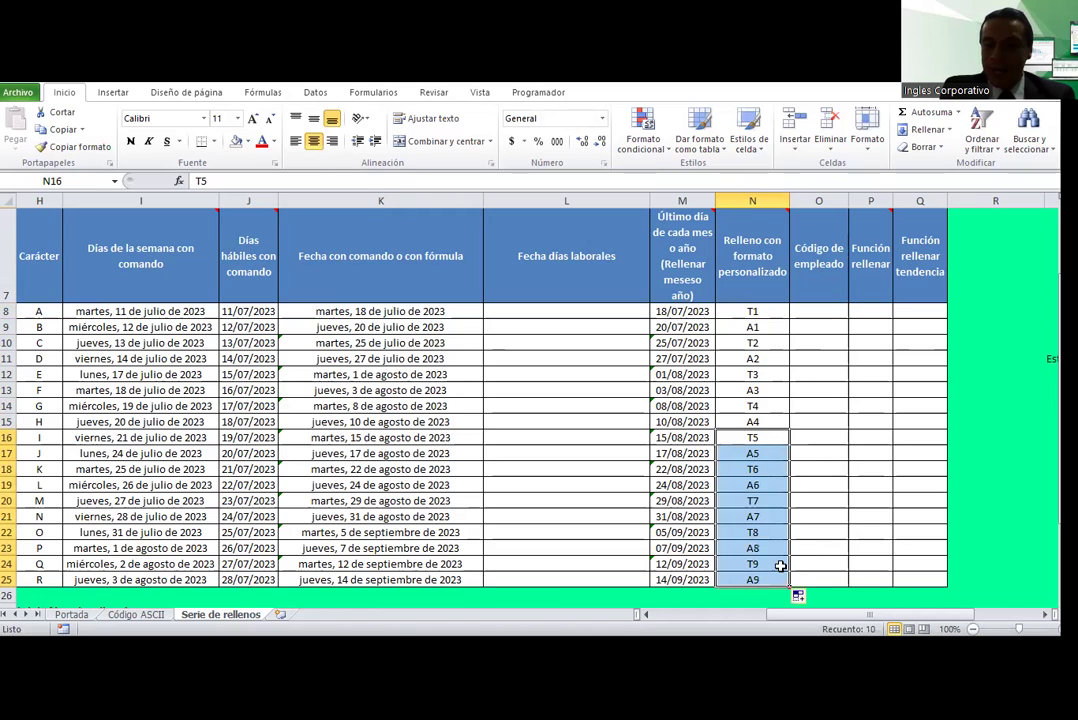
pyautogui.click(763, 311)
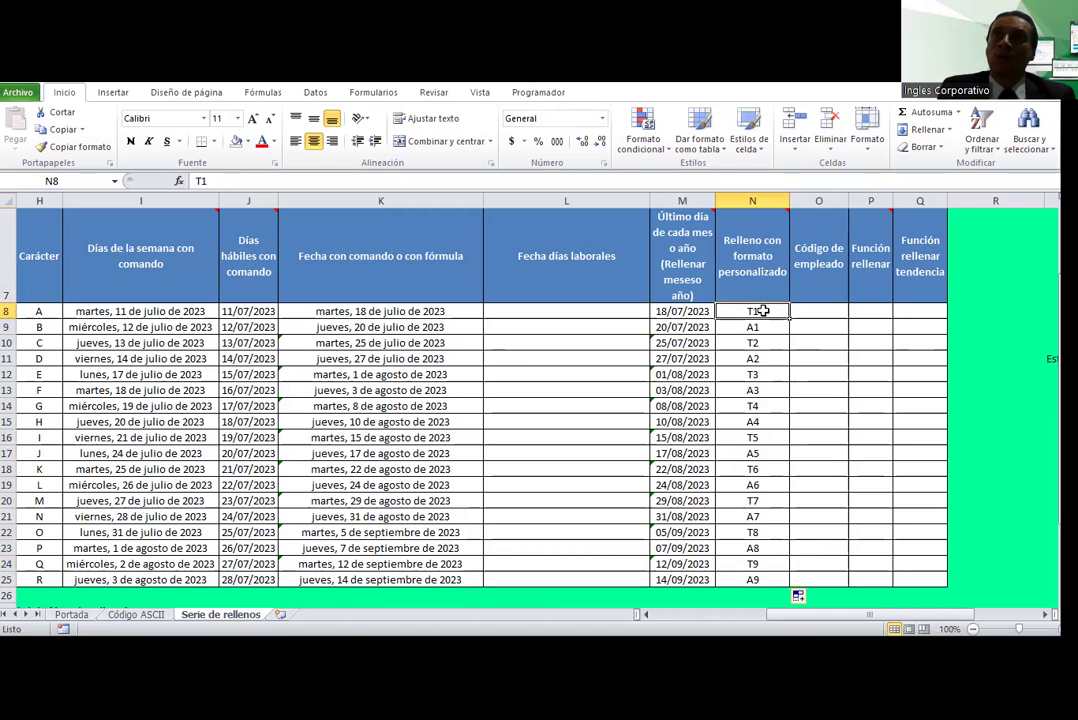
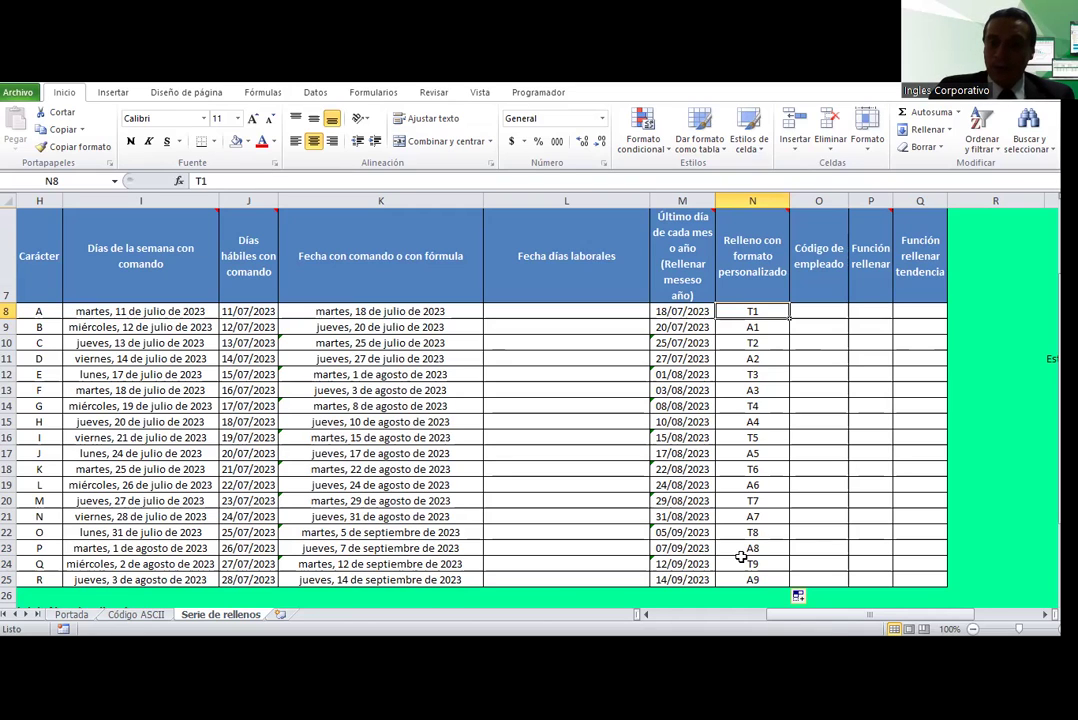
# Step: Select the empty Código de empleado cells O8:O19 below the header
pyautogui.scroll(2, 869, 342)
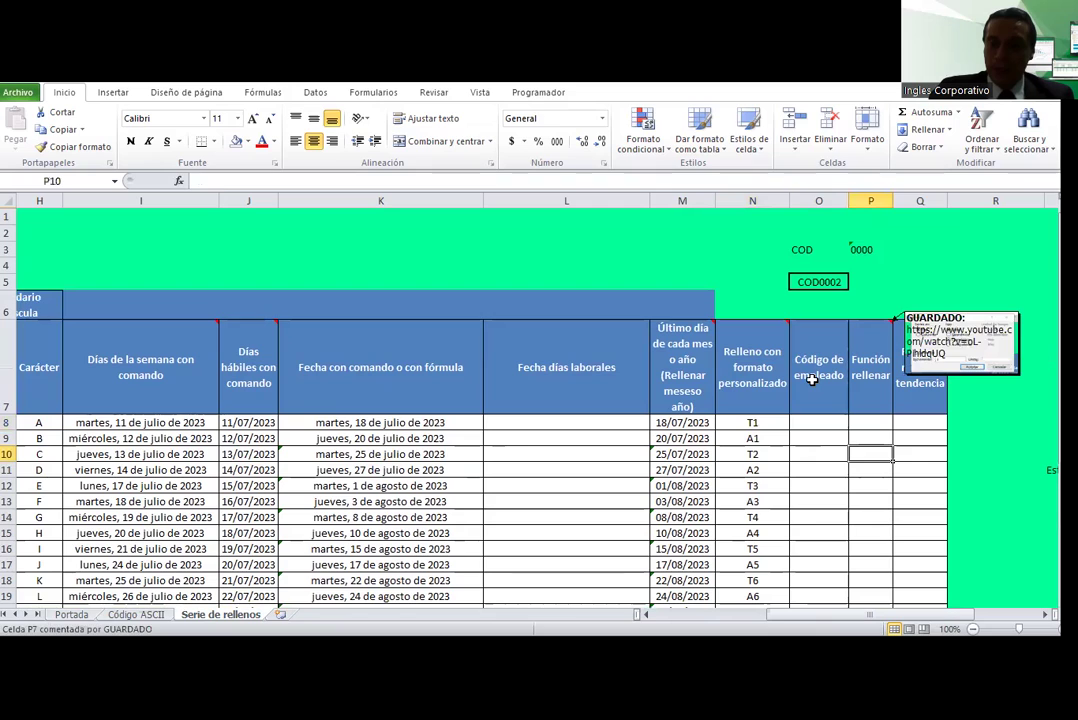
pyautogui.click(813, 379)
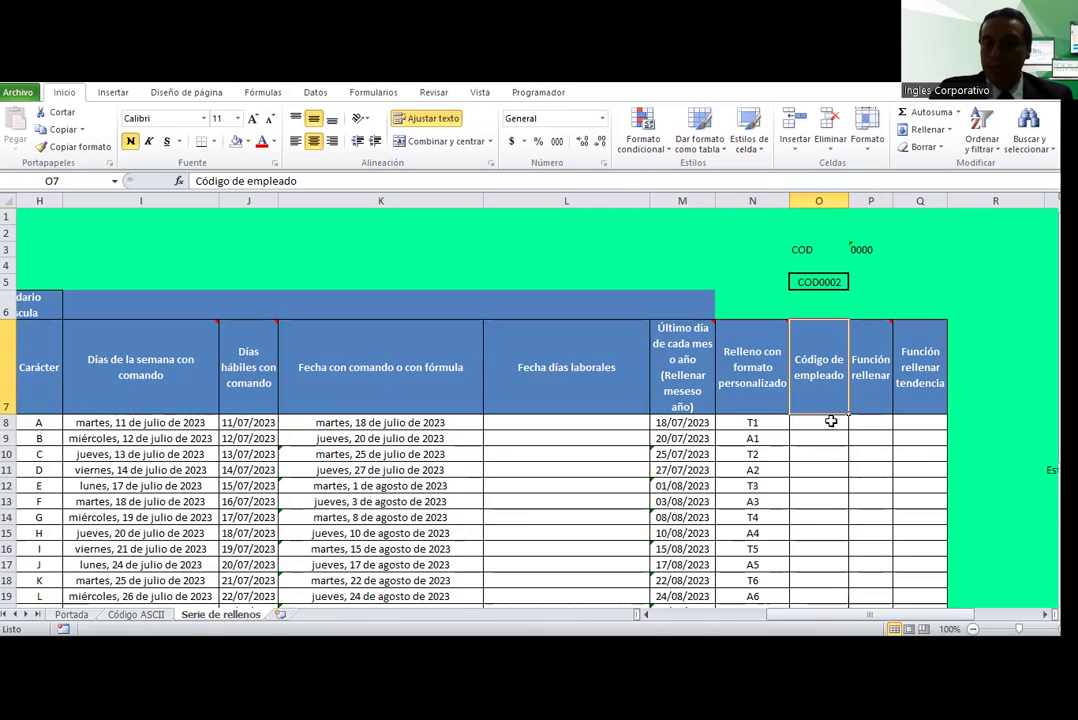
pyautogui.moveTo(831, 421)
pyautogui.mouseDown()
pyautogui.moveTo(834, 630)
pyautogui.moveTo(797, 595)
pyautogui.mouseUp()
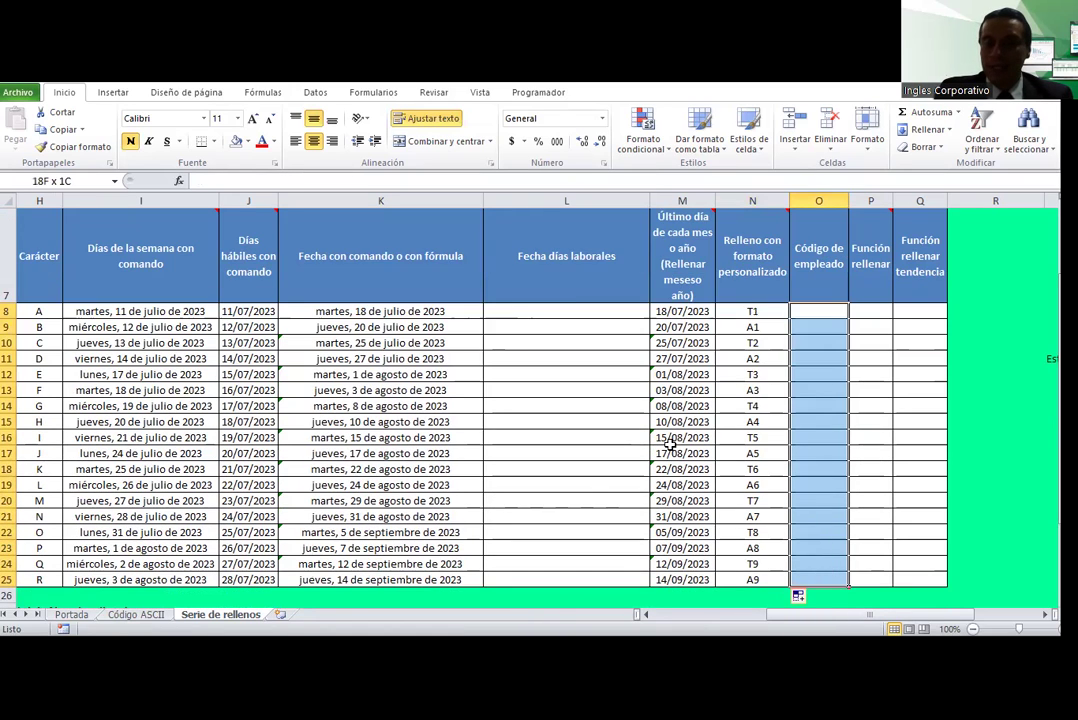
pyautogui.scroll(2, 670, 445)
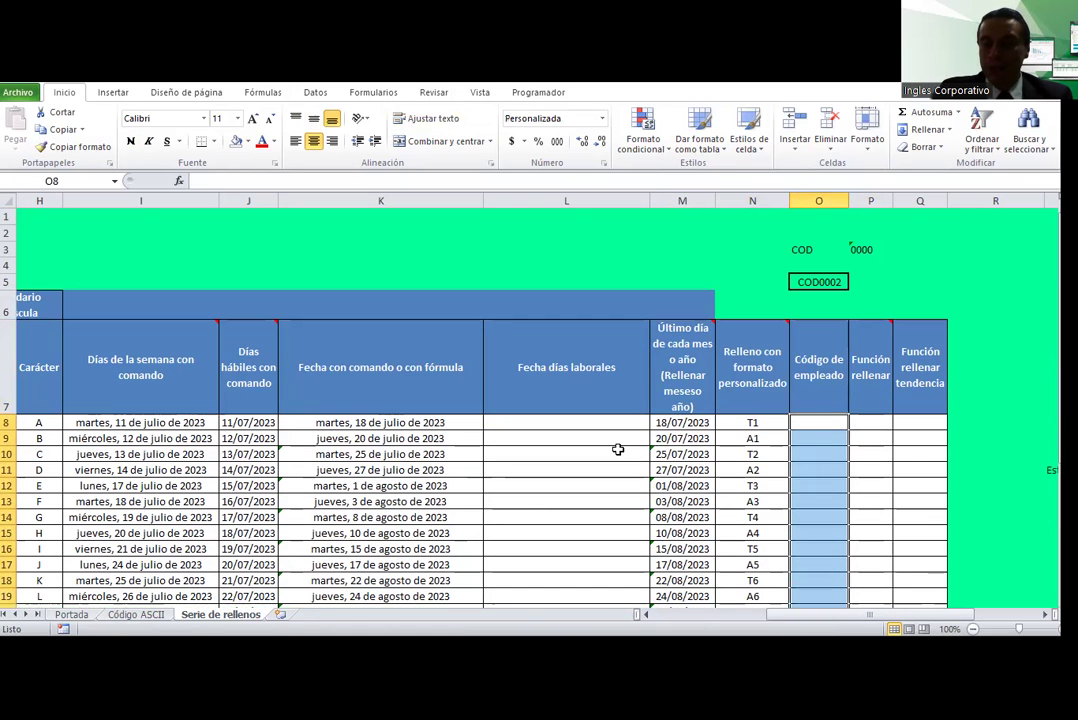
pyautogui.rightClick(818, 428)
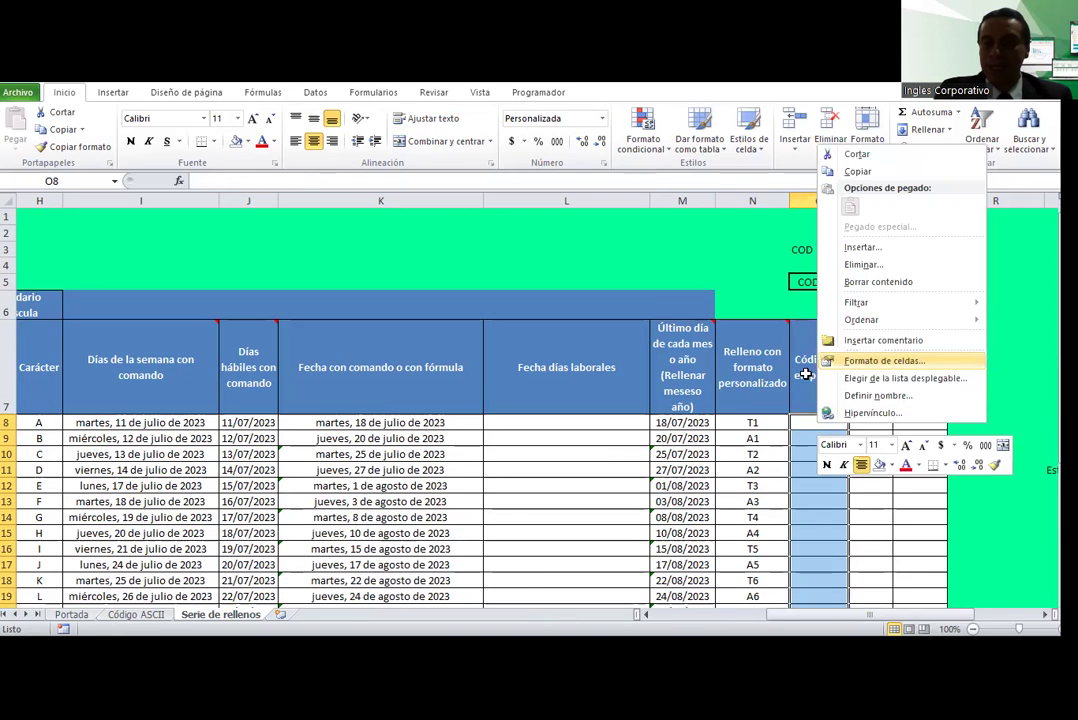
pyautogui.press('Escape')
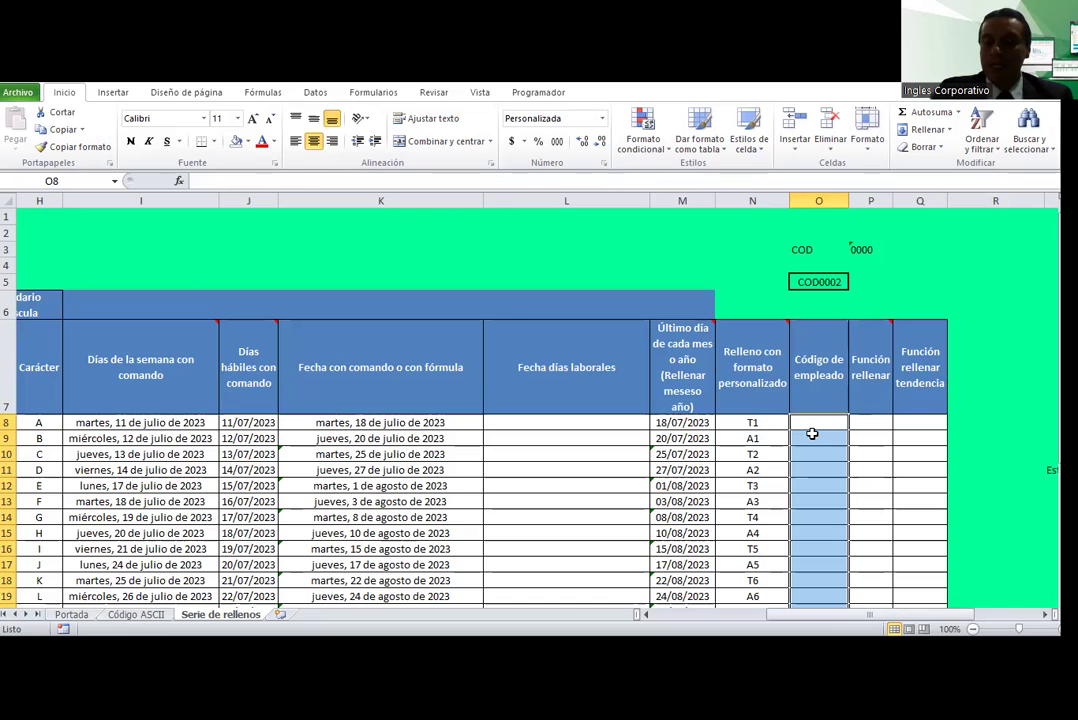
# Step: Apply the custom number format "COD"0000 to the selected cells via Format Cells
pyautogui.hotkey('ctrl', '1')
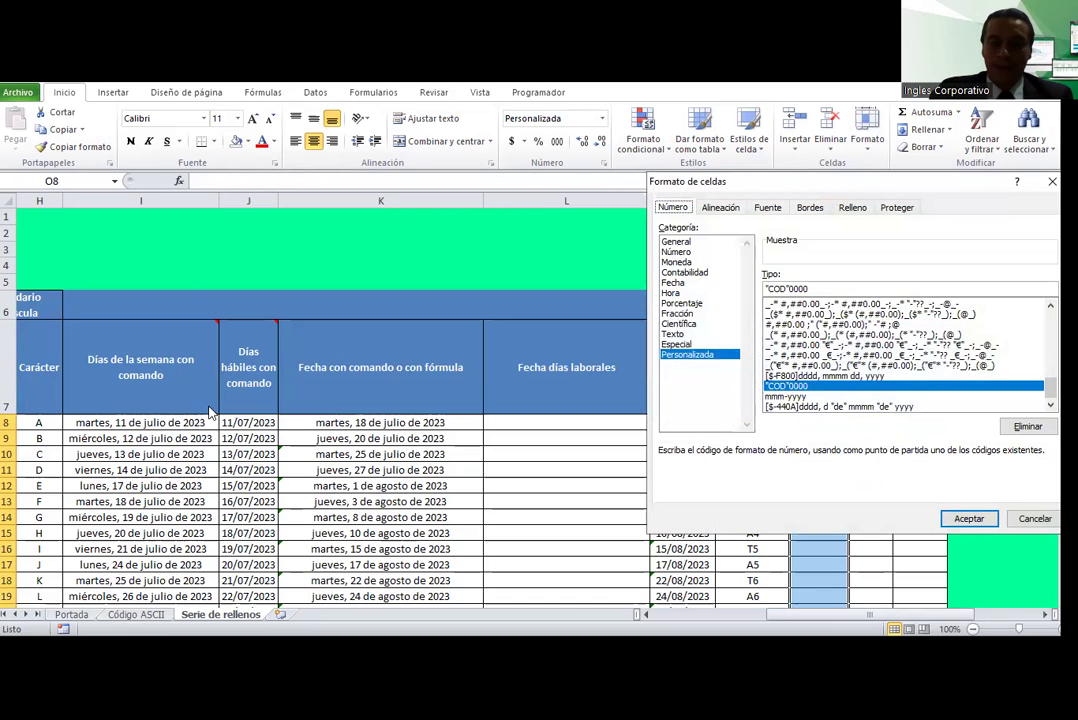
pyautogui.moveTo(760, 181); pyautogui.dragTo(317, 190)
pyautogui.click(254, 365)
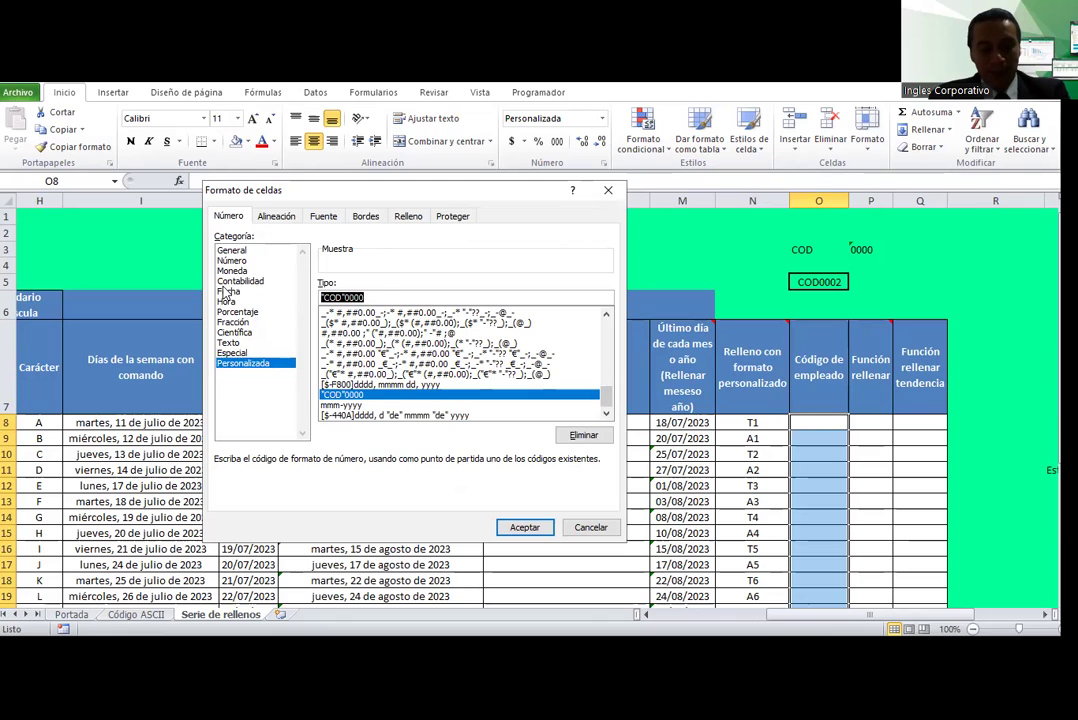
pyautogui.write('"COD"')
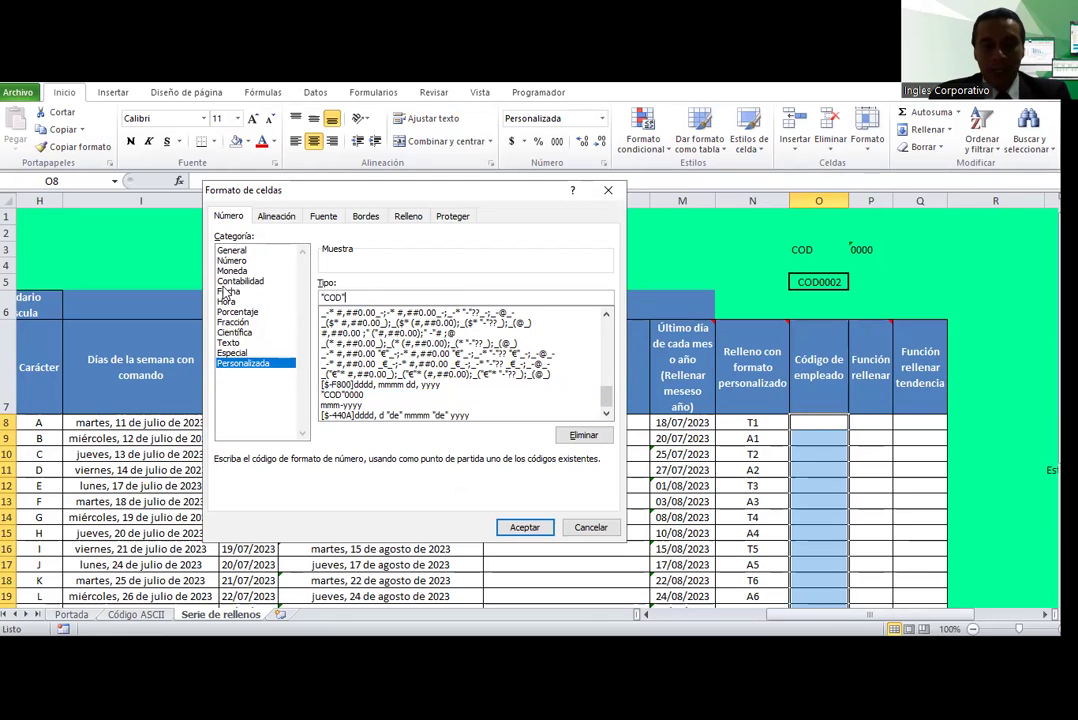
pyautogui.write('0000')
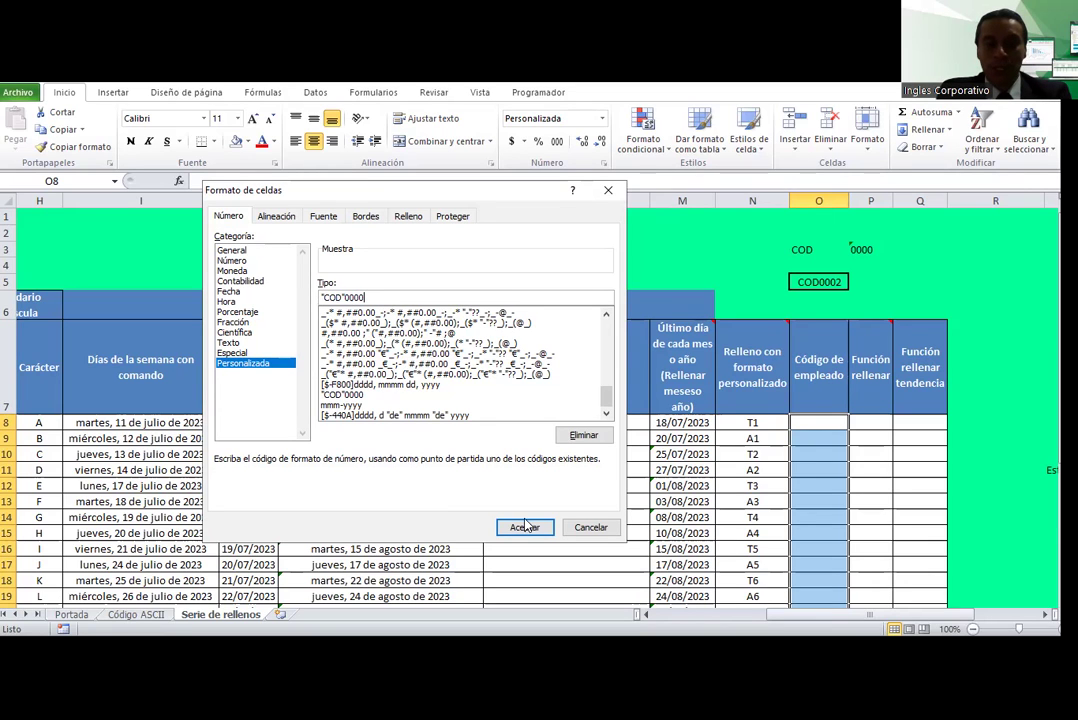
pyautogui.press('Return')
pyautogui.click(801, 421)
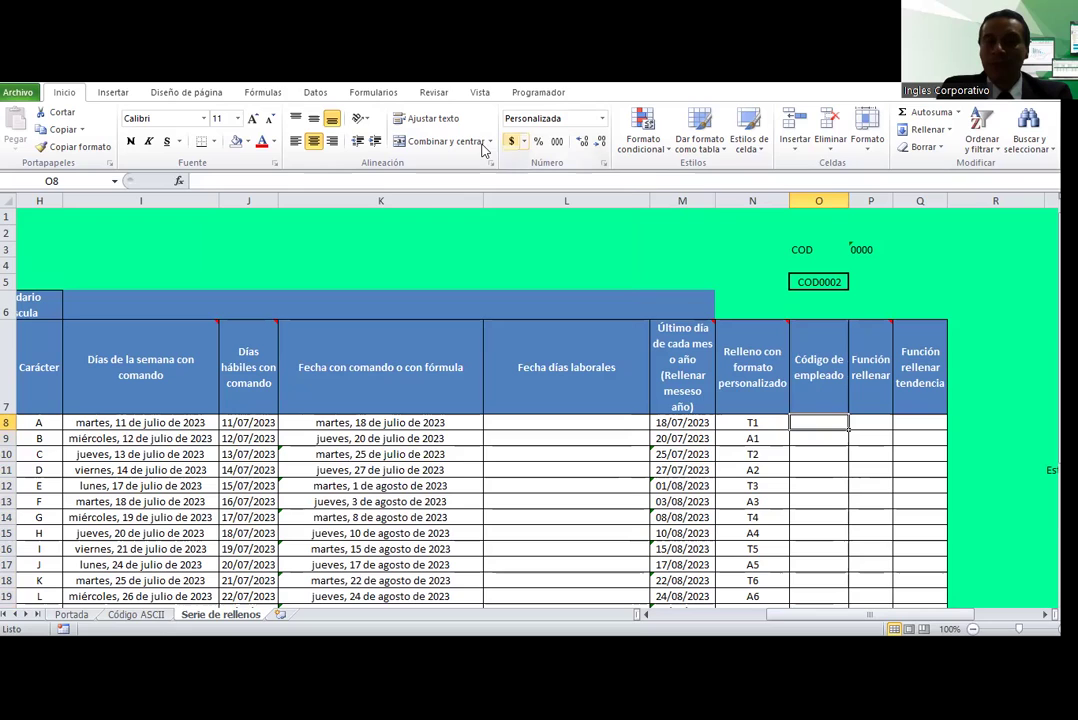
pyautogui.moveTo(752, 367)
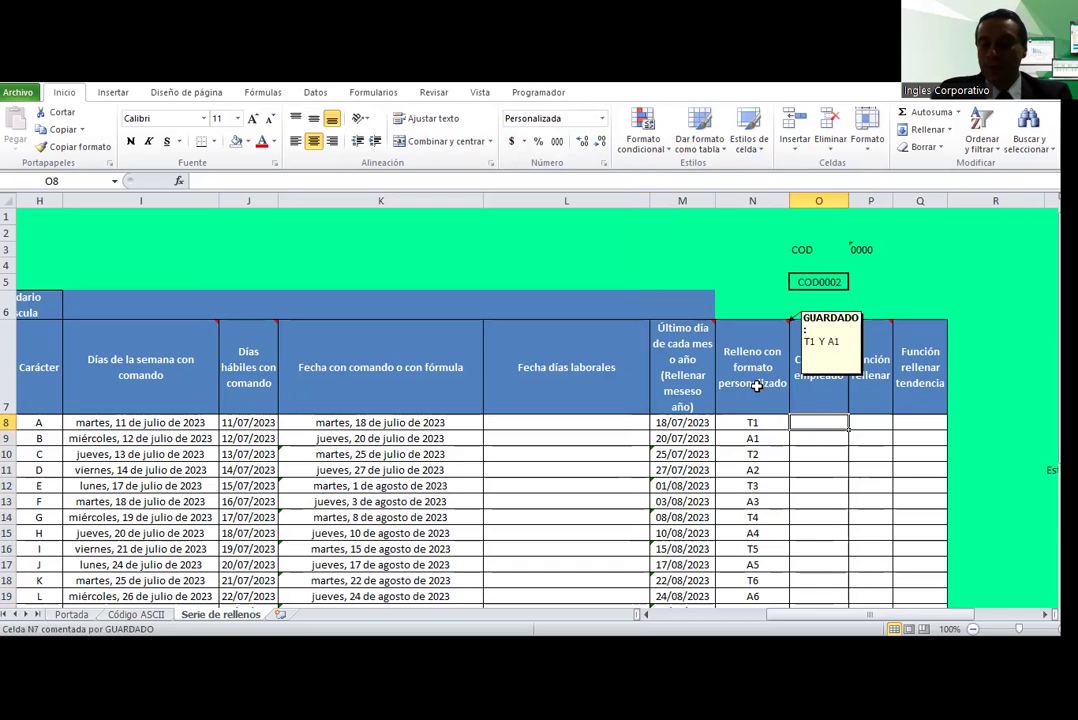
# Step: Enter COD0001 as the first employee code in O8
pyautogui.write('COD0001')
pyautogui.press('Return')
pyautogui.click(825, 424)
pyautogui.press('Down')
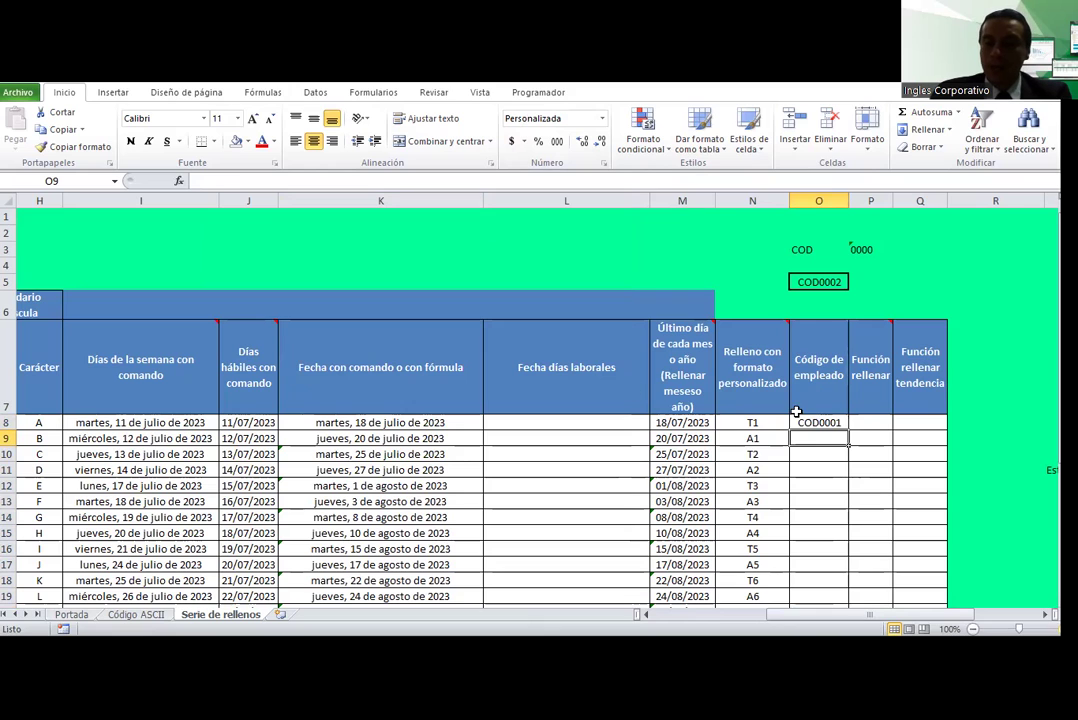
# Step: Fill the code down column O as a Serie de relleno through COD0018
pyautogui.click(835, 423)
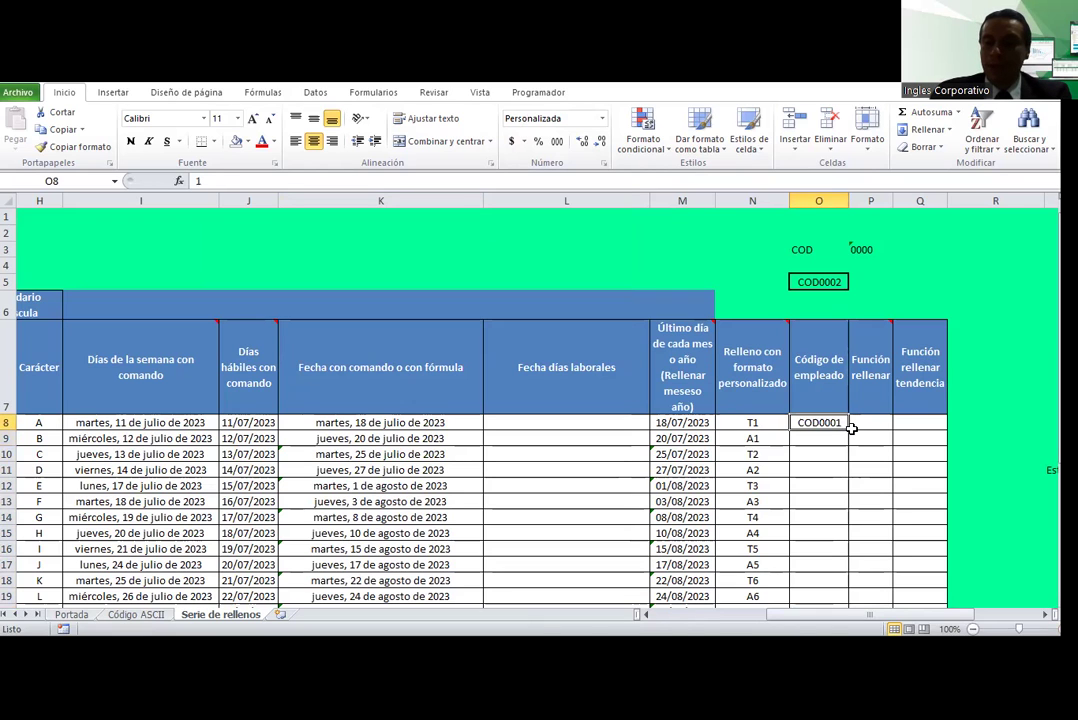
pyautogui.doubleClick(849, 430)
pyautogui.scroll(-3, 853, 427)
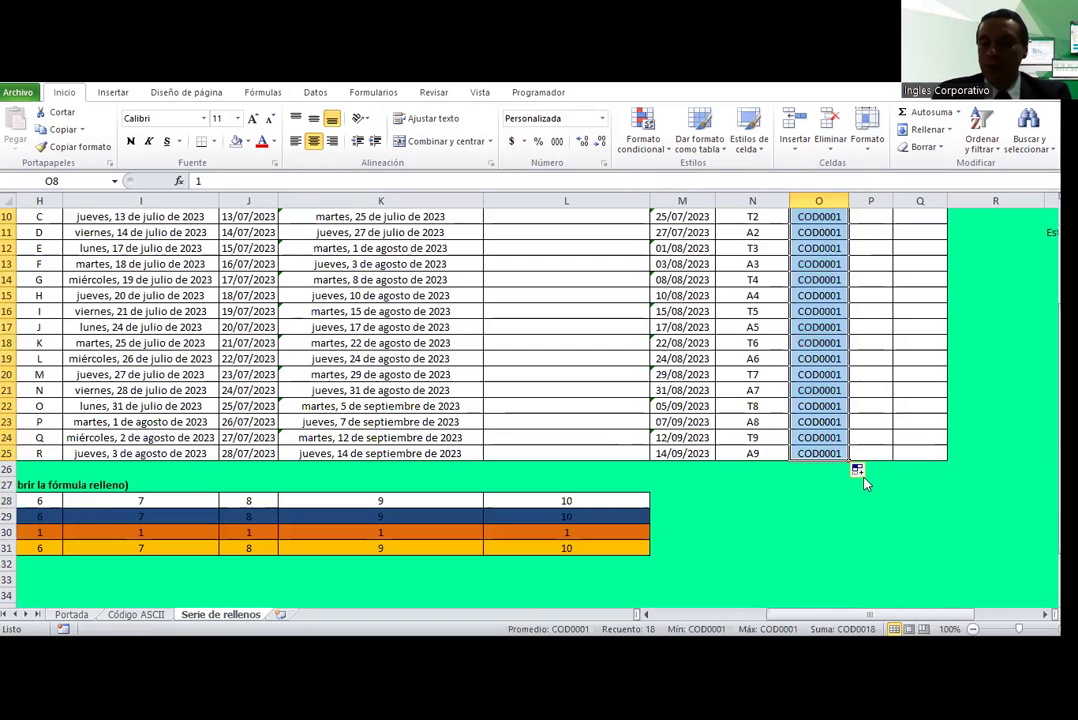
pyautogui.click(860, 470)
pyautogui.click(905, 508)
pyautogui.scroll(2, 859, 380)
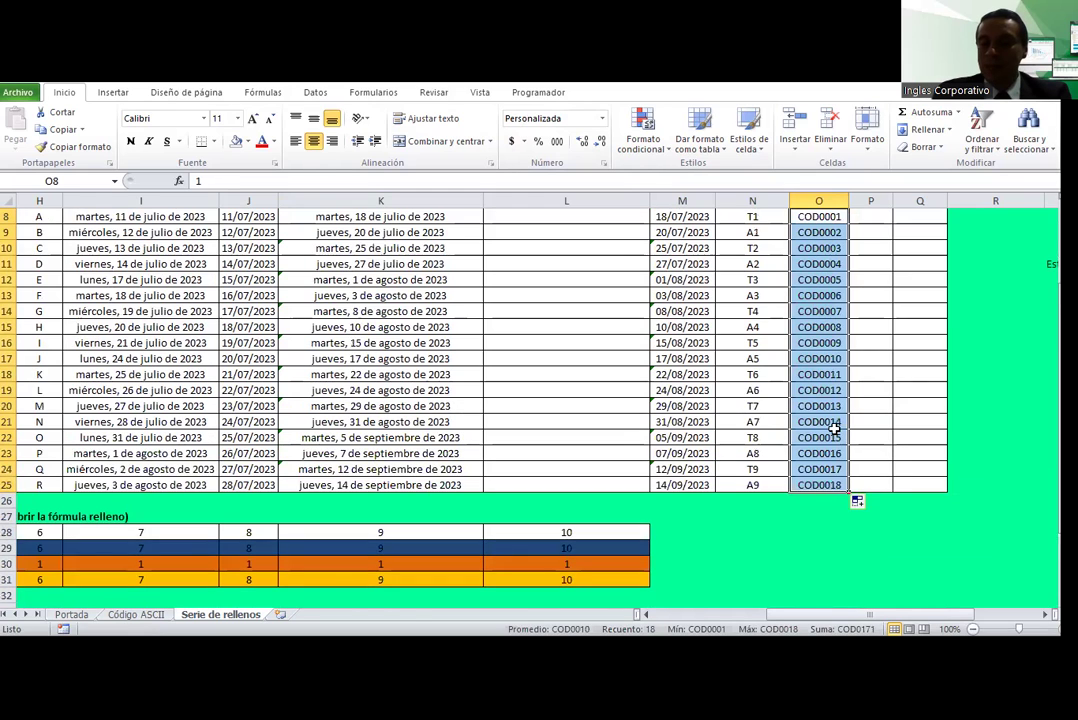
pyautogui.scroll(1, 845, 400)
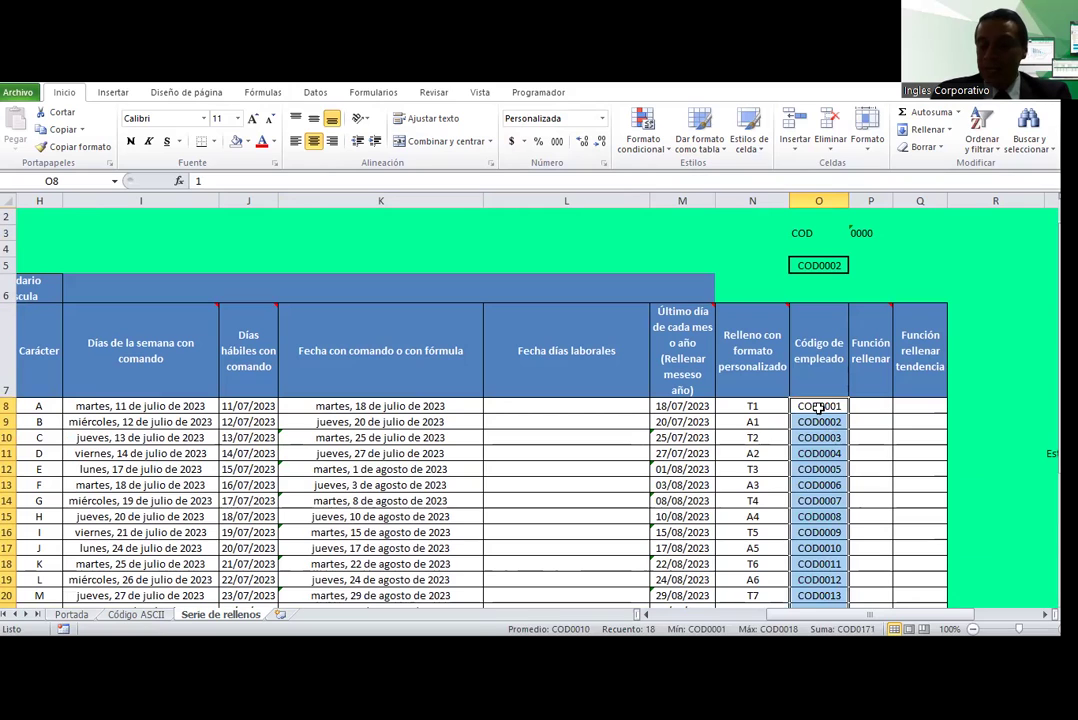
pyautogui.scroll(-1, 818, 408)
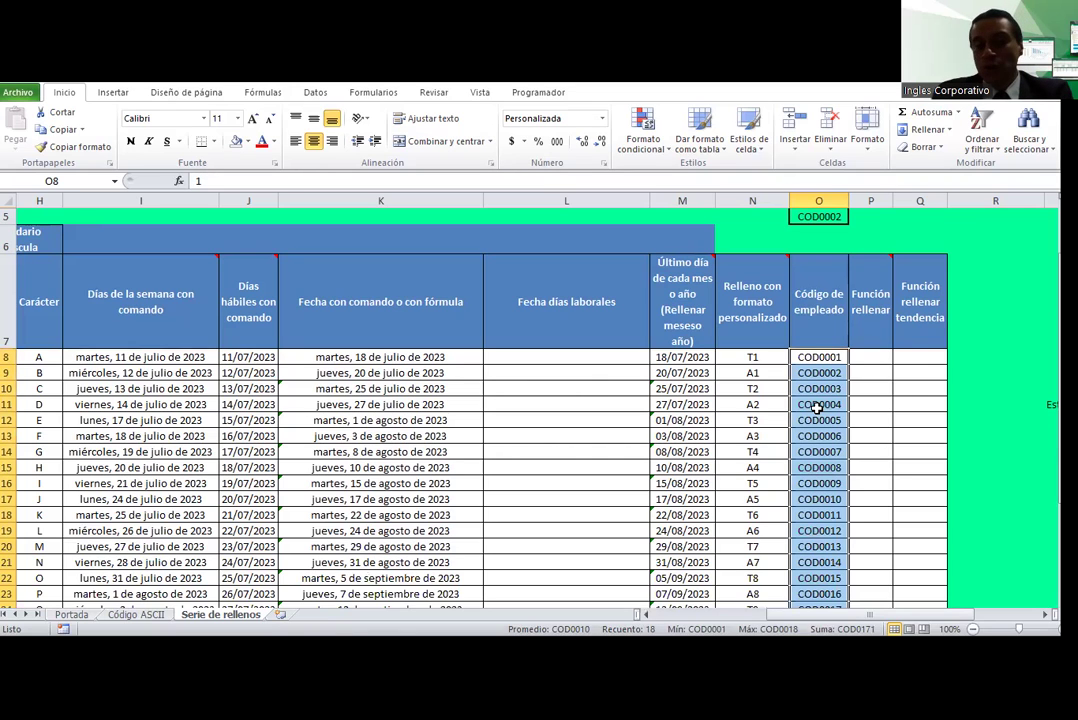
pyautogui.scroll(-2, 862, 462)
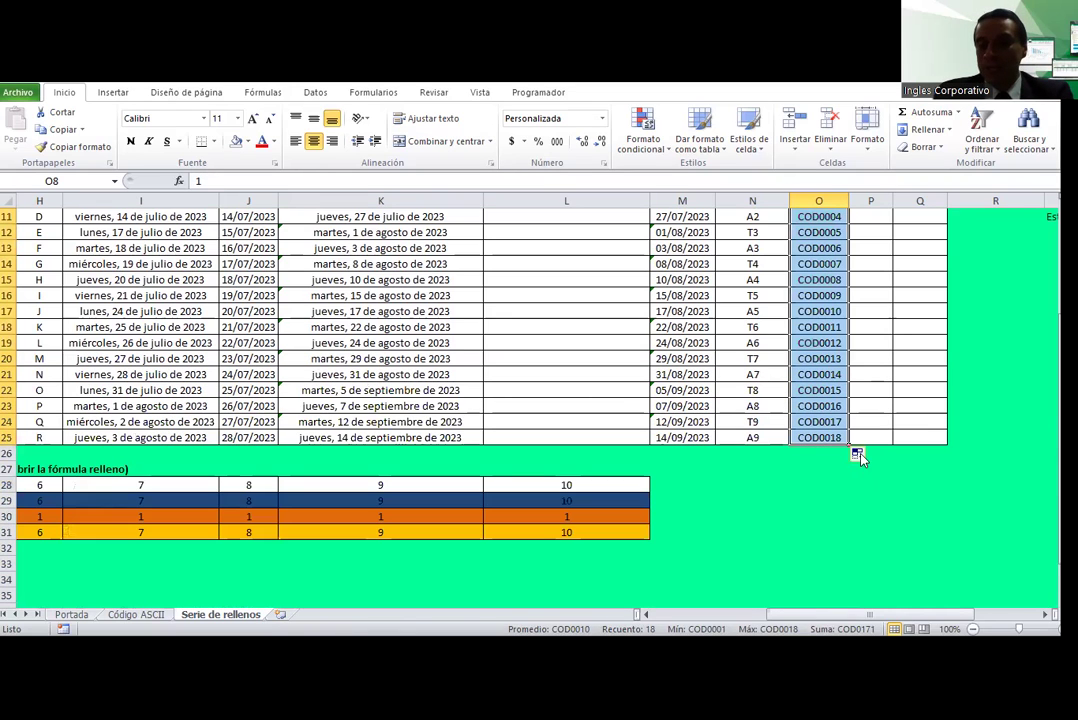
pyautogui.scroll(2, 820, 374)
# Step: Enter the formula =+O8+1 in O9 and copy it down the code column
pyautogui.click(820, 372)
pyautogui.write('+O8')
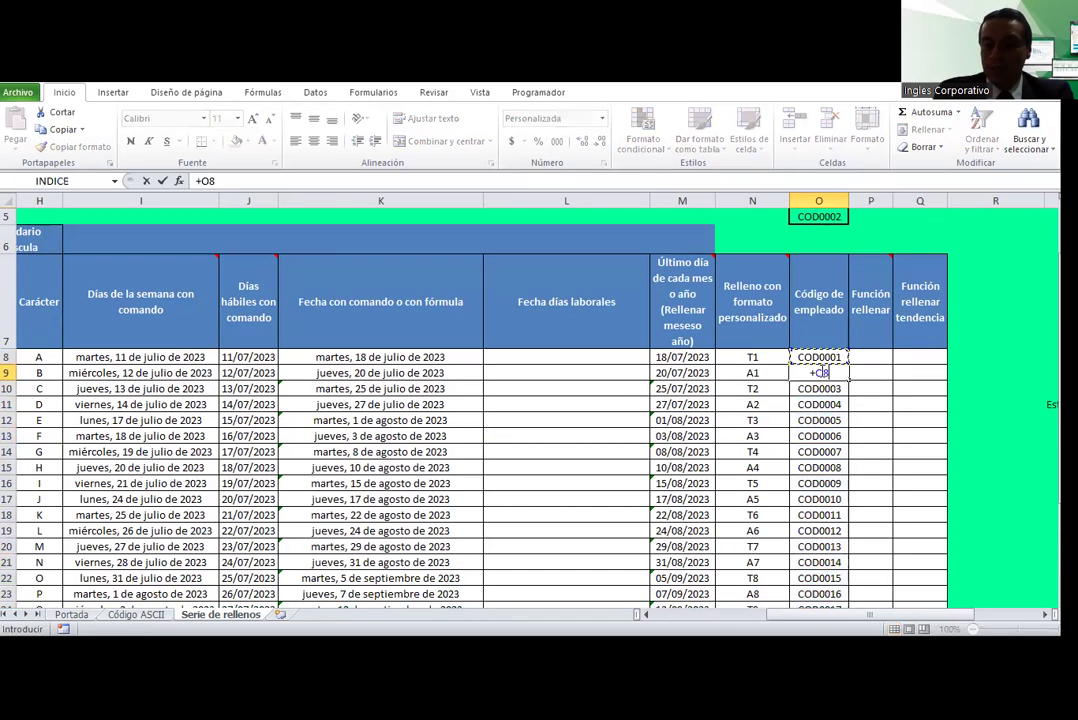
pyautogui.write('+1')
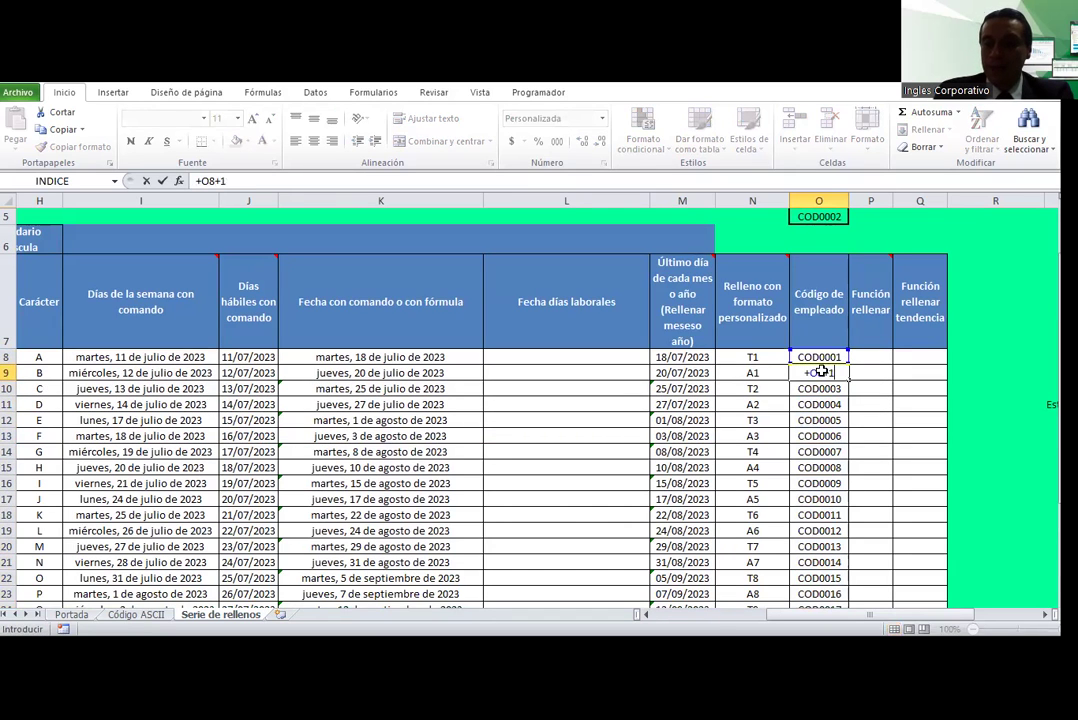
pyautogui.hotkey('ctrl', 'Return')
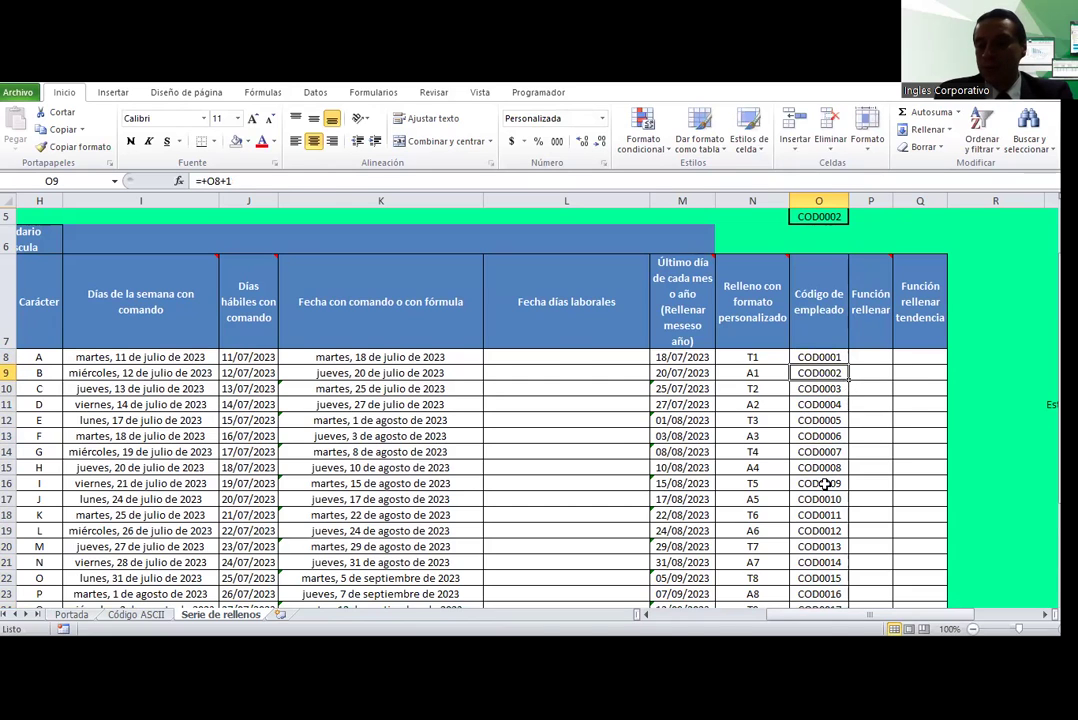
pyautogui.moveTo(848, 380); pyautogui.dragTo(840, 600)
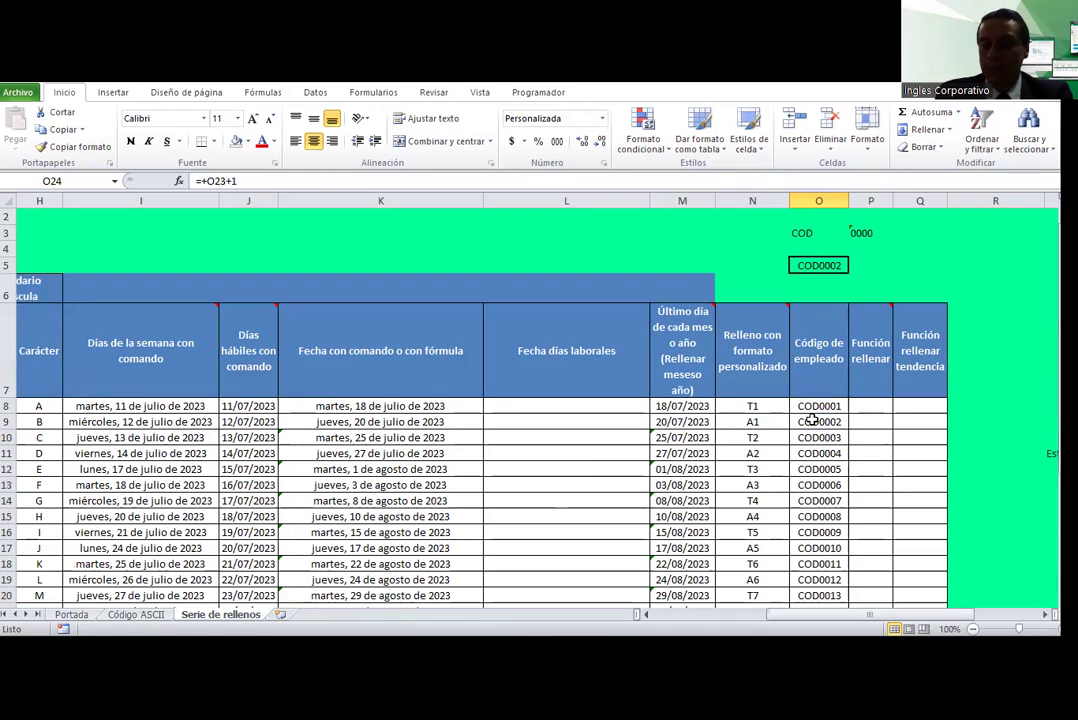
# Step: Inspect the Función rellenar and Función rellenar tendencia heading cells P7 and Q7
pyautogui.click(887, 326)
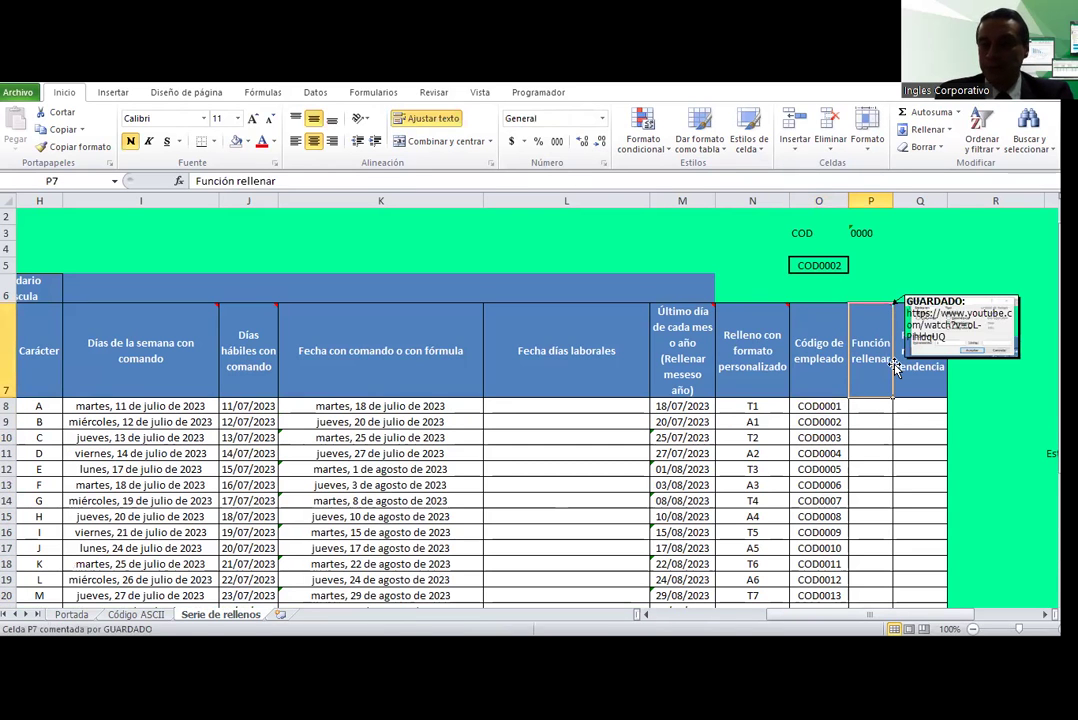
pyautogui.click(924, 380)
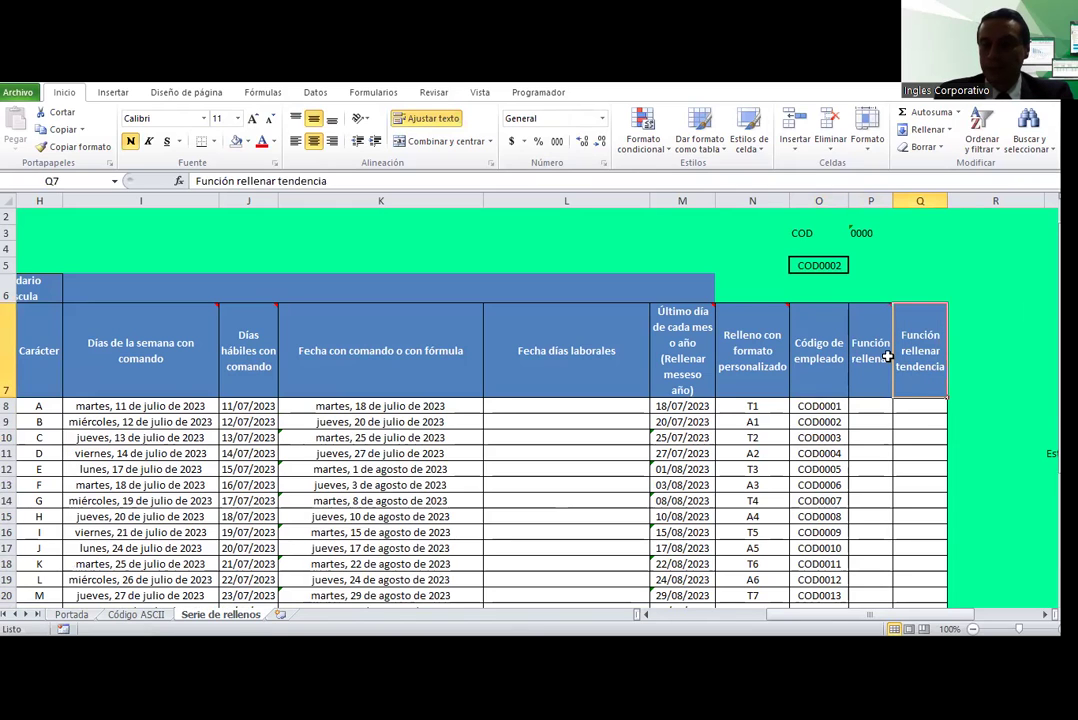
pyautogui.click(887, 357)
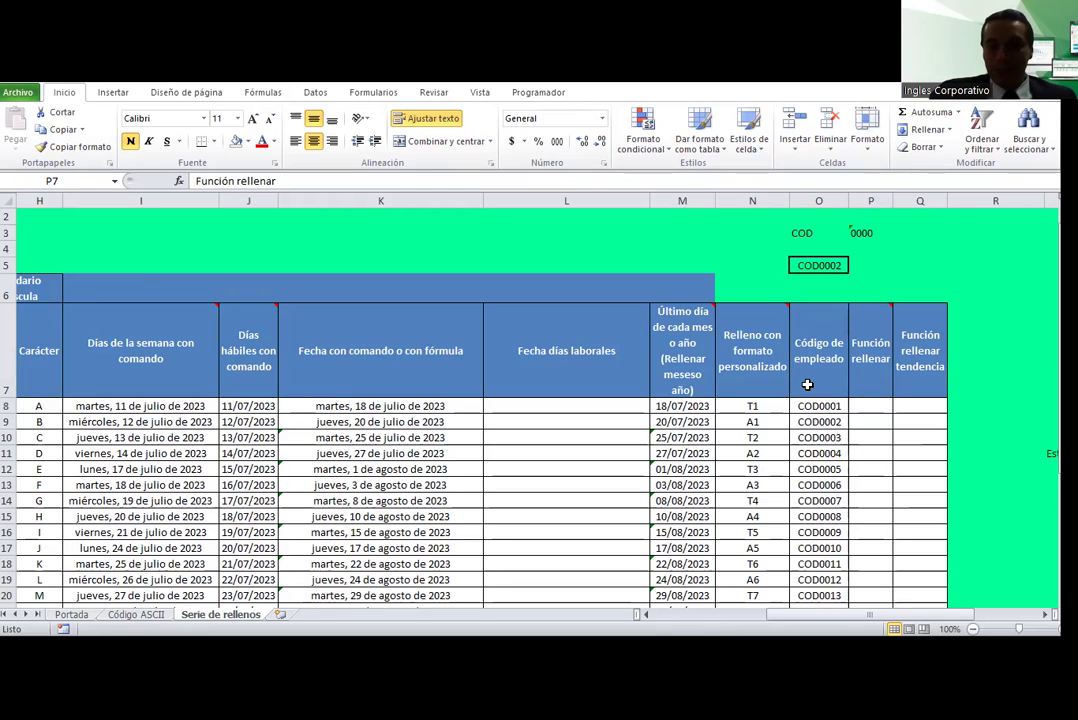
# Step: Delete the codes in O8:O25, set them to General format, and reselect the range
pyautogui.moveTo(819, 406); pyautogui.dragTo(818, 571)
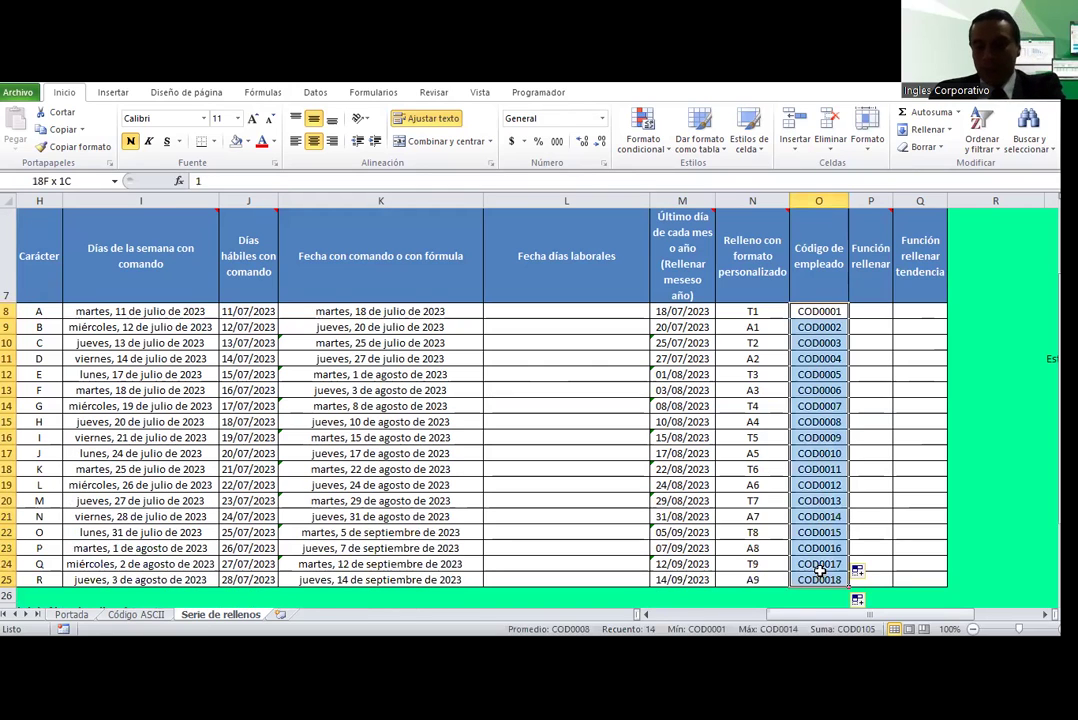
pyautogui.press('Delete')
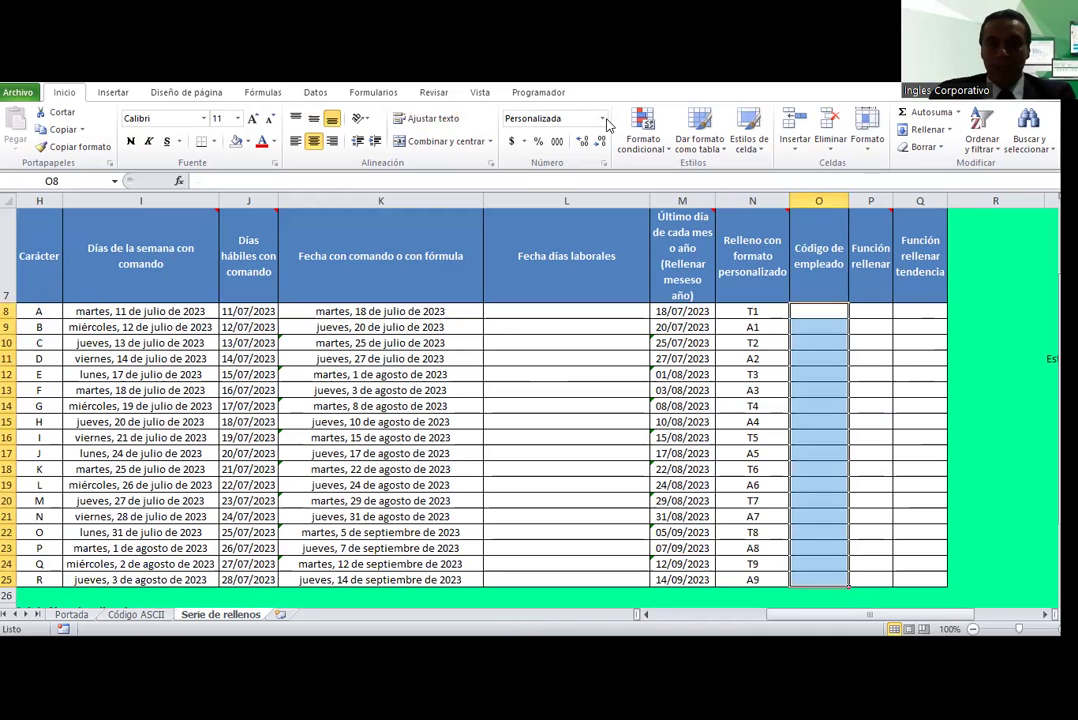
pyautogui.click(602, 118)
pyautogui.click(570, 147)
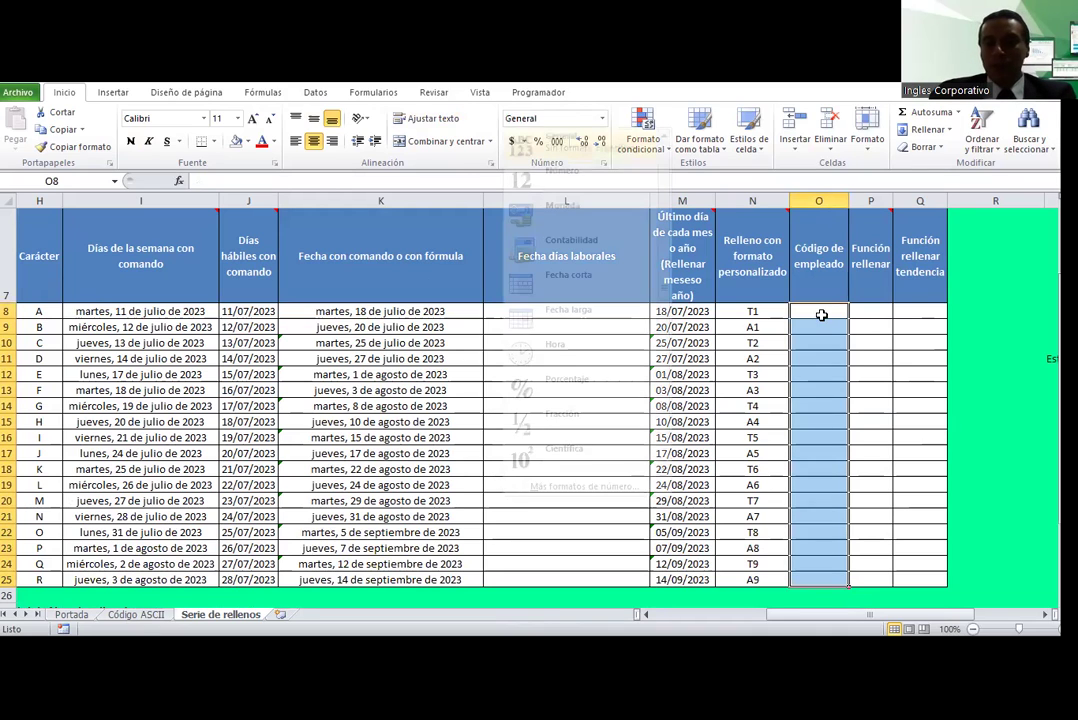
pyautogui.click(920, 421)
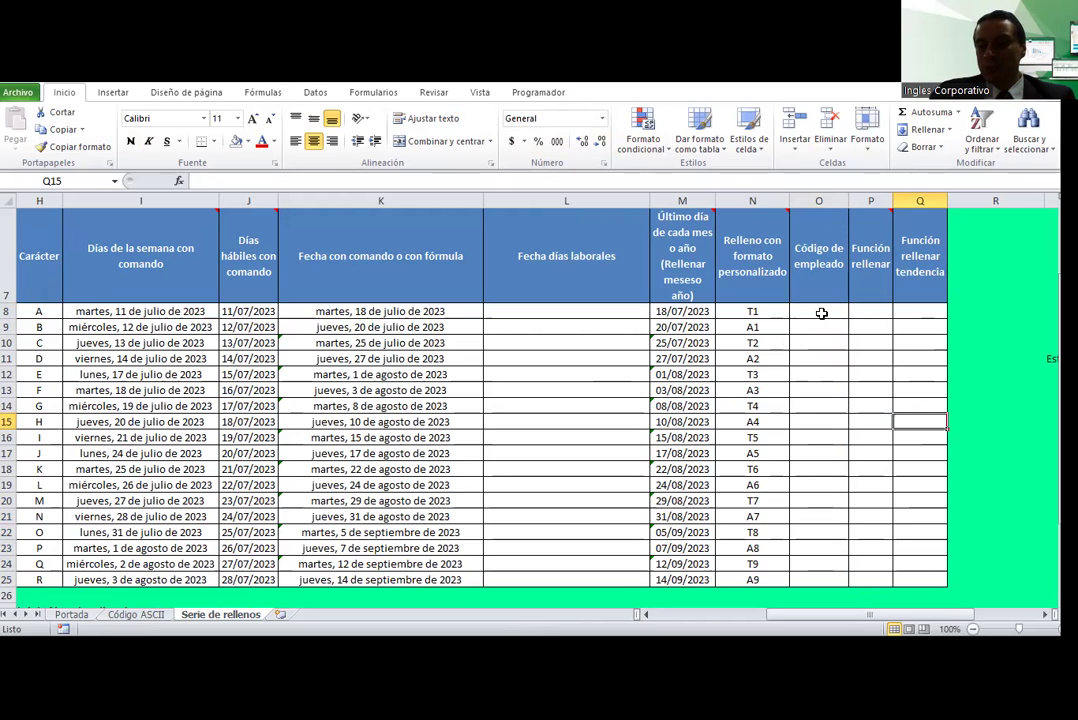
pyautogui.moveTo(821, 313); pyautogui.dragTo(818, 580)
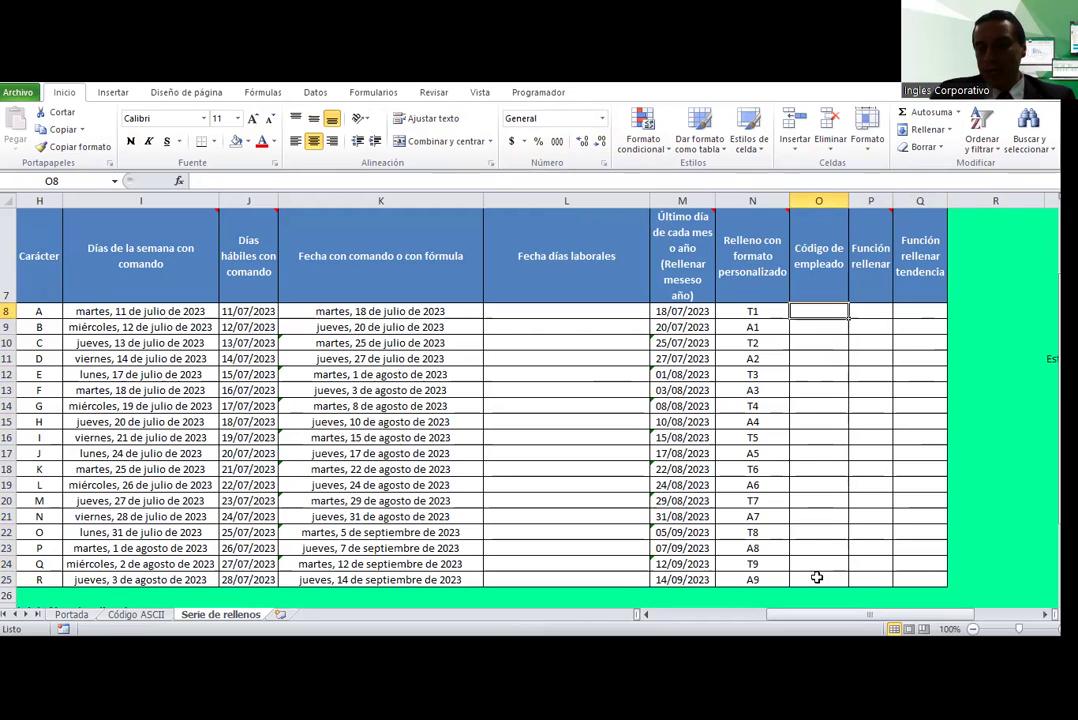
# Step: Apply the custom format "COD"0000 to O8:O25 through the Format Cells dialog
pyautogui.rightClick(818, 316)
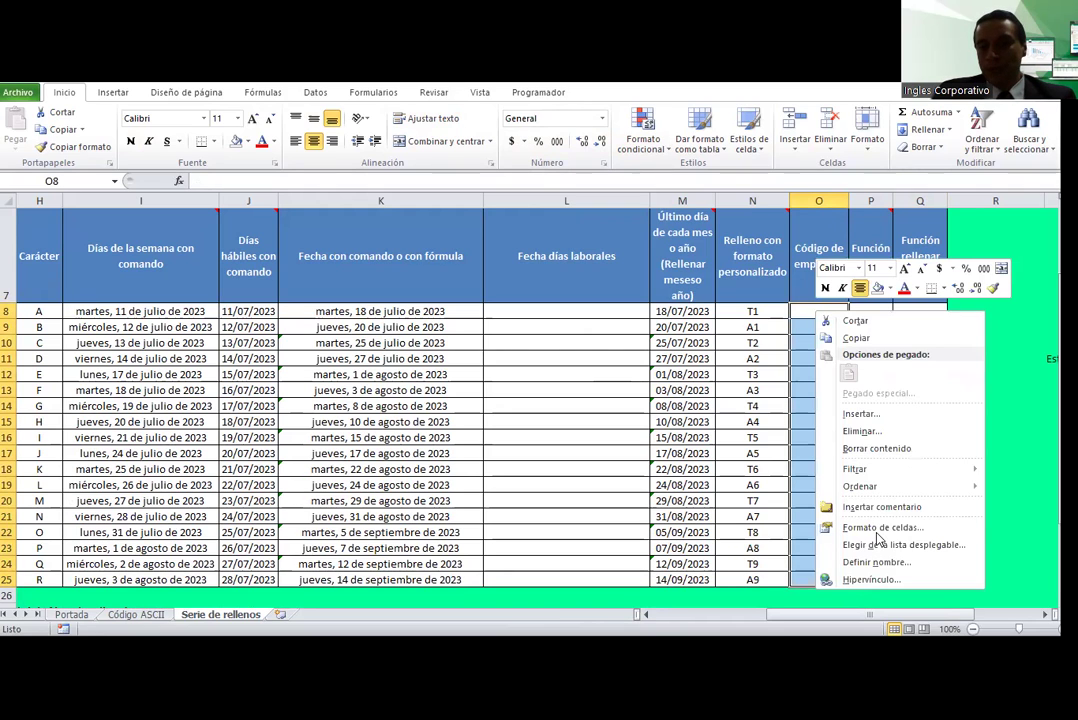
pyautogui.press('Return')
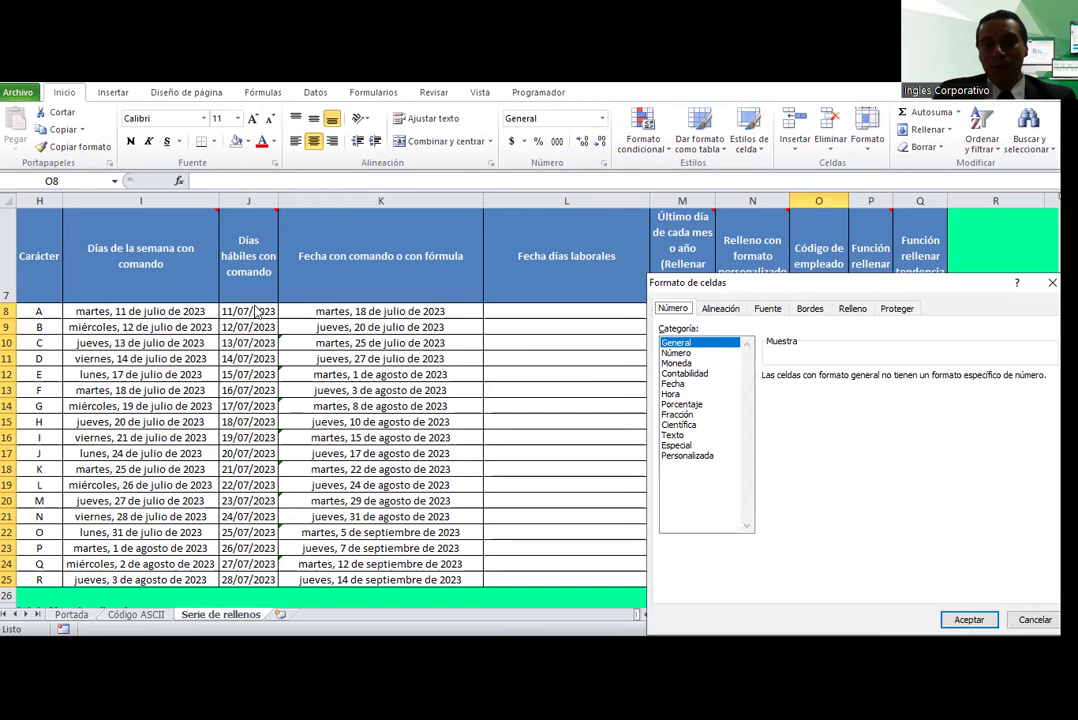
pyautogui.moveTo(718, 285); pyautogui.dragTo(278, 136)
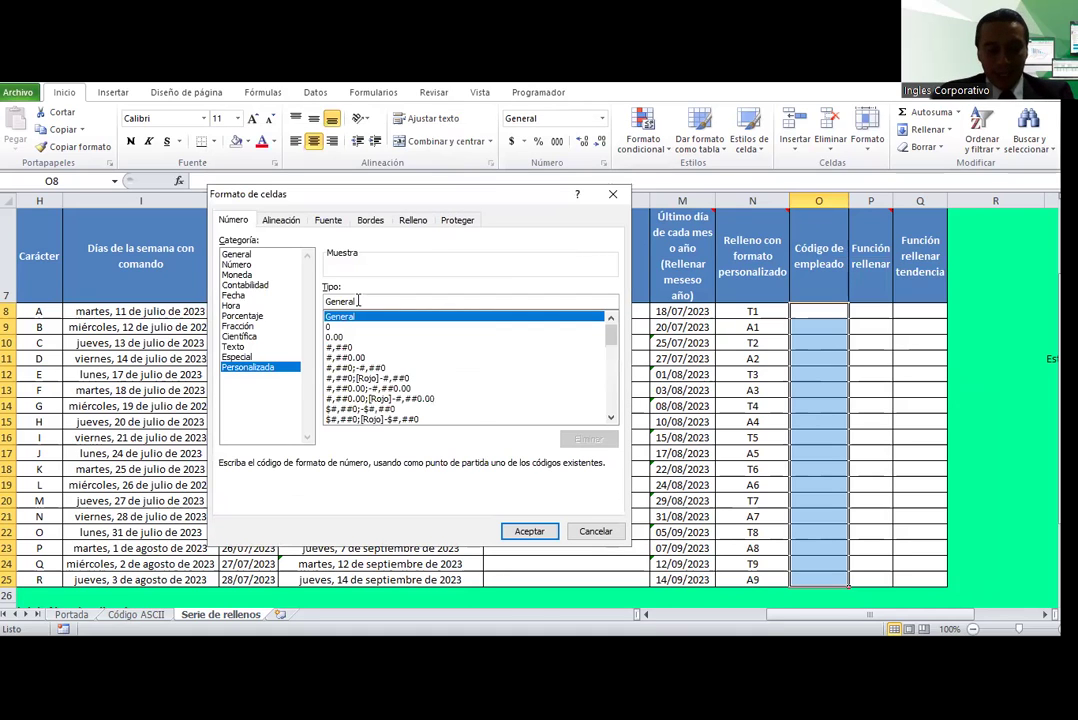
pyautogui.doubleClick(358, 300)
pyautogui.write('"COD"0000')
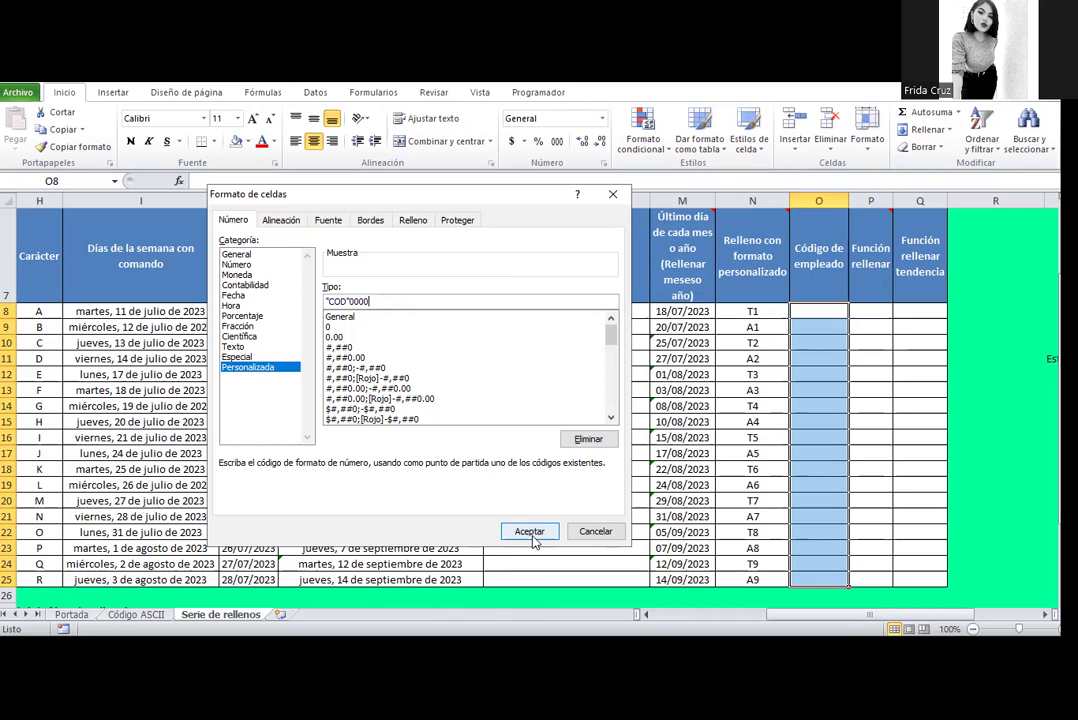
pyautogui.click(533, 534)
pyautogui.click(828, 312)
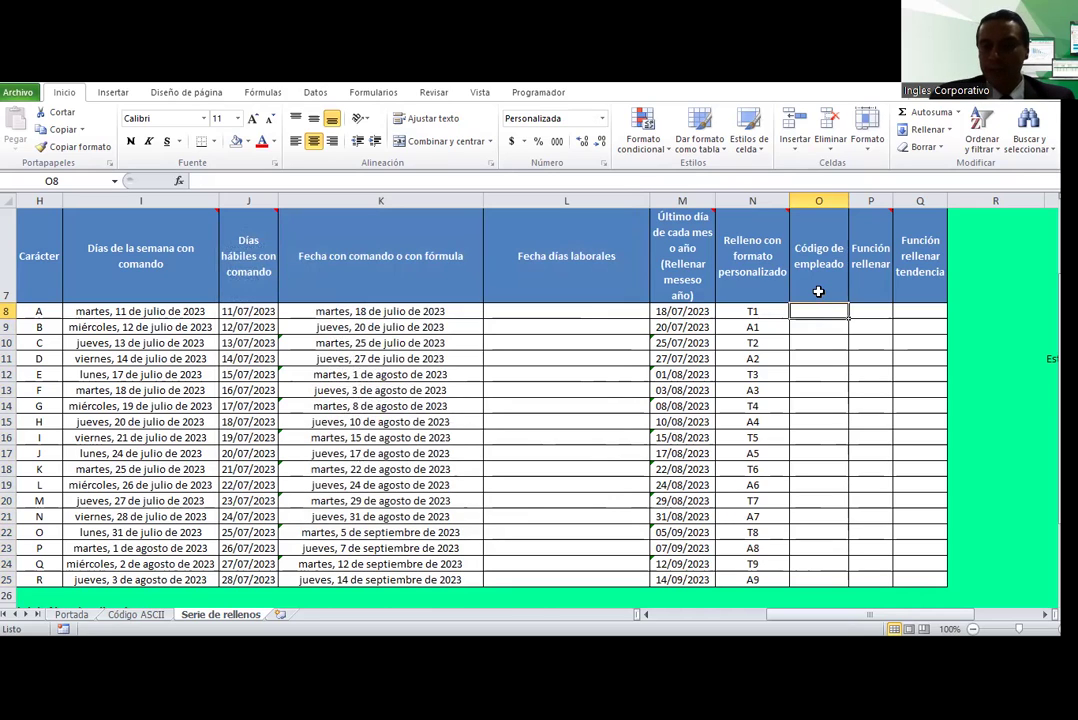
# Step: Enter COD0001 in O8 and fill it down to row 25 as an incrementing series
pyautogui.write('COD0001')
pyautogui.press('Return')
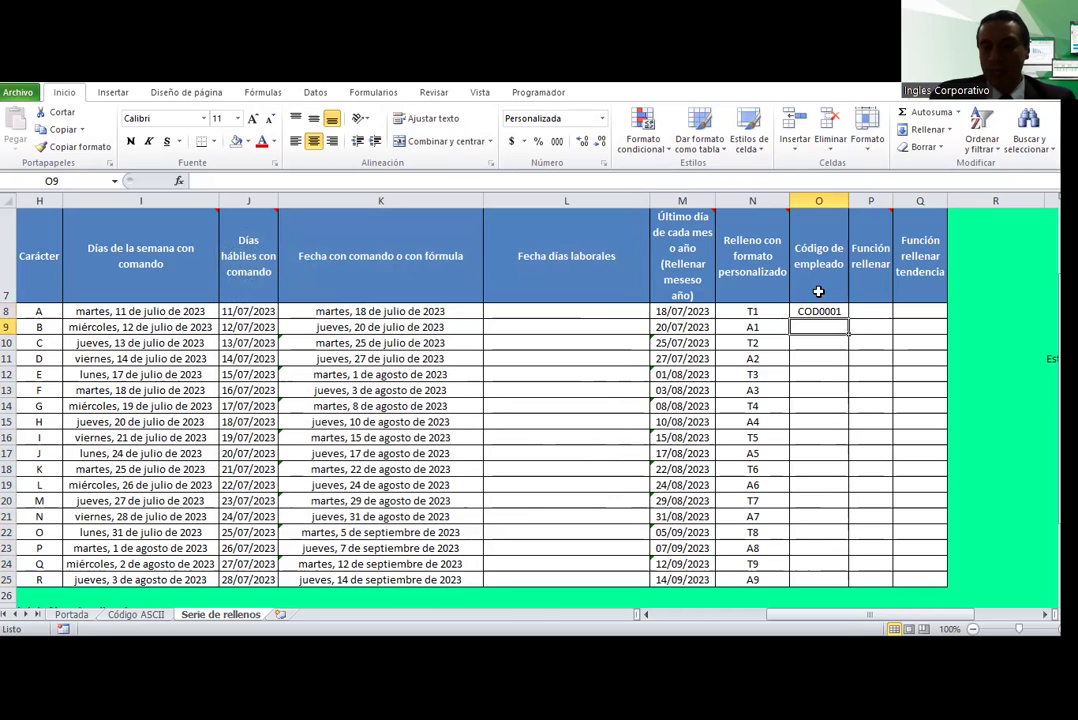
pyautogui.click(832, 310)
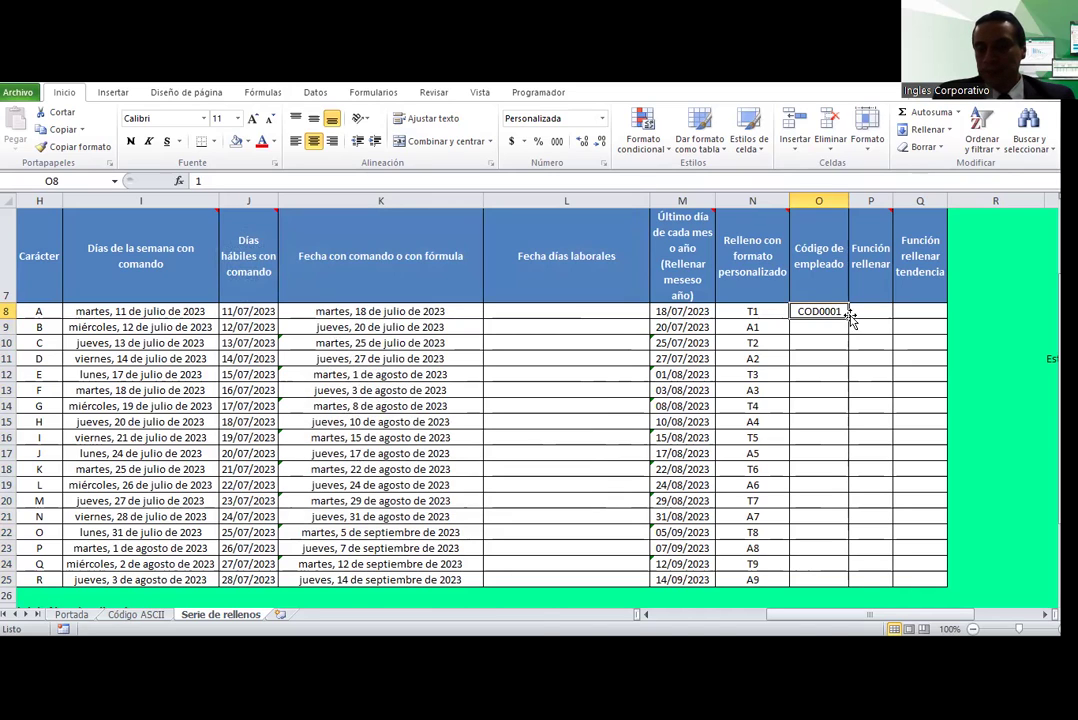
pyautogui.doubleClick(847, 317)
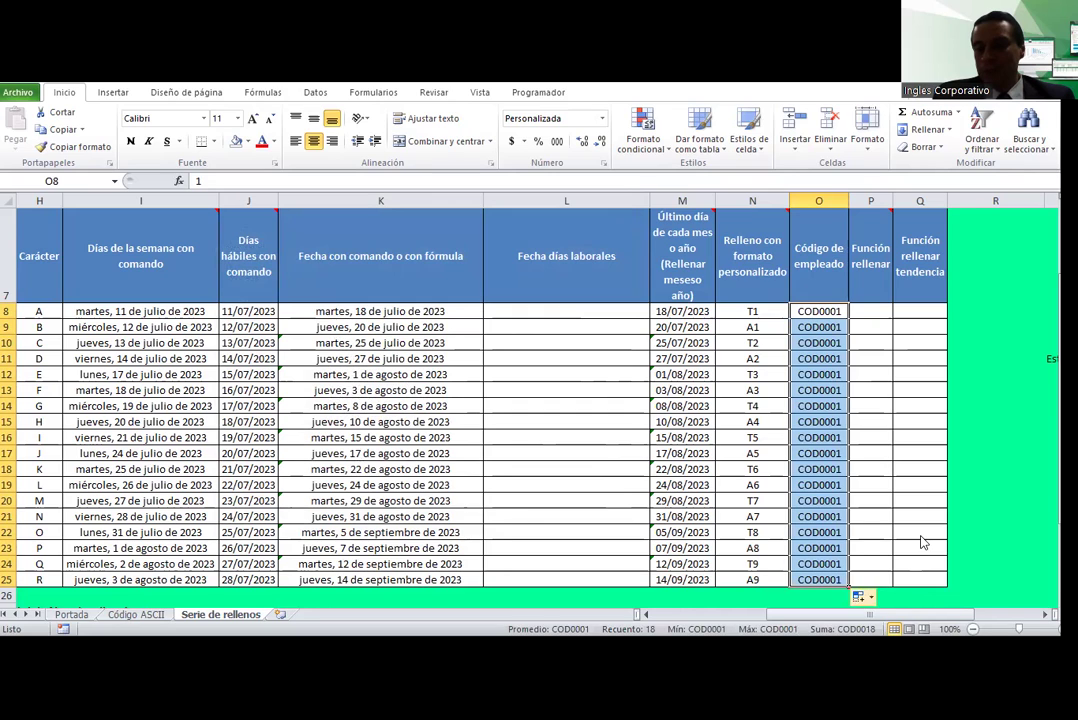
pyautogui.click(866, 598)
pyautogui.click(905, 541)
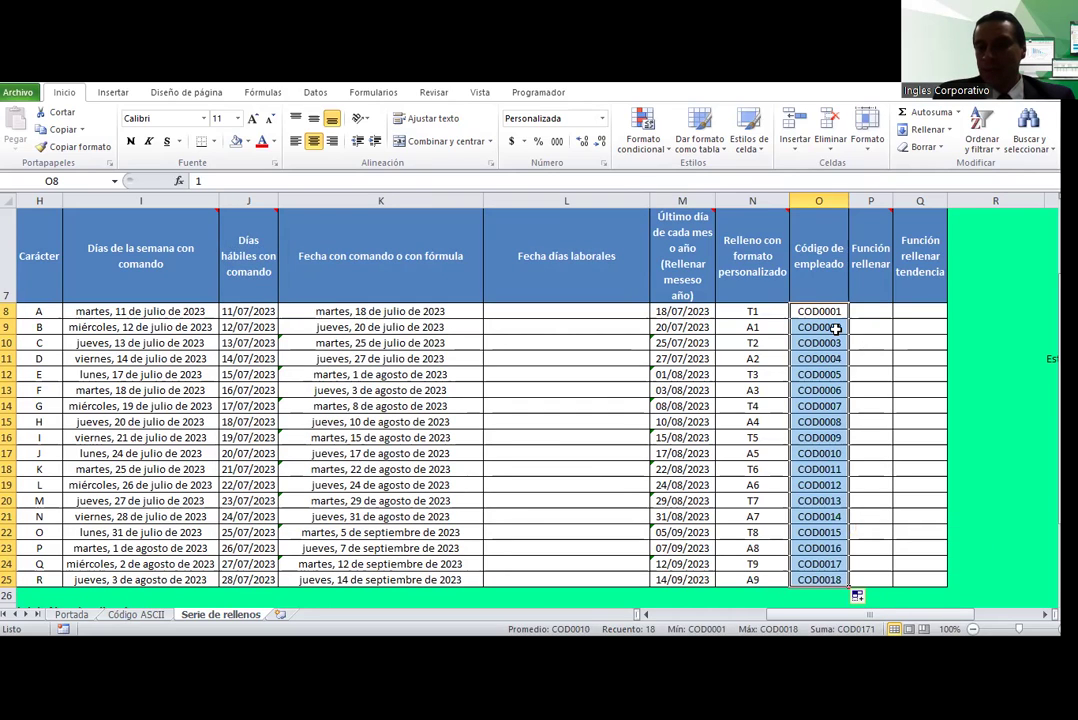
# Step: Check the underlying values of several code cells down column O
pyautogui.click(825, 374)
pyautogui.click(825, 485)
pyautogui.click(830, 564)
pyautogui.click(833, 578)
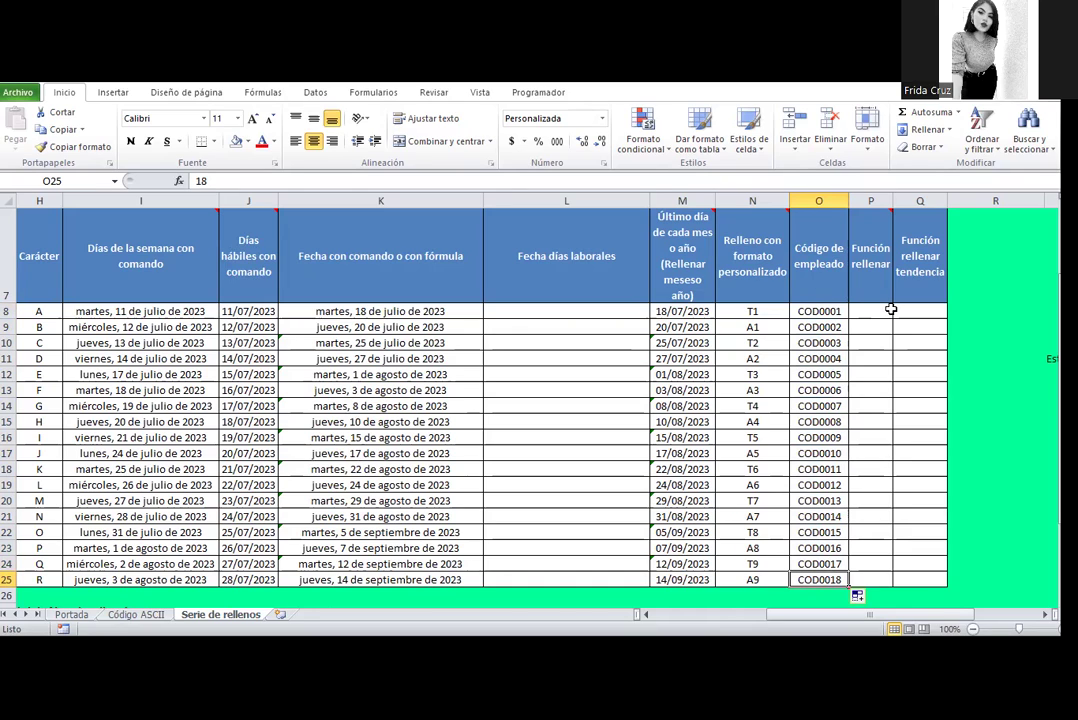
pyautogui.click(886, 311)
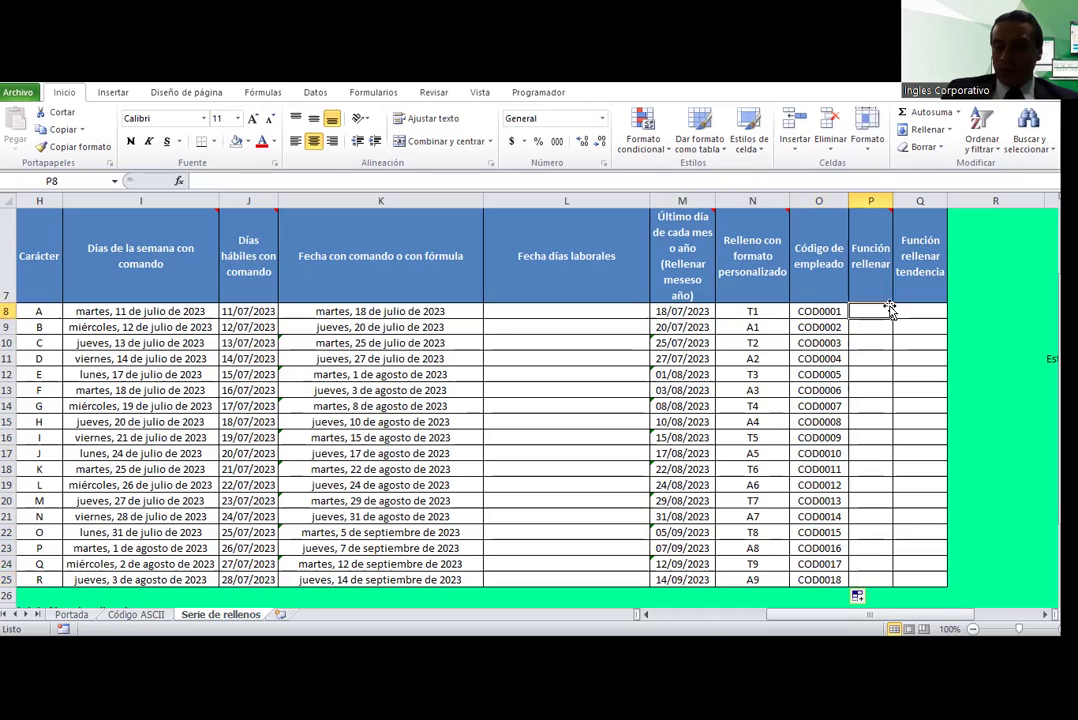
pyautogui.click(999, 150)
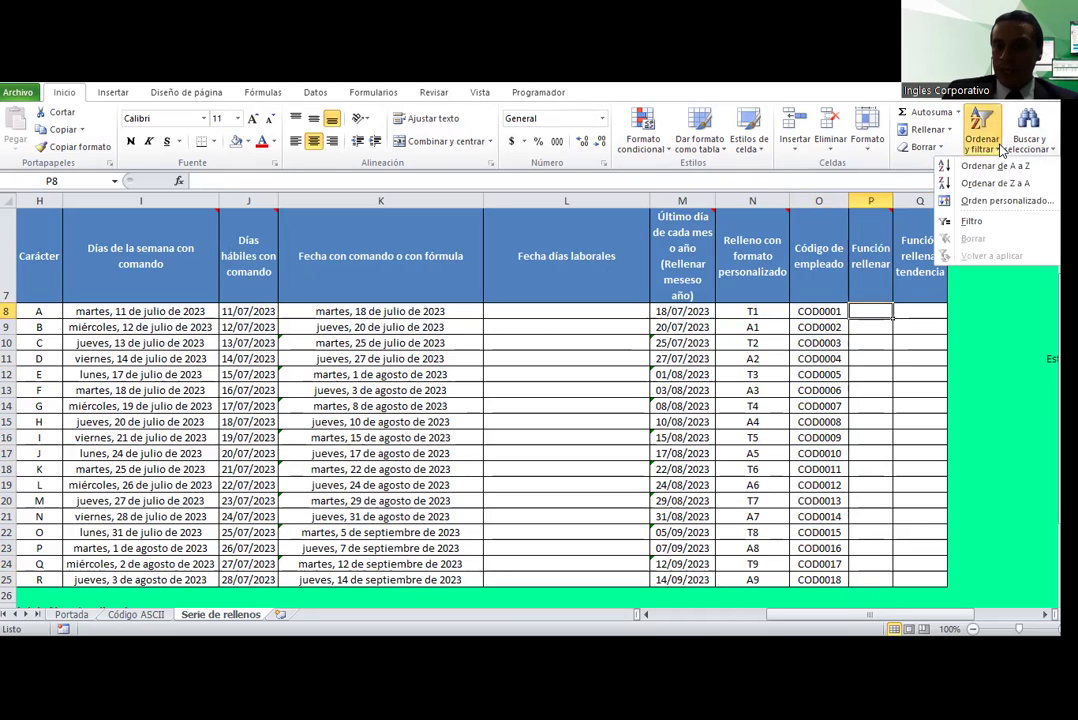
pyautogui.click(957, 112)
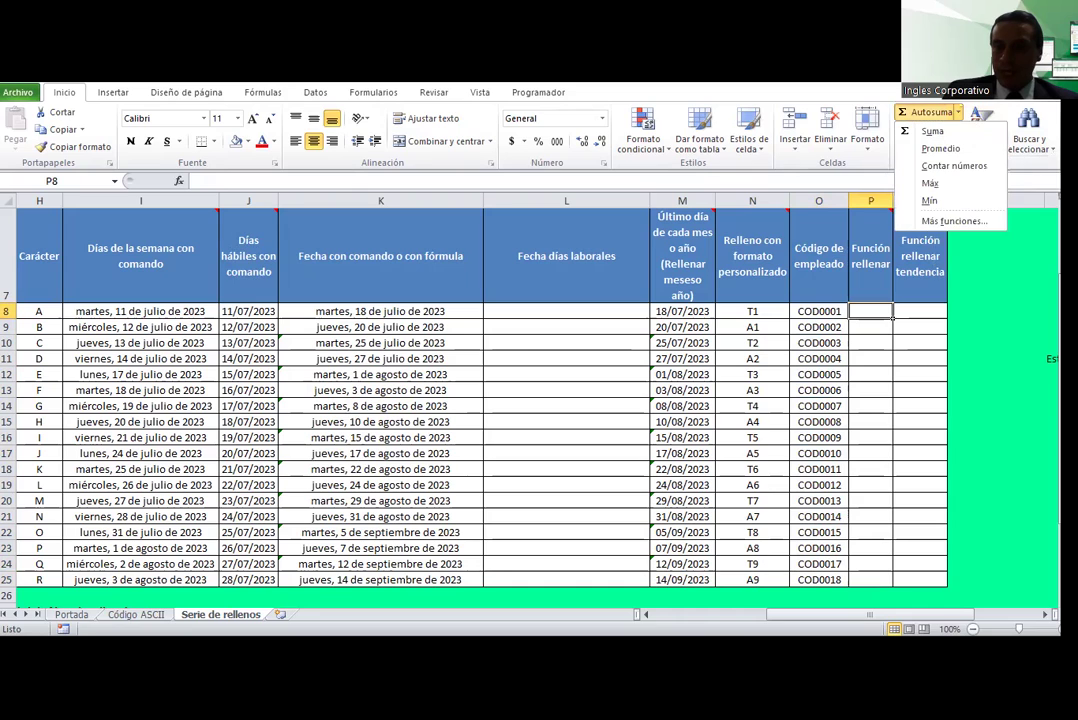
pyautogui.click(1039, 150)
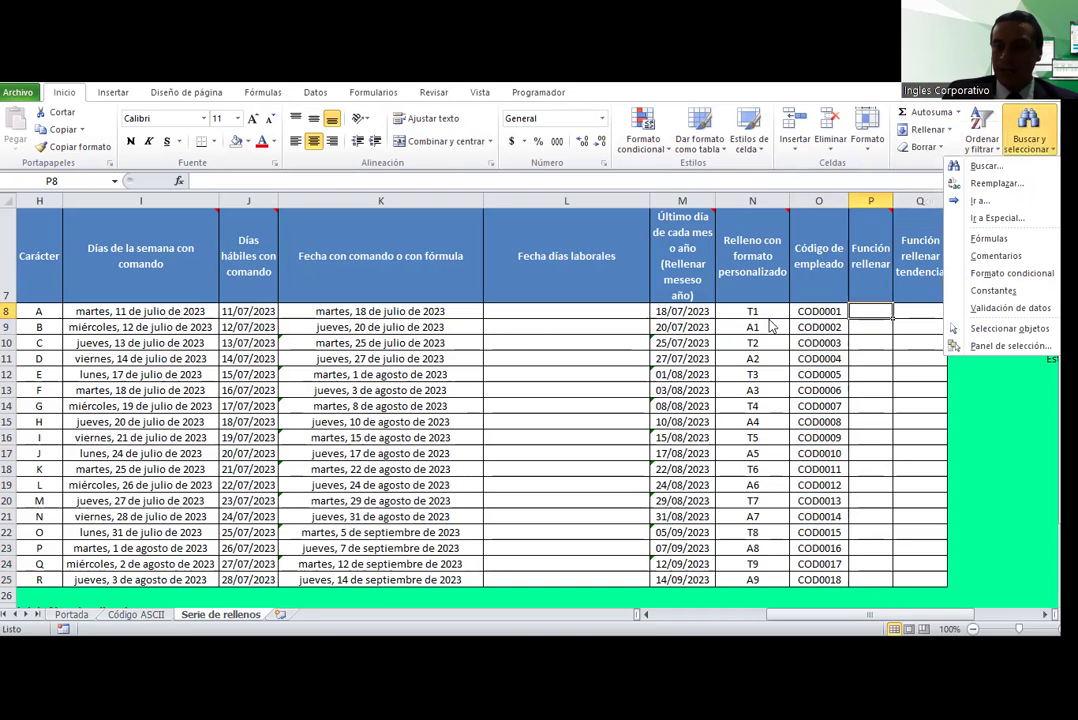
pyautogui.press('Escape')
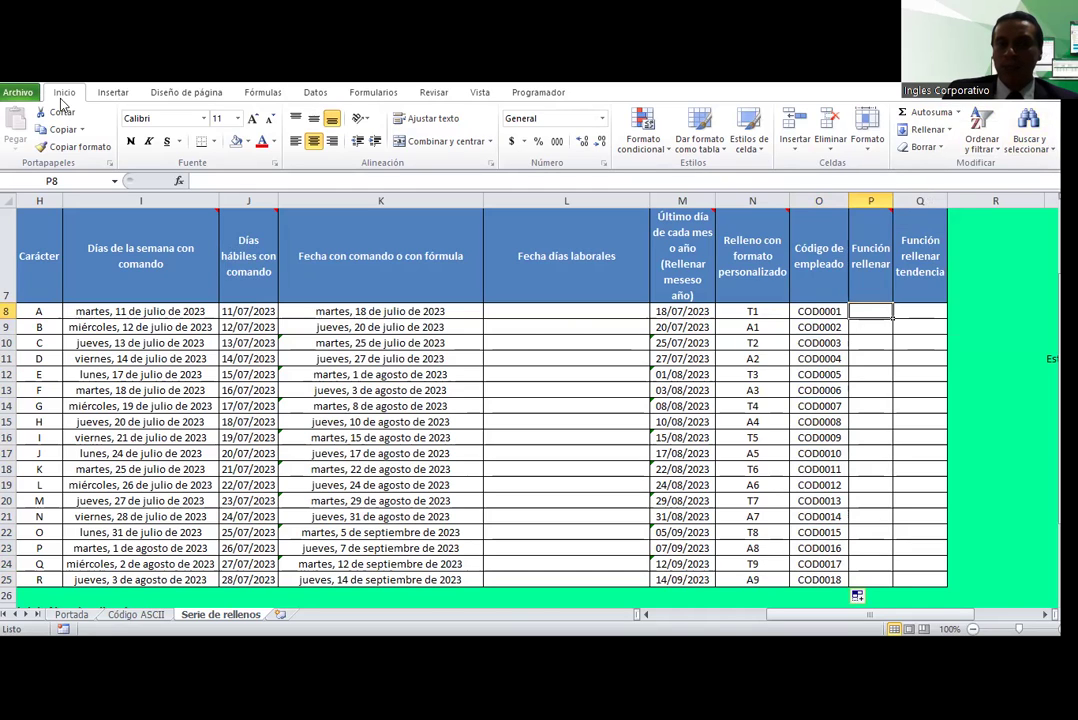
pyautogui.click(1030, 140)
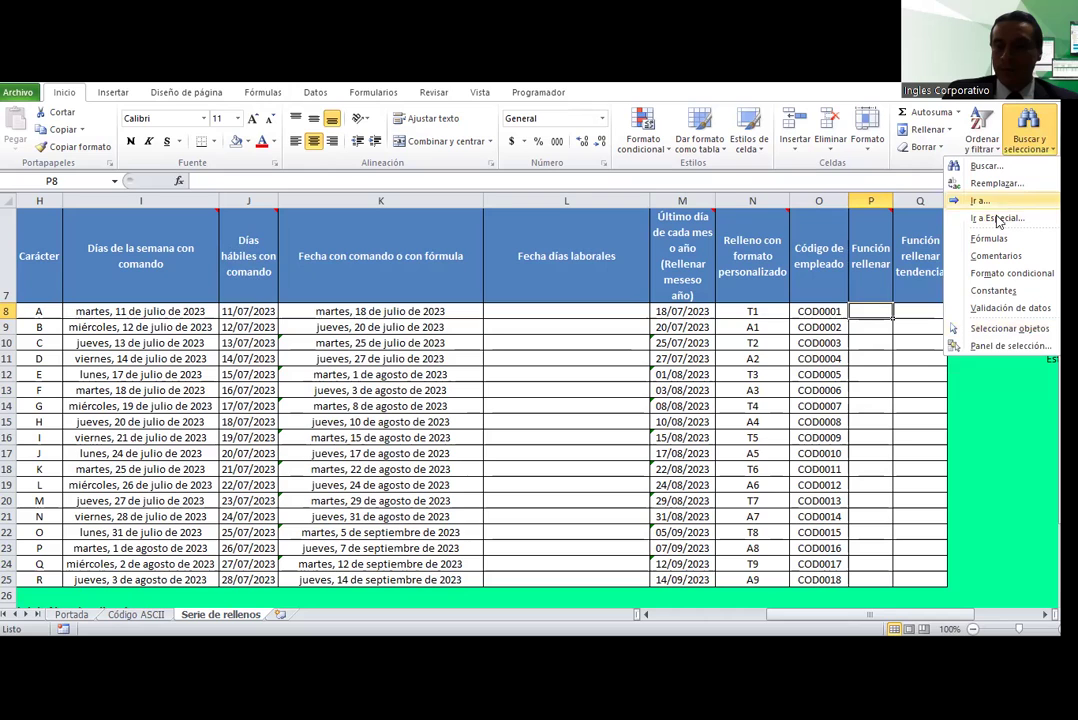
pyautogui.click(914, 308)
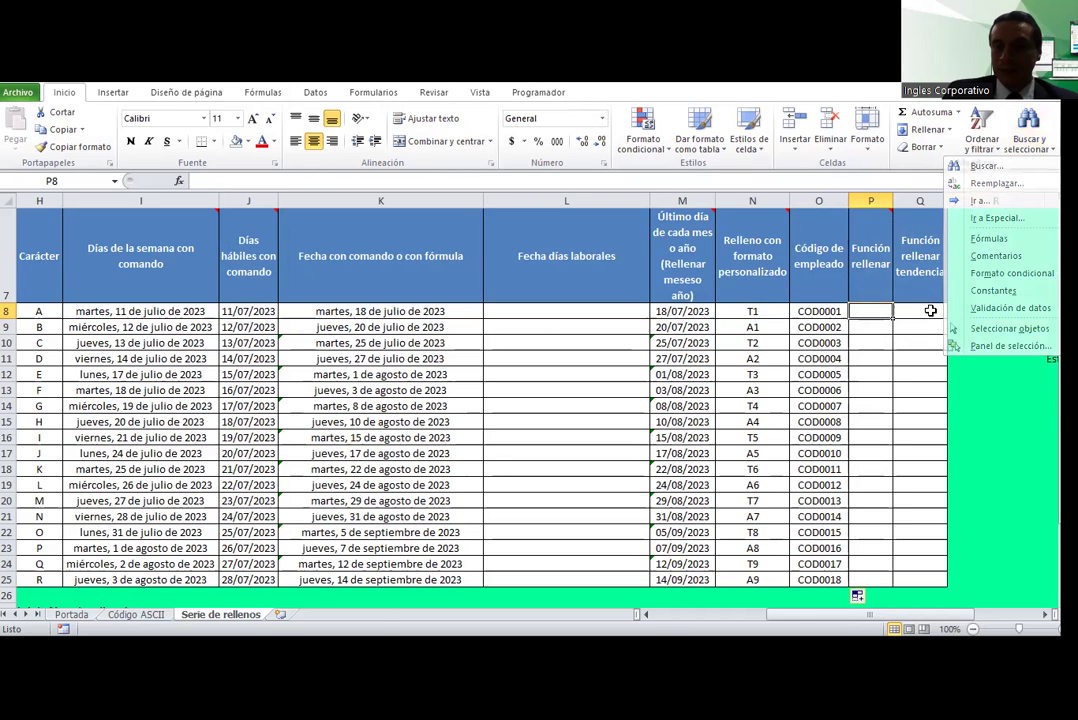
pyautogui.scroll(3, 930, 311)
pyautogui.click(925, 318)
pyautogui.click(873, 339)
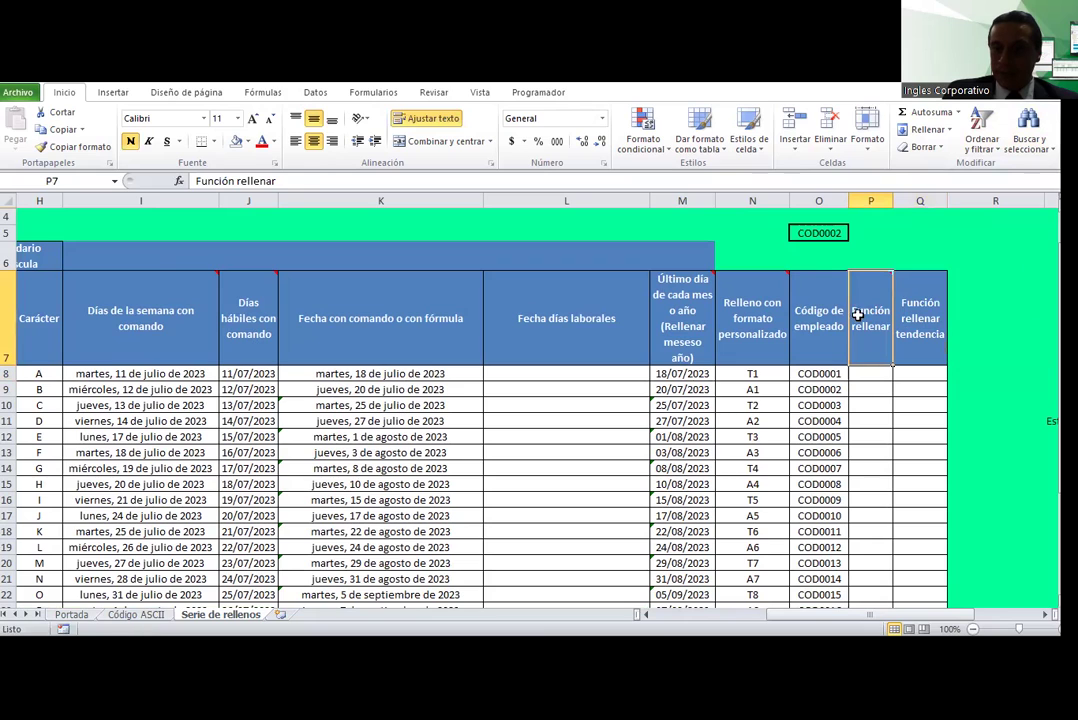
# Step: Edit the P7 comment and enlarge it to show the full note and series picture
pyautogui.rightClick(872, 318)
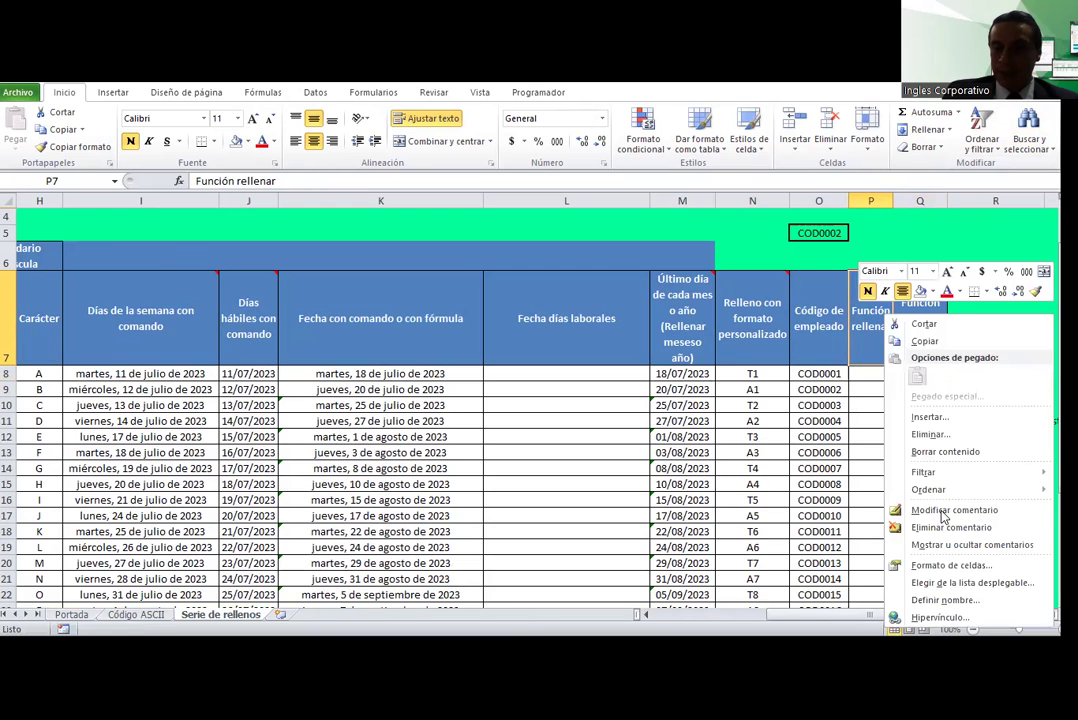
pyautogui.click(943, 512)
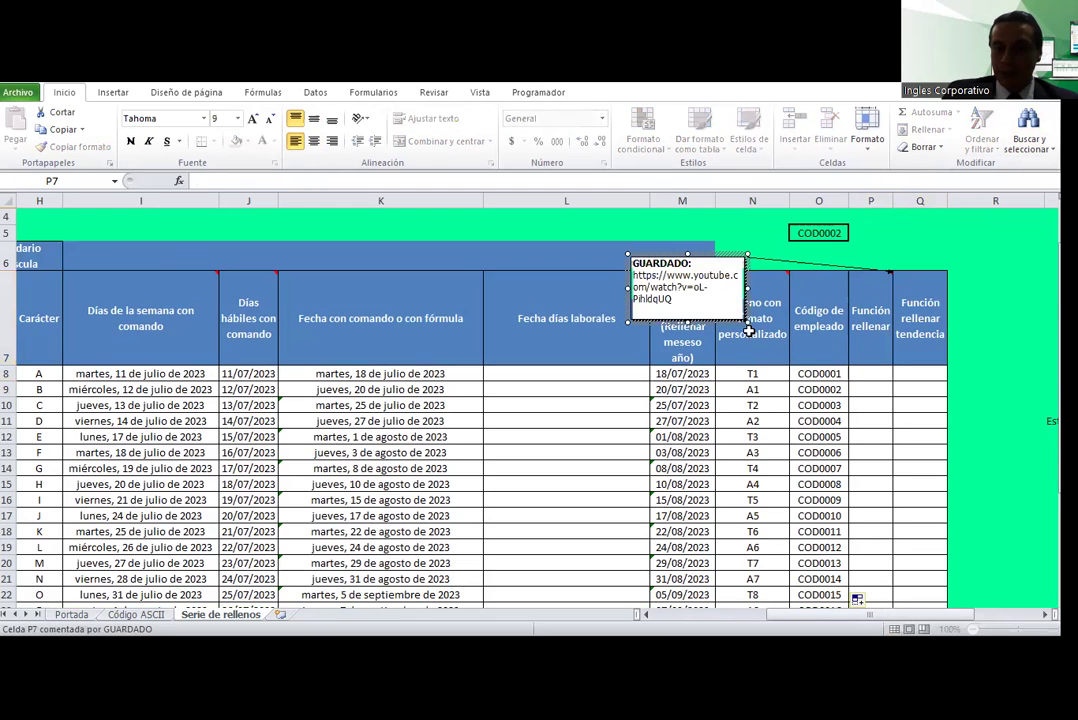
pyautogui.moveTo(747, 322); pyautogui.dragTo(880, 410)
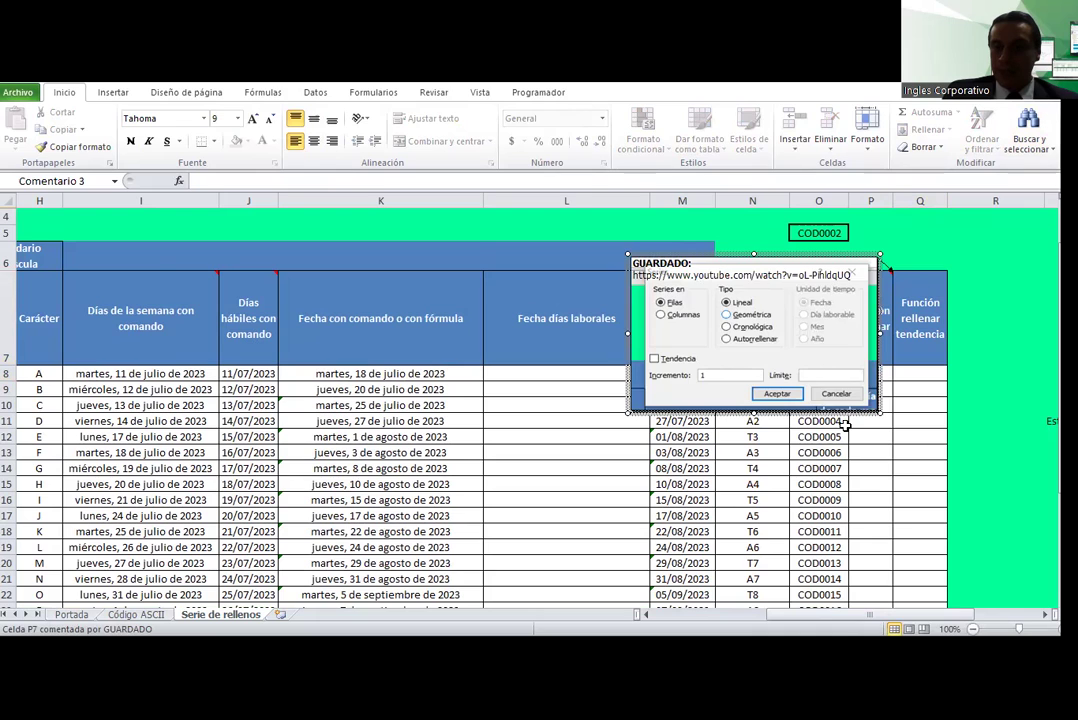
pyautogui.click(955, 340)
pyautogui.click(870, 373)
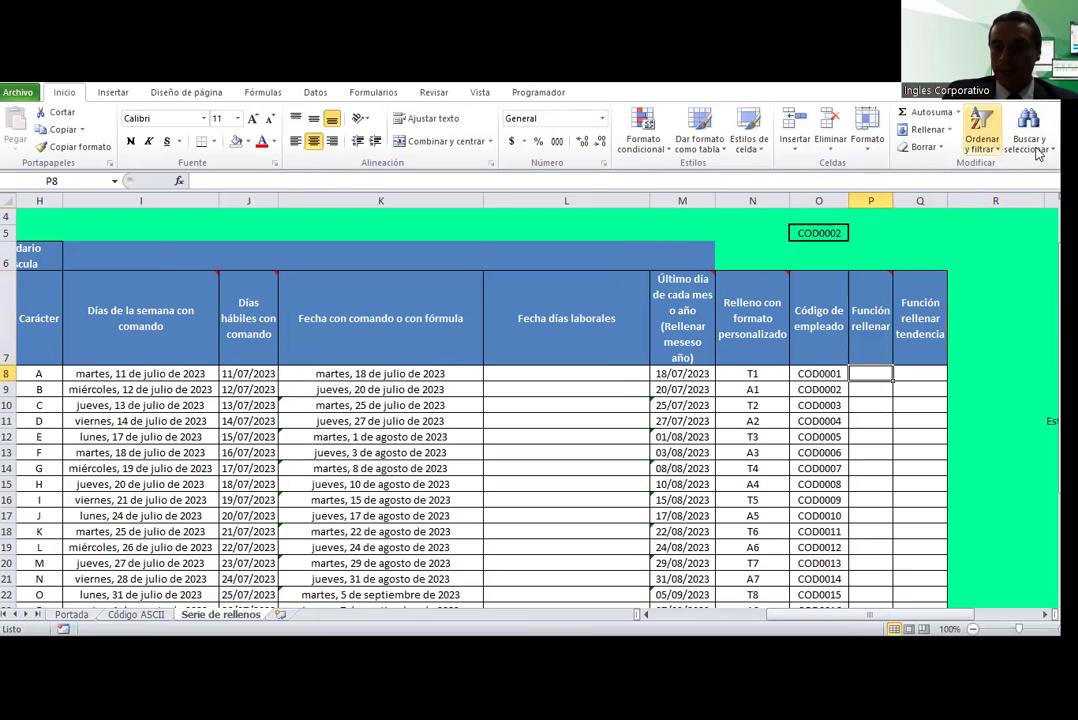
# Step: Select all constant-value cells on the sheet with Buscar y seleccionar > Constantes
pyautogui.click(1030, 135)
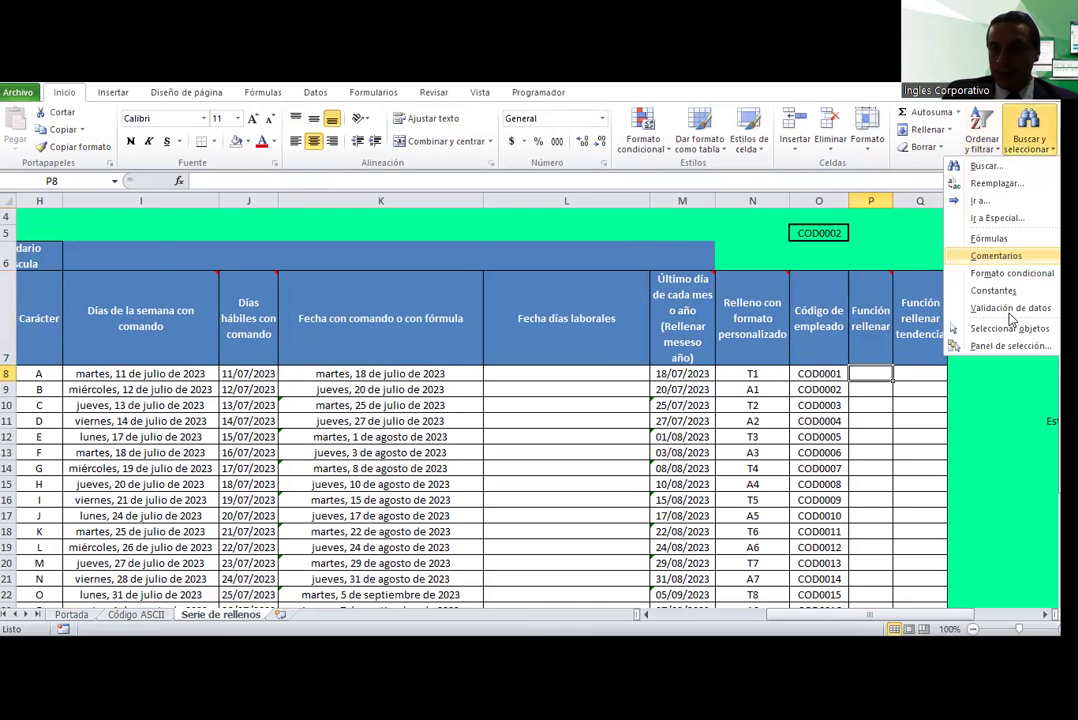
pyautogui.click(997, 219)
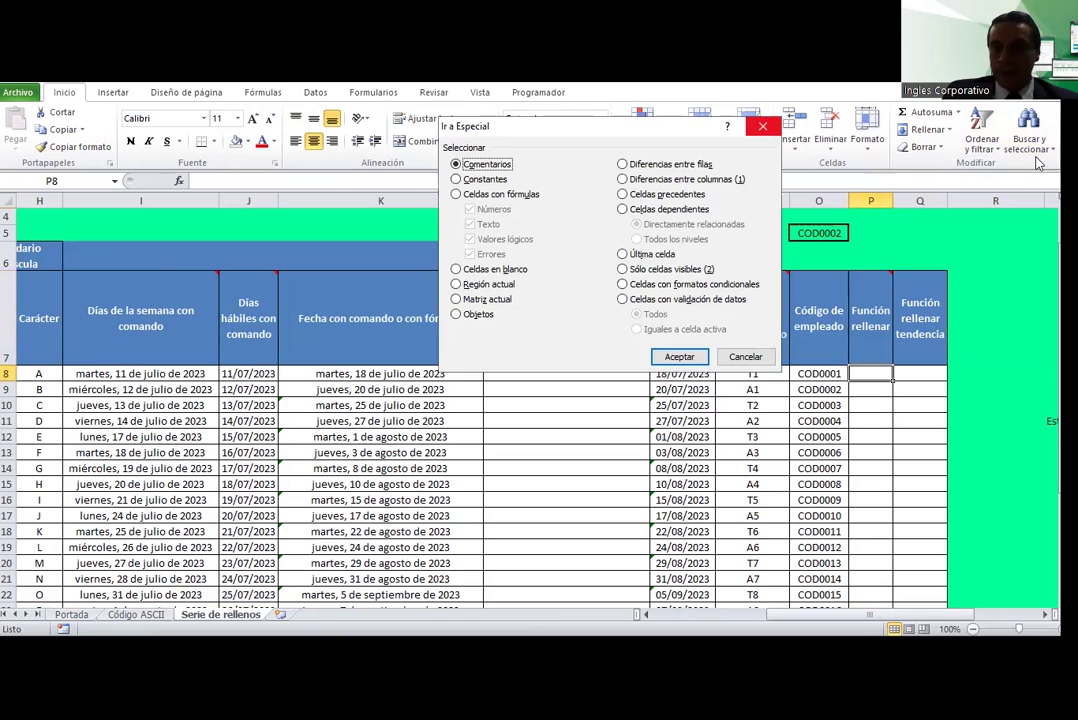
pyautogui.press('Escape')
pyautogui.click(992, 150)
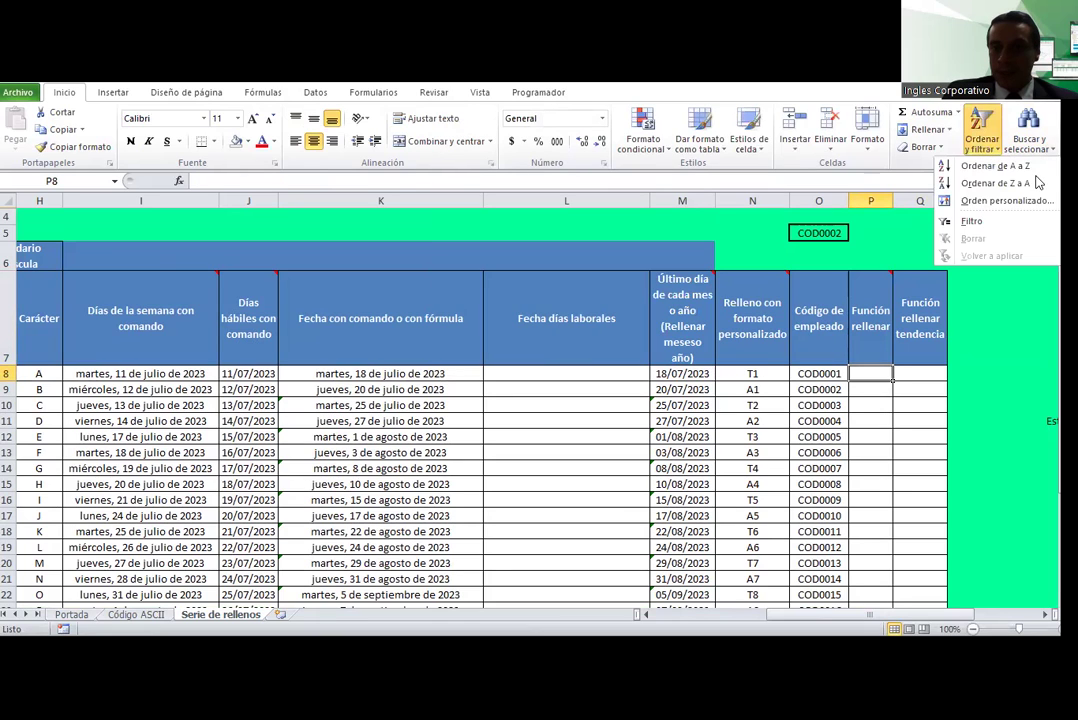
pyautogui.click(1028, 140)
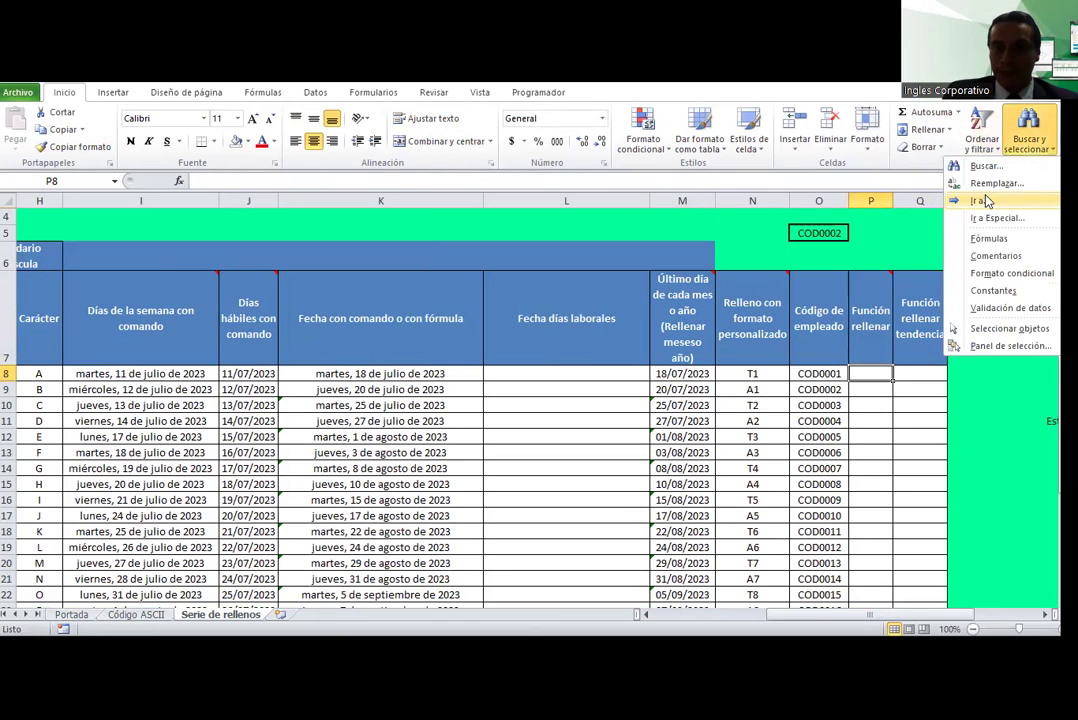
pyautogui.click(982, 201)
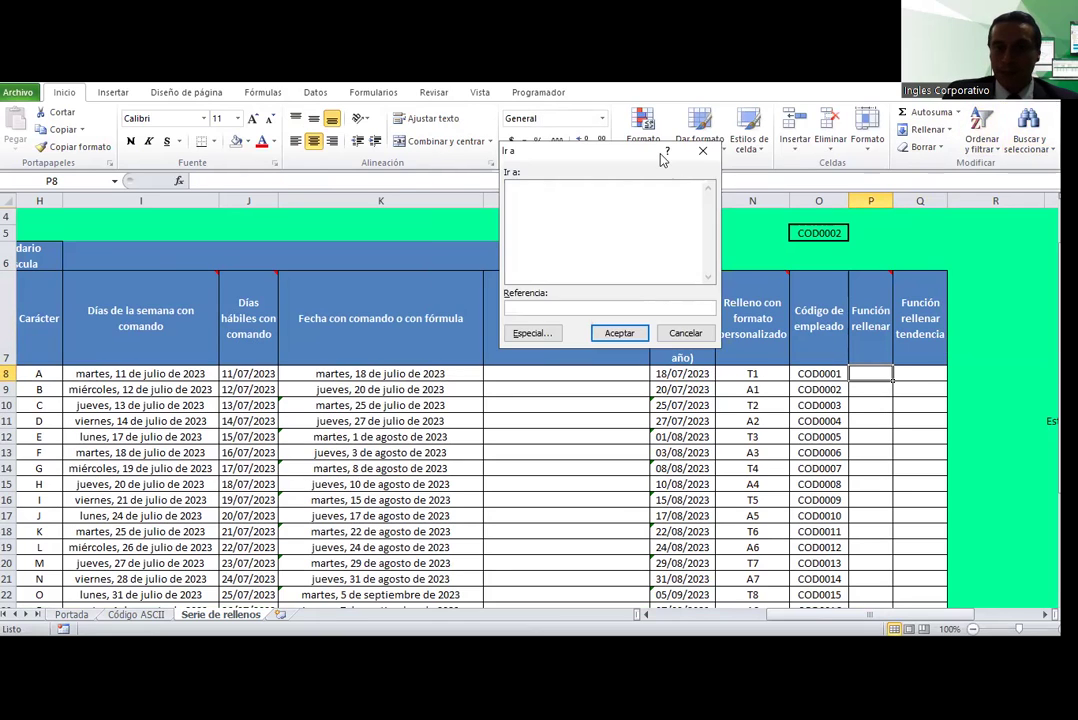
pyautogui.press('Escape')
pyautogui.click(1036, 148)
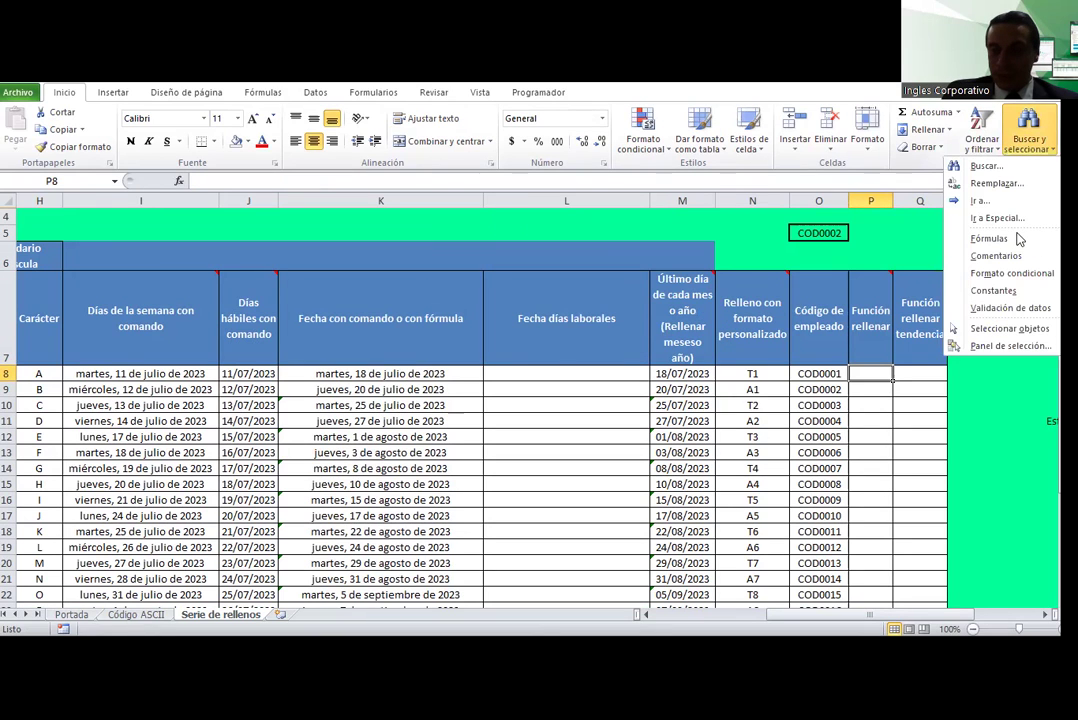
pyautogui.click(997, 291)
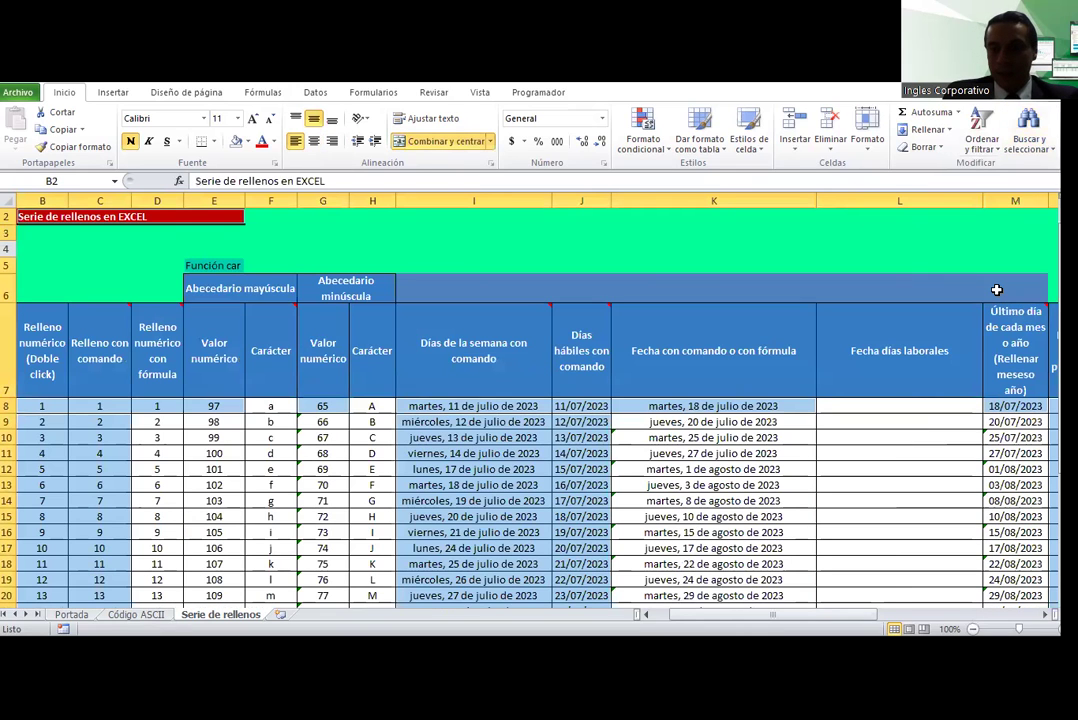
# Step: Drop the constants selection by clicking M8, then make P8 the active cell
pyautogui.hscroll(5, 741, 522)
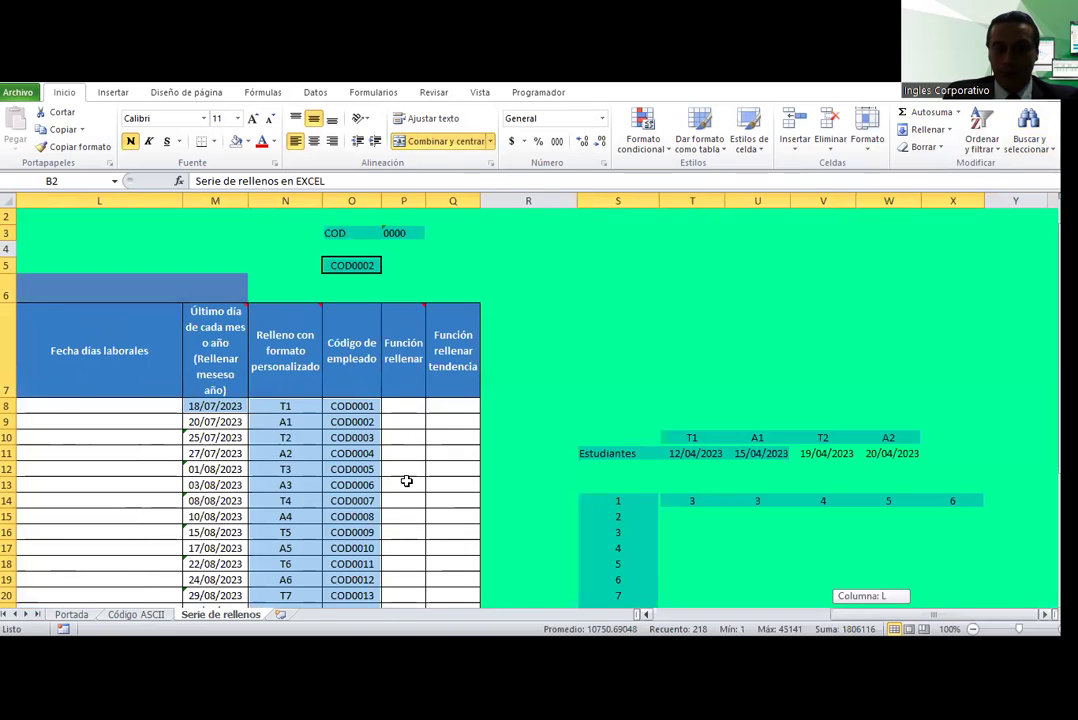
pyautogui.click(230, 405)
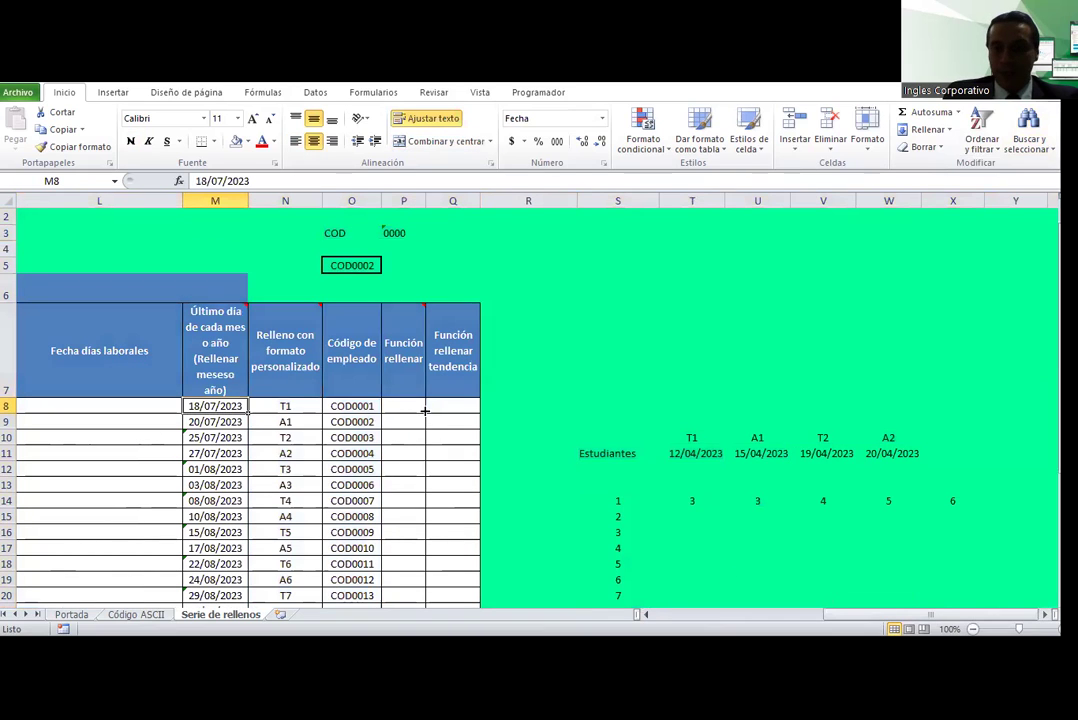
pyautogui.click(420, 408)
# Step: Open and close the Borrar and Rellenar dropdowns on the Inicio tab
pyautogui.click(1030, 138)
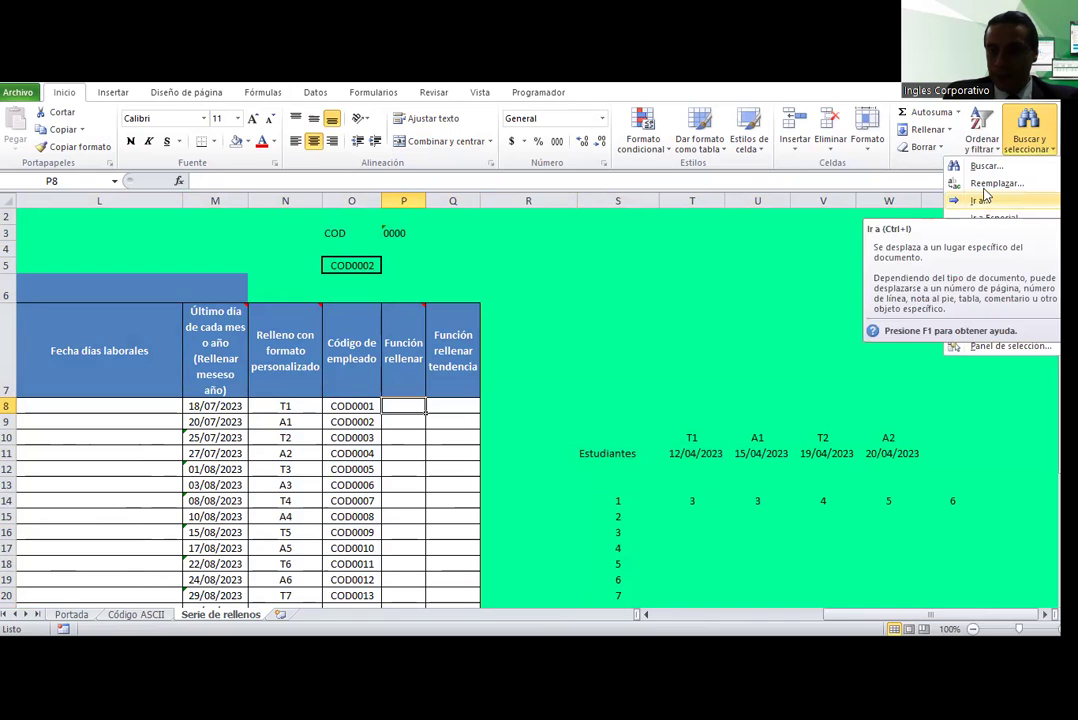
pyautogui.click(942, 146)
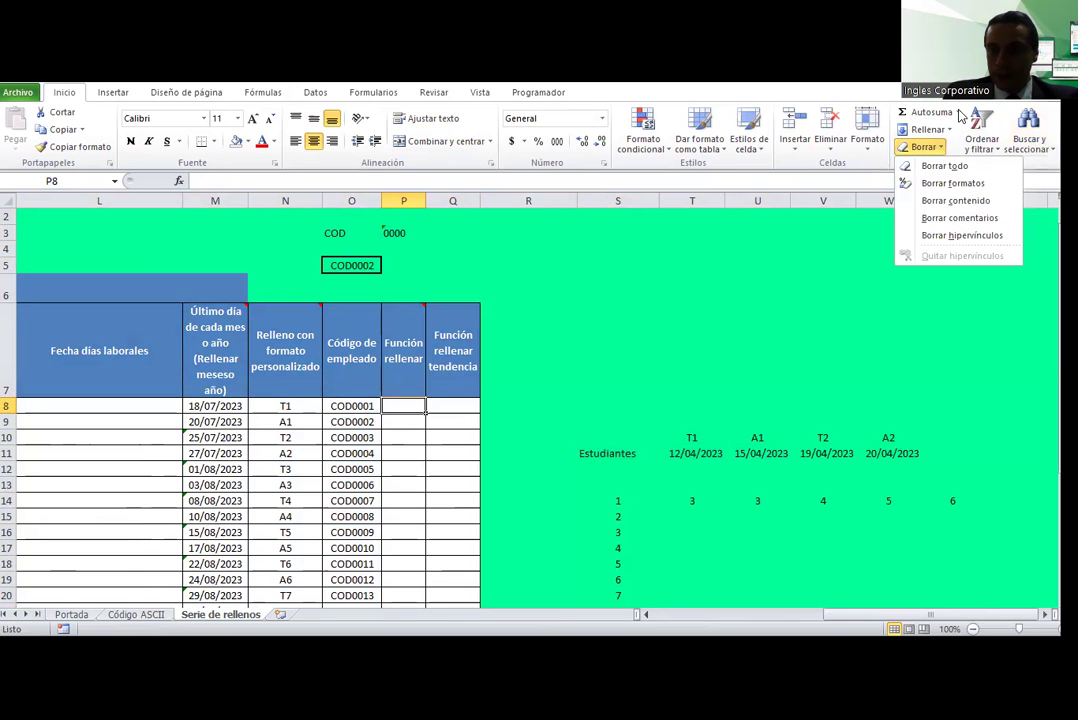
pyautogui.click(958, 112)
pyautogui.click(958, 112)
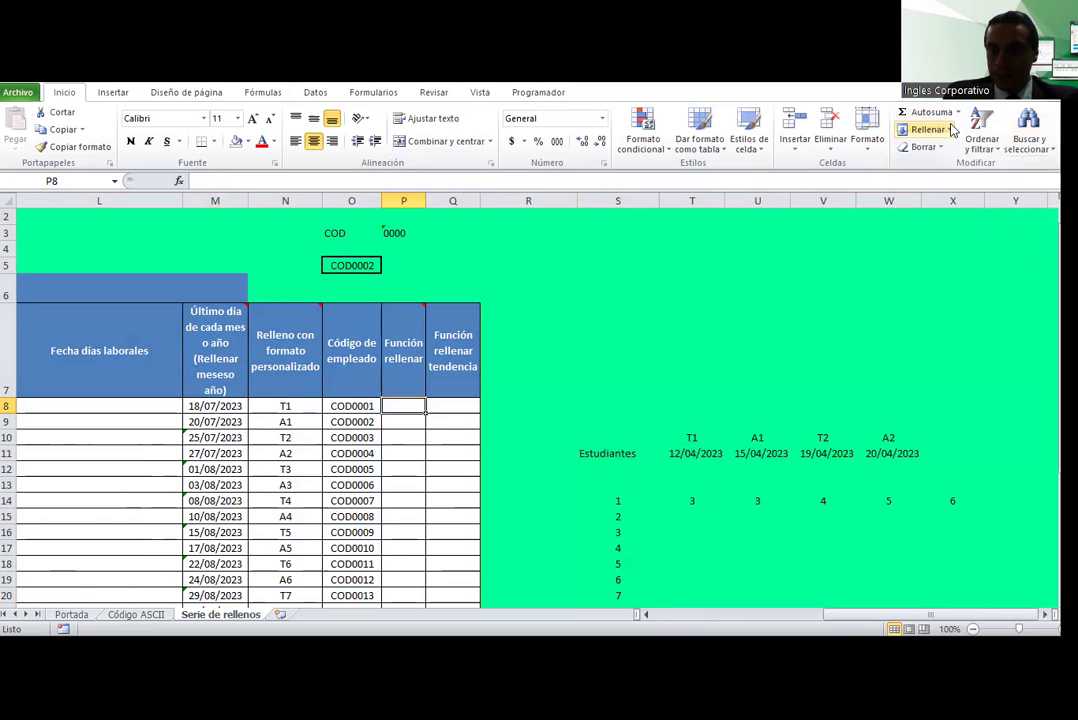
pyautogui.click(952, 129)
pyautogui.moveTo(958, 617); pyautogui.dragTo(895, 617)
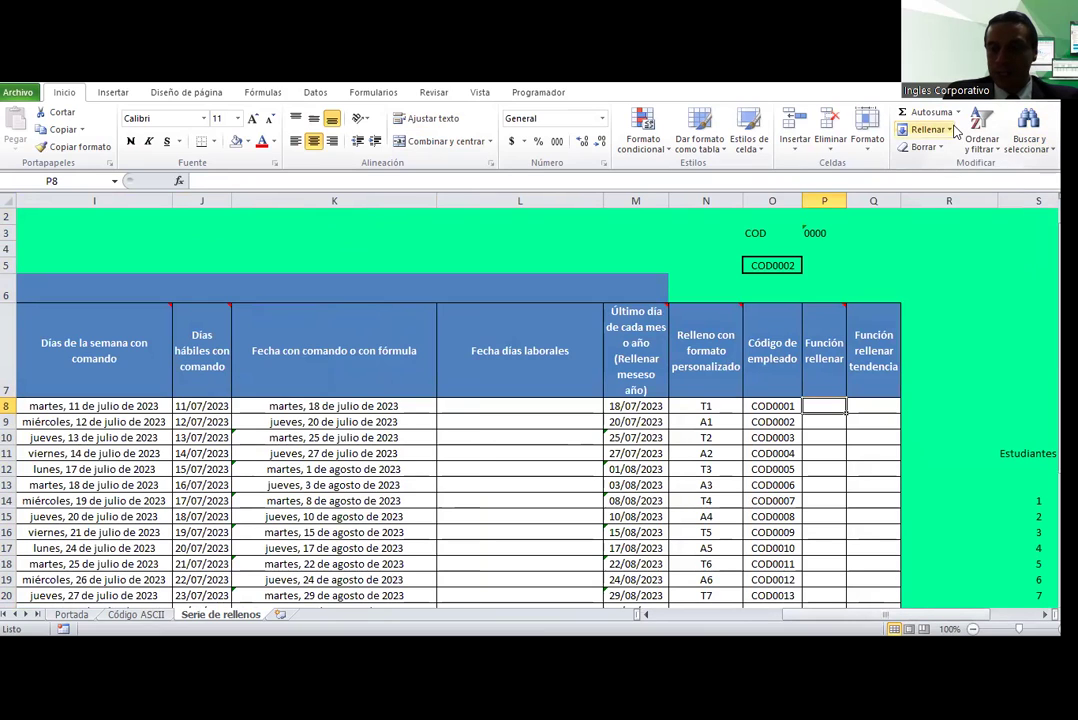
pyautogui.click(950, 130)
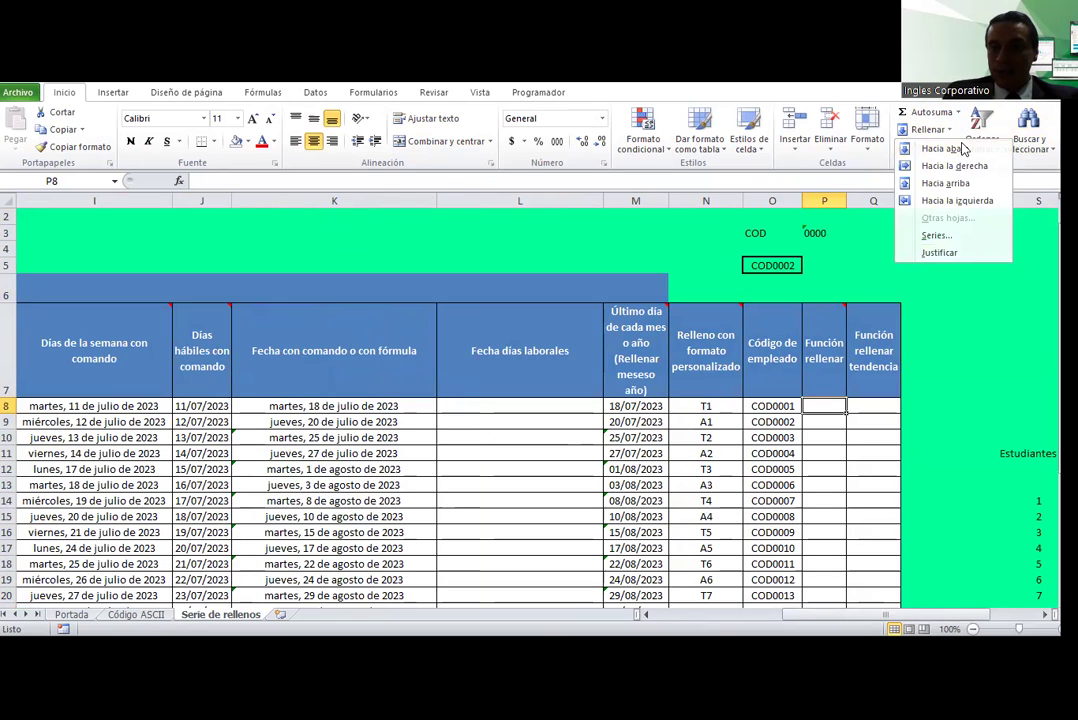
pyautogui.click(932, 133)
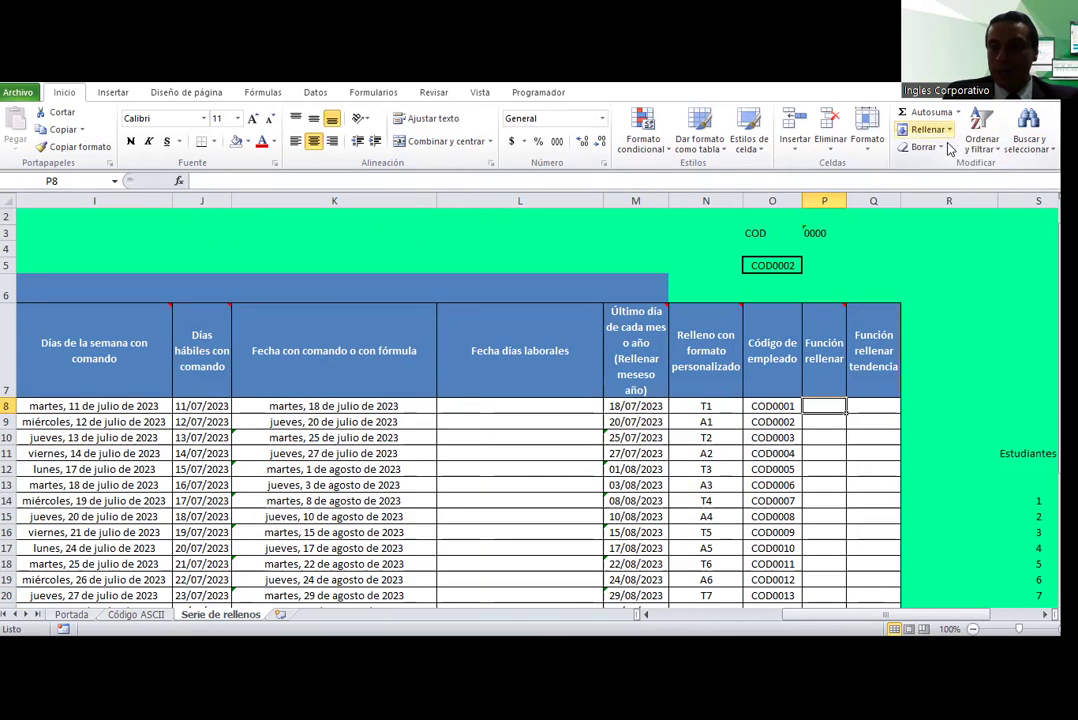
pyautogui.click(935, 130)
pyautogui.click(932, 232)
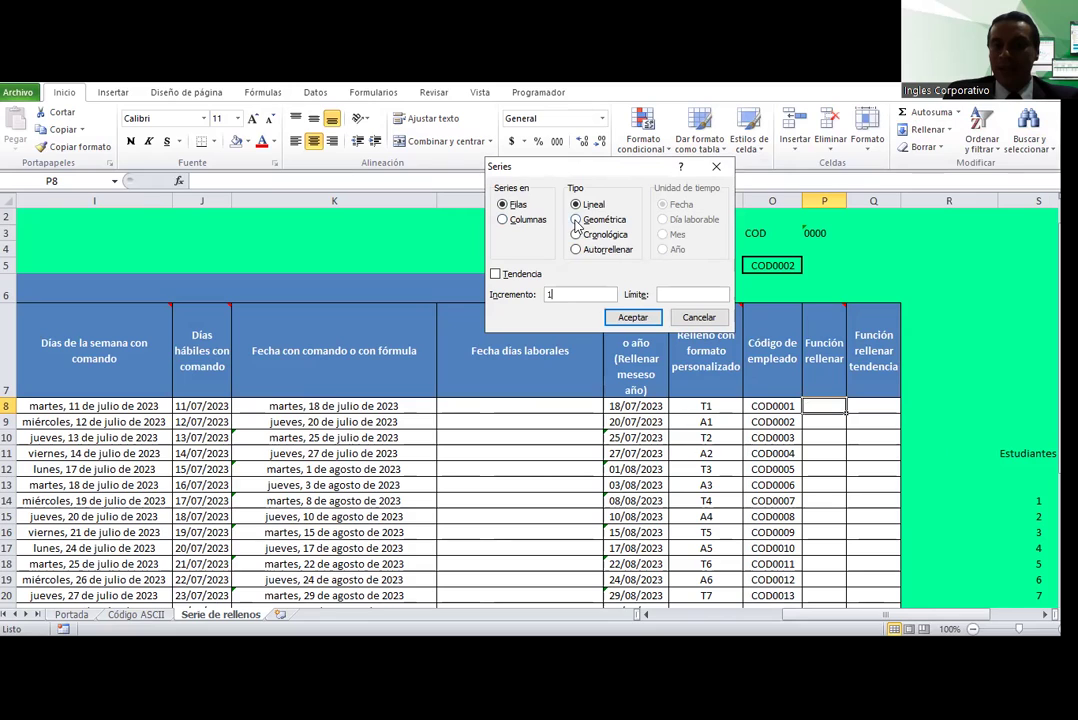
pyautogui.click(576, 234)
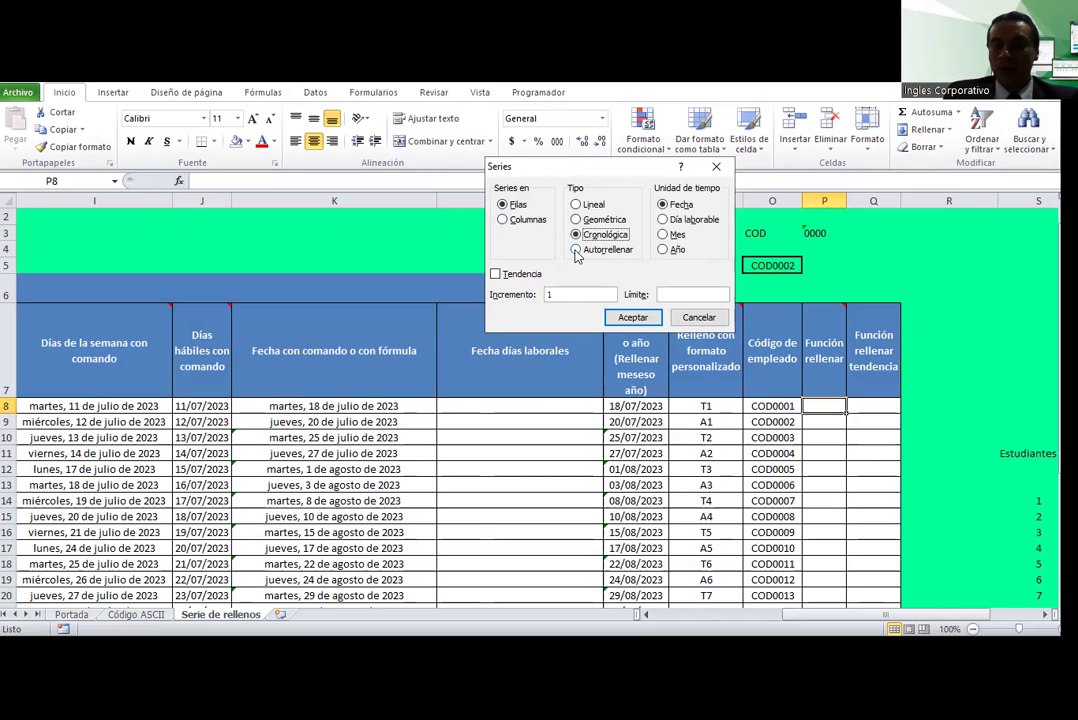
pyautogui.click(576, 250)
pyautogui.click(576, 234)
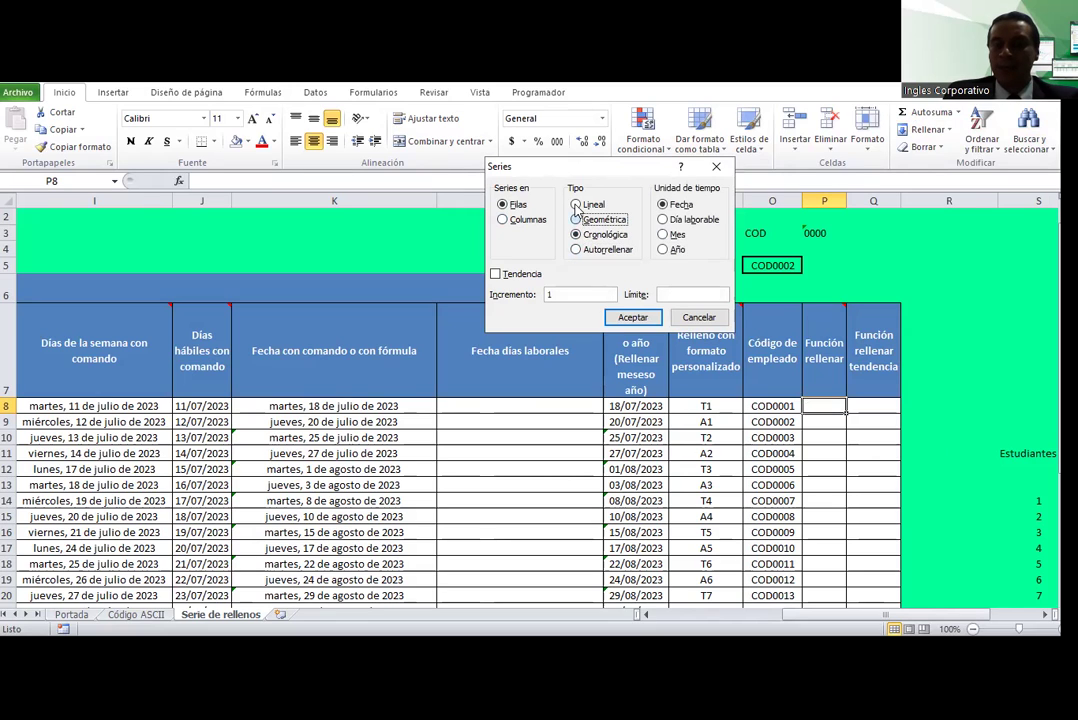
pyautogui.click(577, 219)
pyautogui.click(577, 205)
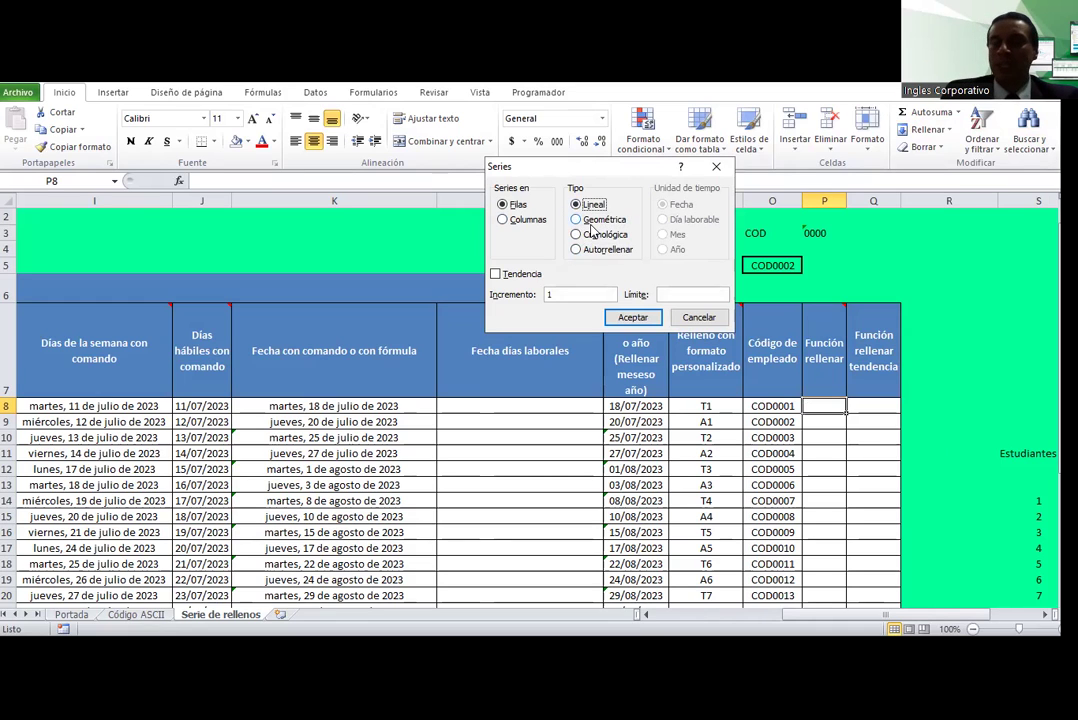
pyautogui.click(595, 222)
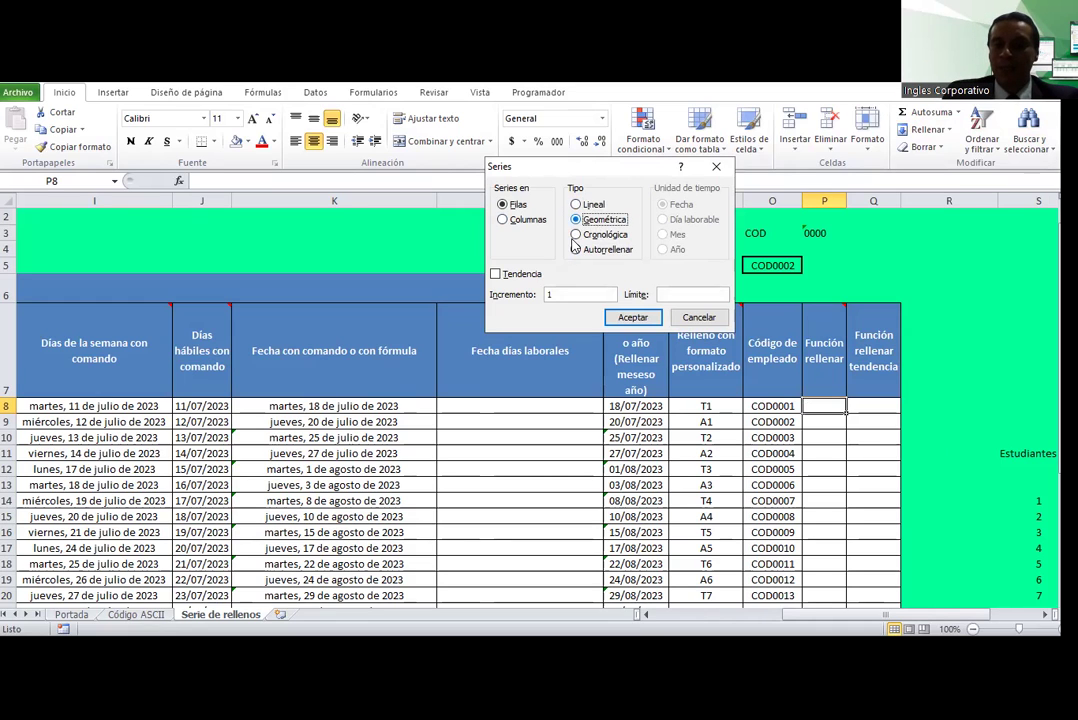
pyautogui.click(577, 235)
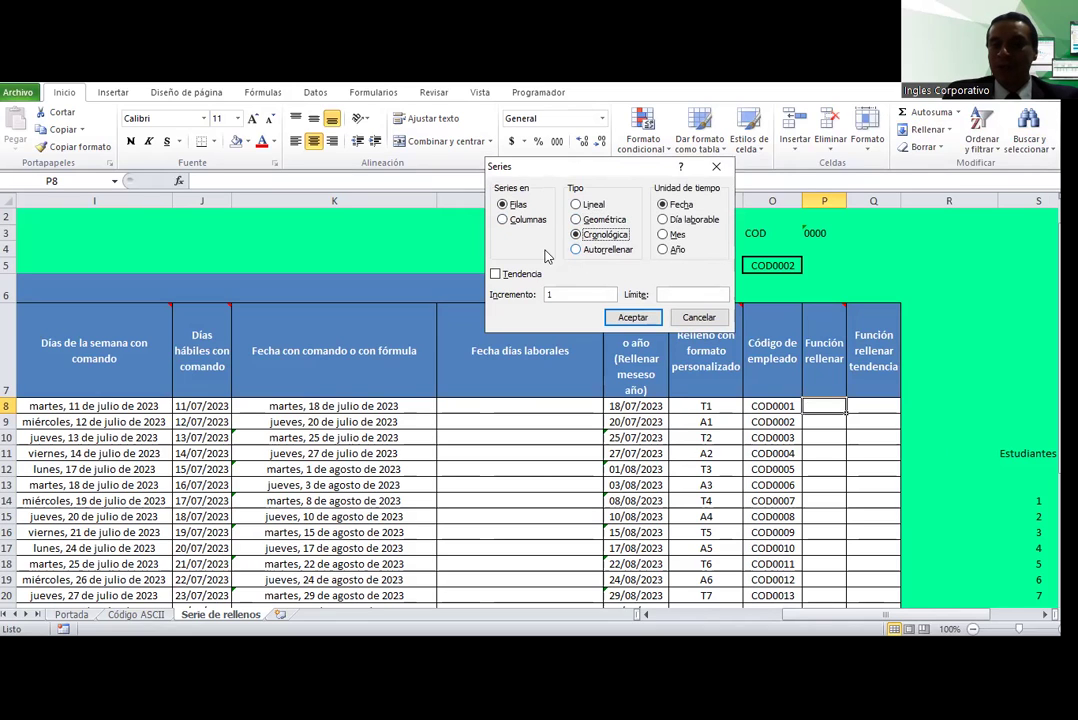
pyautogui.click(577, 250)
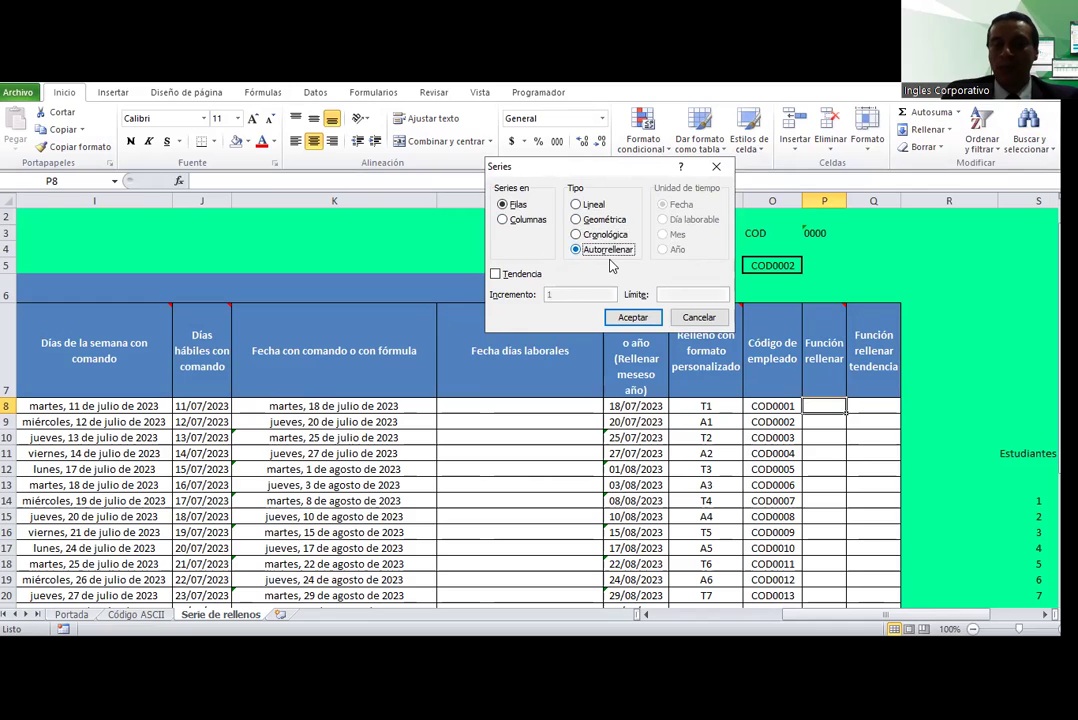
pyautogui.click(581, 205)
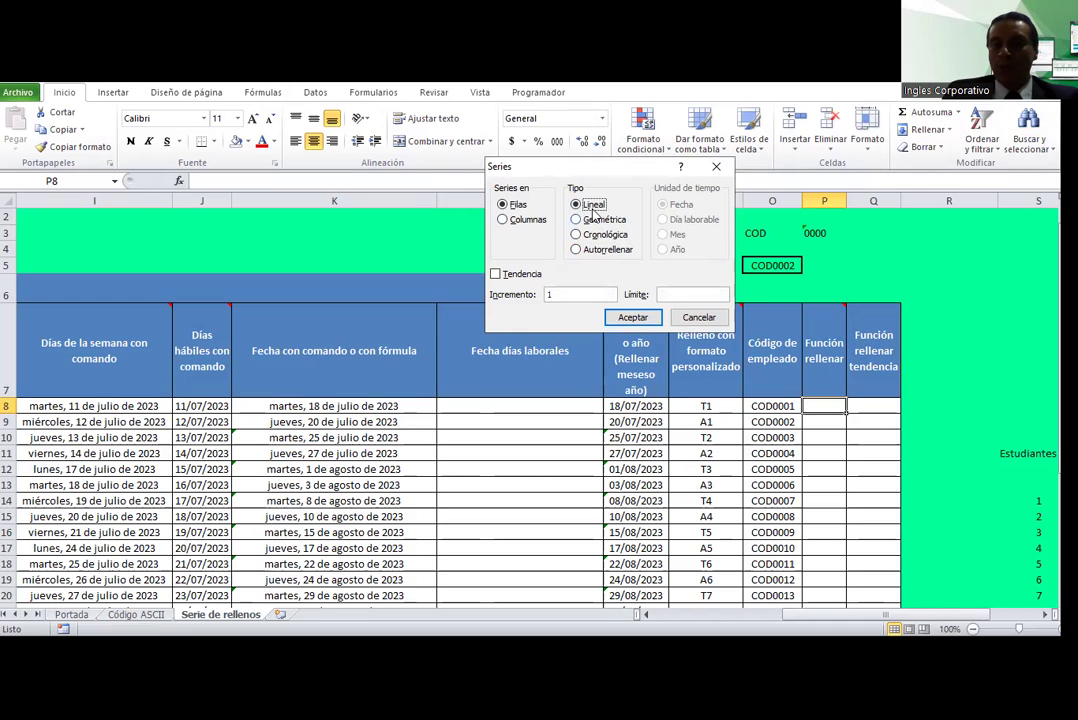
pyautogui.click(557, 294)
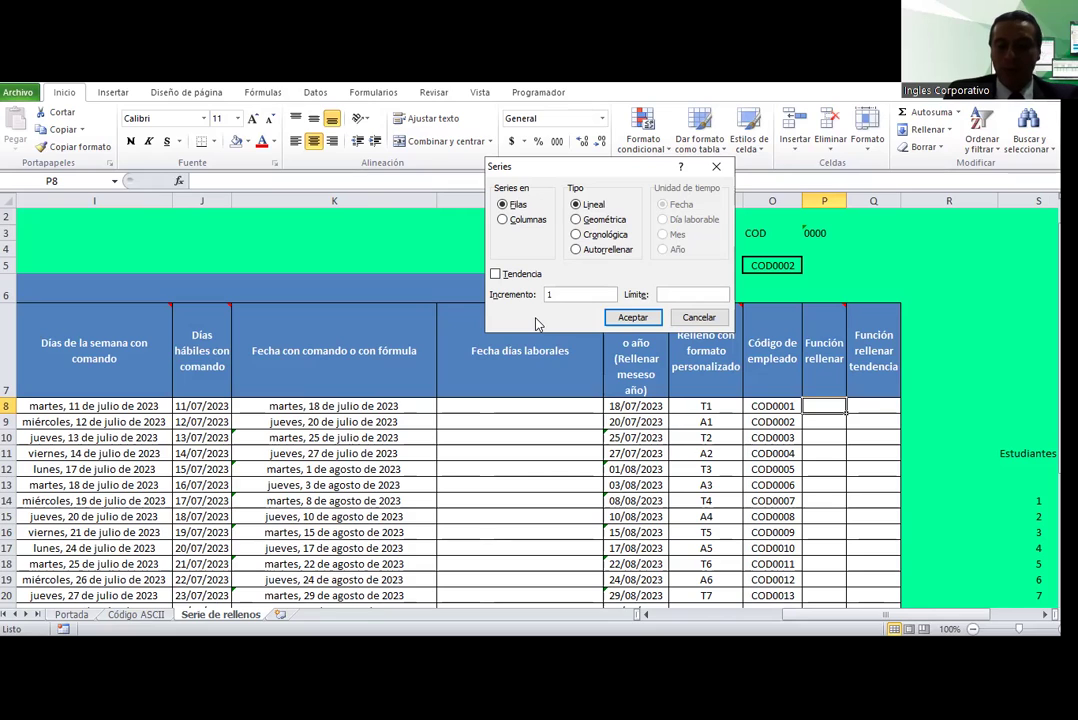
pyautogui.write('5')
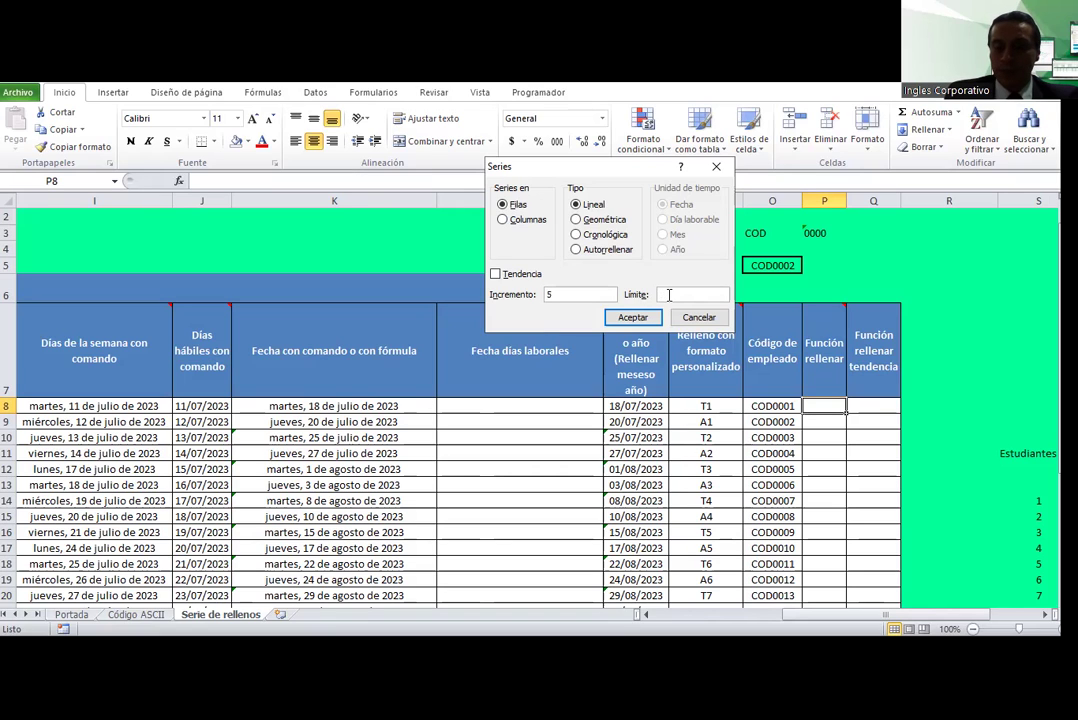
pyautogui.click(669, 294)
pyautogui.write('50')
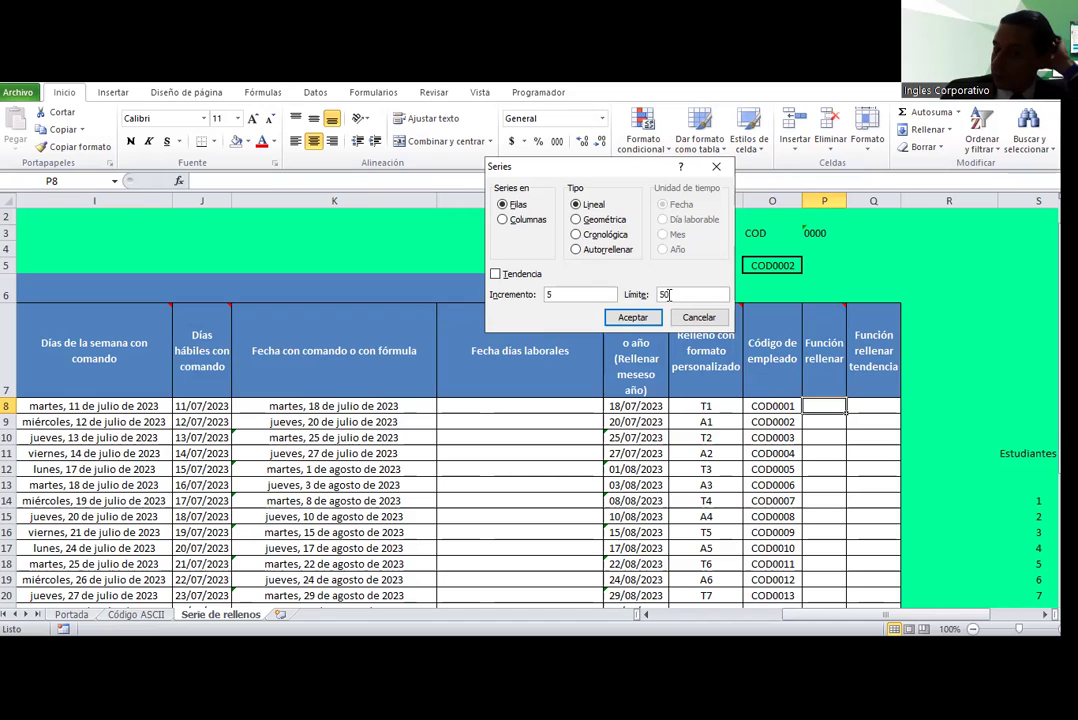
pyautogui.click(630, 317)
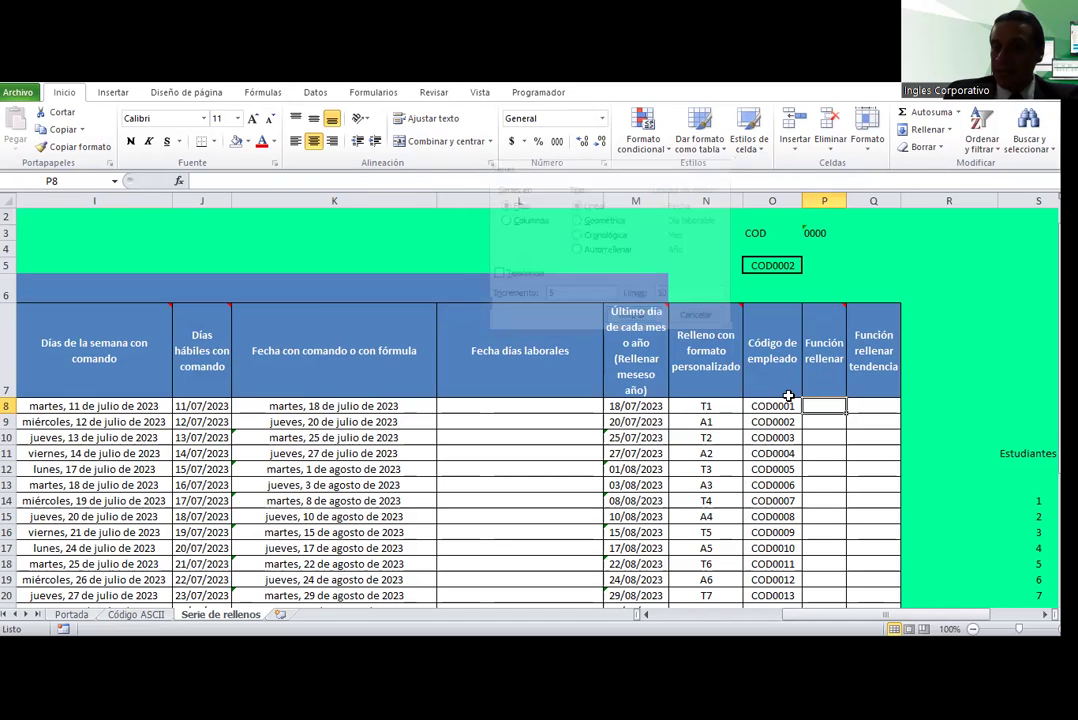
# Step: Select the Función rellenar cells and try a Rellenar > Series fill with step 5
pyautogui.moveTo(829, 404); pyautogui.dragTo(832, 600)
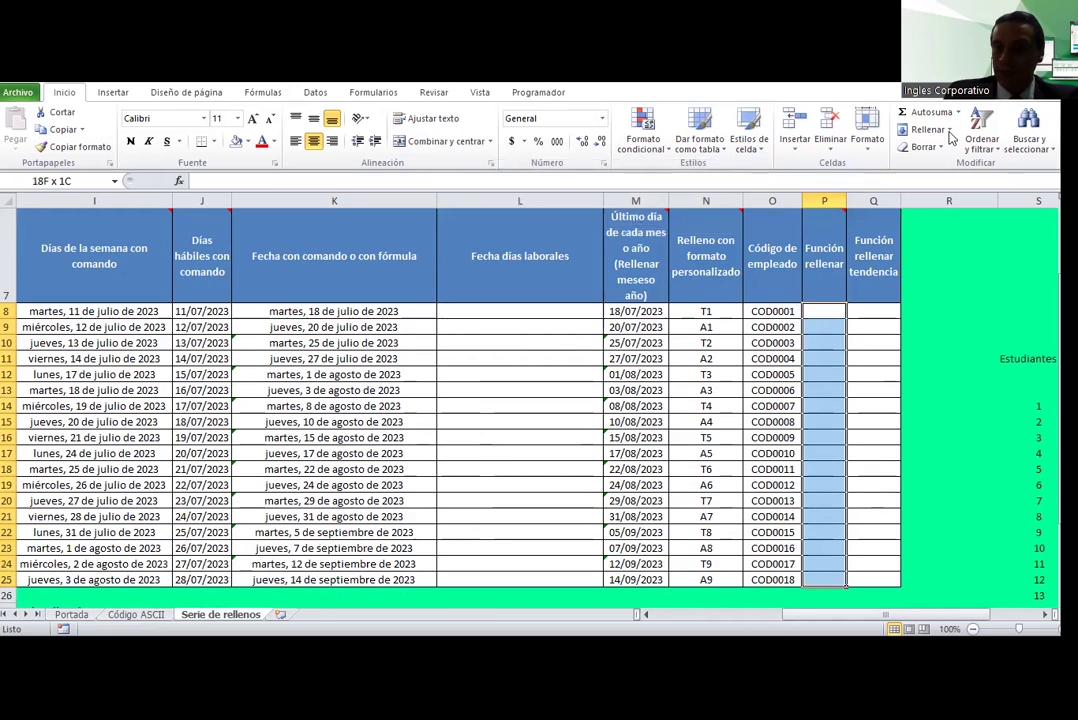
pyautogui.click(928, 129)
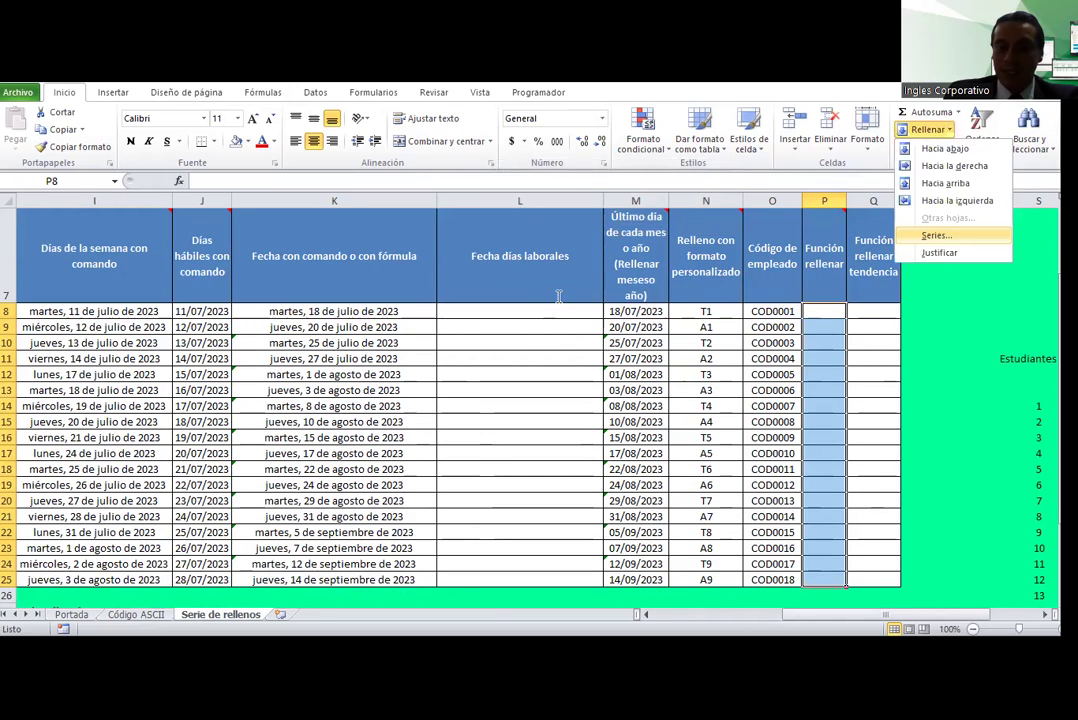
pyautogui.click(935, 231)
pyautogui.write('5')
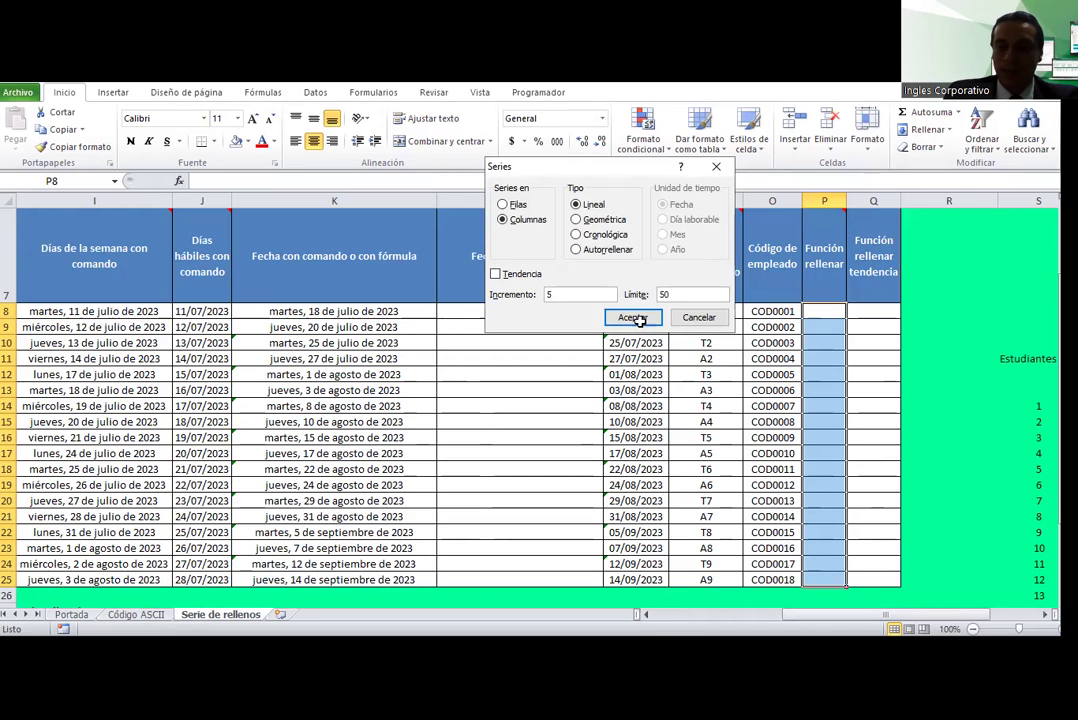
pyautogui.click(640, 320)
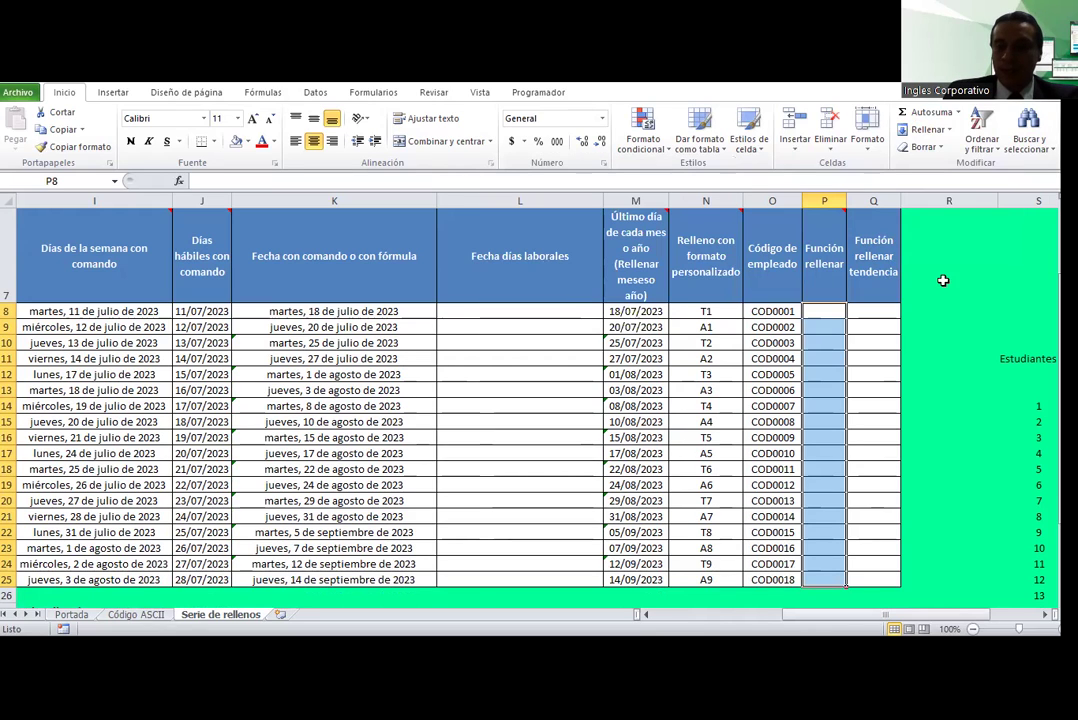
pyautogui.click(928, 129)
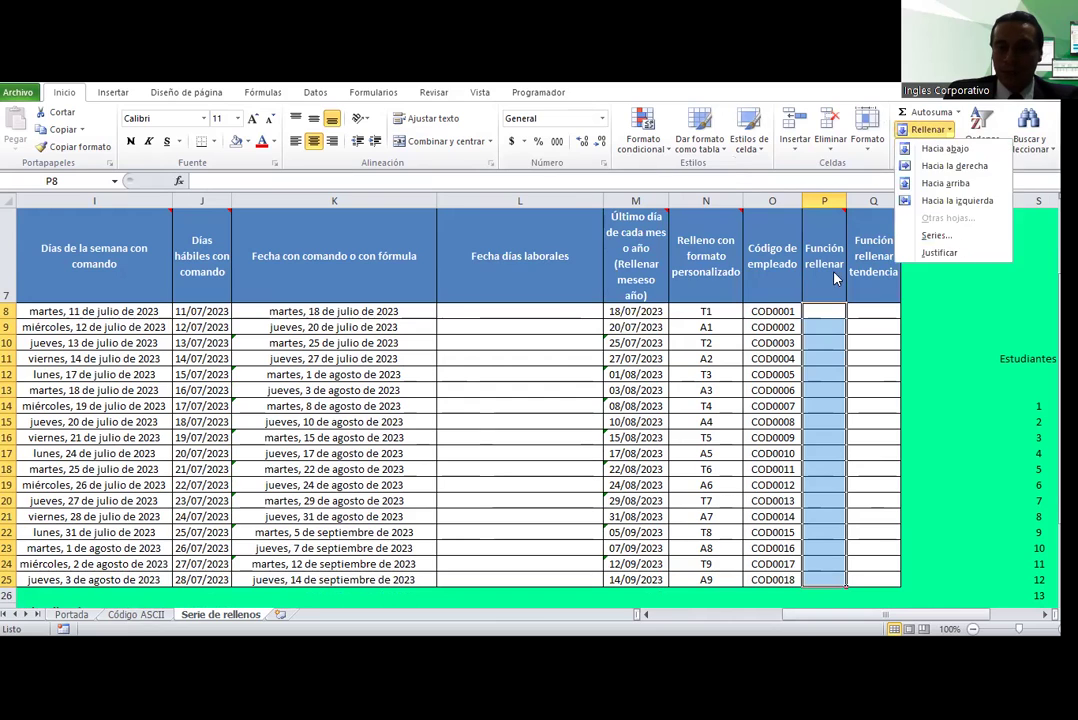
pyautogui.click(935, 235)
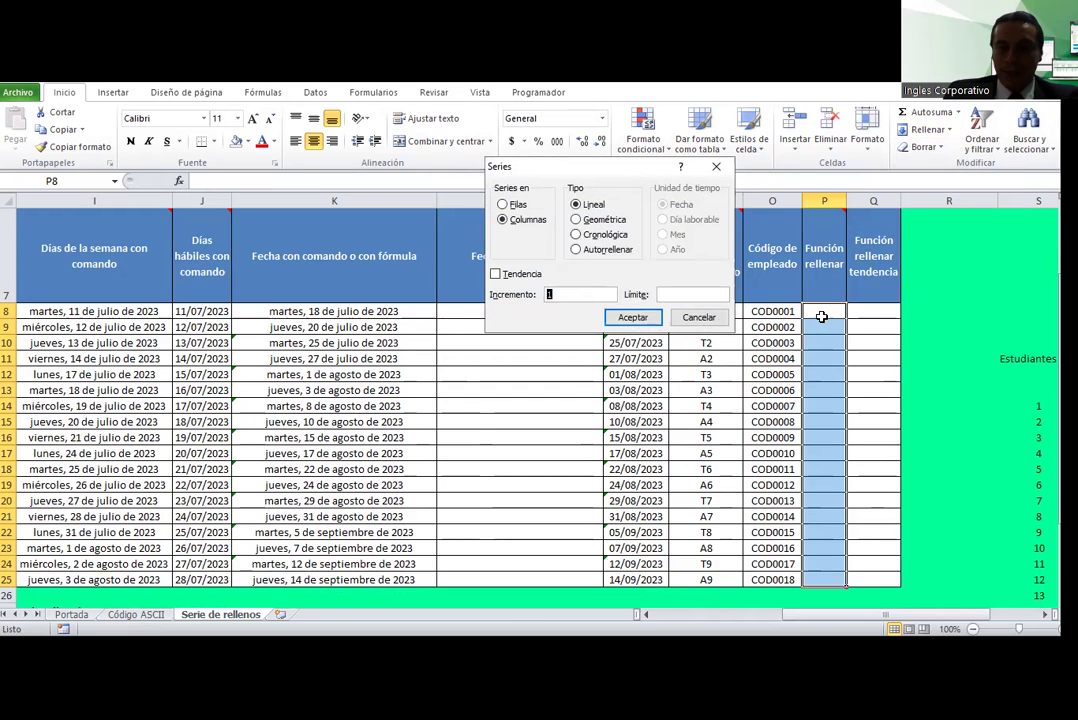
pyautogui.press('Escape')
# Step: Enter 1 and fill a series with step 5 and stop value 50
pyautogui.write('1')
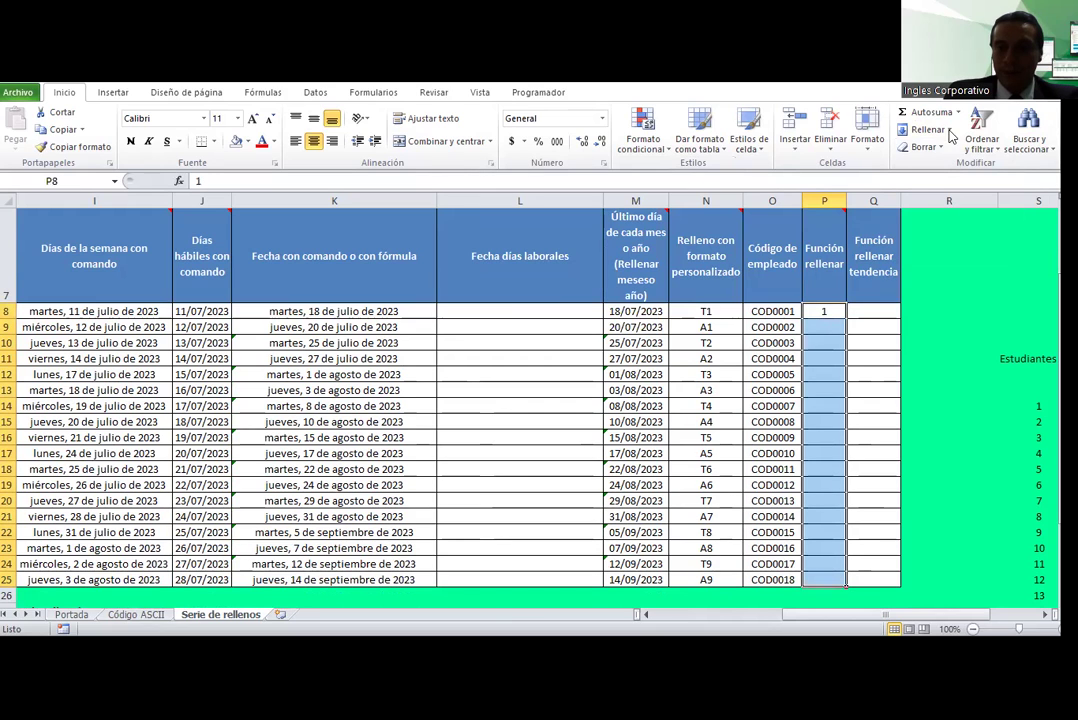
pyautogui.click(928, 129)
pyautogui.click(935, 236)
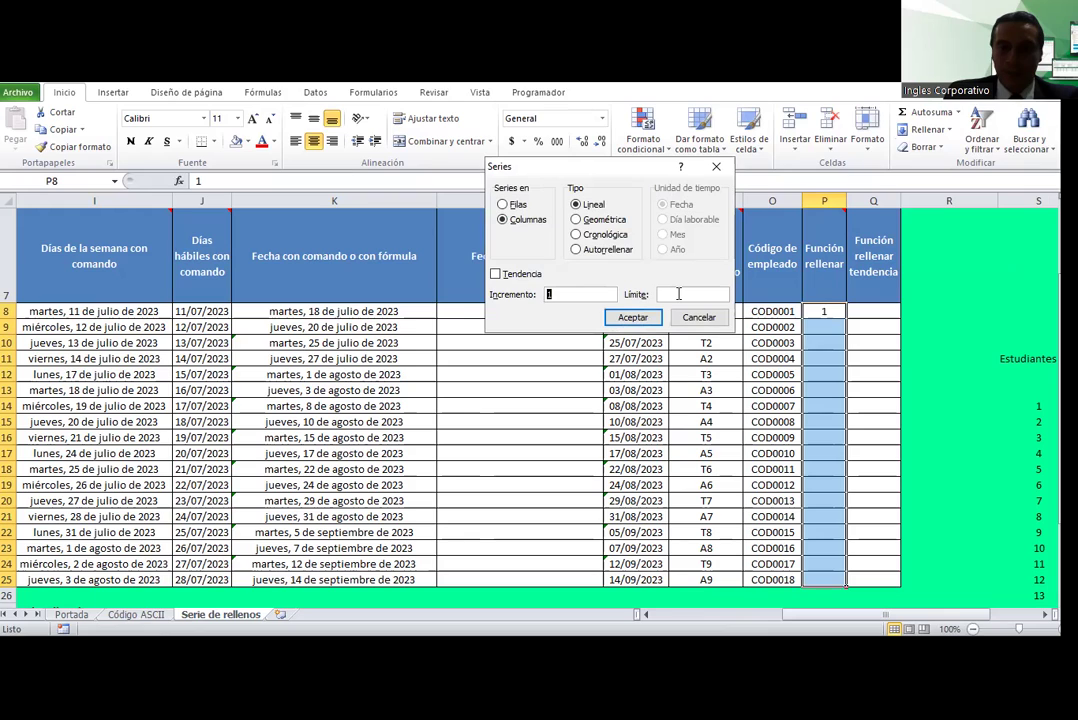
pyautogui.click(678, 293)
pyautogui.write('50')
pyautogui.doubleClick(560, 294)
pyautogui.write('5')
pyautogui.click(632, 317)
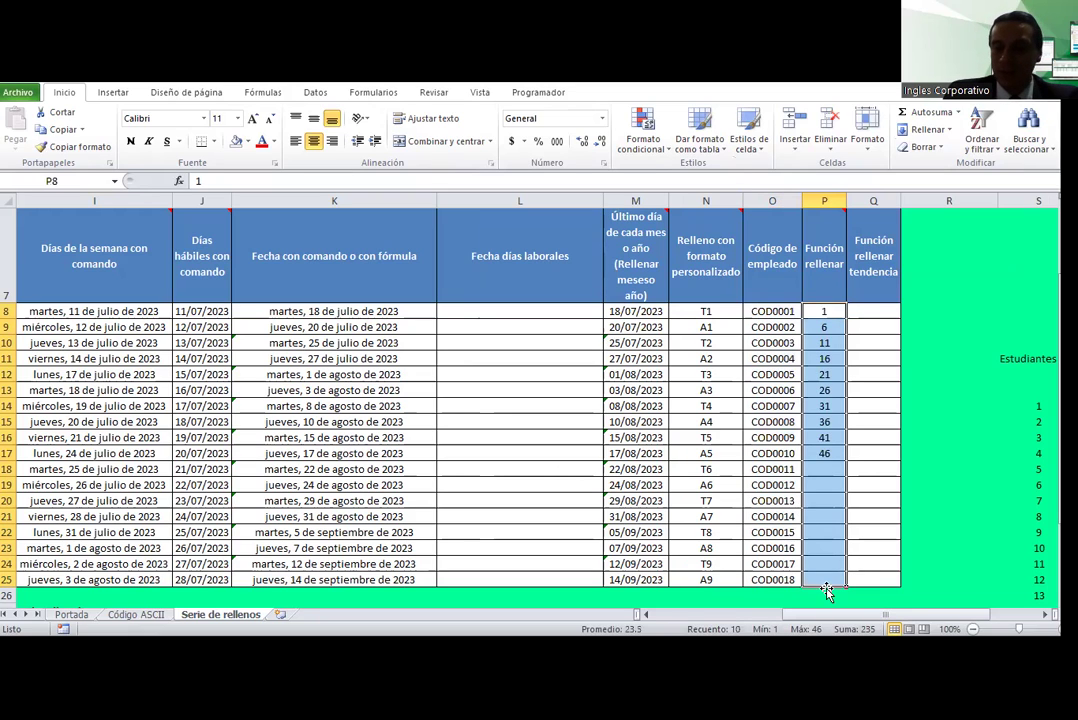
# Step: Clear the 1–46 series, re-enter 1 in P8, and select P8:P25
pyautogui.moveTo(827, 590); pyautogui.dragTo(820, 300)
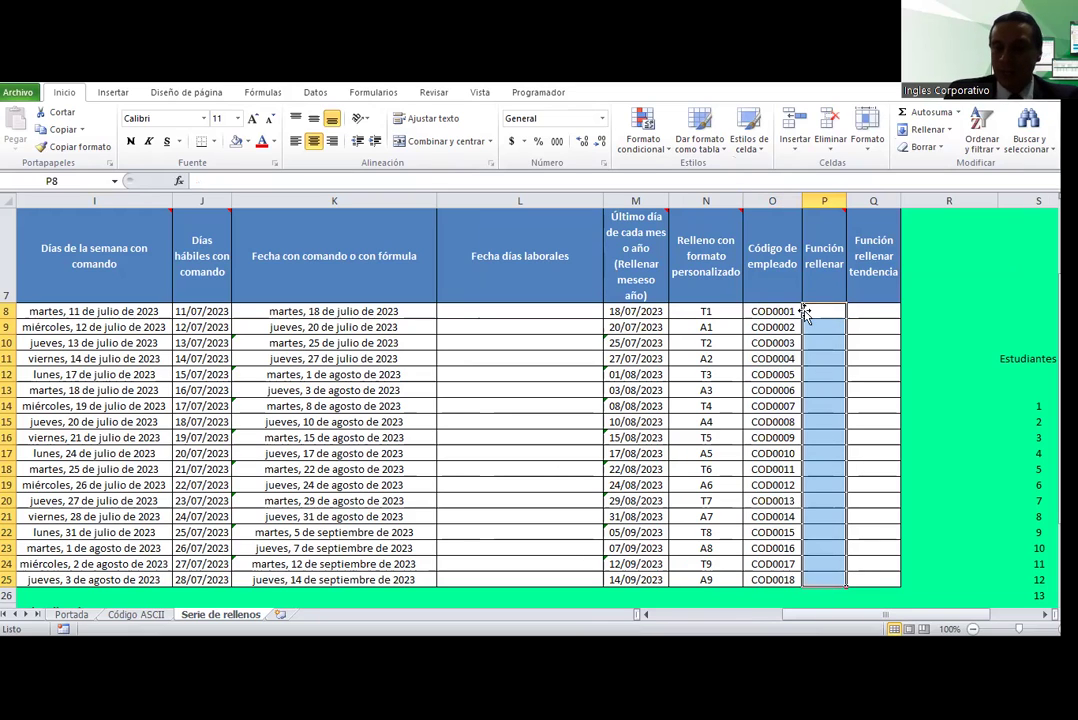
pyautogui.write('1')
pyautogui.click(853, 388)
pyautogui.moveTo(828, 311); pyautogui.dragTo(832, 580)
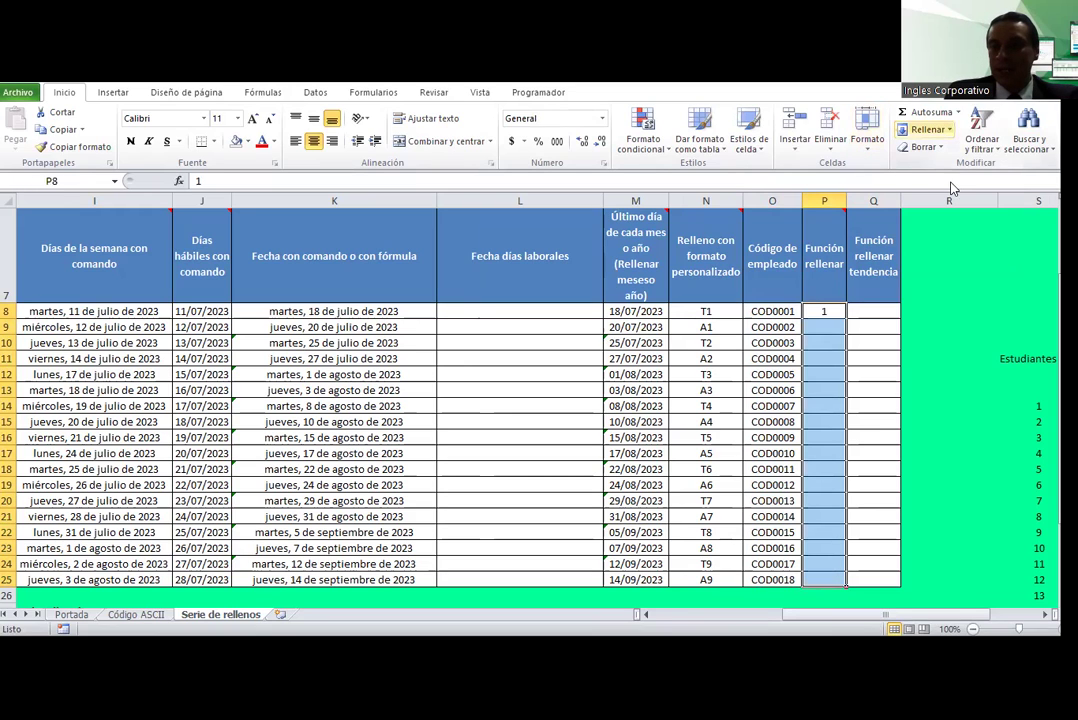
# Step: Fill column P with a linear series in columns, step value 5 and stop value 100
pyautogui.click(928, 129)
pyautogui.click(935, 231)
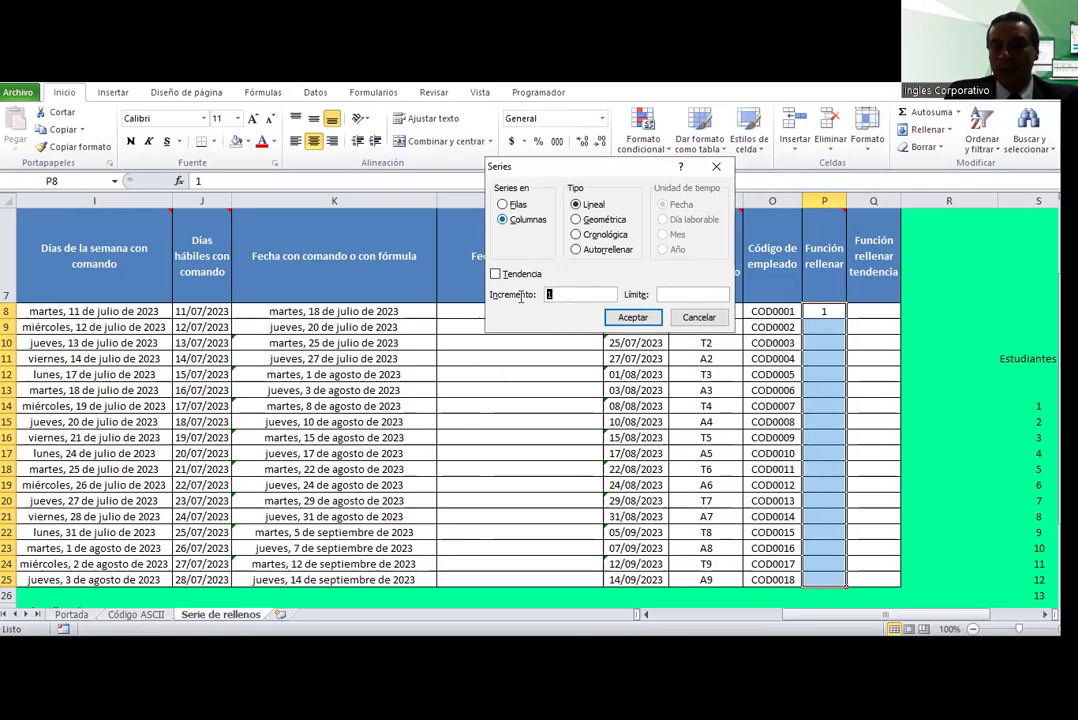
pyautogui.write('5')
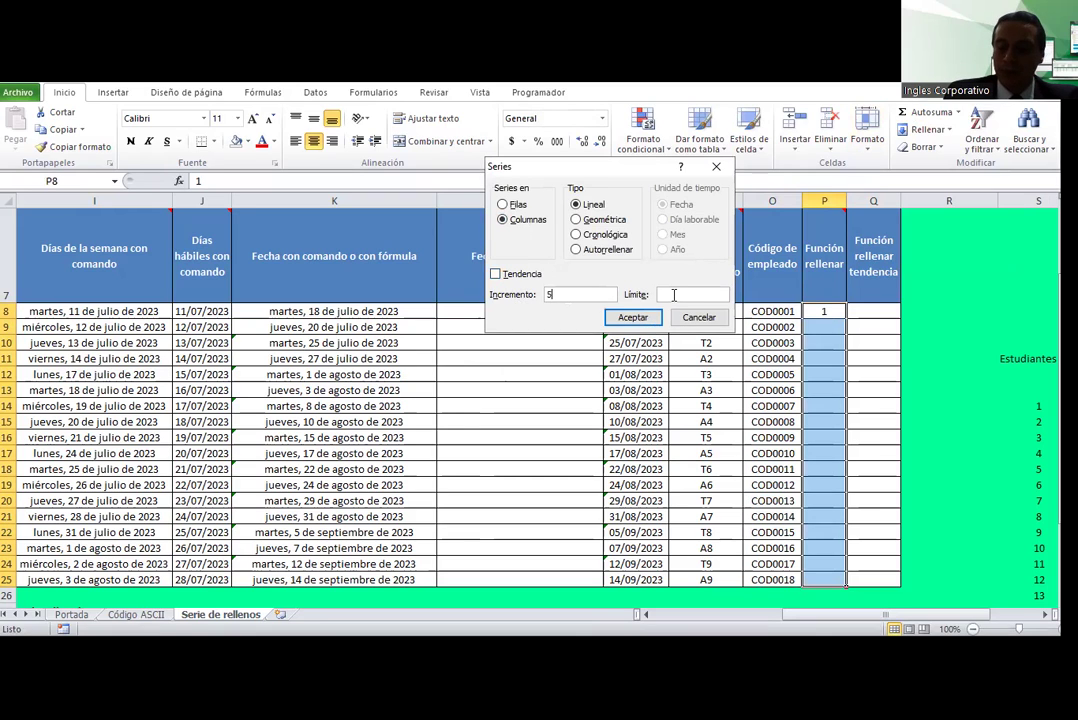
pyautogui.write('100')
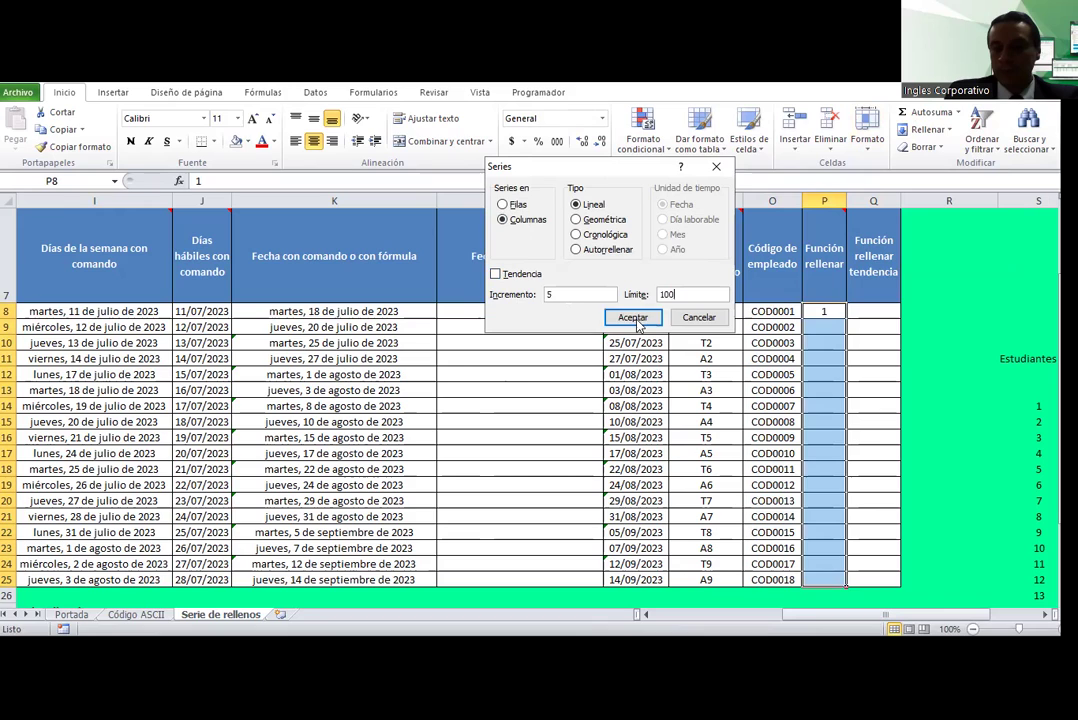
pyautogui.click(634, 319)
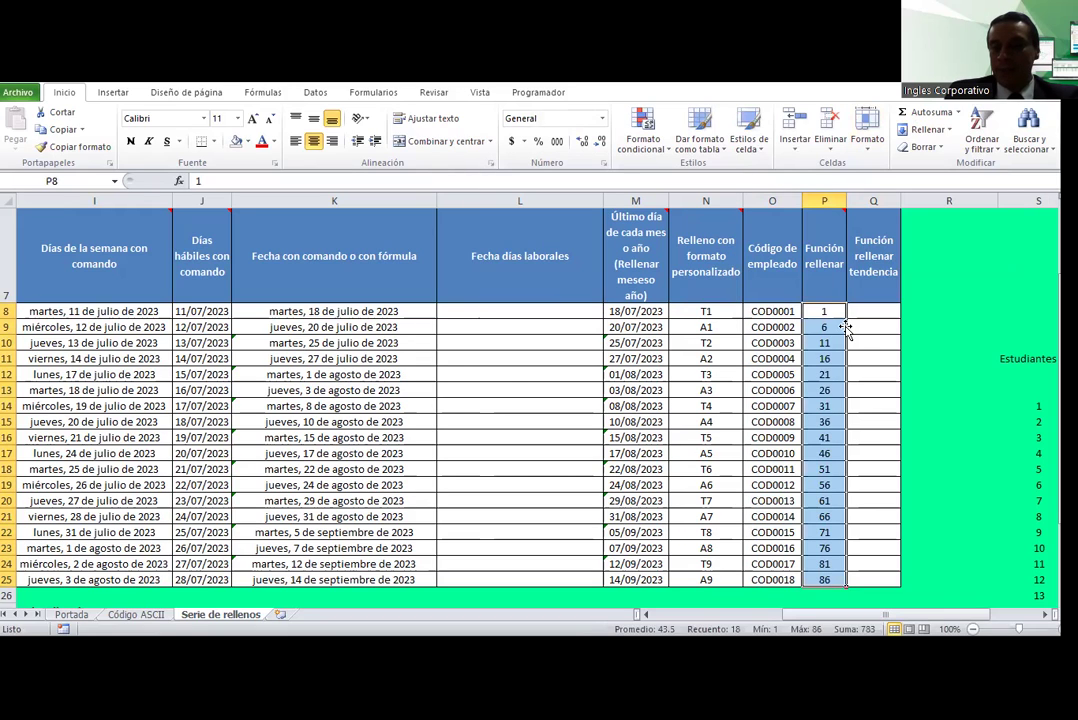
# Step: Verify the series values 6, 11, 16 in P9–P11 and 86 in P25
pyautogui.click(831, 327)
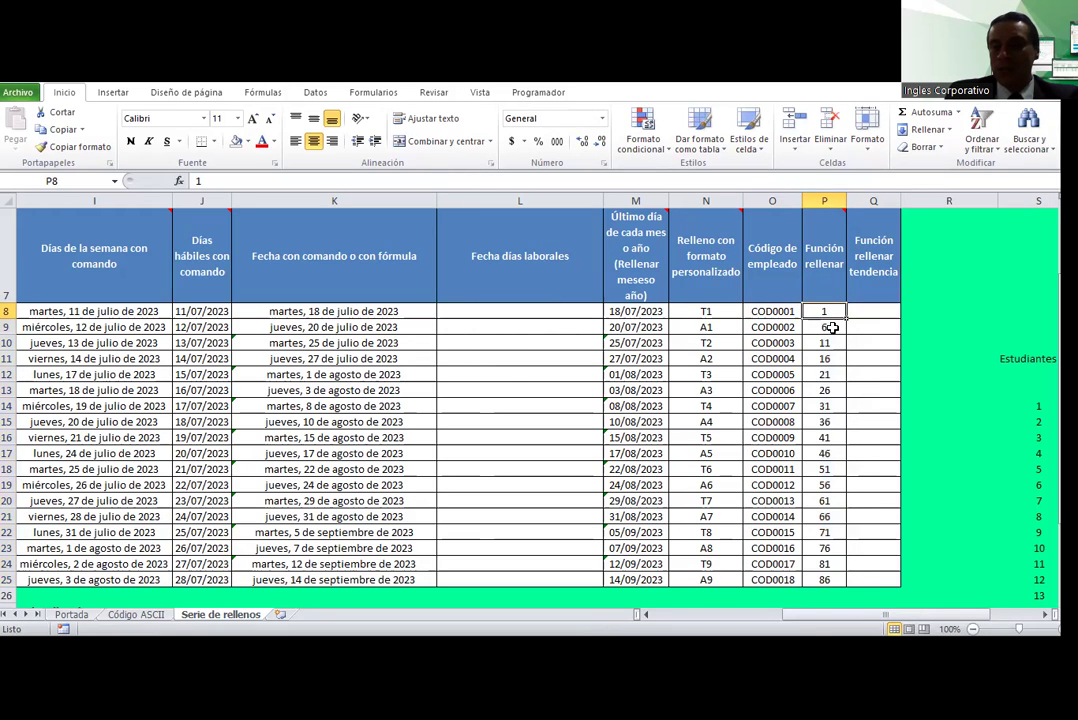
pyautogui.click(822, 342)
pyautogui.click(824, 359)
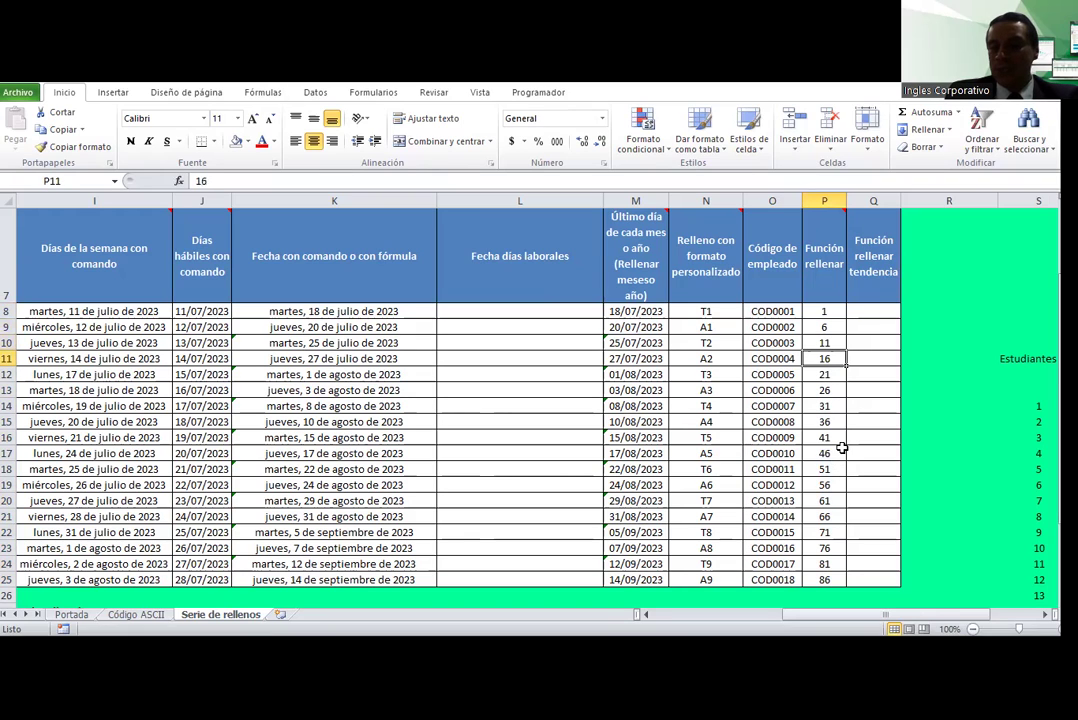
pyautogui.scroll(-1, 842, 449)
pyautogui.click(842, 449)
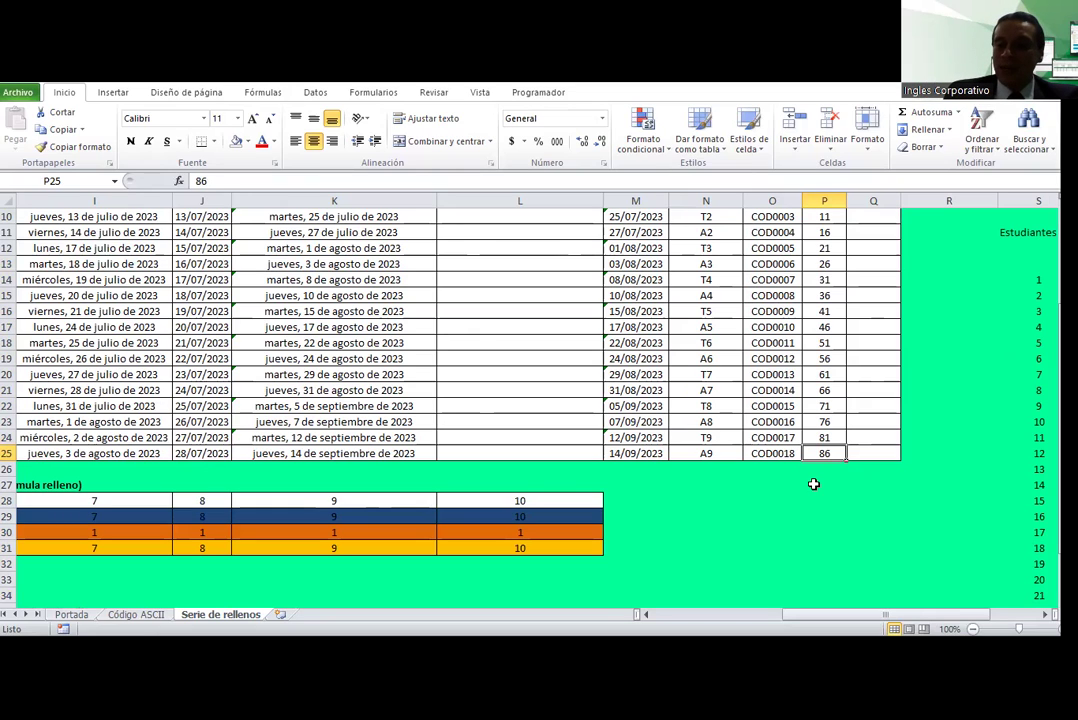
pyautogui.click(817, 468)
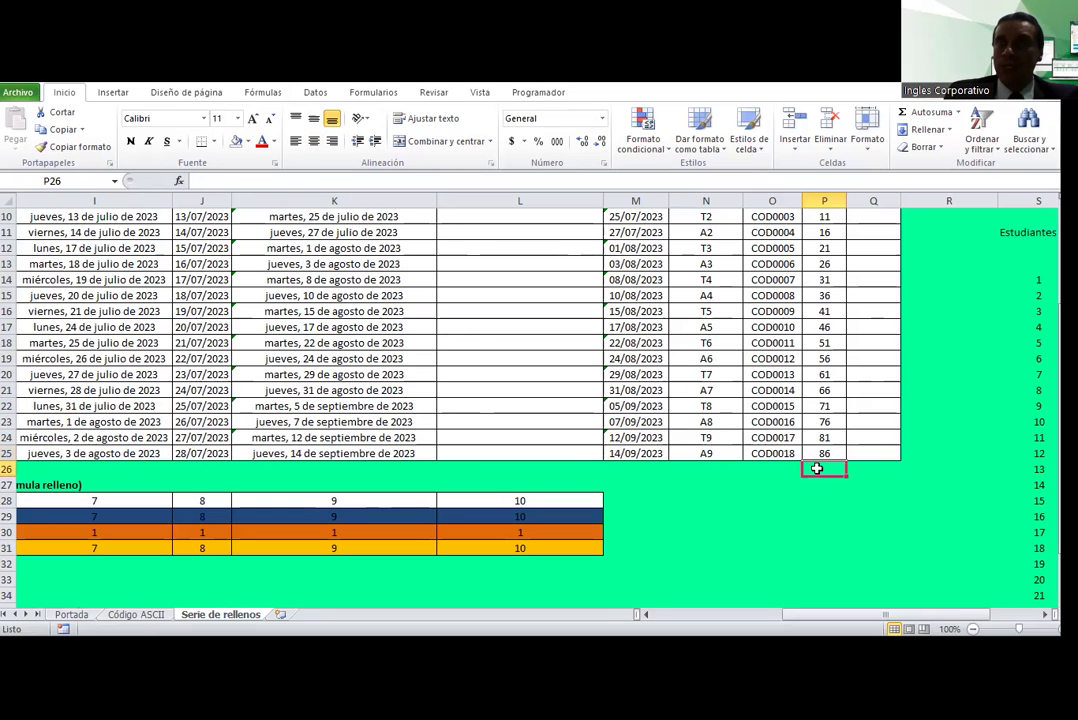
pyautogui.scroll(2, 700, 480)
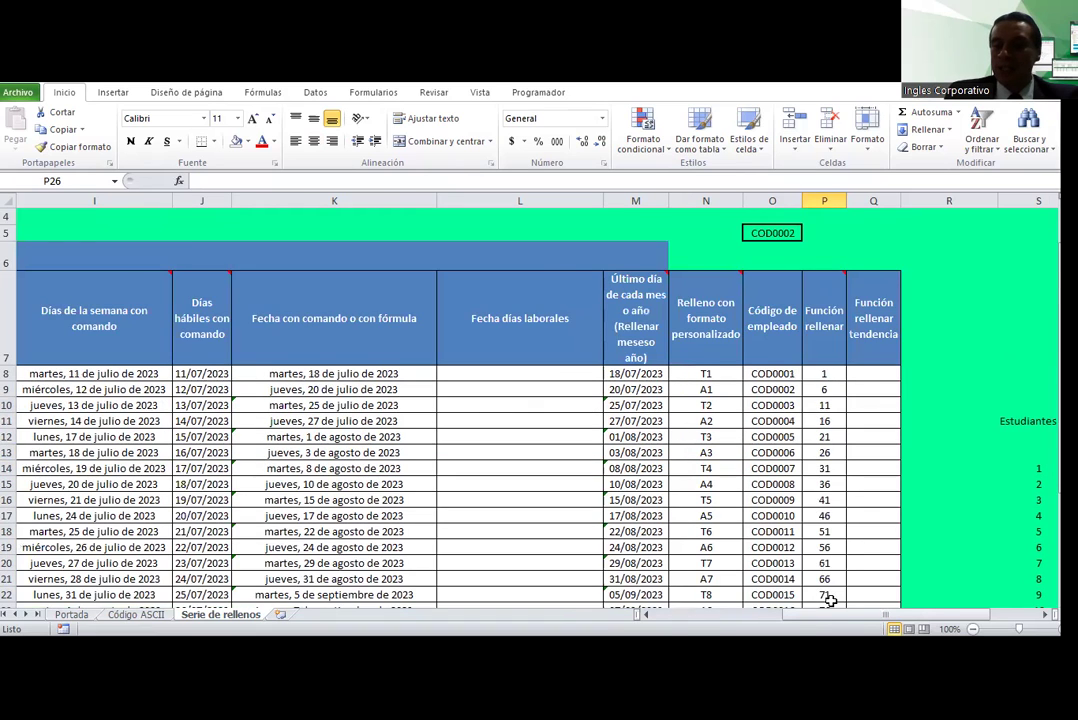
pyautogui.moveTo(824, 373); pyautogui.dragTo(828, 582)
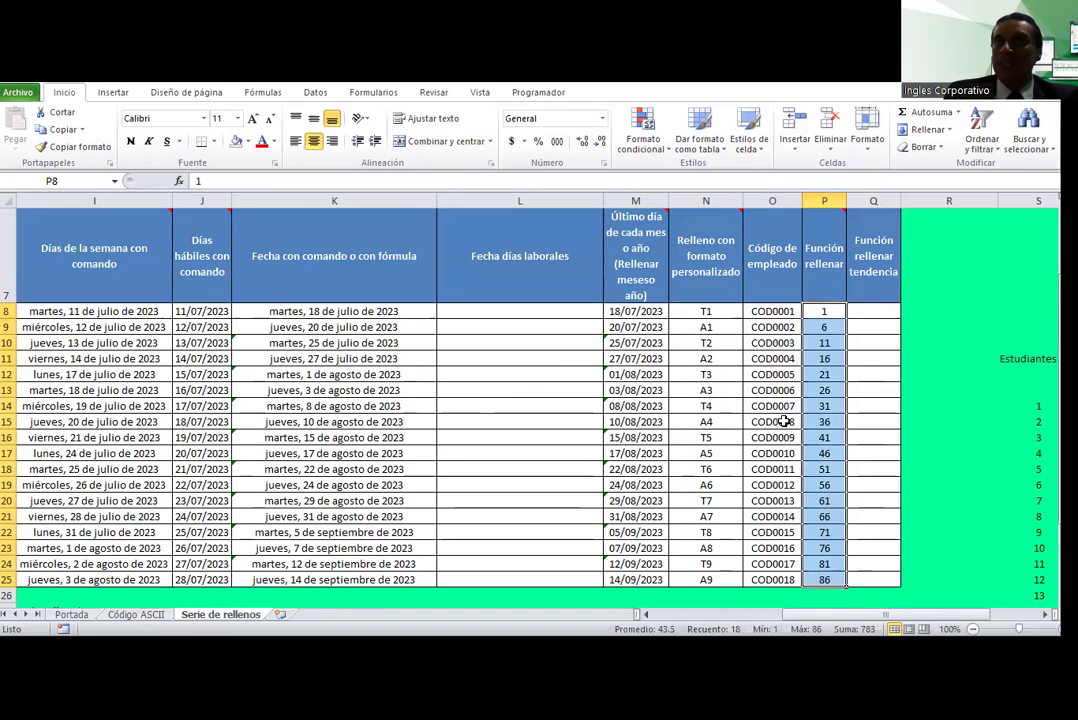
pyautogui.scroll(-1, 785, 421)
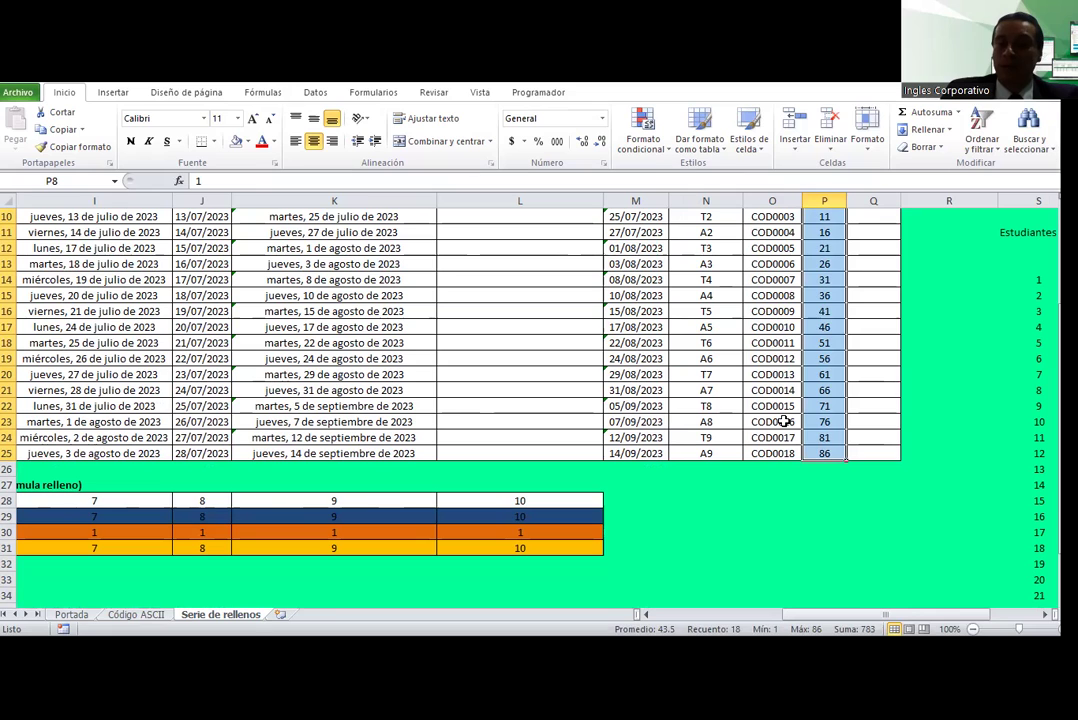
pyautogui.click(812, 402)
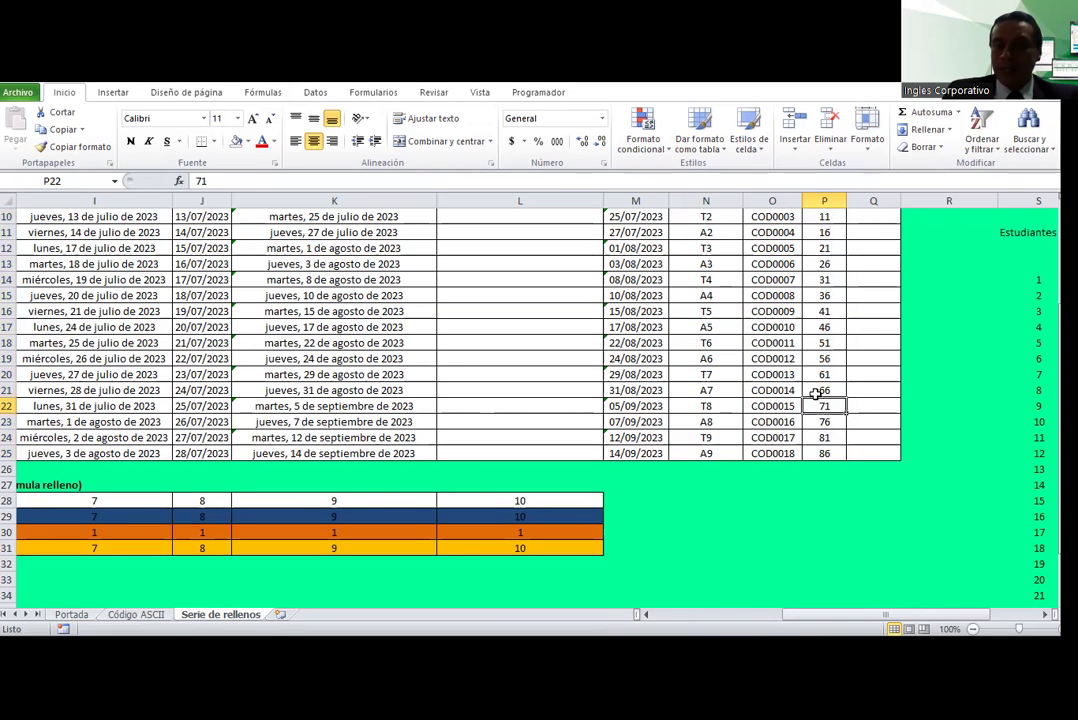
pyautogui.scroll(2, 815, 393)
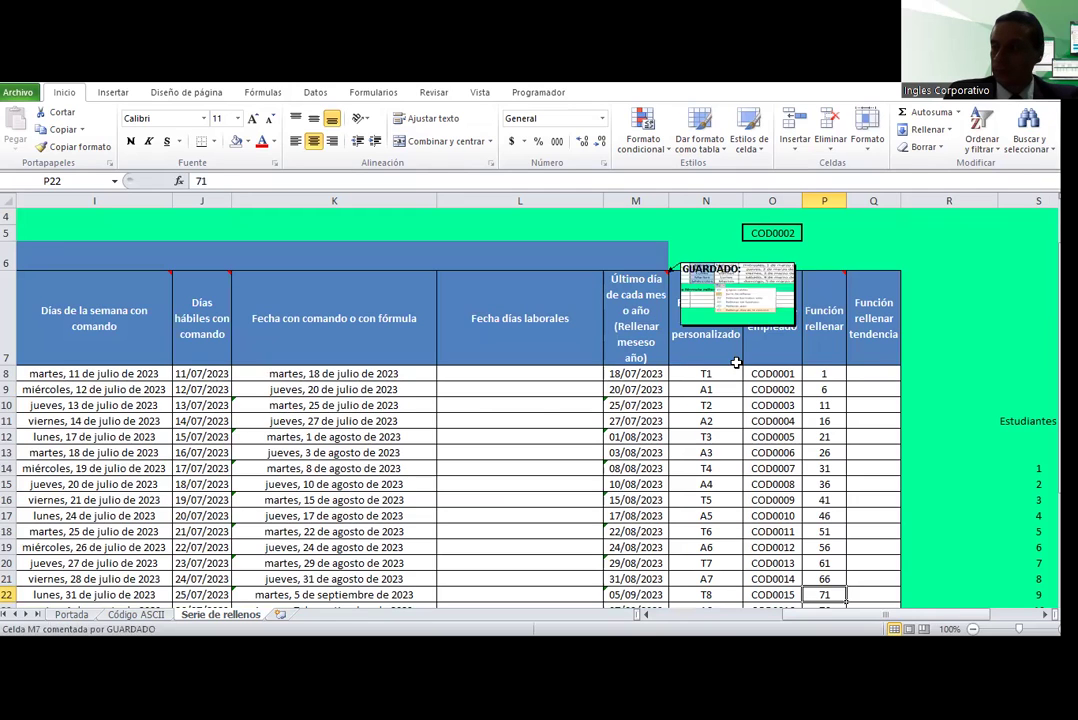
pyautogui.scroll(-1, 889, 357)
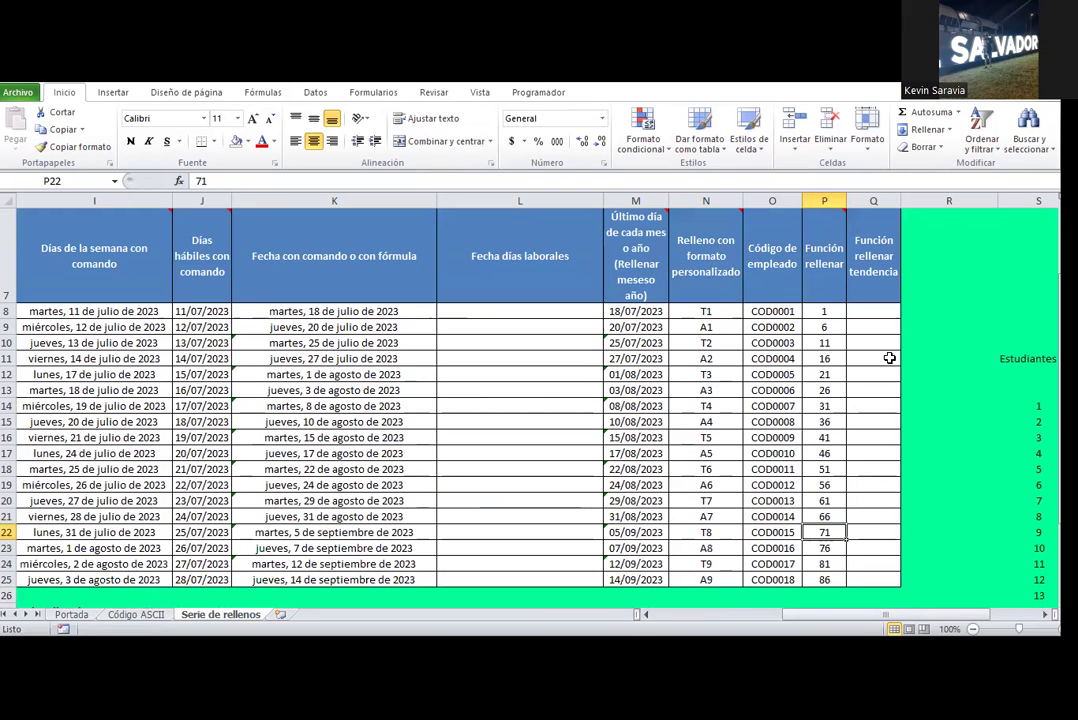